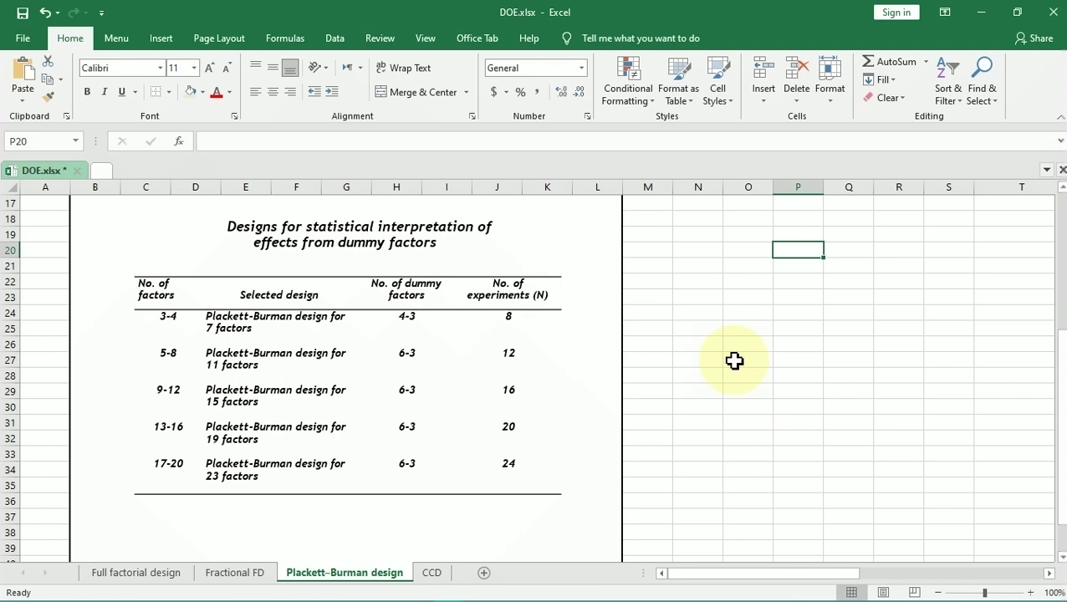
Calculate 2^20 with a formula in empty cell N26, and clear the cell again
left_click(709, 347)
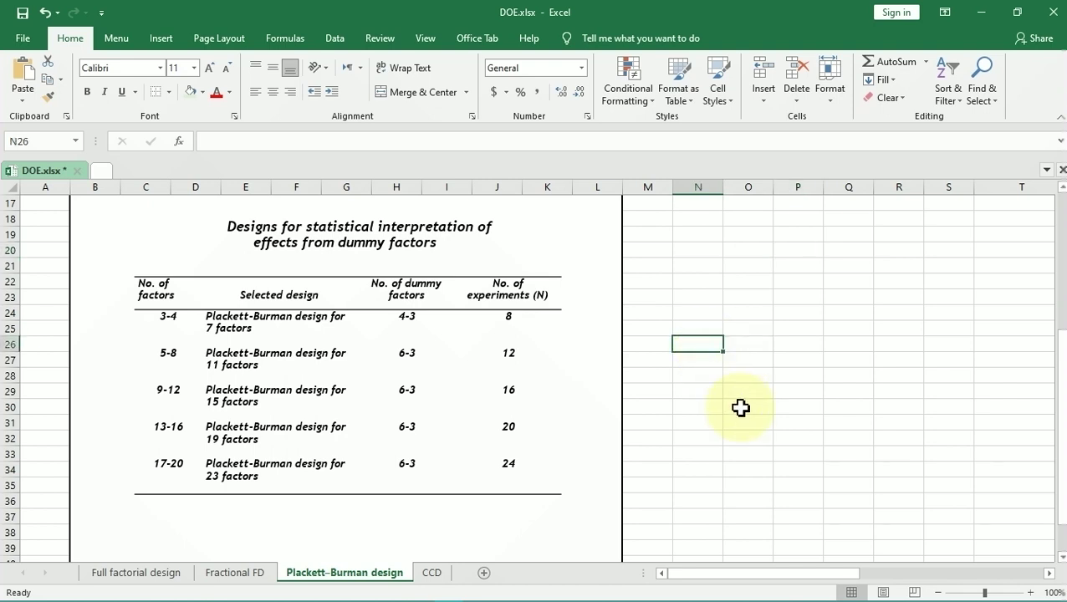
type("=2")
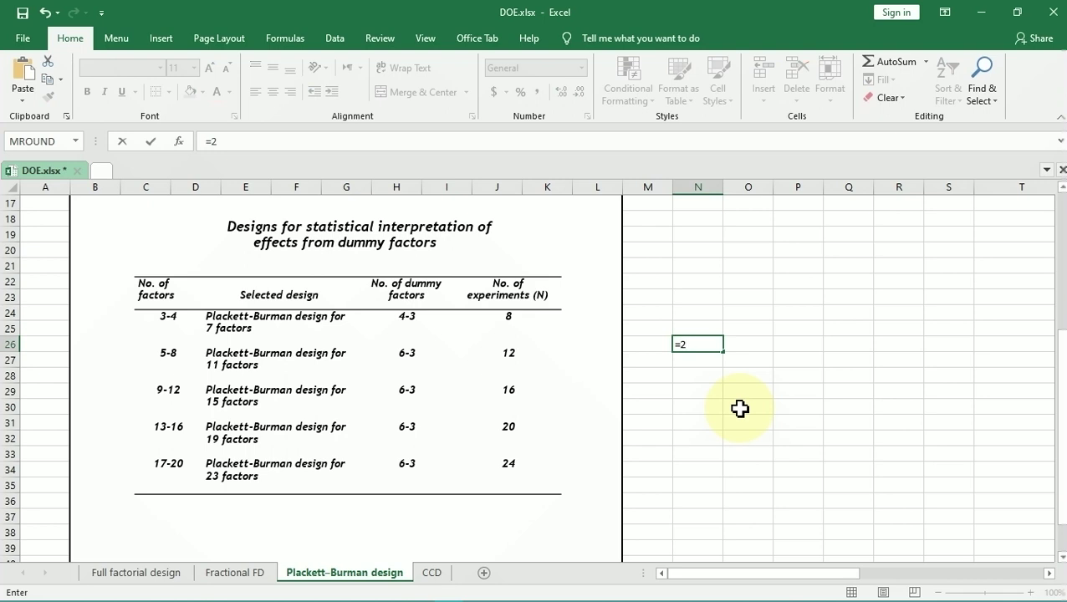
type("^20")
key("Return")
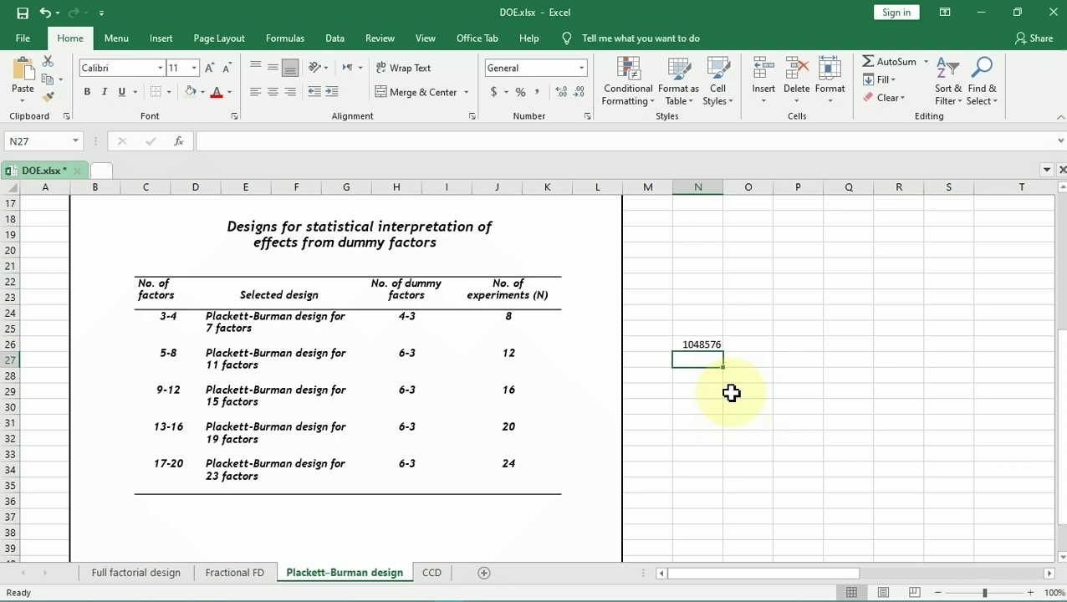
left_click(716, 344)
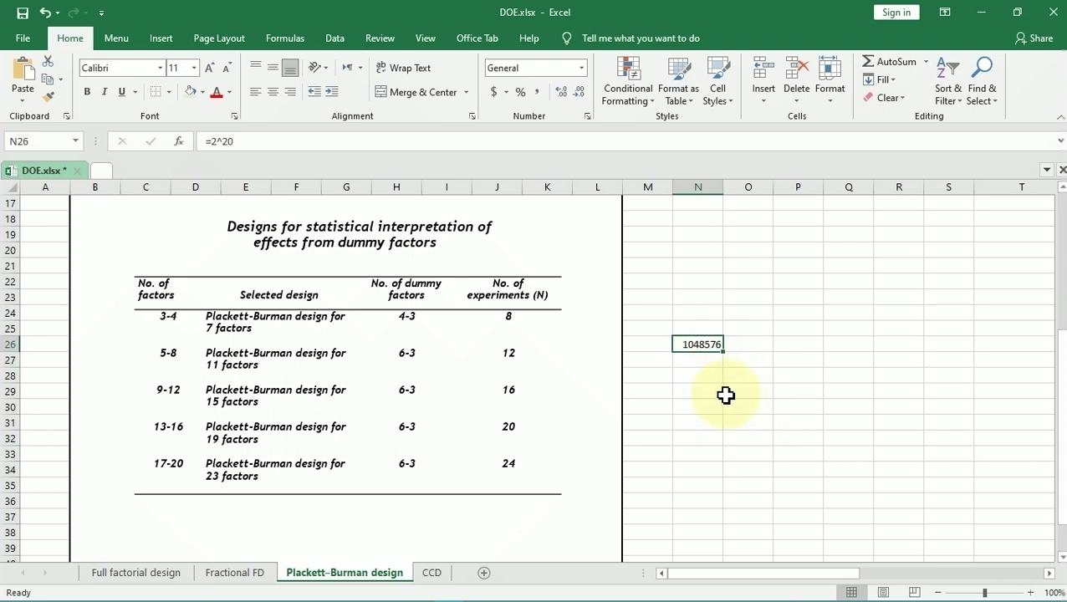
key("Delete")
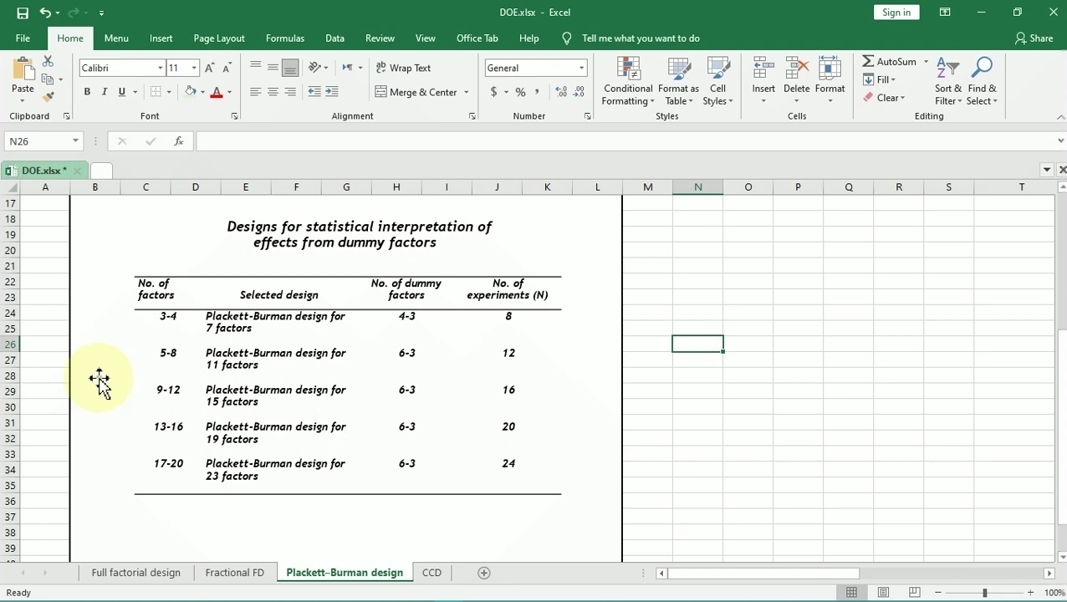
Examine the Plackett–Burman design matrix, the dummy-factor design guide, and the factor level table with ACN % and SDS (mM)
scroll(226, 401, "up", 5)
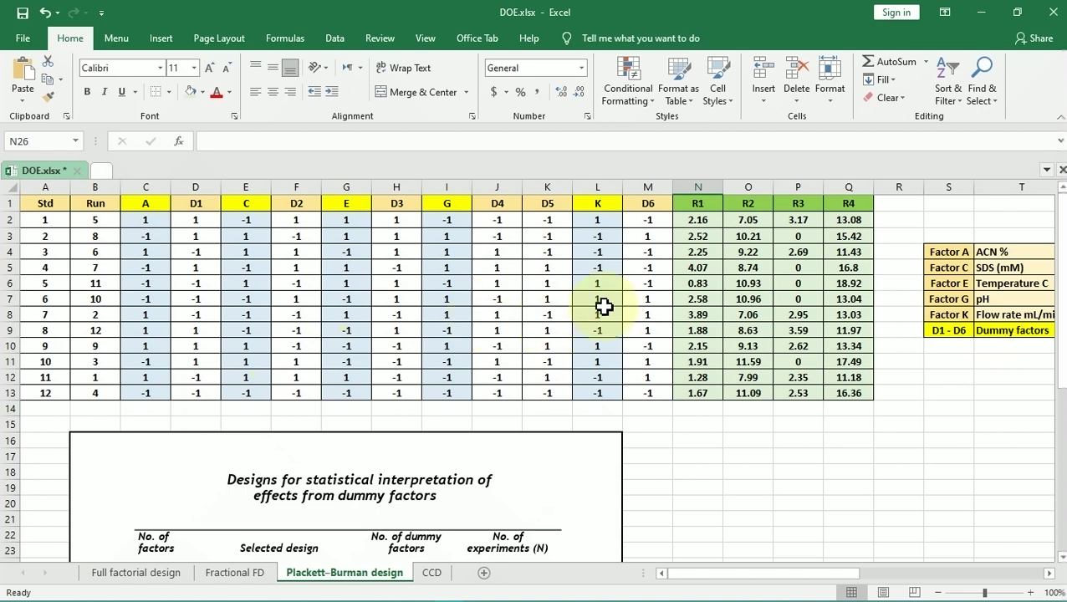
scroll(395, 334, "down", 6)
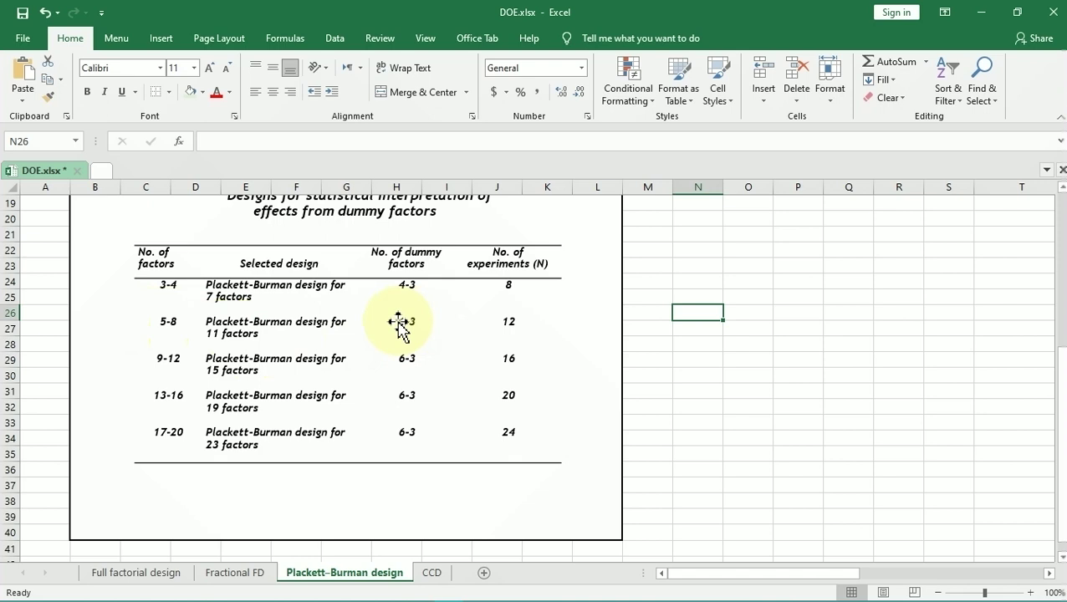
scroll(398, 328, "up", 6)
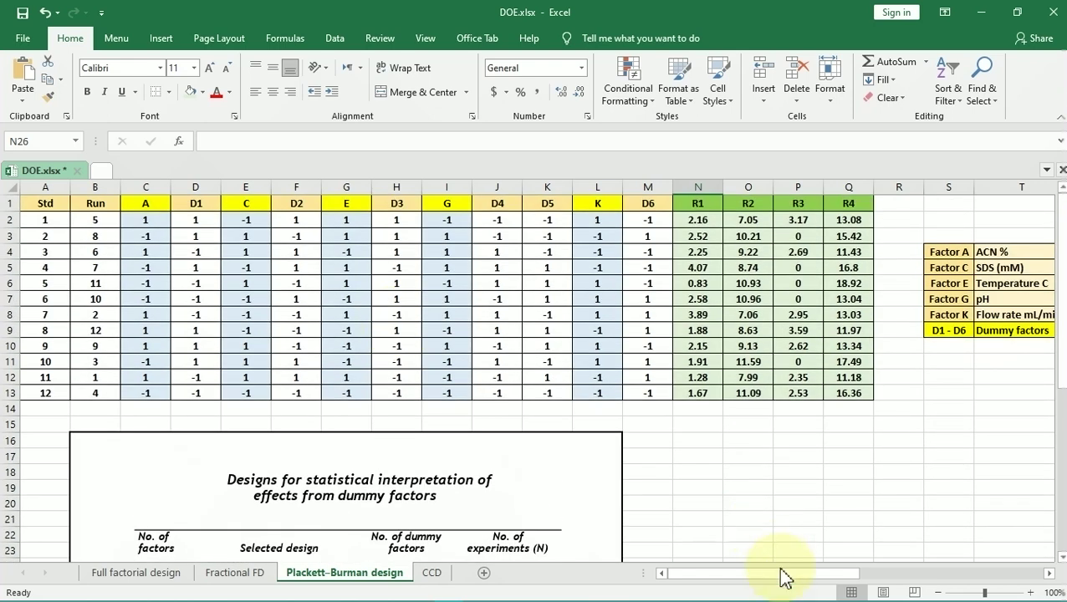
left_click_drag(786, 577, 920, 572)
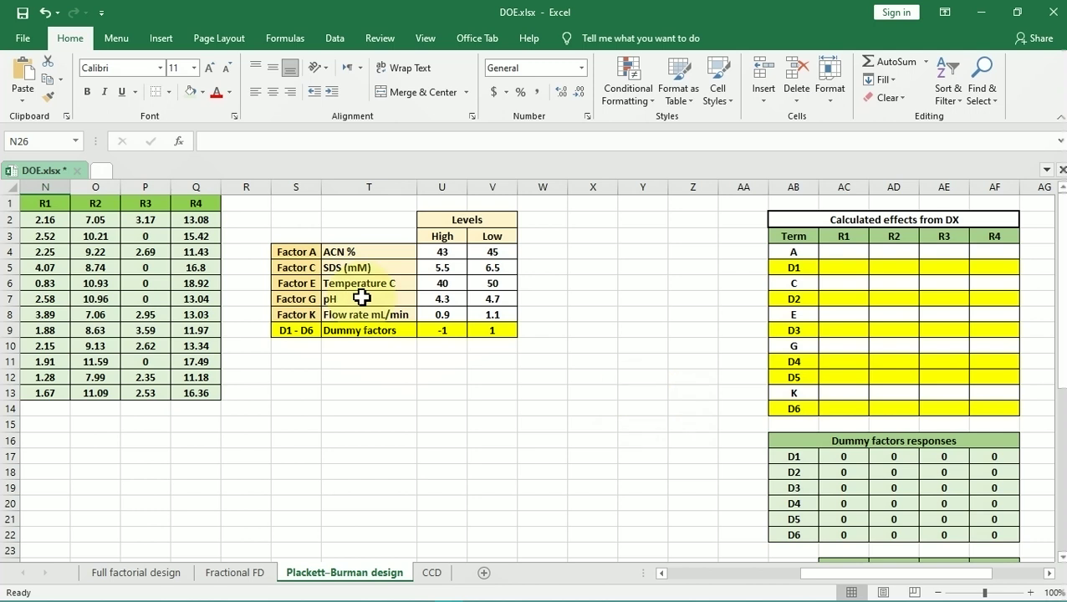
left_click(341, 255)
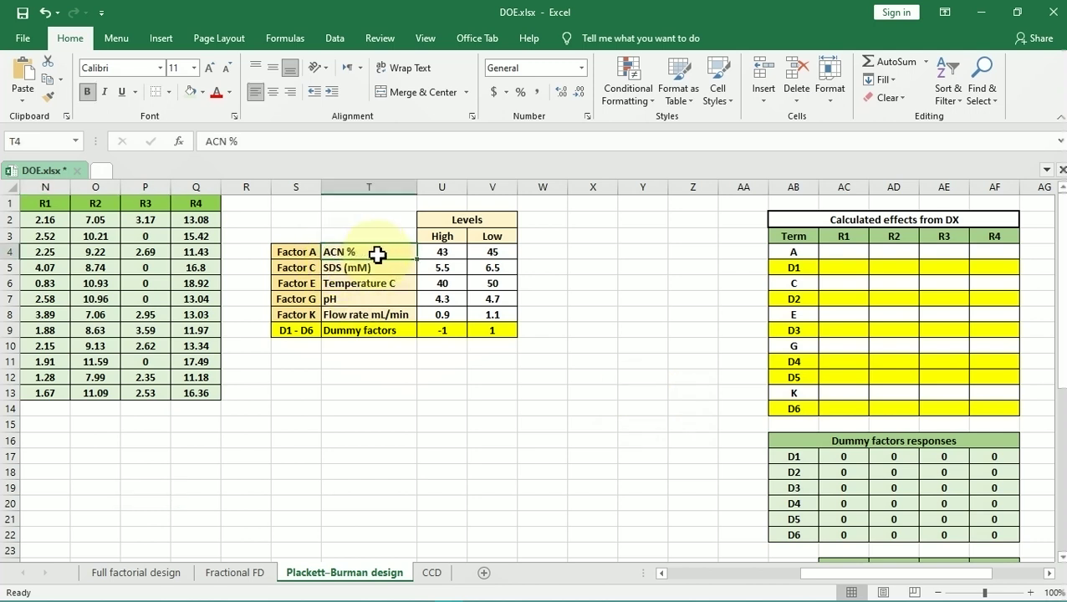
left_click(456, 253)
left_click(491, 251)
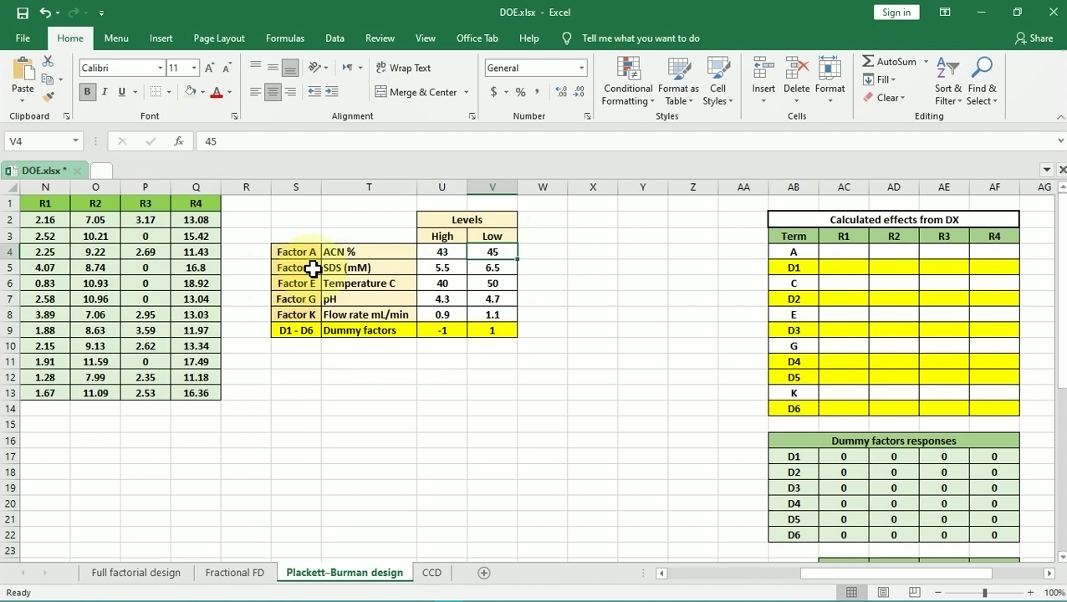
left_click(388, 268)
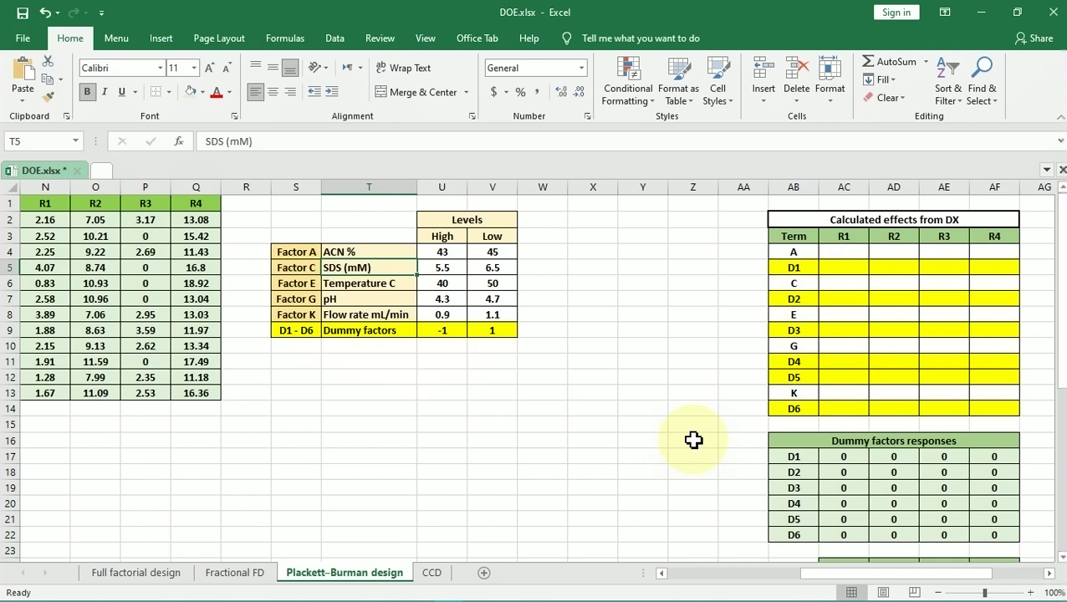
Review the calculated effects table, the dummy factors responses and the SS, MS, SE and critical value rows below them
left_click(1049, 574)
left_click(1049, 574)
left_click(1049, 573)
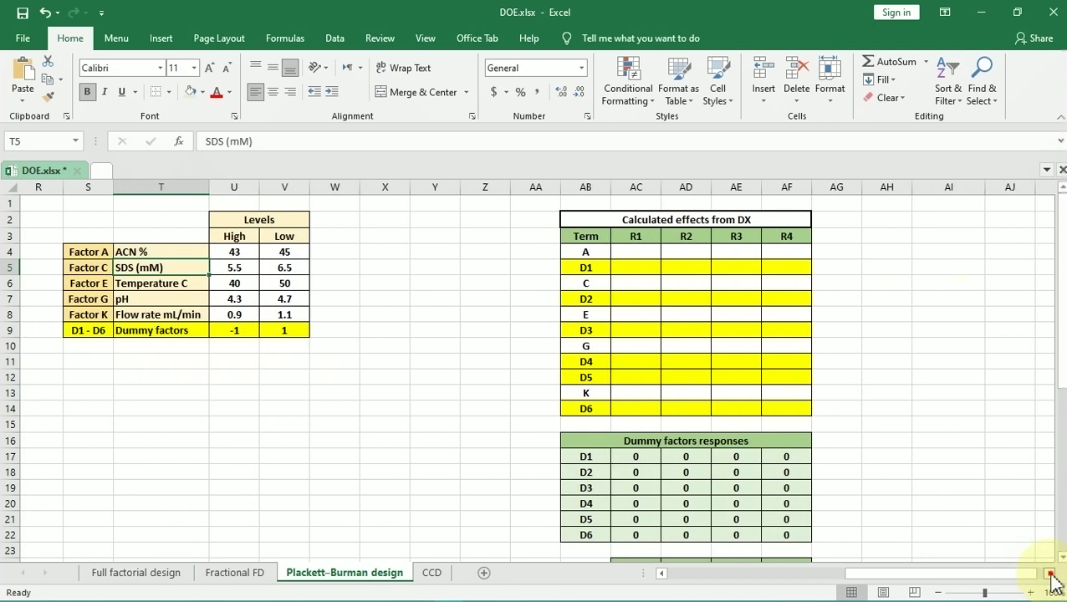
left_click(1049, 573)
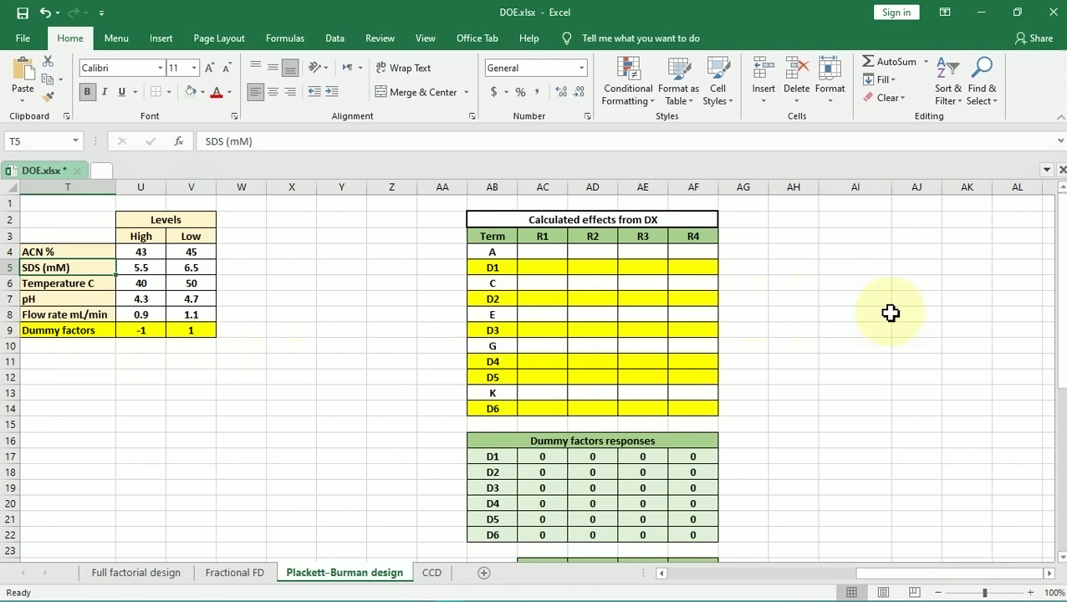
scroll(890, 313, "down", 2)
scroll(890, 311, "up", 2)
left_click_drag(862, 574, 778, 579)
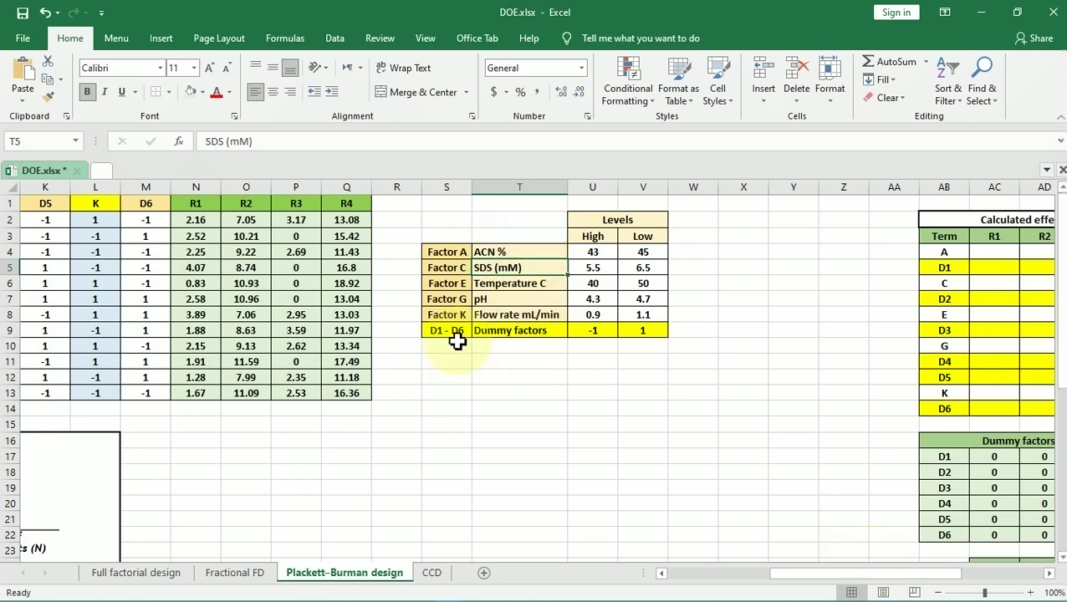
left_click_drag(920, 575, 953, 583)
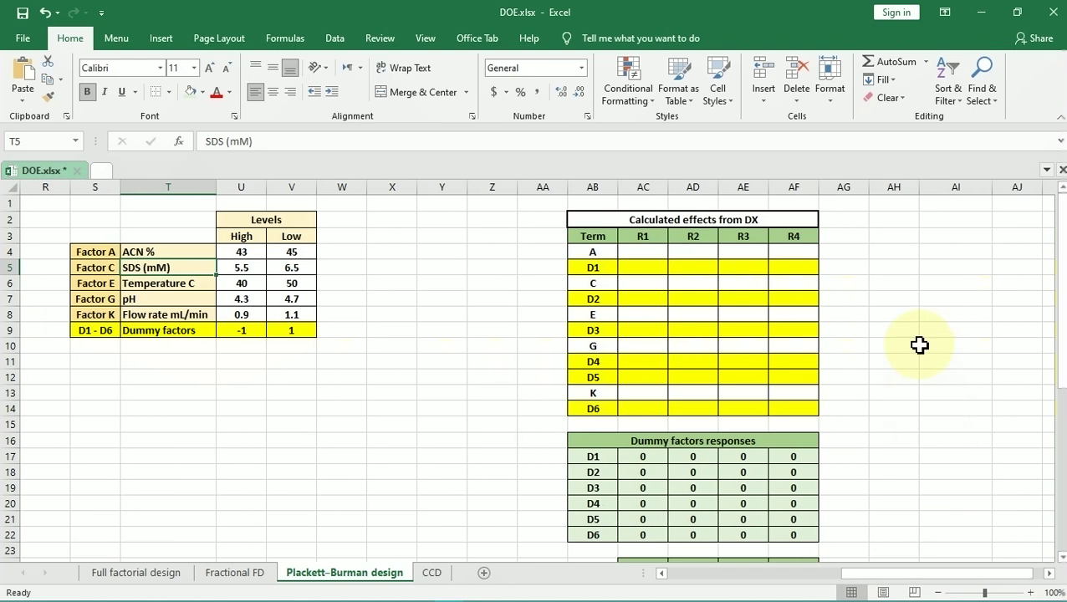
scroll(920, 345, "down", 4)
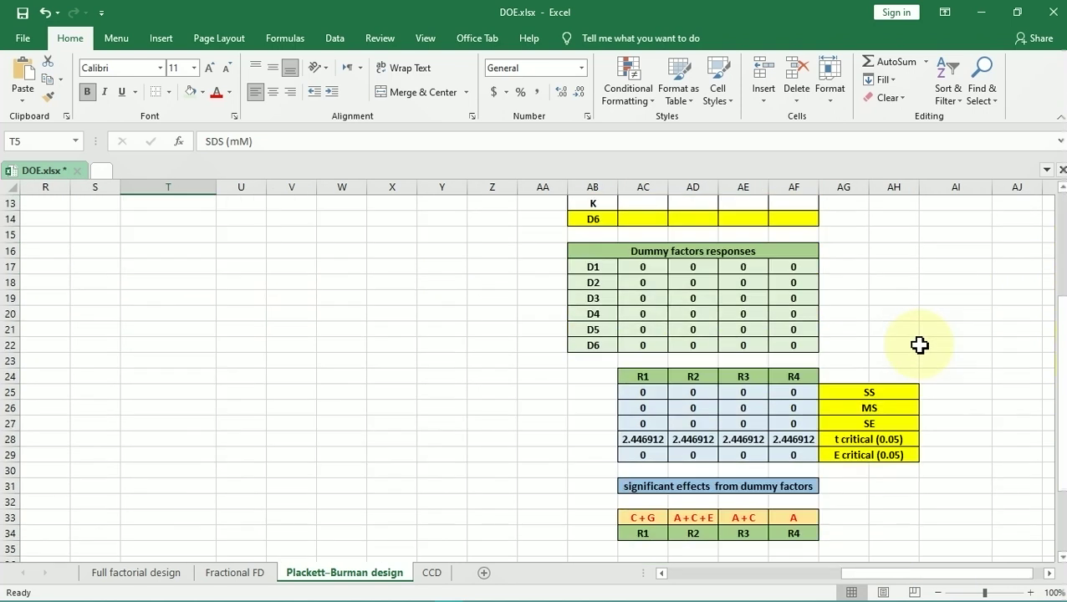
scroll(919, 345, "up", 4)
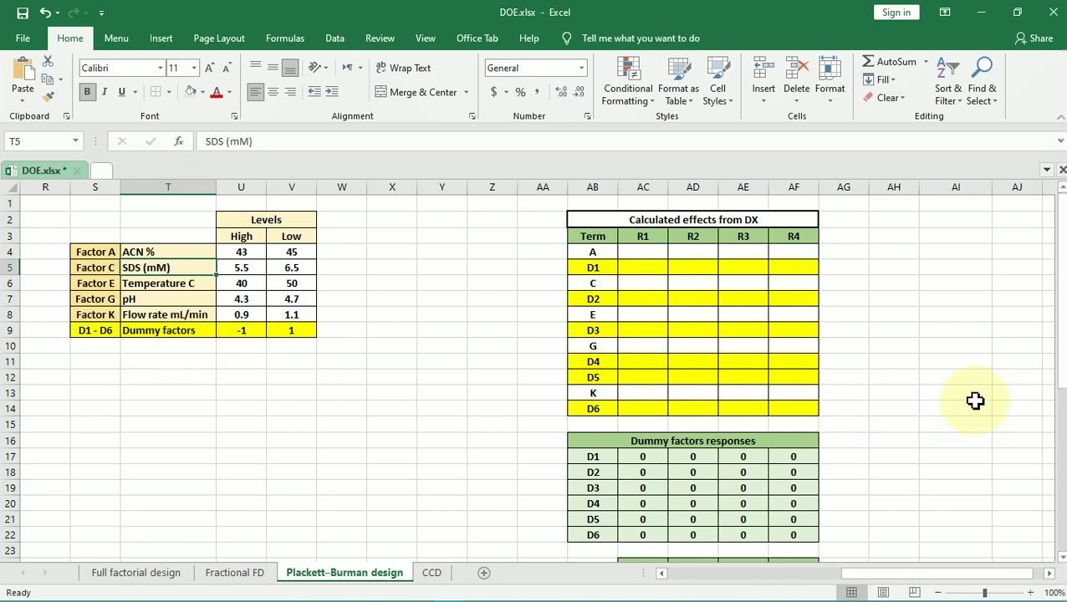
scroll(974, 401, "down", 4)
scroll(975, 401, "up", 4)
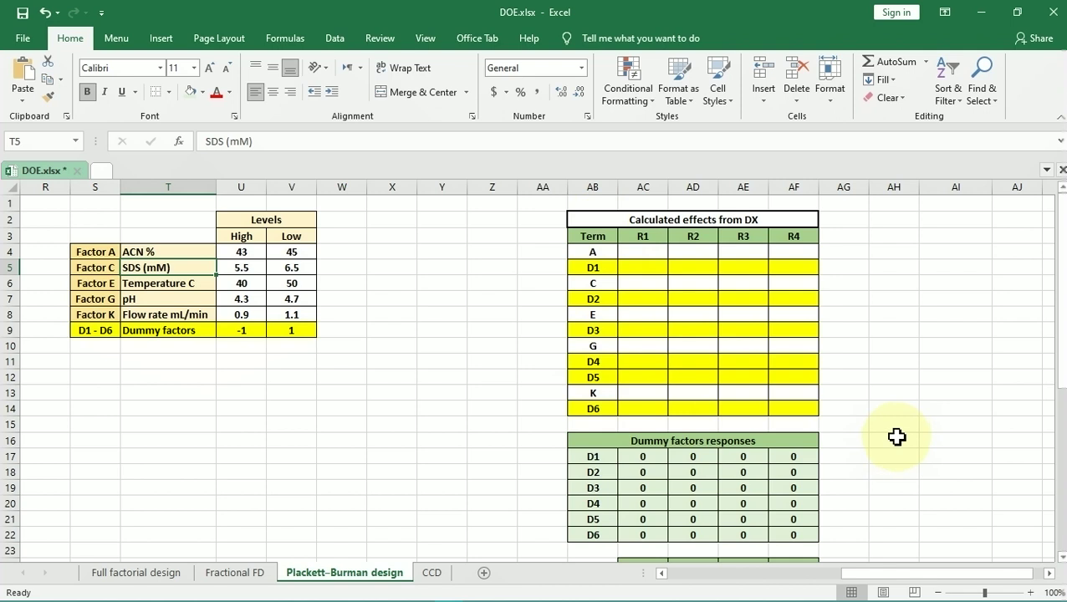
Compare the calculated effects with the dummy factors responses, and check the D1 response formulas for R1, R2 and R3
scroll(896, 437, "down", 2)
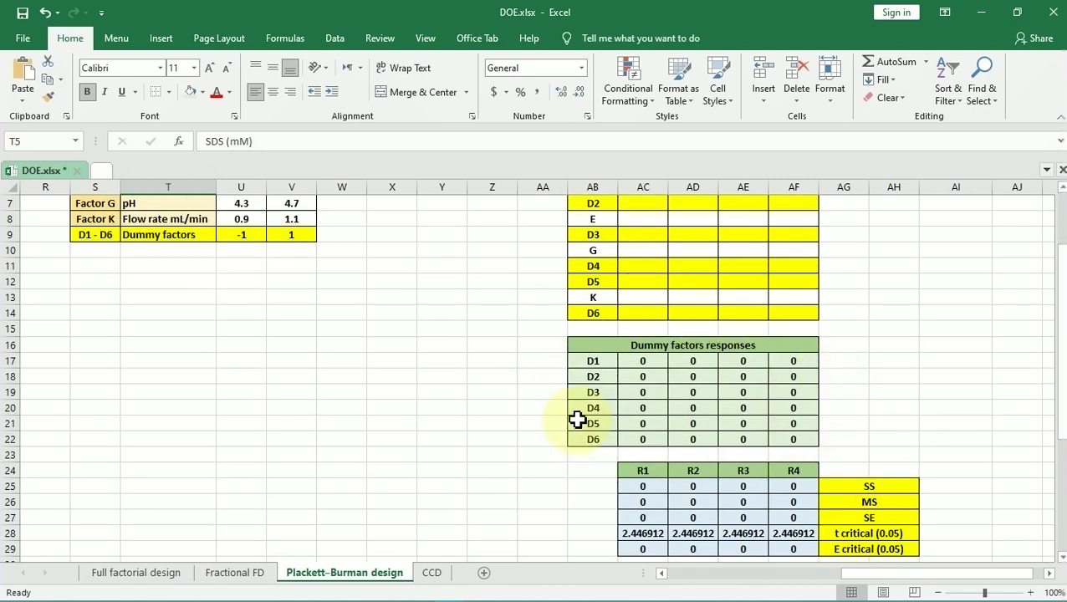
scroll(619, 406, "up", 2)
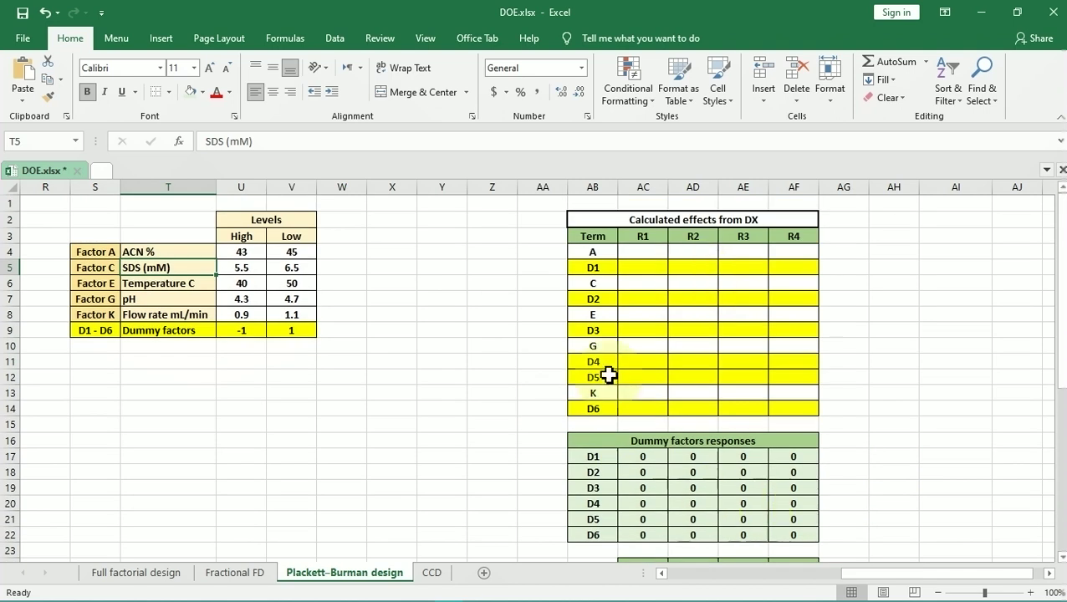
scroll(608, 377, "down", 2)
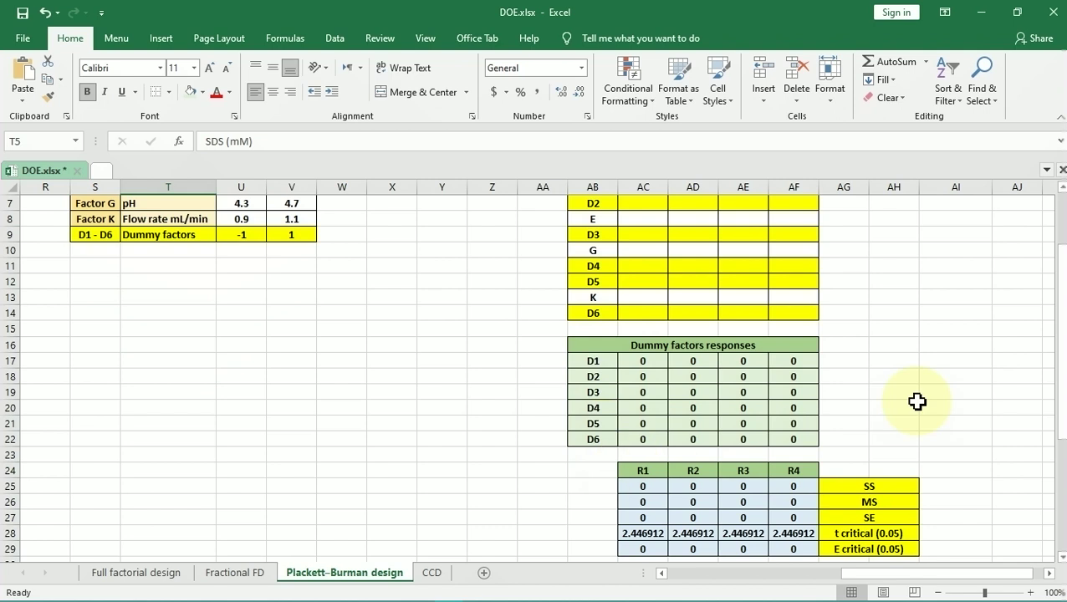
scroll(917, 402, "up", 2)
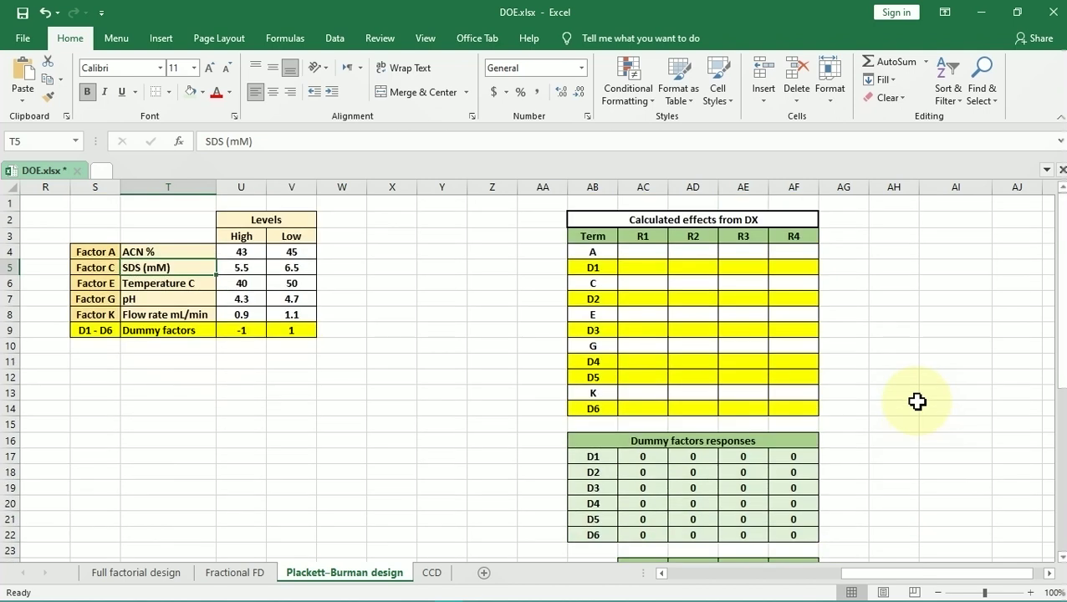
scroll(917, 402, "down", 2)
scroll(917, 402, "up", 2)
left_click(625, 458)
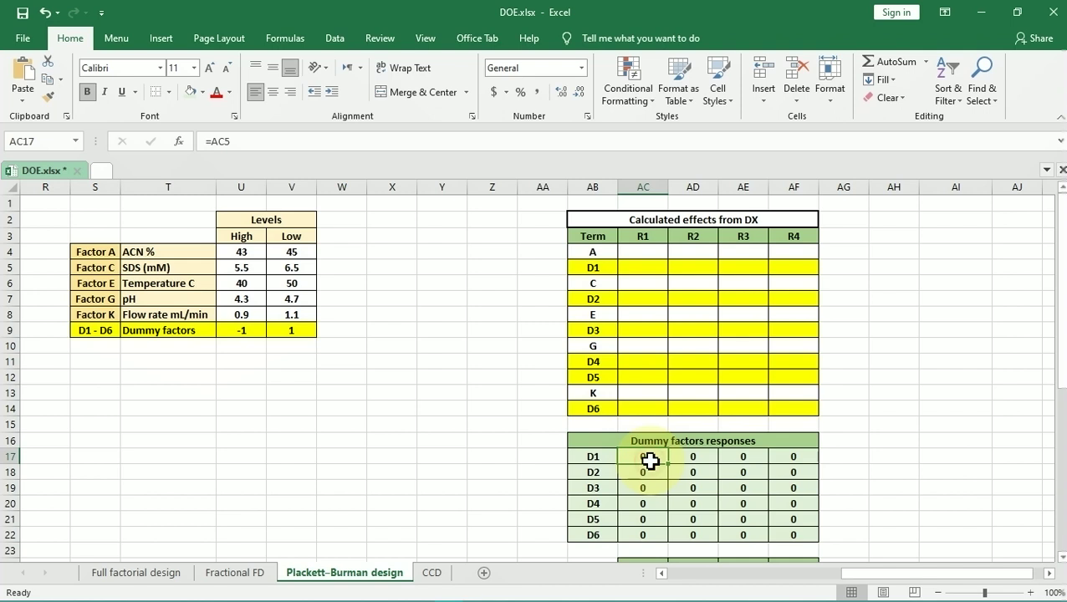
left_click(697, 459)
left_click(742, 461)
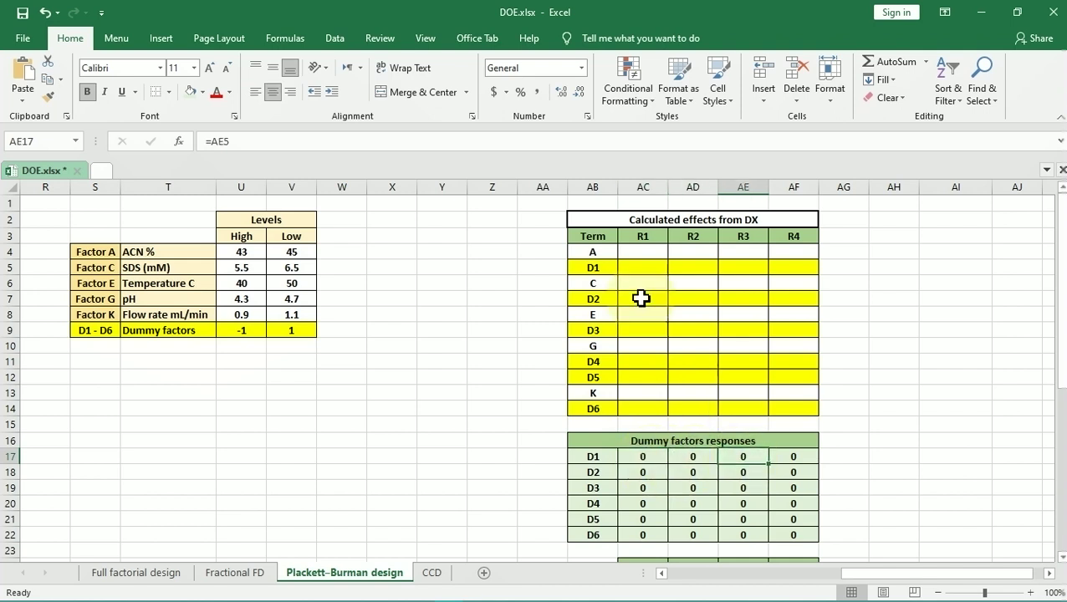
Enter test effects for R1 in the calculated effects table: 5 for D1 and 1000 for D4
left_click(640, 266)
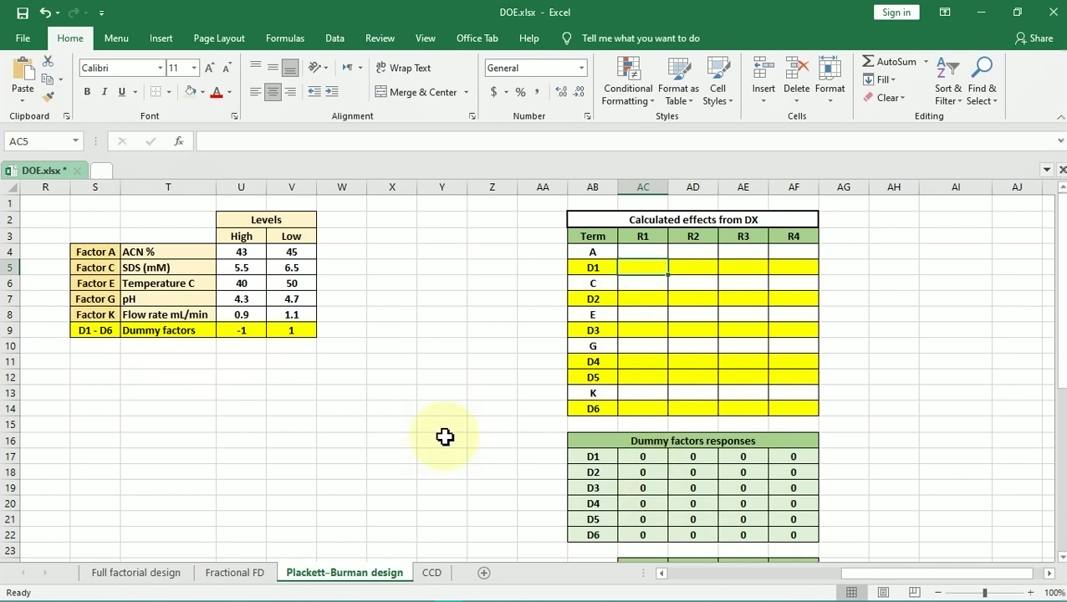
type("5")
key("Return")
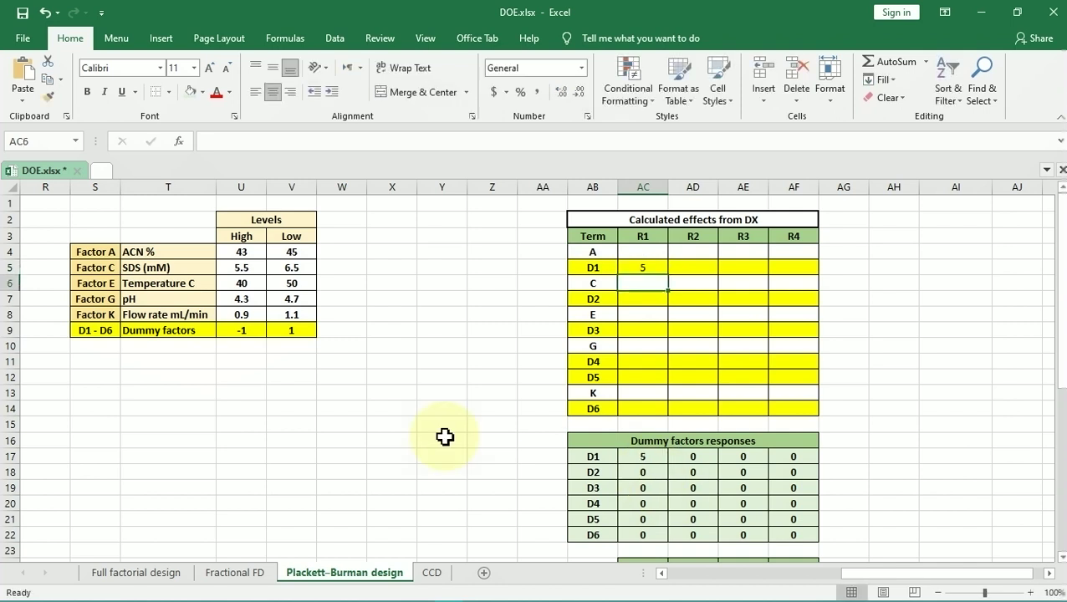
left_click(641, 460)
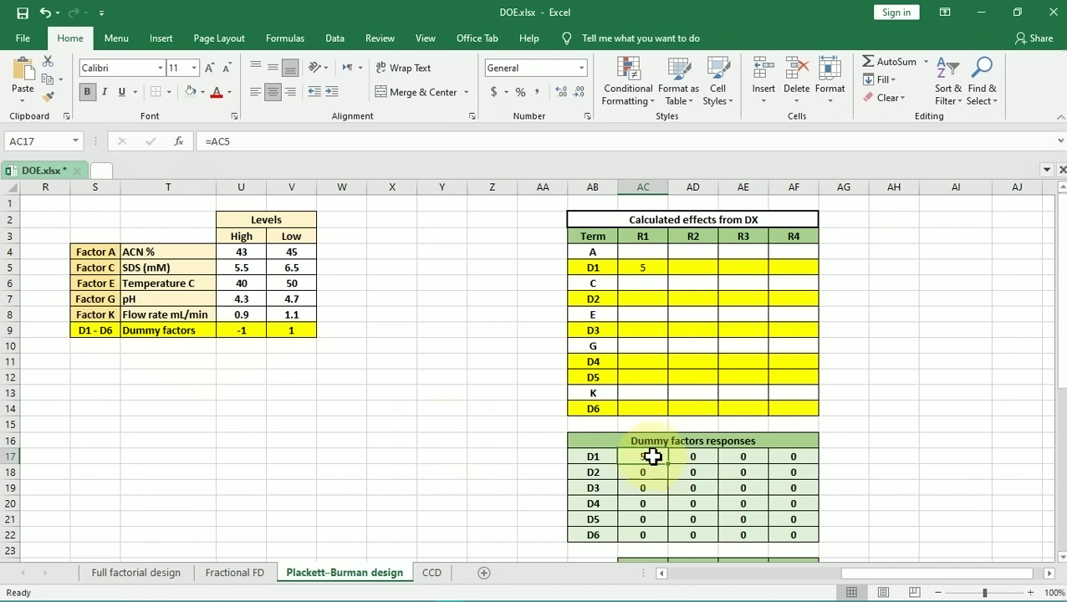
left_click(638, 362)
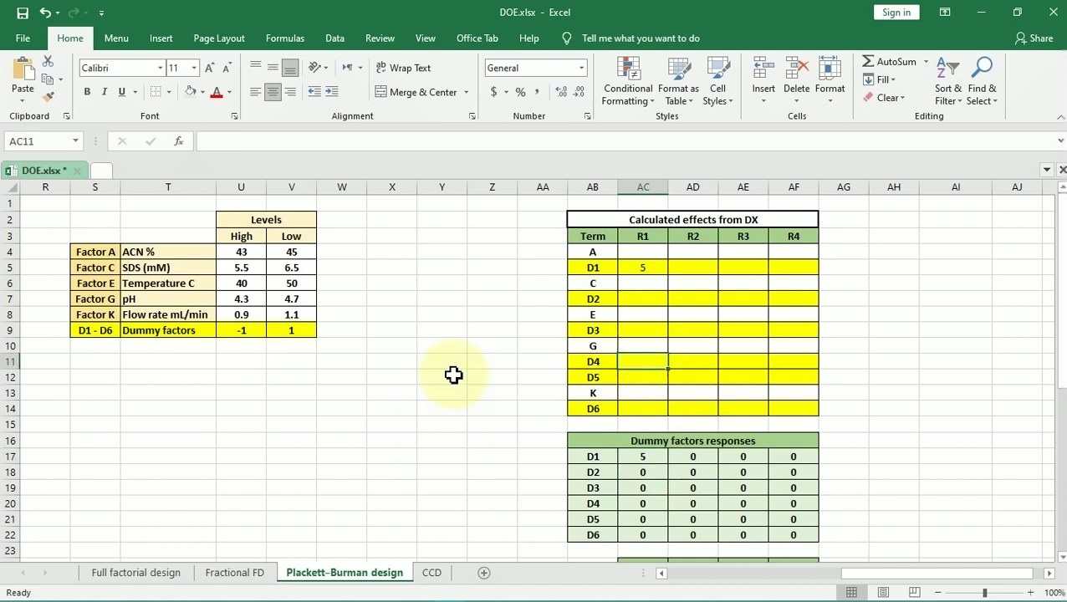
type("1000")
key("Return")
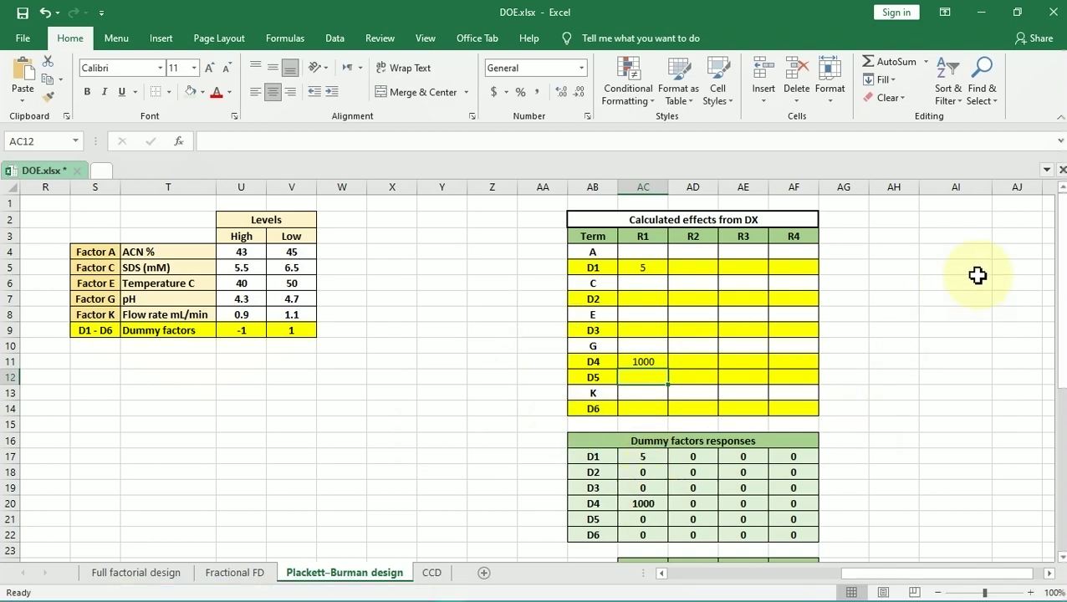
left_click_drag(812, 254, 646, 407)
left_click(656, 461)
left_click_drag(657, 462, 798, 535)
left_click(924, 495)
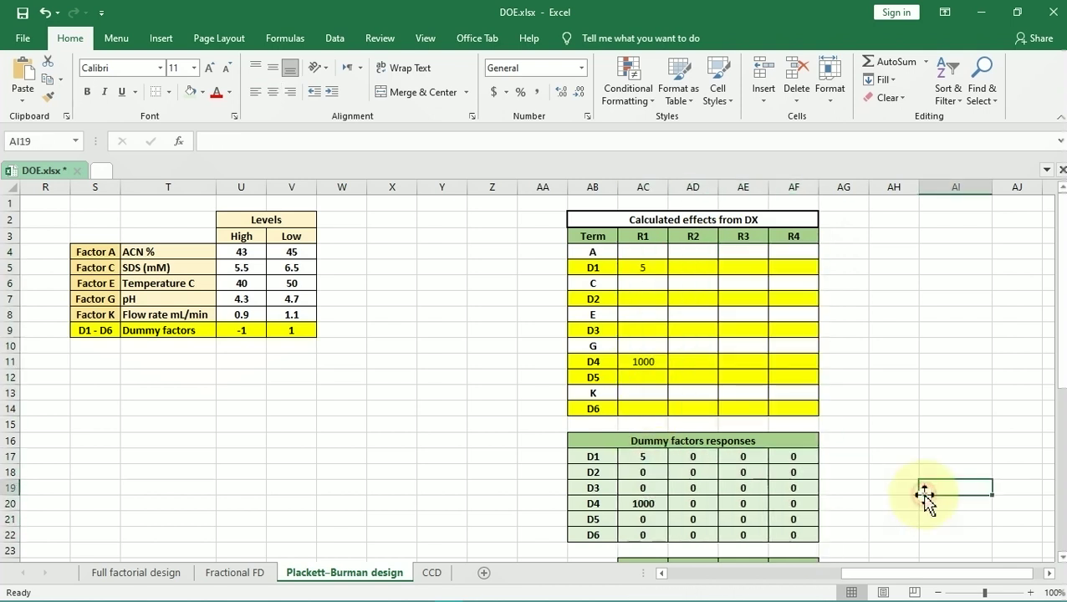
Clear the linking formulas for D1 to D6 under R1 to R4 in the dummy factors responses table, AC17:AF22
left_click(656, 457)
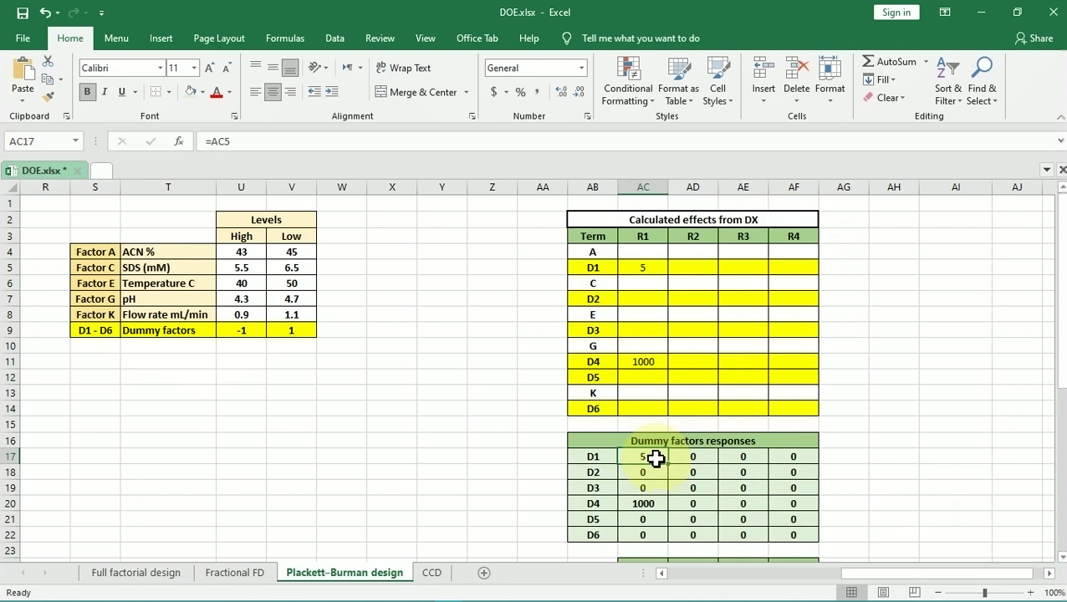
left_click(641, 504)
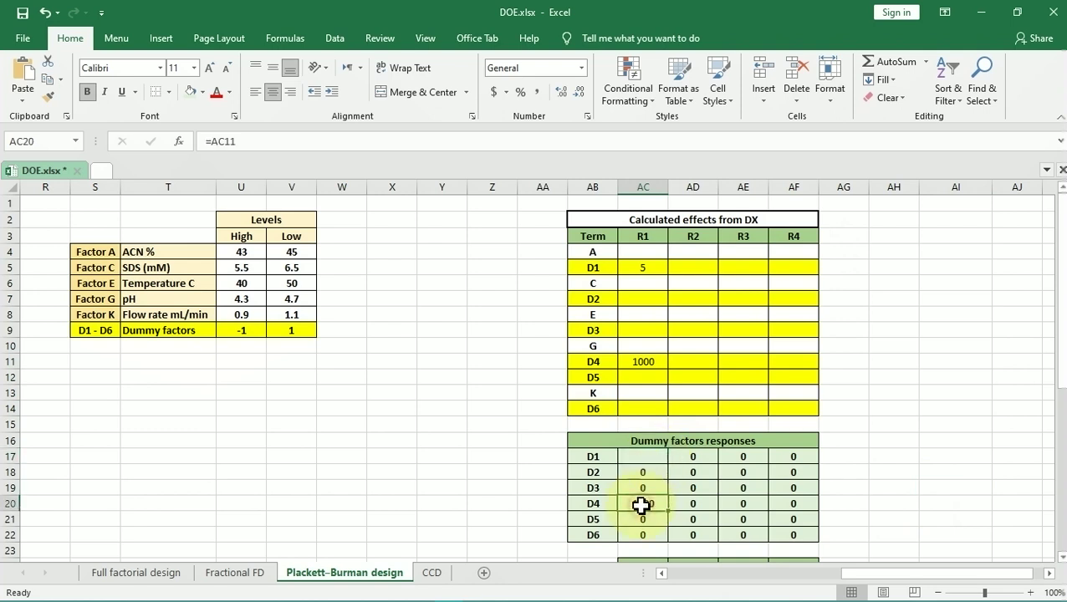
double_click(640, 504)
key("BackSpace")
key("BackSpace")
key("BackSpace")
key("BackSpace")
key("BackSpace")
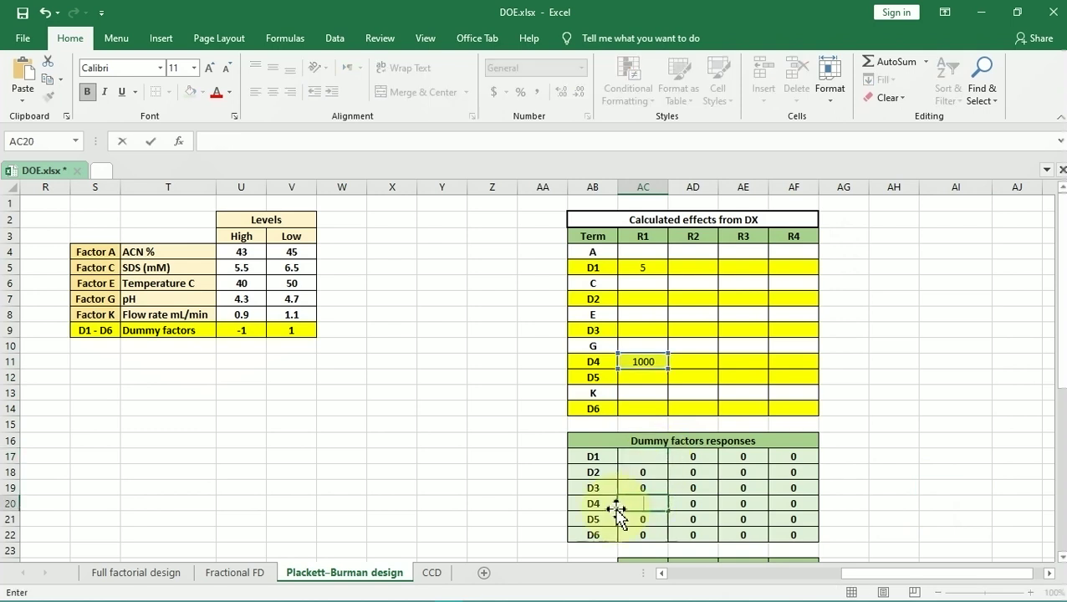
left_click_drag(655, 461, 771, 538)
key("Delete")
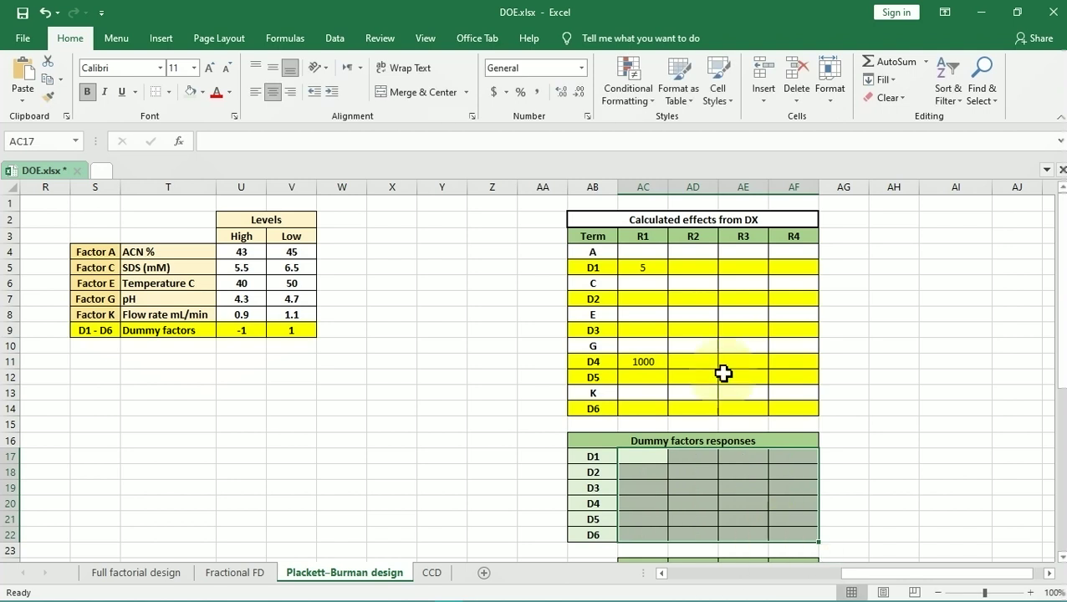
Clear the R1 test effects for D1 and D4, and link the D1 dummy response for R1 in AC17 to its calculated effect with =AC5
left_click(652, 267)
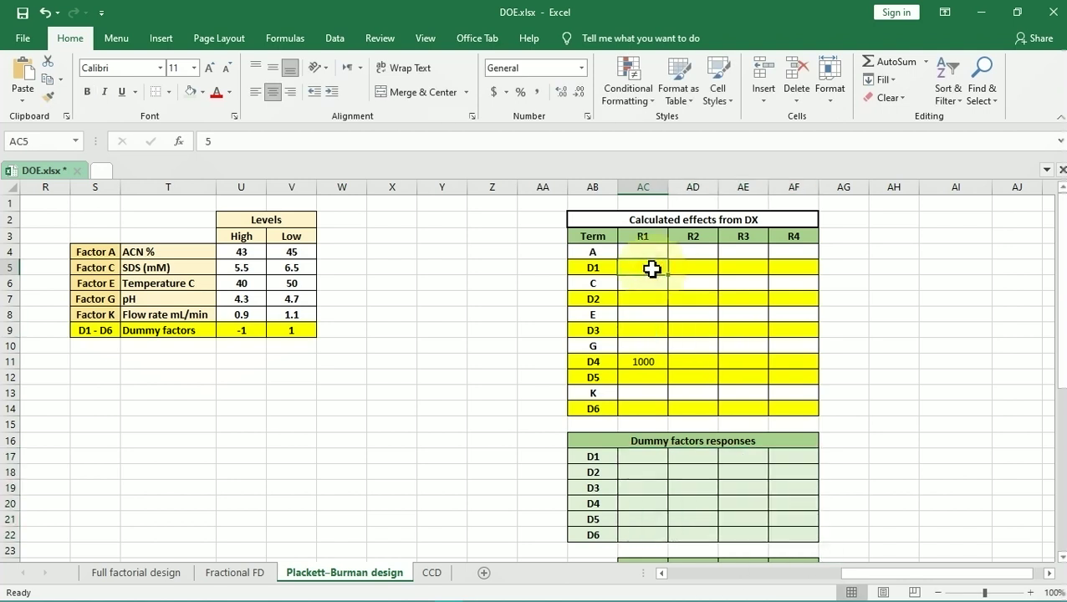
left_click(650, 365)
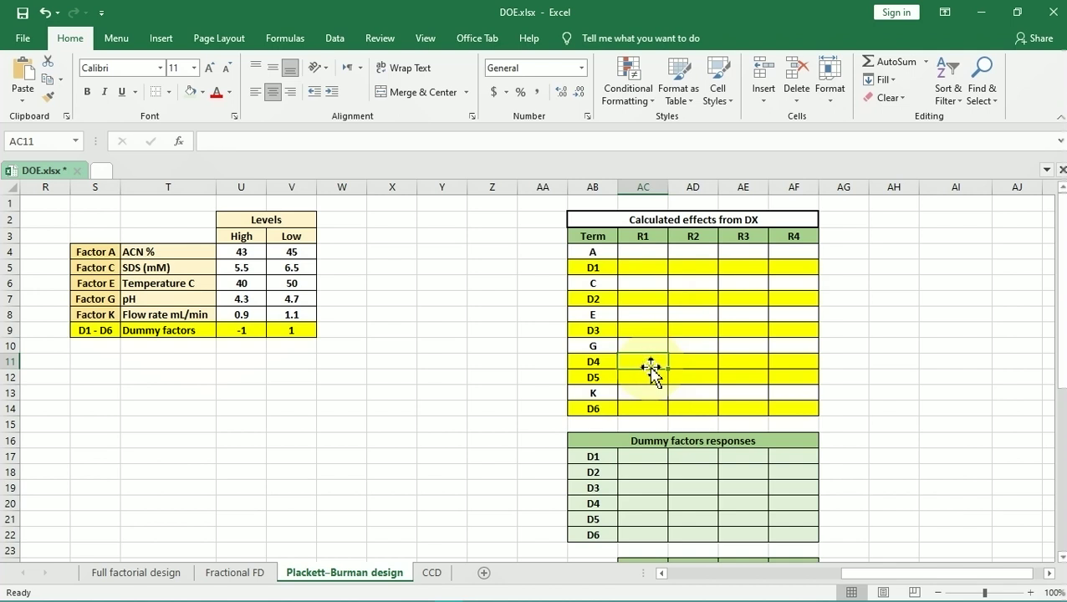
left_click(648, 456)
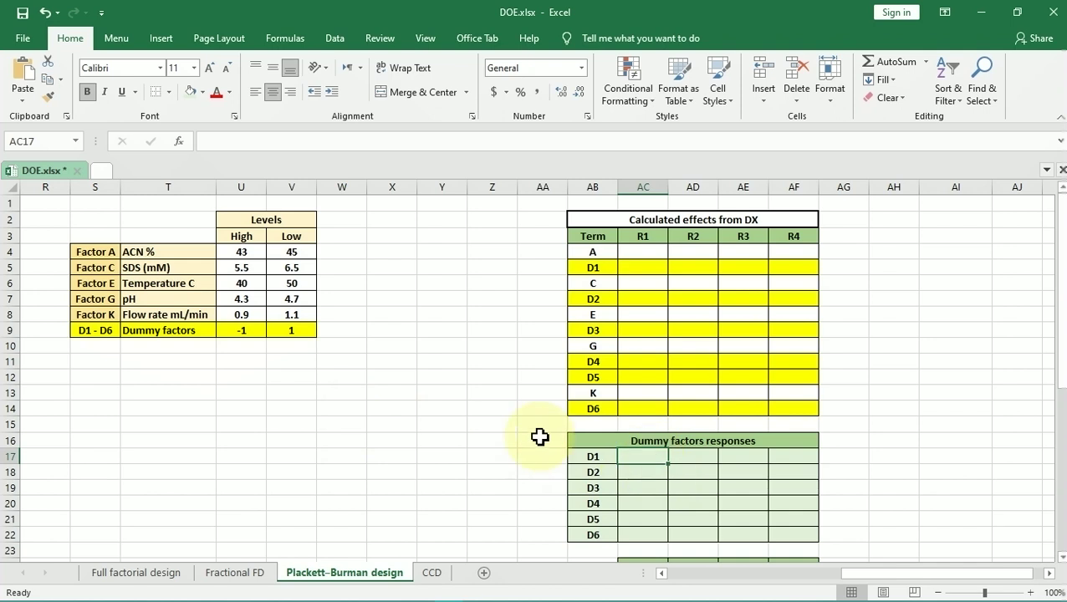
type("=")
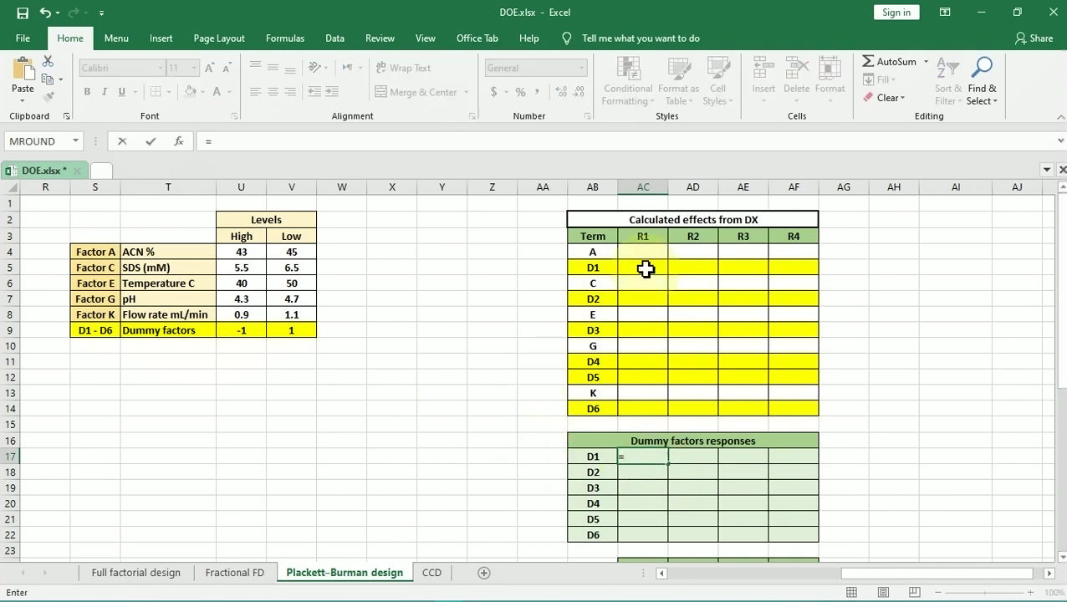
left_click(638, 266)
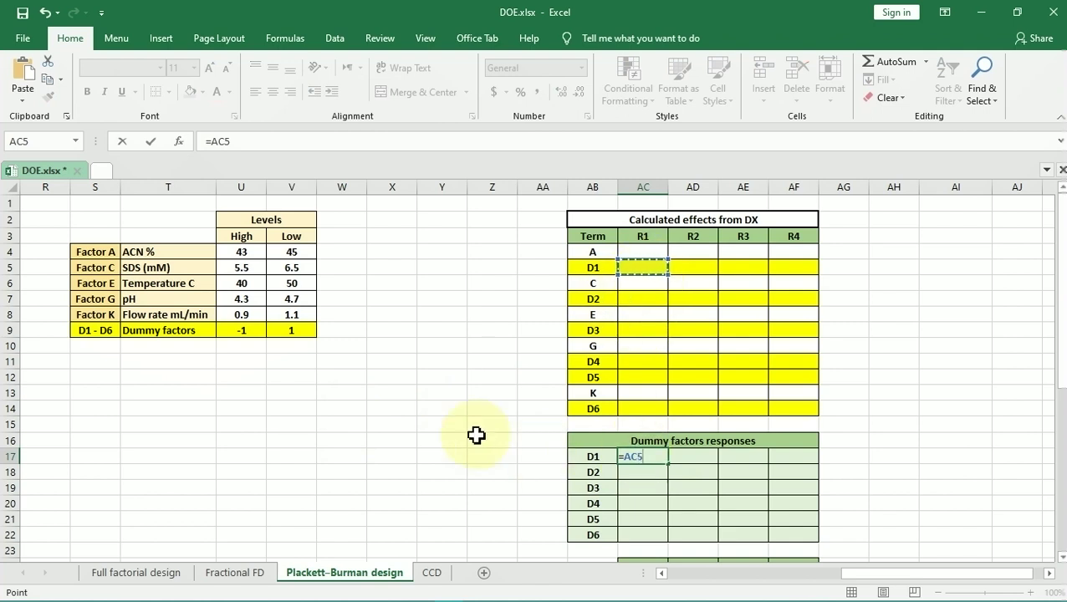
key("Return")
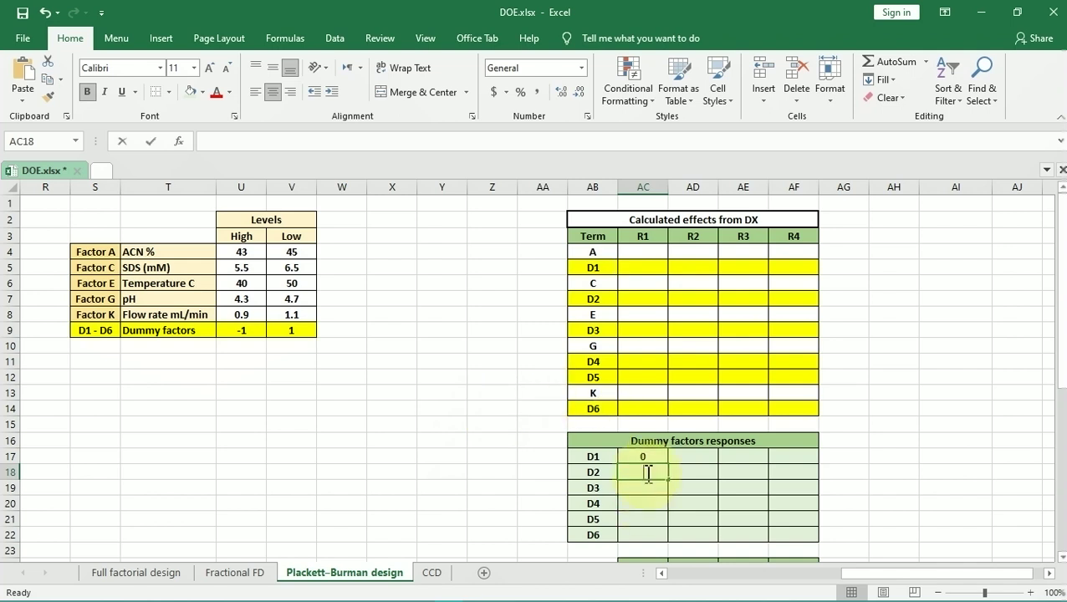
Link the R1 dummy responses for D2, D3 and D4 in AC18:AC20 to their calculated effects in AC7, AC9 and AC11
type("=")
left_click(658, 304)
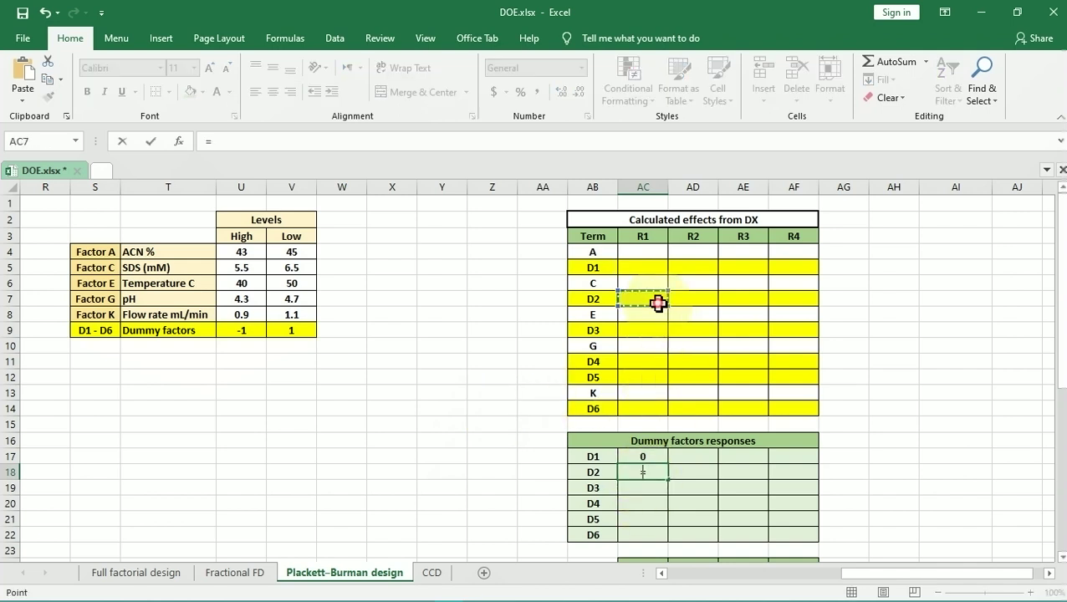
key("Return")
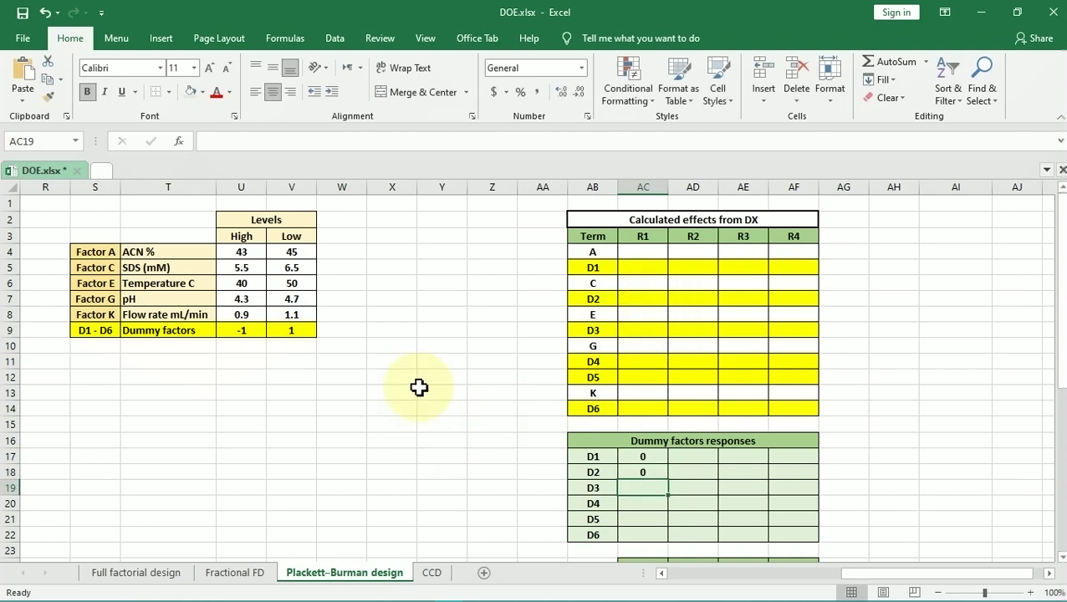
type("=")
left_click(632, 333)
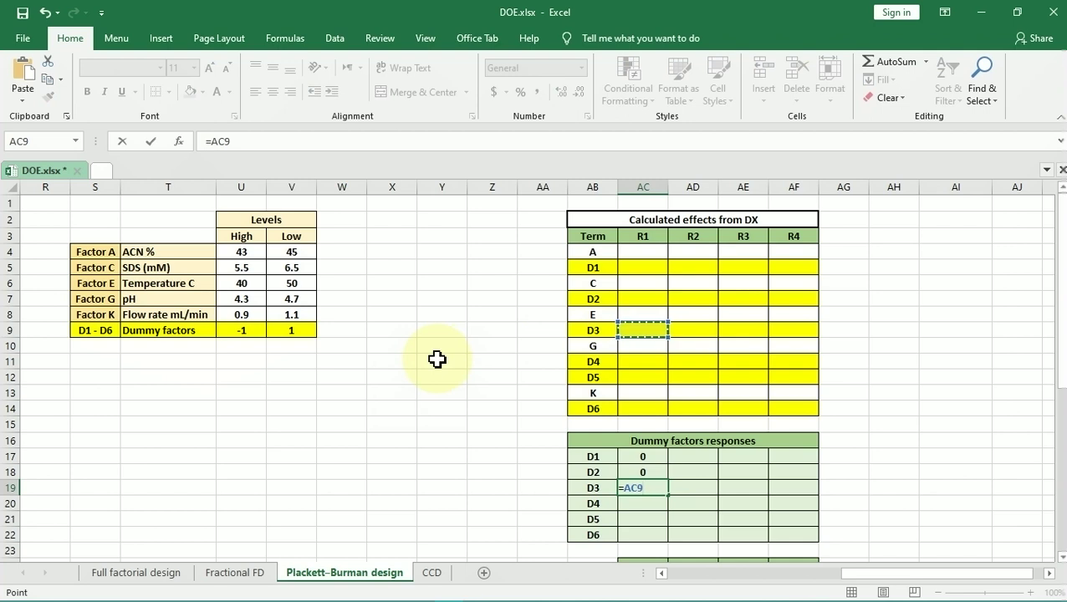
key("Return")
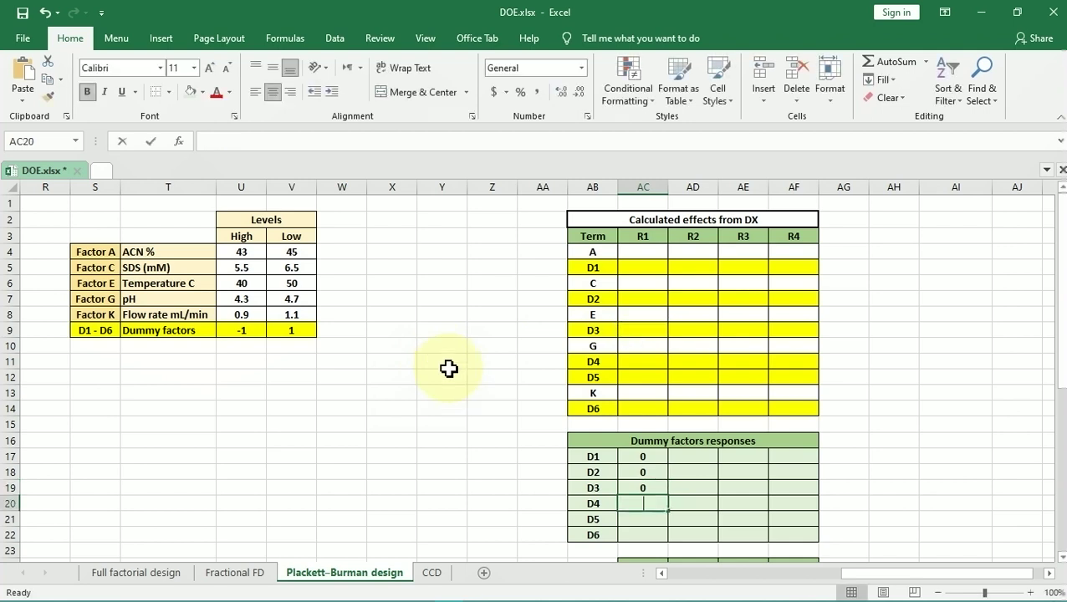
type("=")
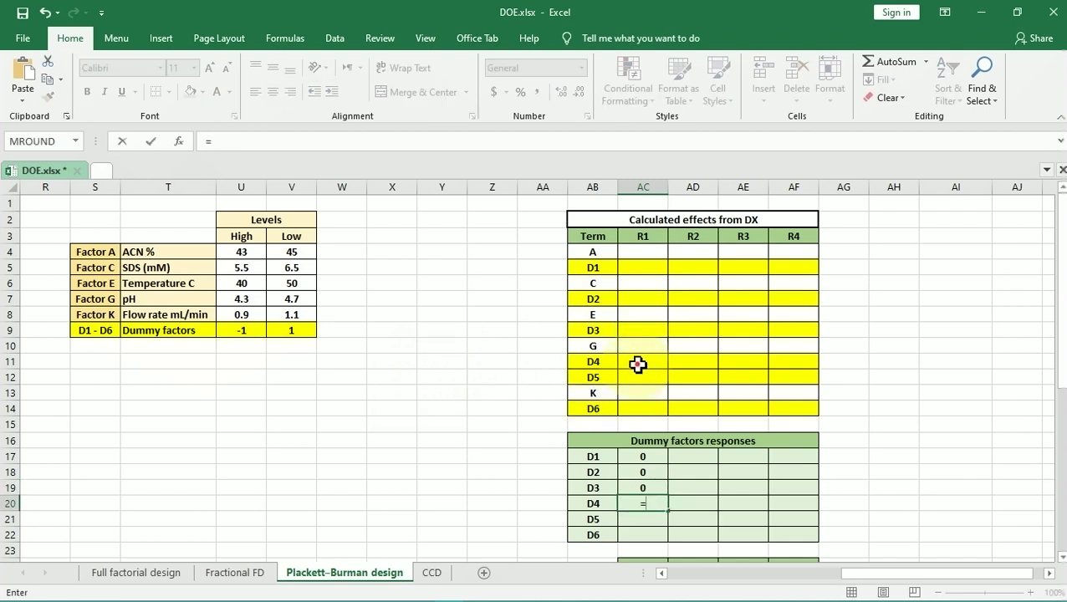
left_click(638, 364)
key("Return")
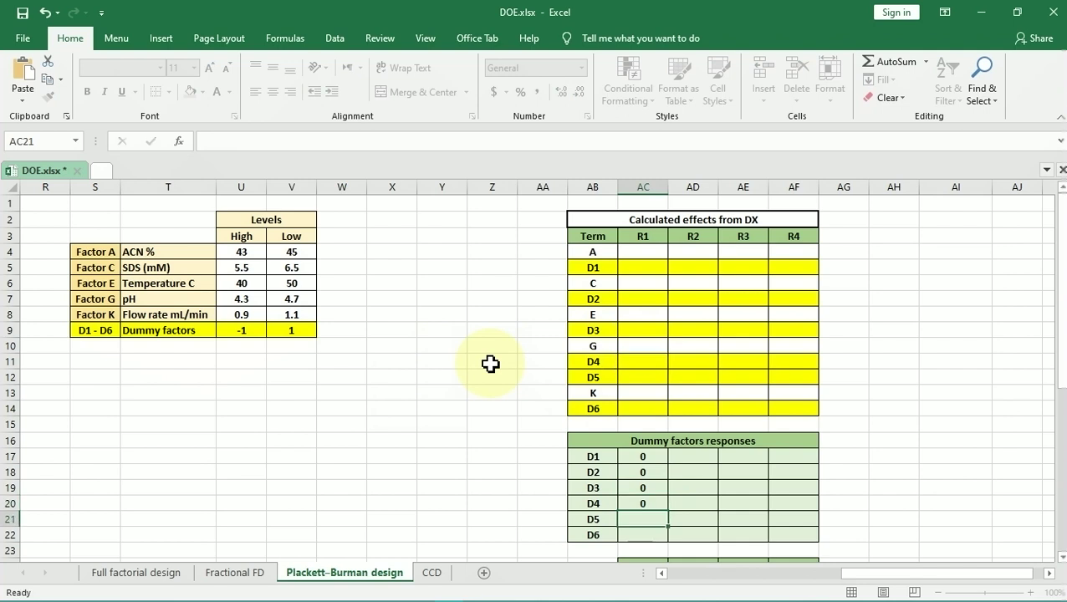
Link the R1 dummy responses for D5 and D6 in AC21:AC22 to their calculated effects in AC12 and AC14
left_click(630, 381)
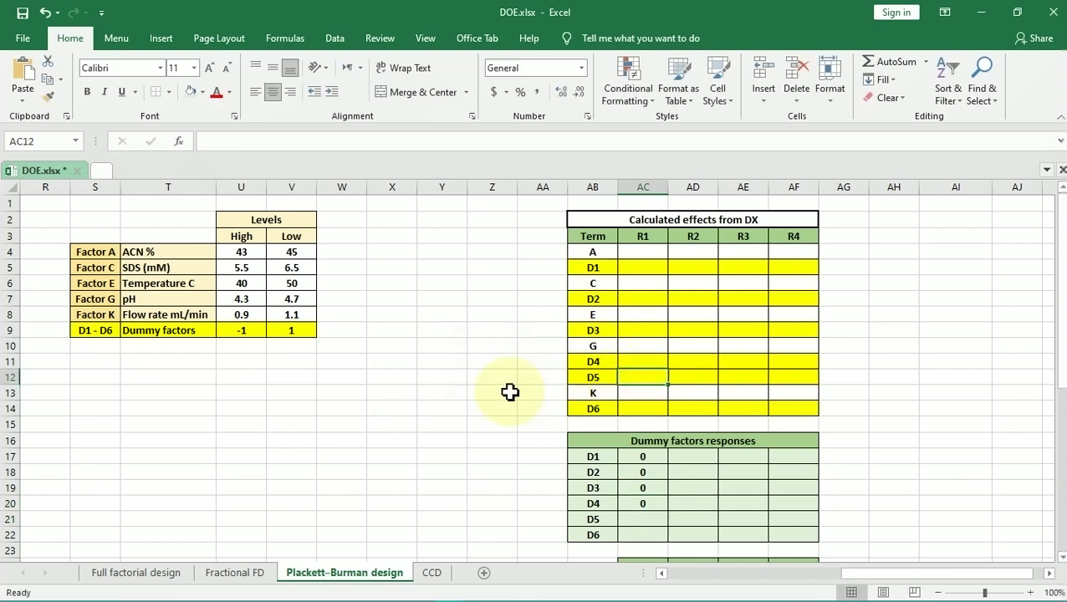
left_click(643, 518)
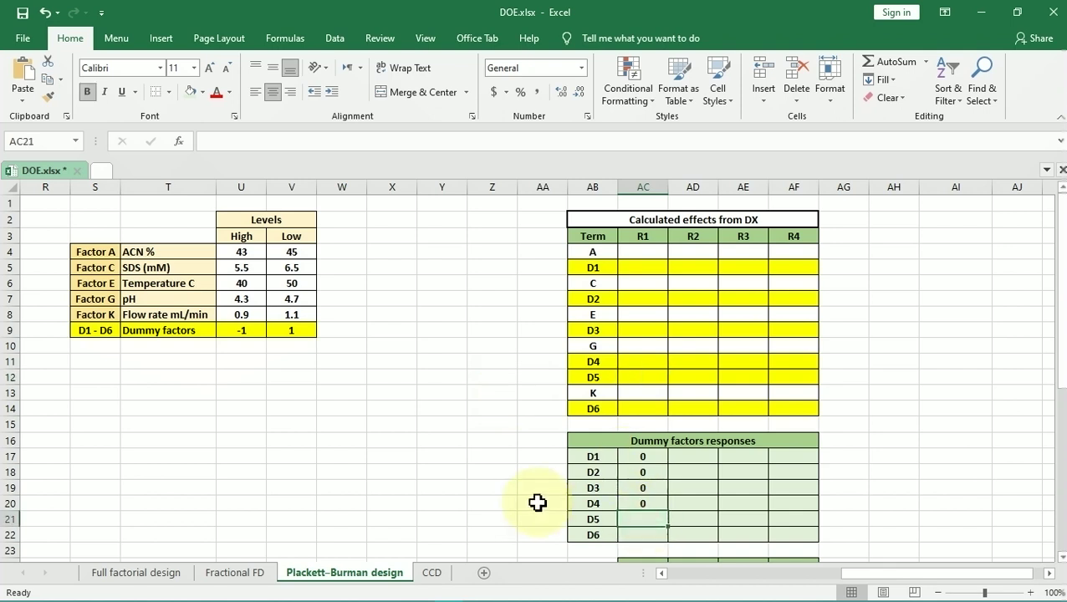
left_click(643, 377)
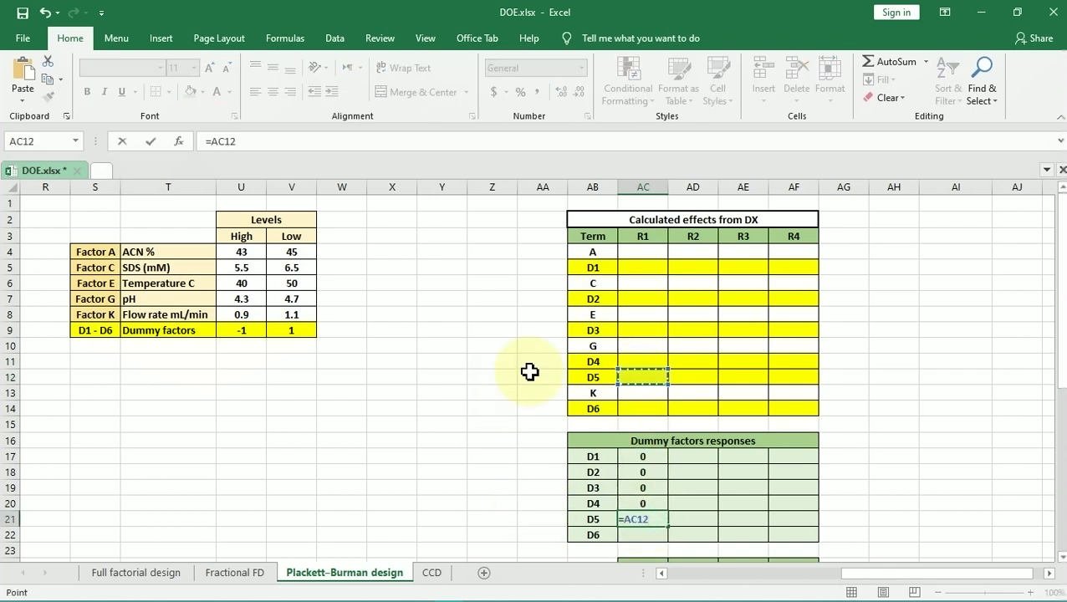
key("Return")
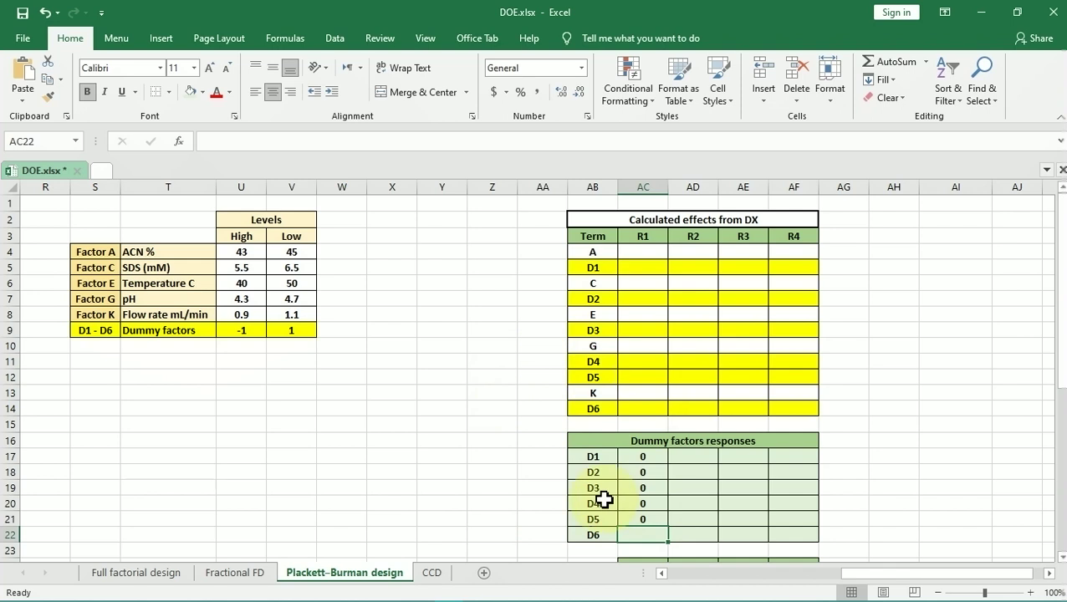
type("=")
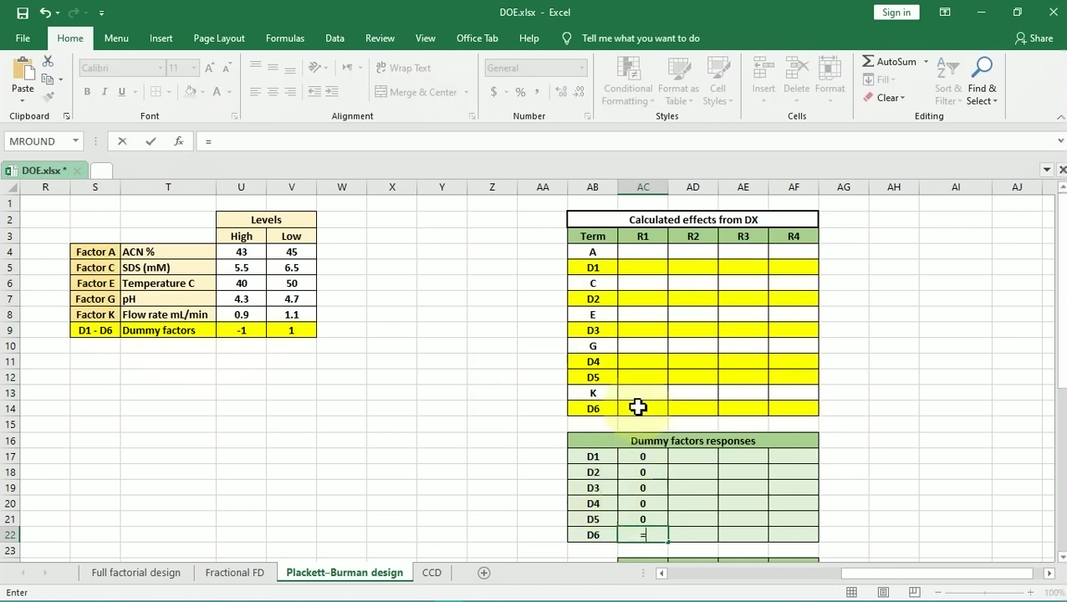
left_click(640, 408)
key("Return")
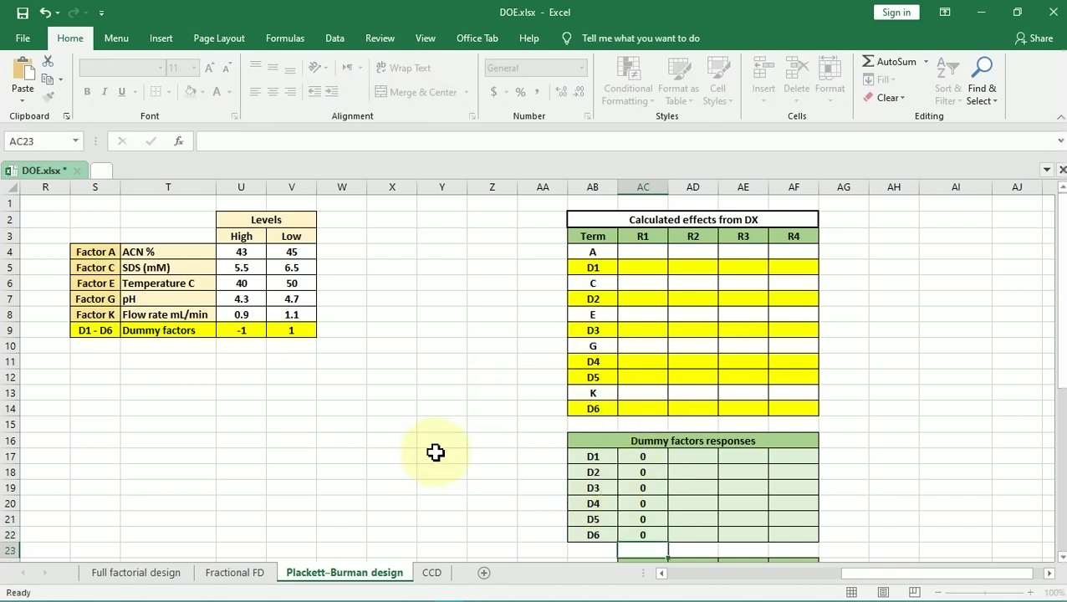
Fill the R1 linking formulas for D1 to D6 across R2, R3 and R4 in the dummy factors responses table
left_click(881, 491)
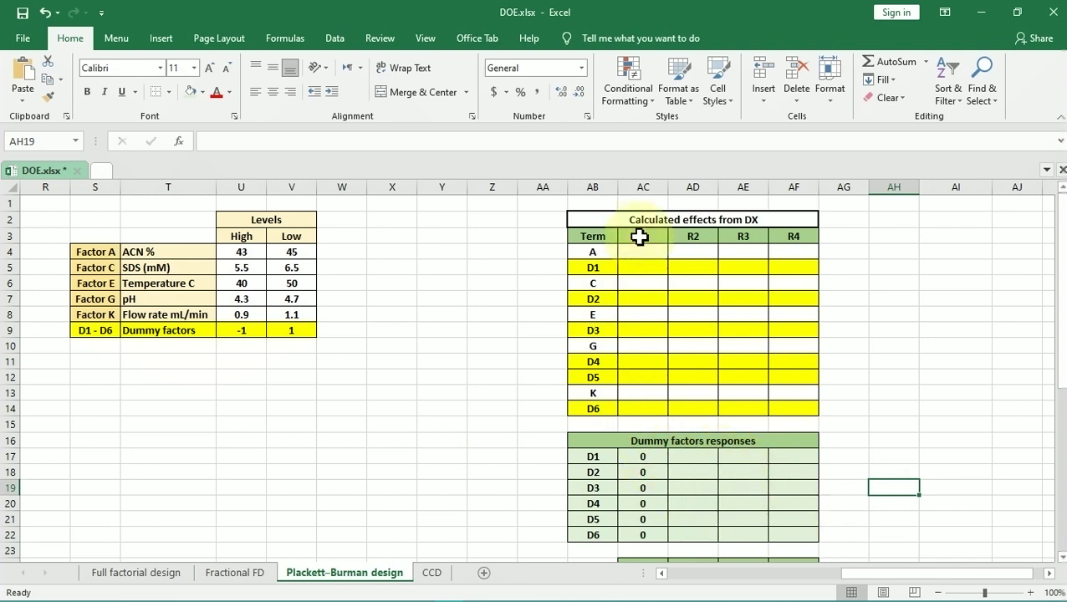
left_click_drag(645, 458, 809, 538)
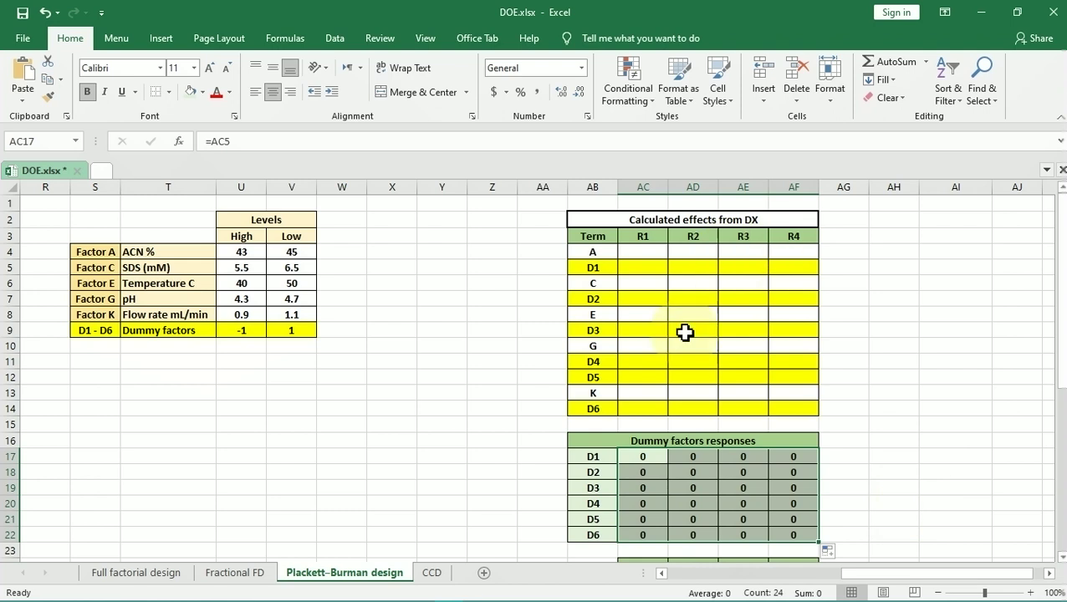
left_click(840, 459)
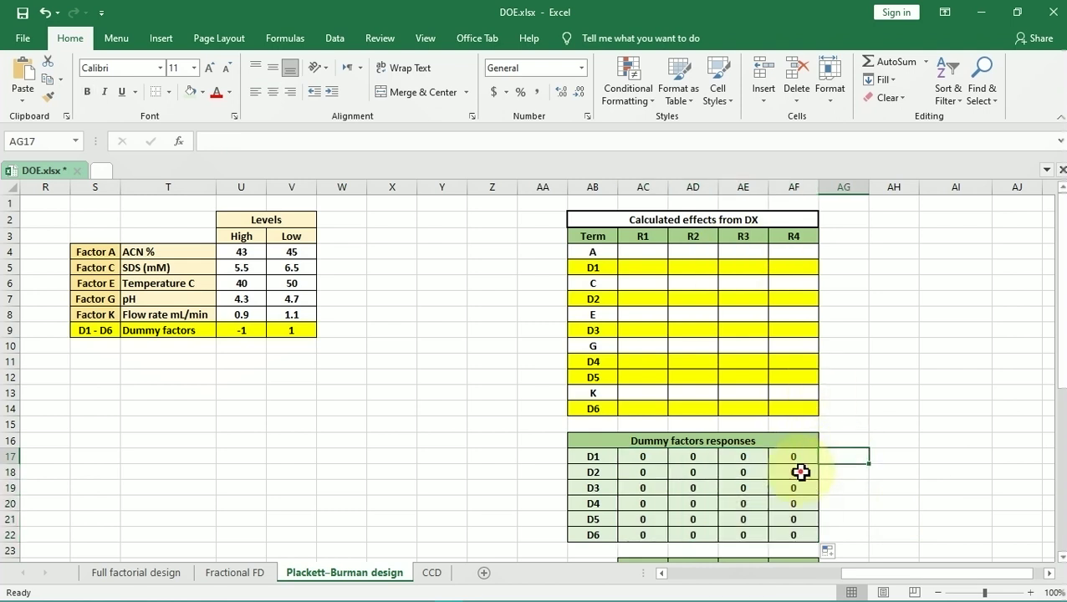
Check the copied linking formulas for D2 and D4 under R4 and for D4 under R2
double_click(801, 472)
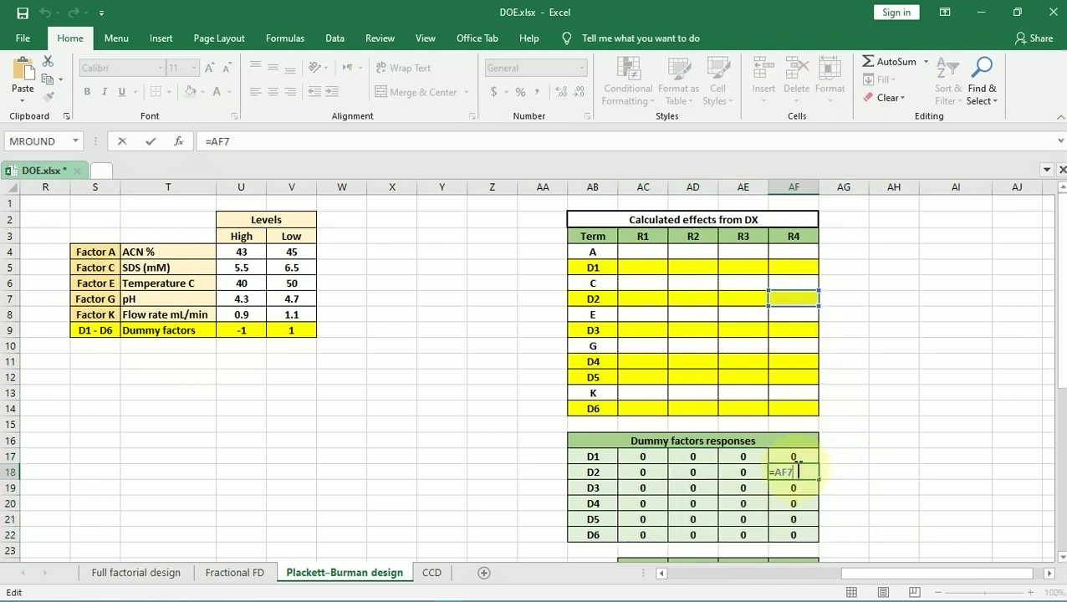
key("Escape")
double_click(798, 505)
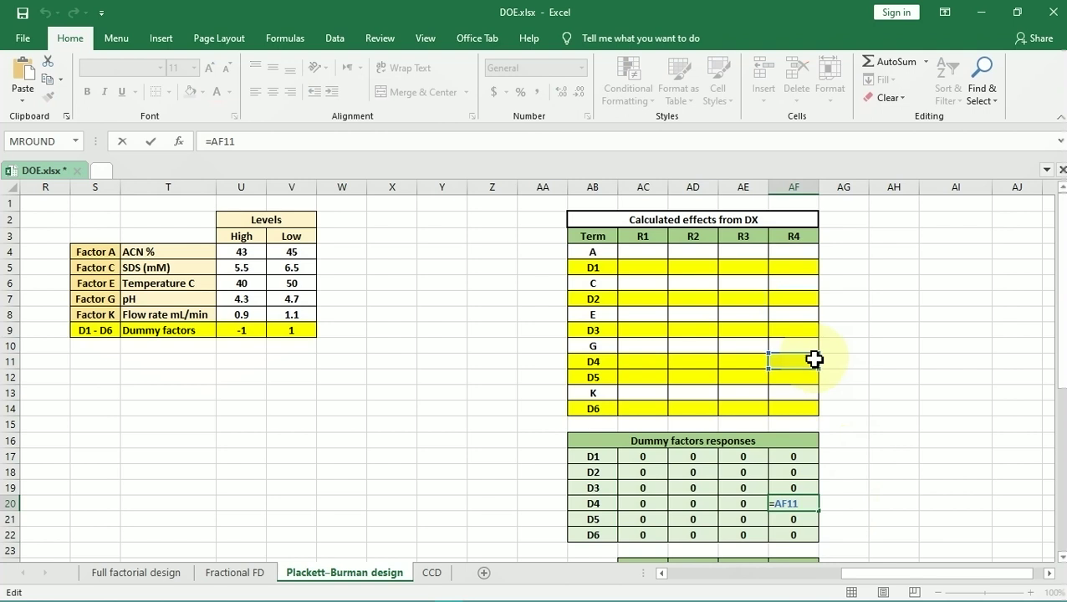
key("Escape")
double_click(697, 502)
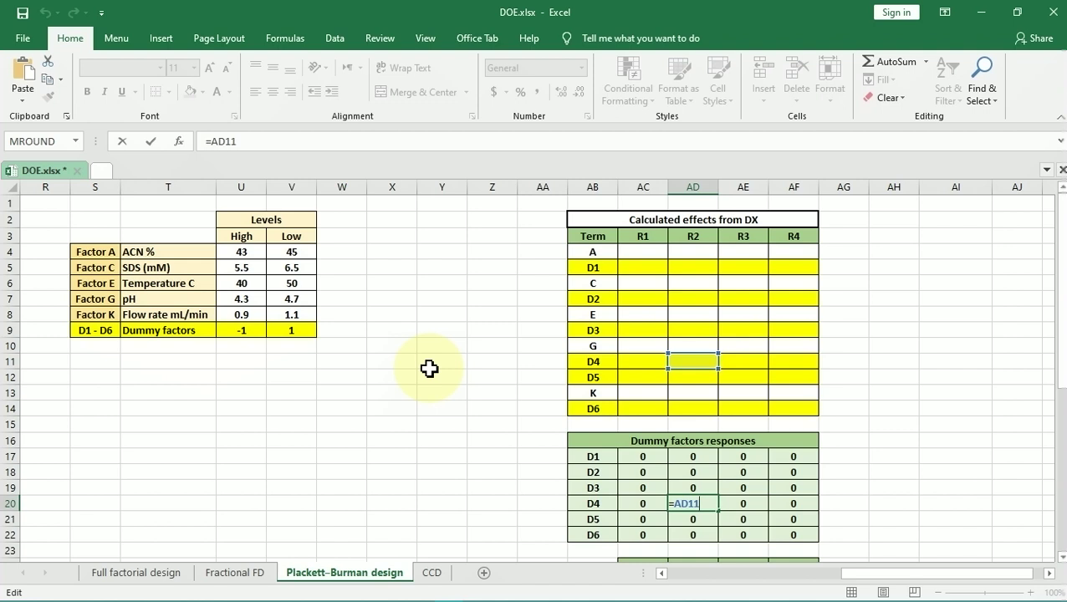
key("Escape")
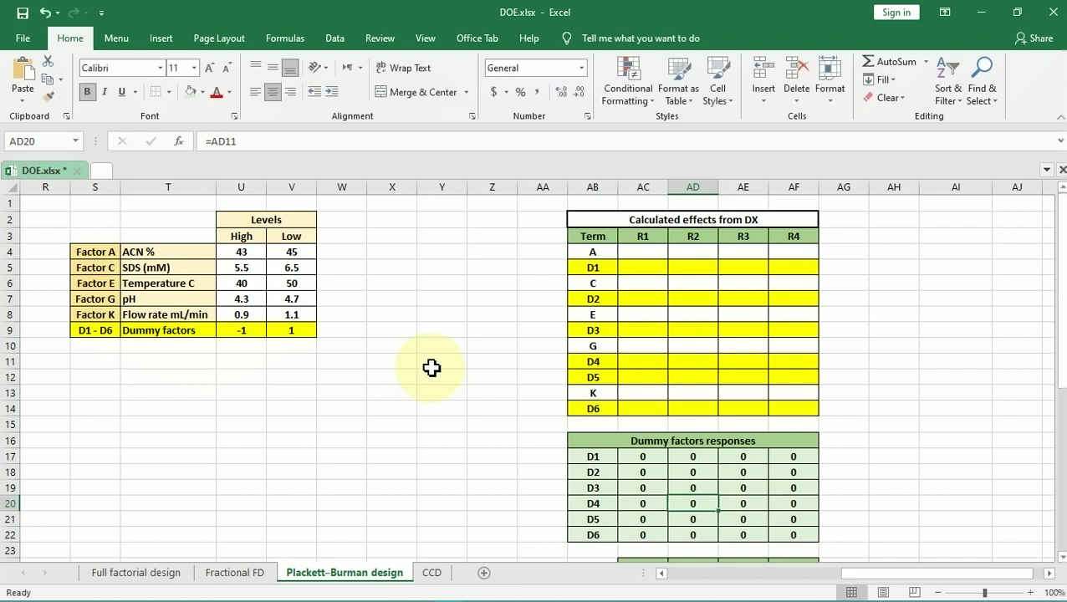
Review the SS row and the rows below it against the calculated effects and the R4 dummy responses for D1 to D6
left_click(951, 422)
scroll(702, 392, "down", 2)
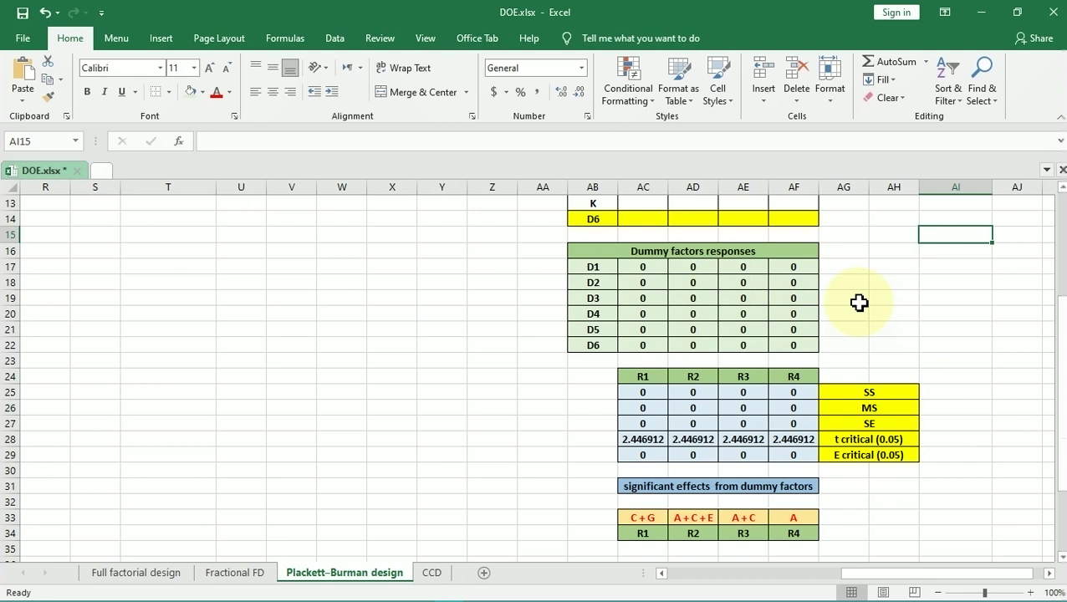
left_click(873, 393)
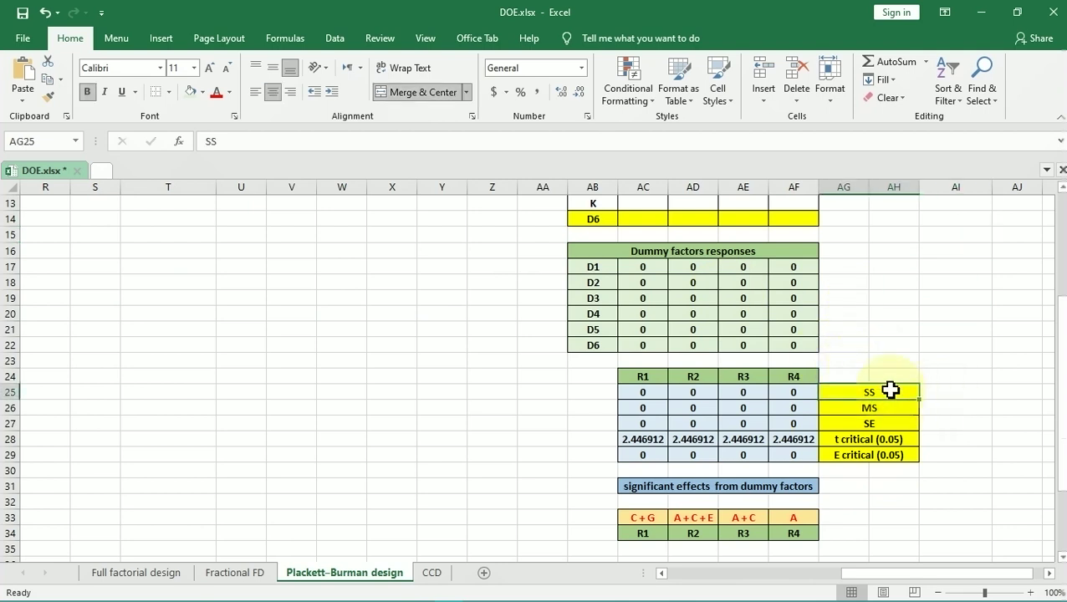
scroll(777, 276, "up", 2)
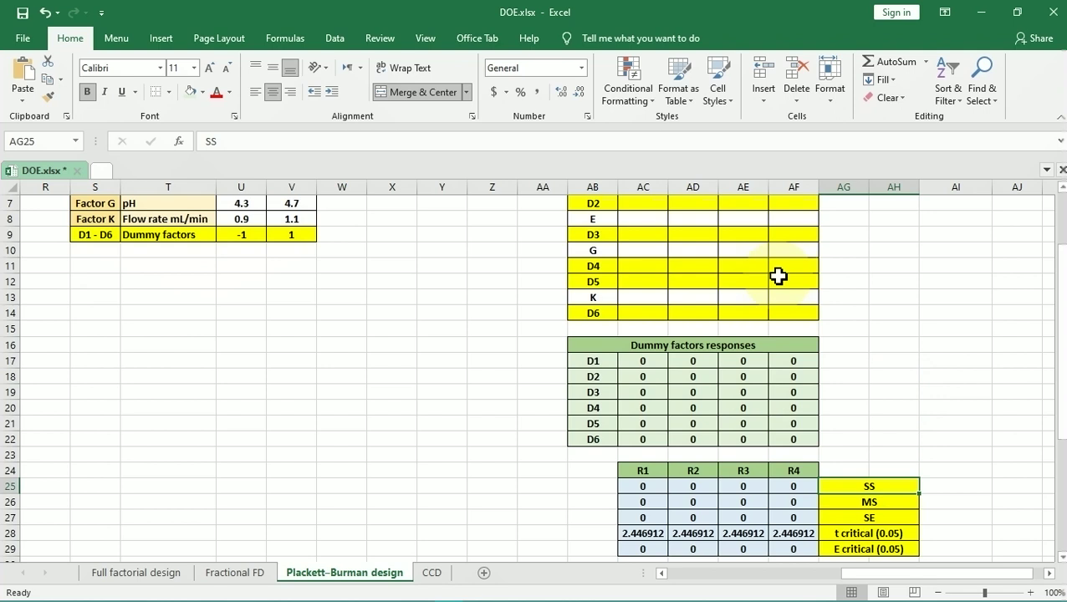
scroll(778, 276, "up", 2)
scroll(790, 384, "down", 2)
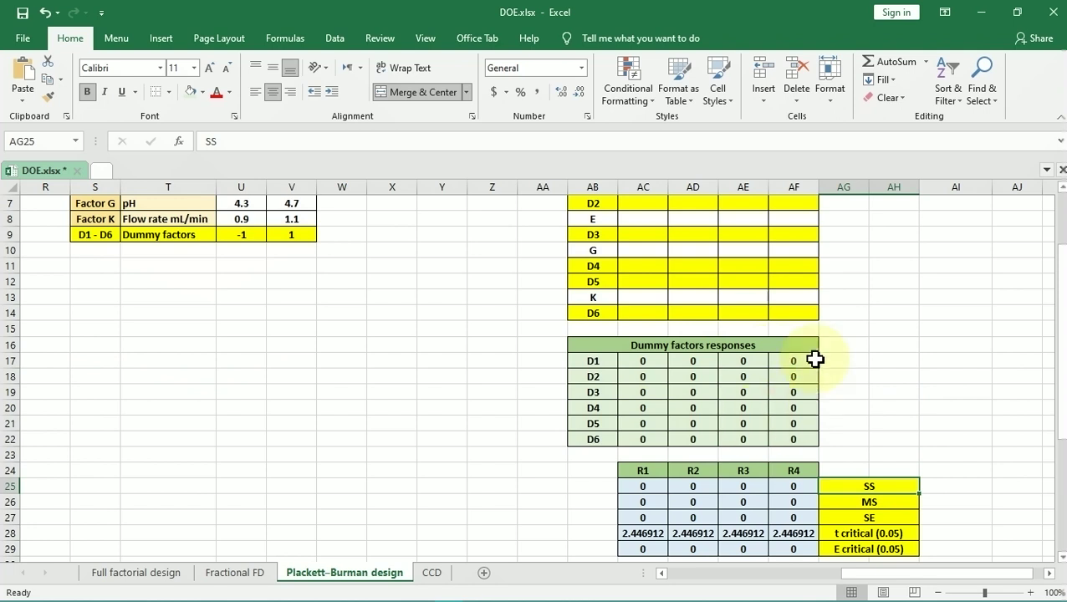
left_click_drag(808, 359, 804, 439)
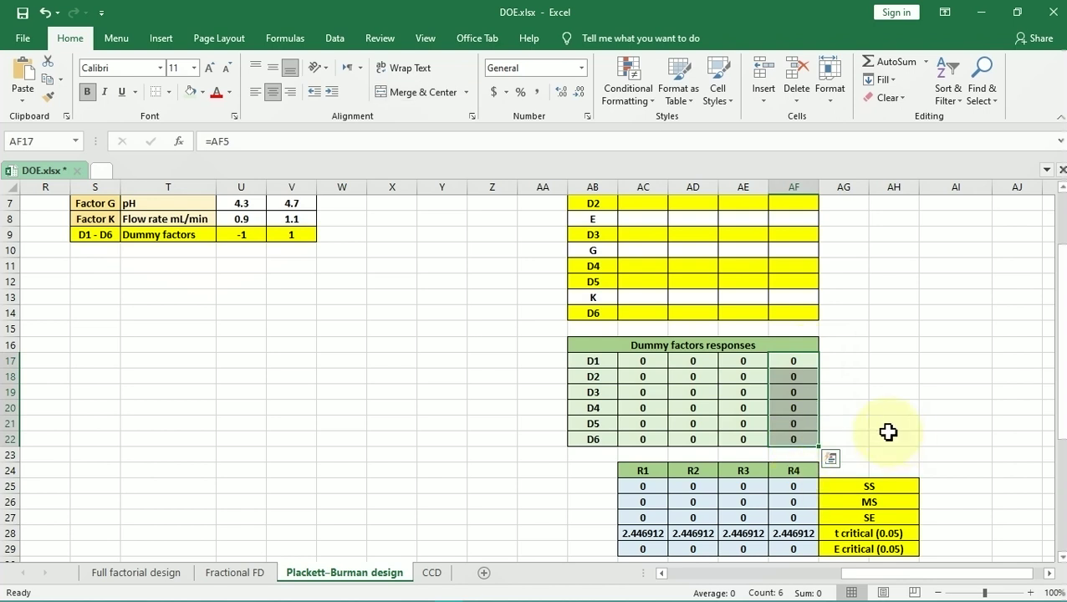
Enter a test effect of -2 for D1 under R4 in the calculated effects table
scroll(888, 431, "up", 2)
left_click(801, 267)
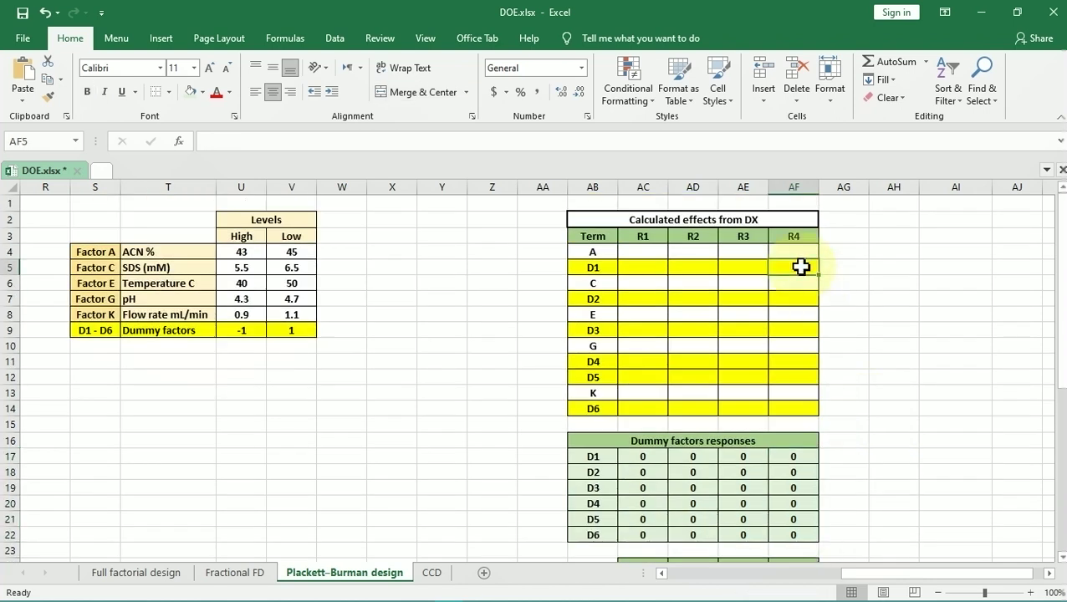
type("-2")
key("Return")
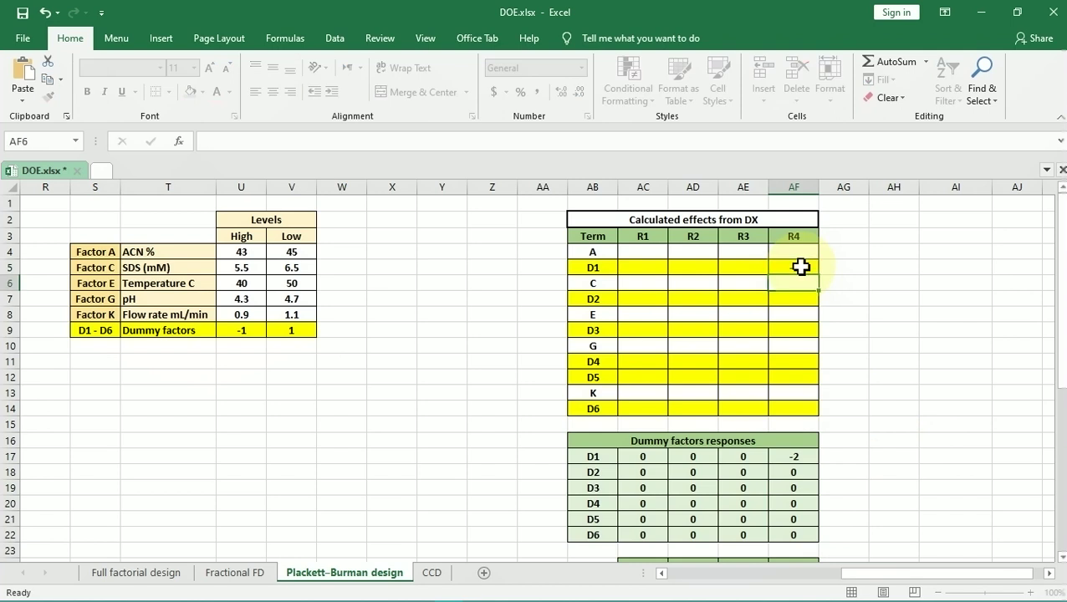
Check the R4 dummy responses for D1 to D6 and the R4 SS formula with the test effect in place
scroll(804, 393, "down", 2)
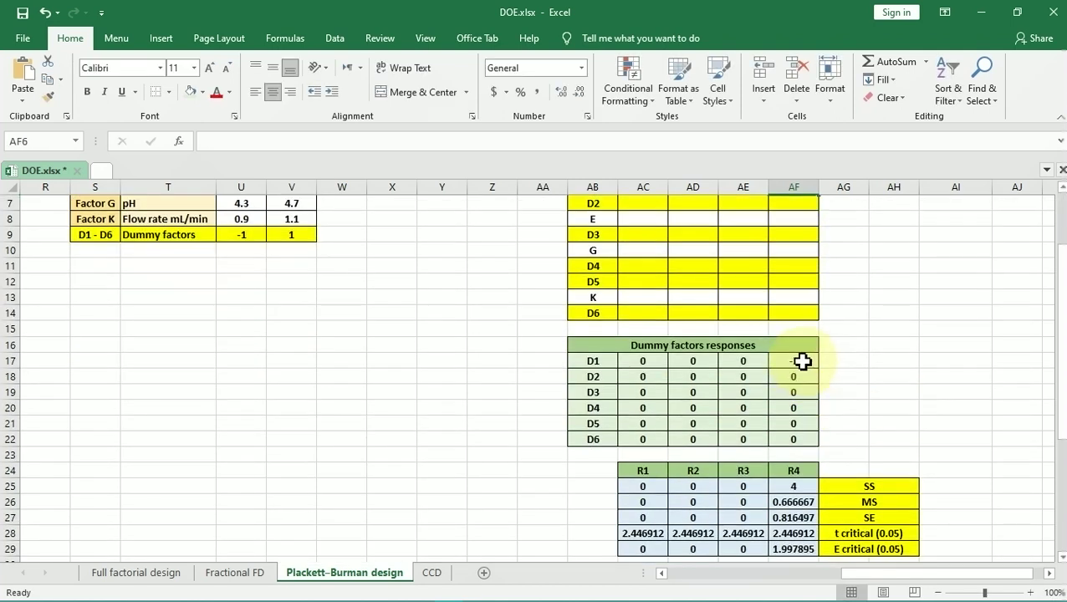
scroll(840, 380, "down", 2)
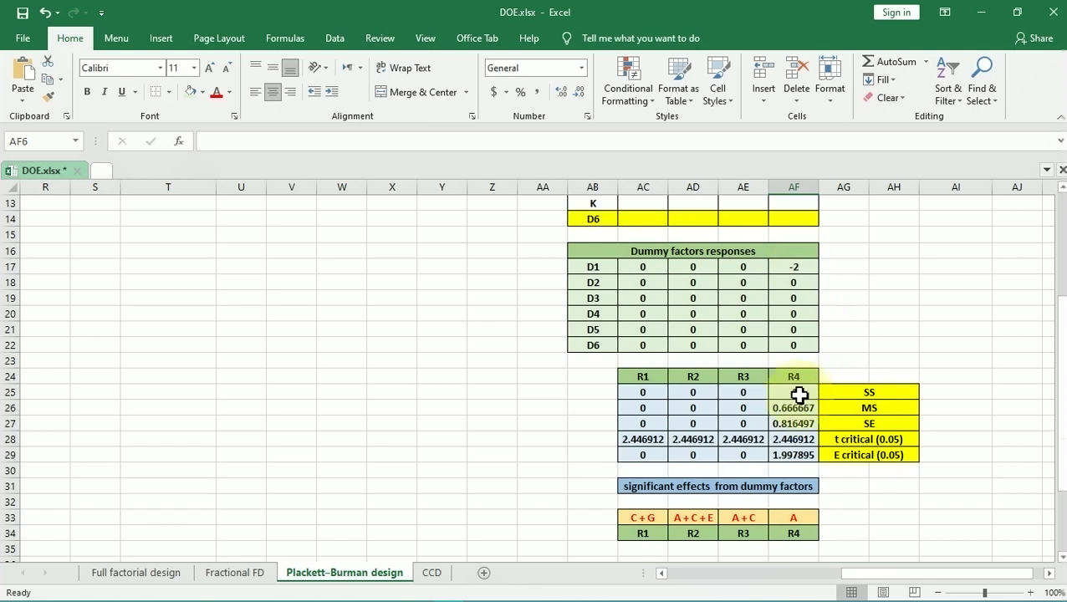
left_click_drag(802, 267, 798, 347)
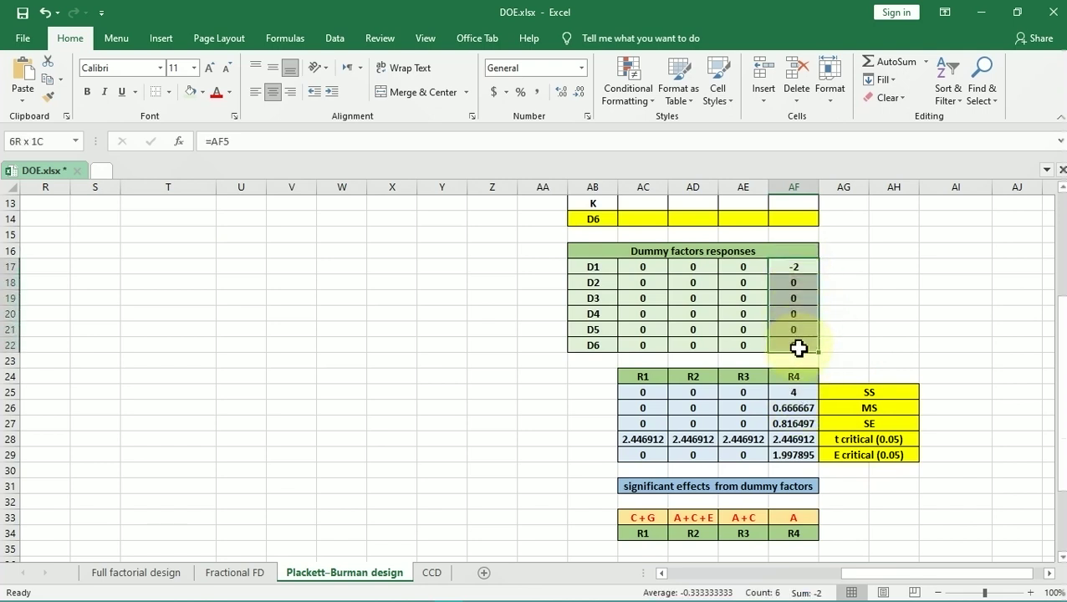
left_click(792, 391)
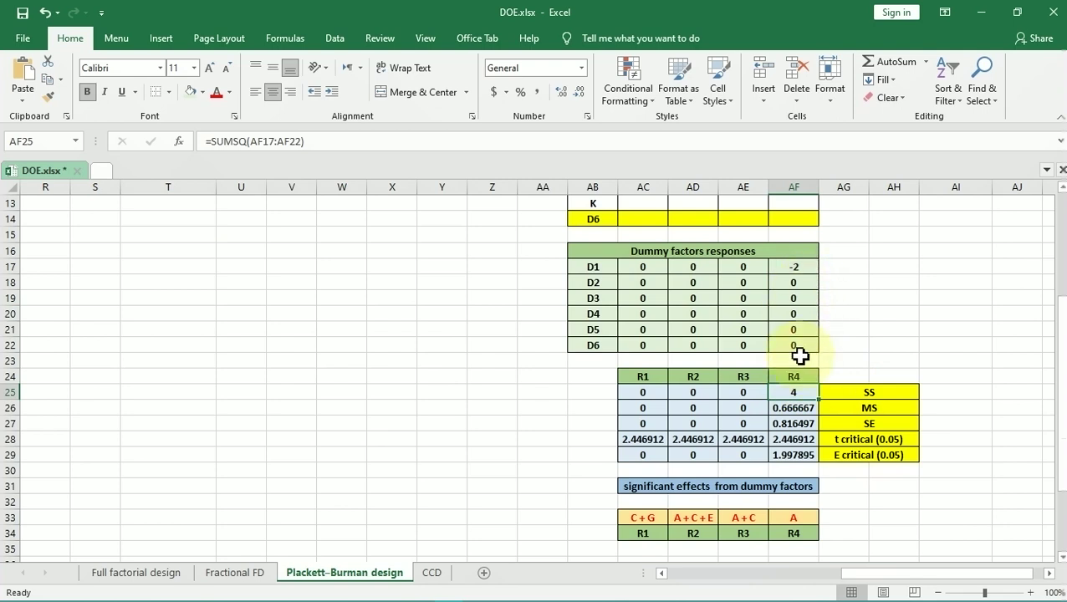
Clear the test effect for D1 under R4 in the calculated effects table
scroll(800, 356, "up", 2)
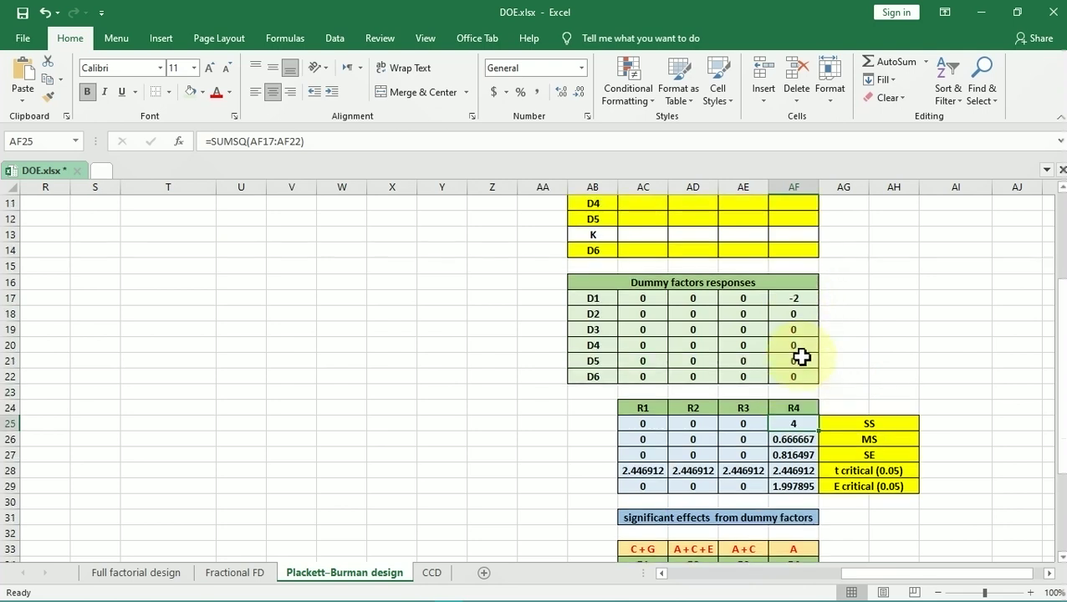
left_click(805, 365)
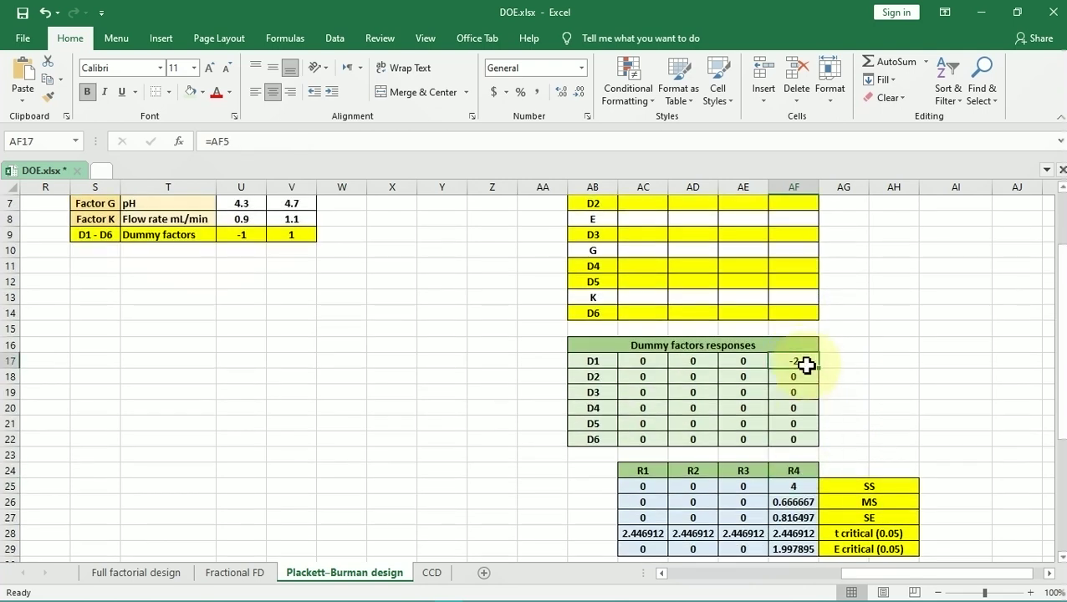
scroll(791, 371, "up", 2)
left_click(800, 267)
key("Delete")
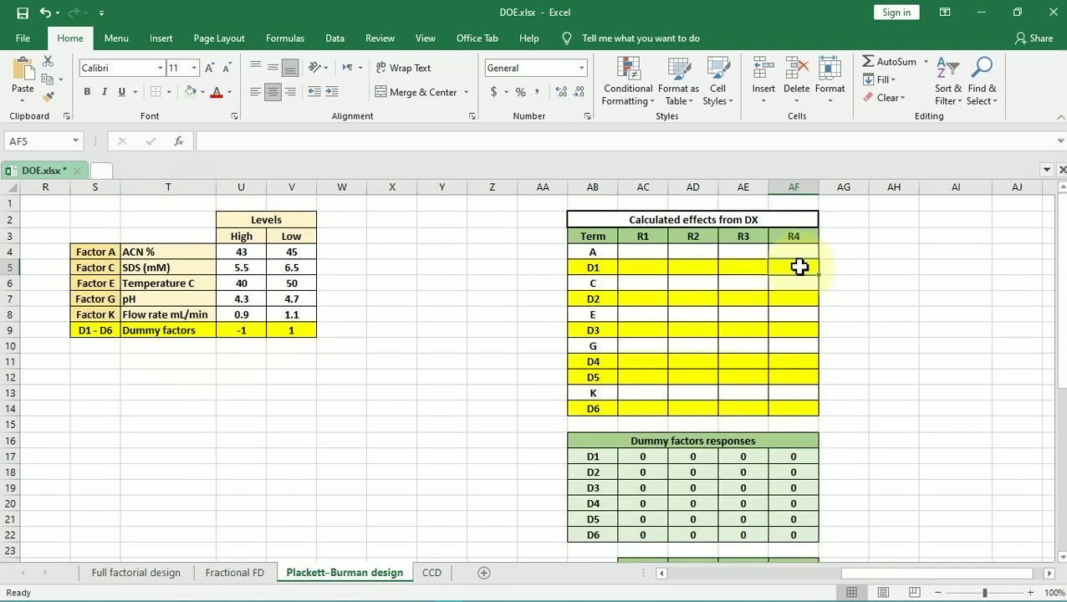
Inspect the R4 SS formula and the range of dummy factor responses it refers to
scroll(802, 393, "down", 4)
left_click(803, 397)
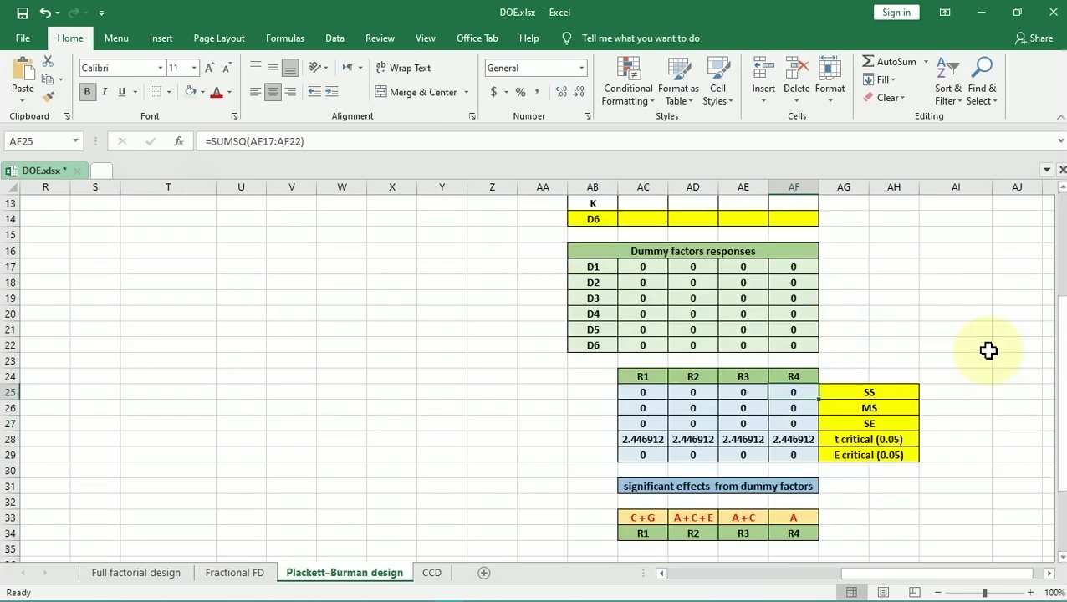
double_click(786, 392)
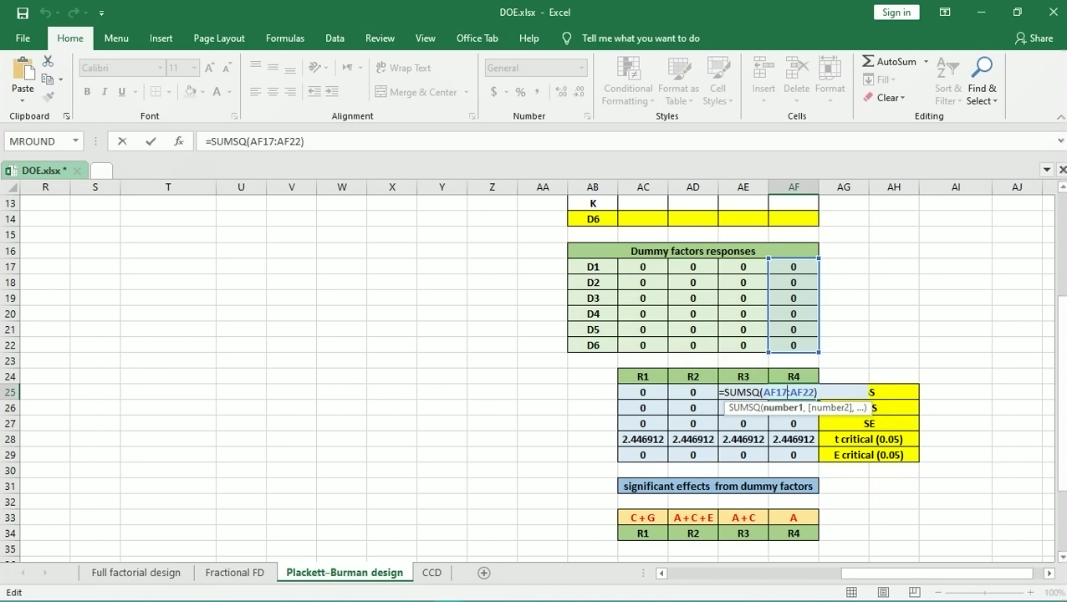
key("Escape")
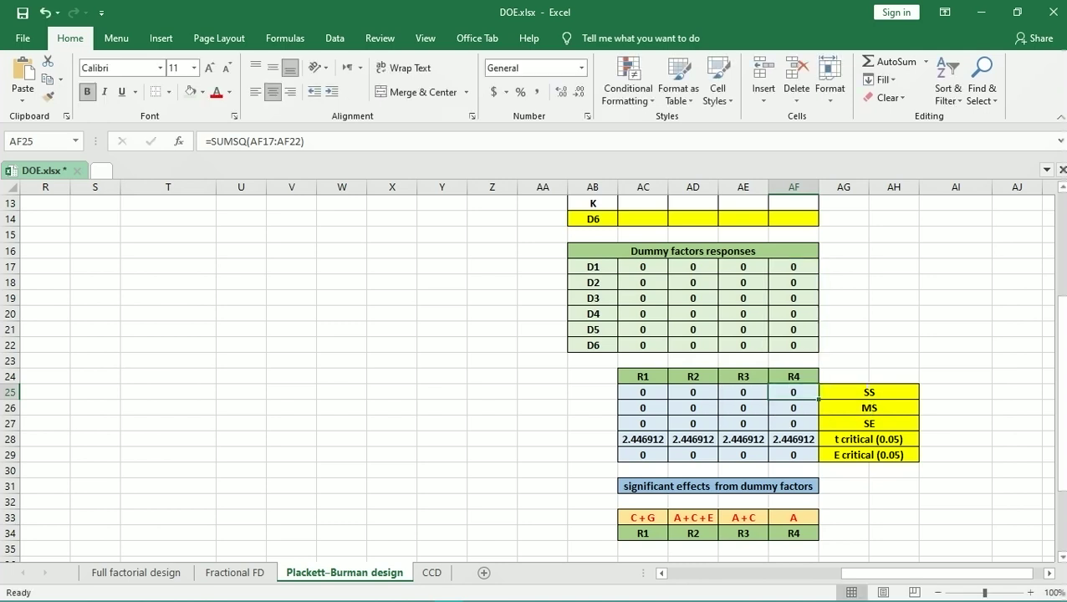
scroll(1012, 428, "up", 4)
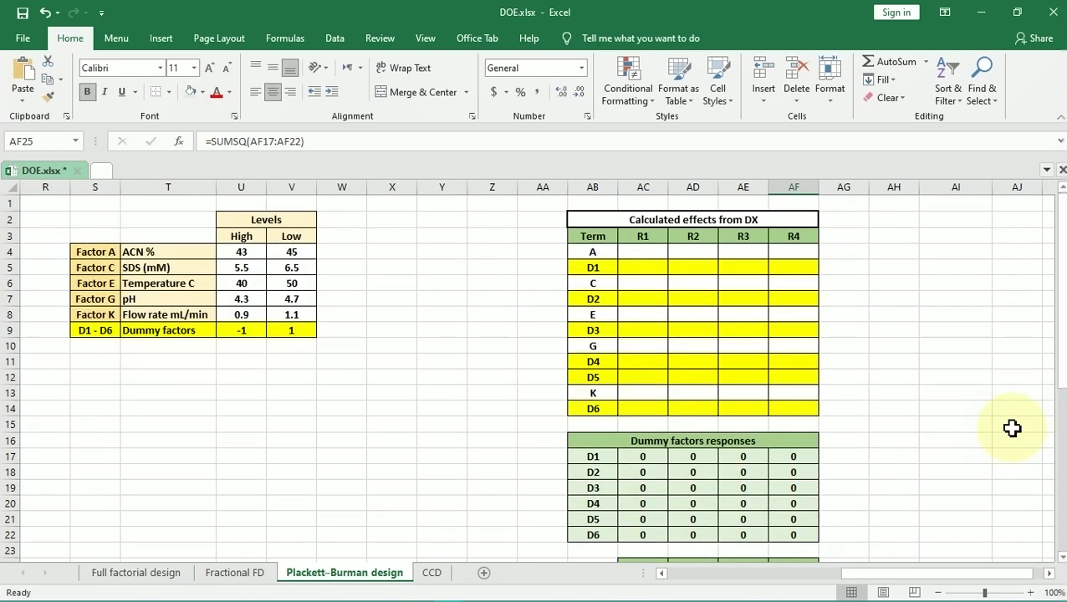
scroll(669, 394, "down", 2)
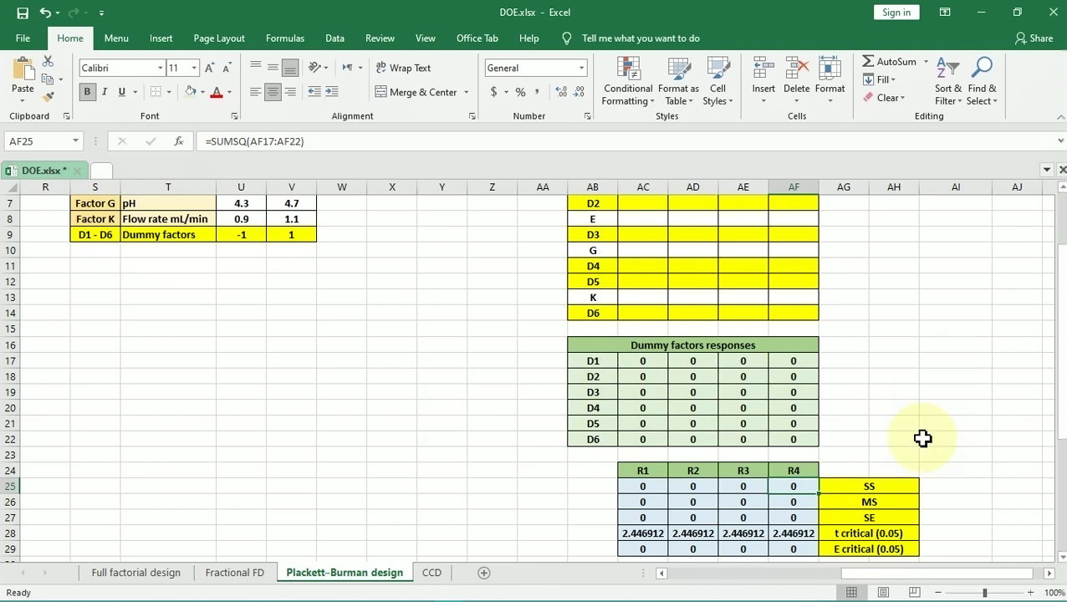
scroll(922, 438, "down", 2)
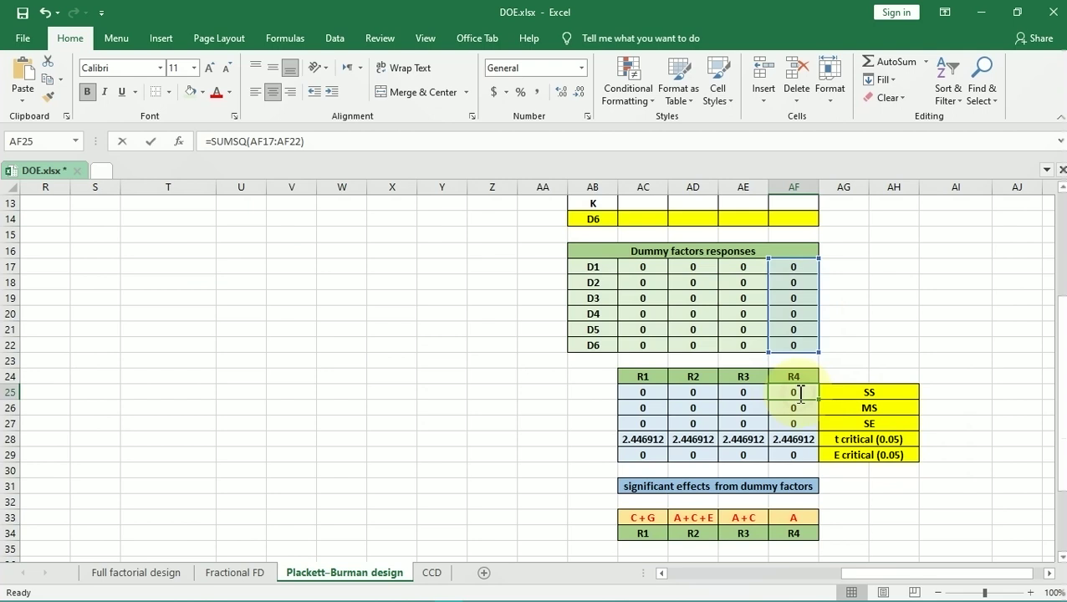
Rebuild the R4 SS formula in AF25 as SUMSQ of the D1 to D6 dummy responses, AF17:AF22
double_click(795, 393)
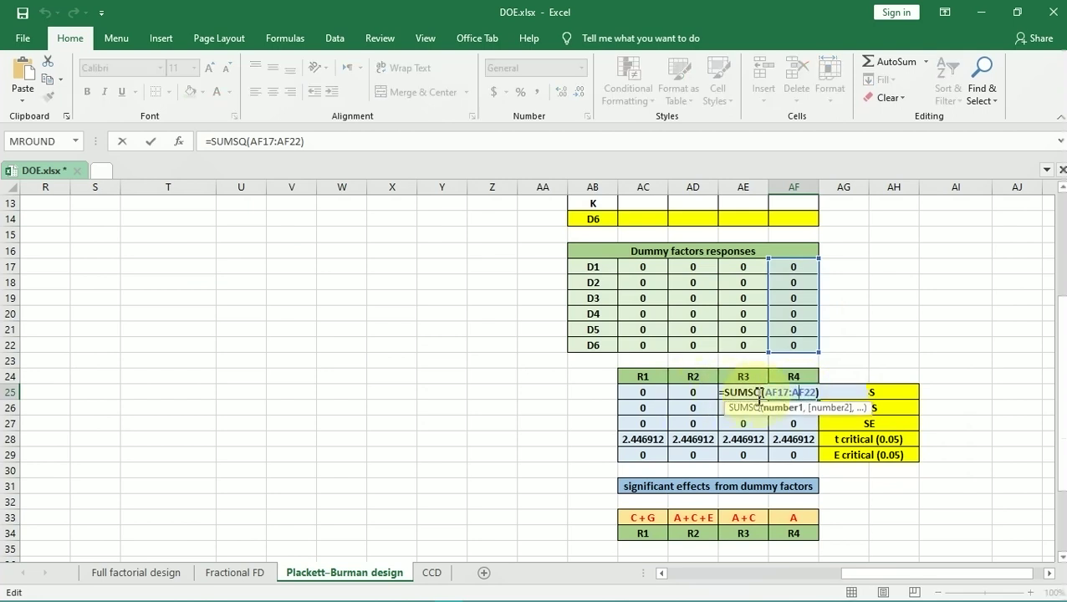
left_click(827, 393)
key("BackSpace")
key("BackSpace")
key("BackSpace")
key("BackSpace")
key("BackSpace")
key("BackSpace")
key("BackSpace")
key("BackSpace")
key("BackSpace")
key("BackSpace")
key("BackSpace")
key("BackSpace")
key("BackSpace")
key("BackSpace")
key("BackSpace")
key("BackSpace")
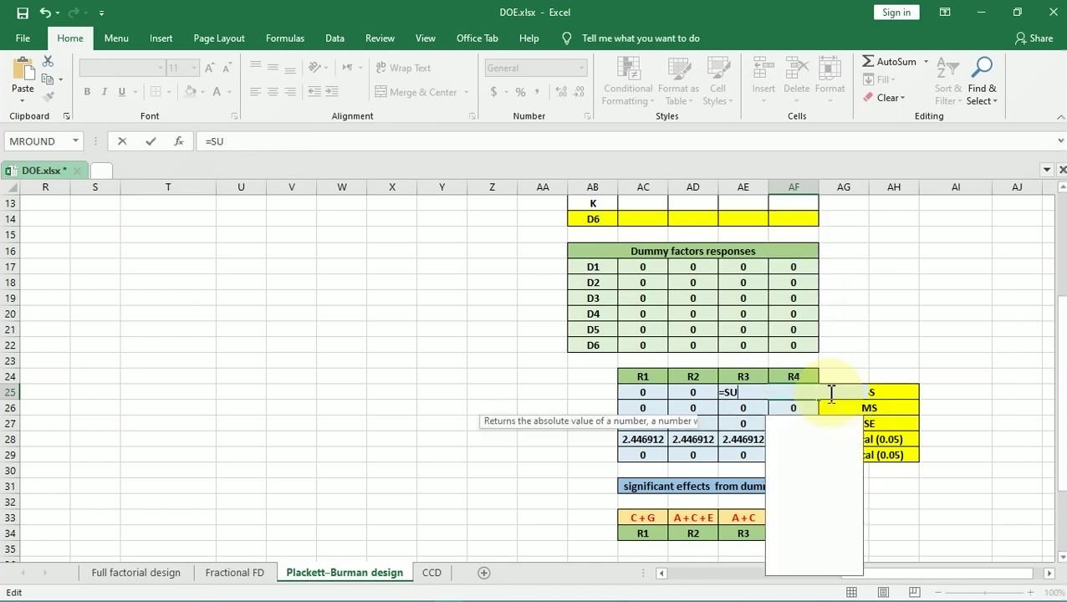
type("sum")
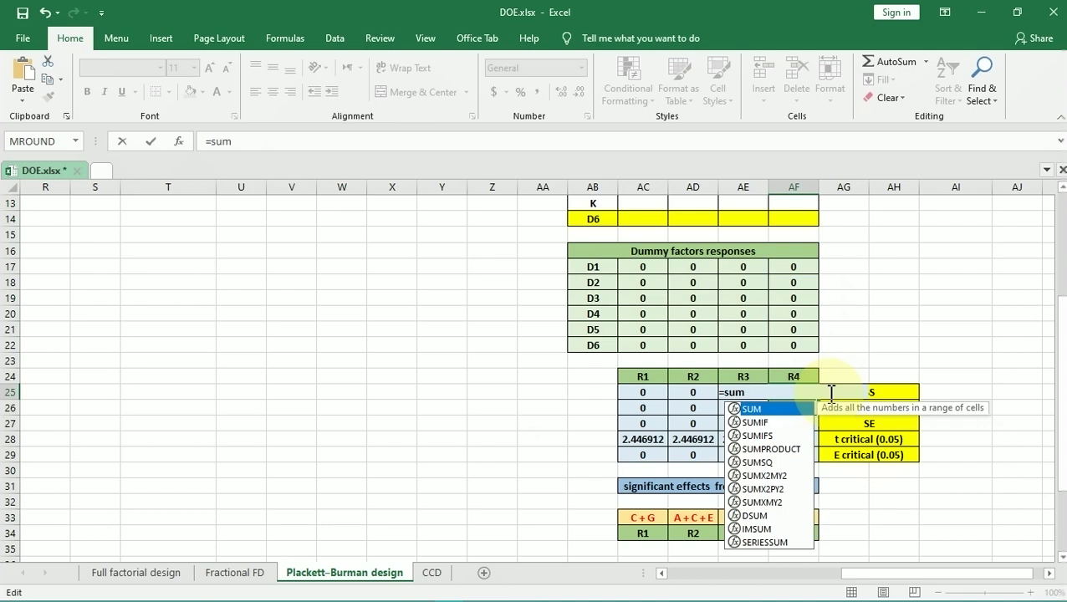
type("sq")
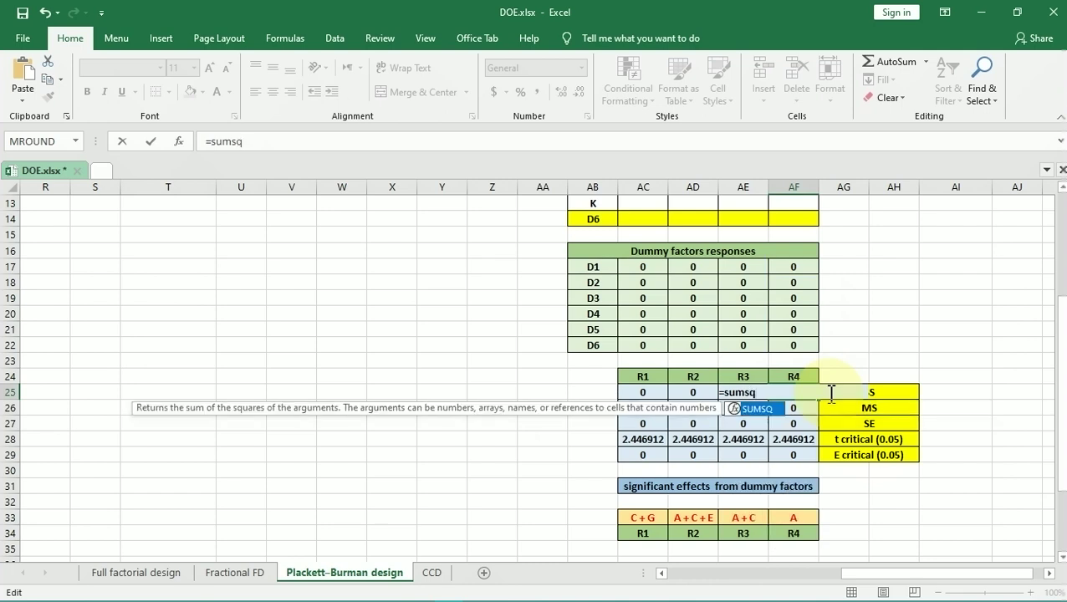
double_click(777, 418)
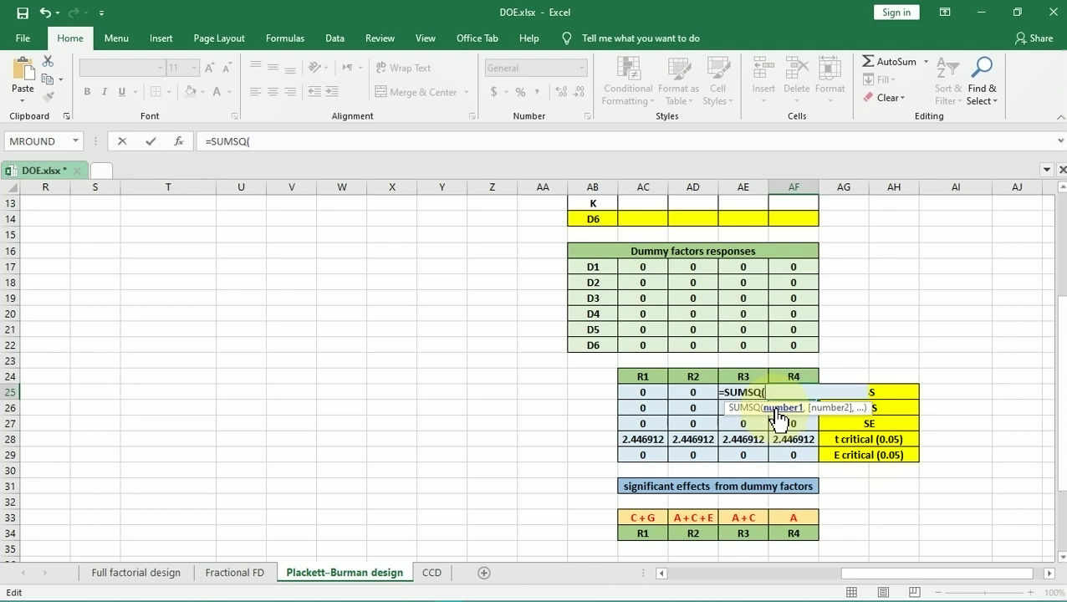
left_click(793, 269)
left_click_drag(792, 303, 792, 347)
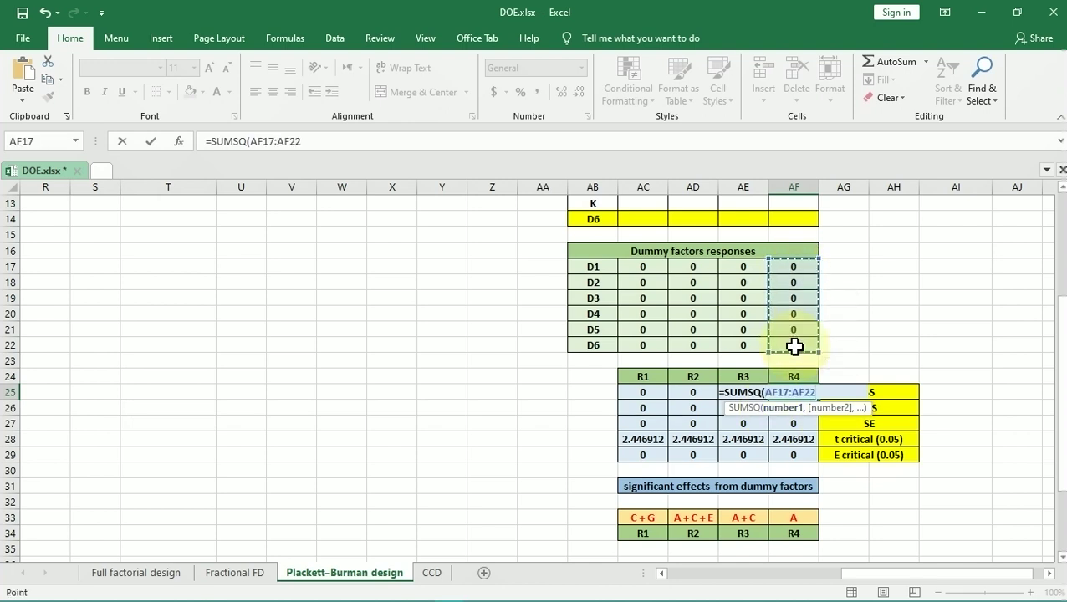
key("ctrl+Return")
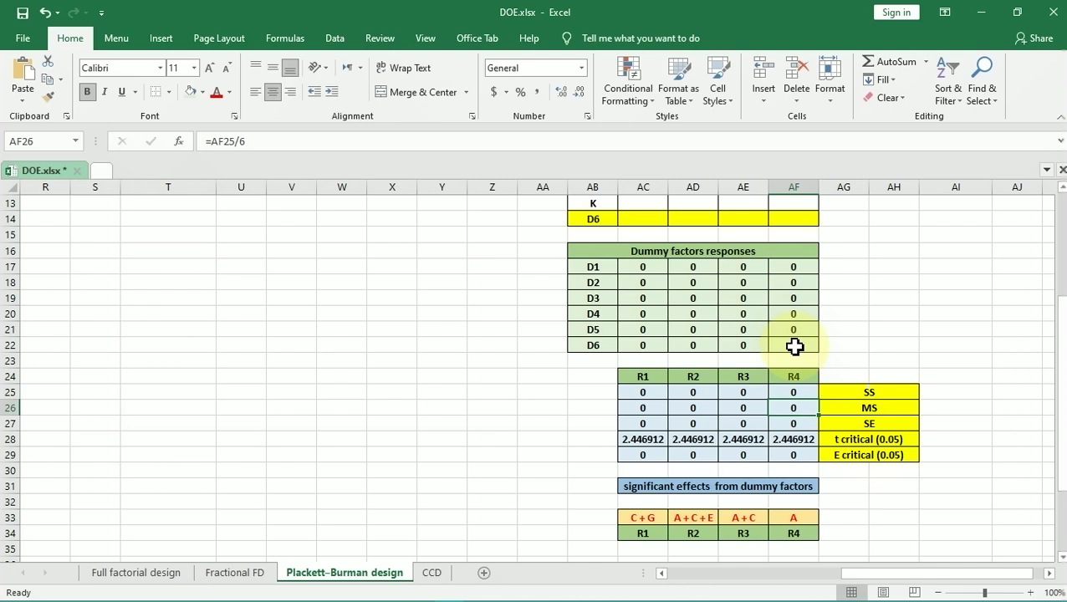
Fill the R4 SS formula across R3, R2 and R1, and check the copied formulas under R1 and R2
left_click_drag(819, 400, 481, 400)
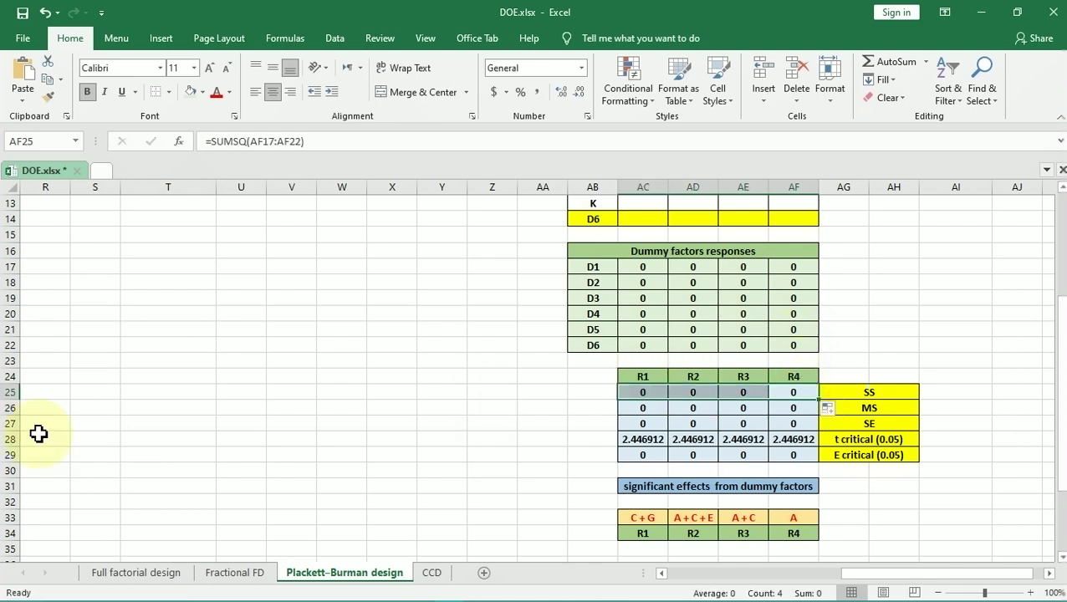
left_click(409, 440)
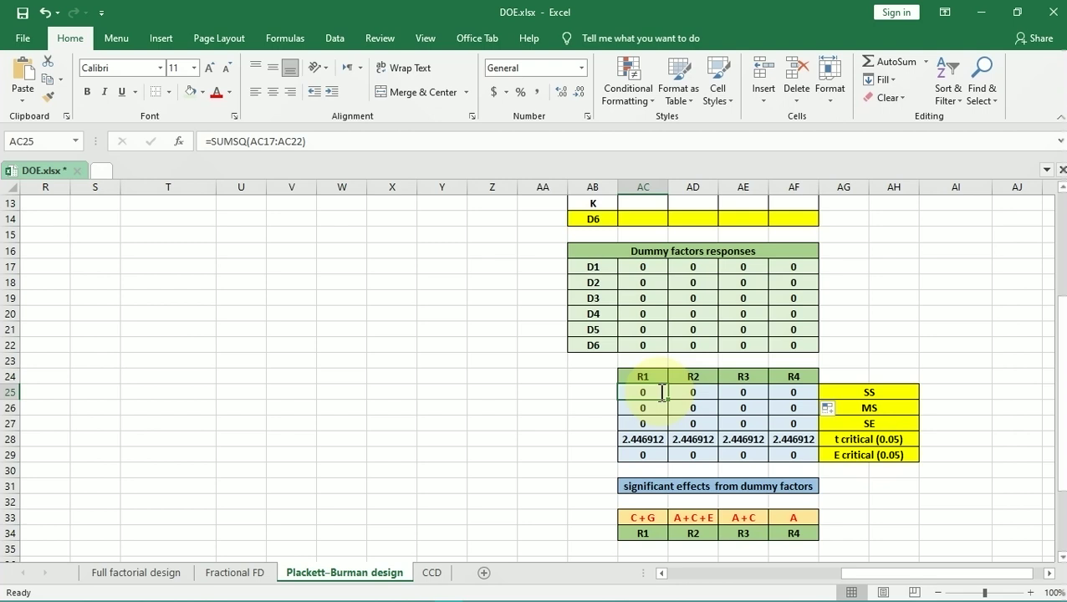
double_click(659, 392)
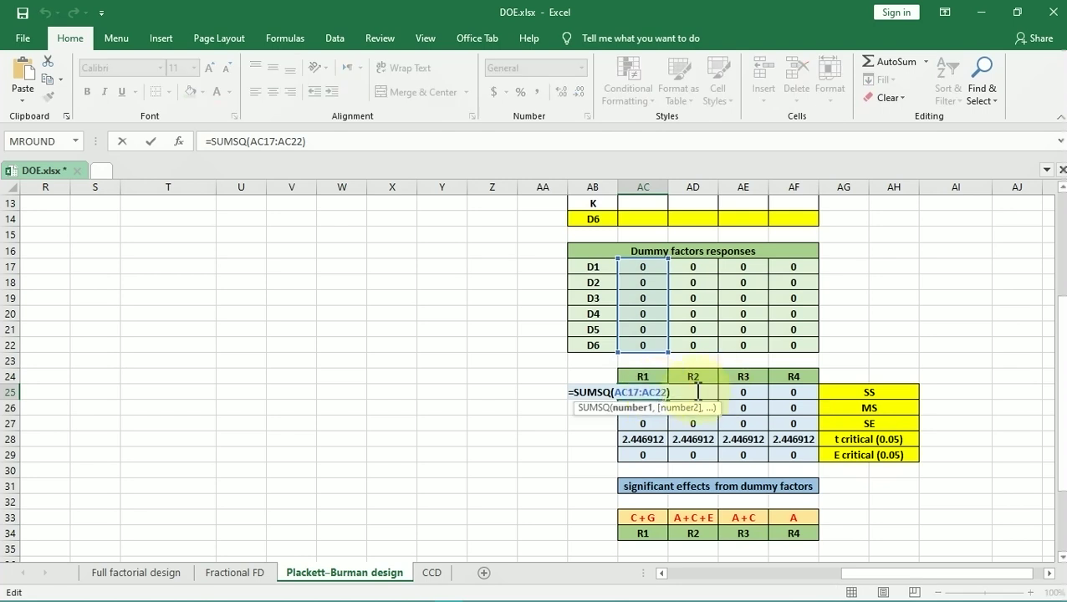
key("Escape")
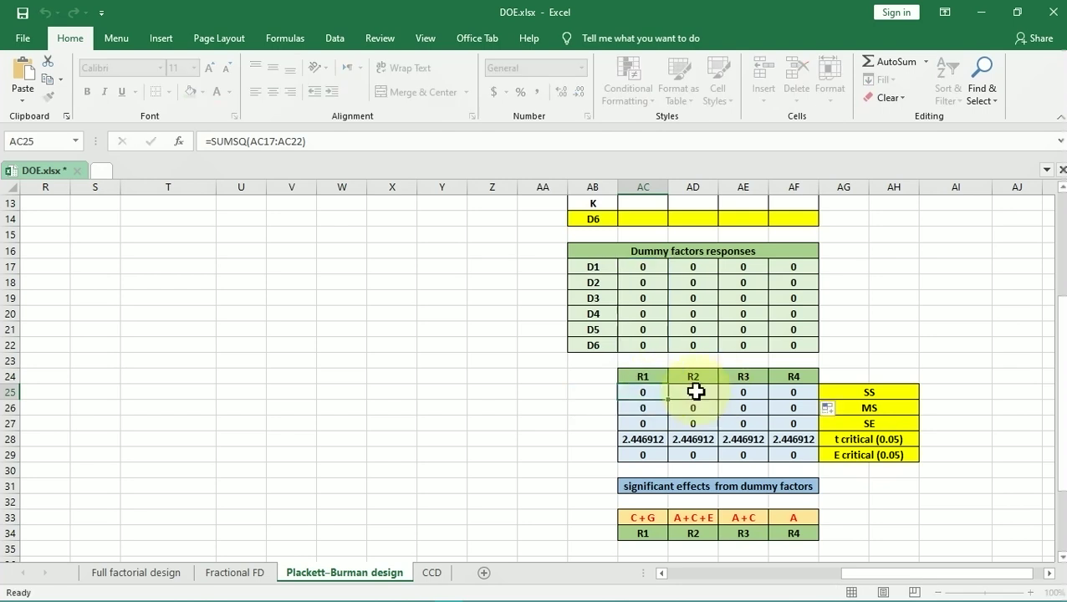
double_click(695, 392)
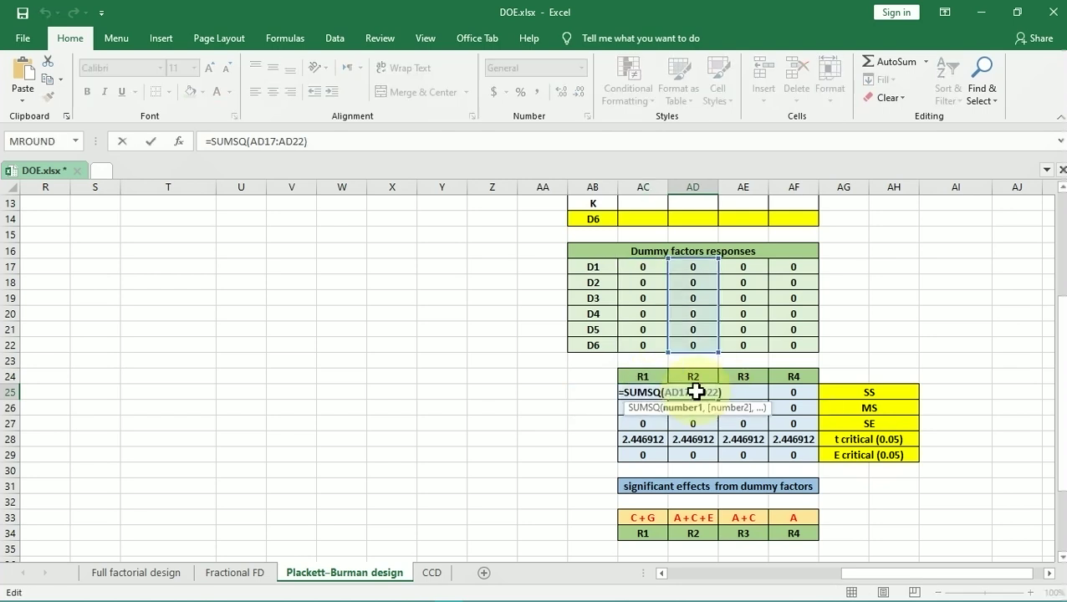
key("Escape")
left_click(992, 378)
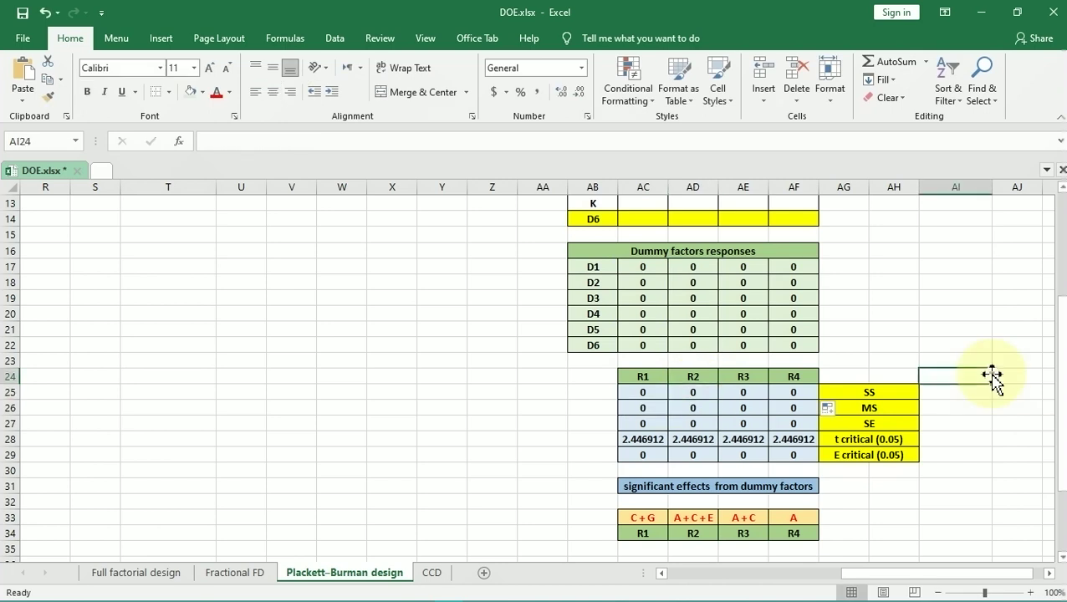
Examine the R4 formulas for SS and MS and the cells they refer to
scroll(991, 376, "up", 2)
scroll(991, 380, "down", 2)
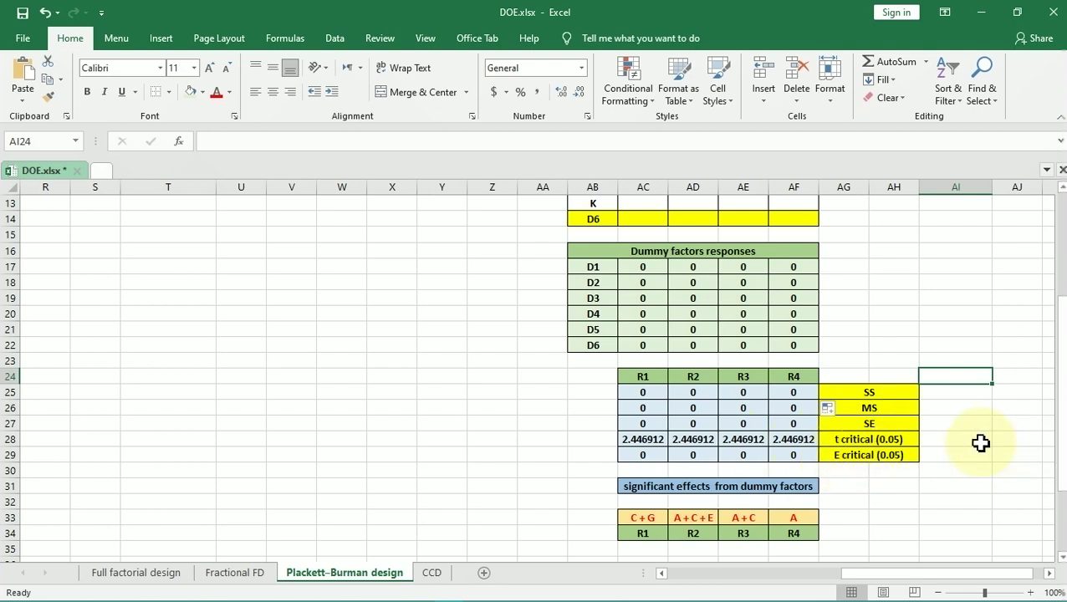
double_click(807, 392)
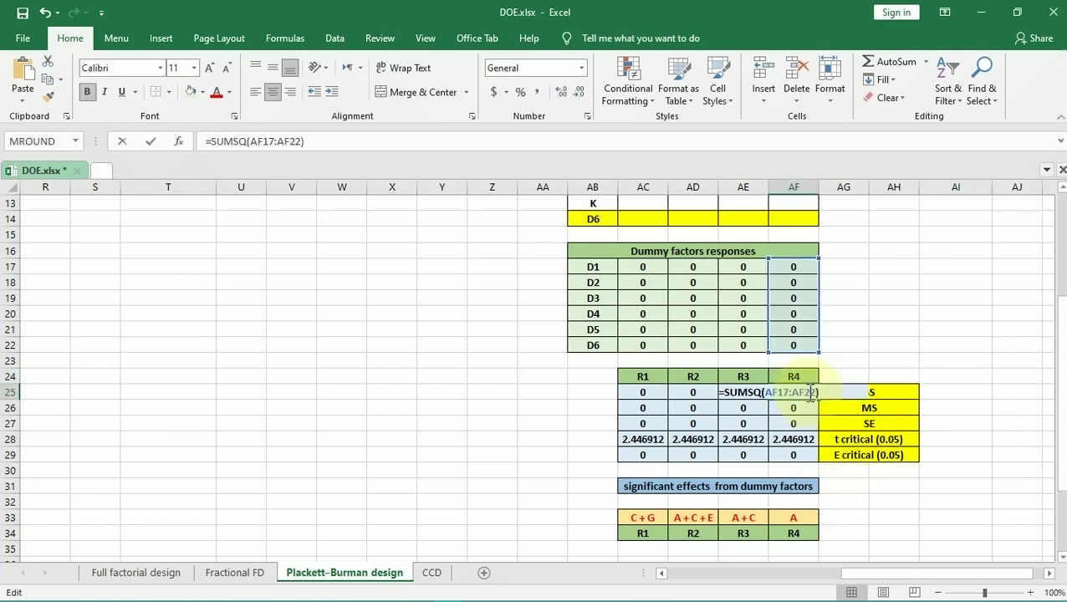
key("Escape")
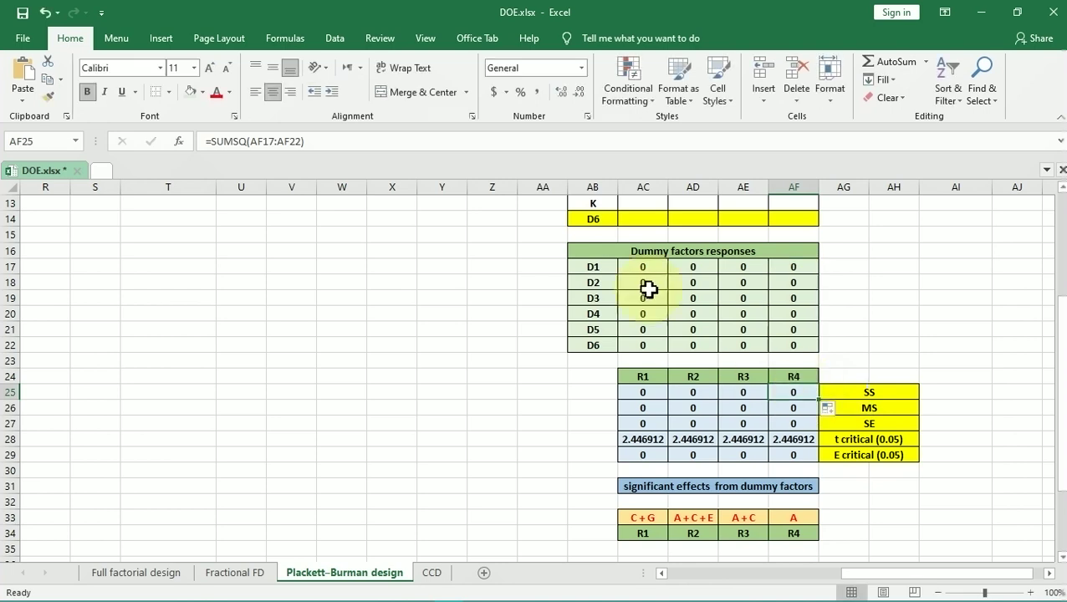
double_click(786, 407)
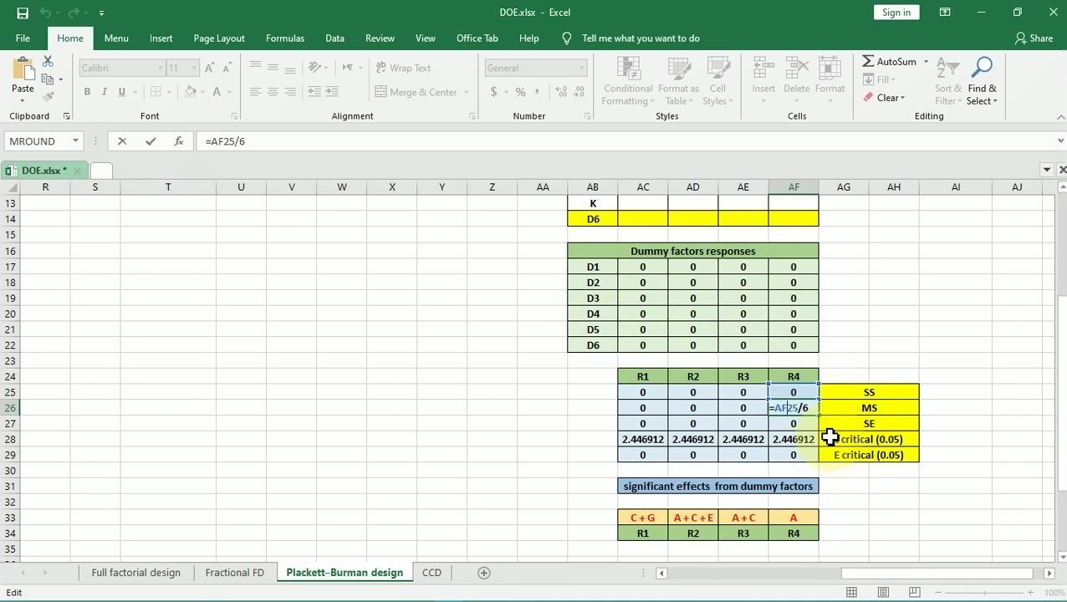
key("Escape")
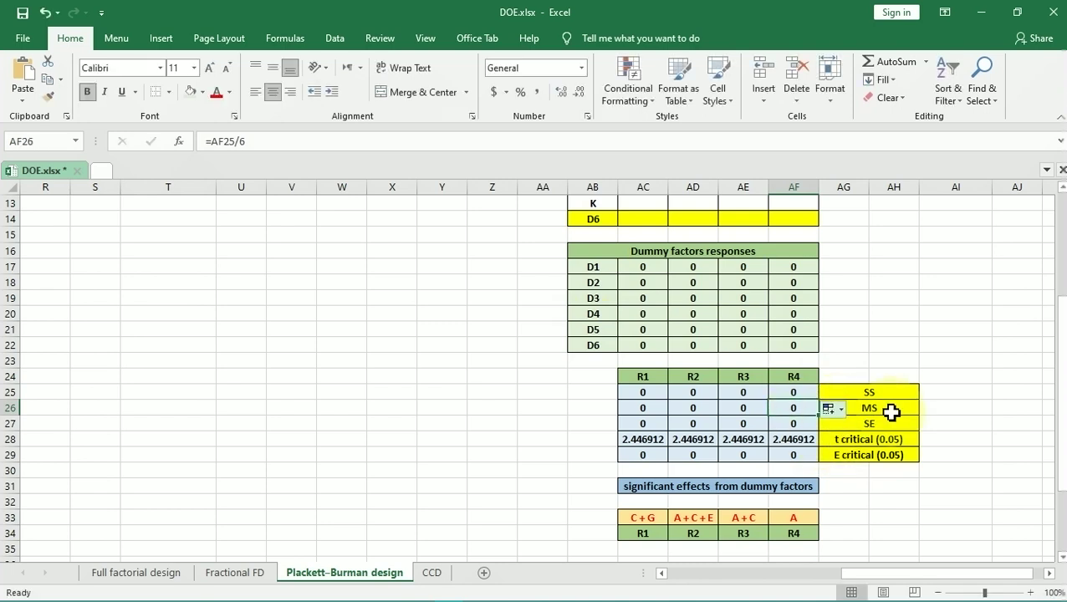
Examine the R4 formulas for SE and E critical (0.05) and the cells they refer to
double_click(800, 423)
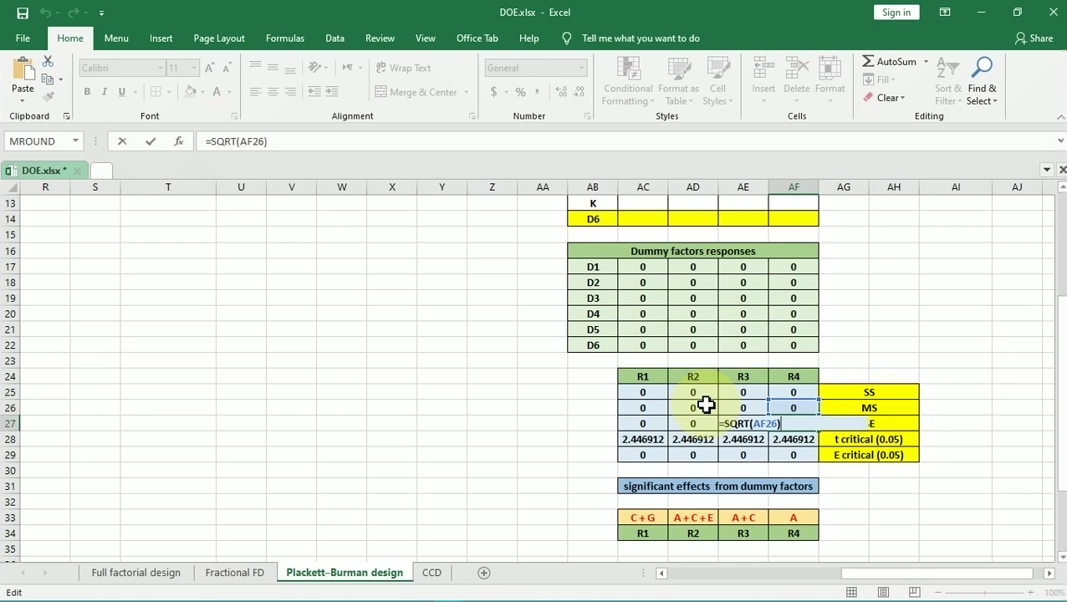
key("ctrl+Return")
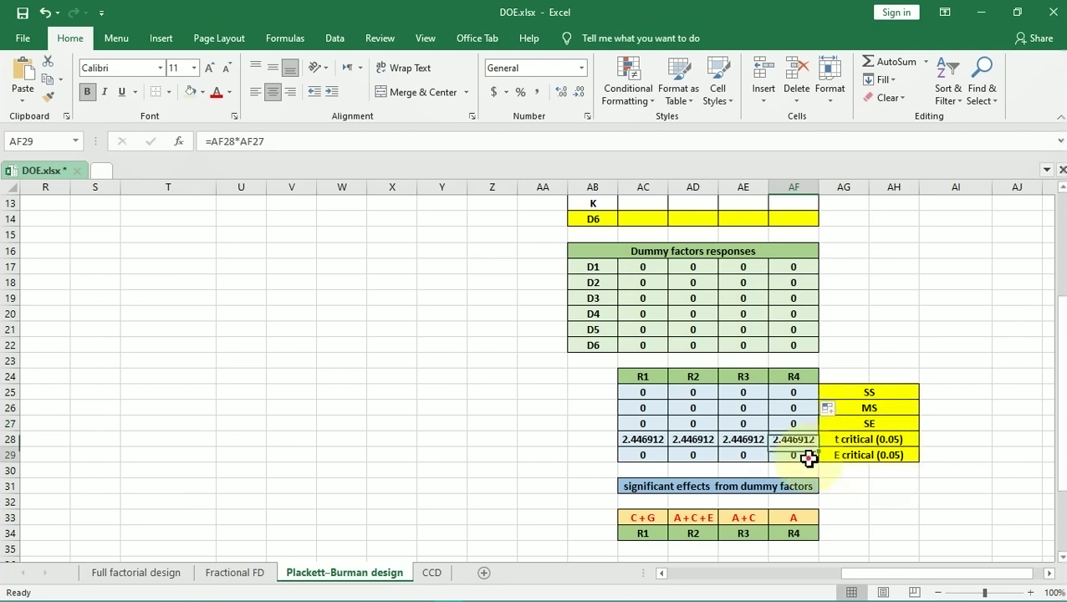
double_click(808, 458)
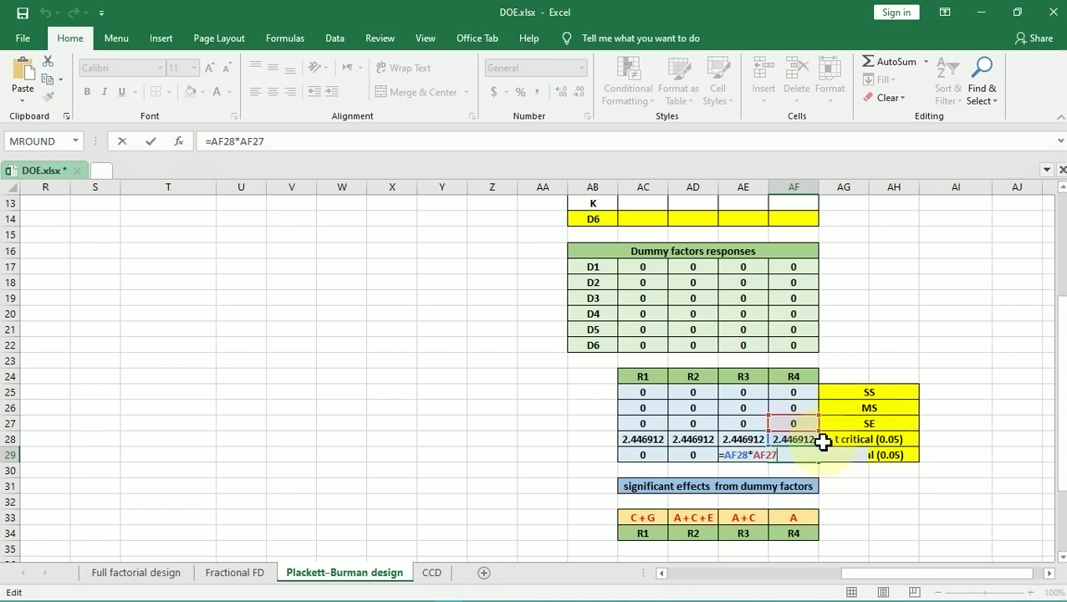
key("Escape")
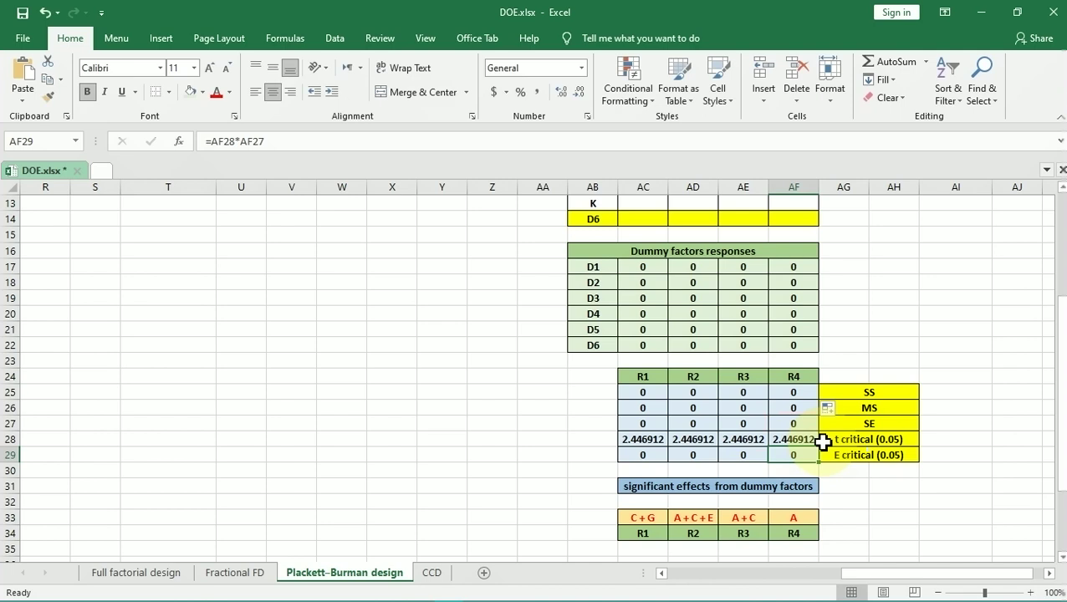
Clear the existing function name and arguments from the R4 t critical (0.05) formula in AF28
left_click(796, 441)
double_click(742, 439)
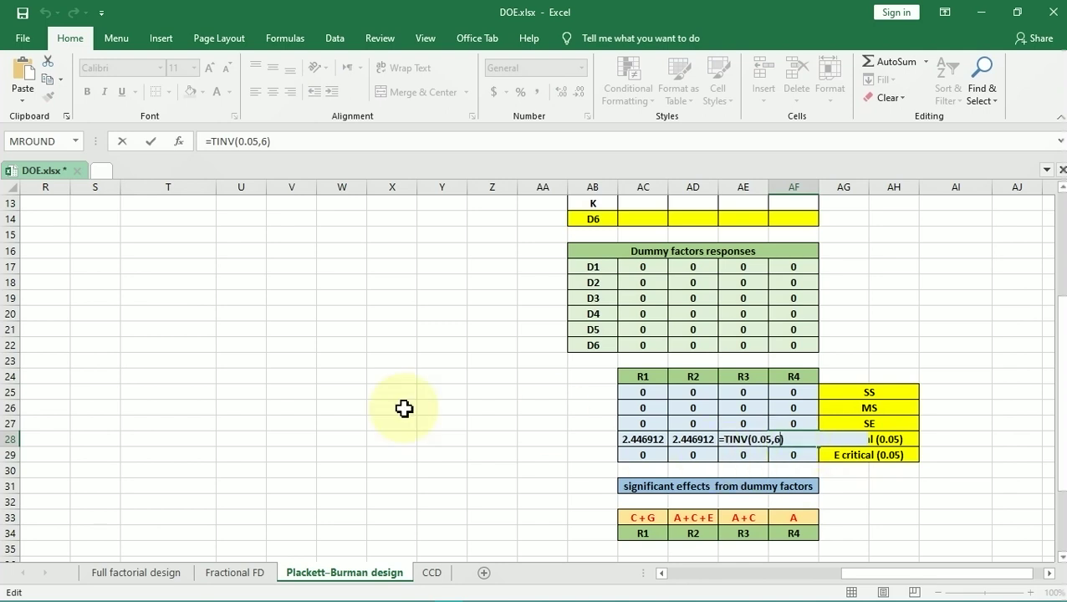
key("BackSpace")
key("BackSpace")
key("BackSpace")
key("BackSpace")
key("BackSpace")
key("BackSpace")
key("BackSpace")
key("BackSpace")
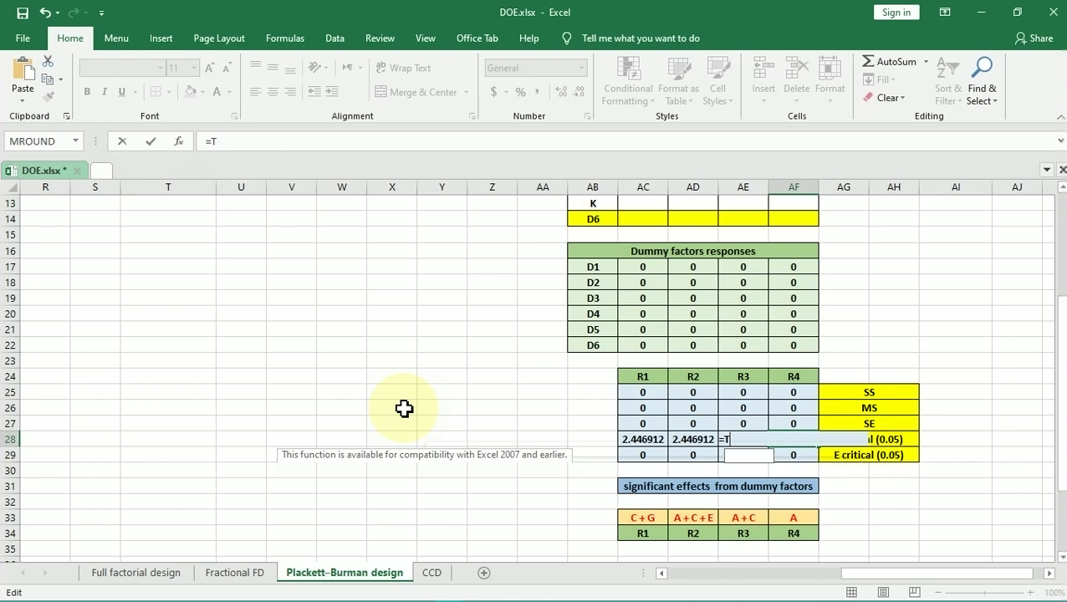
key("BackSpace")
key("BackSpace")
key("BackSpace")
type(",")
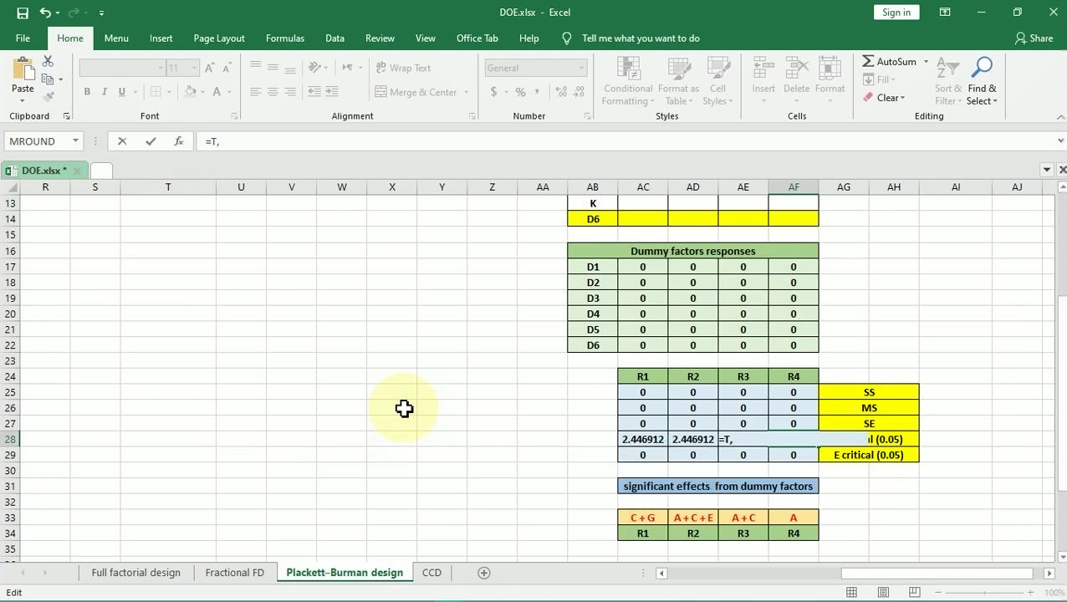
type(".in")
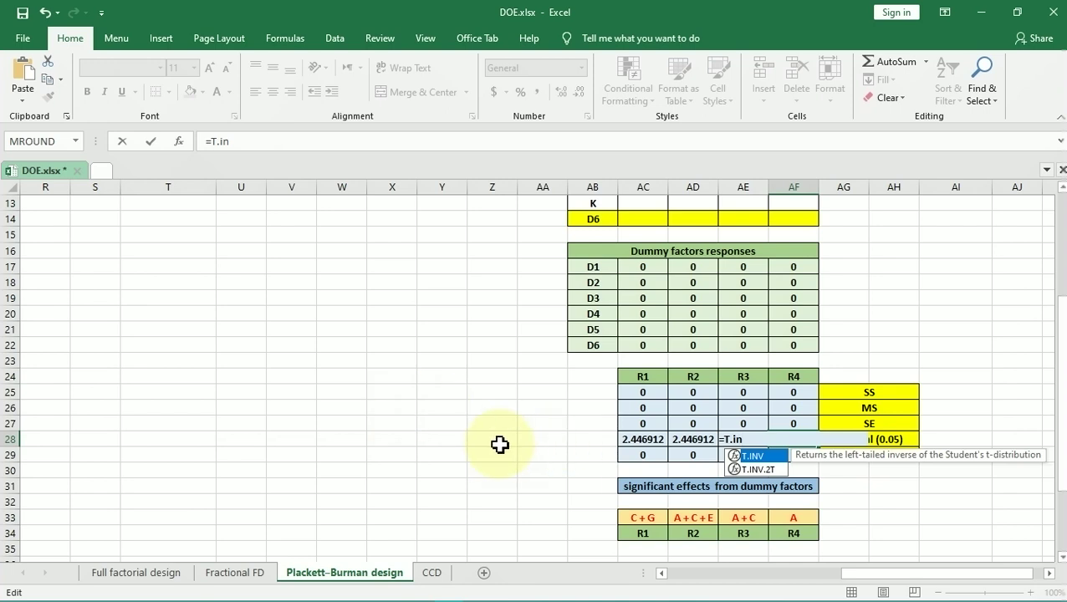
key("BackSpace")
key("BackSpace")
key("BackSpace")
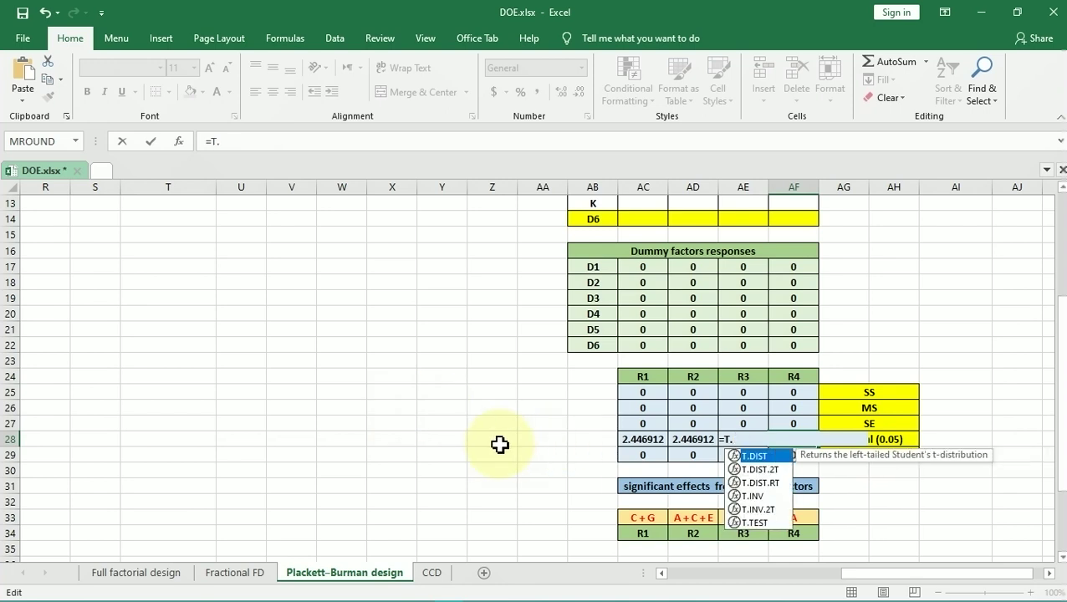
Re-enter the R4 t critical formula in AF28 as =TINV(0.05,6)
type("i")
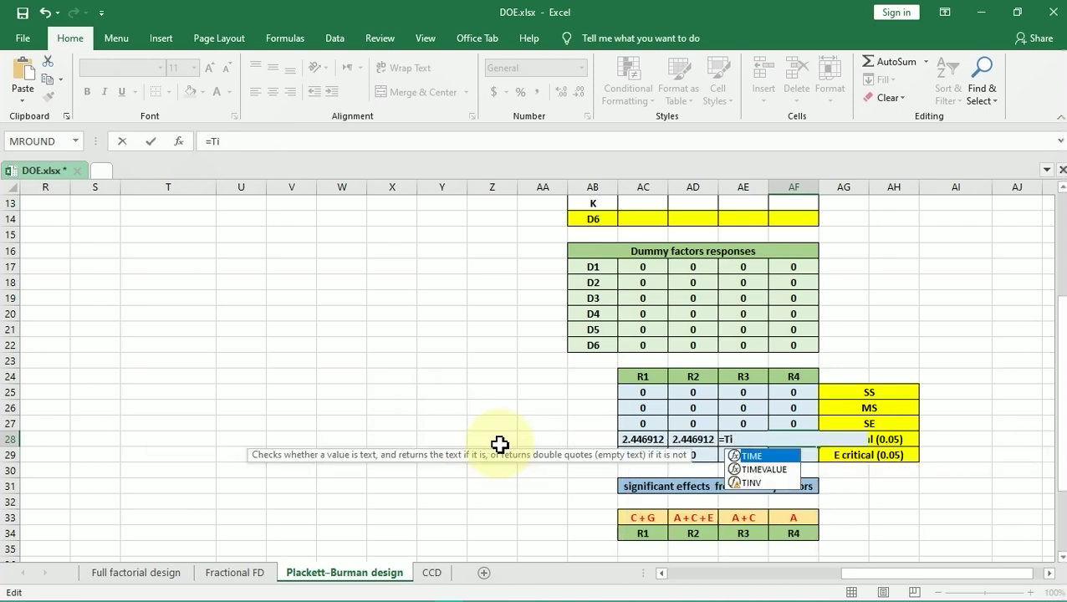
type("ns")
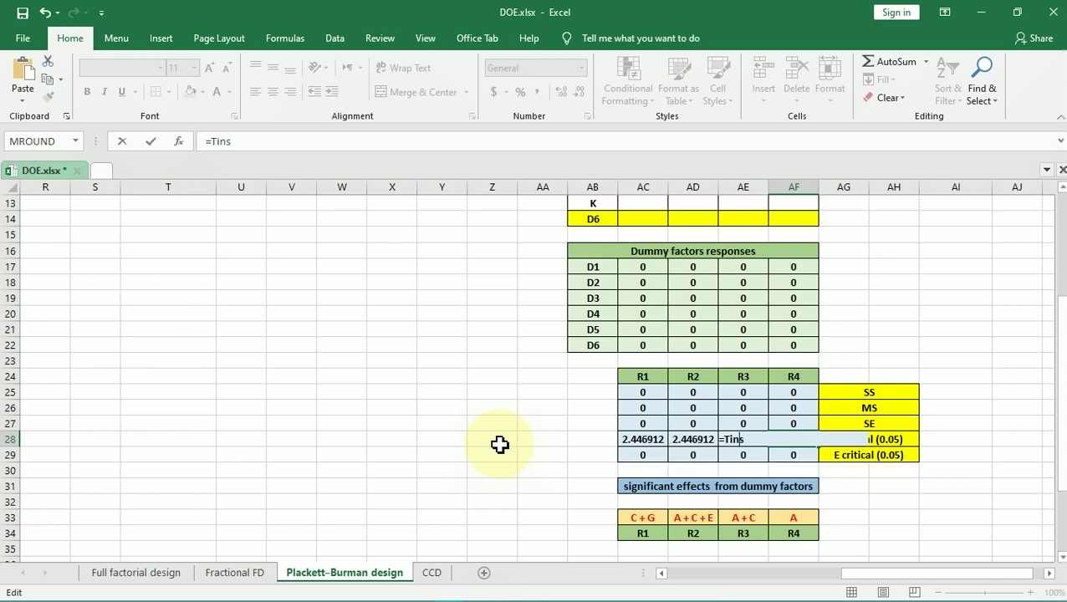
key("BackSpace")
type("v")
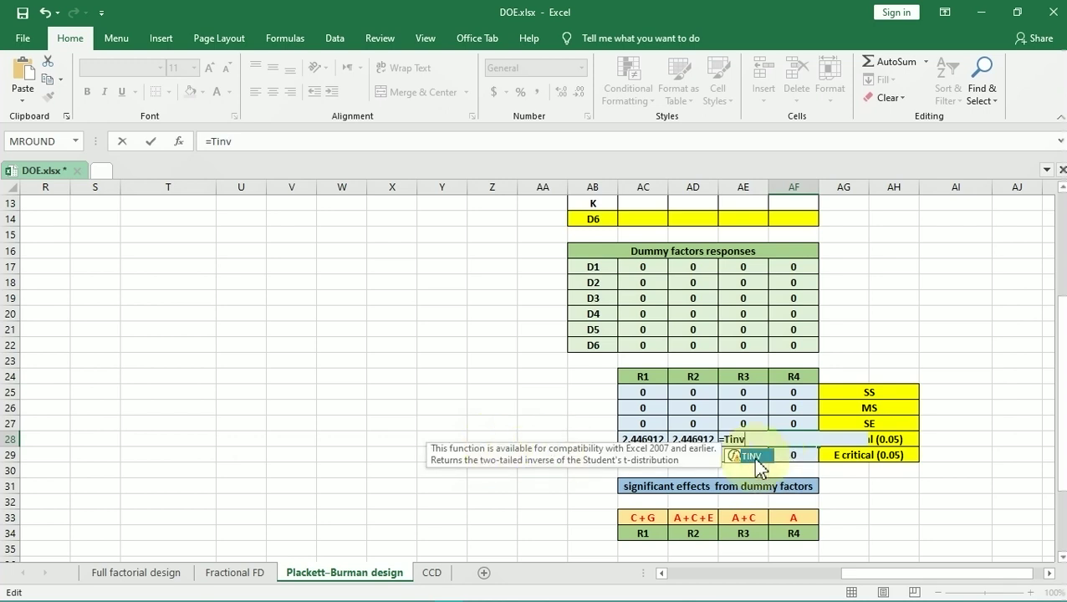
key("Tab")
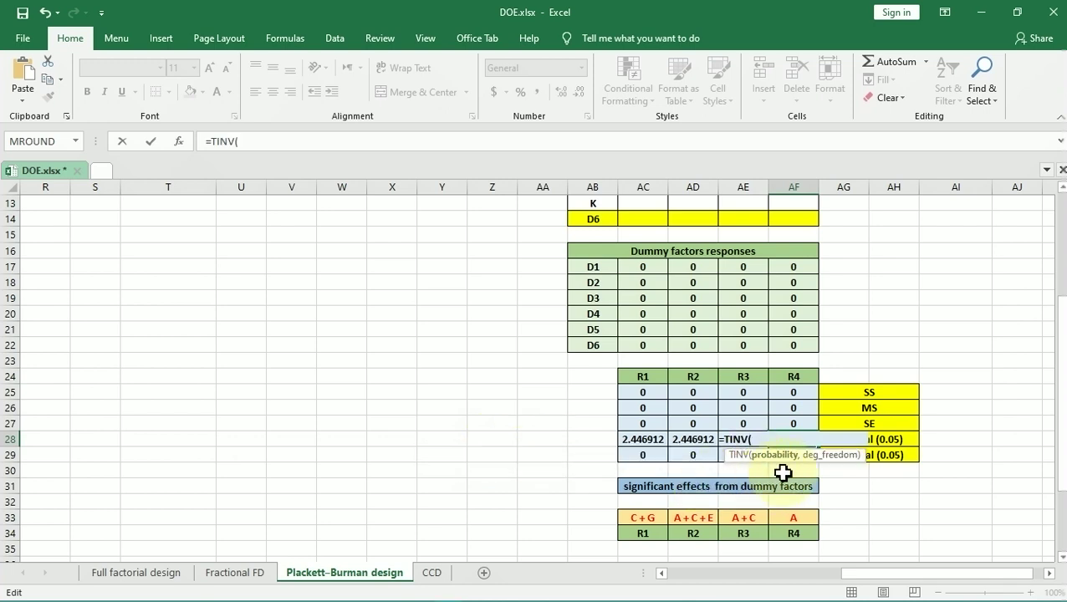
type("0.05")
type(",")
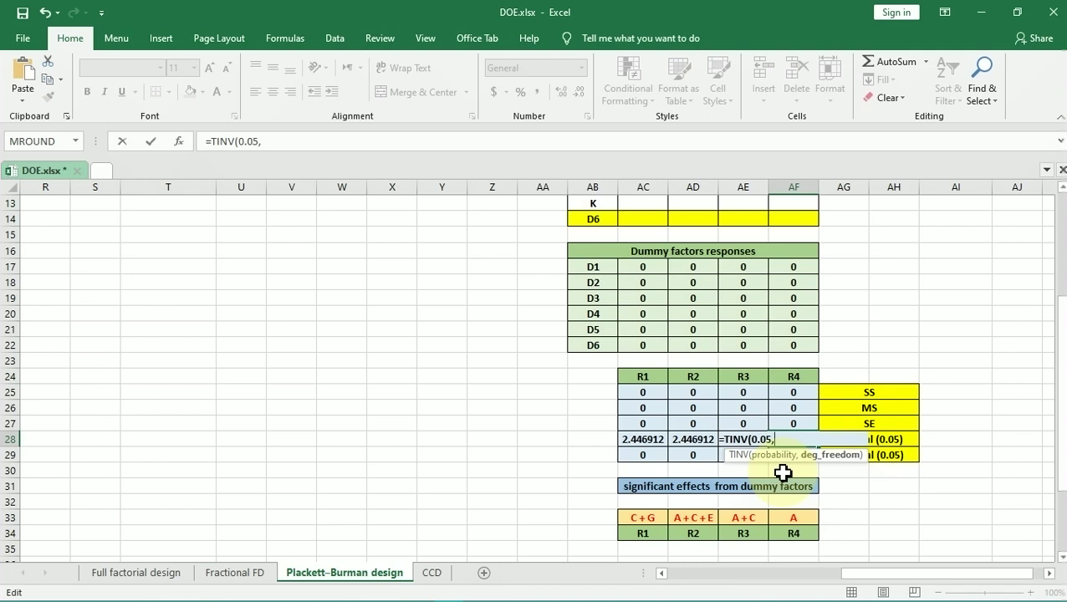
type("6)")
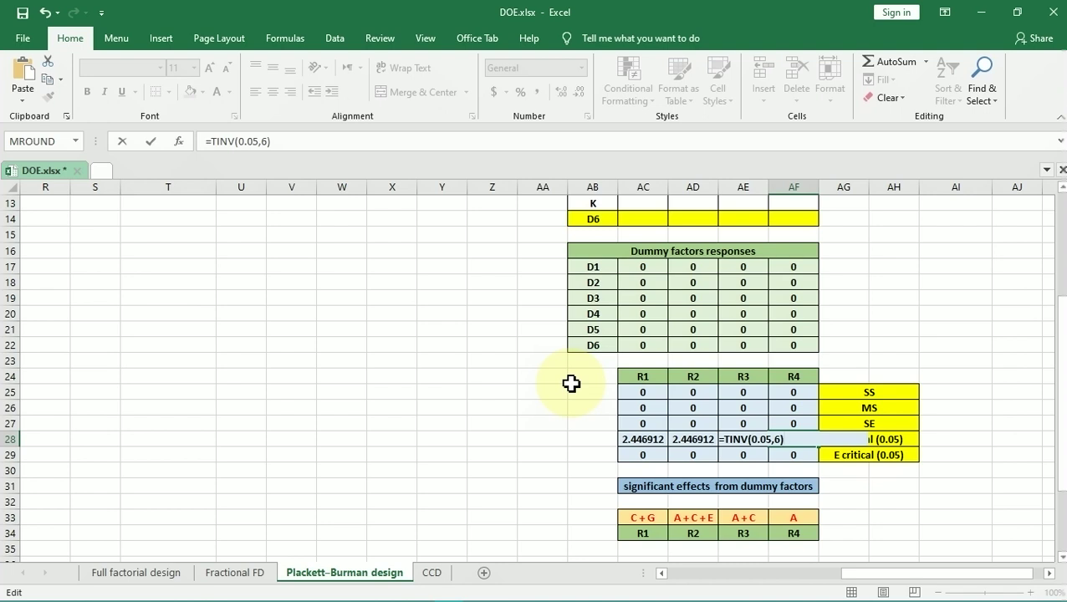
key("Return")
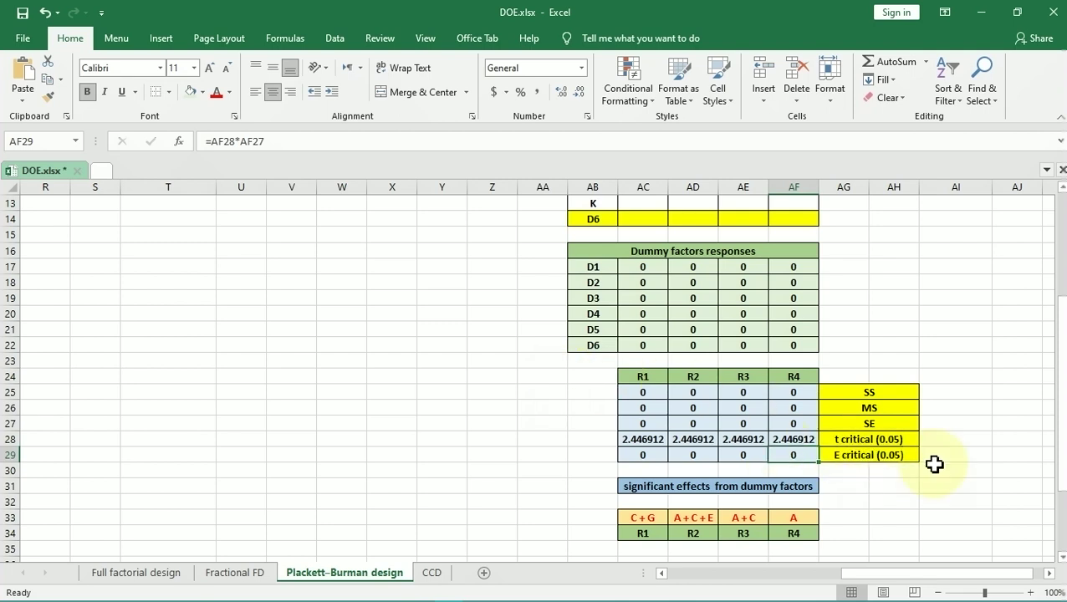
Review the R4 formulas for SS, MS, SE and E critical (0.05) in sequence
left_click(796, 390)
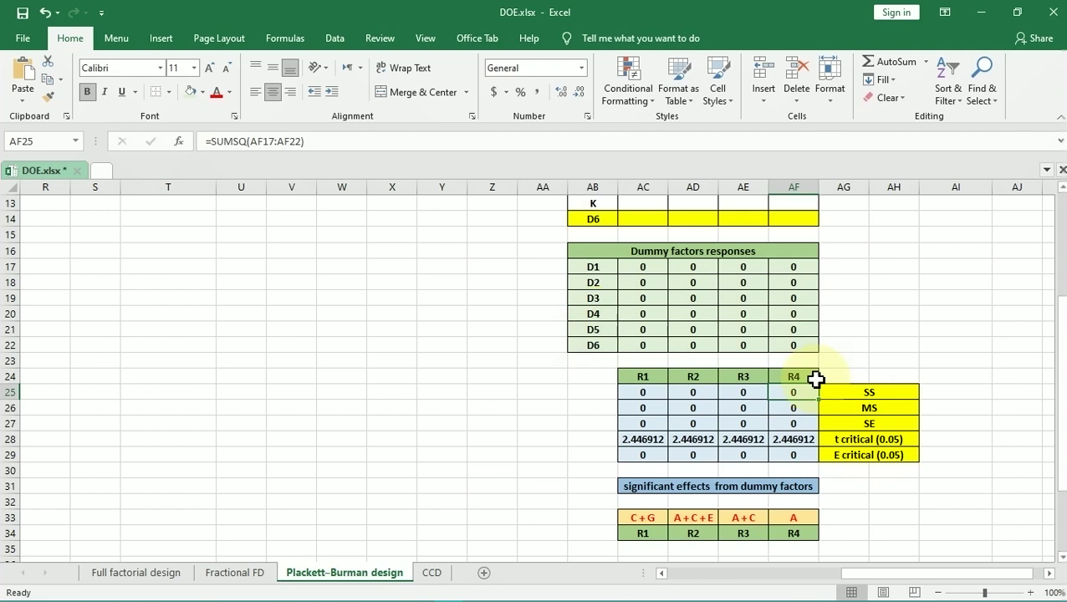
left_click(798, 408)
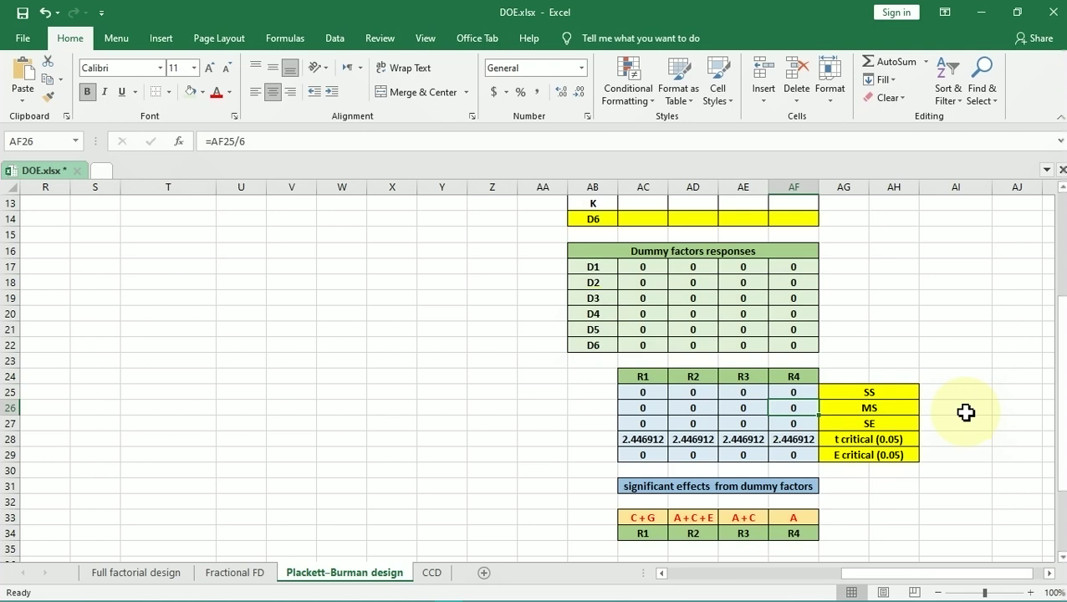
left_click(798, 420)
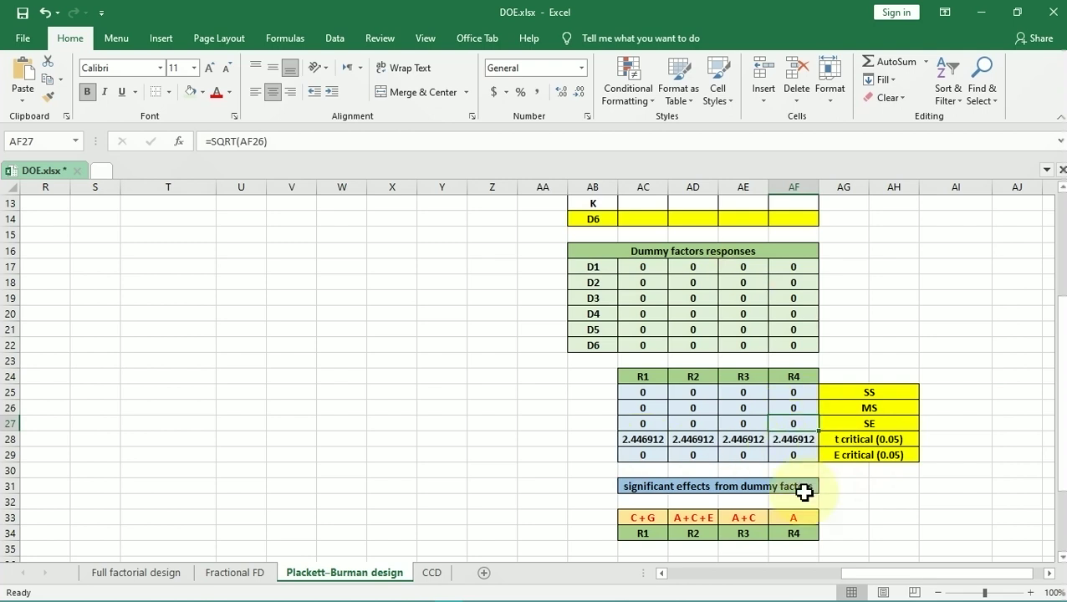
left_click(800, 454)
Examine the R4 cells for factors A, C, E, G and K in the Calculated effects from DX table
scroll(800, 454, "up", 4)
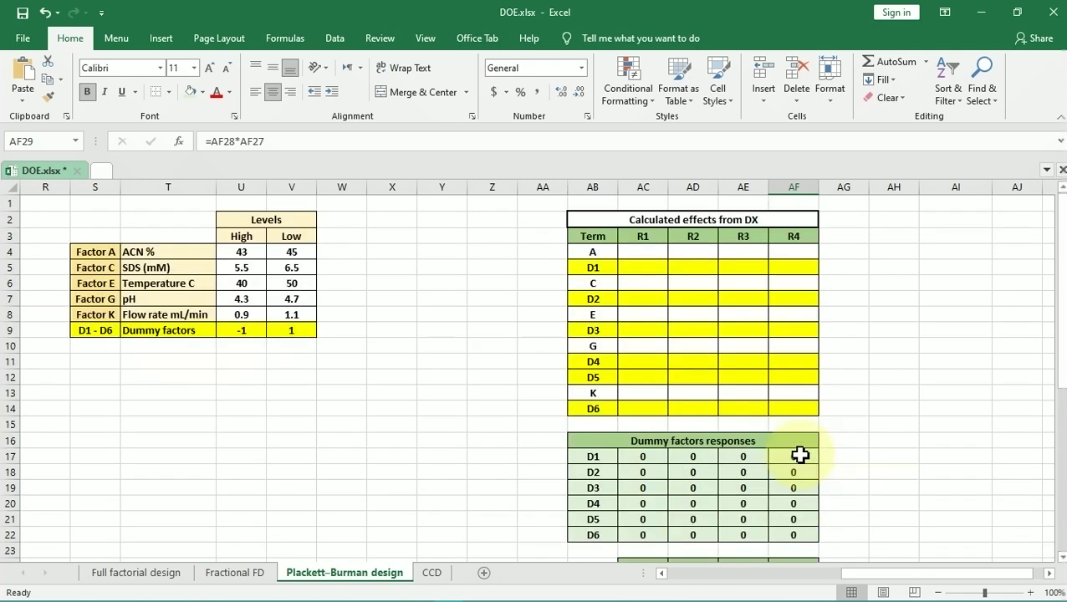
left_click(794, 255)
left_click(791, 283)
left_click(797, 314)
left_click(797, 346)
left_click(800, 390)
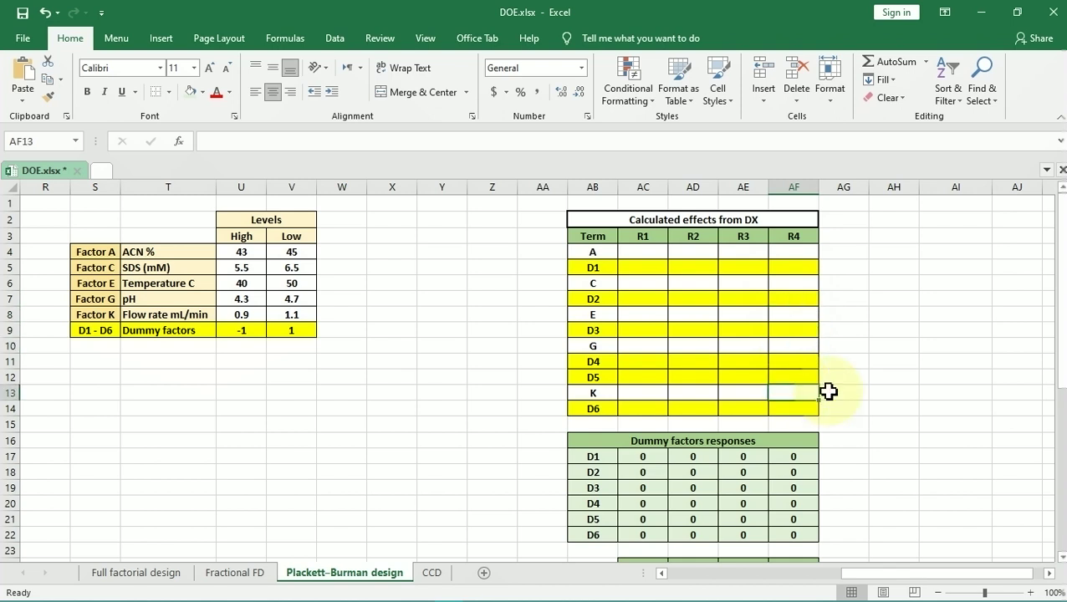
Compare the calculated effects table with the dummy factors responses, the E critical row and the significant effects from dummy factors
scroll(827, 393, "down", 6)
scroll(860, 428, "up", 4)
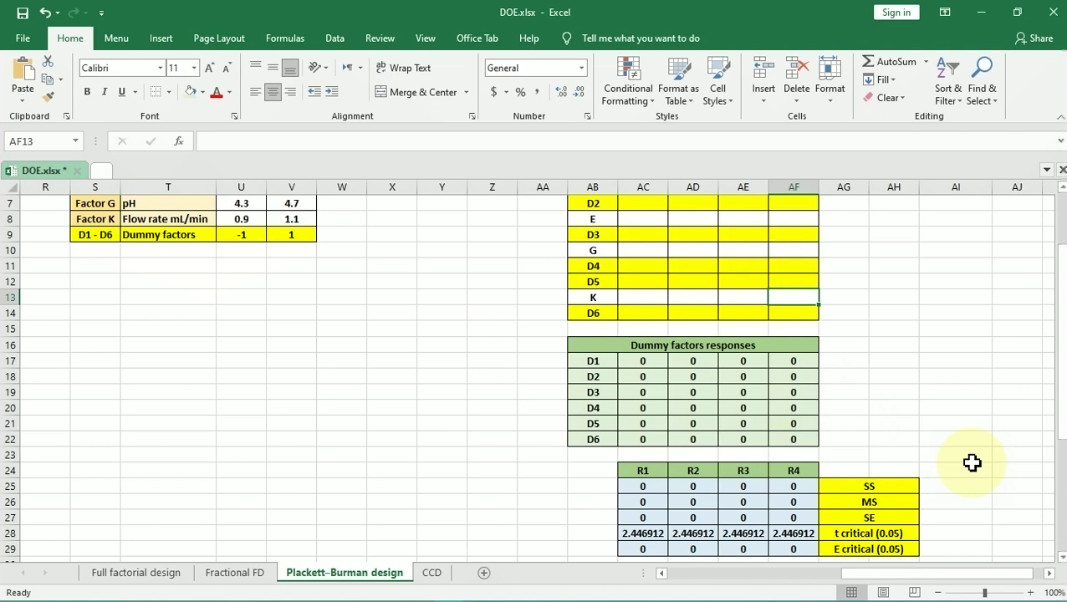
scroll(972, 462, "up", 2)
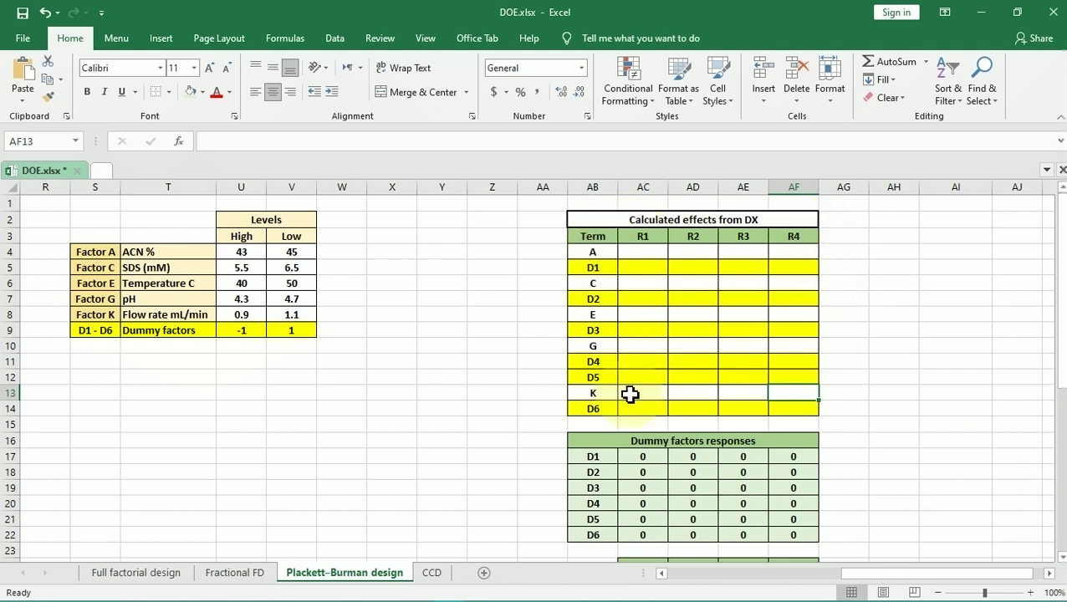
scroll(630, 394, "down", 6)
scroll(629, 395, "up", 4)
scroll(754, 443, "up", 2)
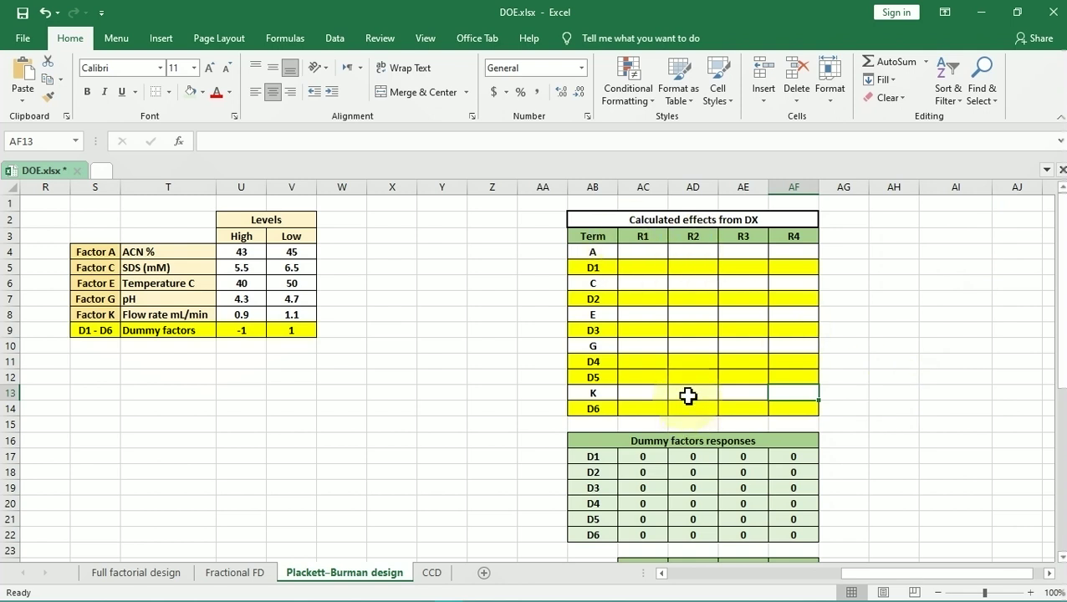
scroll(688, 397, "down", 2)
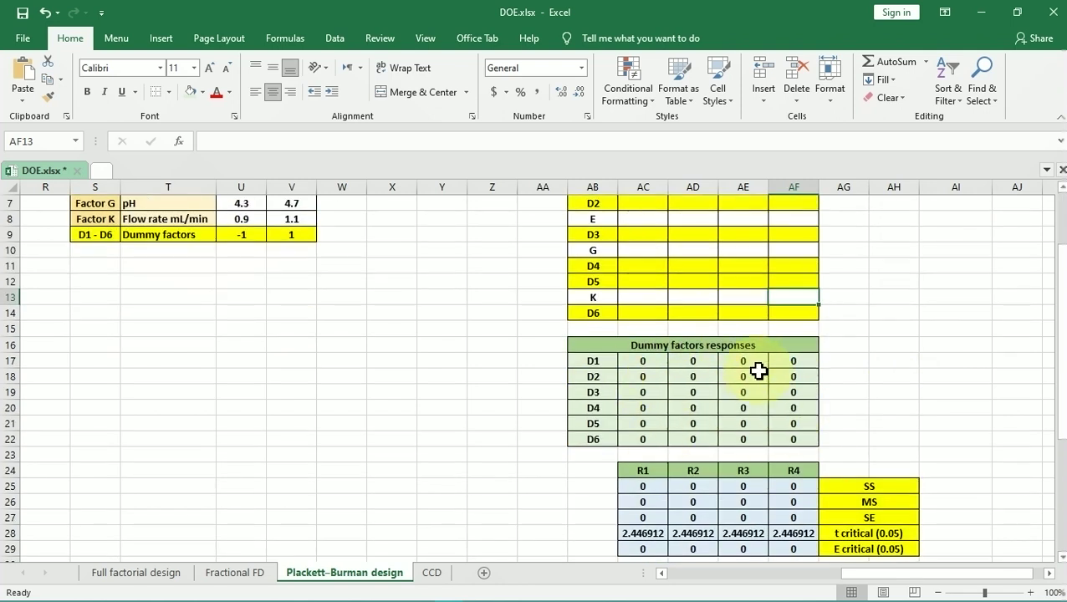
scroll(757, 372, "down", 2)
scroll(688, 321, "down", 2)
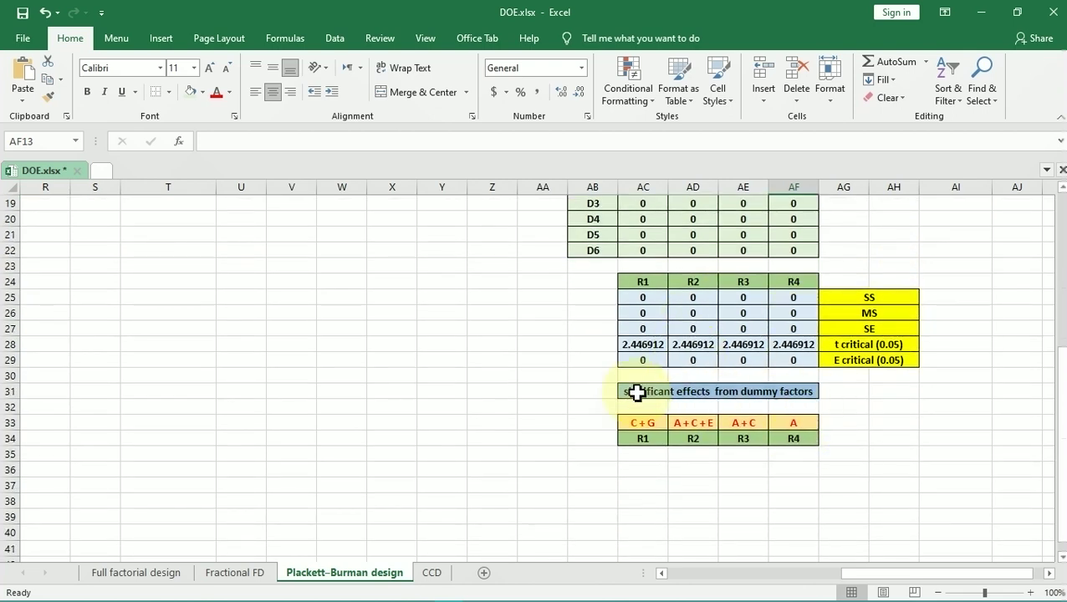
scroll(809, 400, "up", 2)
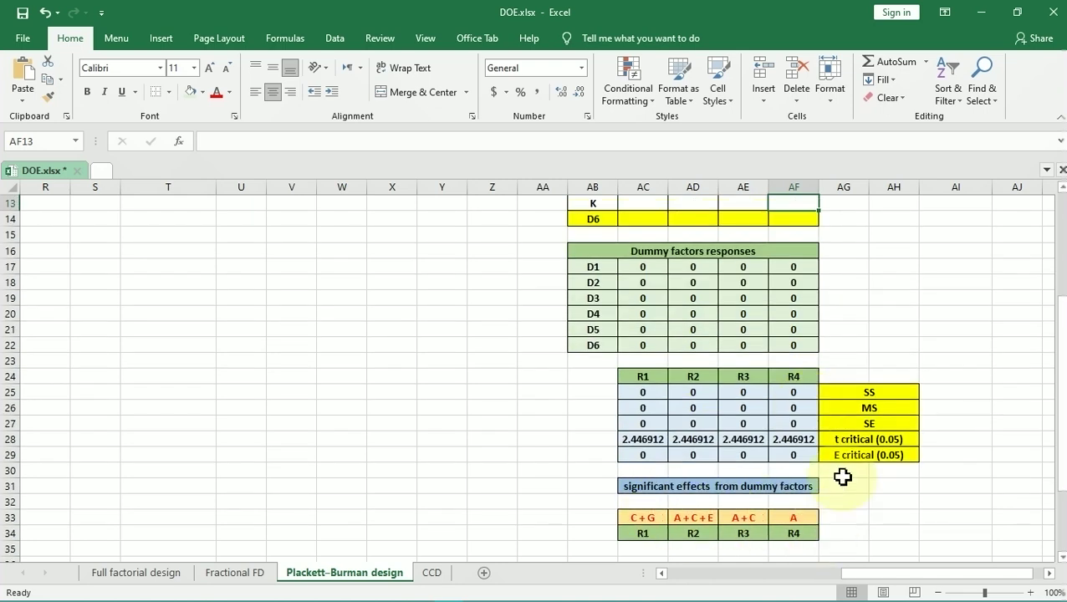
scroll(843, 476, "up", 2)
scroll(842, 476, "up", 2)
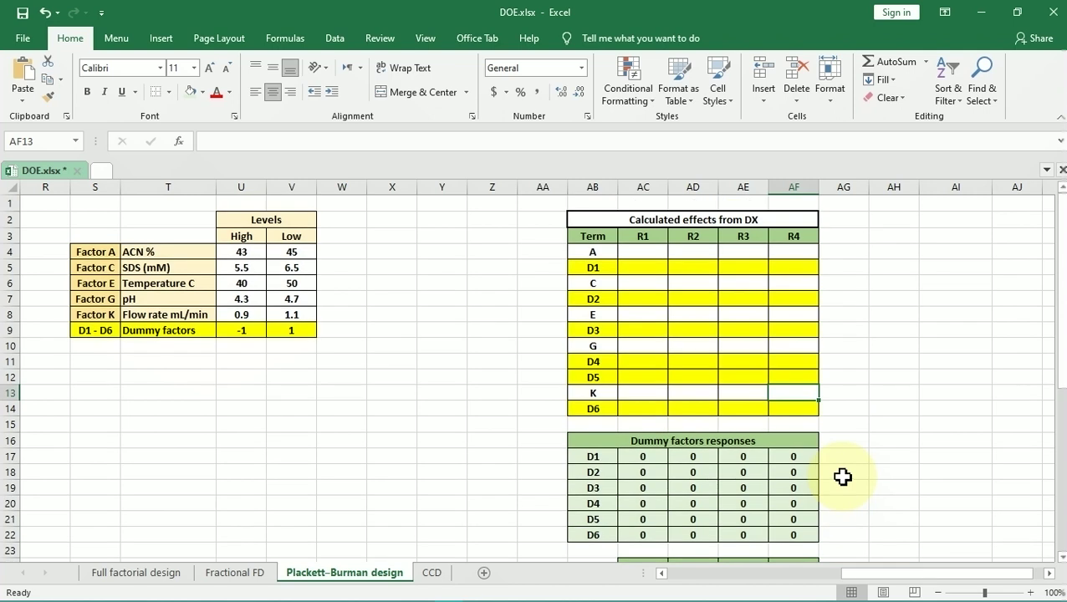
Return to the design matrix at the start of the sheet and examine its Std and Run columns
left_click(663, 574)
left_click(662, 574)
left_click(662, 574)
left_click(662, 574)
left_click(662, 574)
left_click(662, 575)
left_click(662, 574)
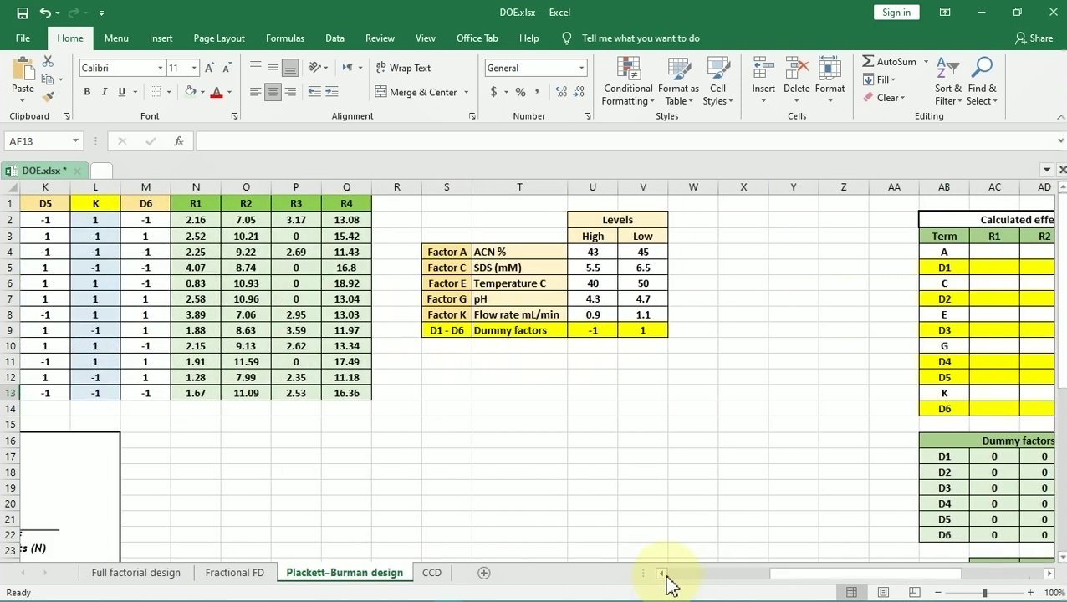
left_click(662, 574)
left_click(662, 575)
left_click(662, 574)
left_click(662, 574)
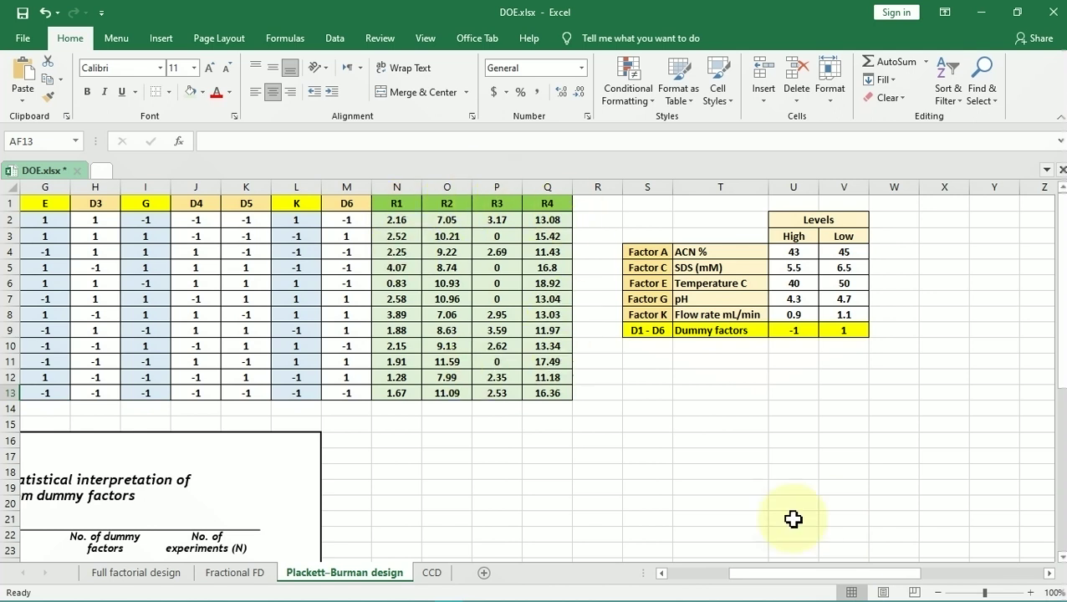
left_click_drag(851, 575, 707, 571)
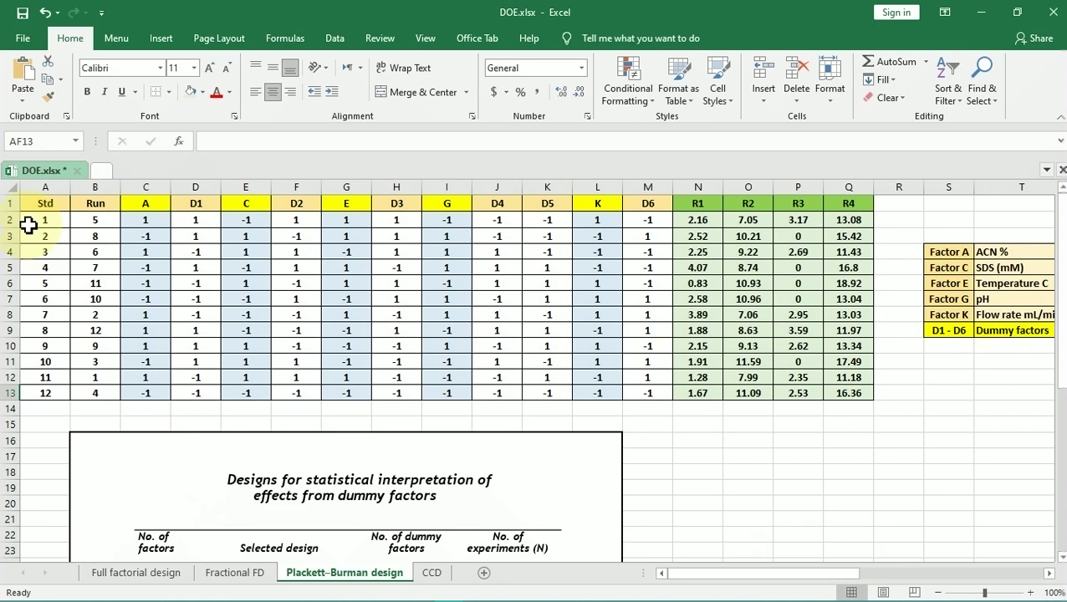
left_click_drag(30, 223, 45, 392)
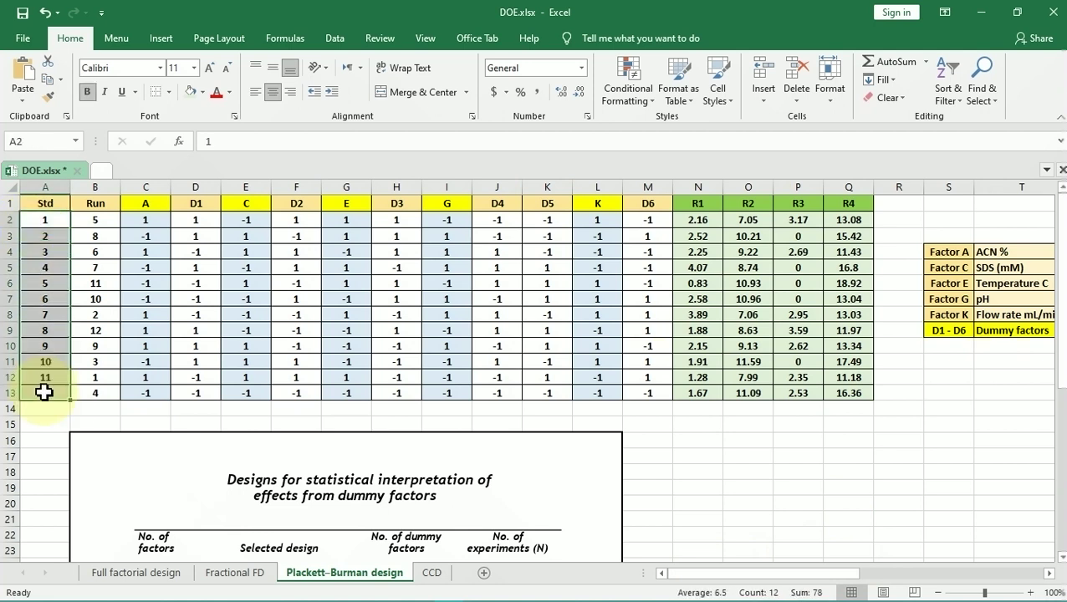
left_click(96, 220)
left_click_drag(96, 239, 104, 393)
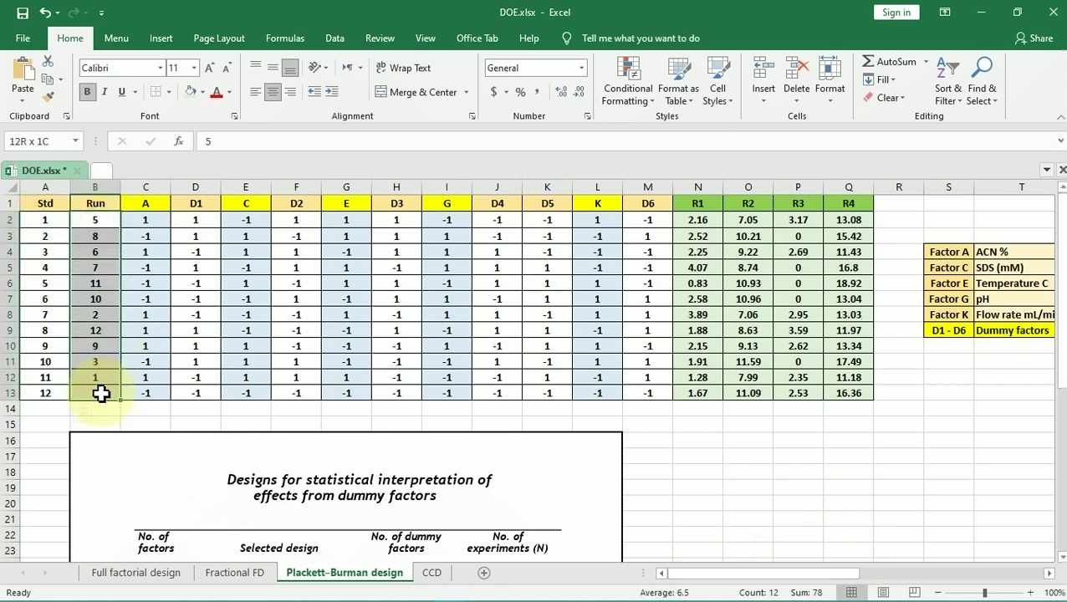
left_click(49, 423)
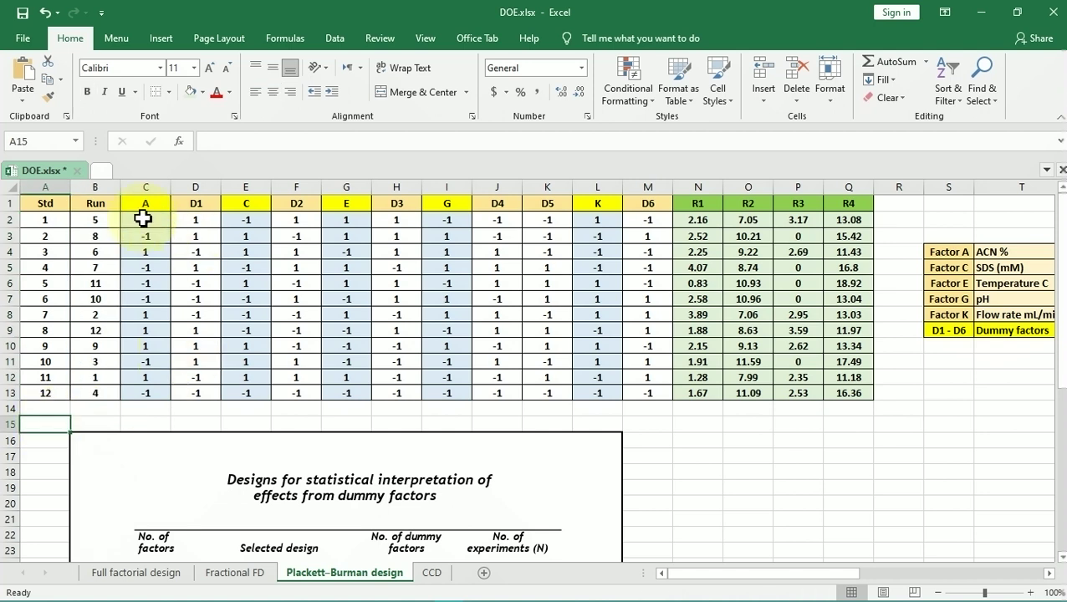
Examine the coded factor levels in C2:M13, including the columns for factor A and dummy factors D1 and D2
left_click_drag(145, 218, 644, 396)
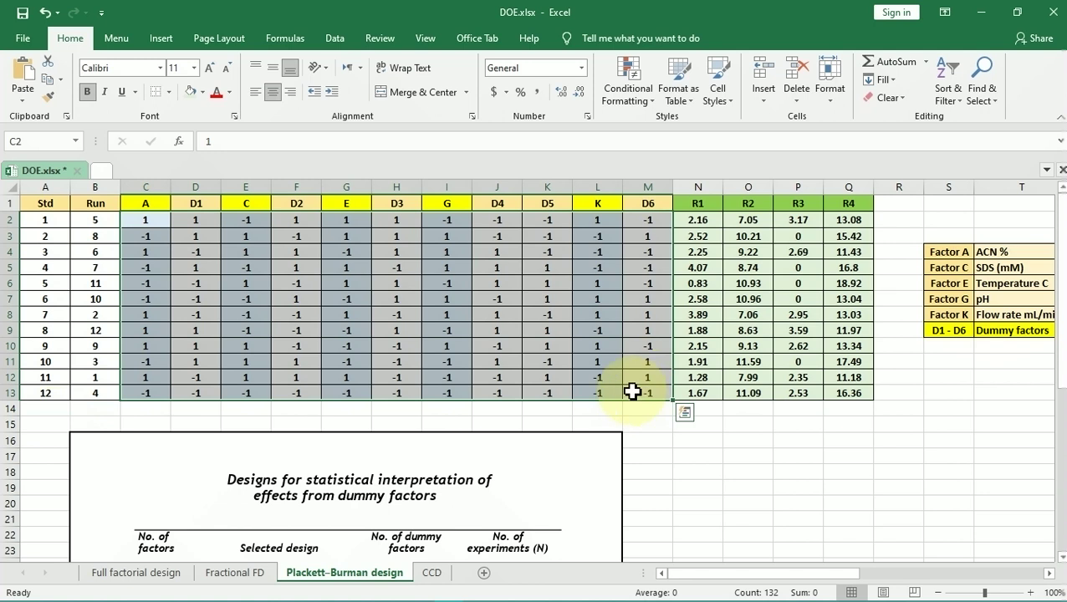
left_click(525, 268)
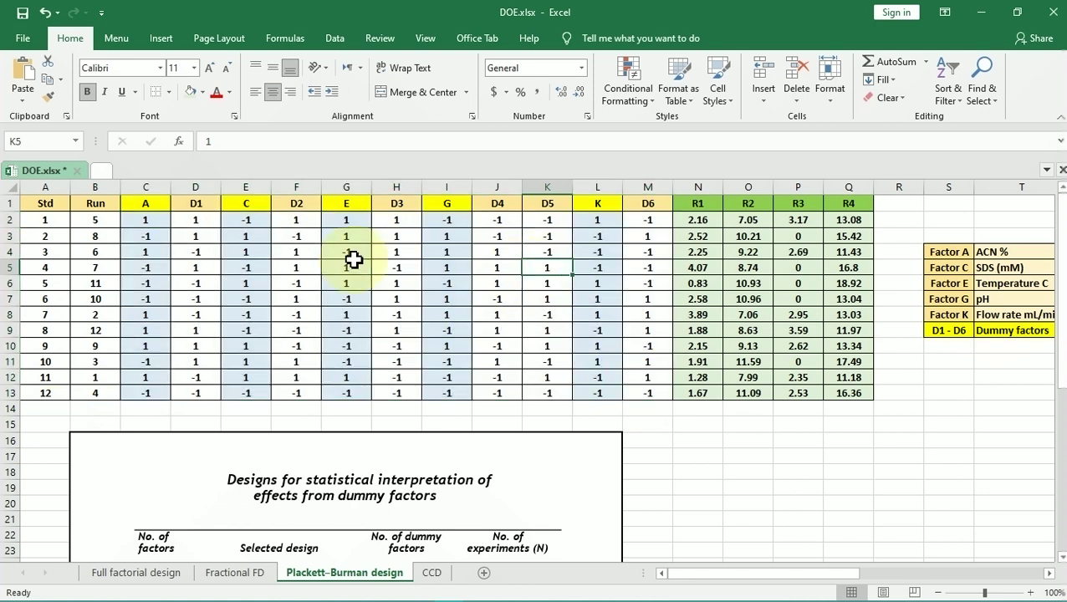
left_click_drag(149, 220, 151, 361)
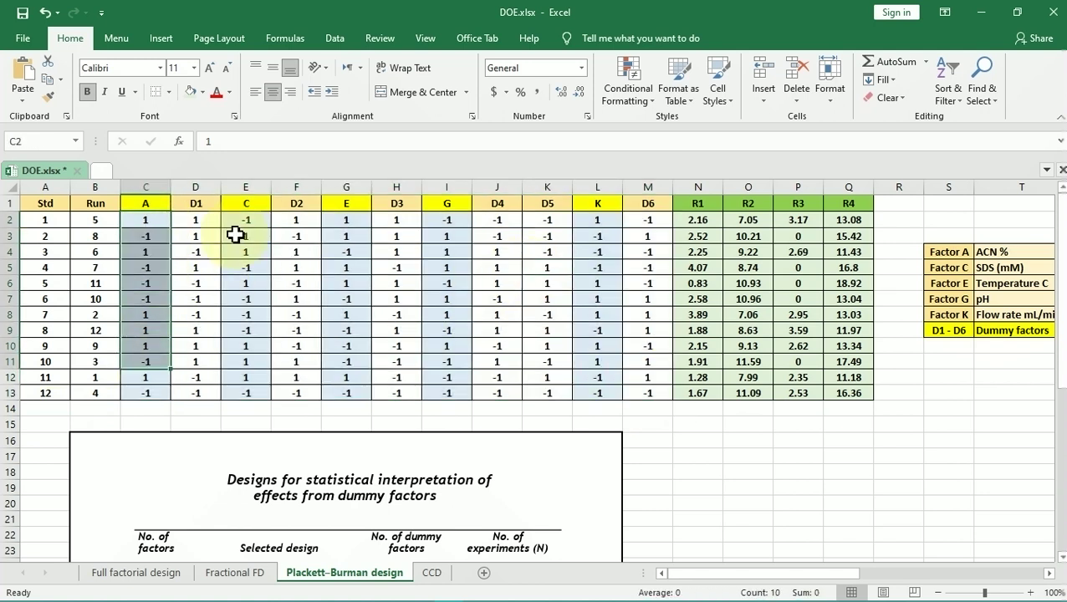
left_click_drag(195, 203, 195, 361)
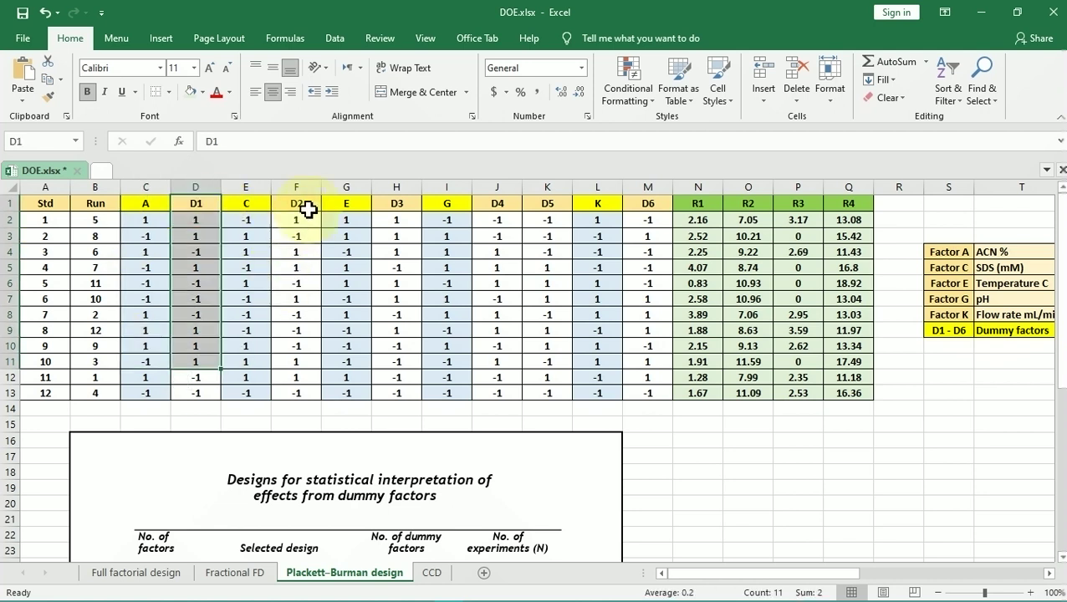
left_click_drag(297, 204, 301, 314)
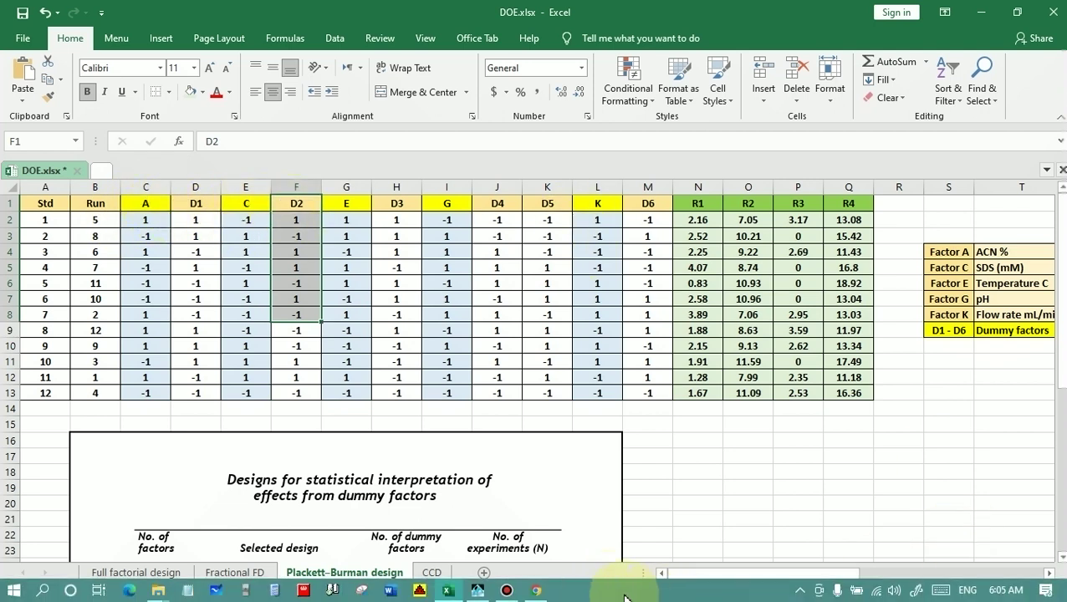
Examine the high and low levels of factors A, C, E, G, K and the dummy factors in S2:V9
left_click(838, 533)
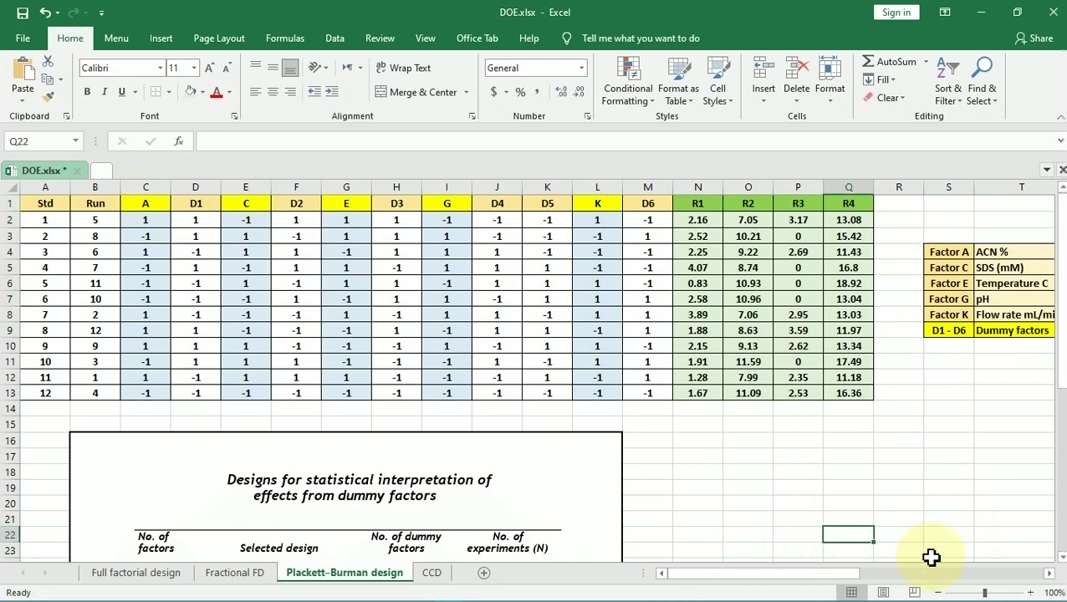
left_click(1014, 576)
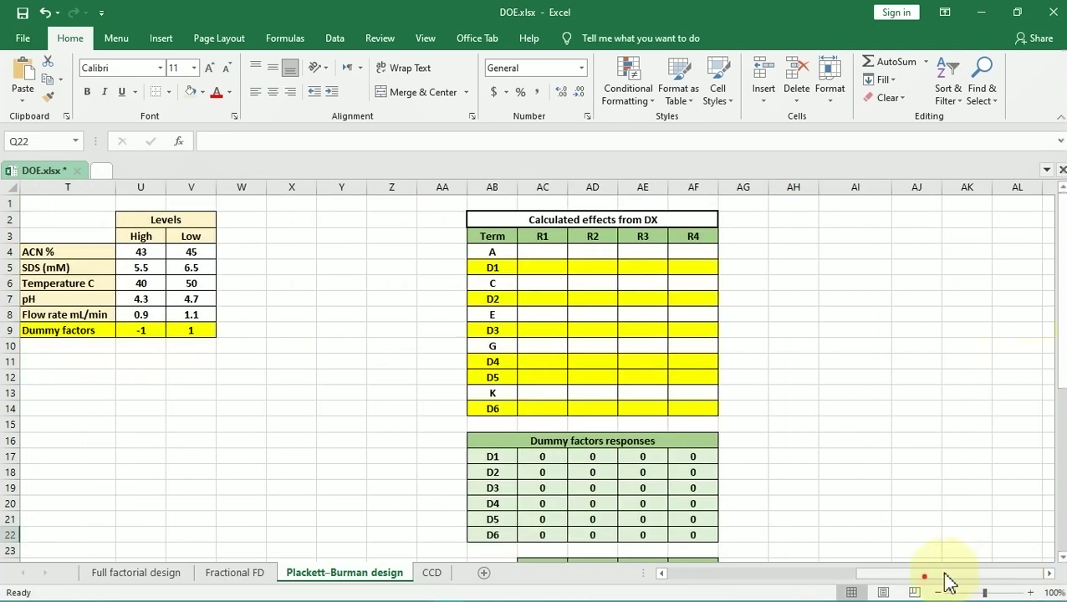
left_click_drag(887, 588, 827, 587)
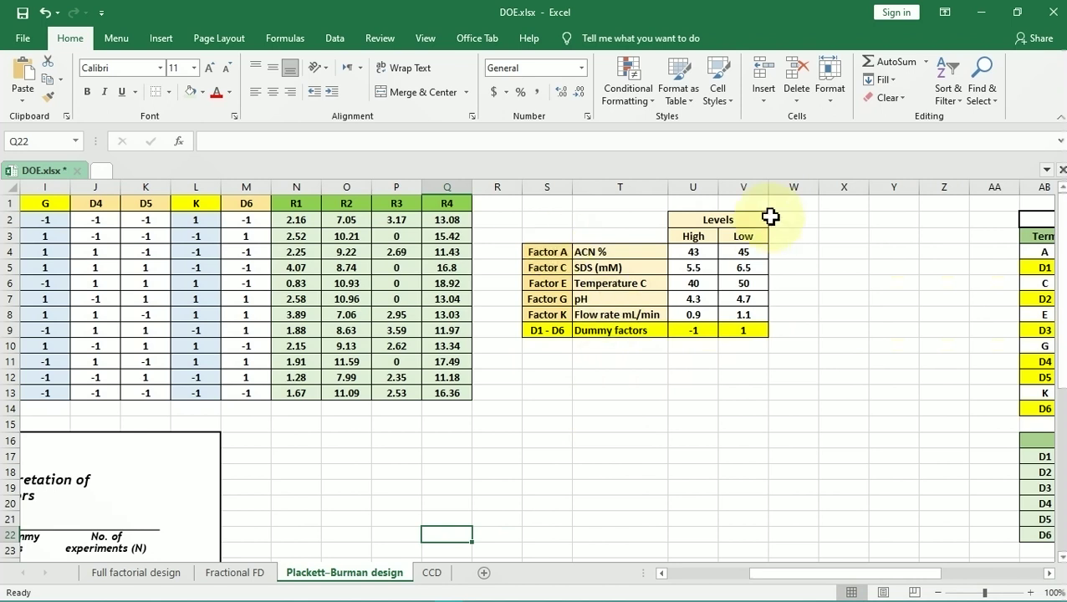
left_click_drag(758, 212, 533, 343)
left_click(631, 444)
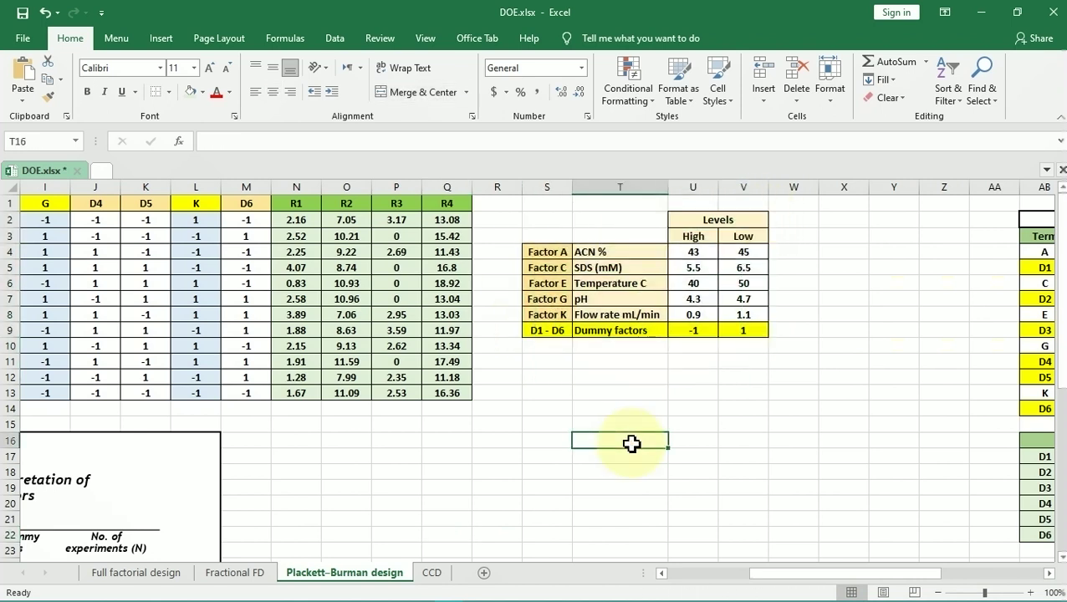
Switch to Design-Expert and arrange its window side by side with the Excel workbook
left_click(478, 590)
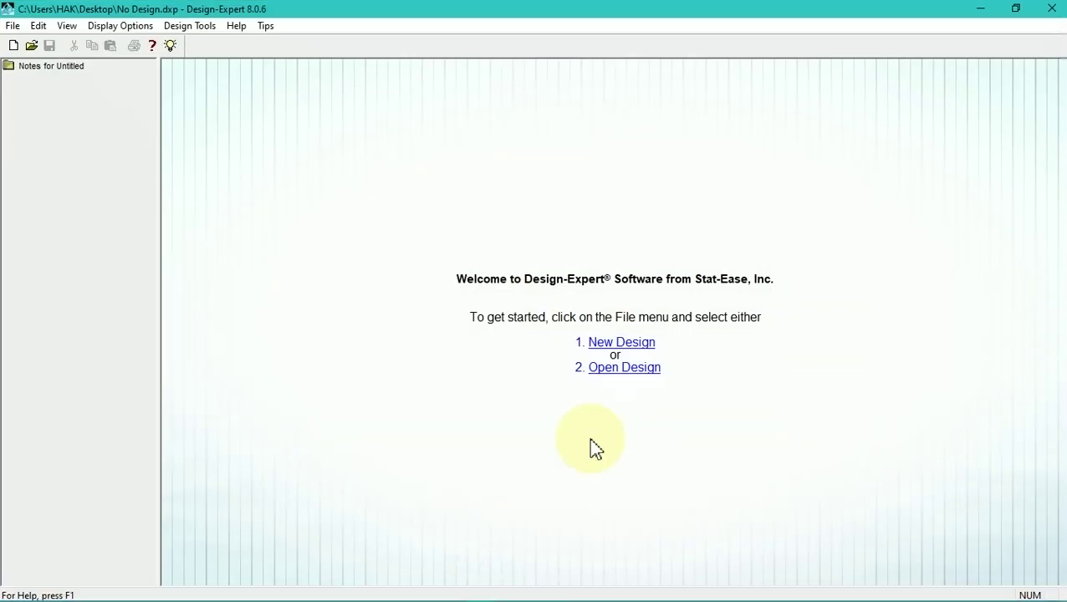
key("super+Left")
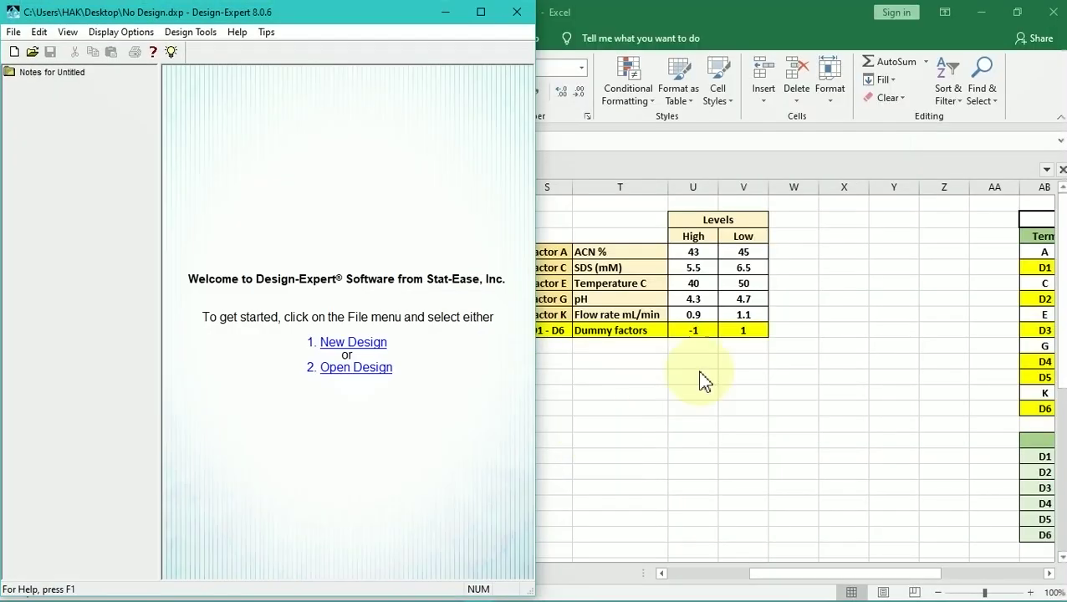
key("alt+Tab")
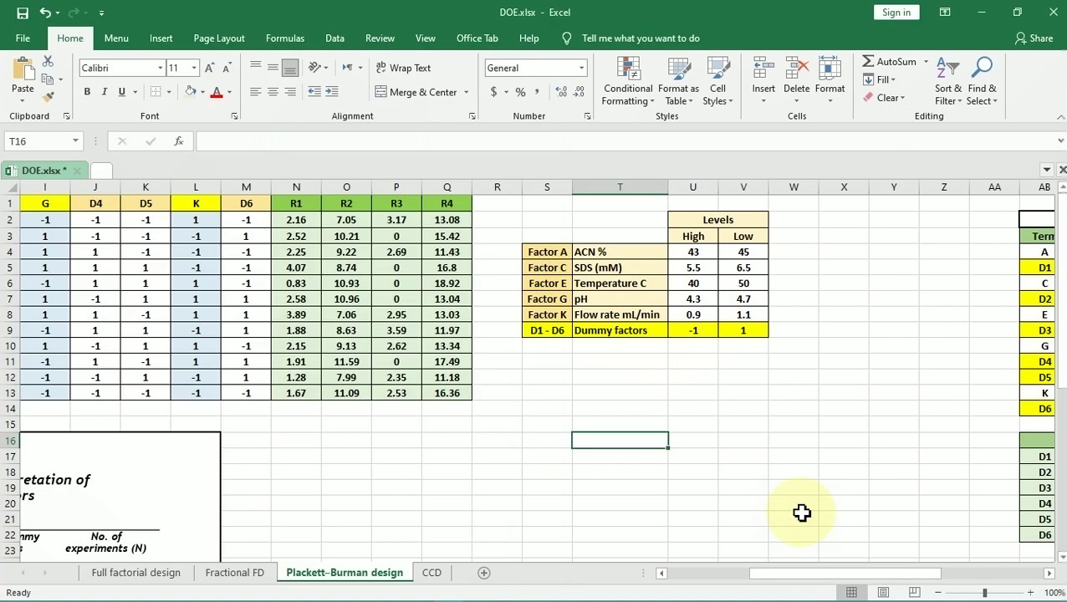
key("super+Right")
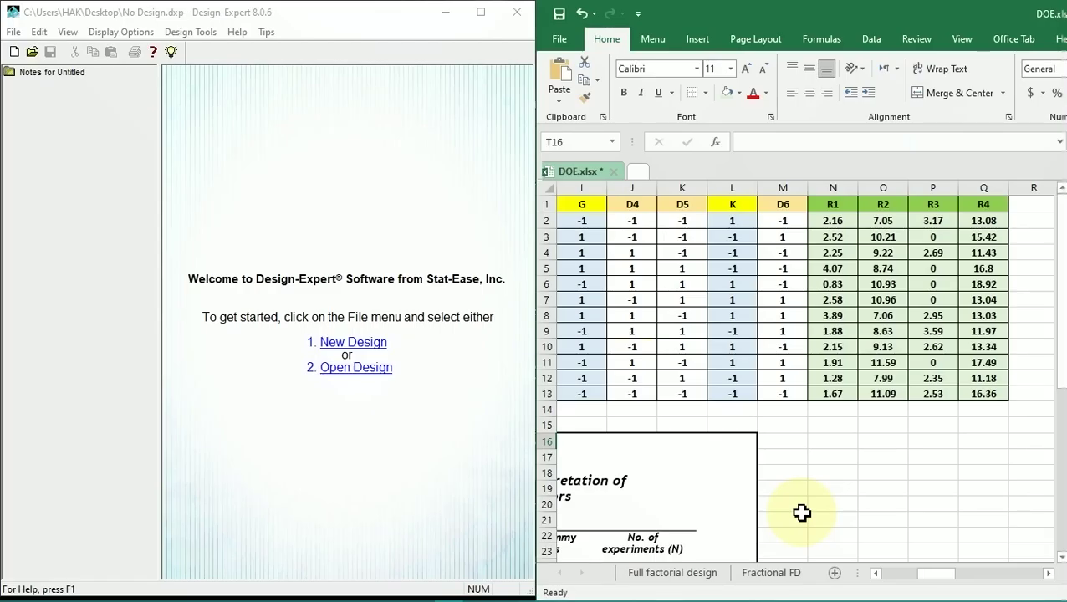
Start a new Plackett-Burman factorial design with 11 factors in Design-Expert
left_click(347, 351)
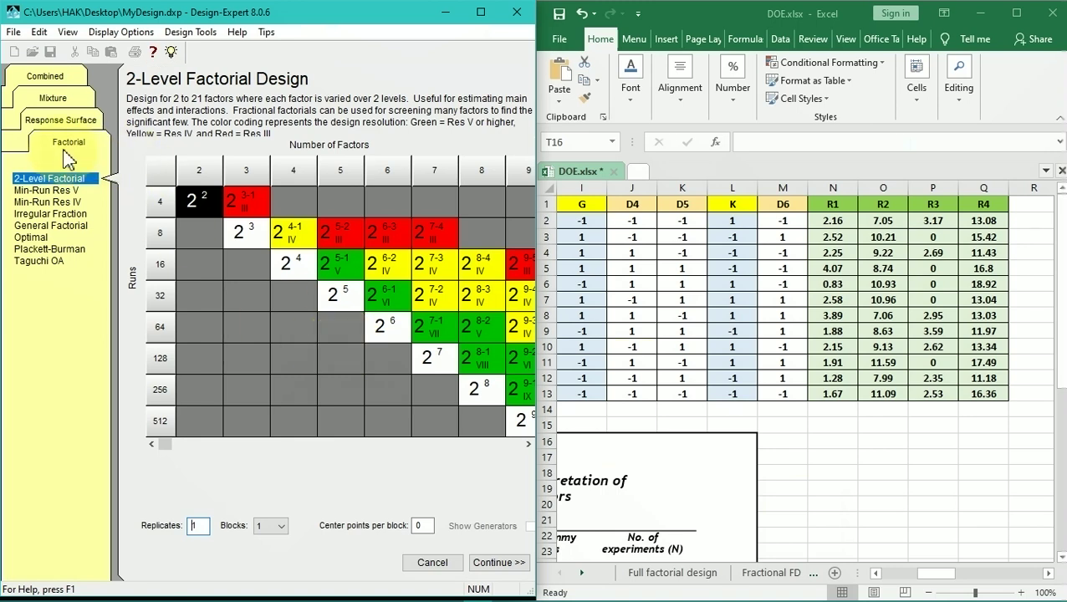
left_click(53, 250)
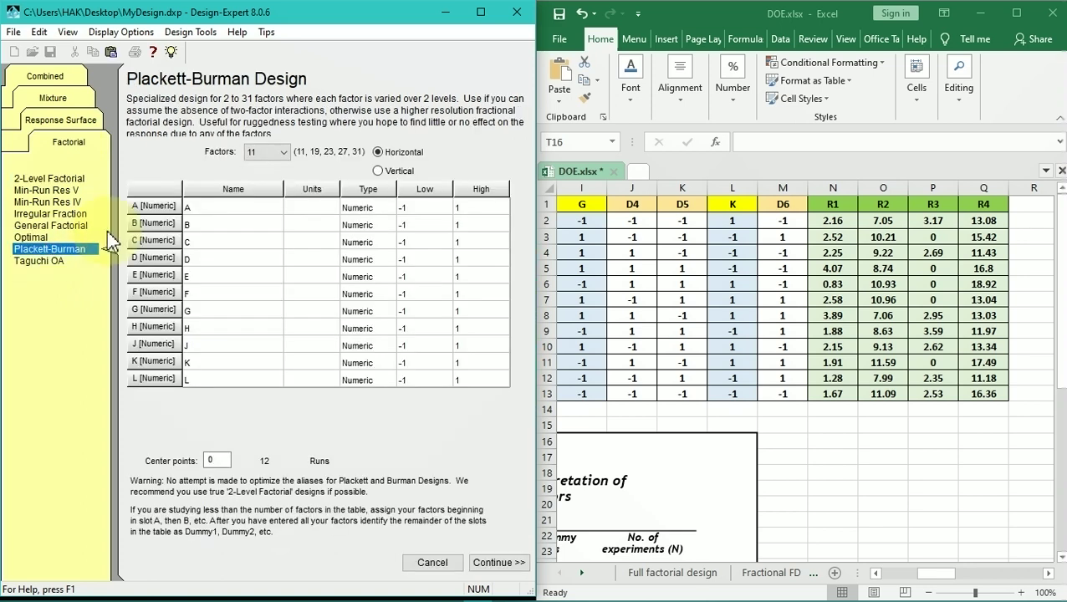
left_click(280, 153)
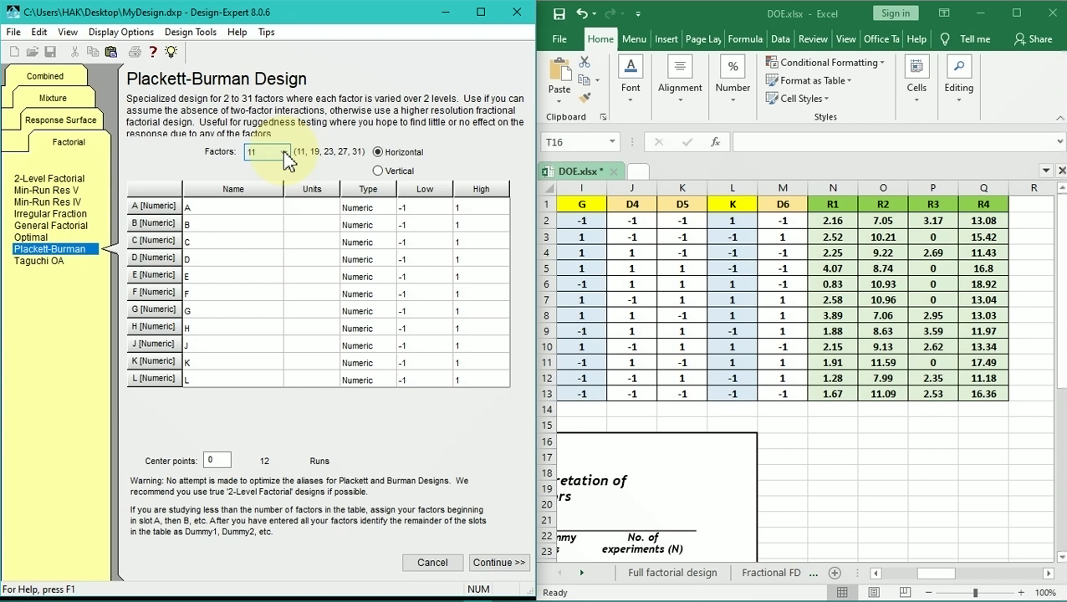
Copy the label ACN % from the workbook's factor levels table into factor A's name in the Plackett-Burman design
left_click(1048, 573)
left_click_drag(1048, 573, 1049, 574)
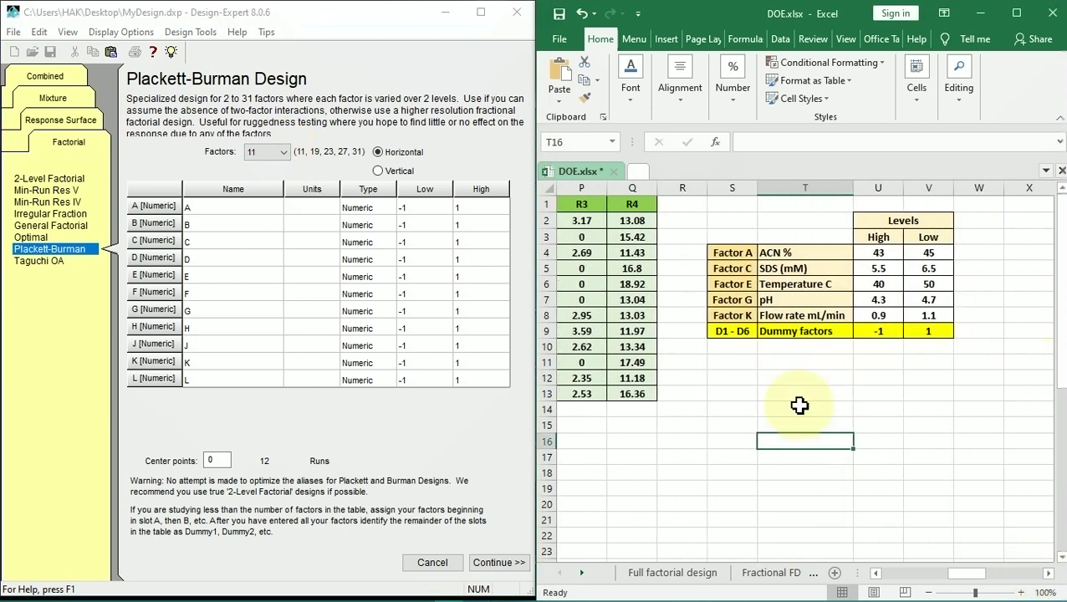
left_click(216, 207)
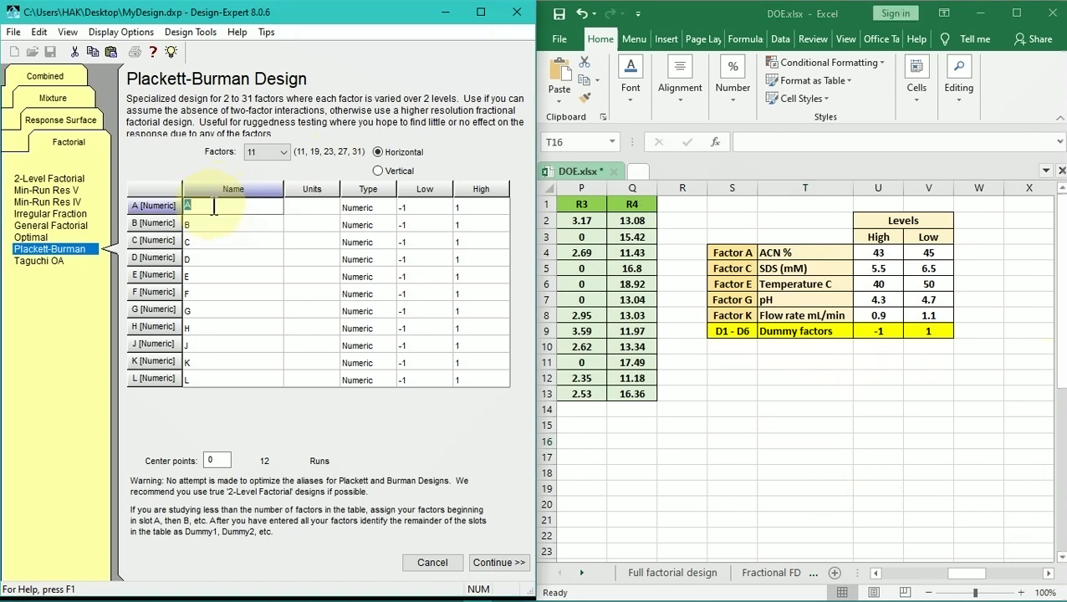
left_click(783, 256)
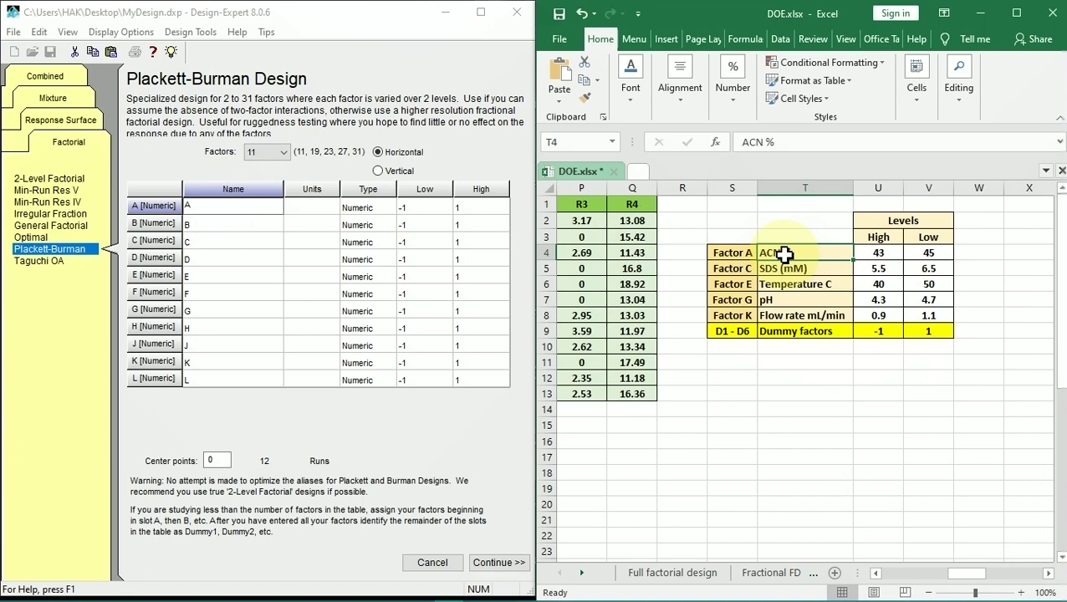
right_click(783, 256)
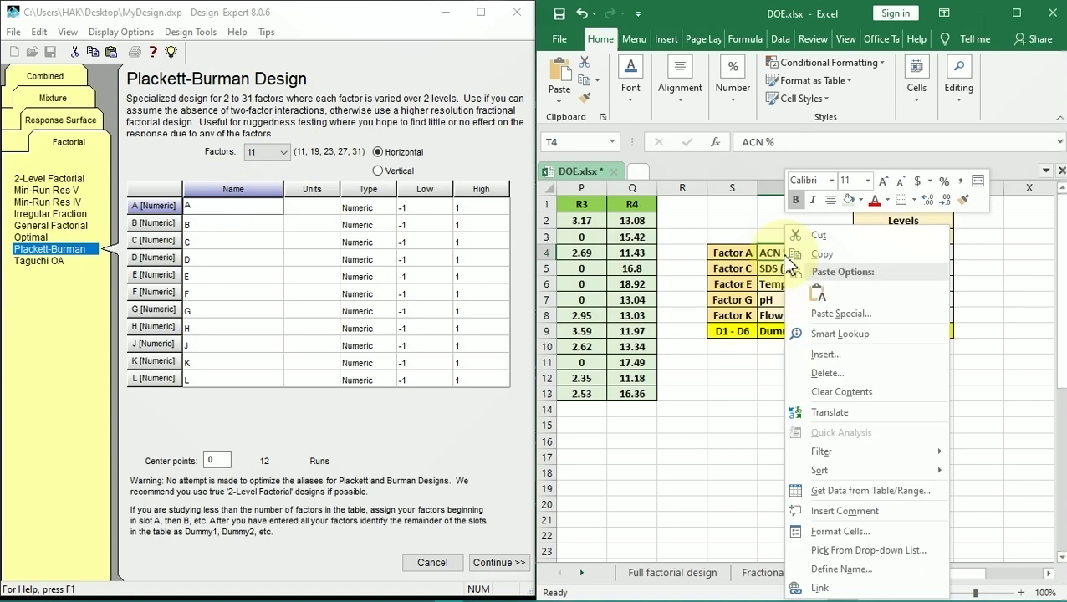
left_click(827, 261)
left_click(205, 207)
double_click(191, 206)
right_click(191, 207)
left_click(238, 267)
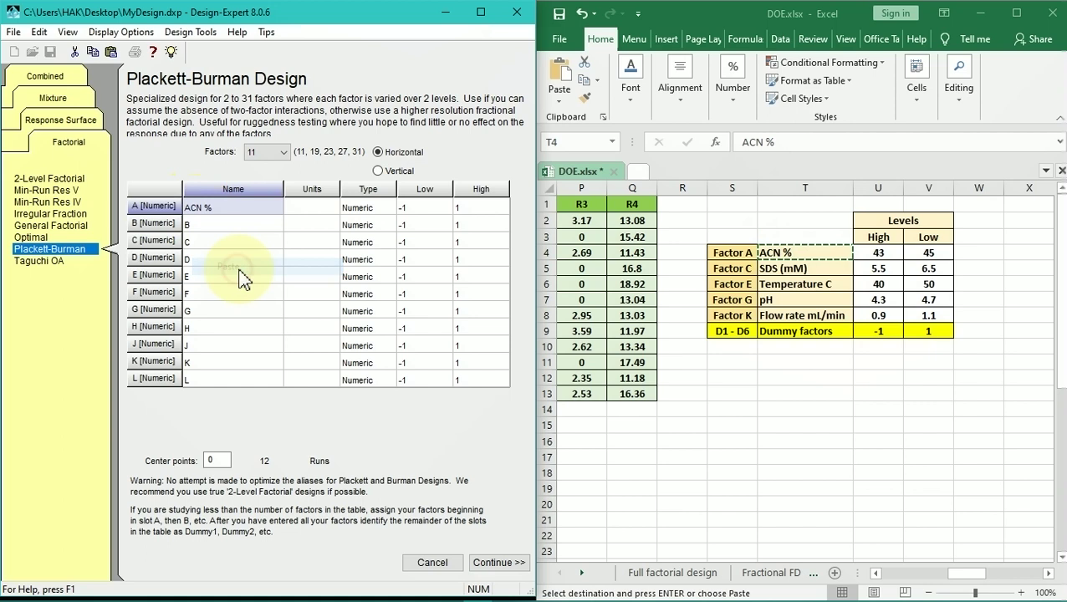
Set factor A's units to % and shorten its name to ACN
left_click(314, 207)
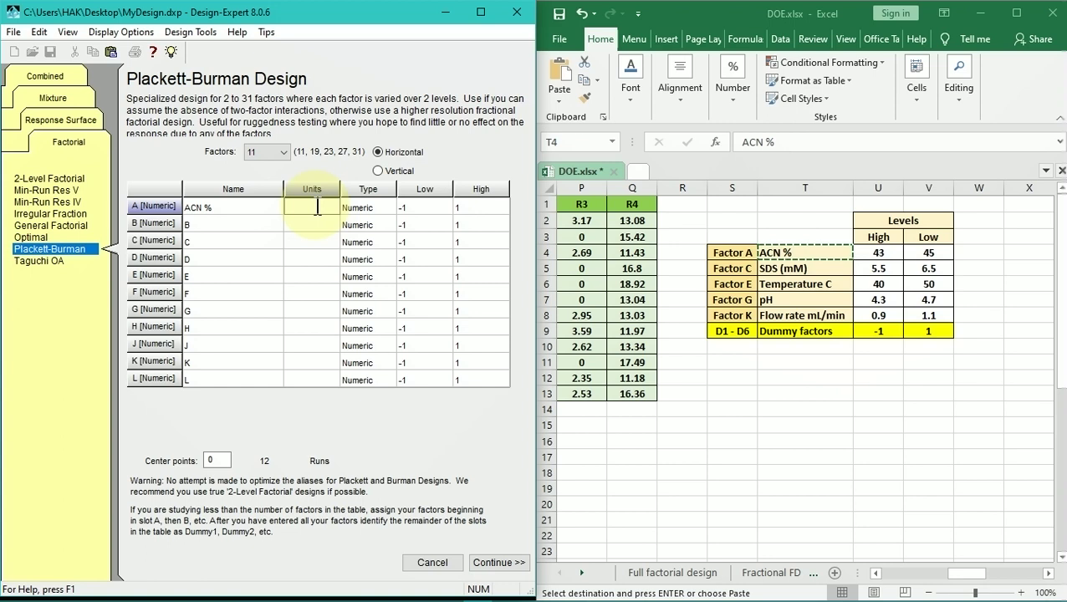
type("%")
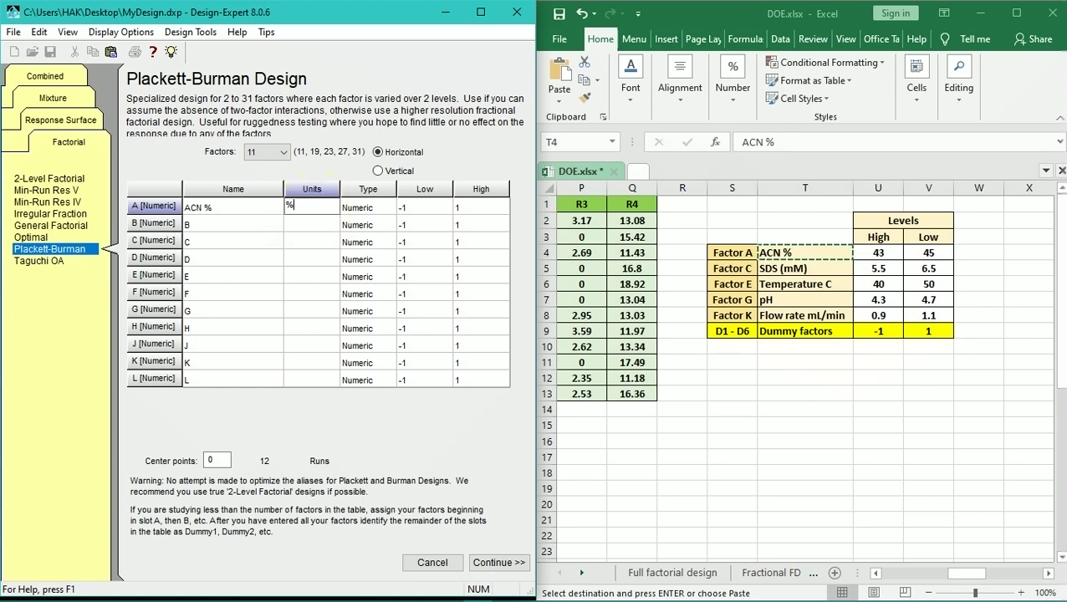
left_click(248, 208)
left_click(248, 208)
left_click(234, 210)
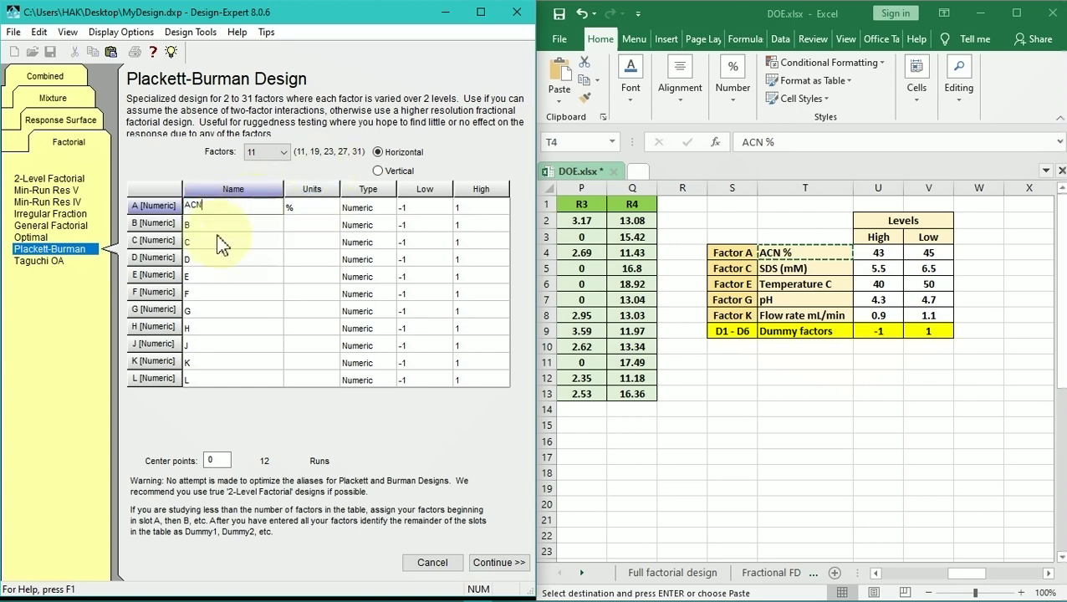
Name factor B D1 and set the ACN factor's low level to 43 and high level to 45
left_click(216, 224)
type("D1")
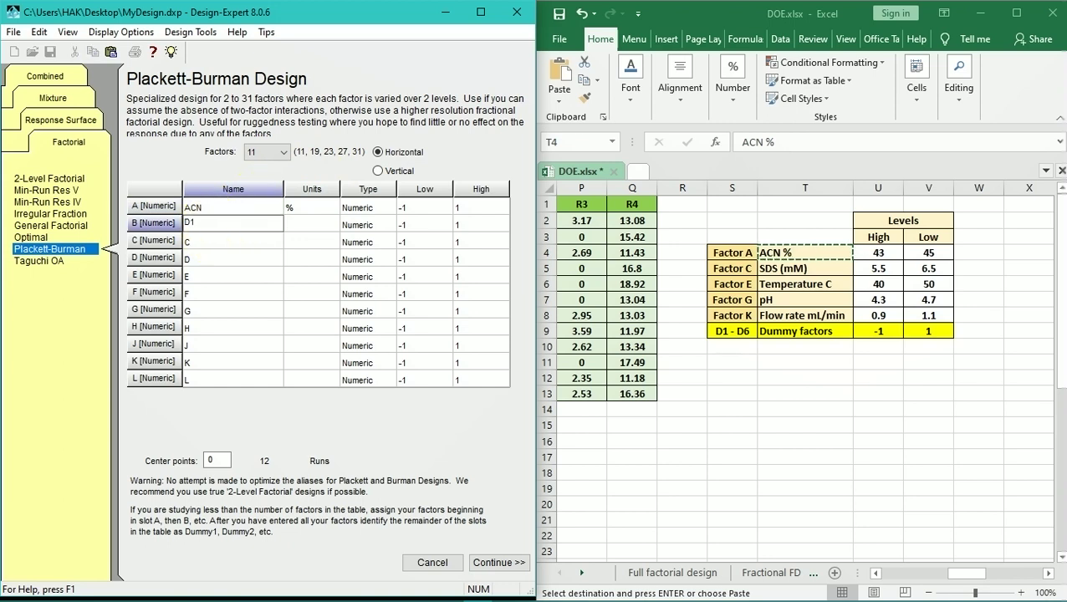
left_click(423, 209)
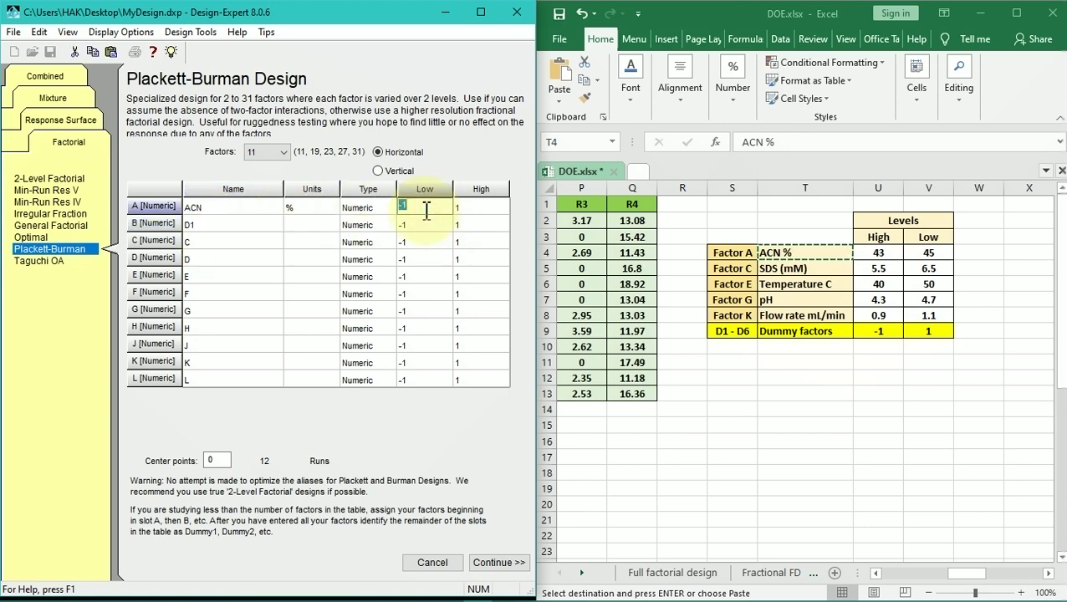
type("43")
key("Tab")
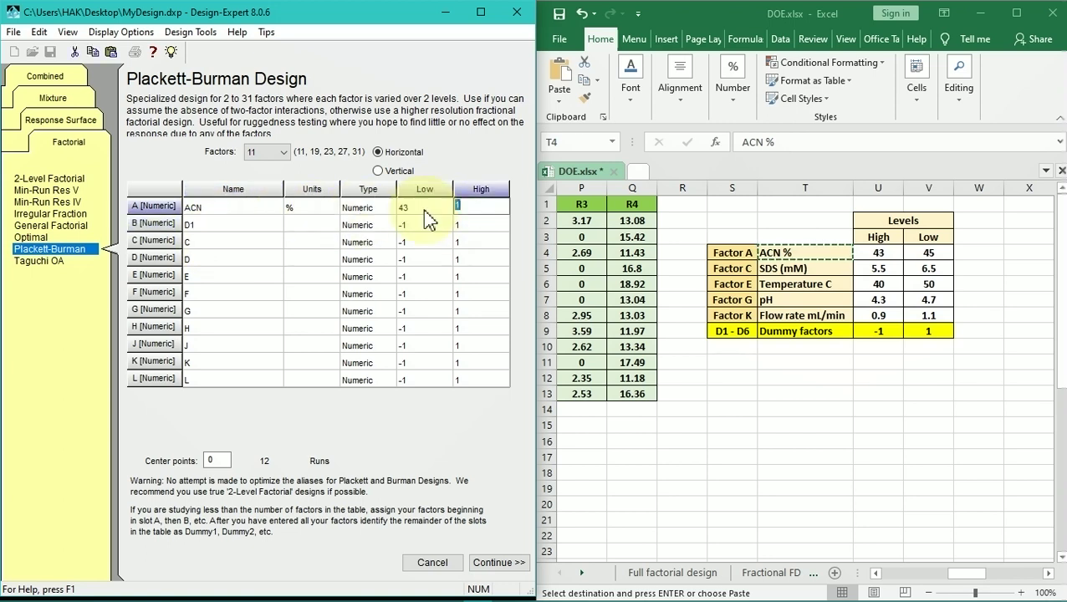
type("45")
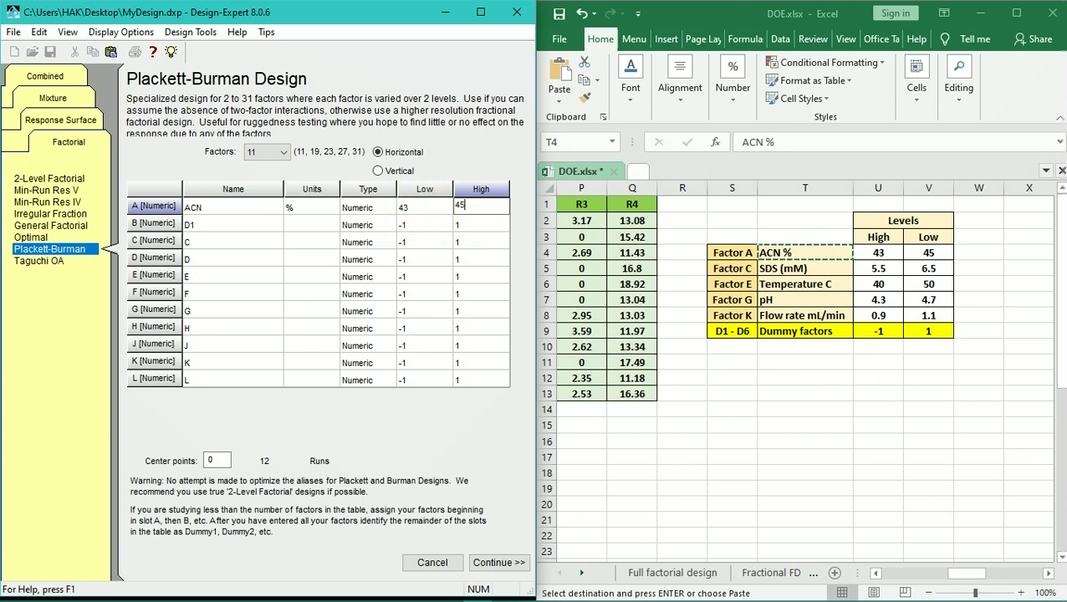
key("Return")
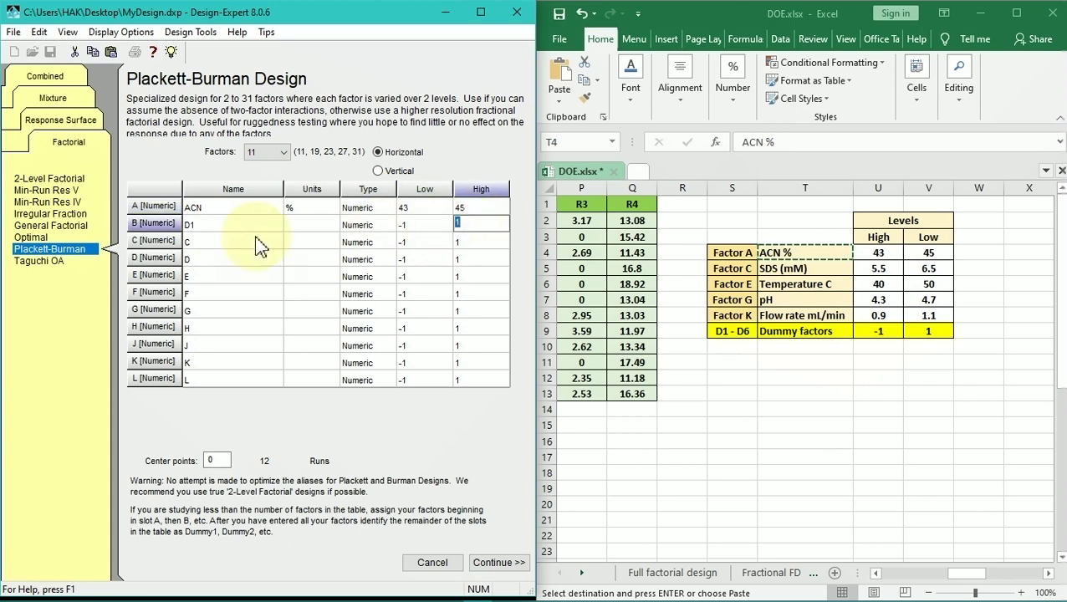
Define factor C as SDS in mM with a low level of 5.5 and a high level of 6.5
left_click(244, 242)
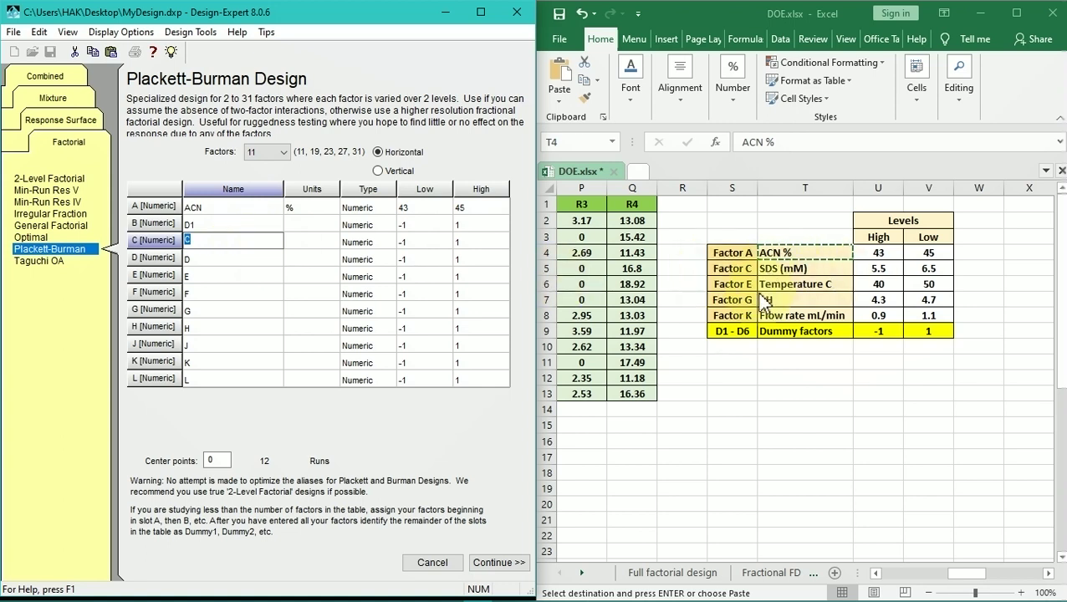
type("SDS")
left_click(307, 238)
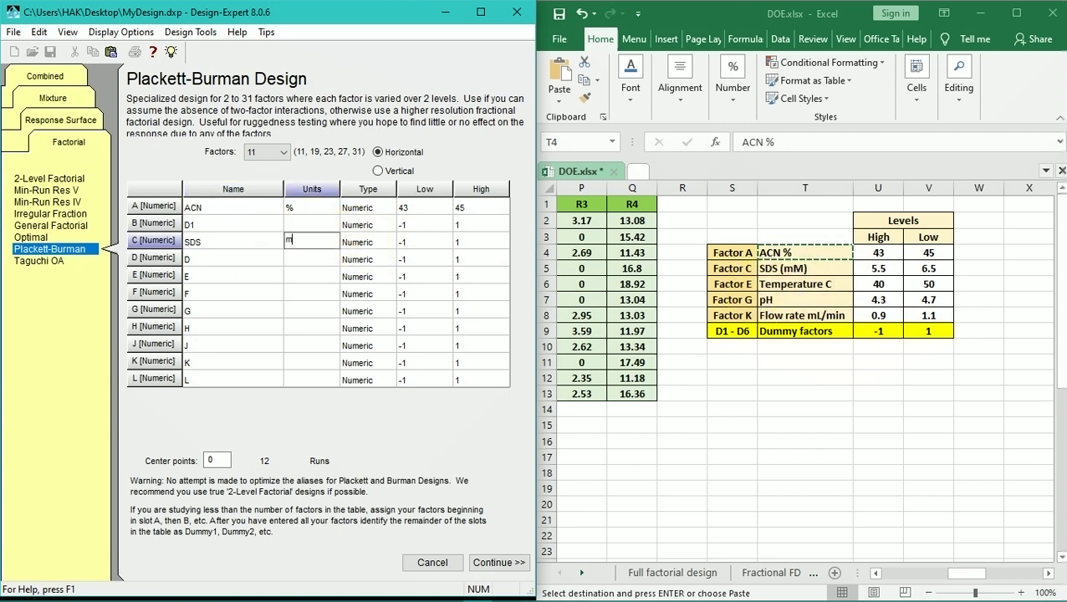
left_click(420, 239)
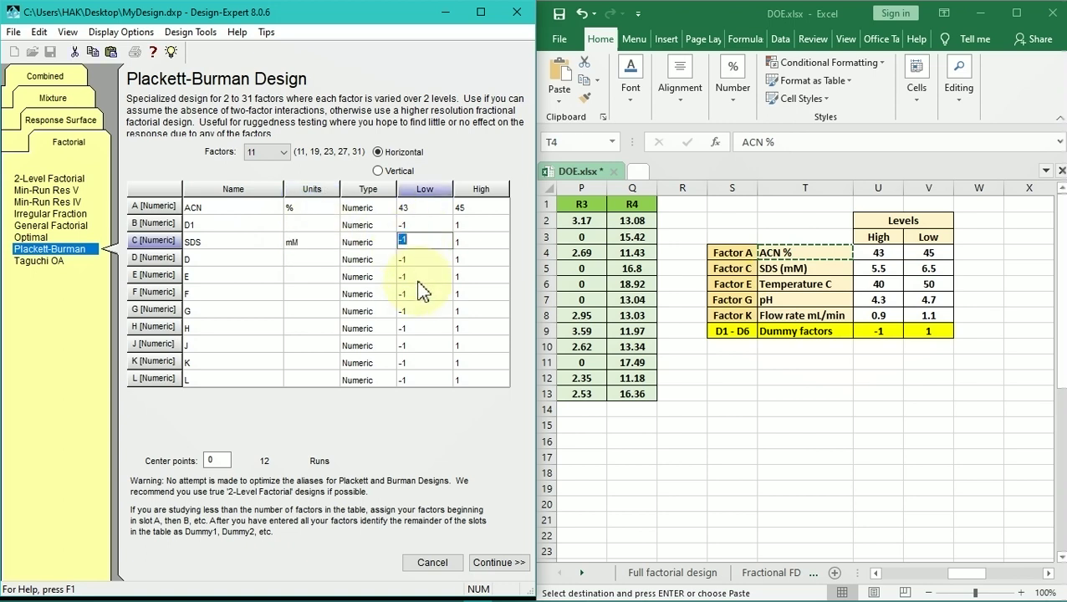
type("53")
key("BackSpace")
type(".5")
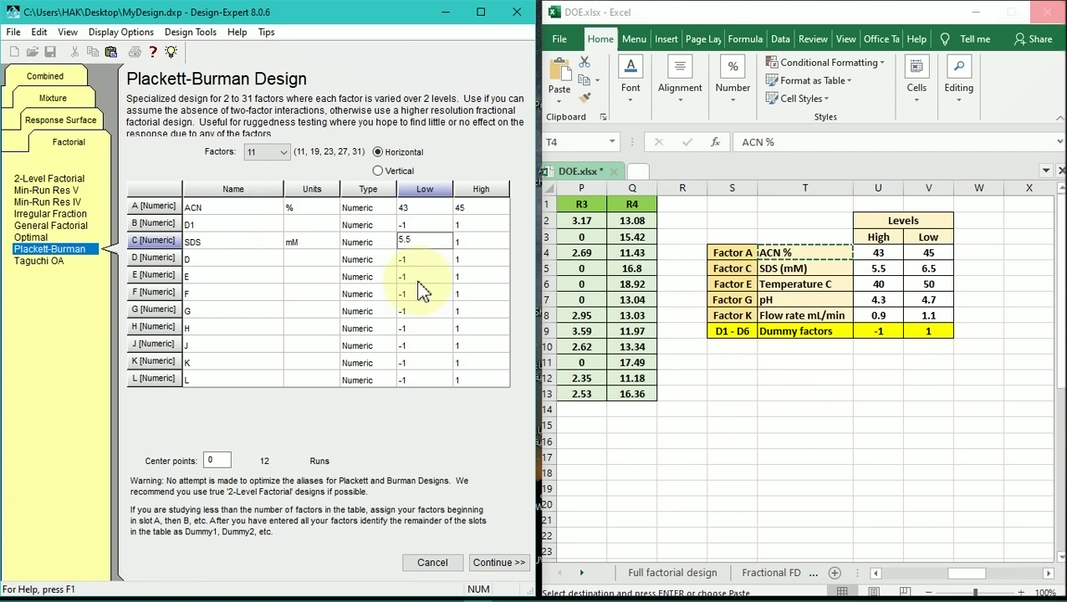
key("Tab")
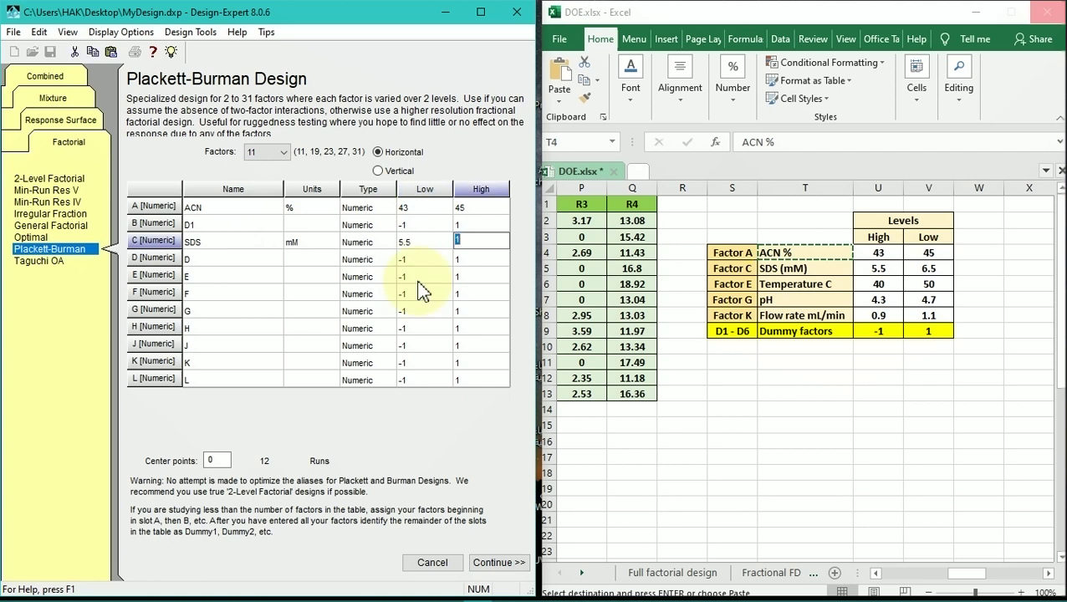
type("6.5")
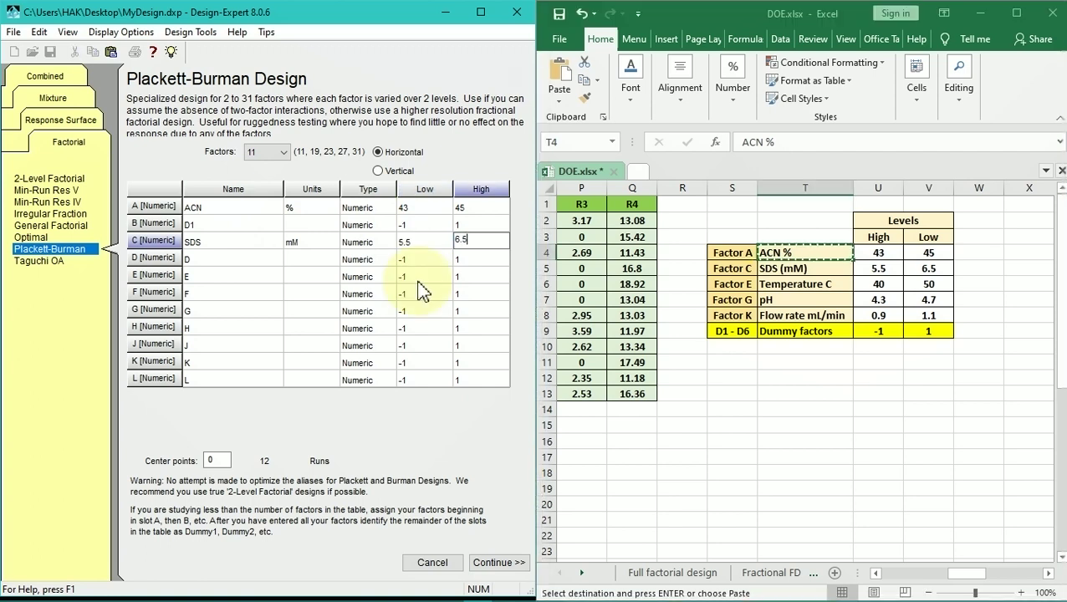
Name factor D D2 as the second dummy factor
left_click(208, 262)
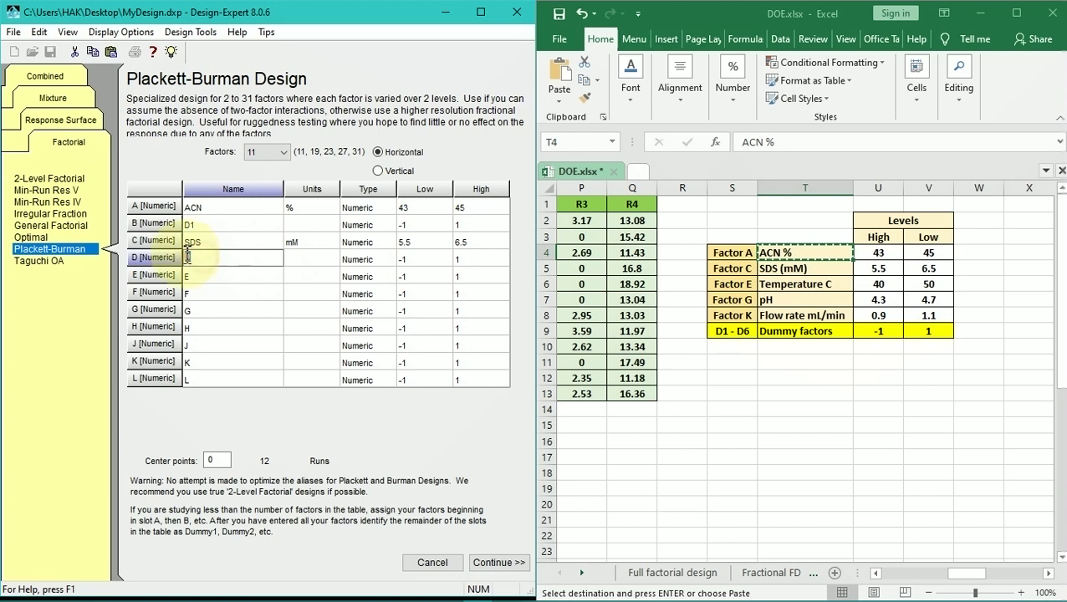
type("D")
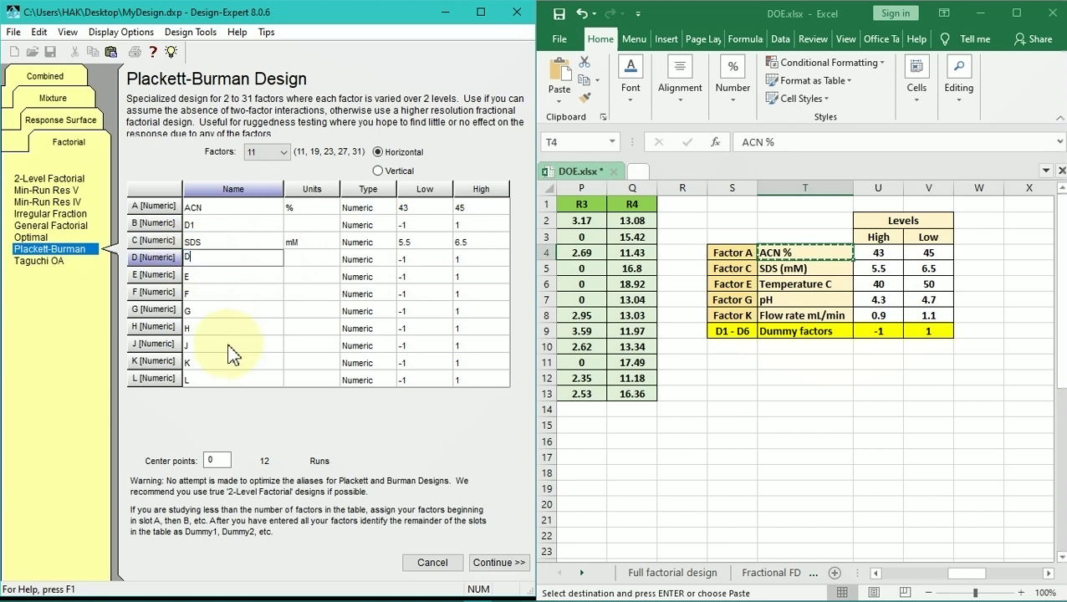
type("2")
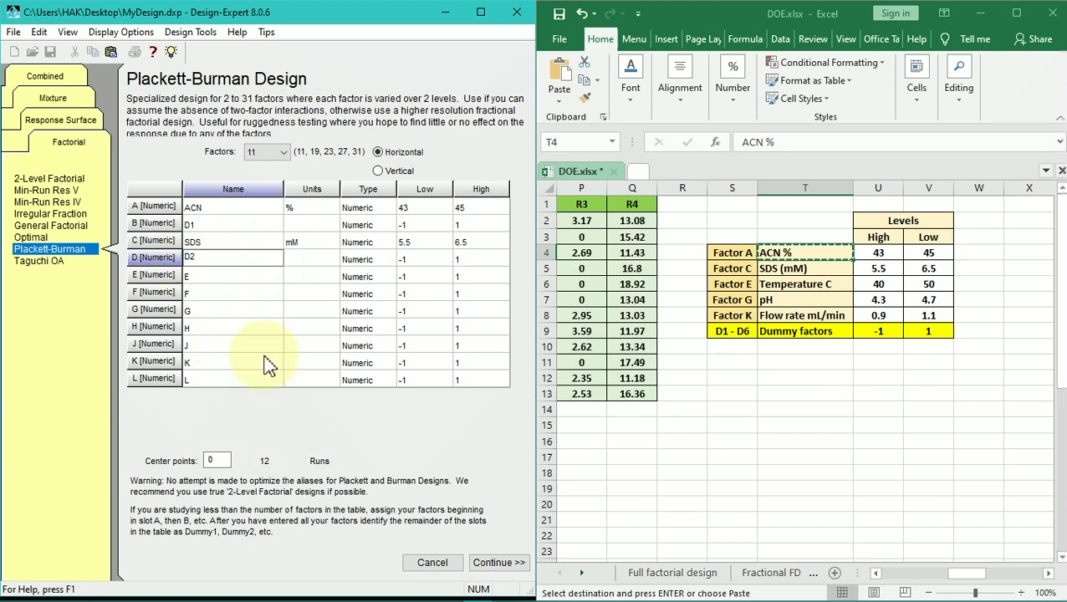
Copy the word Temperature from the workbook's Factor E entry and paste it as factor E's name in Design-Expert
left_click(203, 278)
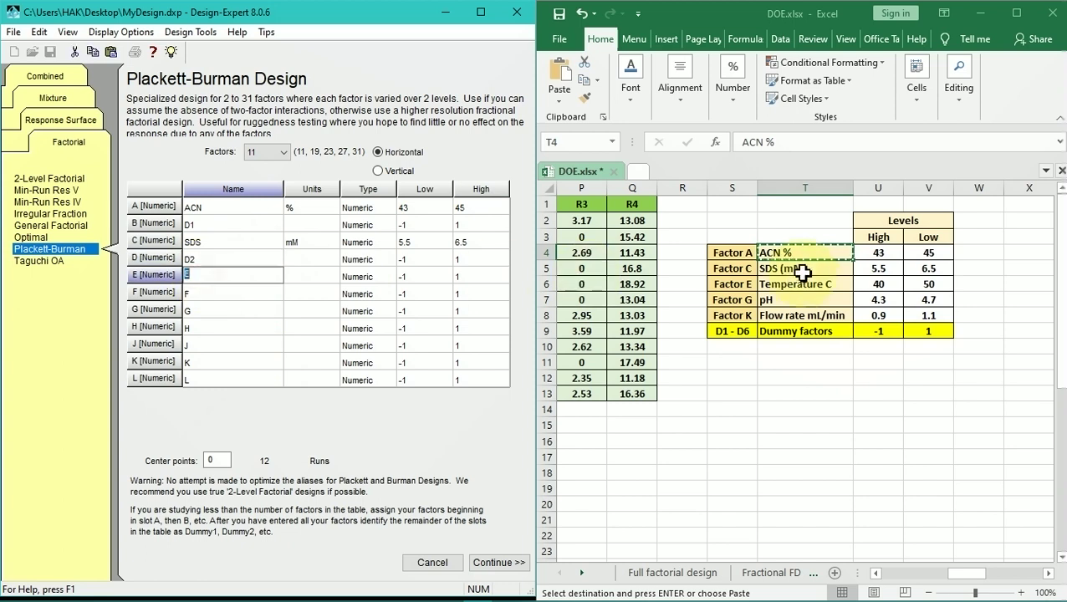
left_click(794, 282)
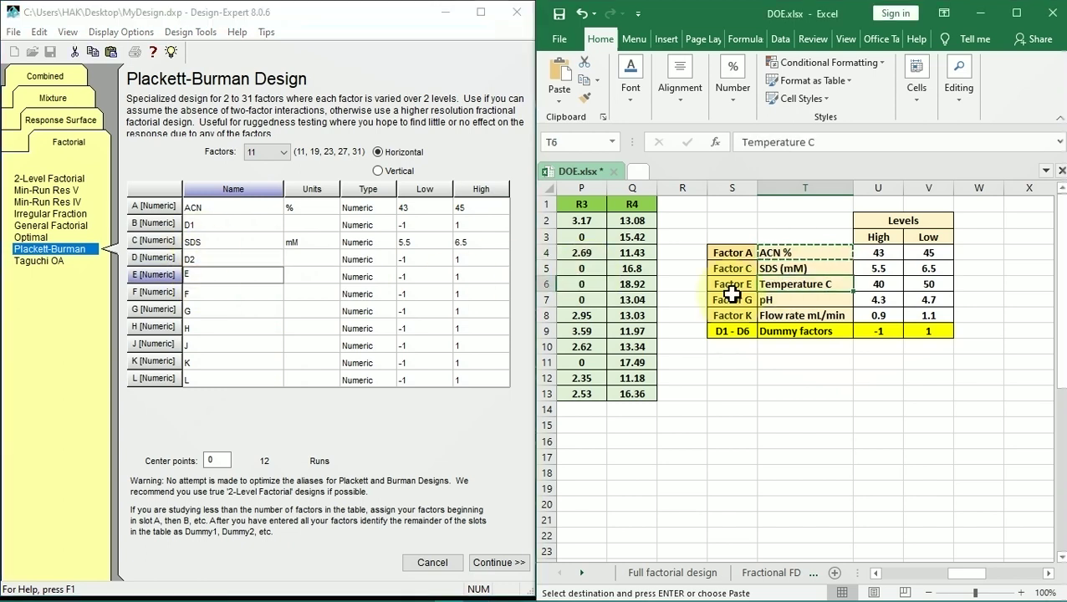
double_click(827, 284)
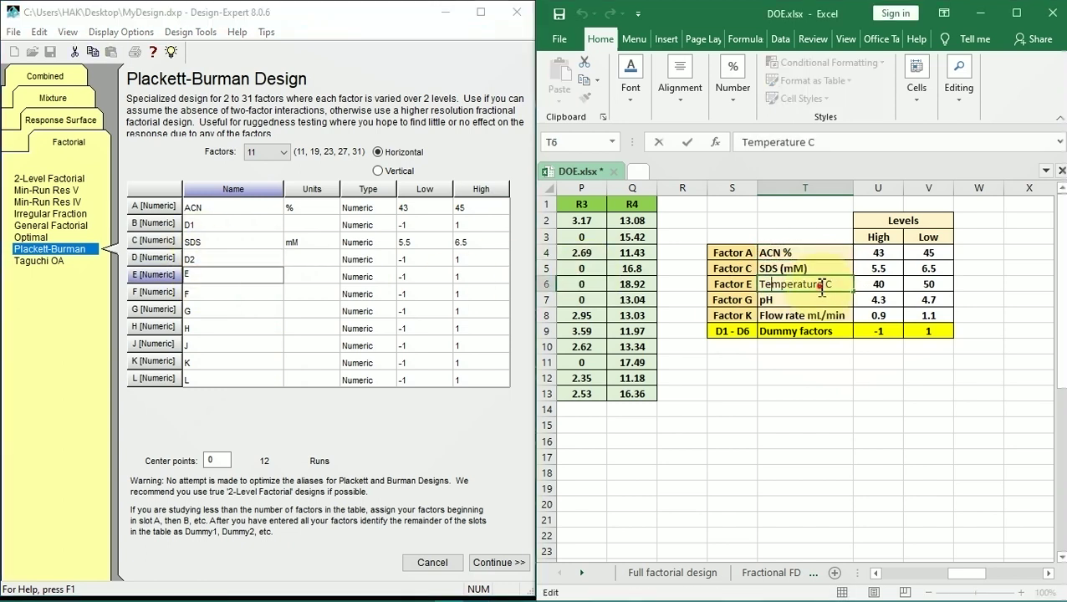
left_click_drag(822, 286, 770, 284)
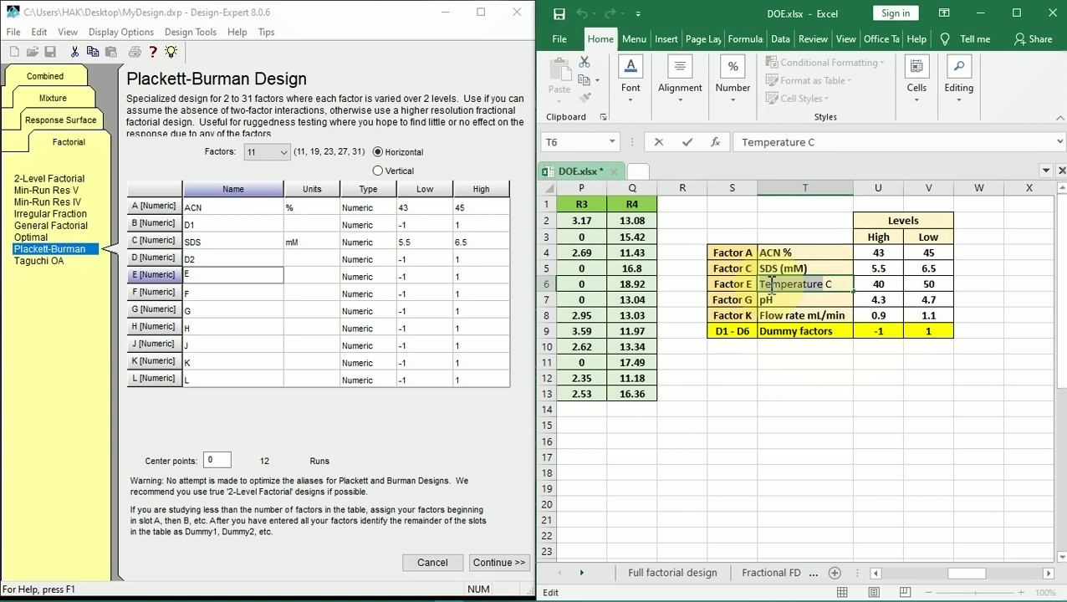
right_click(769, 285)
left_click(803, 322)
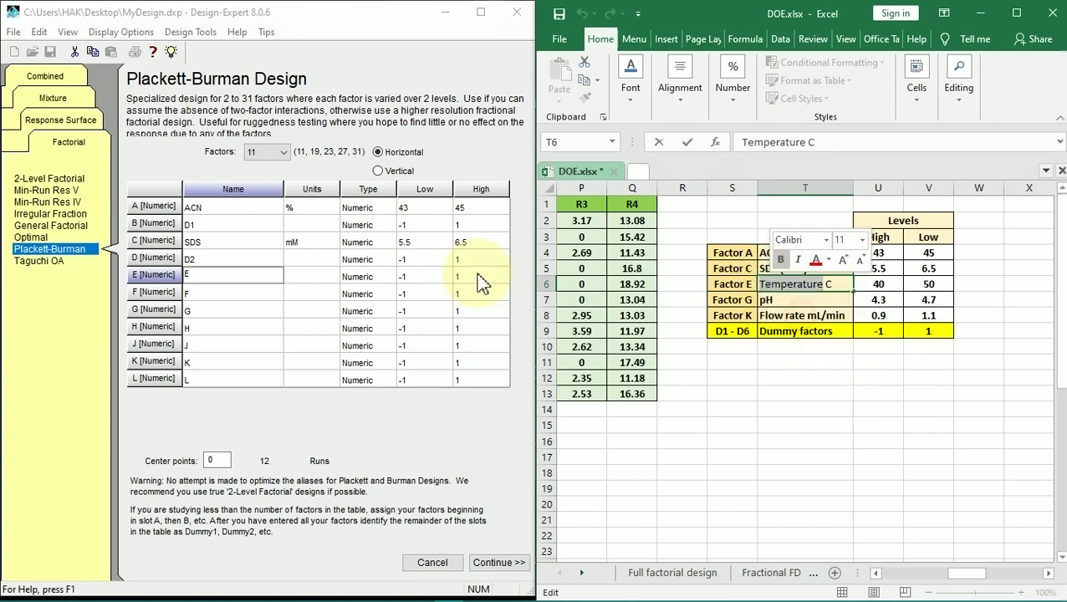
left_click(209, 274)
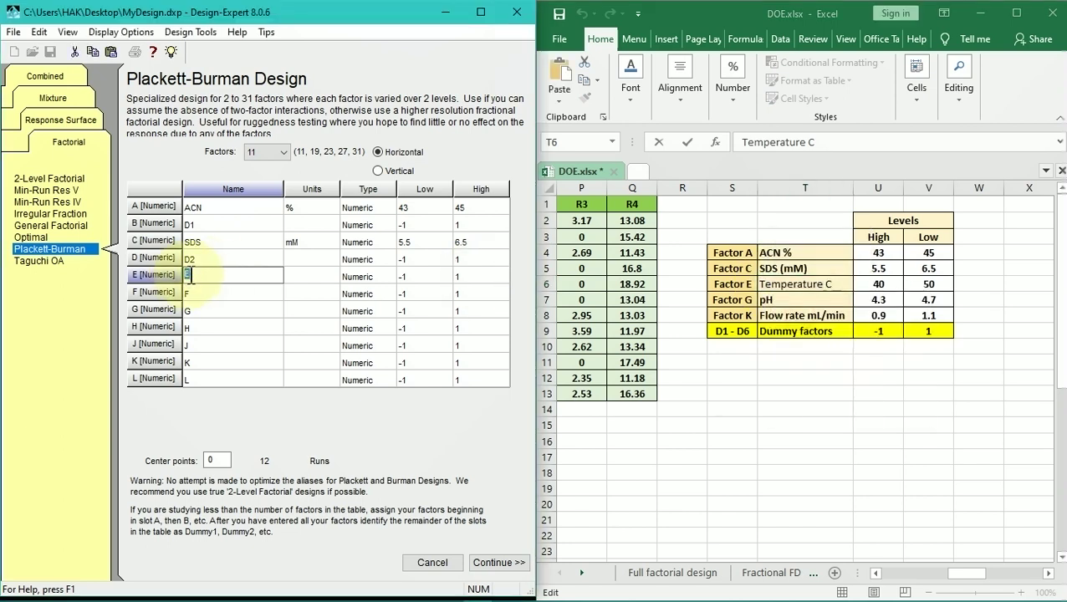
right_click(192, 277)
left_click(222, 338)
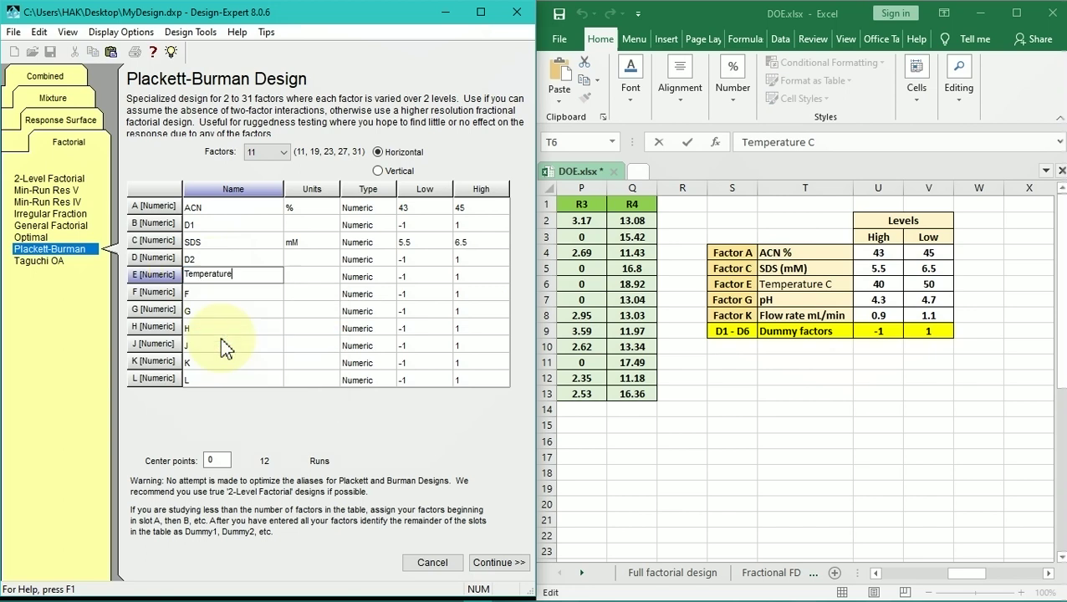
Set the Temperature factor's units to C, its low level to 40 and its high level to 50
left_click(316, 272)
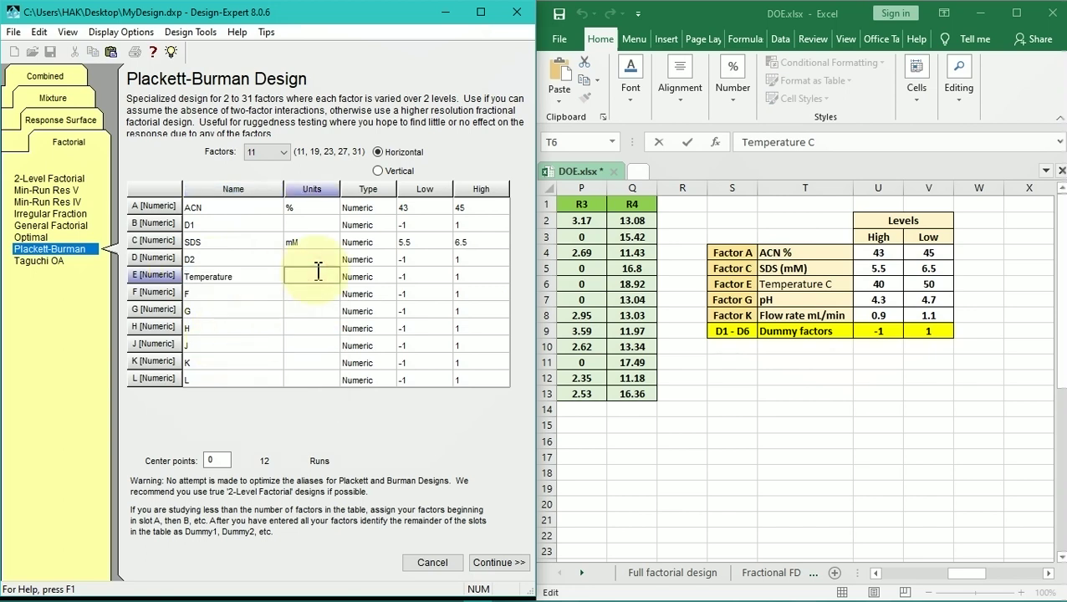
type("C")
left_click(407, 276)
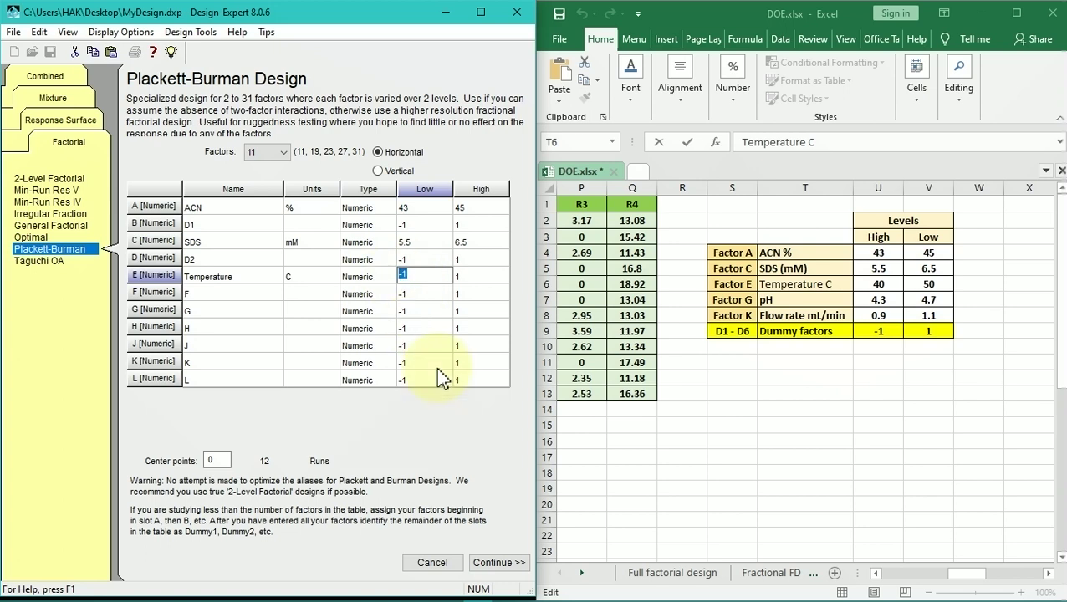
type("40")
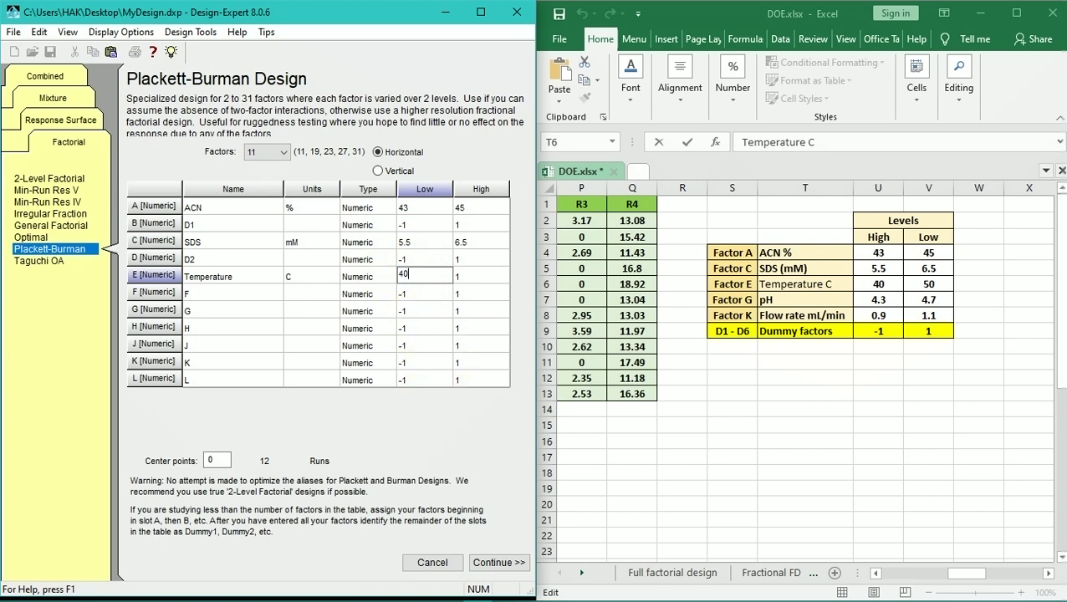
key("Tab")
type("50")
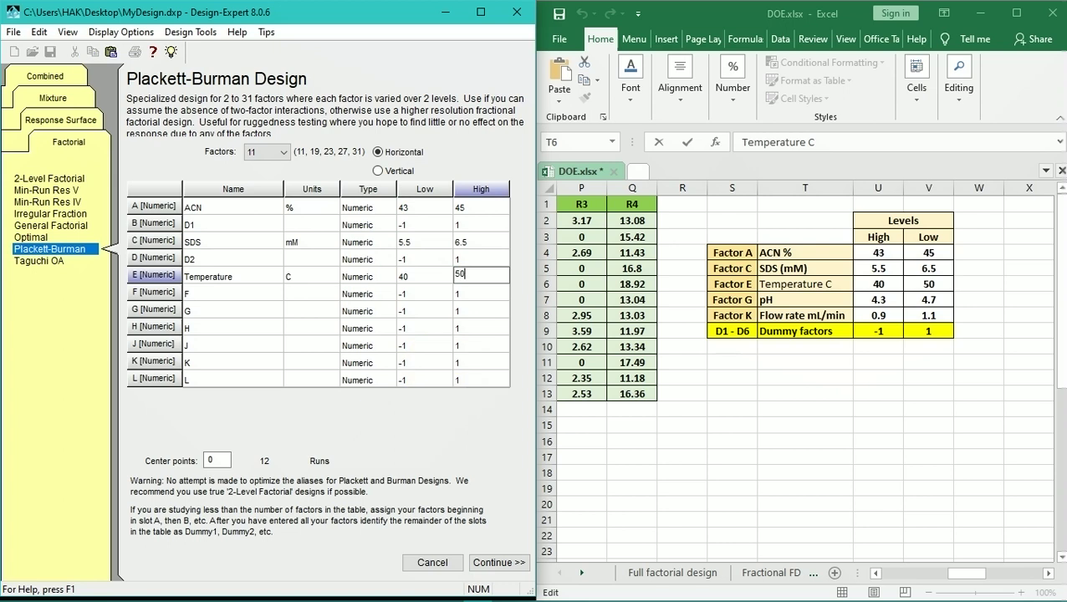
In the Excel workbook, correct the swapped level headings by copying High over Low and renaming the first heading low
left_click(889, 238)
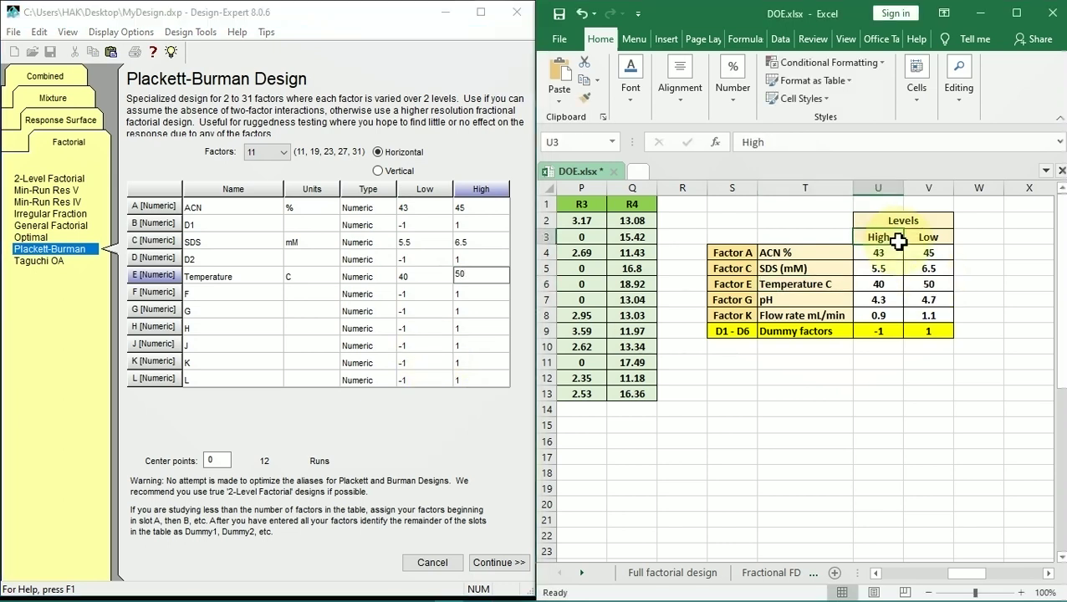
right_click(897, 240)
left_click(920, 238)
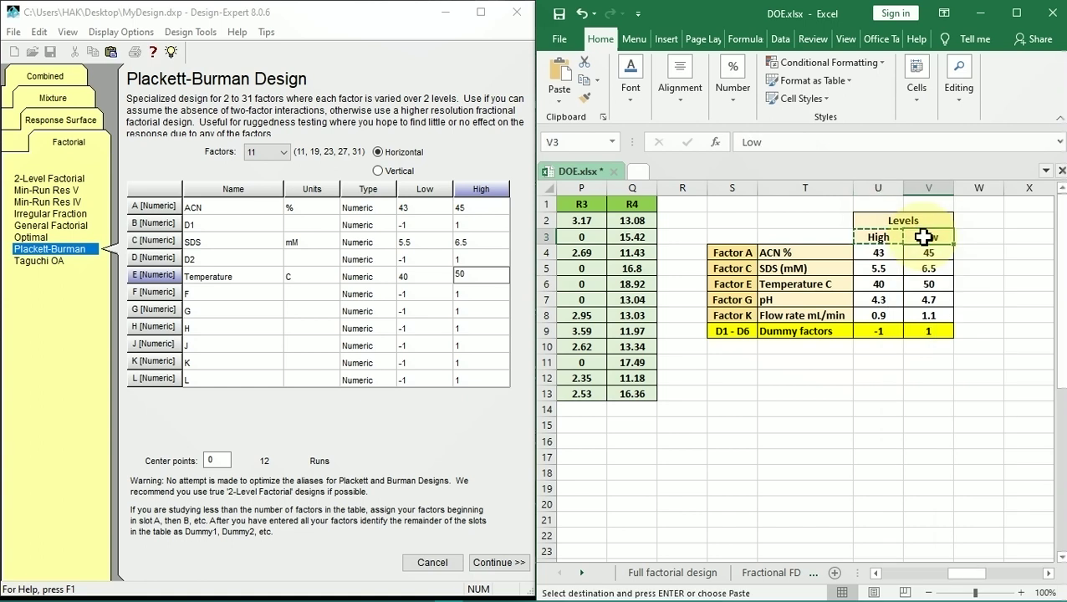
right_click(926, 240)
left_click(777, 287)
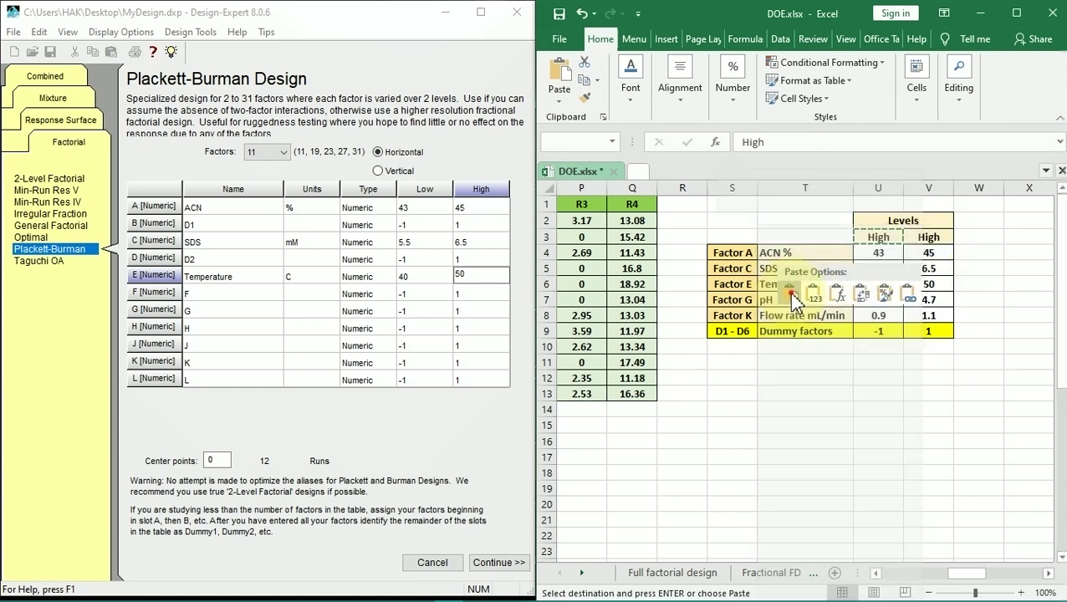
left_click(883, 238)
type("lo")
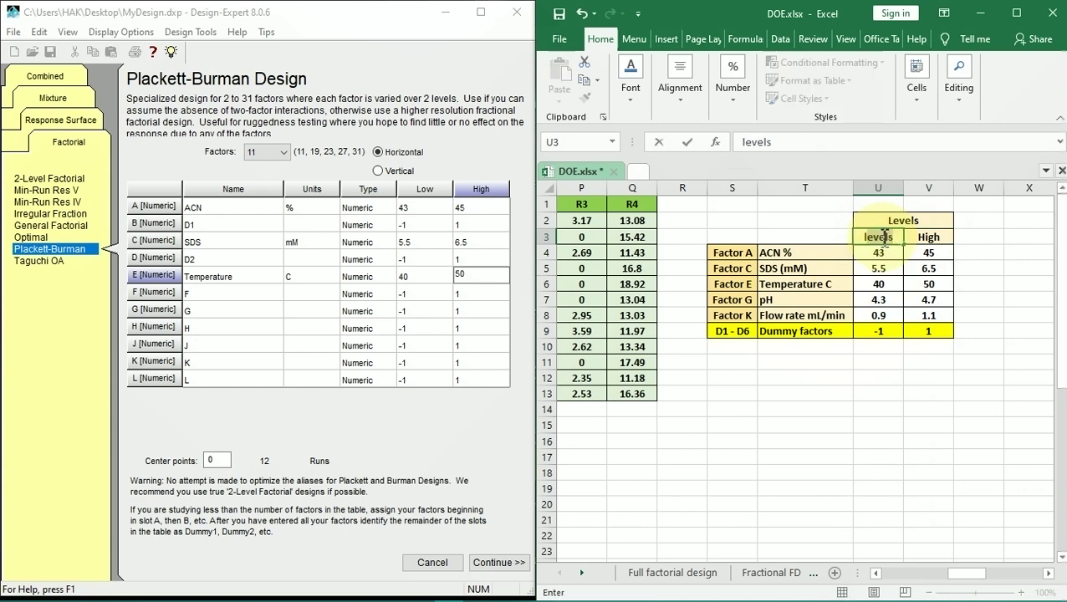
type("w")
key("Down")
key("Down")
key("Down")
key("Down")
Back in Design-Expert, name factor F D3 and factor G pH
left_click(200, 292)
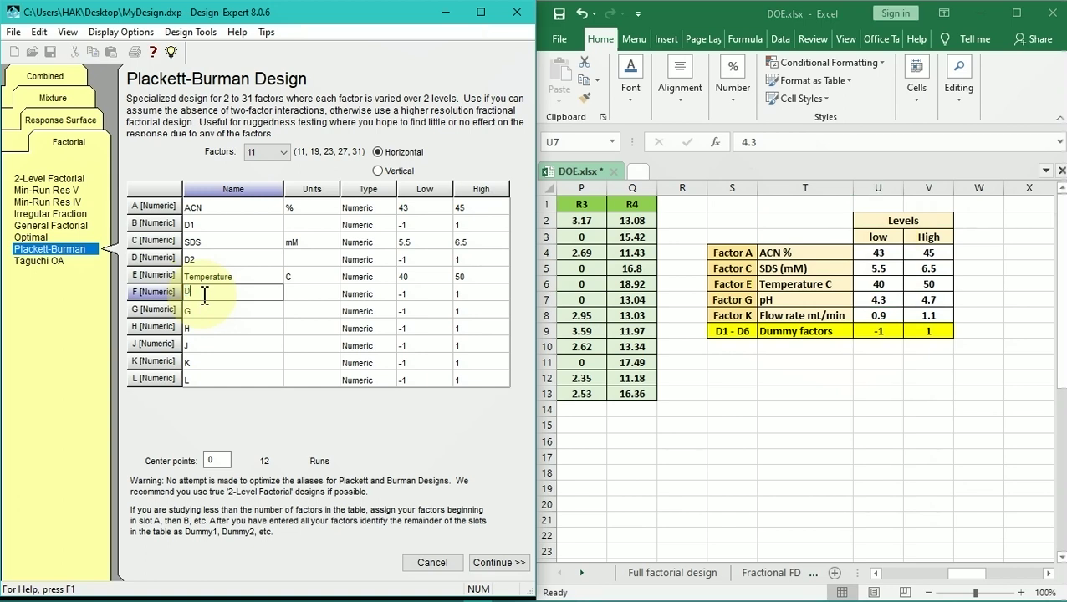
type("D3")
left_click(208, 310)
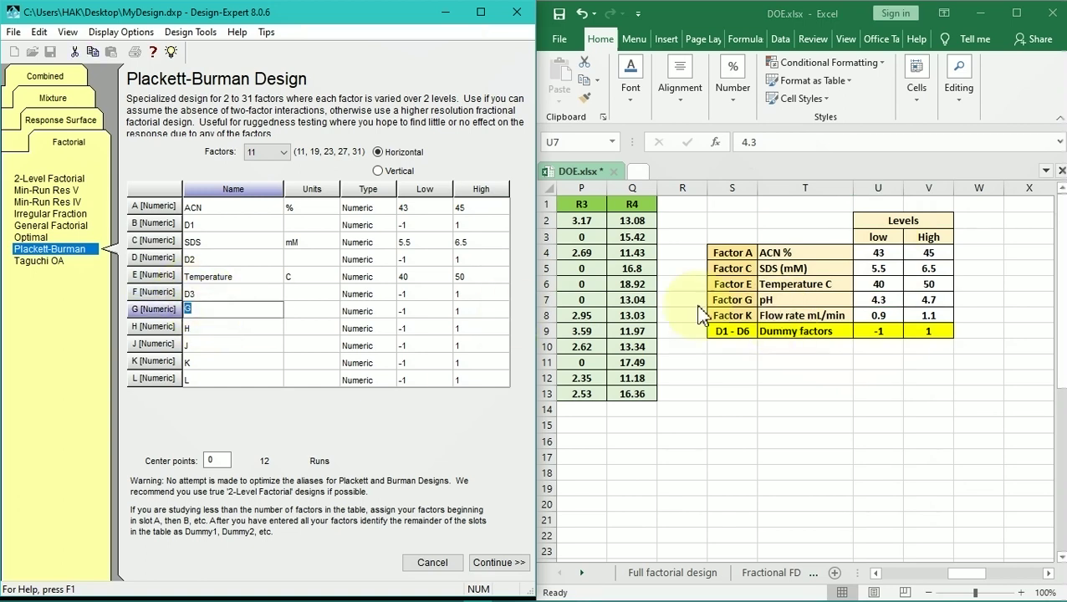
type("p")
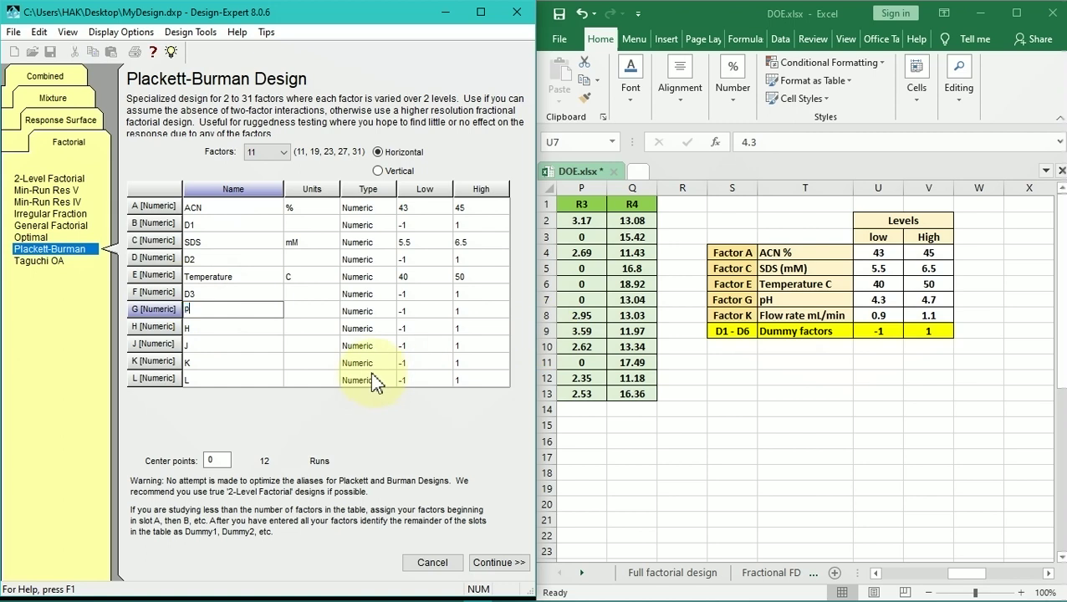
type("H")
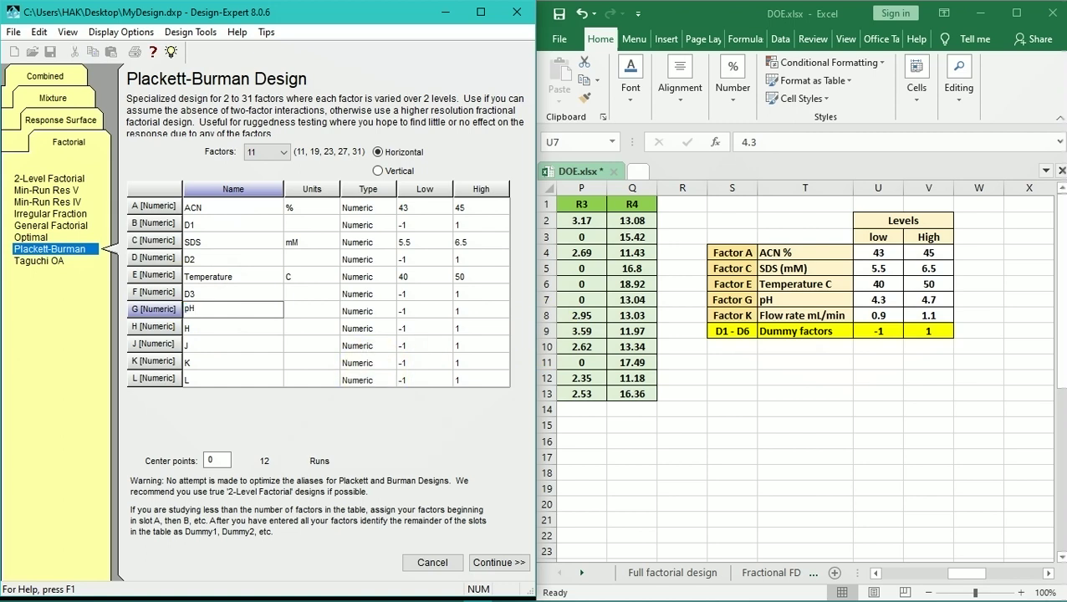
Set the pH factor's low level to 4.3 and its high level to 4.7
left_click(417, 311)
left_click(418, 310)
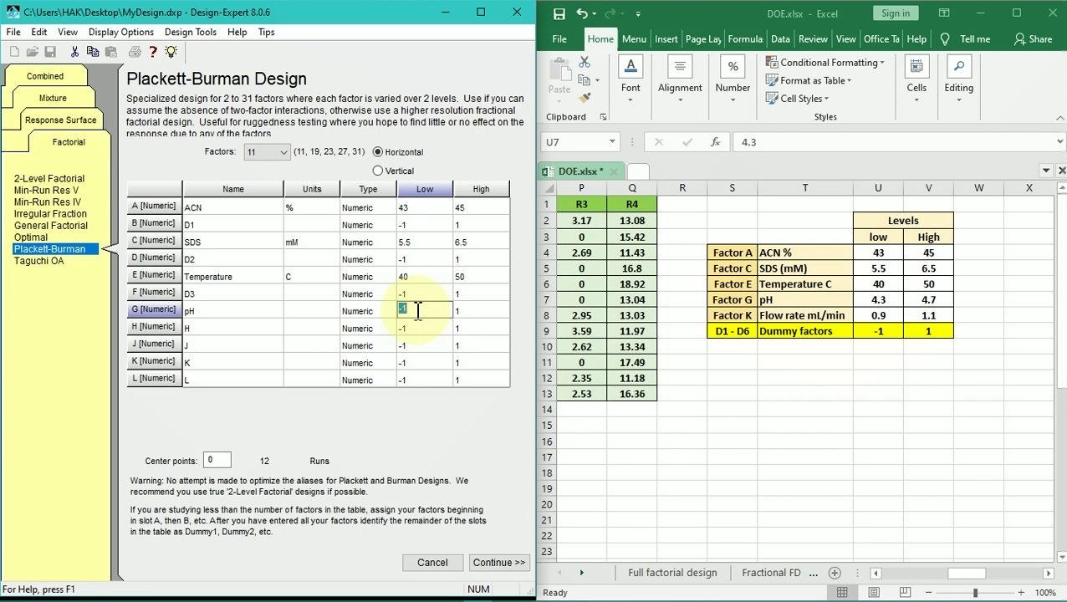
type("4.3")
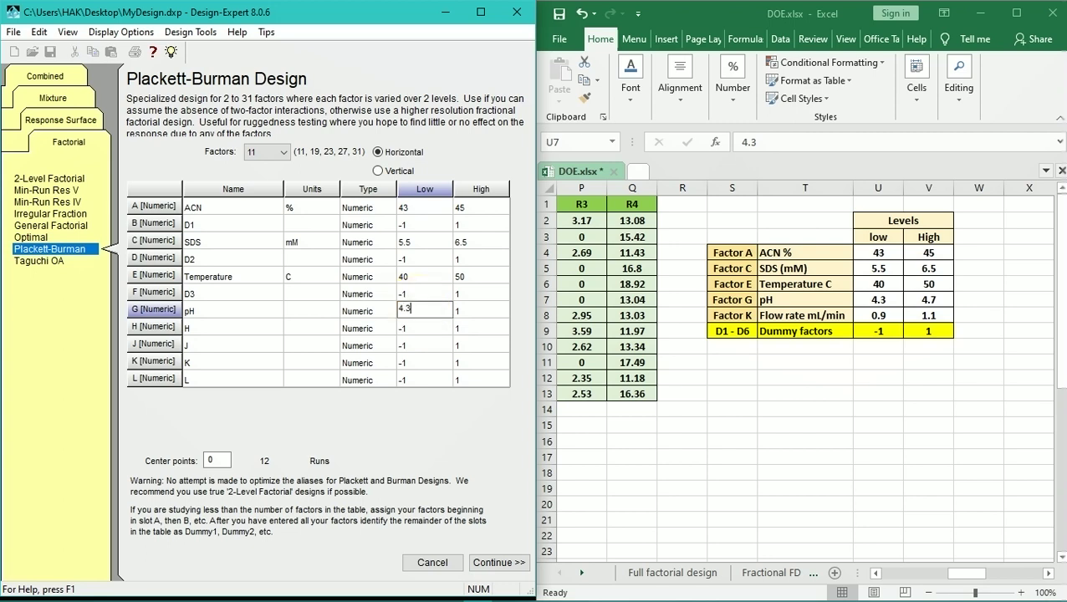
key("Tab")
type("4")
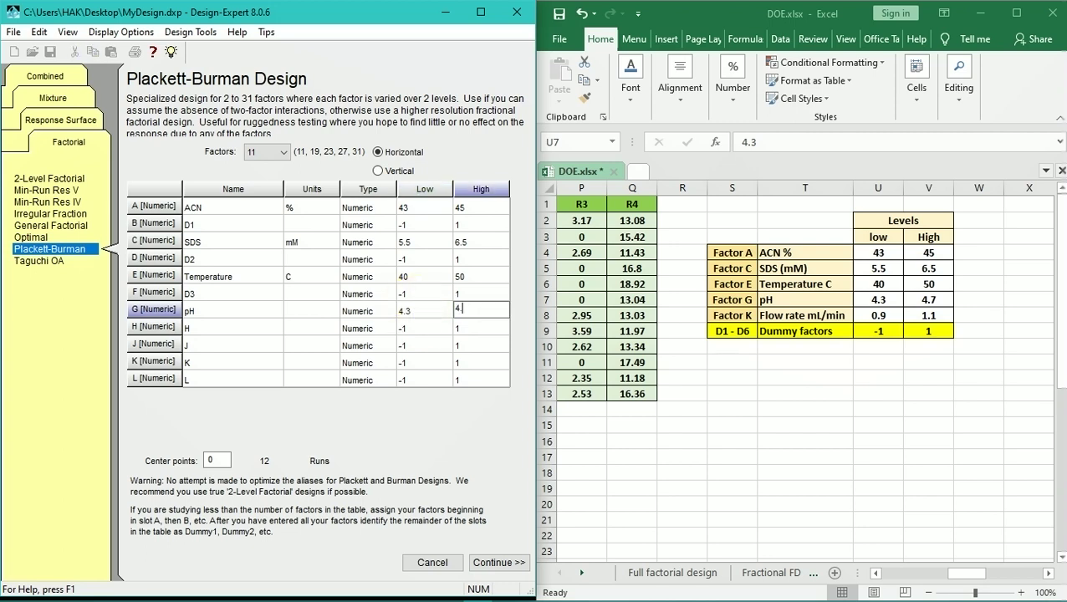
Name factor H D4 and factor J D5 as the next dummy factors
left_click(209, 328)
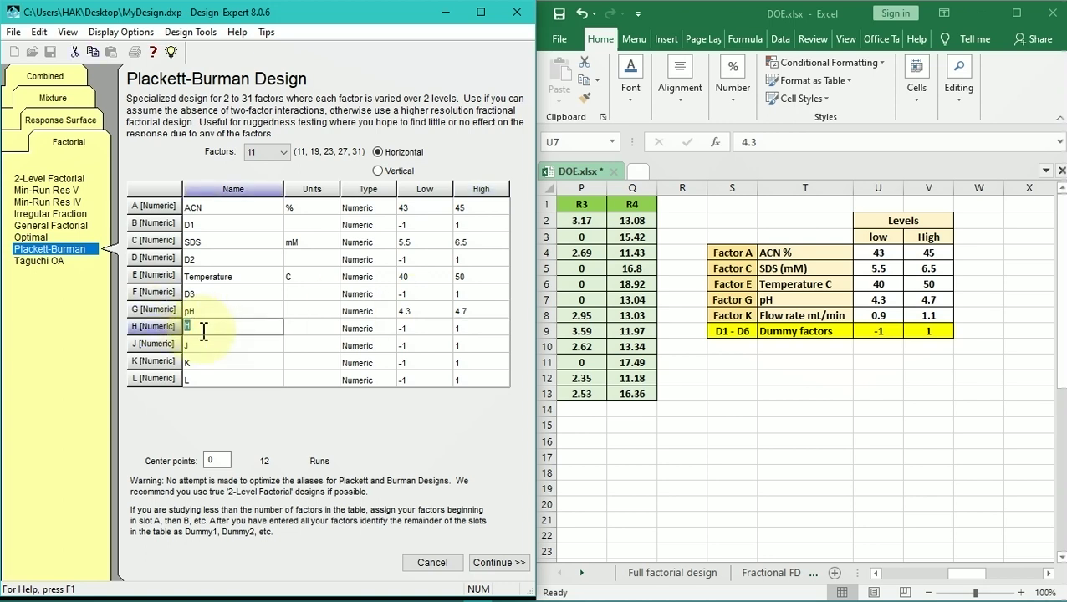
type("D4")
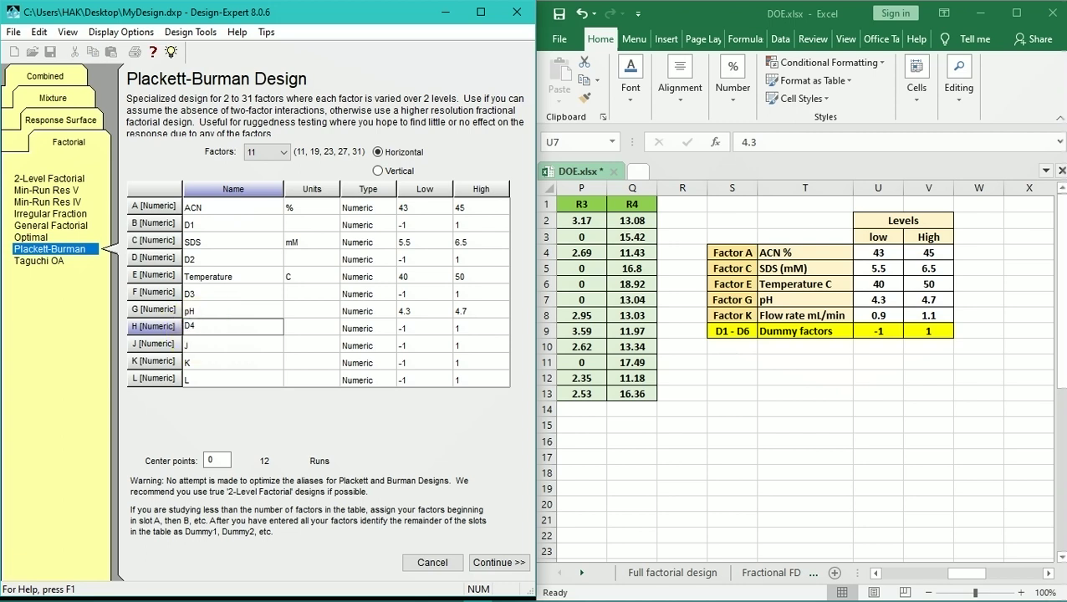
left_click(208, 346)
type("D5")
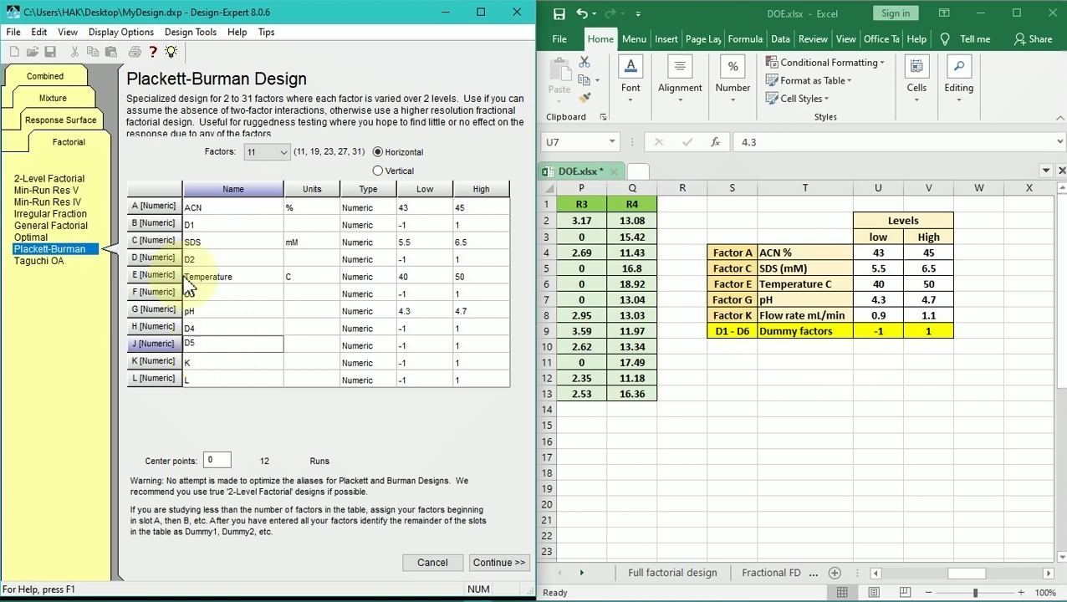
Name factor K Flow rate with units of mL/minute, and name factor L D6
left_click(224, 361)
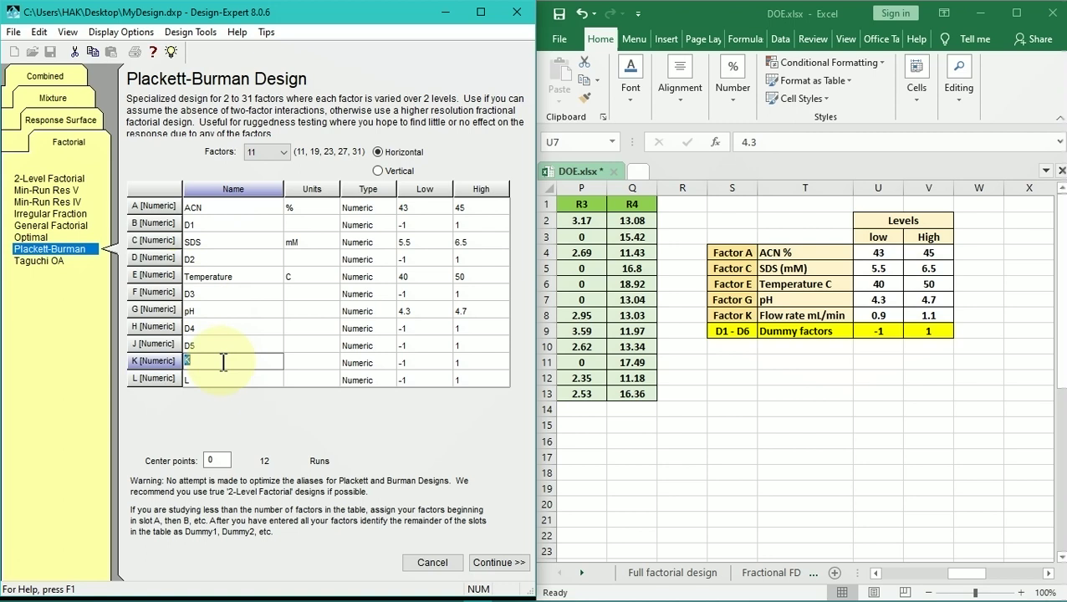
type("Flow rate")
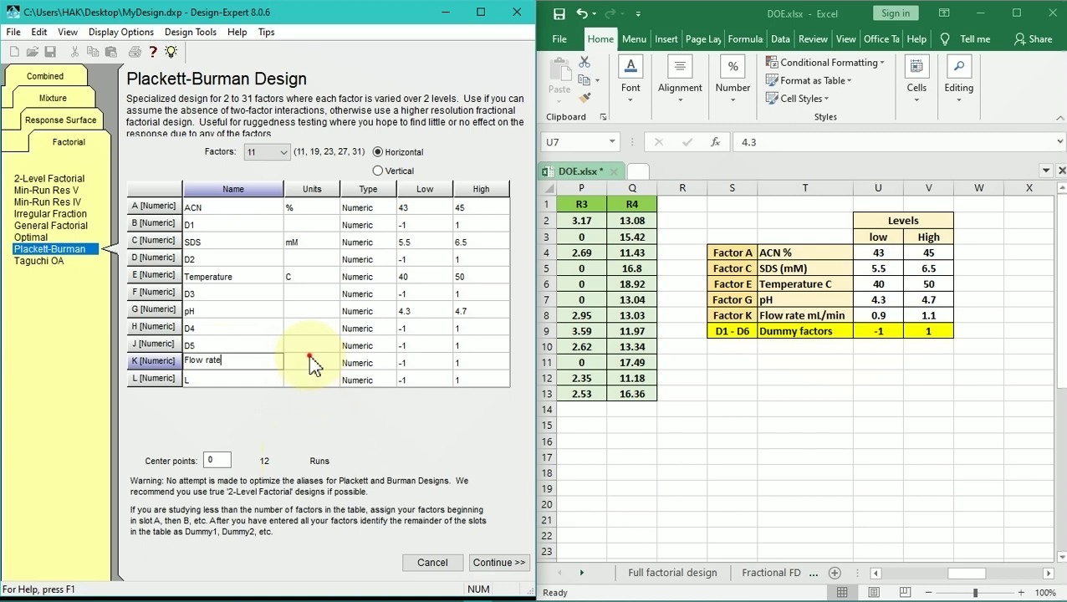
left_click(310, 356)
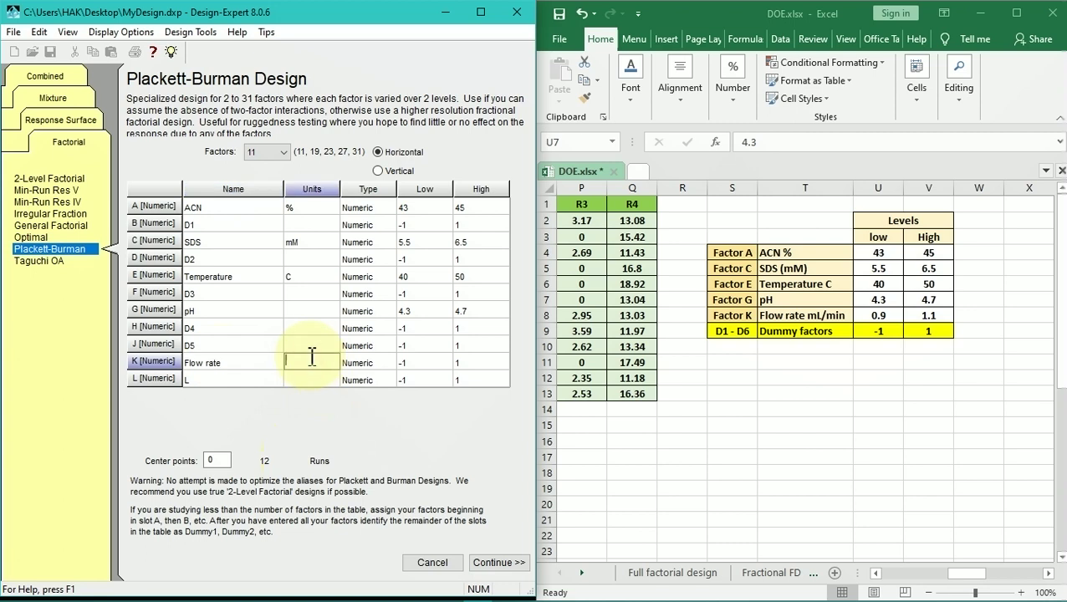
type("mL/minute")
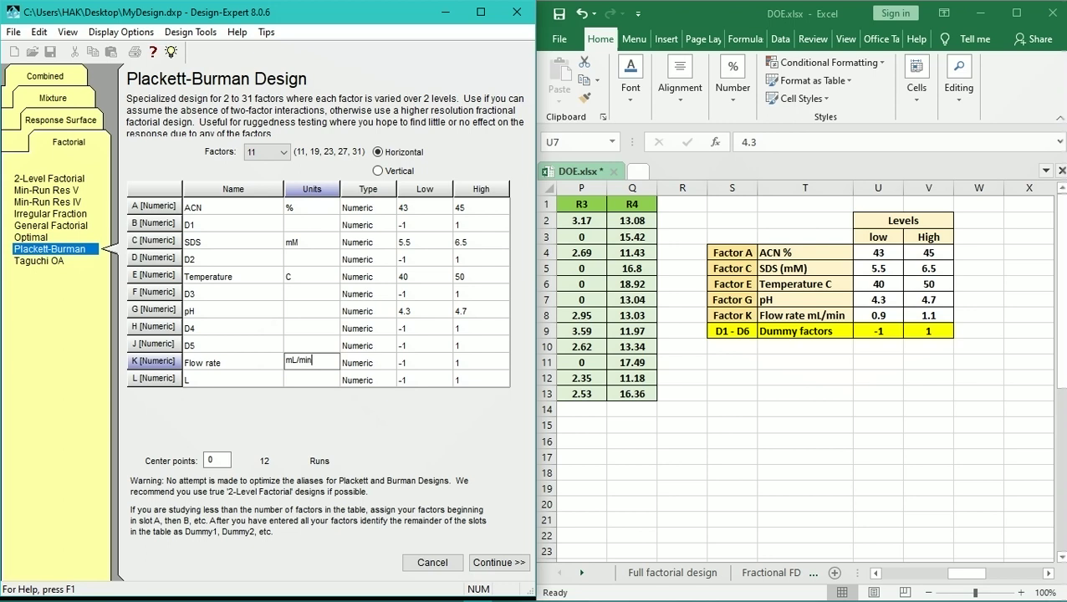
left_click(236, 379)
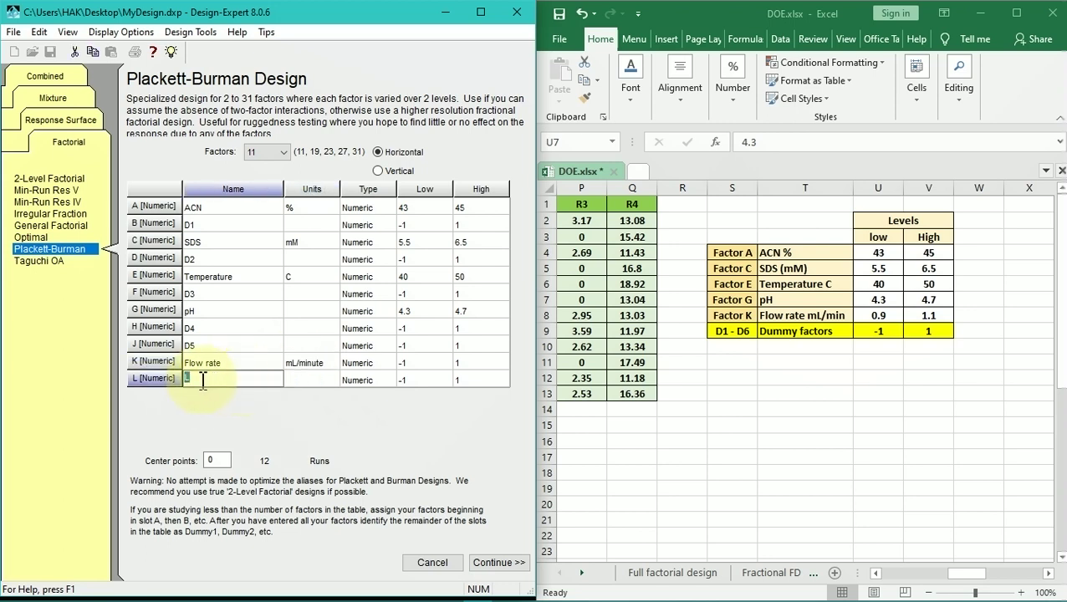
type("D6")
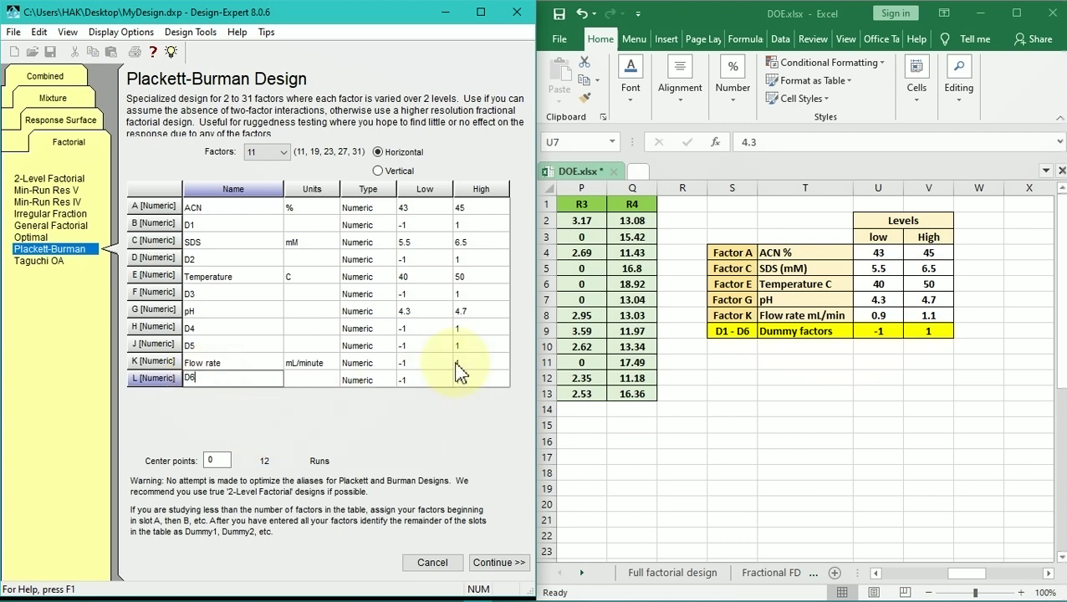
Set the Flow rate factor's low level to 0.9 and high level to 1.1, and proceed to the design's alias evaluation
left_click(426, 363)
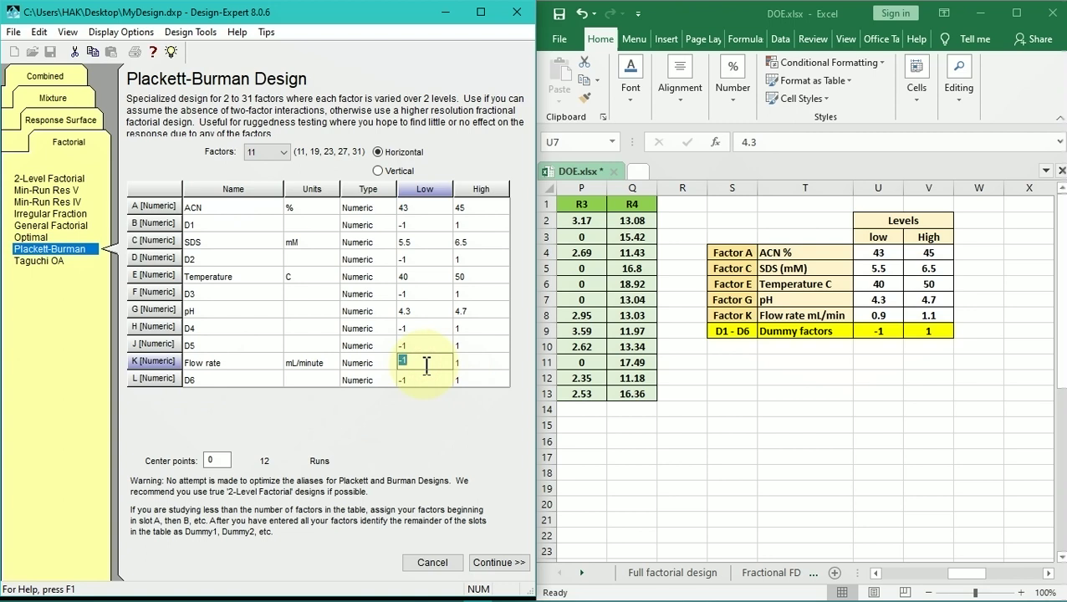
type("0.9")
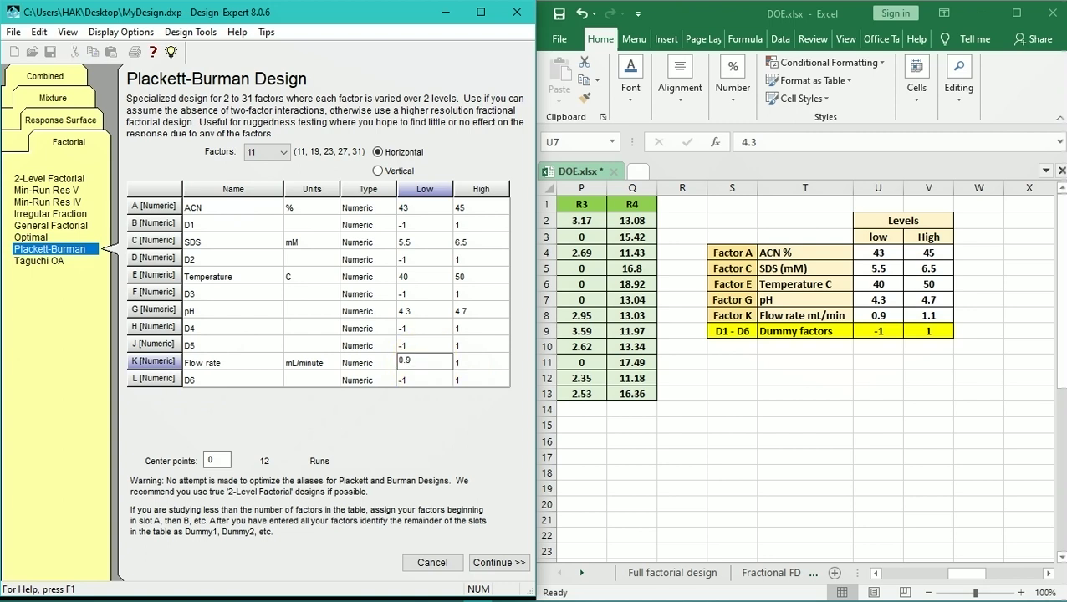
key("Tab")
type("1.")
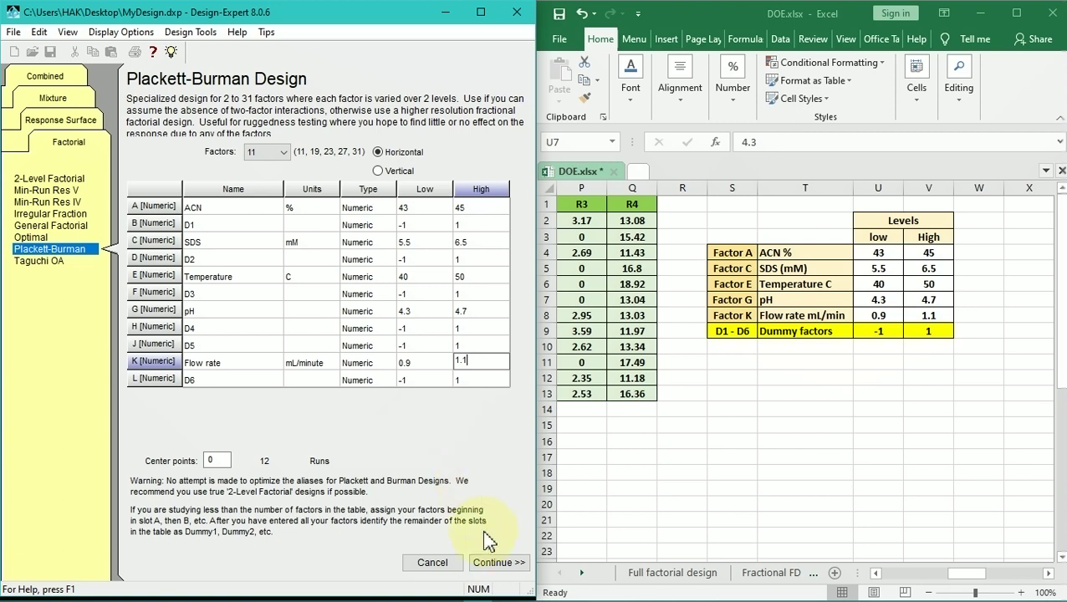
left_click(493, 563)
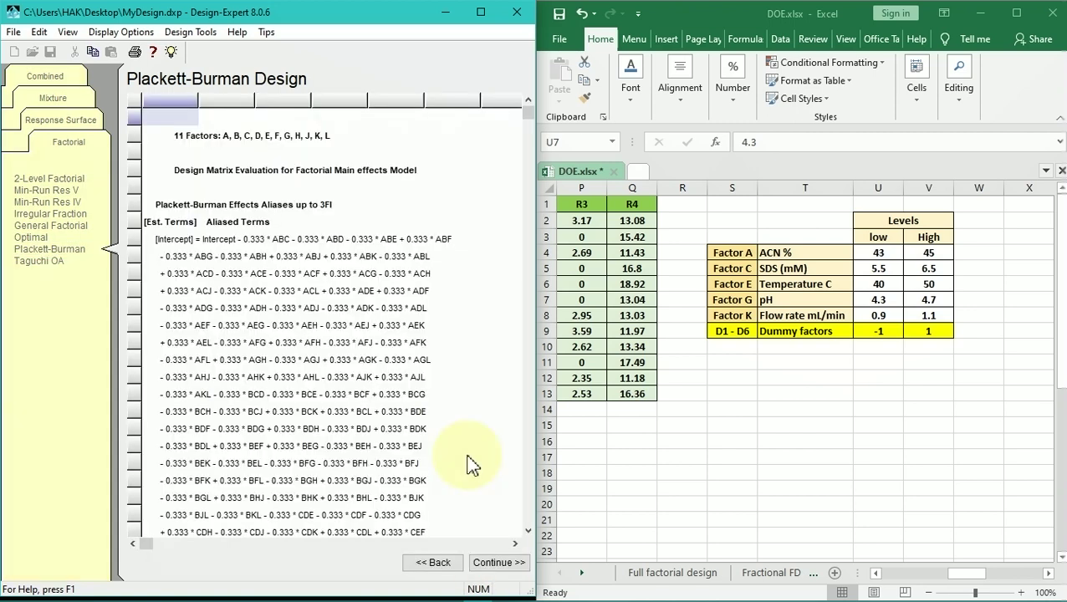
Look through the Plackett–Burman effects alias list and proceed to the response settings
scroll(470, 465, "down", 4)
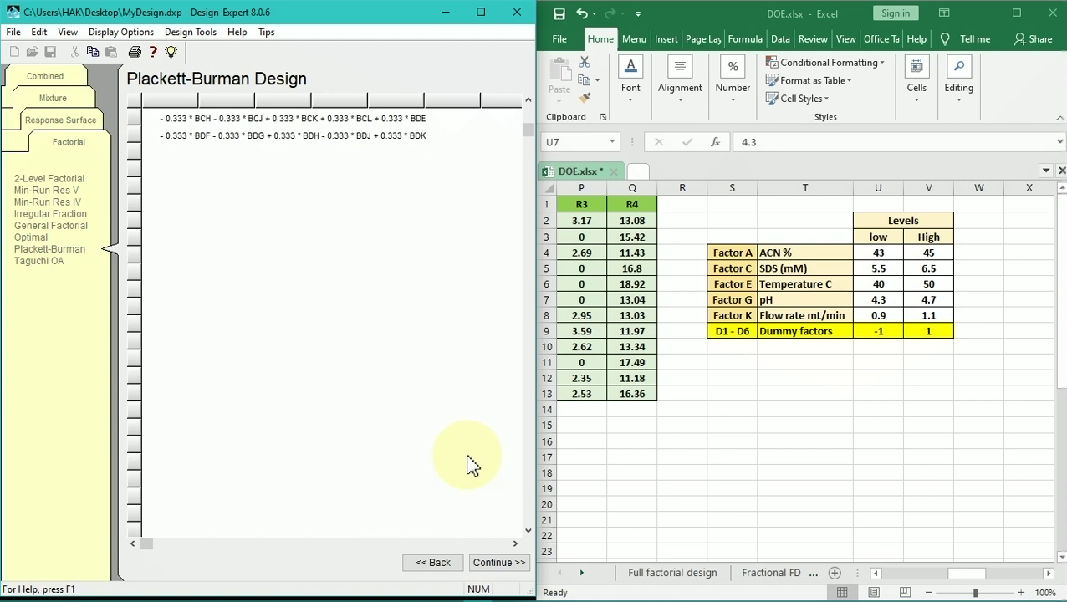
scroll(471, 464, "up", 5)
left_click(501, 564)
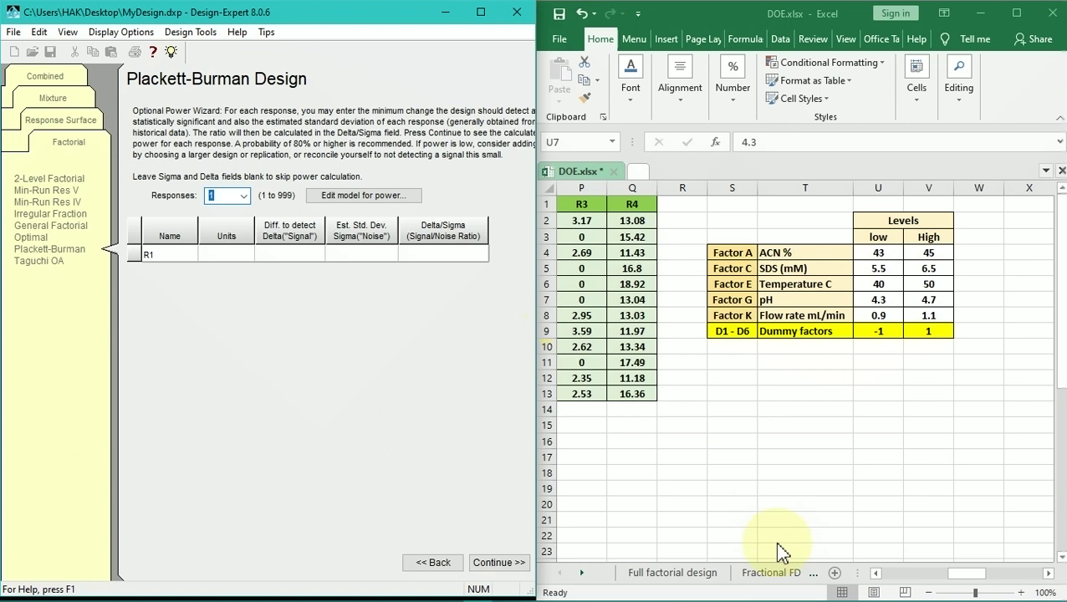
Set the number of responses to 4 to match R1–R4 in the workbook, and generate the design
left_click(878, 575)
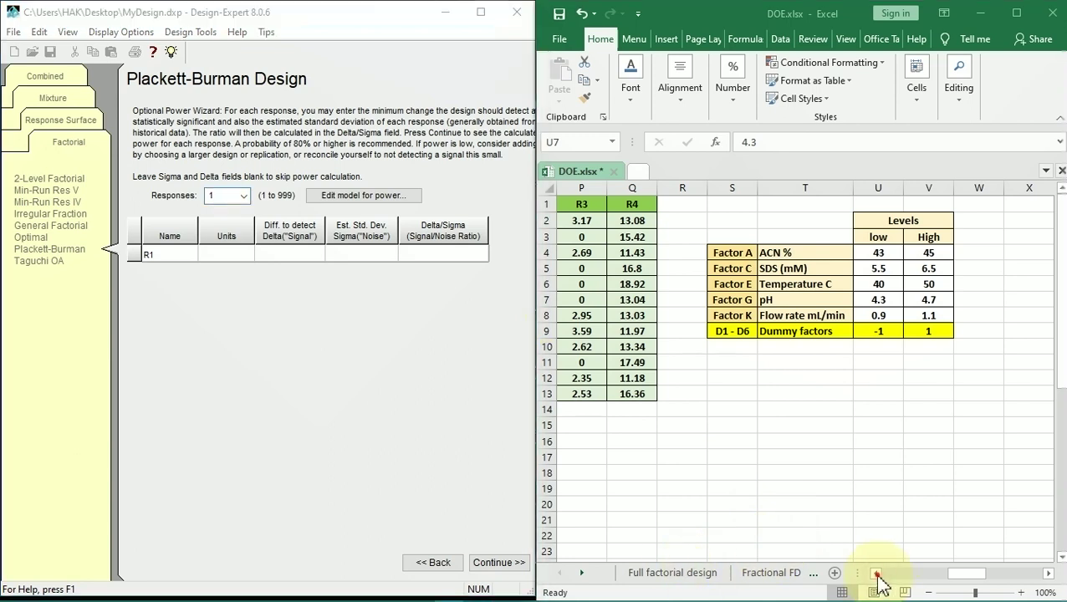
scroll(878, 576, "left", 3)
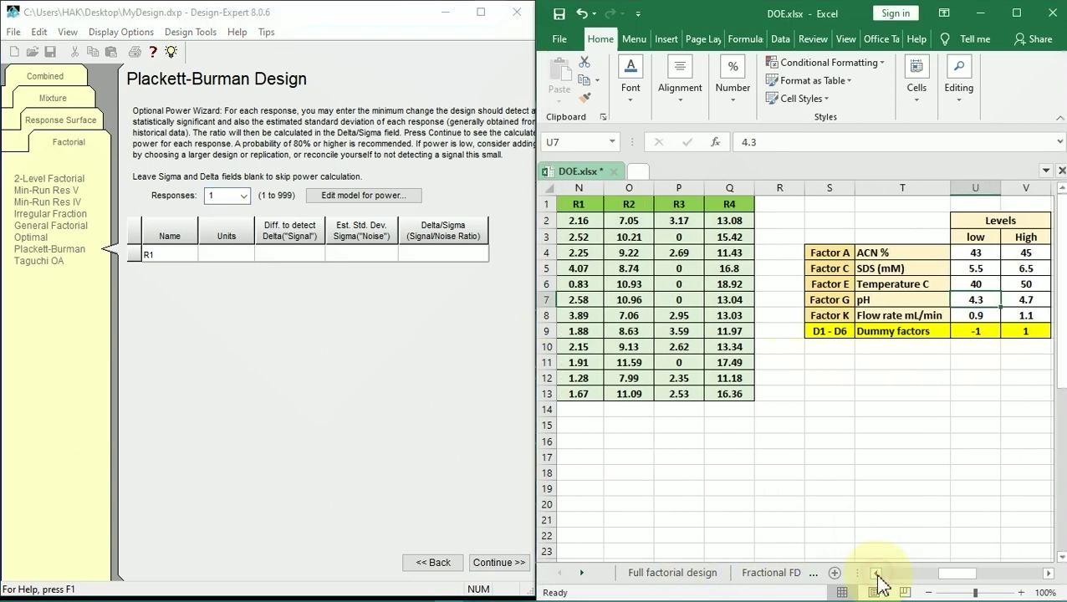
left_click(242, 196)
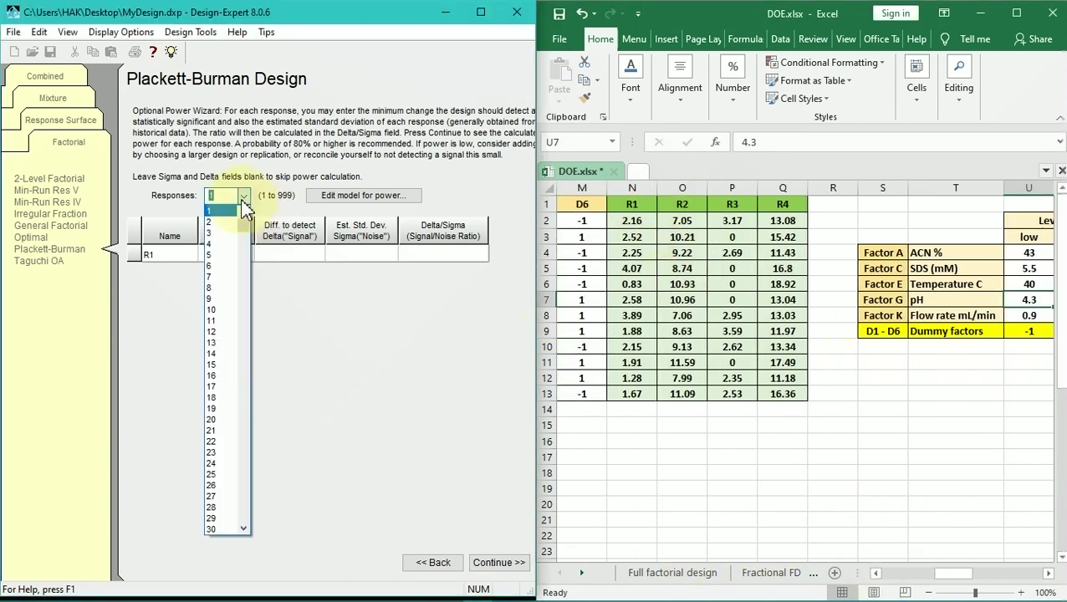
left_click(221, 243)
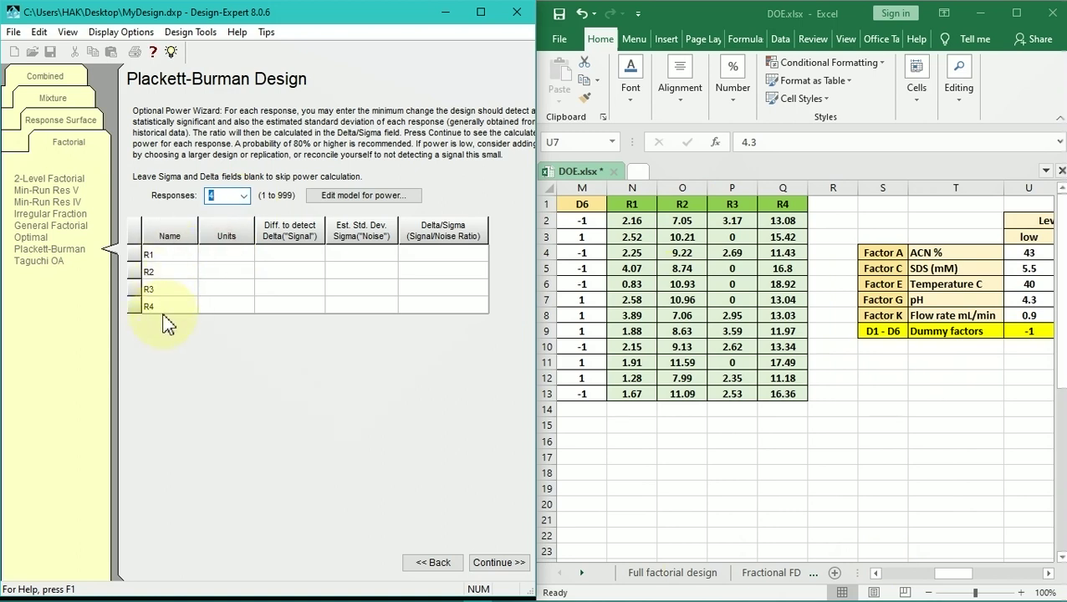
left_click(487, 562)
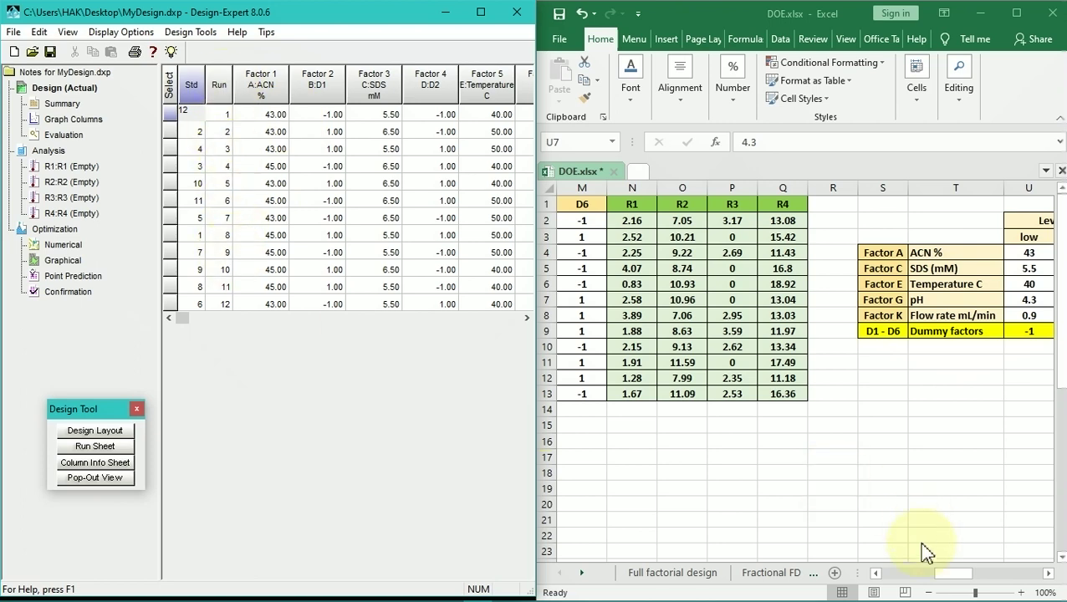
Check the Std column in the Excel workbook and sort the Design-Expert runs by standard order to match it
left_click(899, 576)
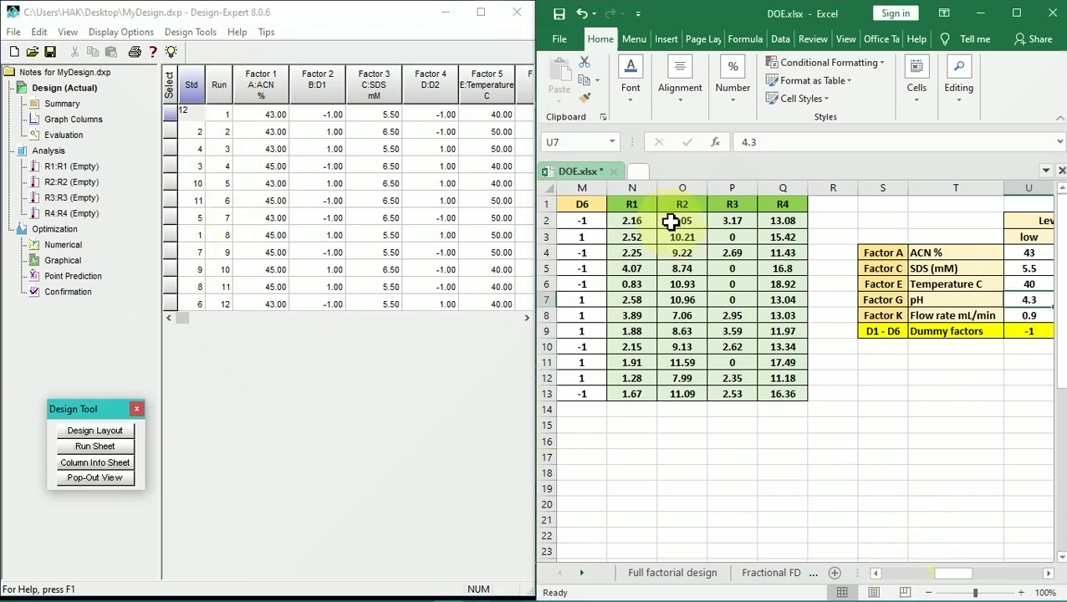
left_click(888, 575)
left_click(888, 575)
left_click_drag(591, 219, 576, 393)
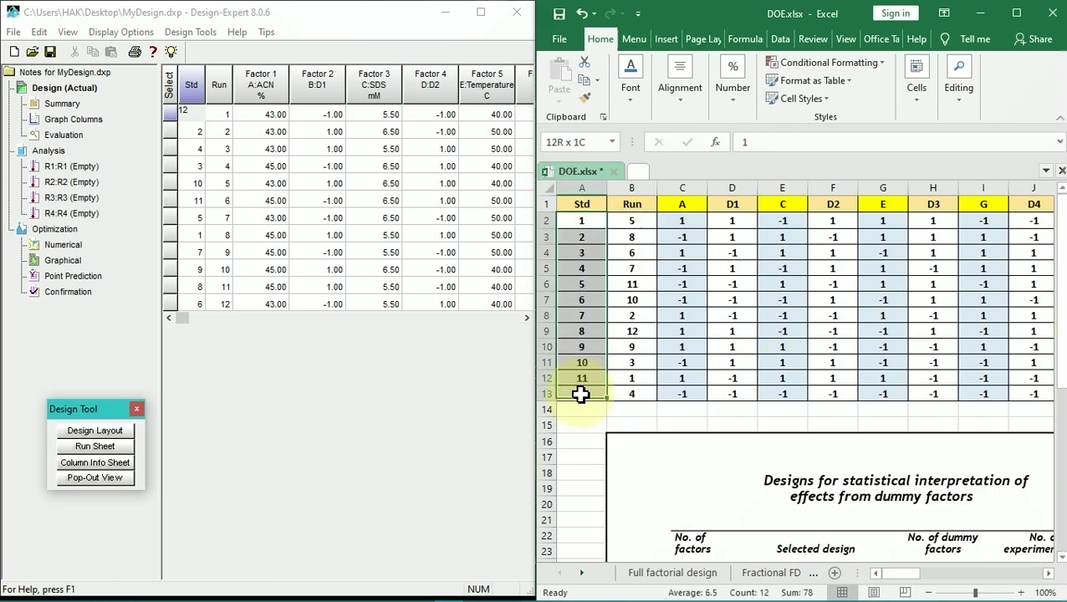
left_click(1021, 574)
left_click(1021, 573)
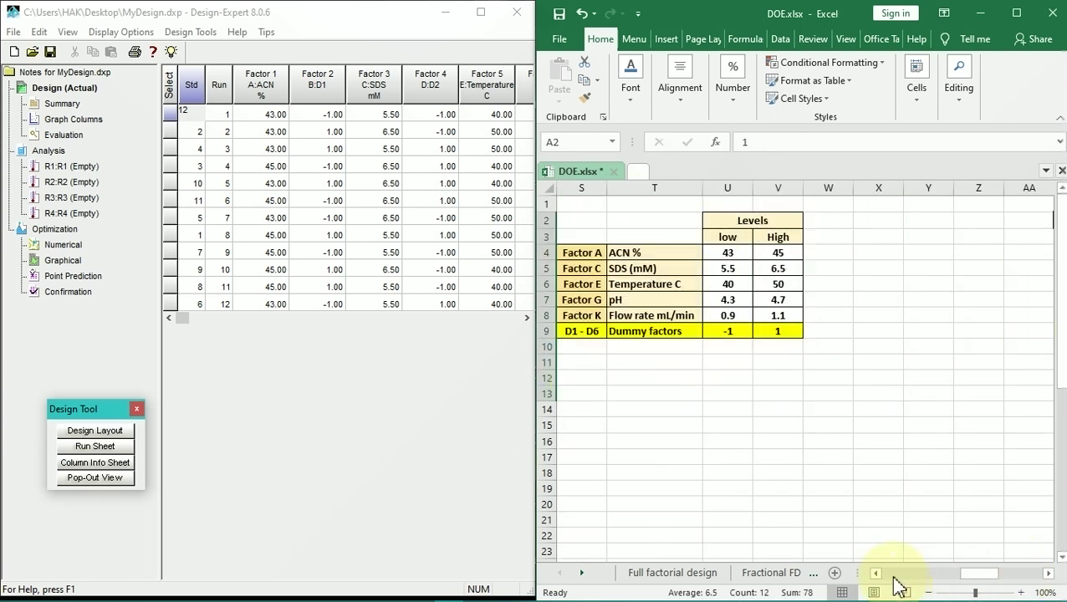
left_click(896, 575)
right_click(191, 84)
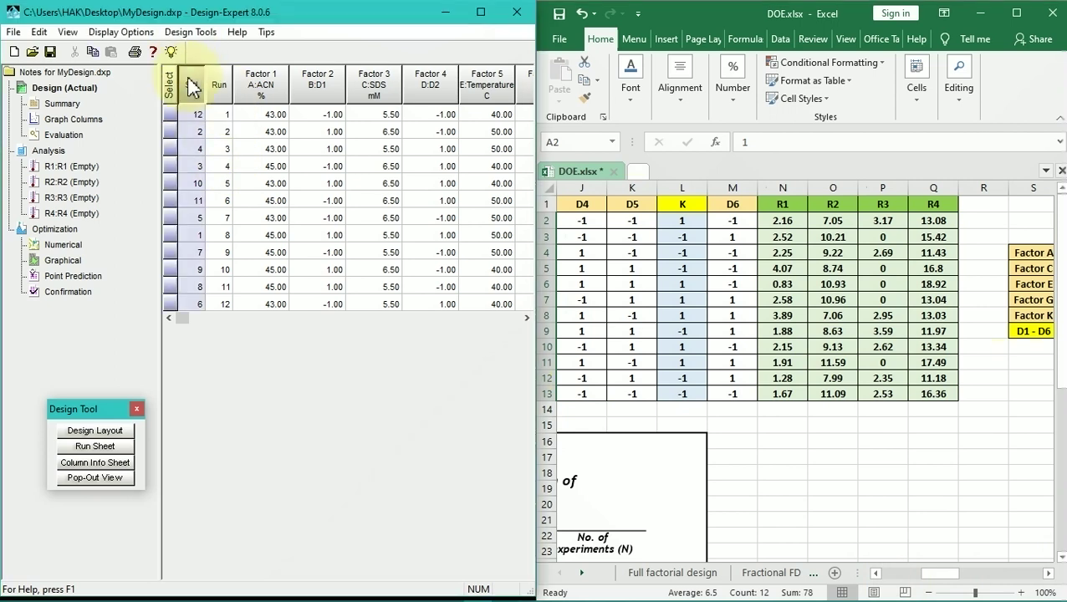
left_click(199, 87)
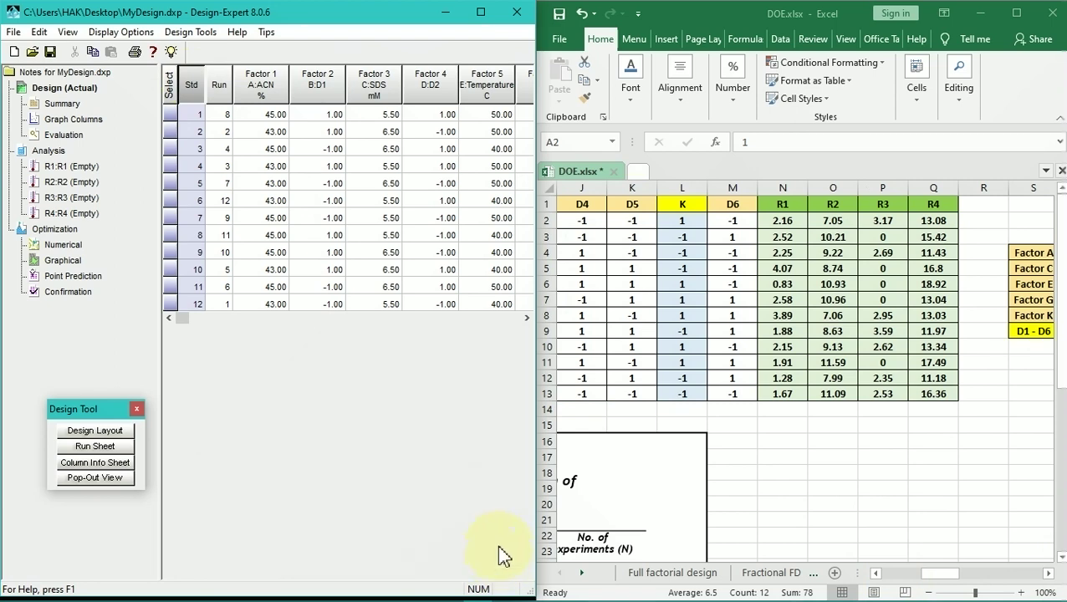
Bring the empty response columns into view and copy the R1–R4 values in N2:Q13 of the Excel workbook
left_click(525, 318)
left_click(525, 319)
left_click(525, 319)
left_click(525, 319)
left_click(525, 319)
left_click(525, 319)
left_click(525, 319)
left_click(525, 320)
left_click(525, 319)
left_click(525, 319)
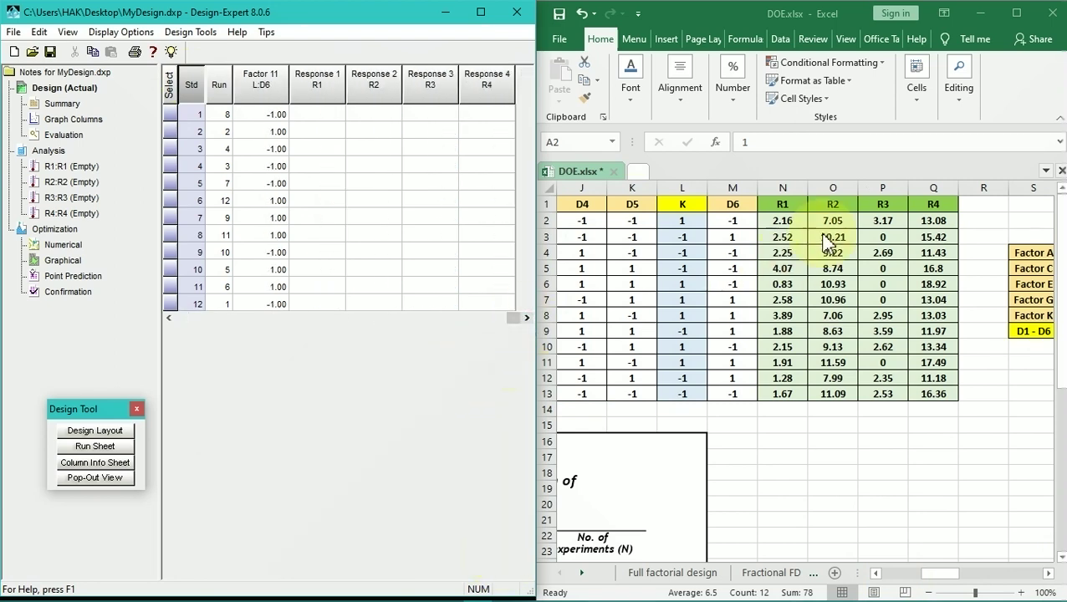
left_click_drag(791, 218, 937, 393)
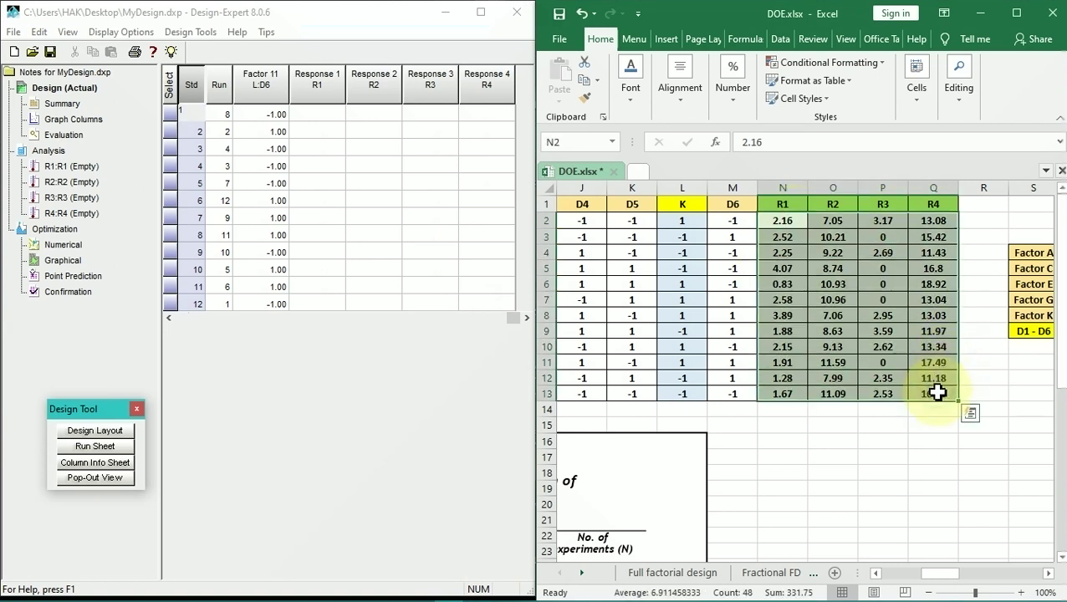
right_click(936, 391)
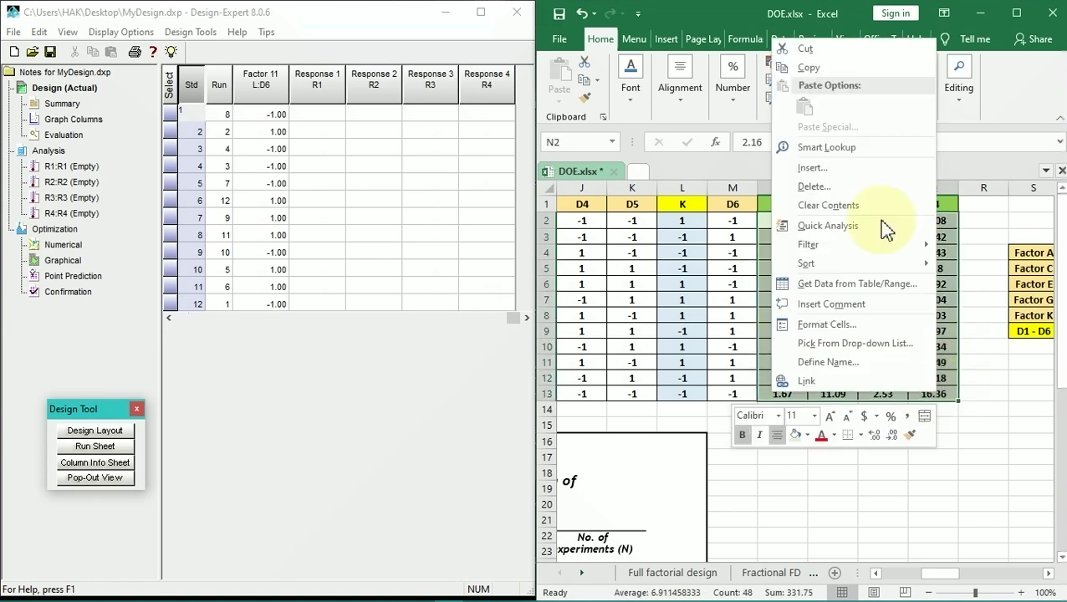
left_click(844, 70)
Paste the copied values into the Response 1 to Response 4 columns for all 12 runs in Design-Expert
left_click(330, 114)
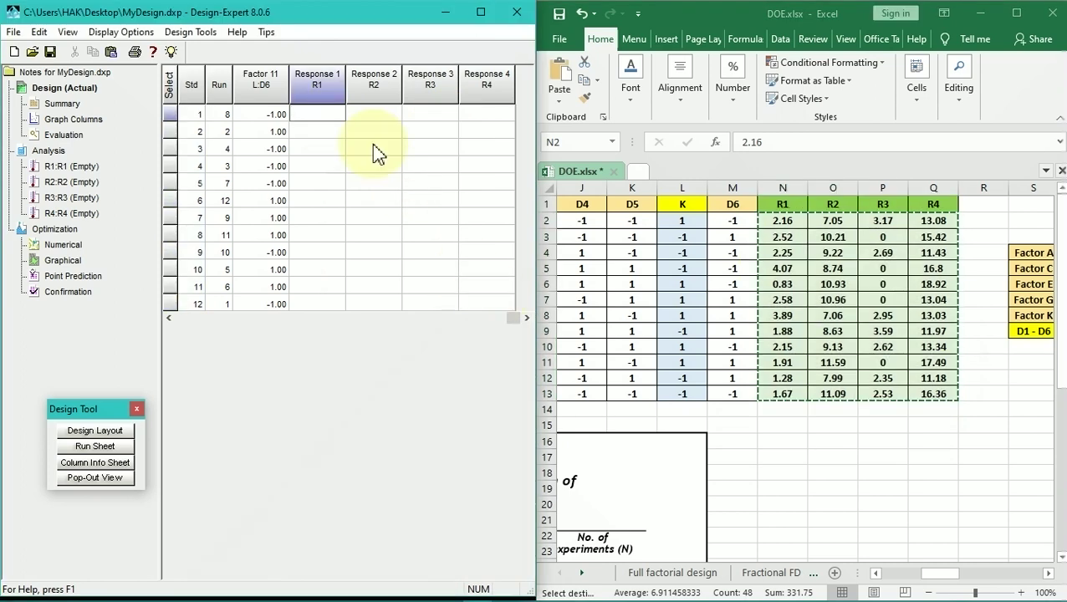
left_click(317, 79)
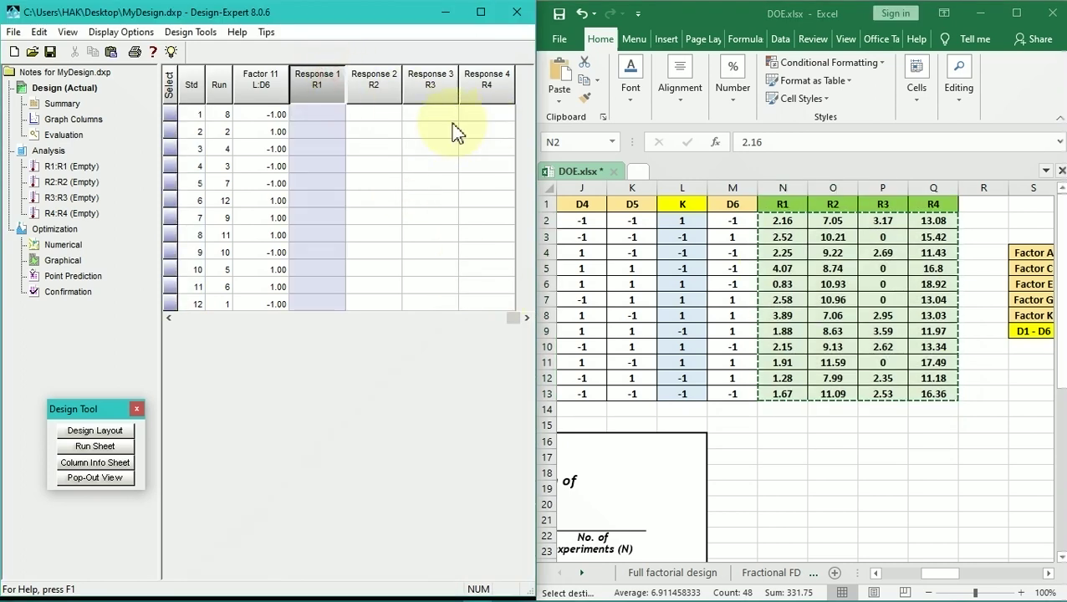
left_click(331, 117)
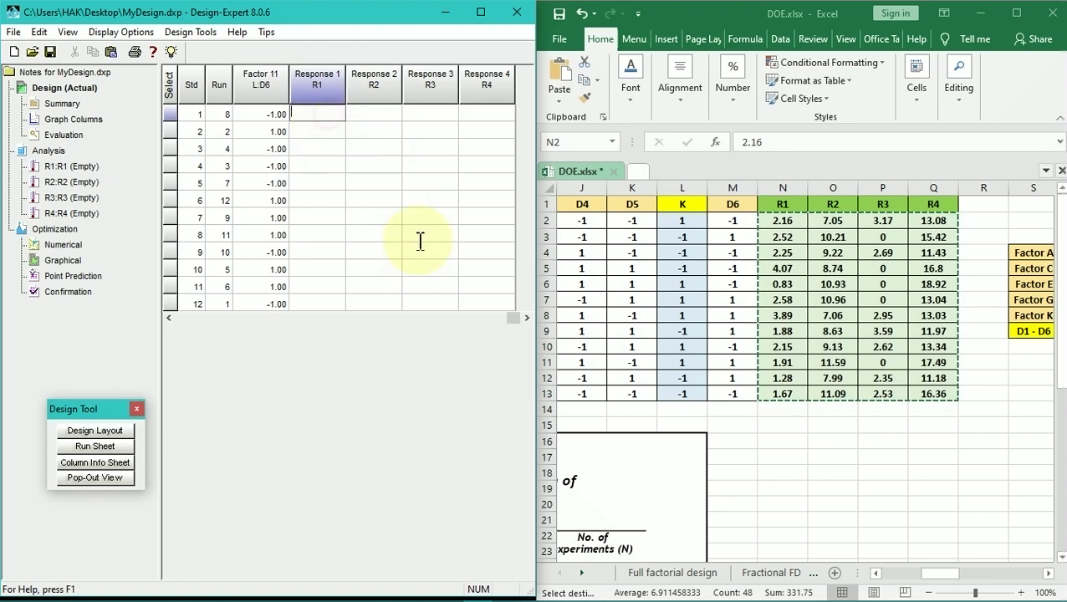
left_click_drag(318, 122, 486, 301)
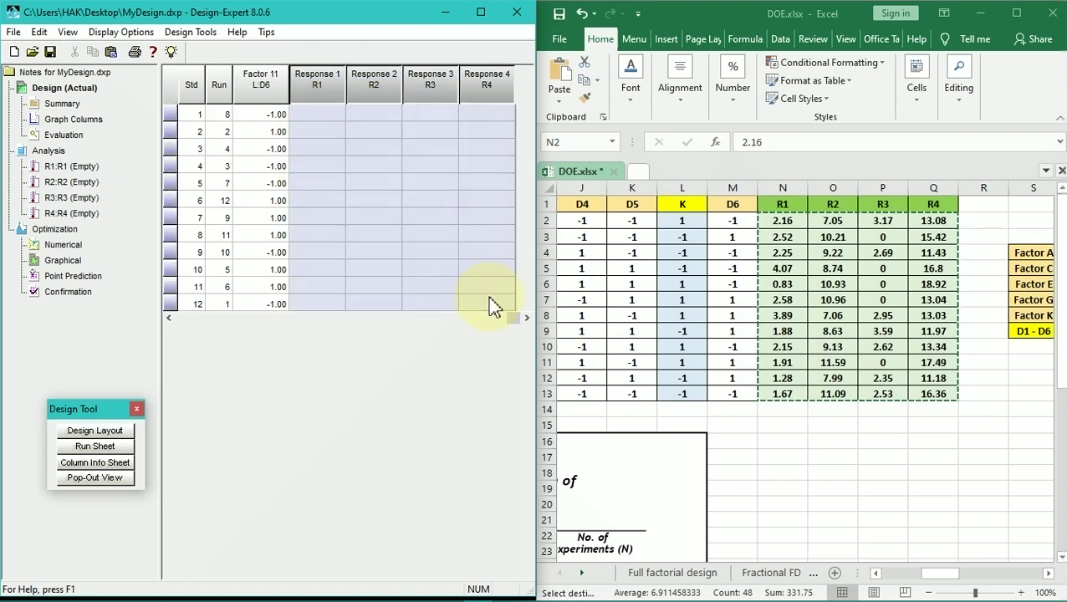
right_click(316, 113)
left_click(344, 176)
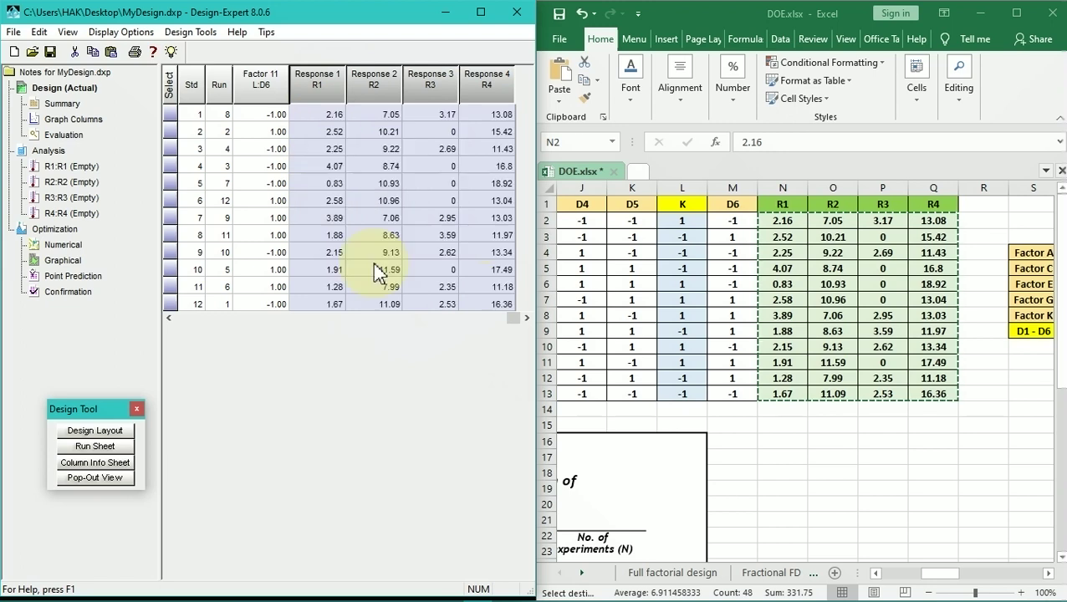
left_click(864, 335)
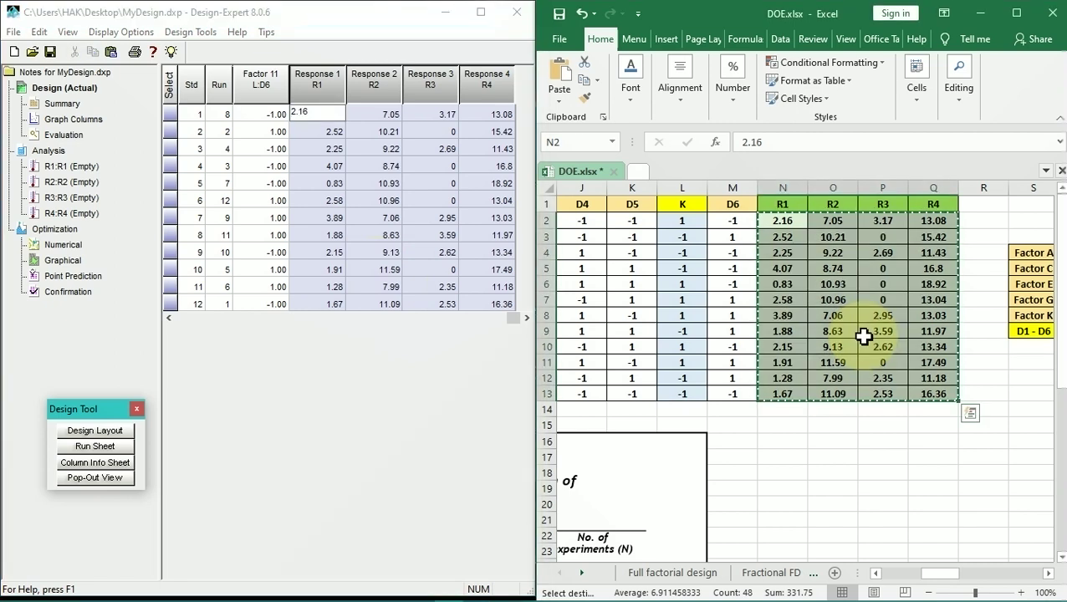
left_click(864, 336)
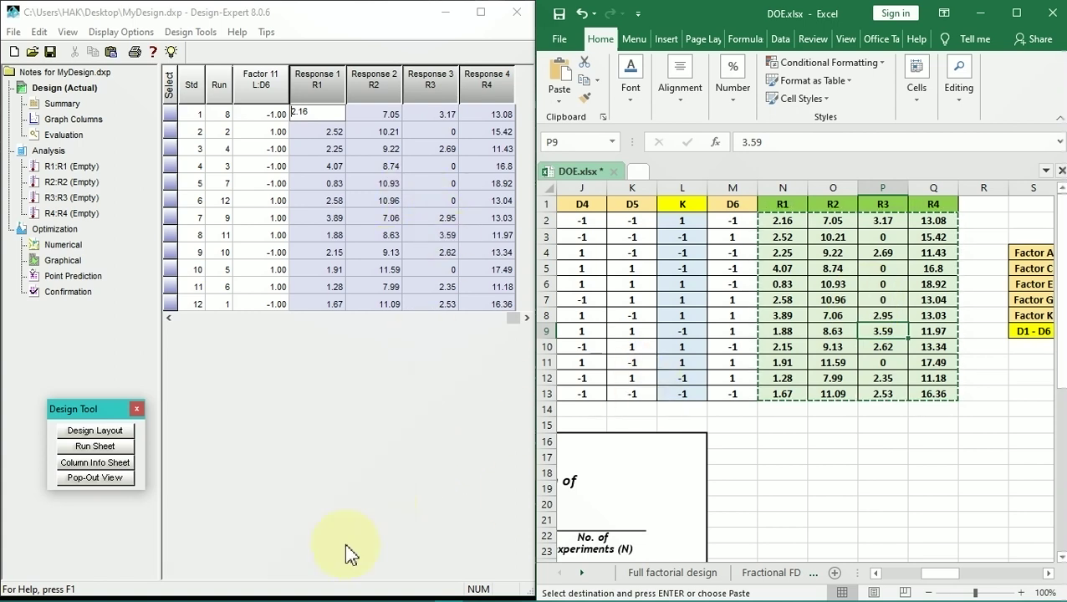
Switch the display of the design's process factors from actual to coded values
left_click(187, 319)
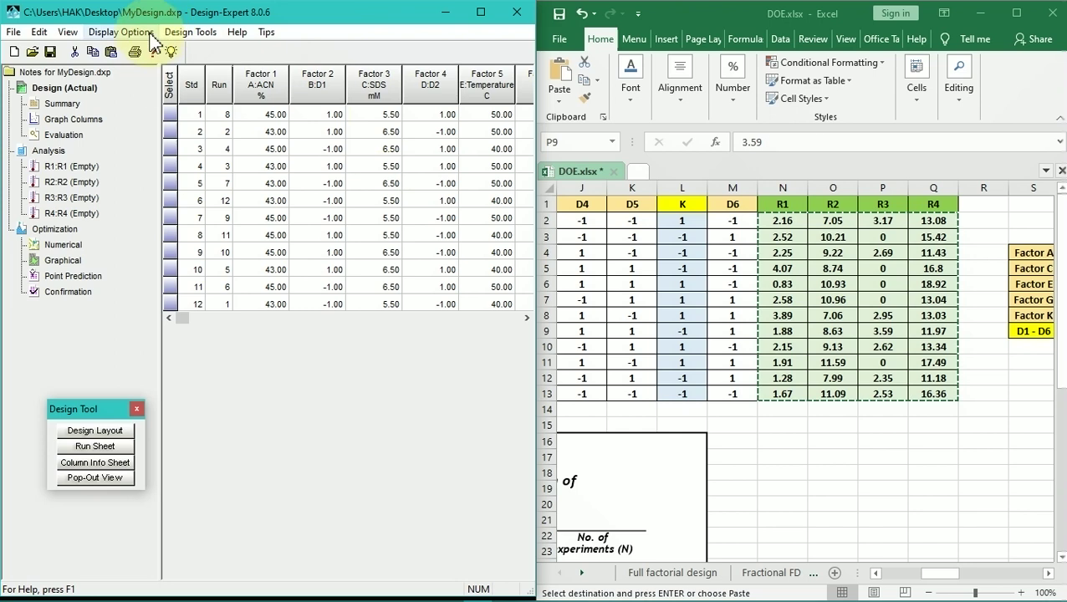
left_click(121, 32)
mouse_move(162, 55)
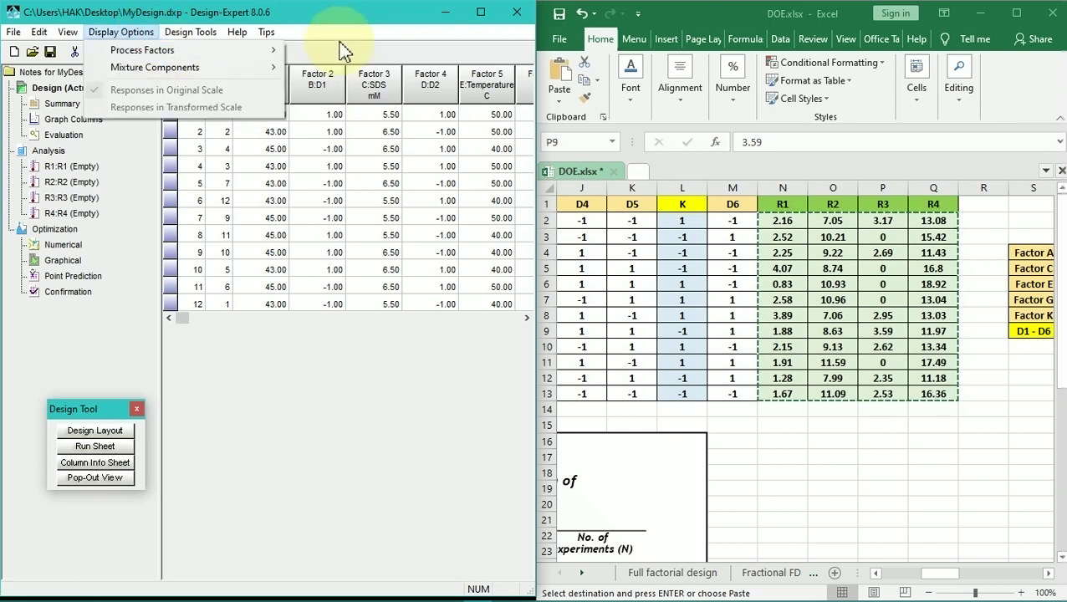
left_click(322, 70)
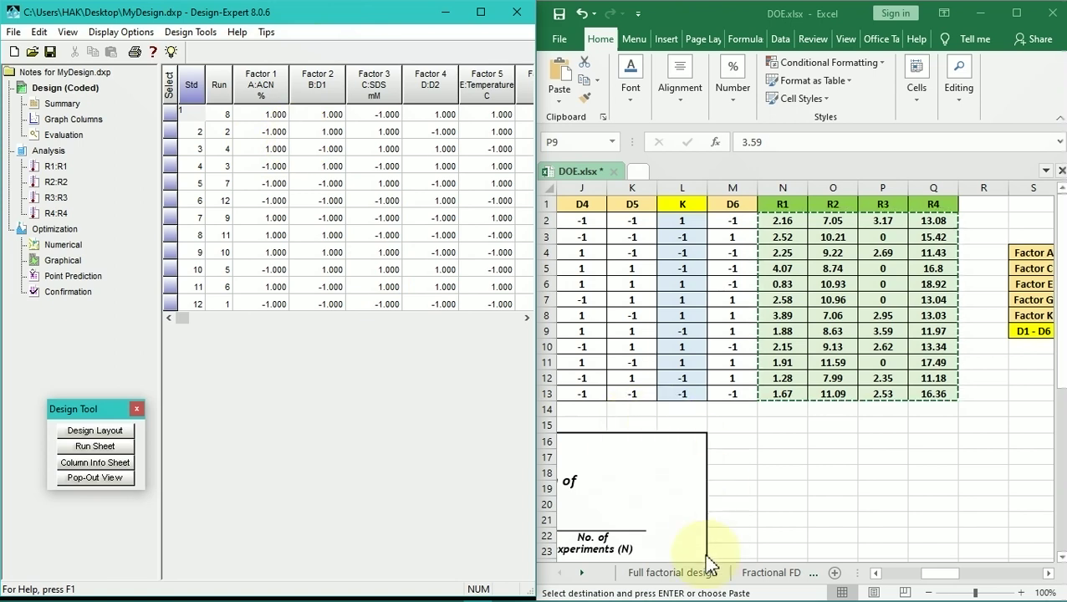
Compare the coded design with the workbook's matrix, and maximize Design-Expert to view all factors and responses
left_click(905, 573)
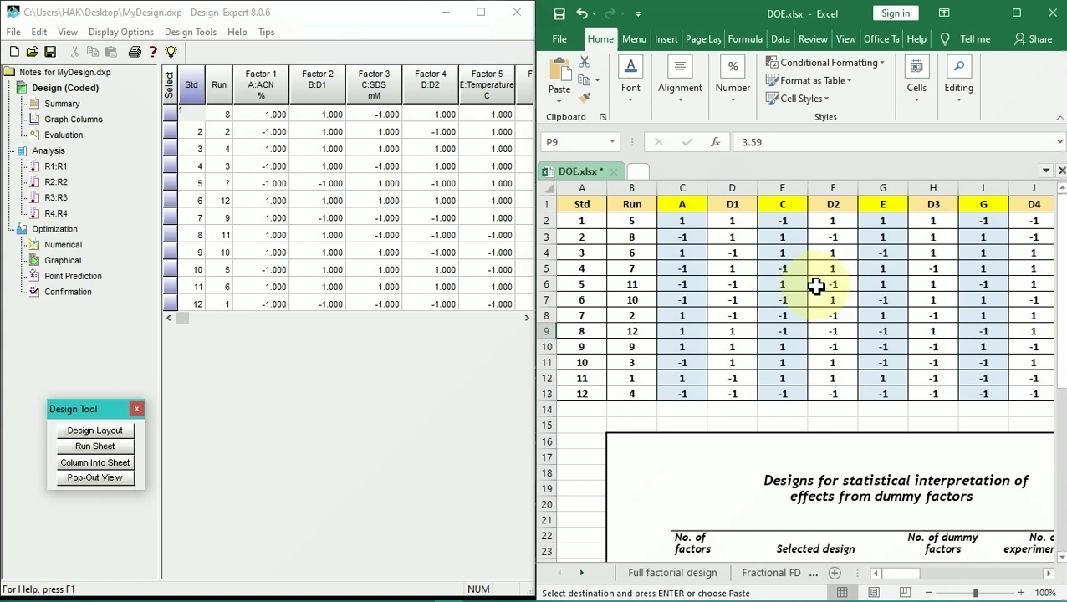
left_click(1028, 576)
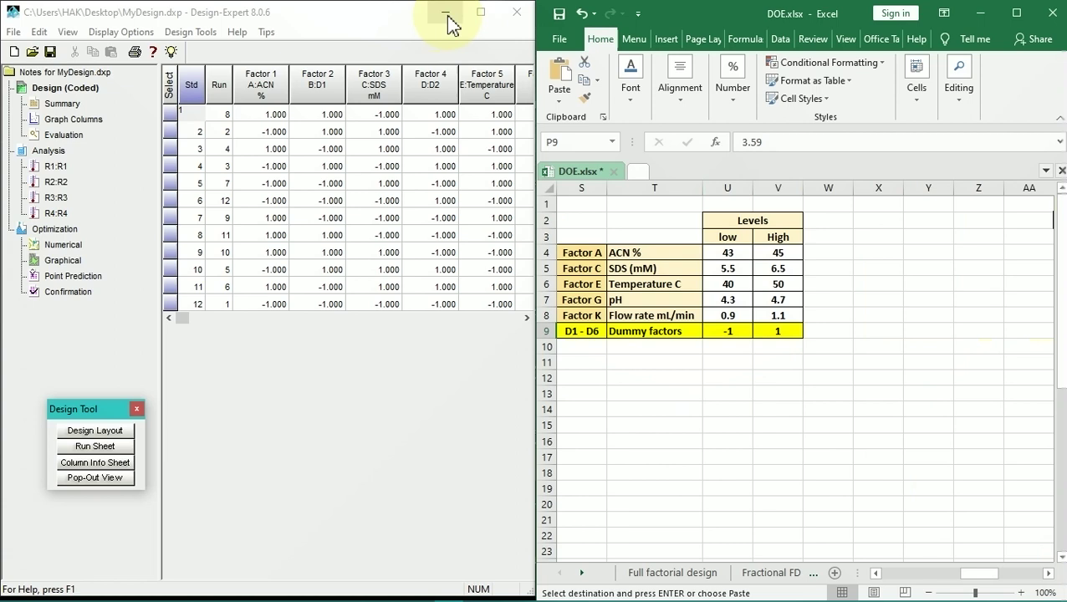
left_click(481, 14)
left_click(854, 472)
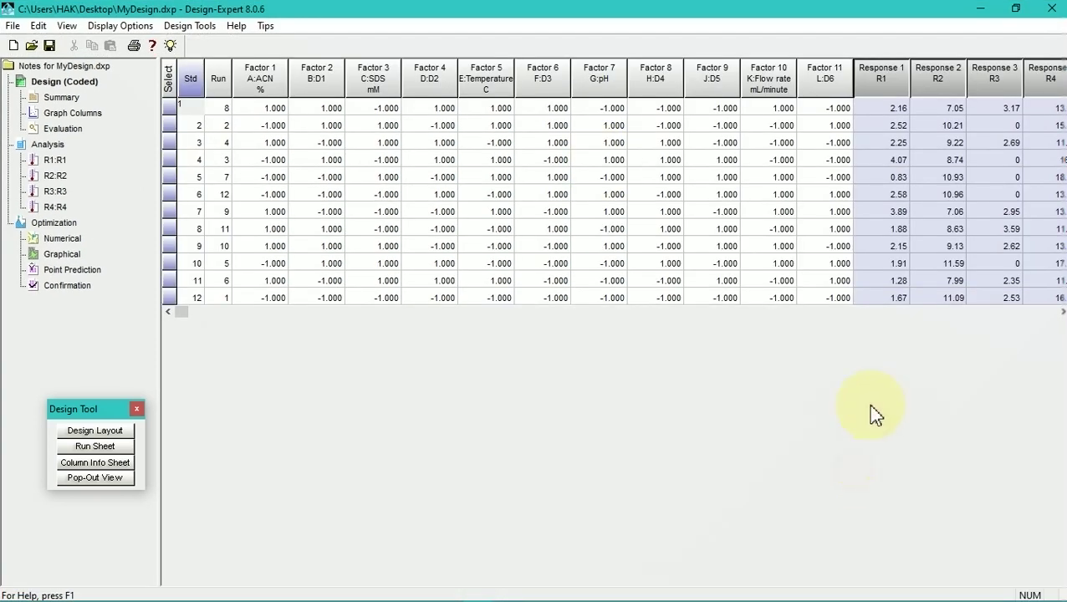
left_click(924, 297)
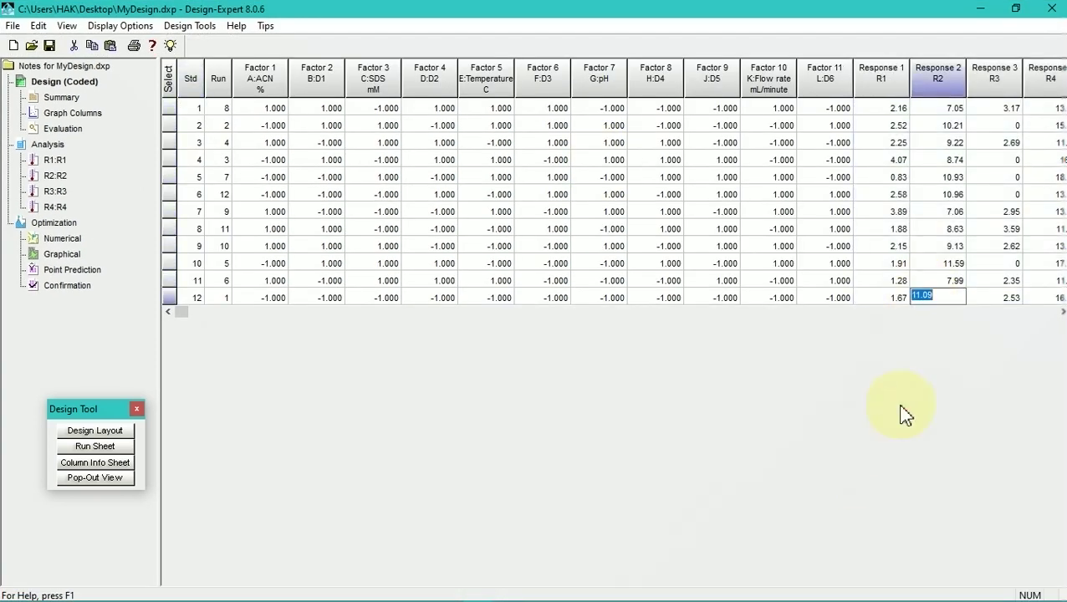
left_click(760, 349)
Open the Effects List for response R1 without a transformation and examine the standardized effects of the factors
left_click(57, 162)
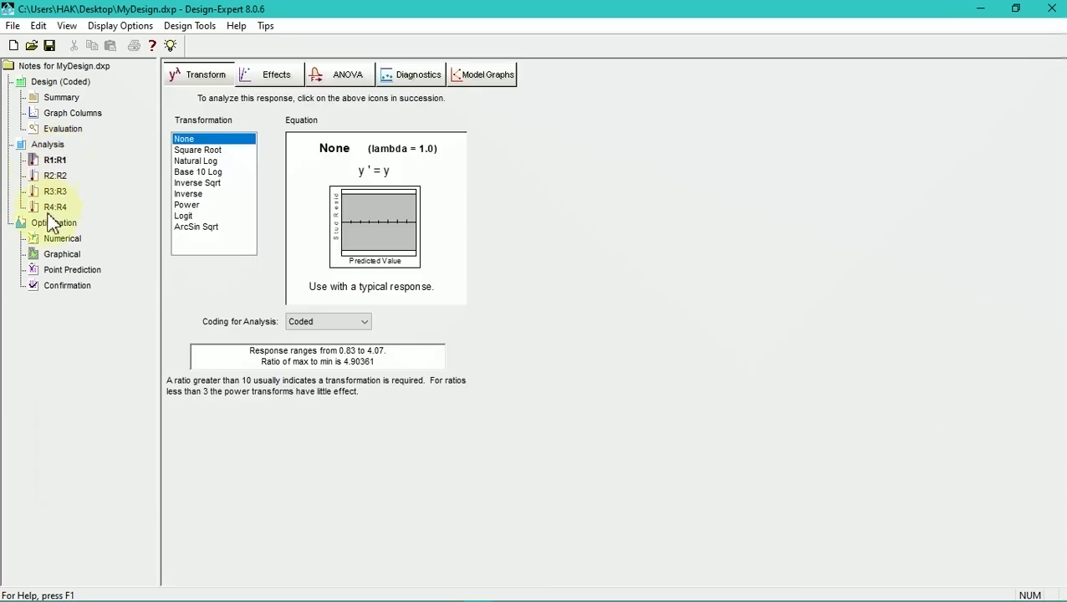
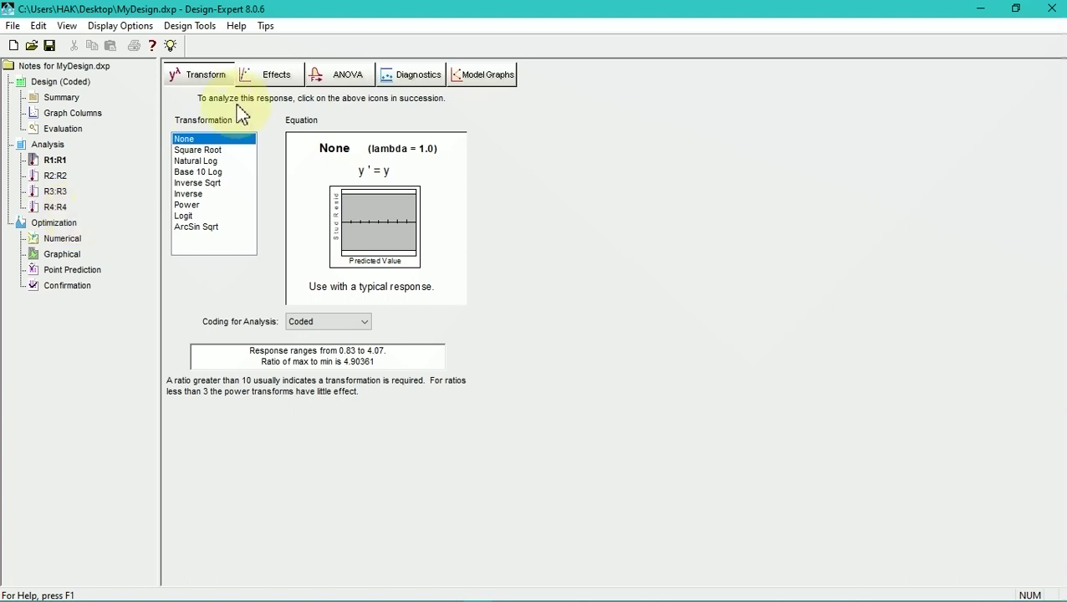
left_click(264, 75)
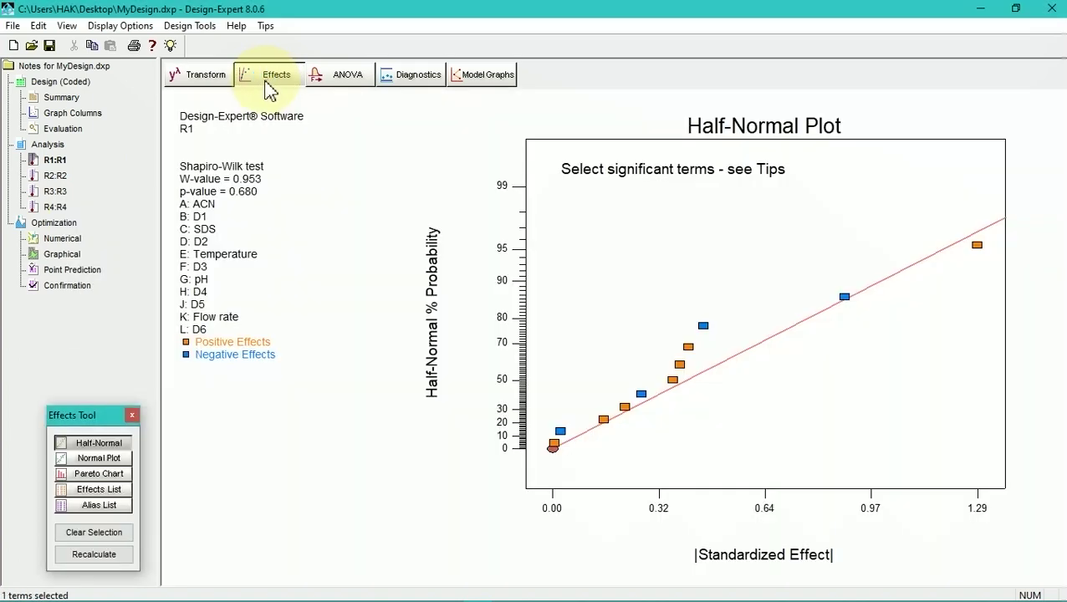
left_click(104, 491)
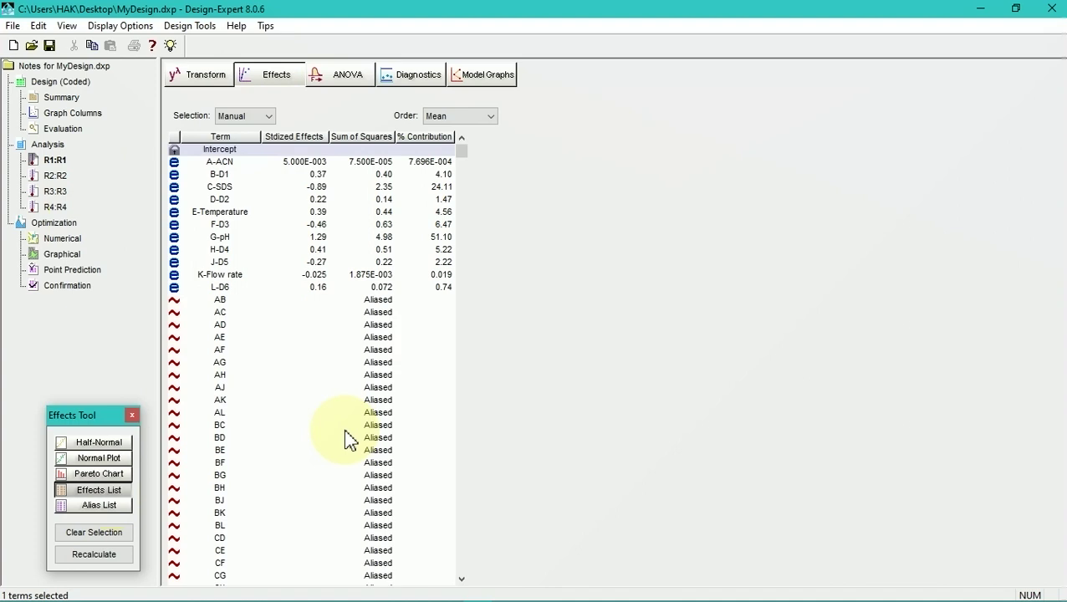
left_click_drag(311, 162, 322, 236)
left_click(317, 200)
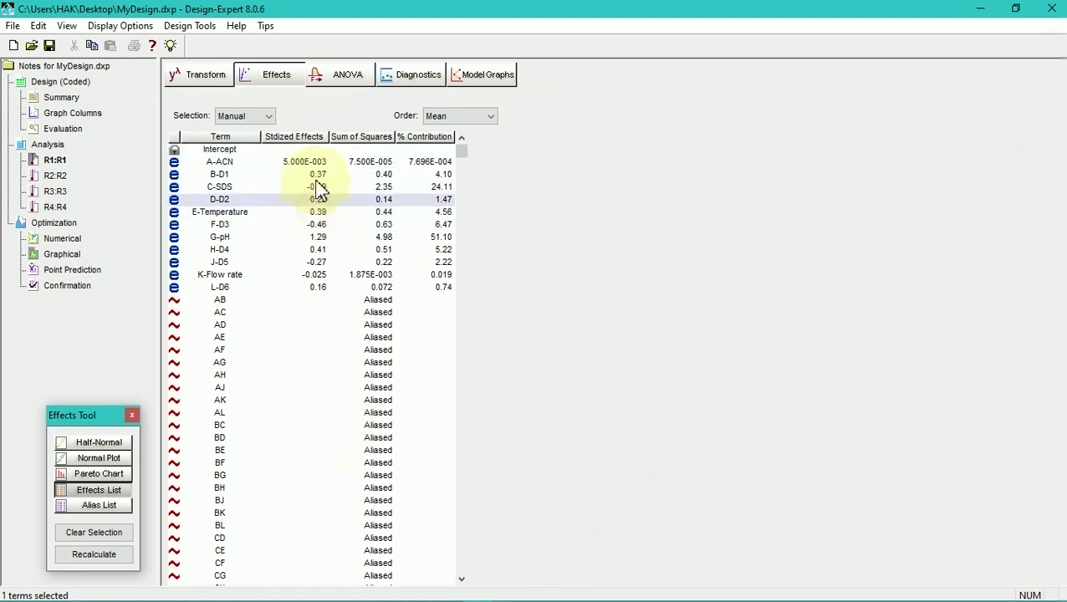
left_click(314, 165)
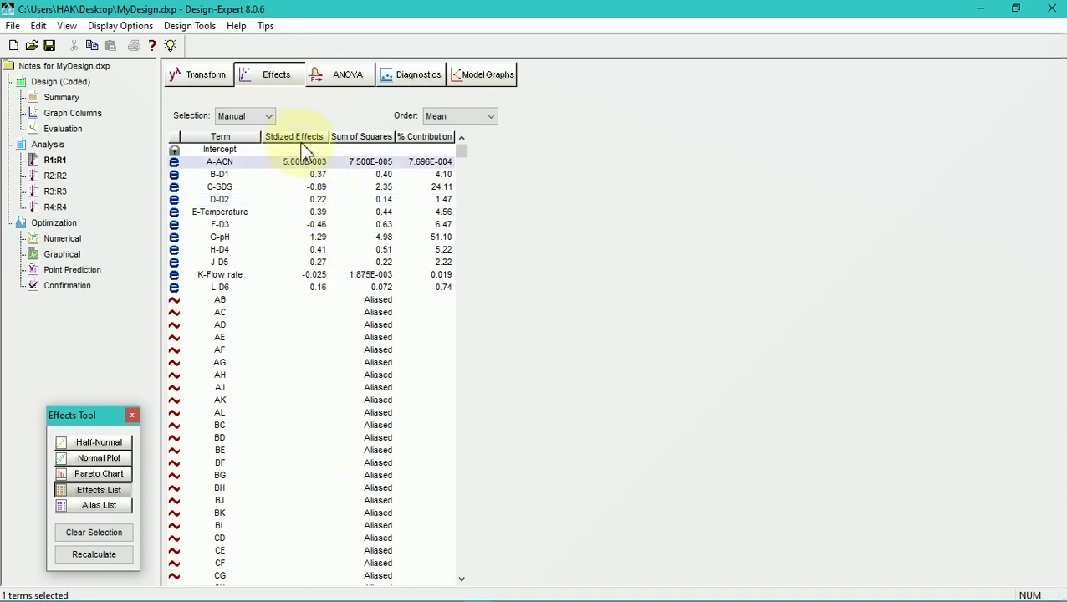
Switch to the DOE.xlsx workbook in Excel and view the "Calculated effects from DX" table beside R1's effects list
left_click(448, 590)
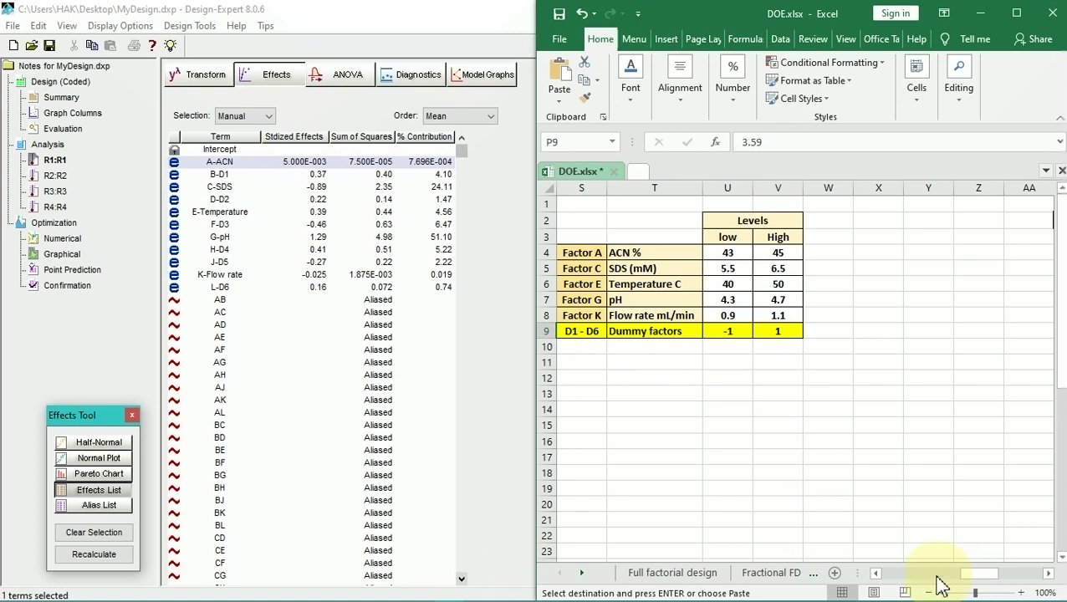
left_click(1024, 573)
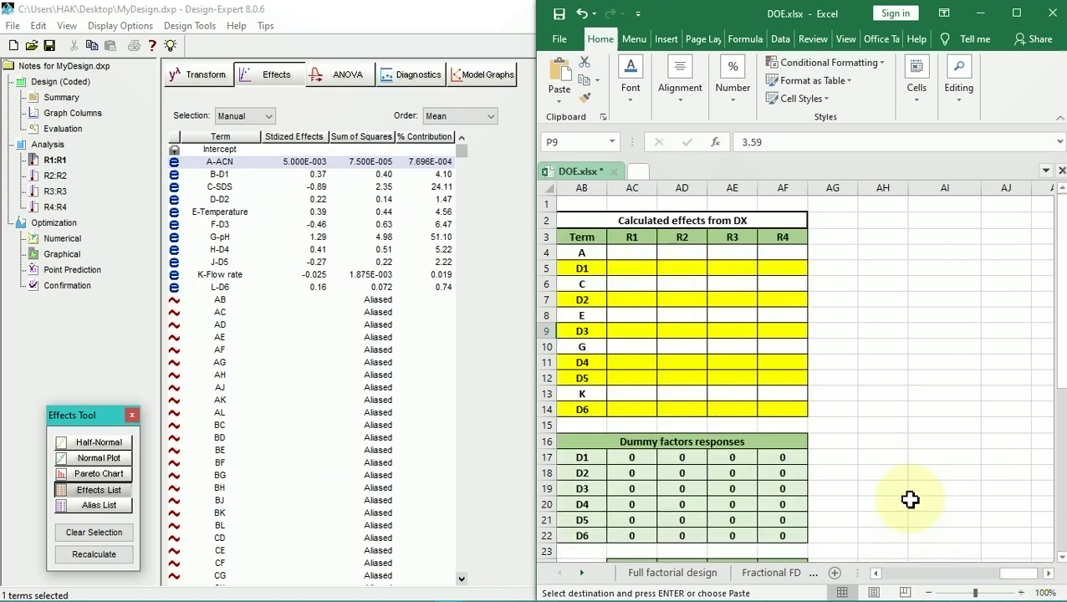
left_click(874, 573)
left_click(874, 574)
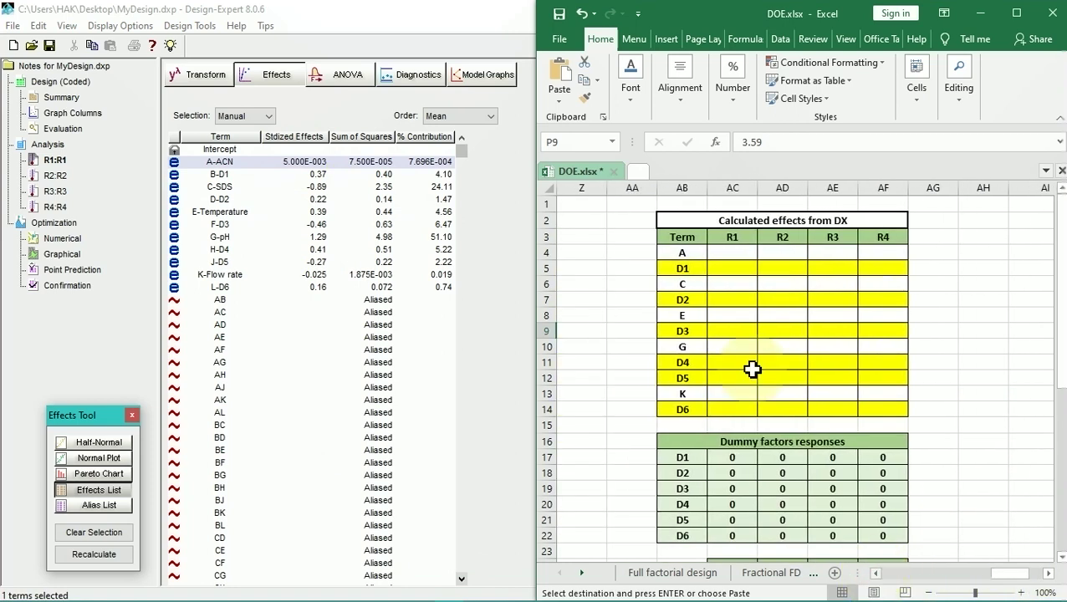
left_click(317, 173)
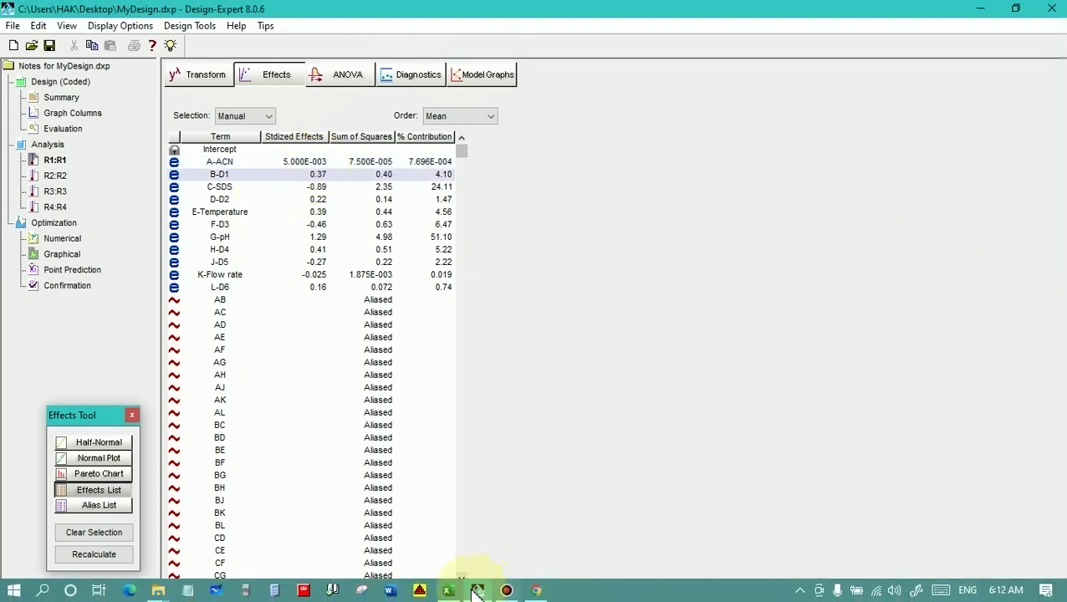
left_click(447, 590)
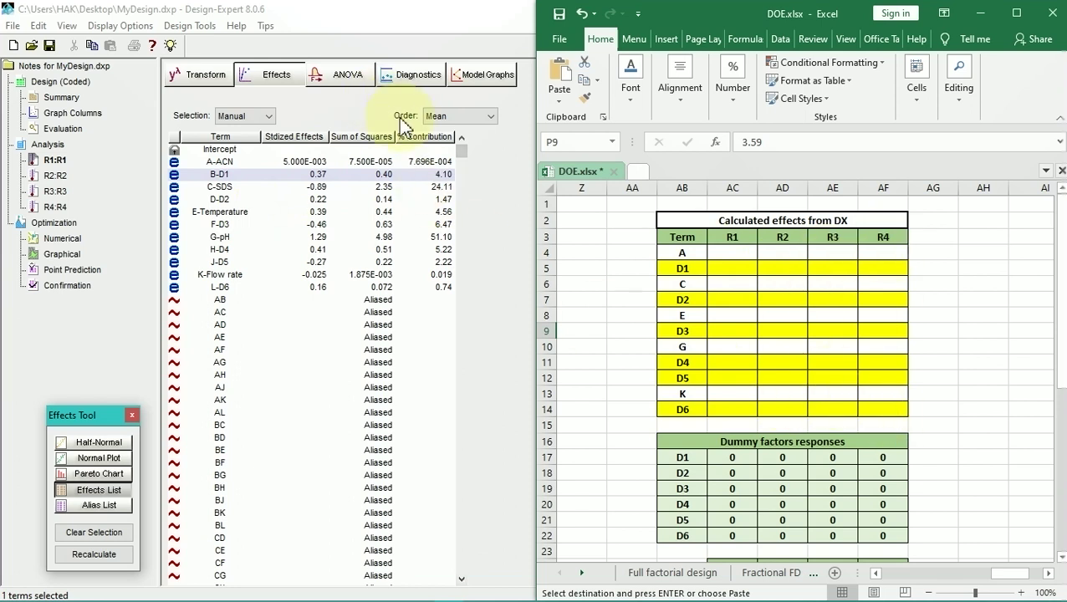
Include all main effects in R1's model and set backward selection with an alpha out of 0.05 in Design-Expert
left_click(455, 121)
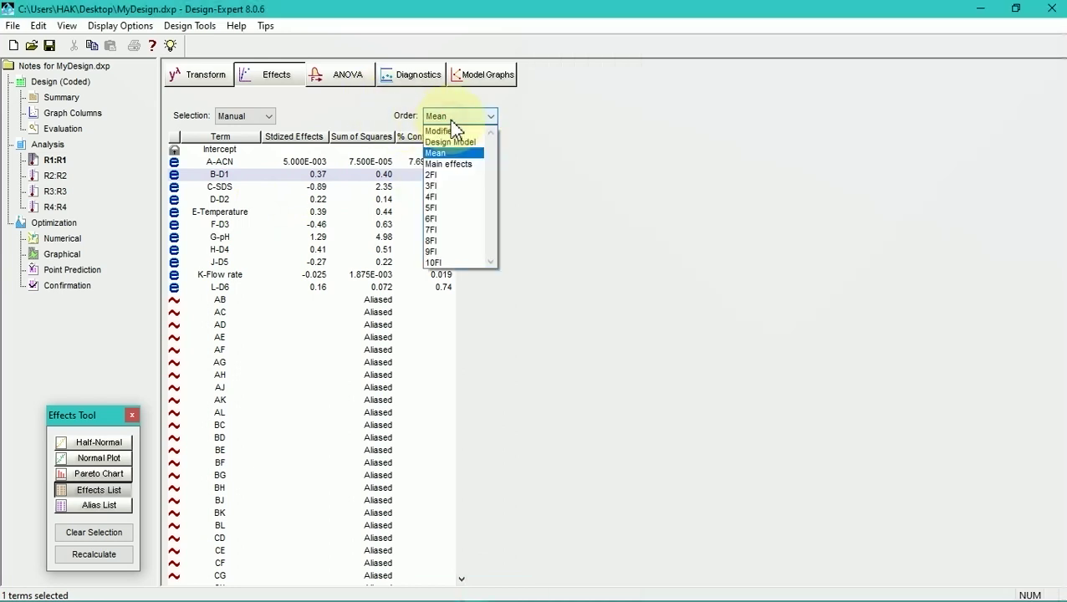
left_click(464, 167)
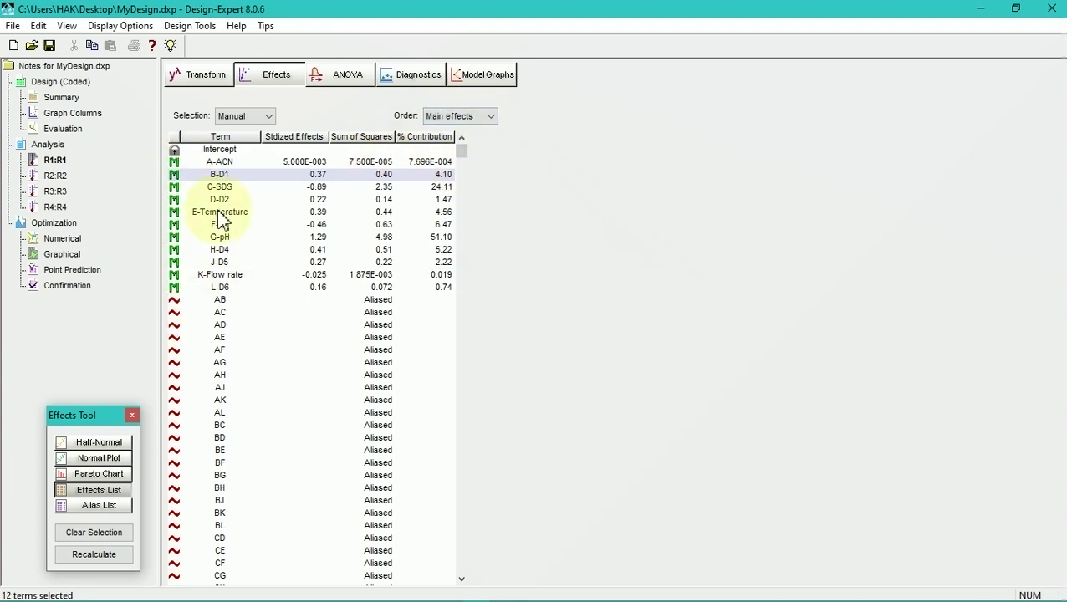
left_click(273, 117)
left_click(261, 150)
left_click_drag(382, 119, 348, 122)
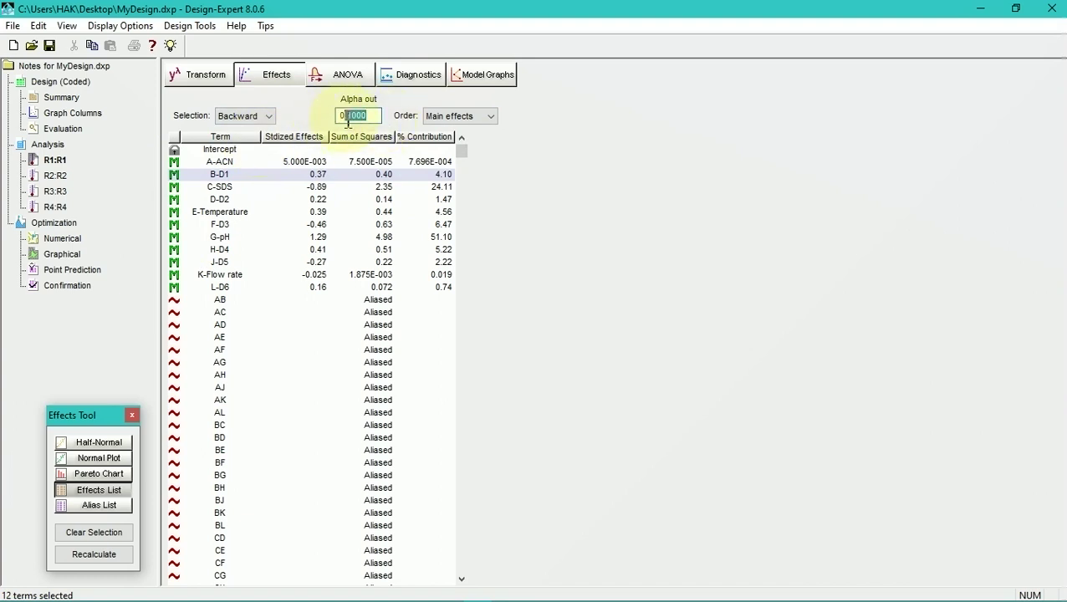
type("0")
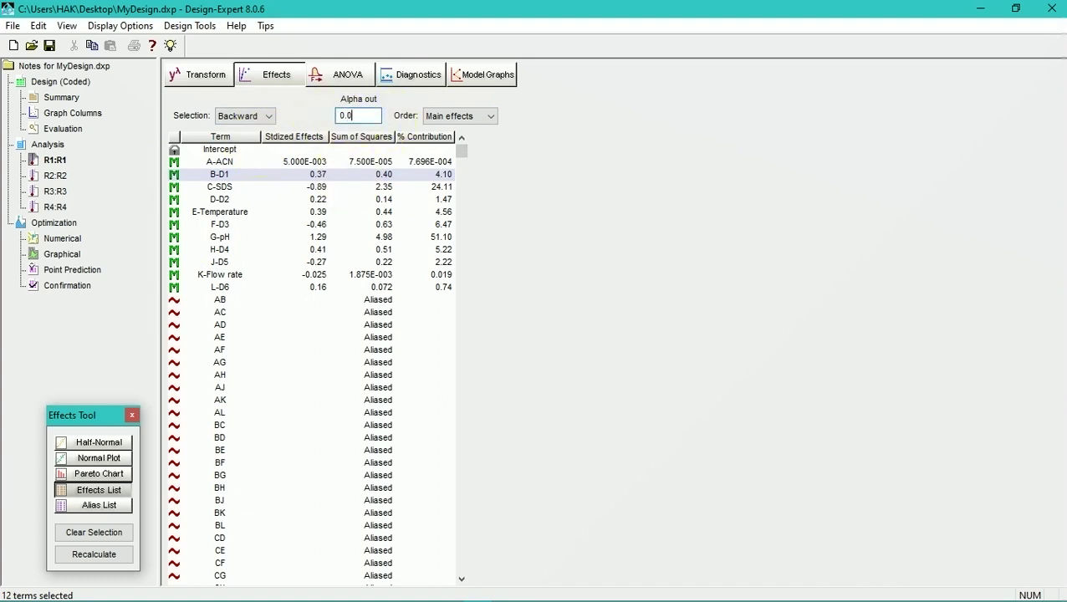
type("5")
Run the ANOVA for R1 with the currently selected model and examine the removed terms and p-values
left_click(330, 73)
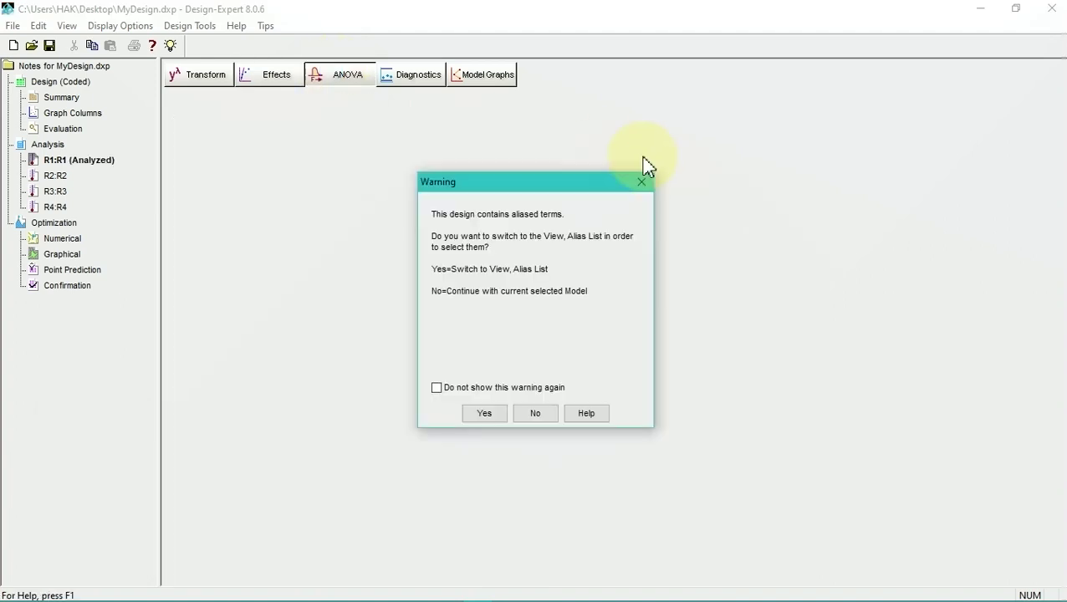
left_click(531, 414)
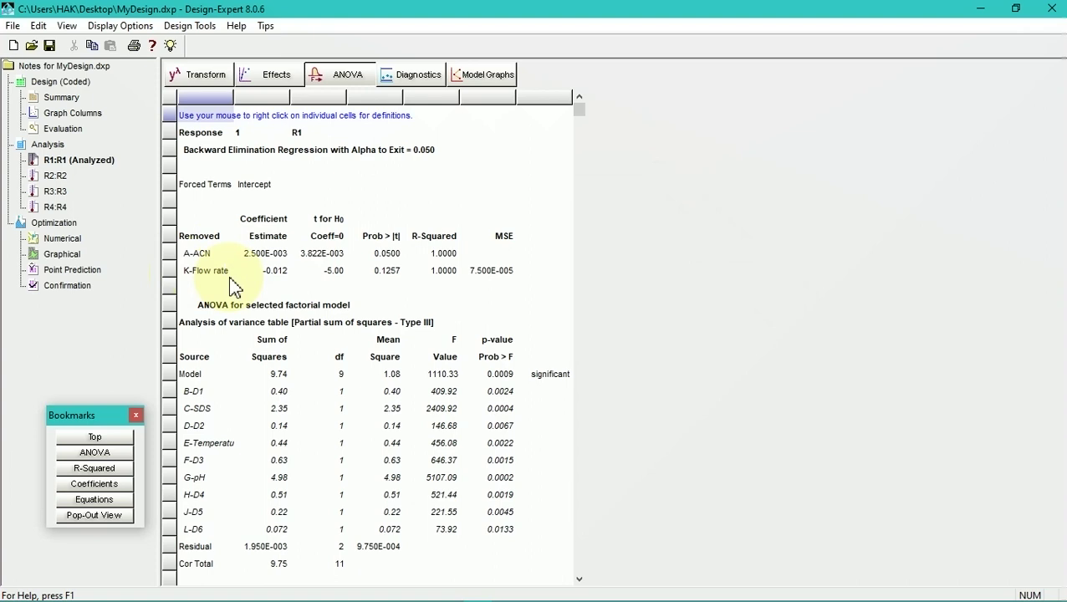
scroll(284, 276, "down", 3)
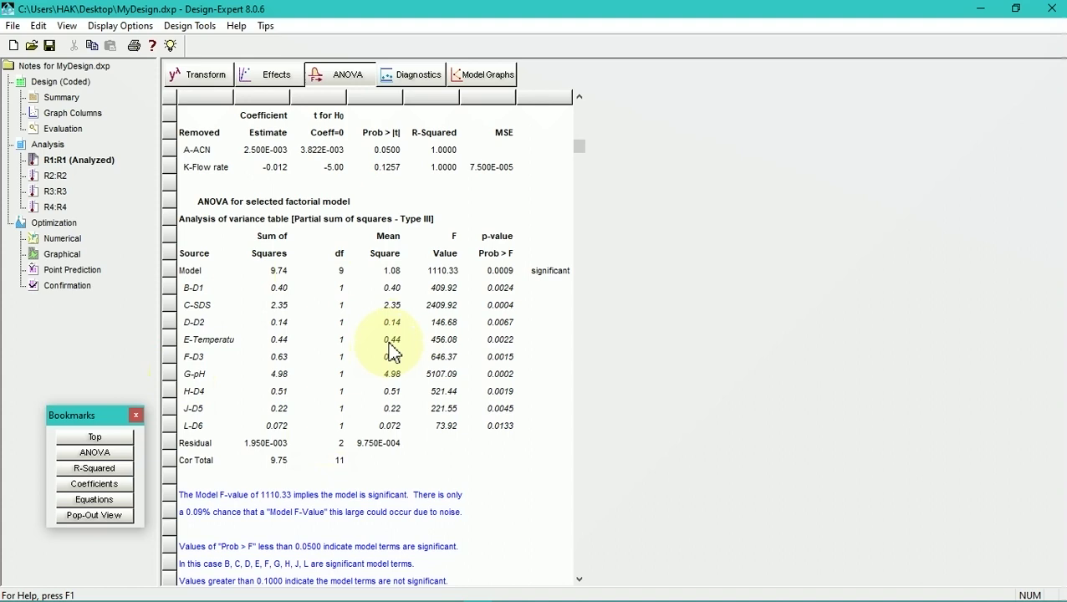
Open the Effects List for response R2 without a transformation and include all main effects in the model
left_click(57, 178)
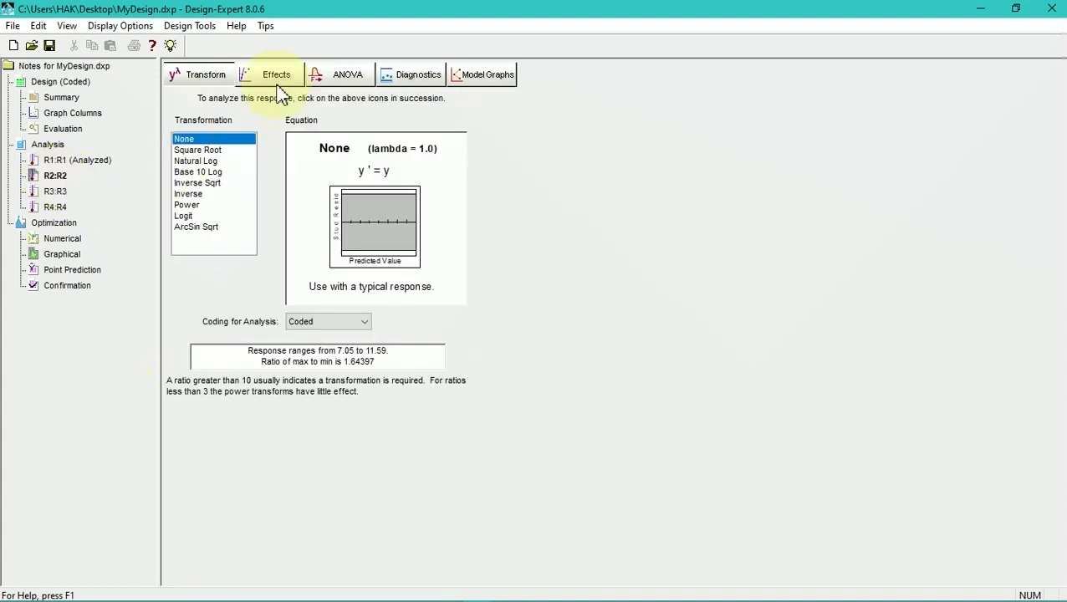
left_click(276, 77)
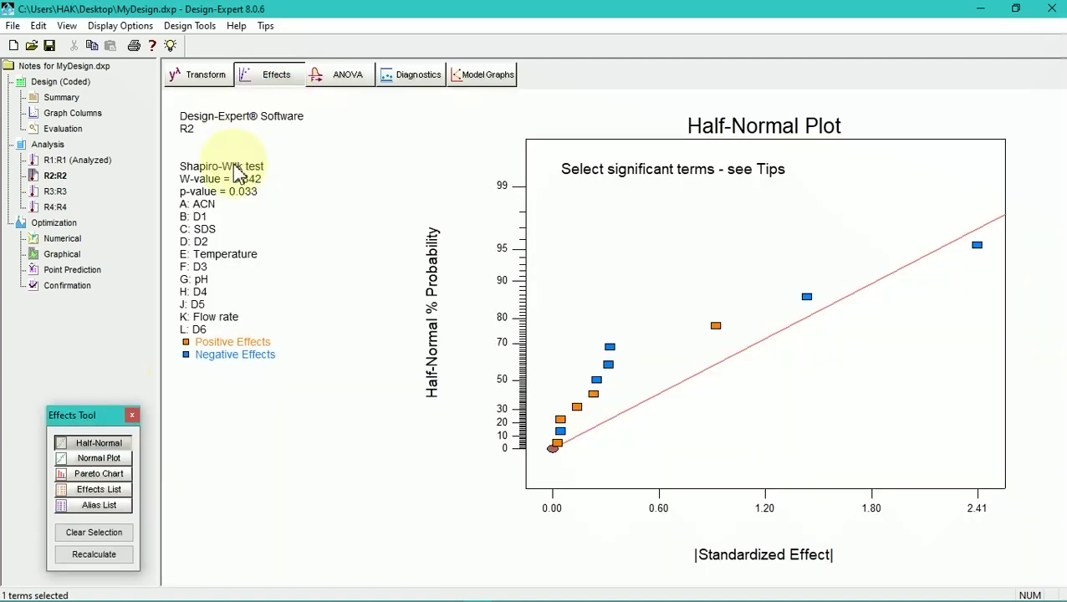
left_click(104, 491)
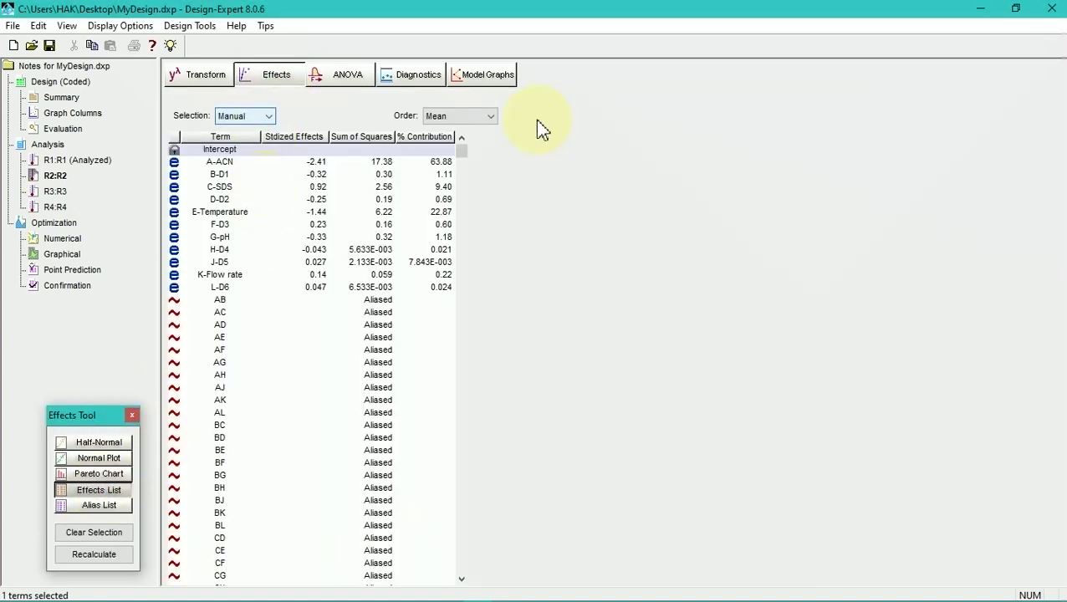
left_click(493, 119)
left_click(467, 163)
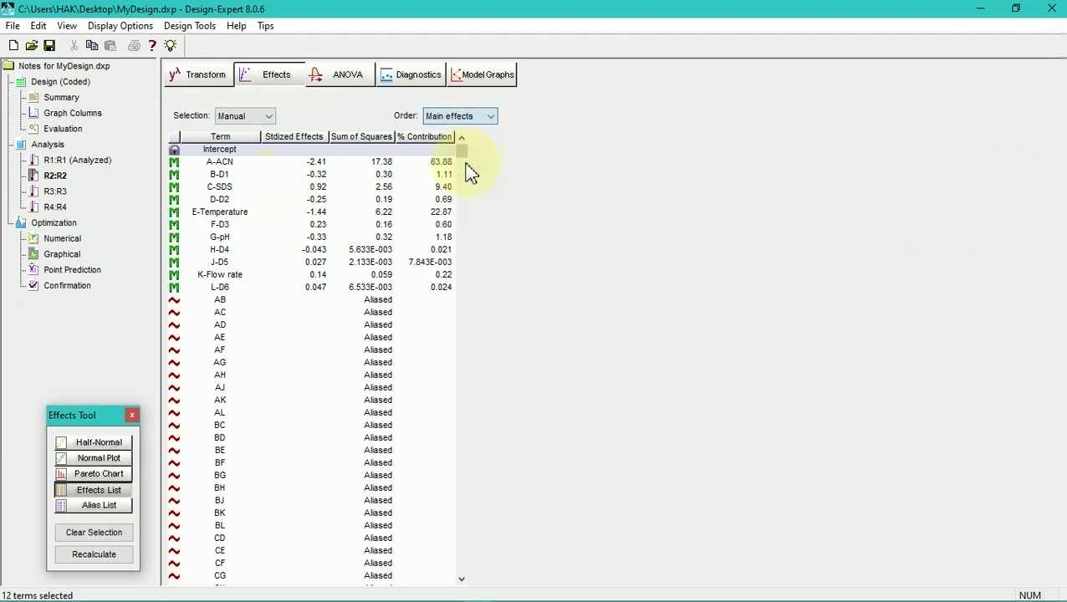
Try to run R2's ANOVA with backward selection at an alpha out of 0.05
left_click(254, 116)
left_click(250, 147)
left_click_drag(377, 116, 358, 122)
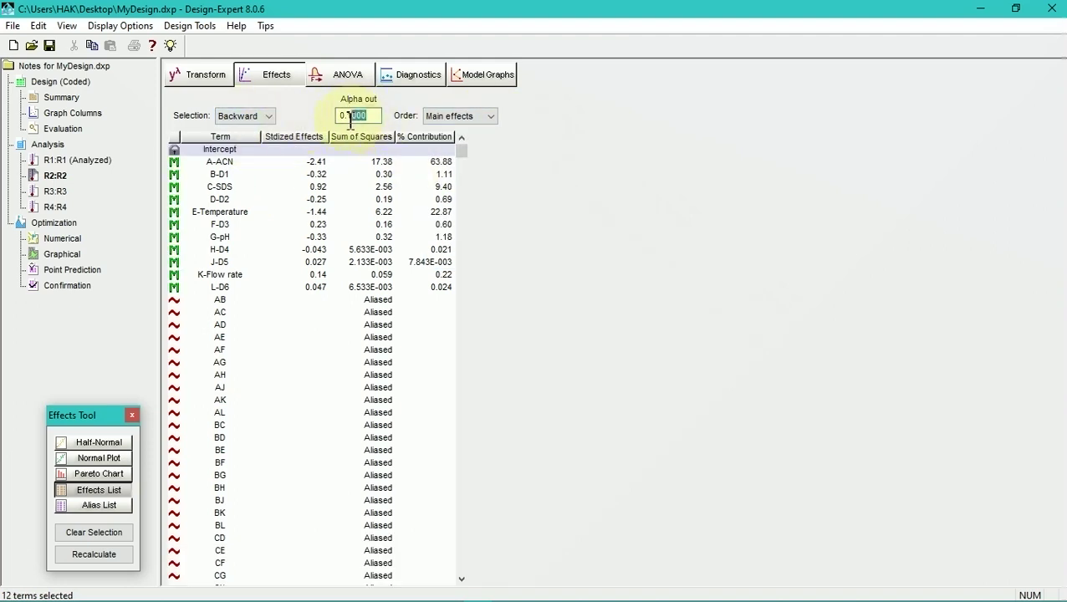
type("05")
left_click(349, 82)
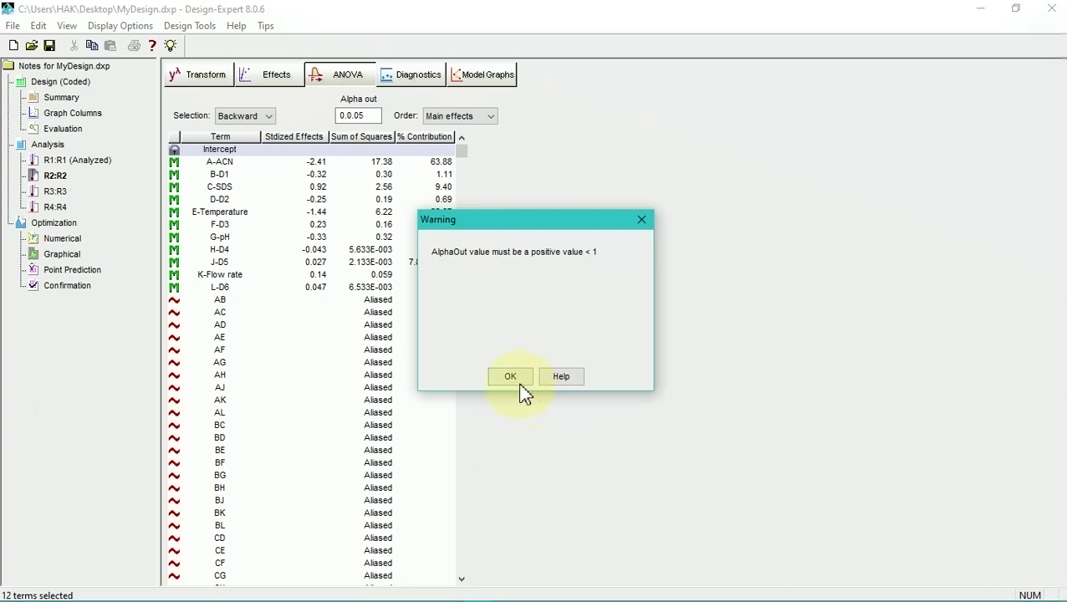
left_click(635, 224)
left_click(371, 117)
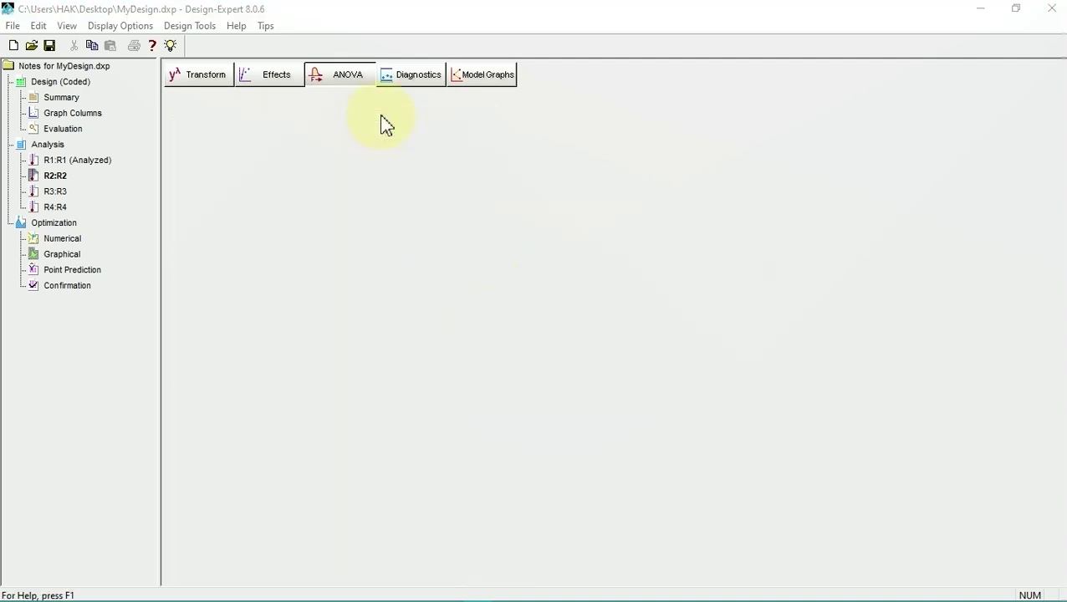
left_click(545, 413)
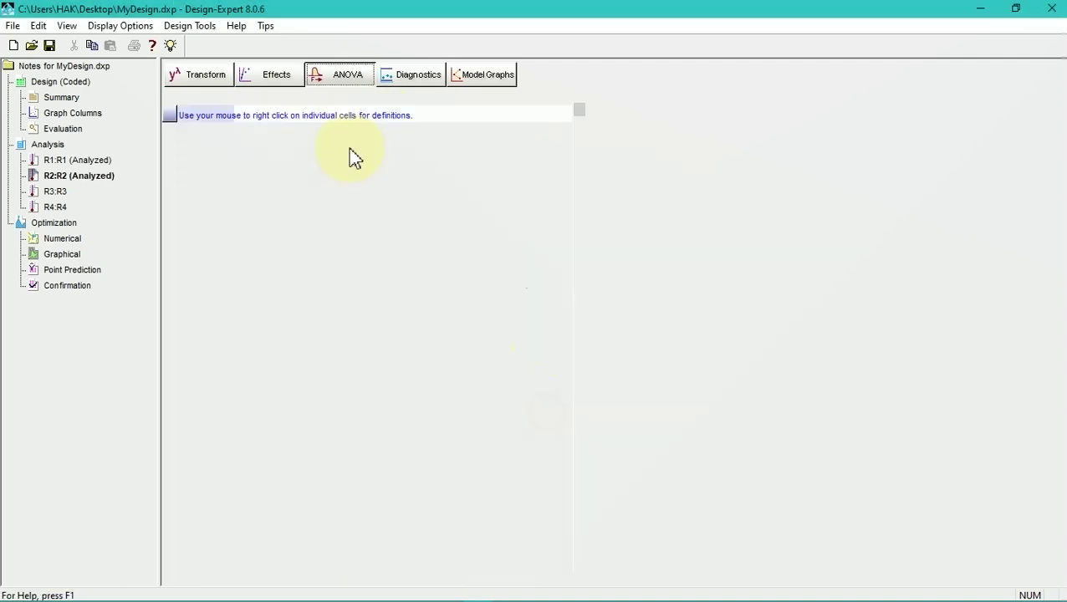
Return to R2's effects, set backward selection with an alpha out of 0.05, and run the ANOVA again
left_click(278, 79)
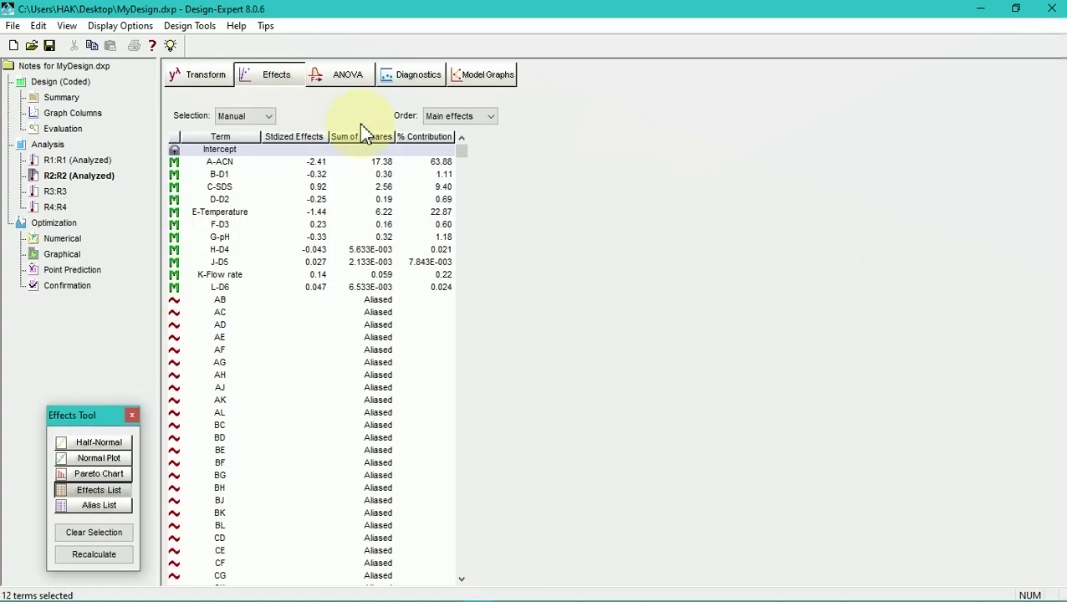
left_click(266, 118)
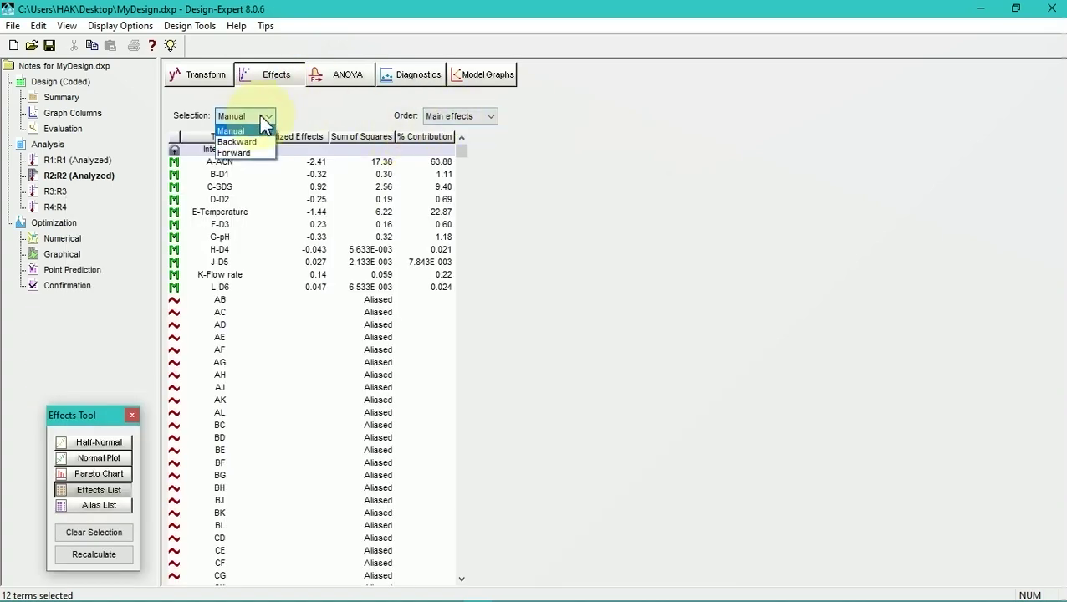
left_click(249, 139)
left_click(374, 115)
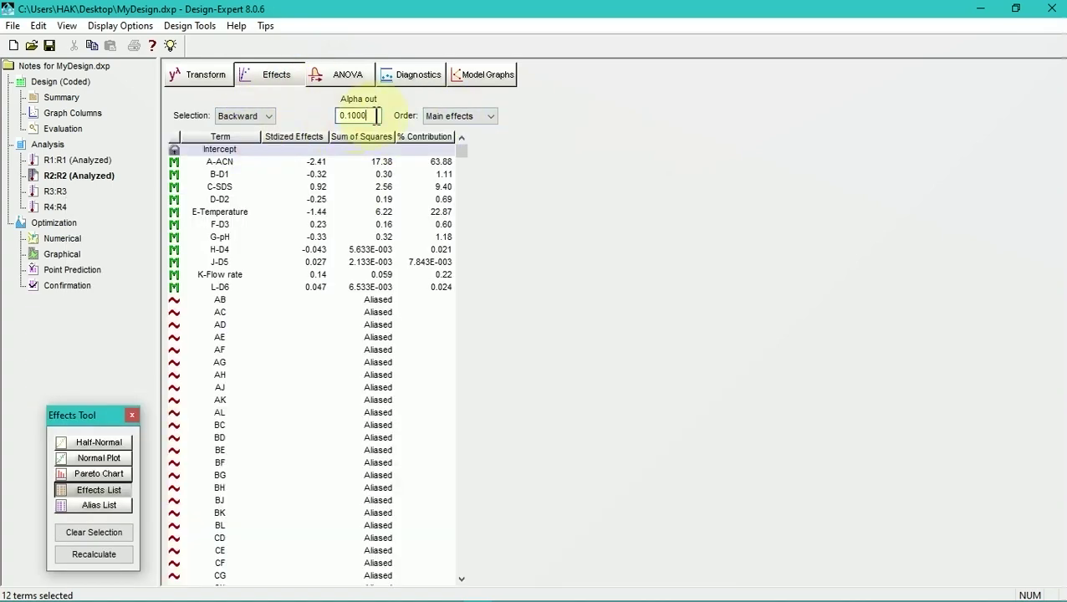
type("0")
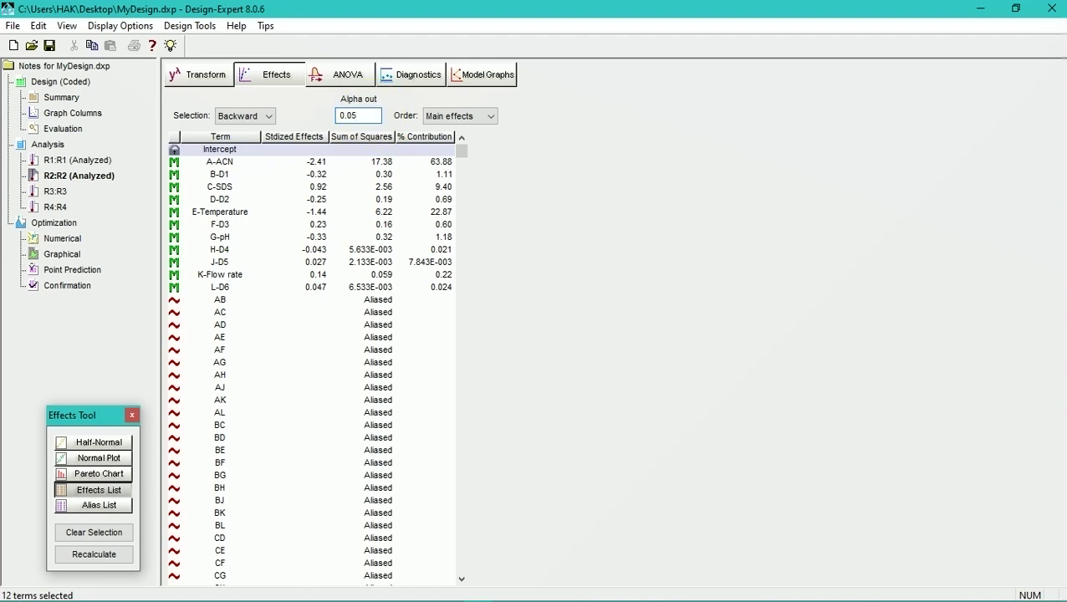
left_click(351, 77)
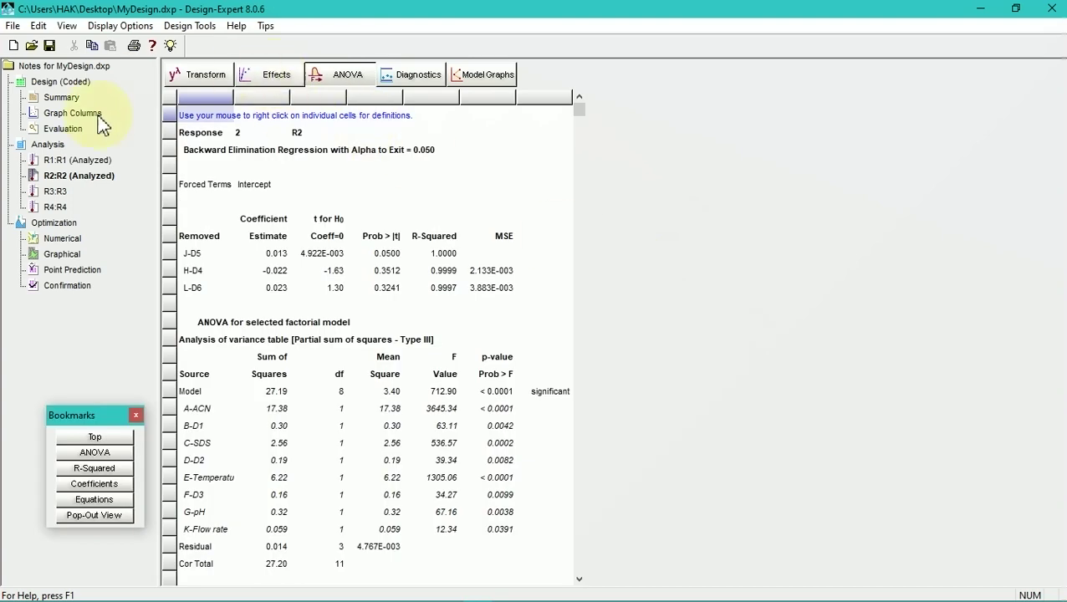
Open the Effects List for response R3 without a transformation and include all main effects in the model
left_click(62, 193)
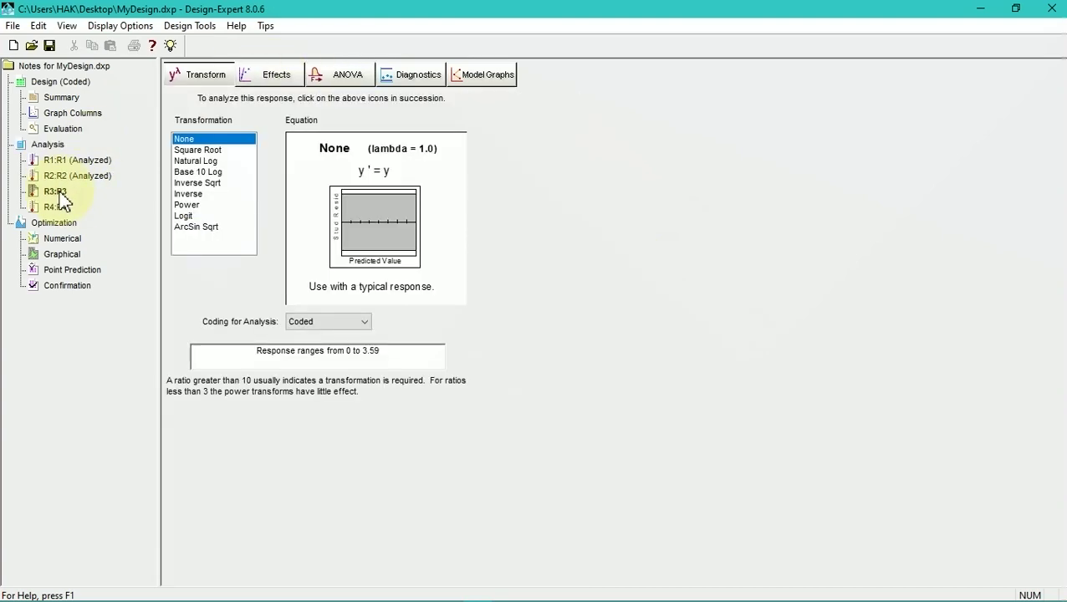
left_click(272, 75)
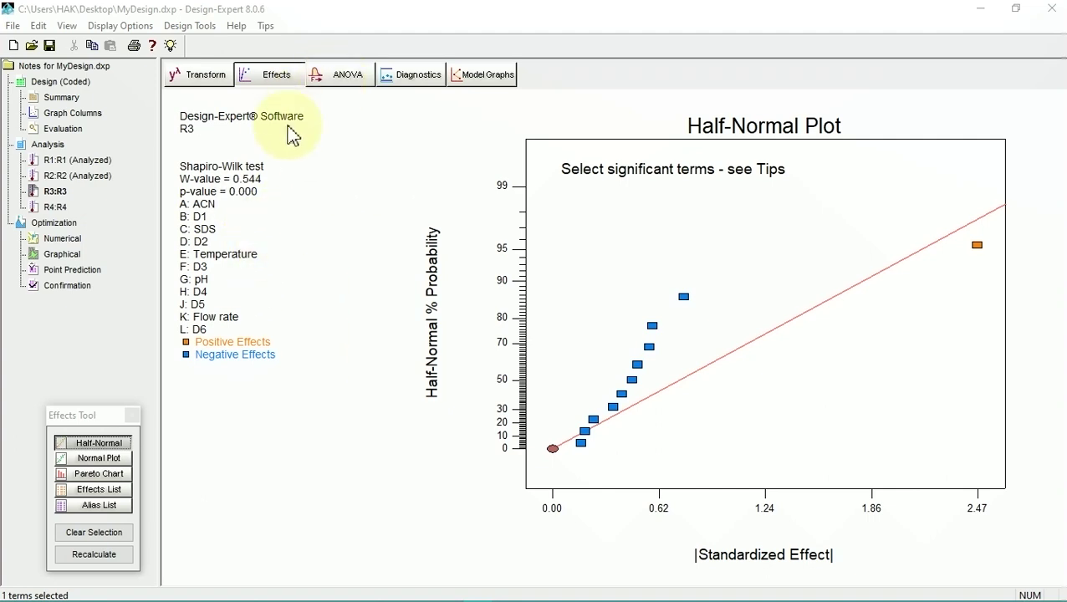
left_click(113, 486)
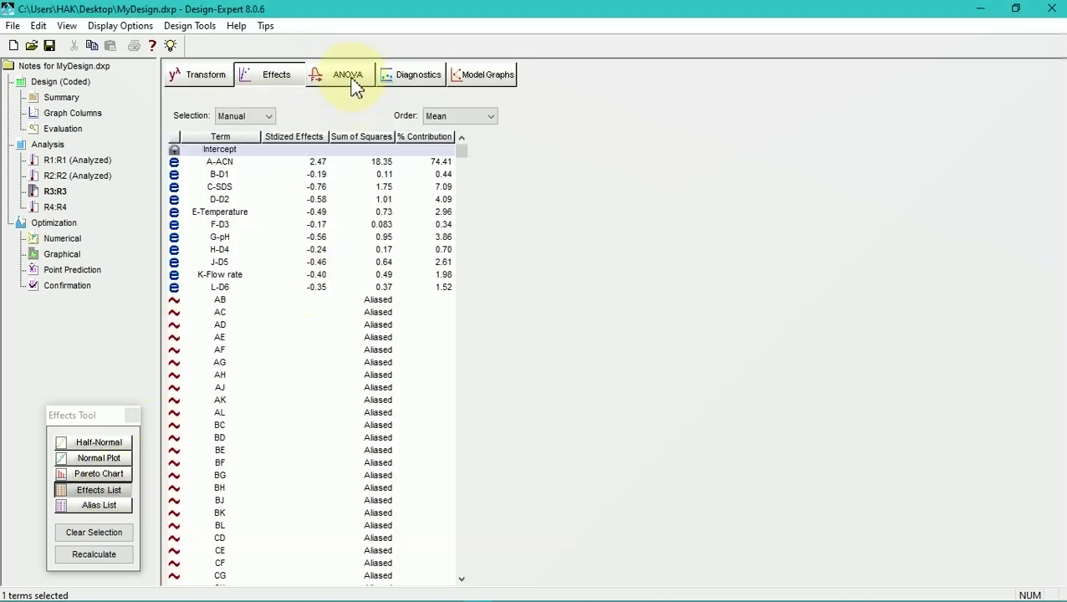
left_click(459, 118)
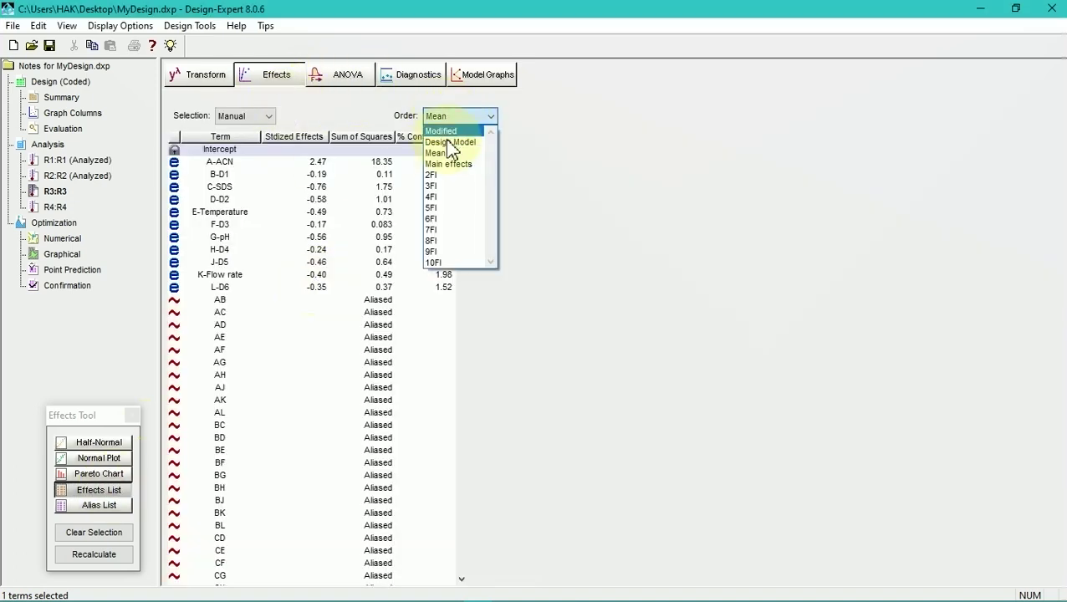
left_click(448, 164)
Set backward selection with an alpha out of 0.05 for R3 and run the ANOVA with the currently selected model
left_click(264, 119)
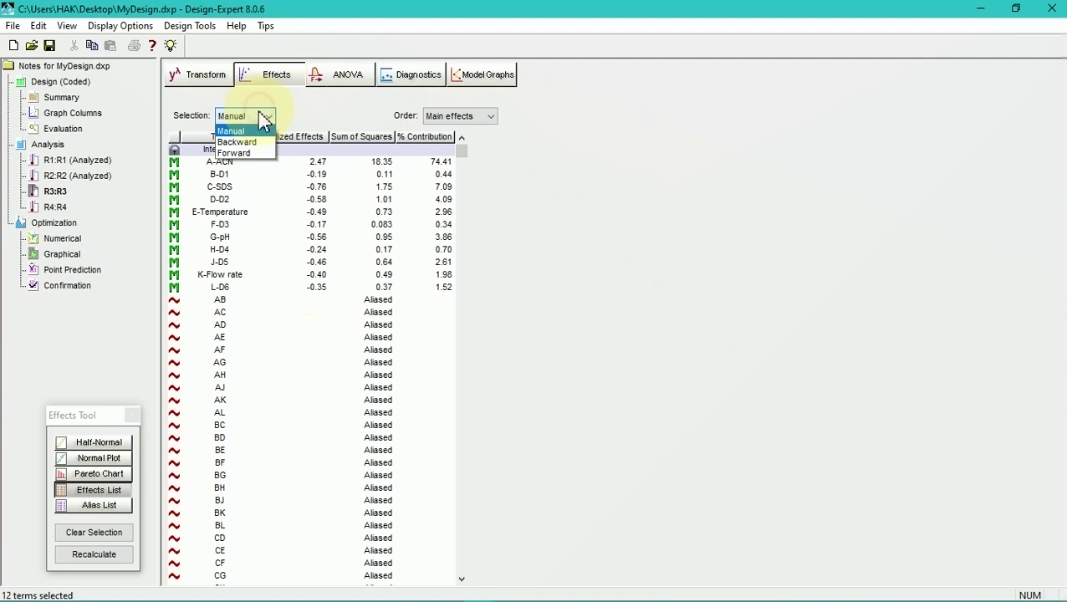
left_click(237, 142)
left_click(355, 117)
key("shift+End")
type("05")
left_click(343, 75)
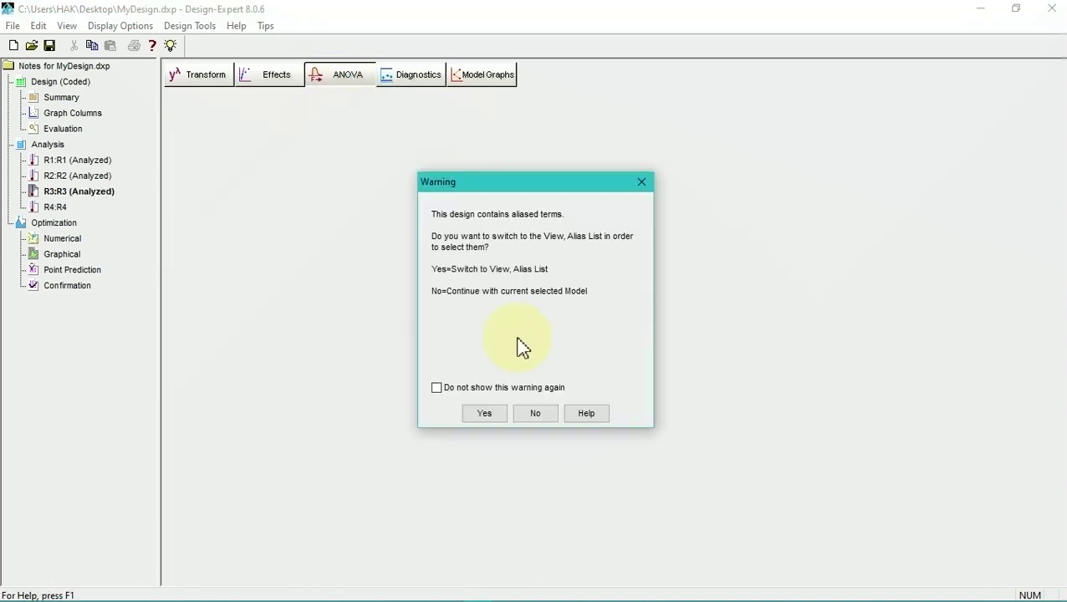
left_click(536, 414)
Examine the eliminated and remaining terms in R3's ANOVA report and view its effects list
scroll(443, 360, "down", 3)
scroll(209, 376, "down", 5)
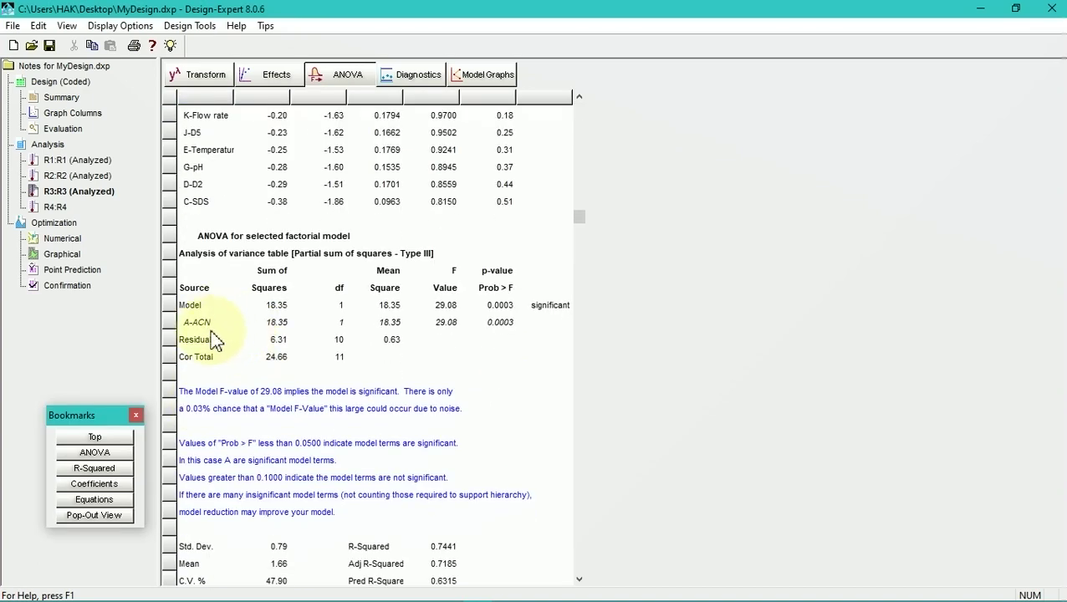
scroll(281, 339, "up", 7)
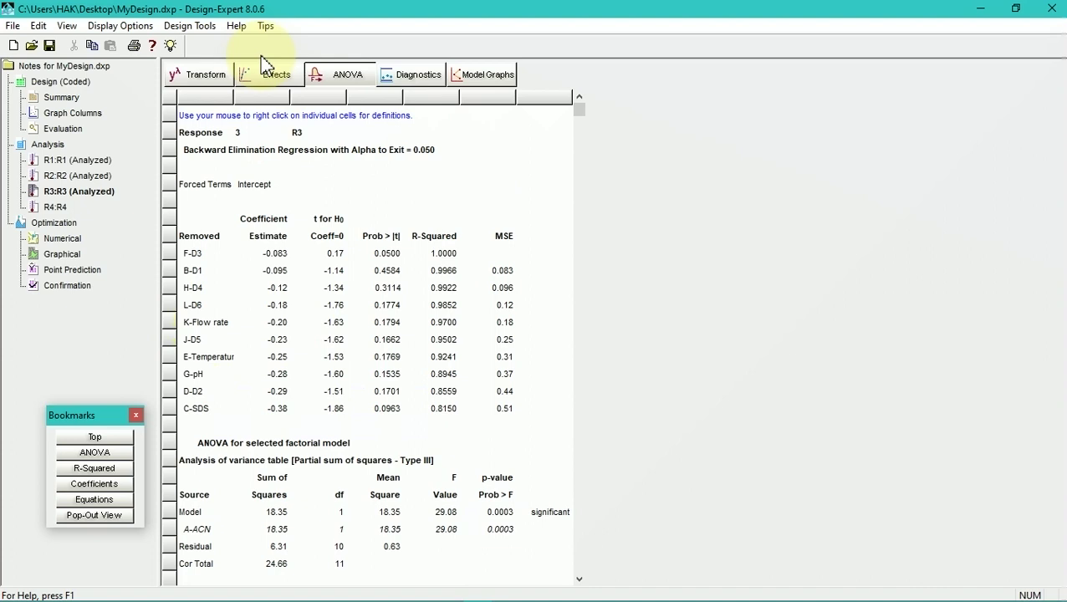
left_click(272, 76)
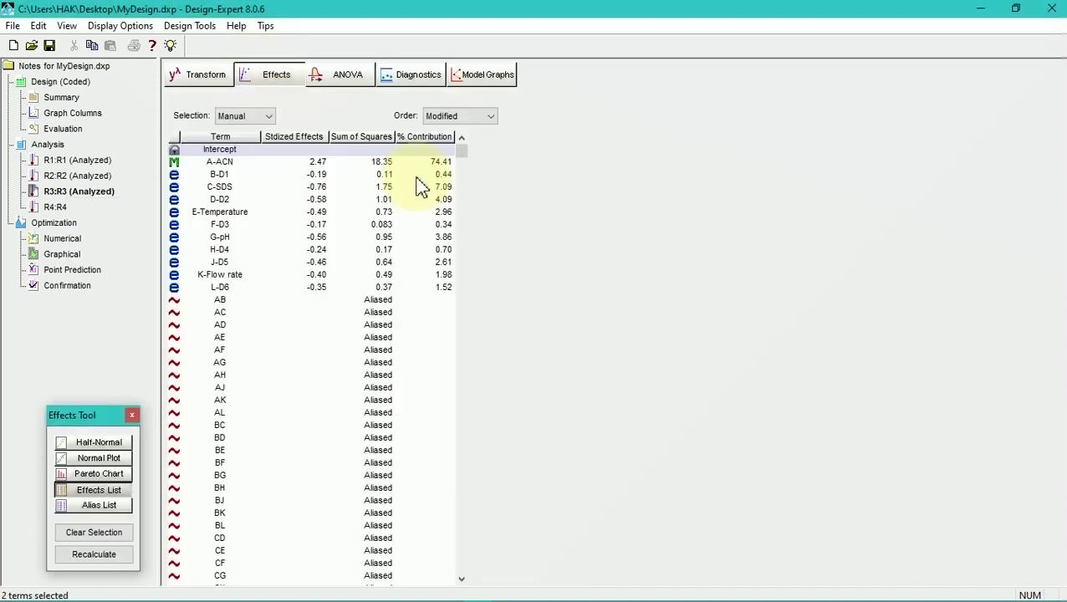
Open the Effects List for response R4 without a transformation and include all main effects in the model
left_click(57, 206)
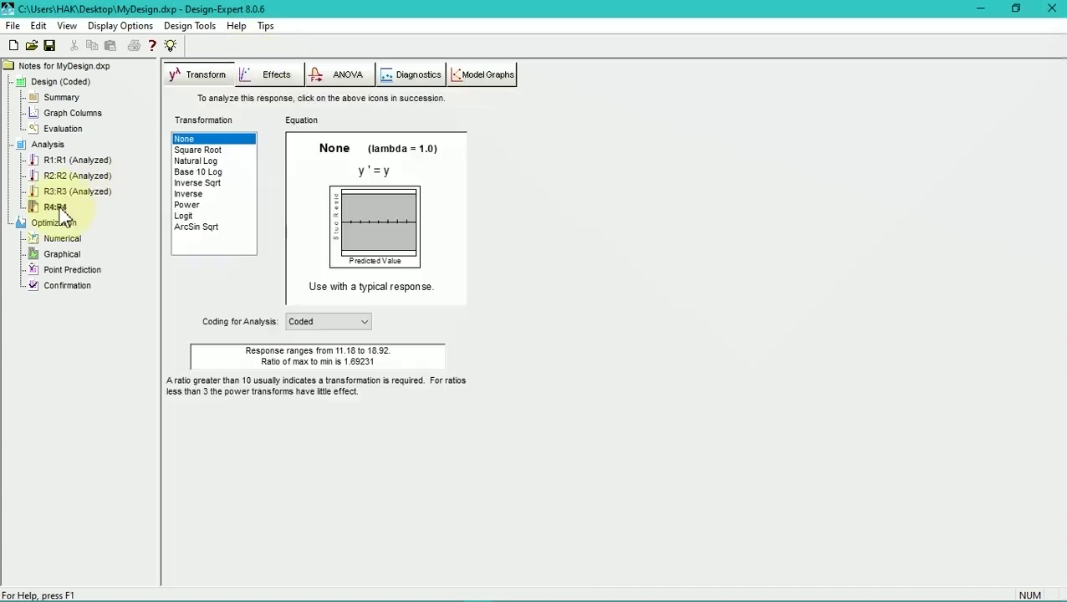
left_click(274, 82)
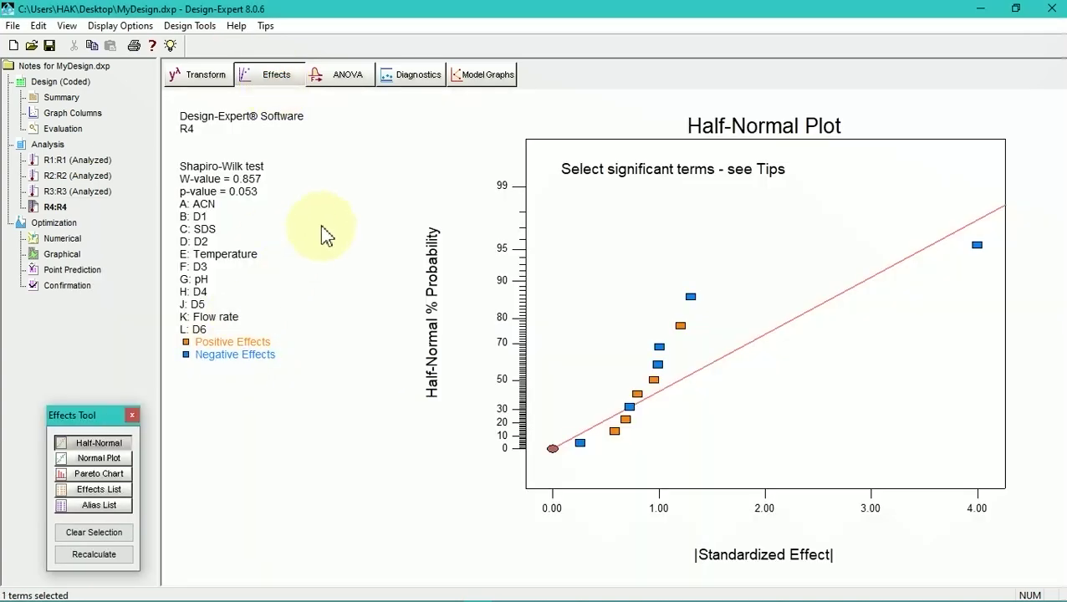
left_click(109, 490)
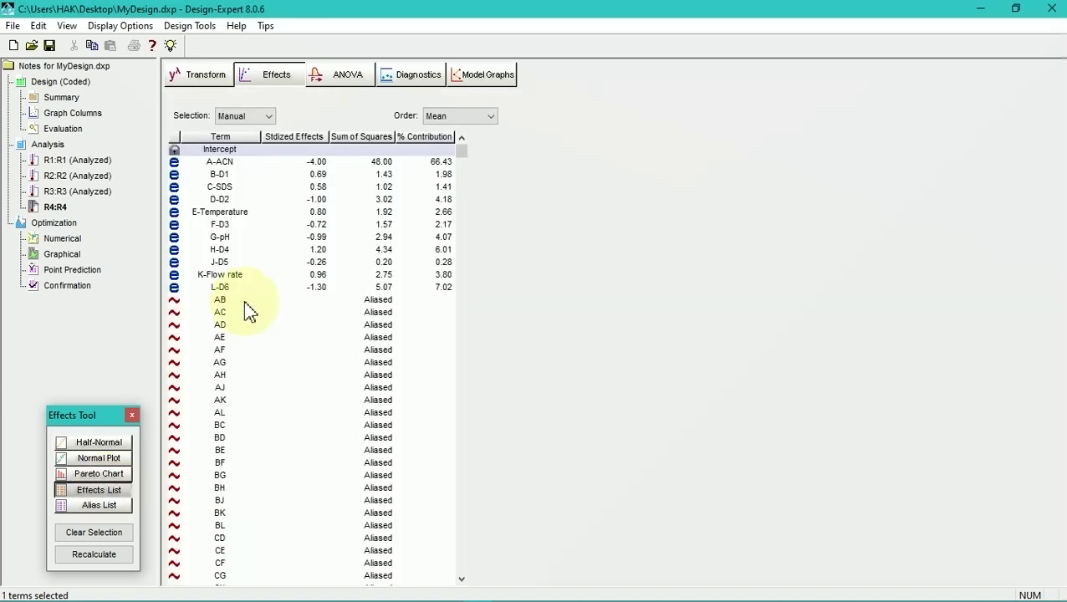
left_click(269, 119)
left_click(269, 120)
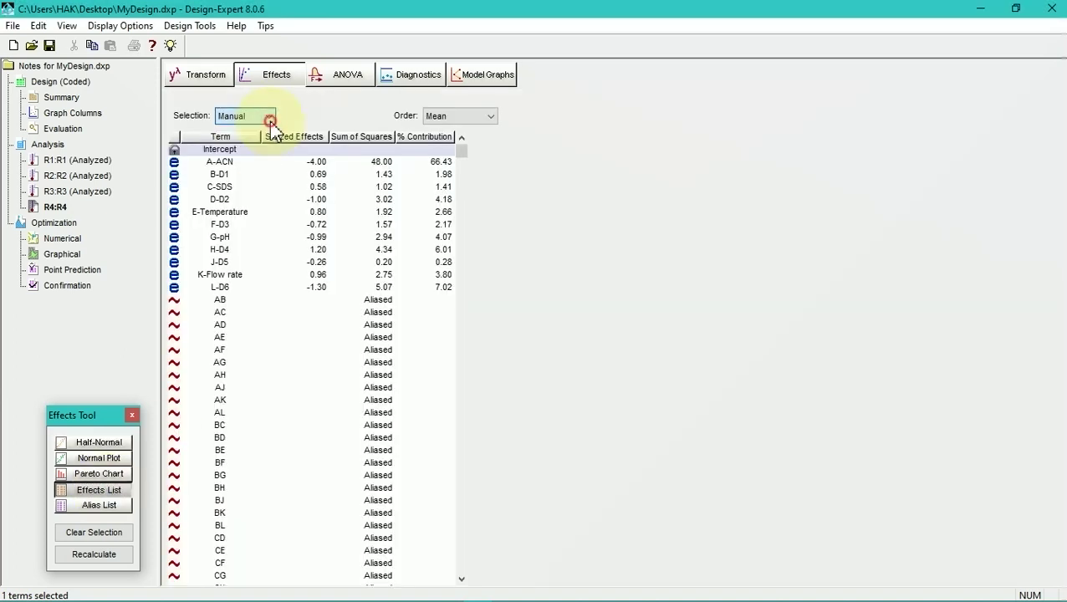
left_click(491, 117)
left_click(470, 165)
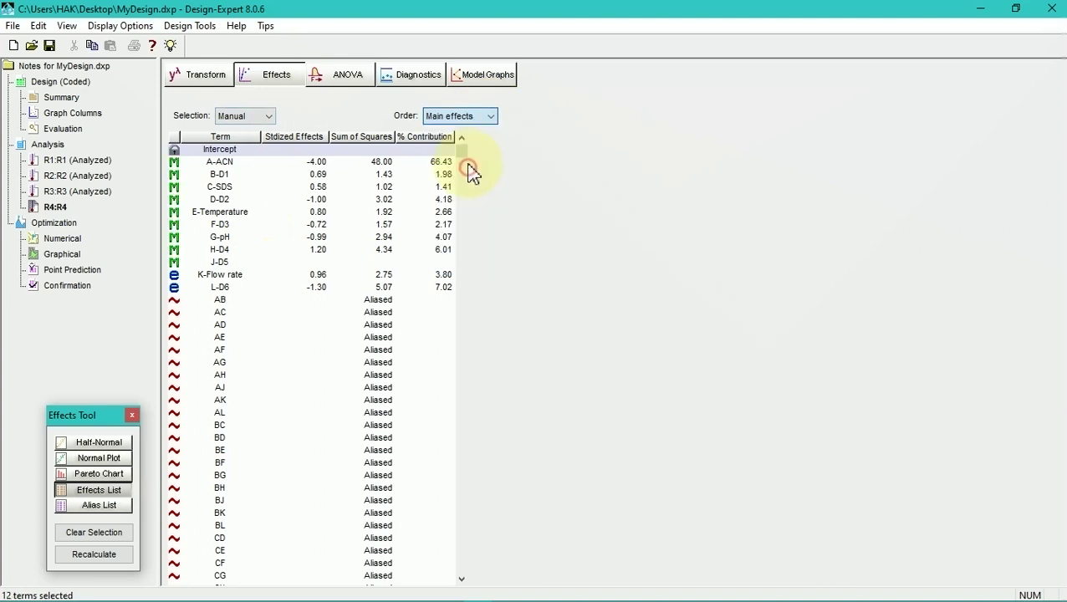
Set backward selection with an alpha out of 0.05 for R4 and run the ANOVA with the currently selected model
left_click(269, 118)
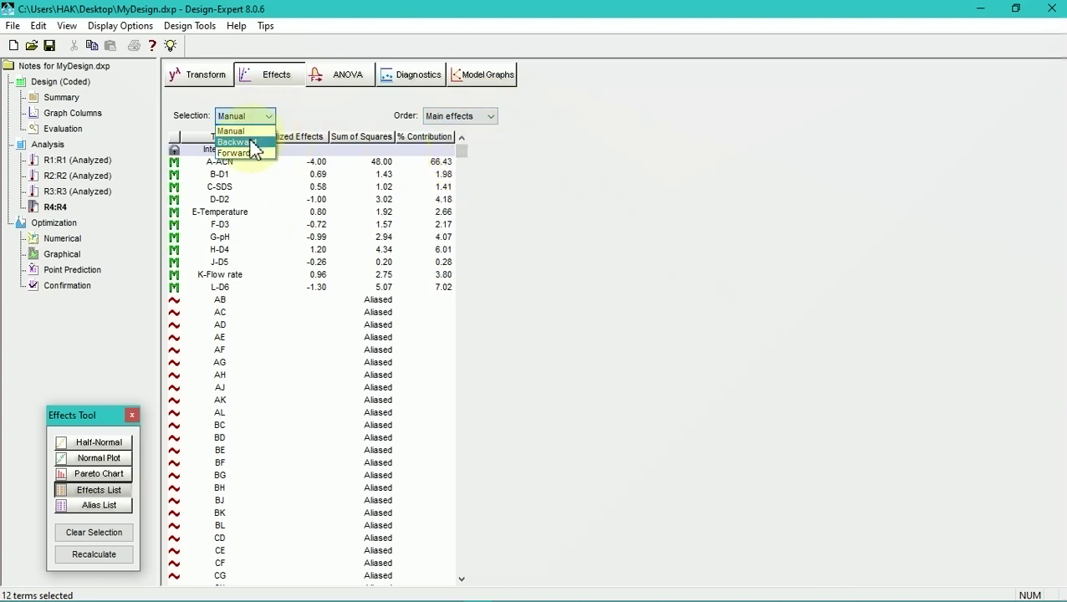
left_click(251, 143)
left_click_drag(373, 116, 357, 117)
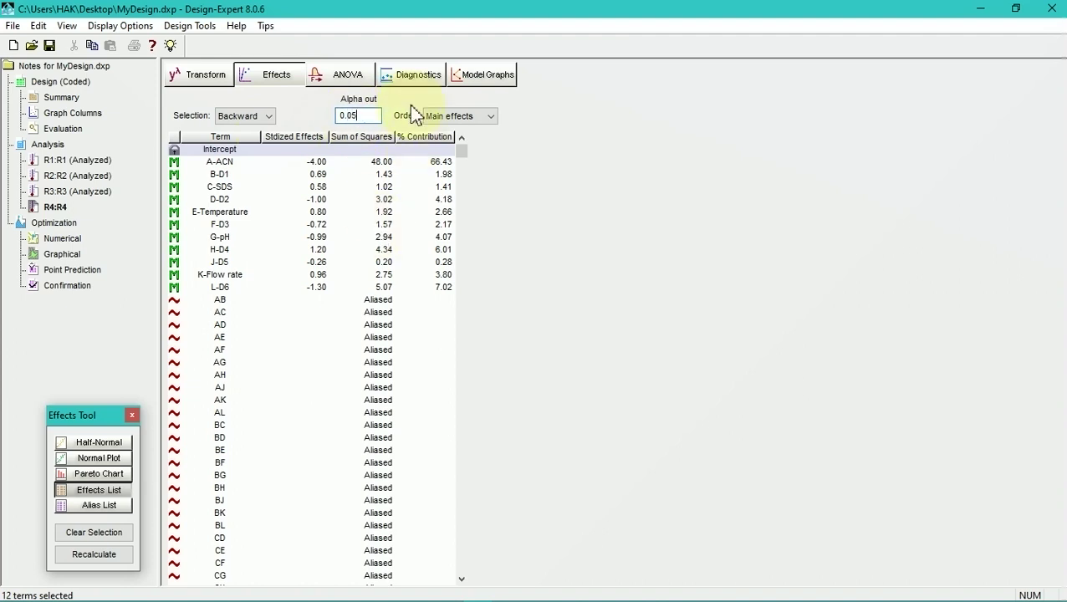
left_click(348, 75)
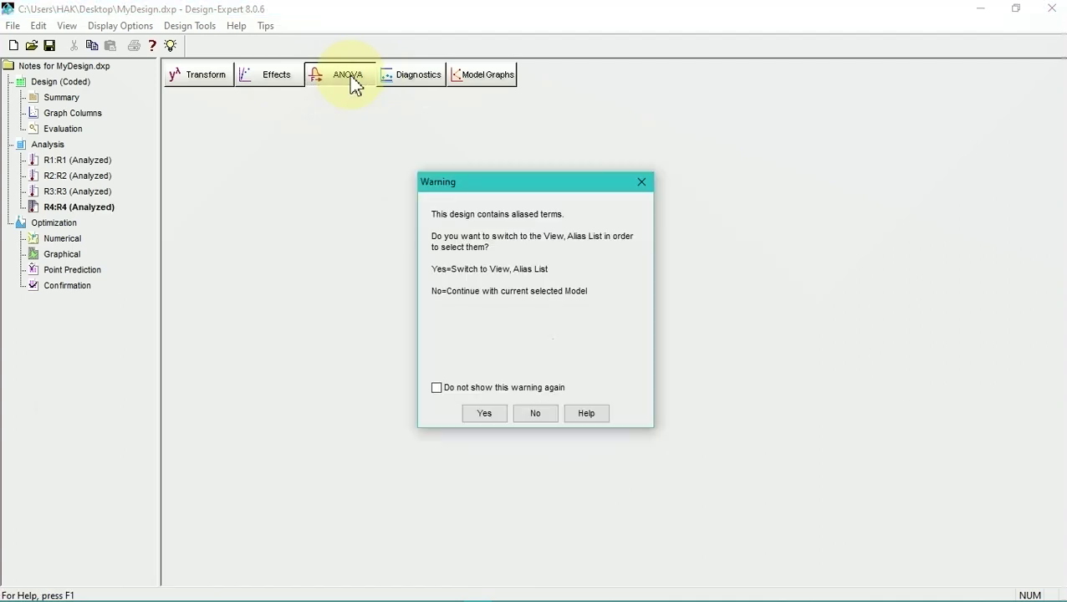
left_click(535, 413)
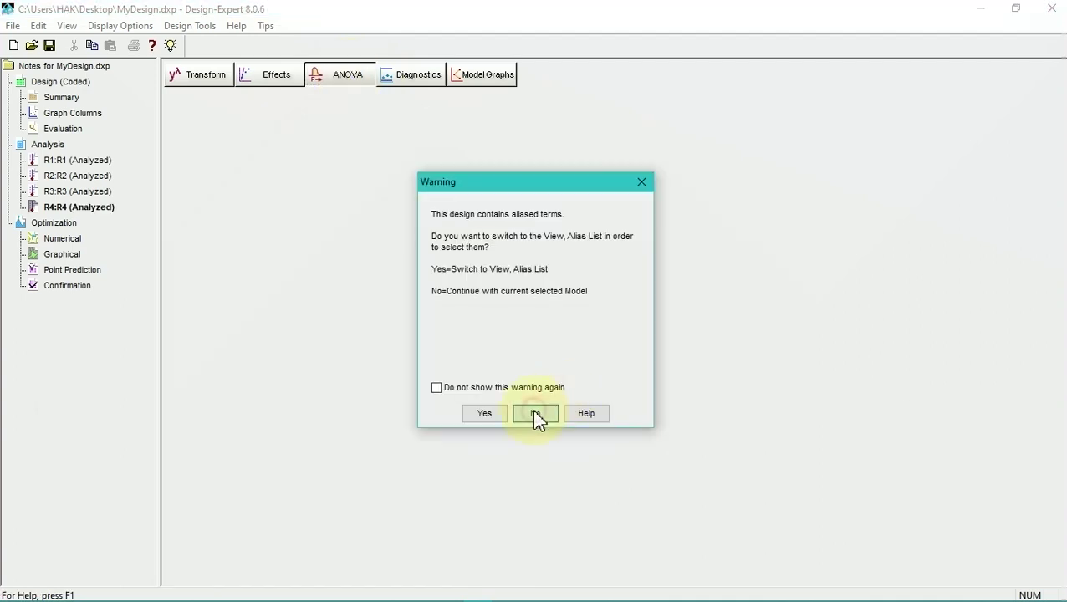
Examine R4's ANOVA report and look through the analyses of responses R1 to R4
scroll(490, 375, "down", 4)
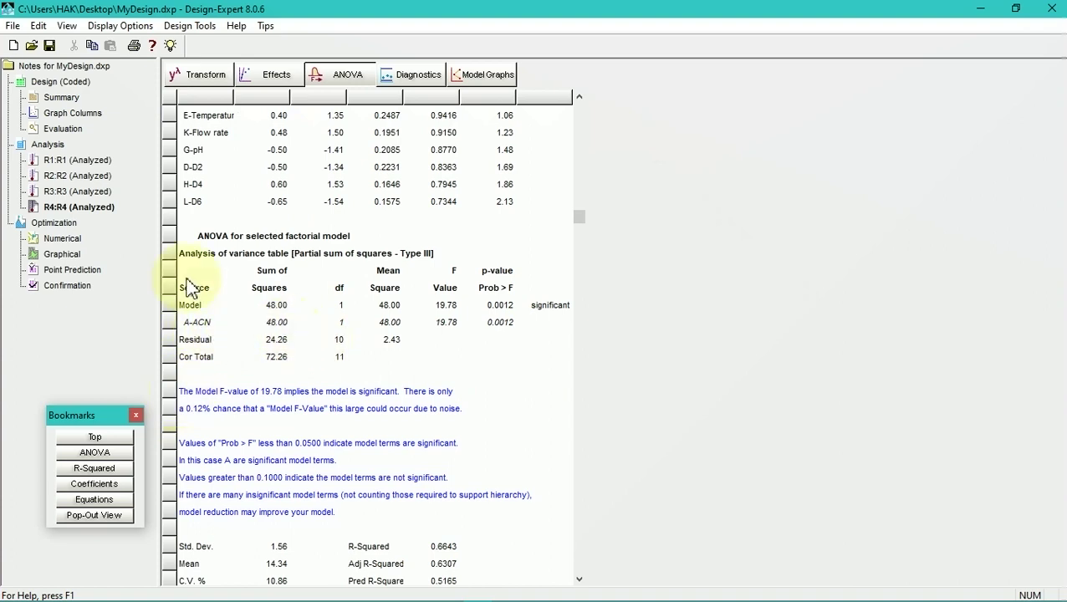
left_click(86, 162)
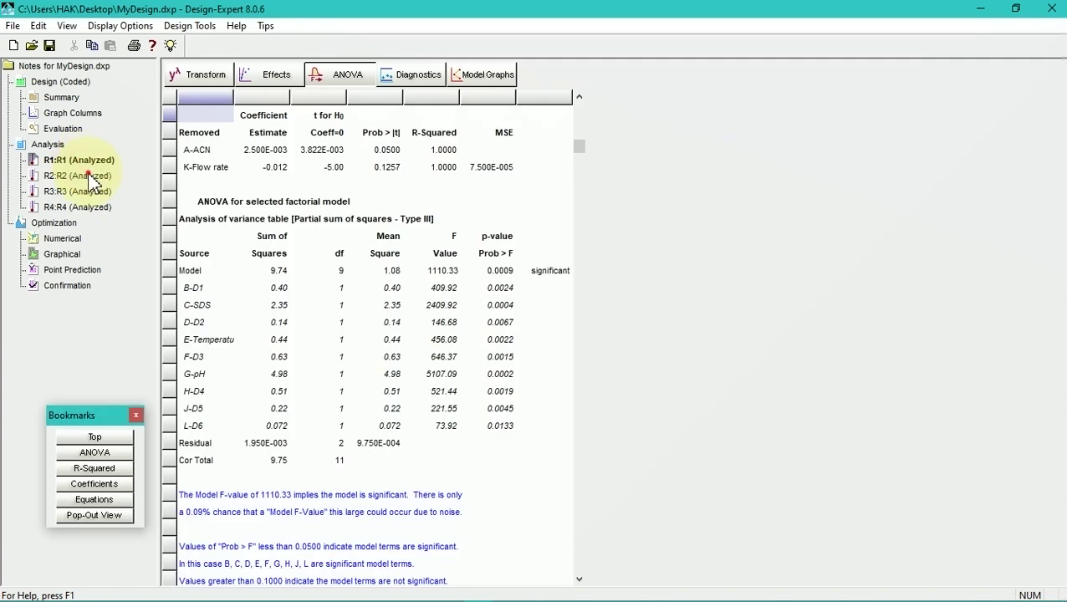
left_click(91, 179)
left_click(89, 193)
left_click(90, 209)
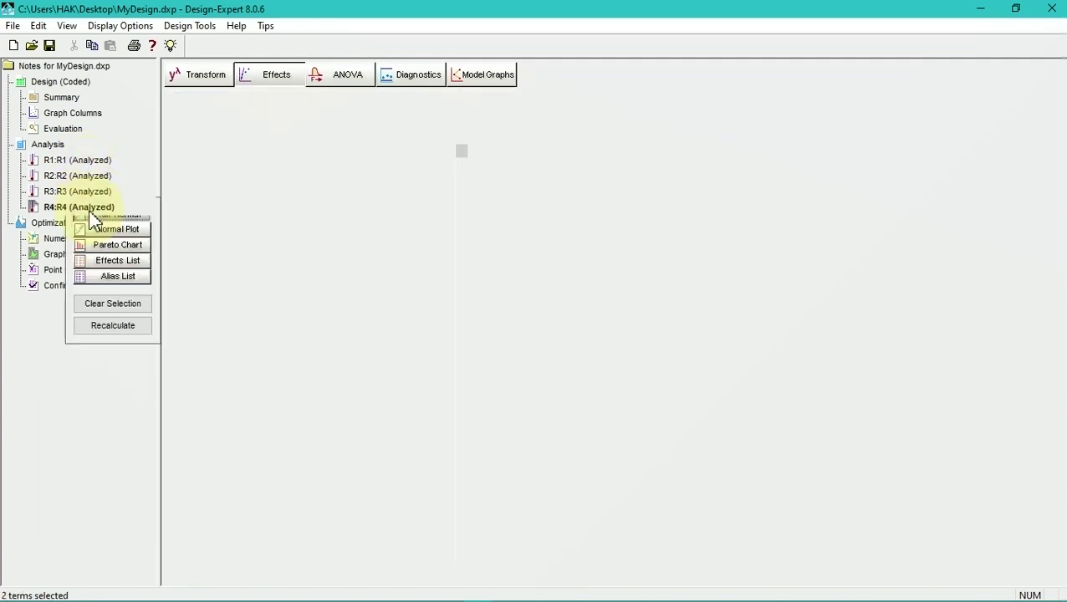
Copy the rows A-ACN through L-D6 from response R1's effects list
left_click(93, 164)
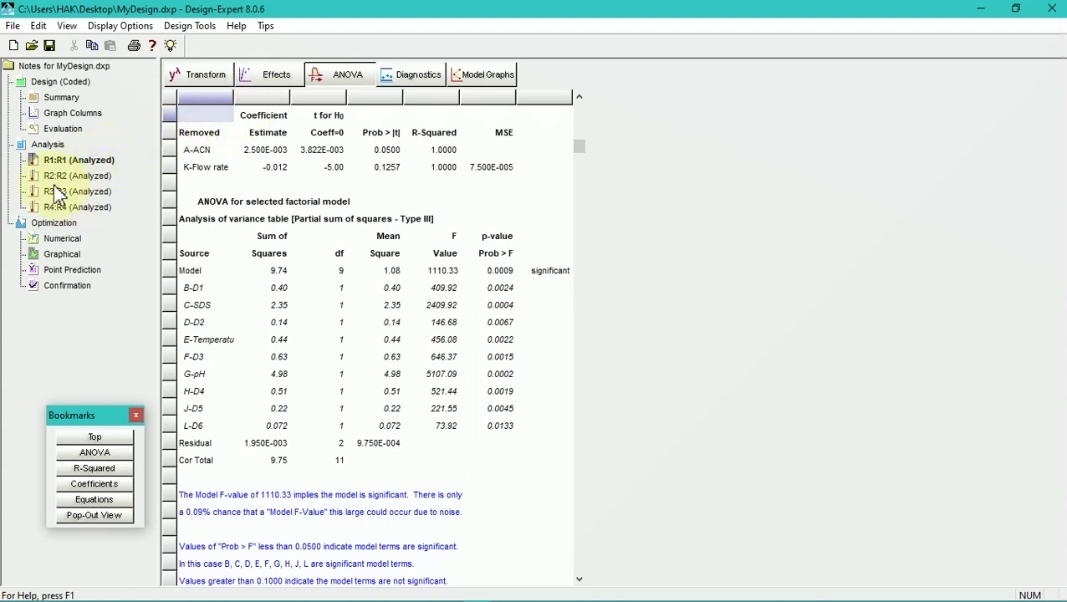
left_click(259, 80)
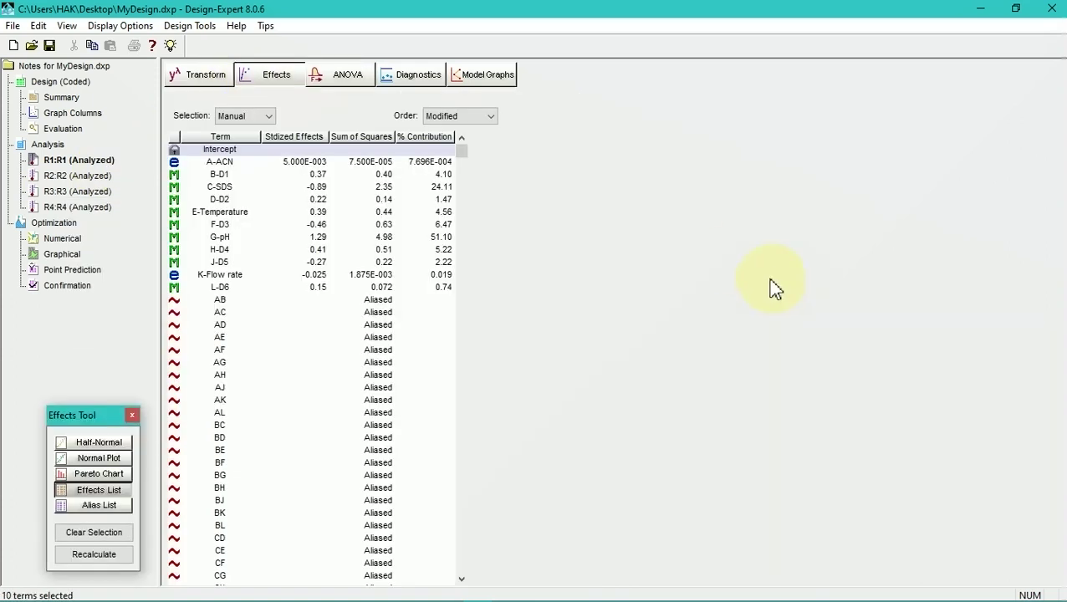
left_click_drag(314, 164, 311, 274)
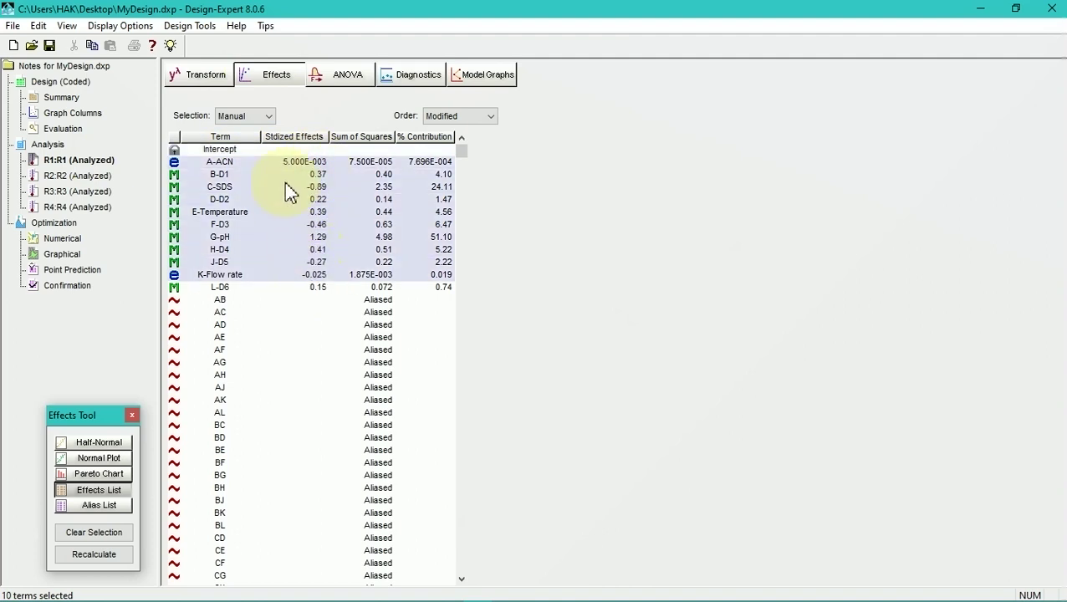
left_click(281, 173)
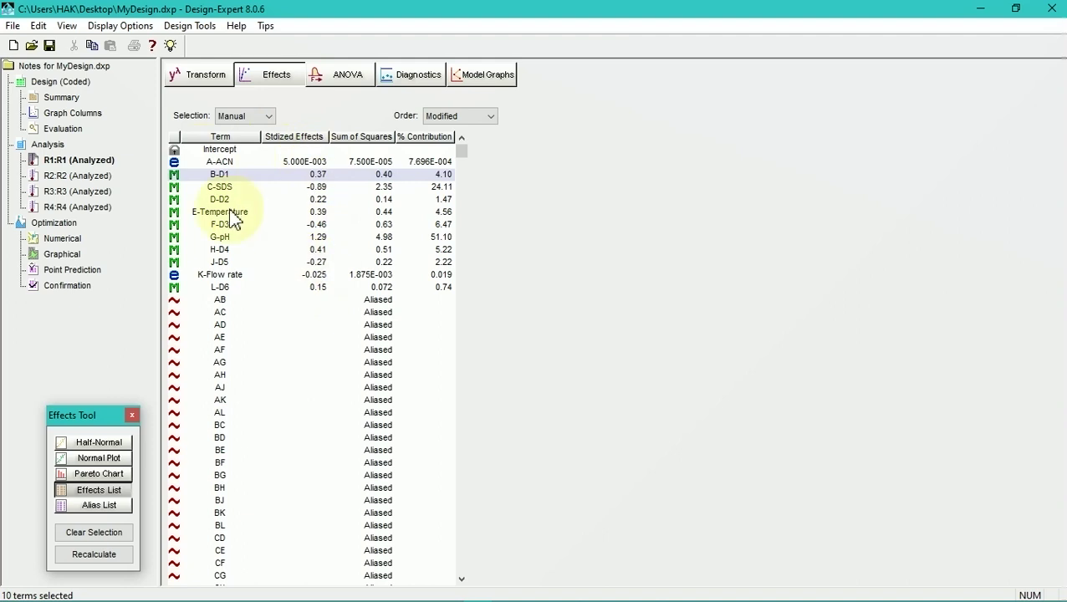
left_click_drag(183, 166, 279, 286)
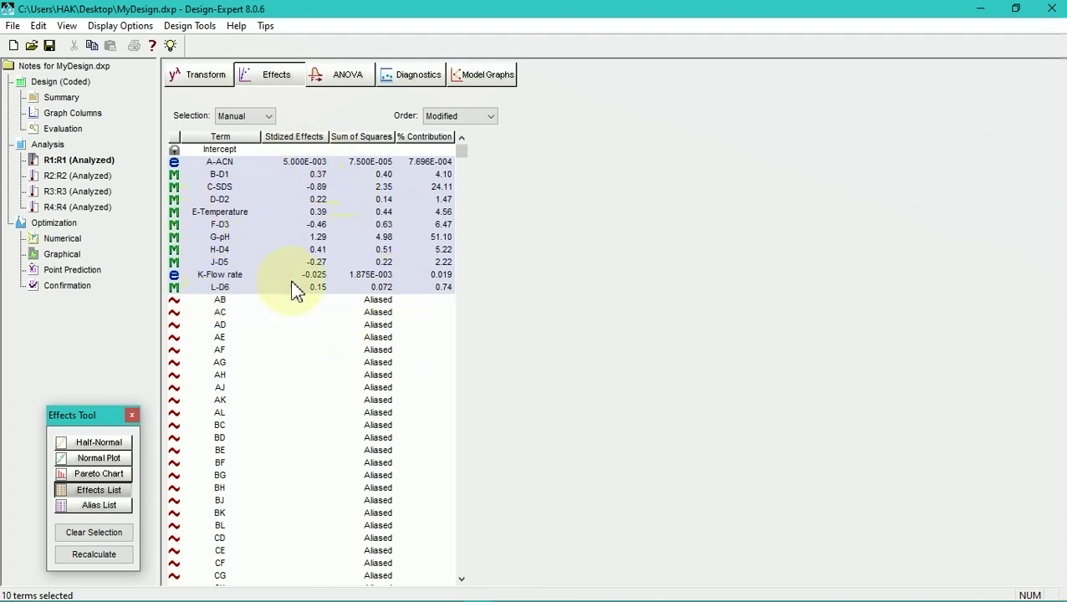
right_click(299, 214)
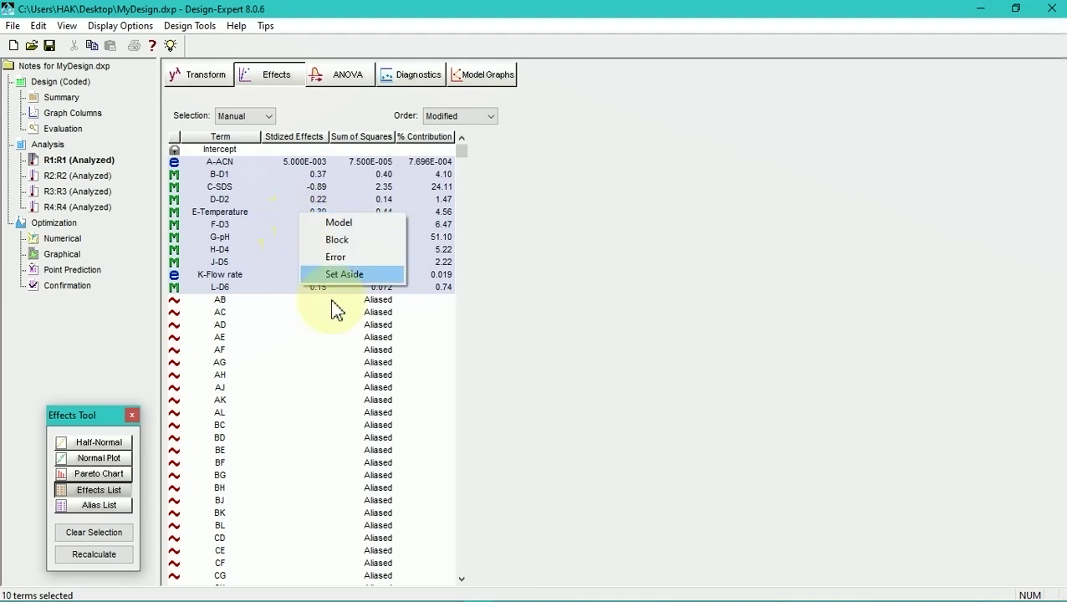
left_click(430, 15)
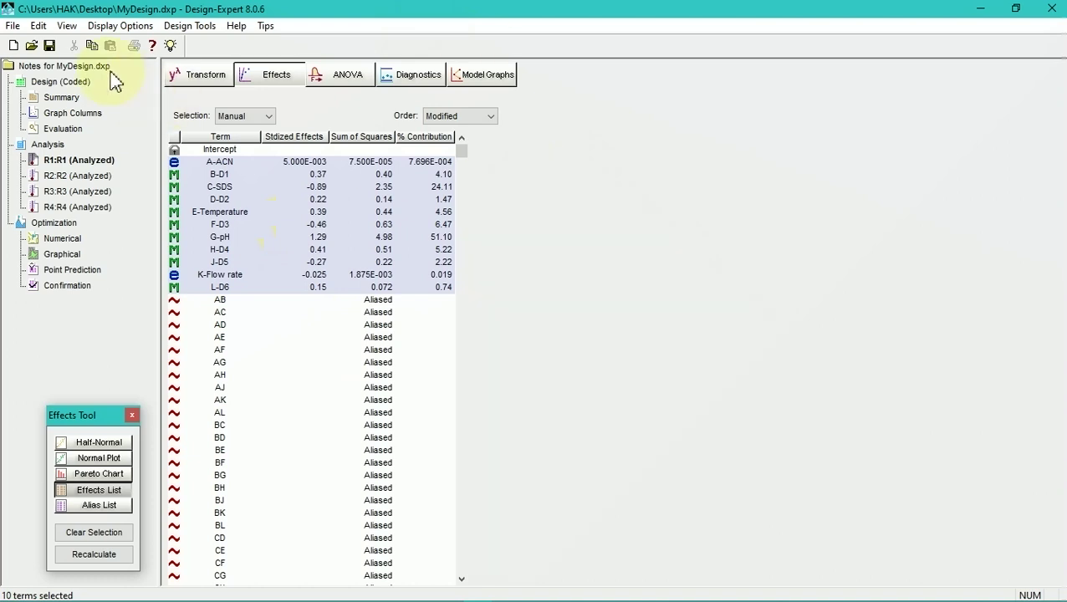
left_click(38, 26)
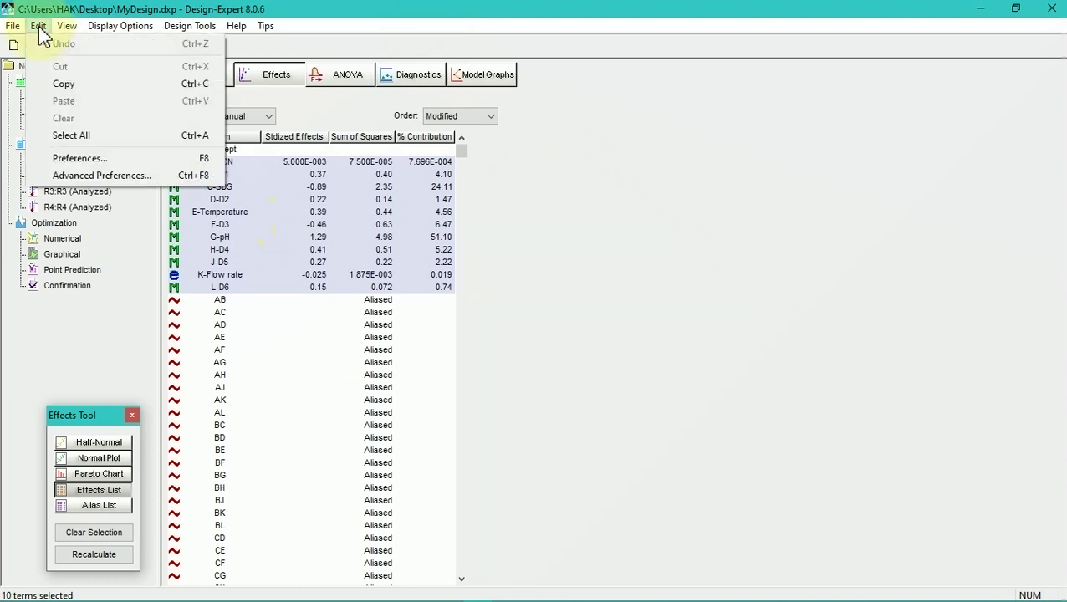
left_click(67, 84)
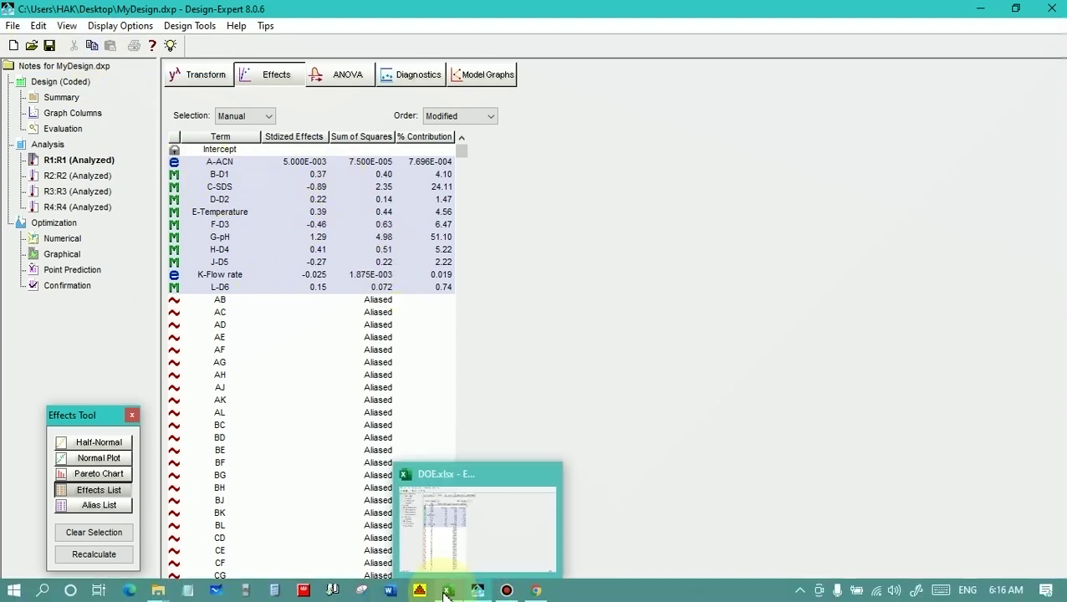
Switch to the DOE.xlsx workbook in Excel and paste the copied R1 effects list at cell AH3, beside the calculated effects table
left_click(447, 590)
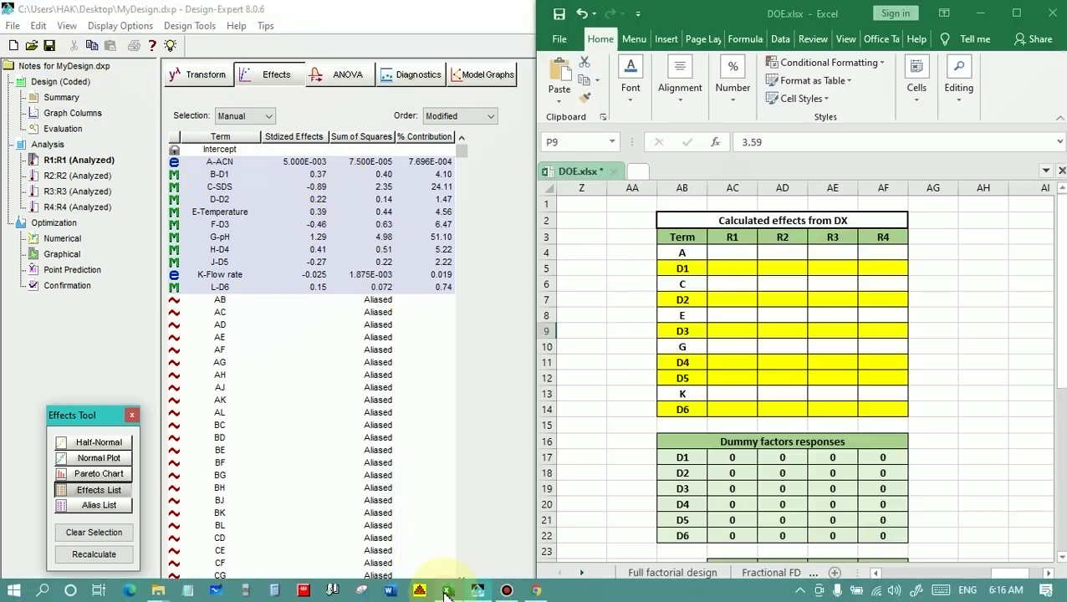
left_click(1049, 573)
left_click(1049, 573)
left_click(882, 234)
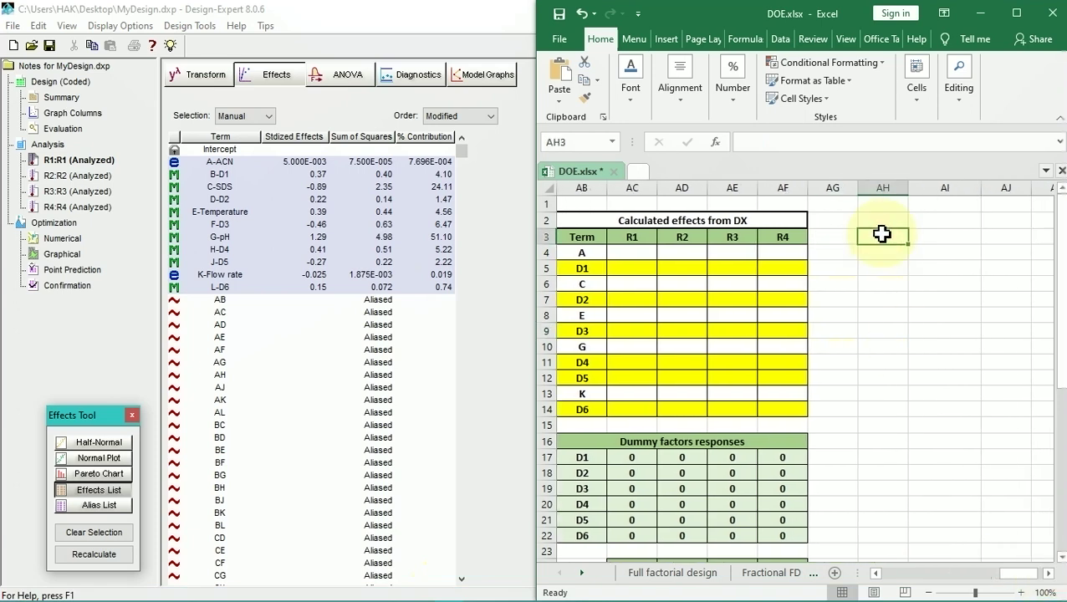
right_click(882, 234)
left_click(917, 301)
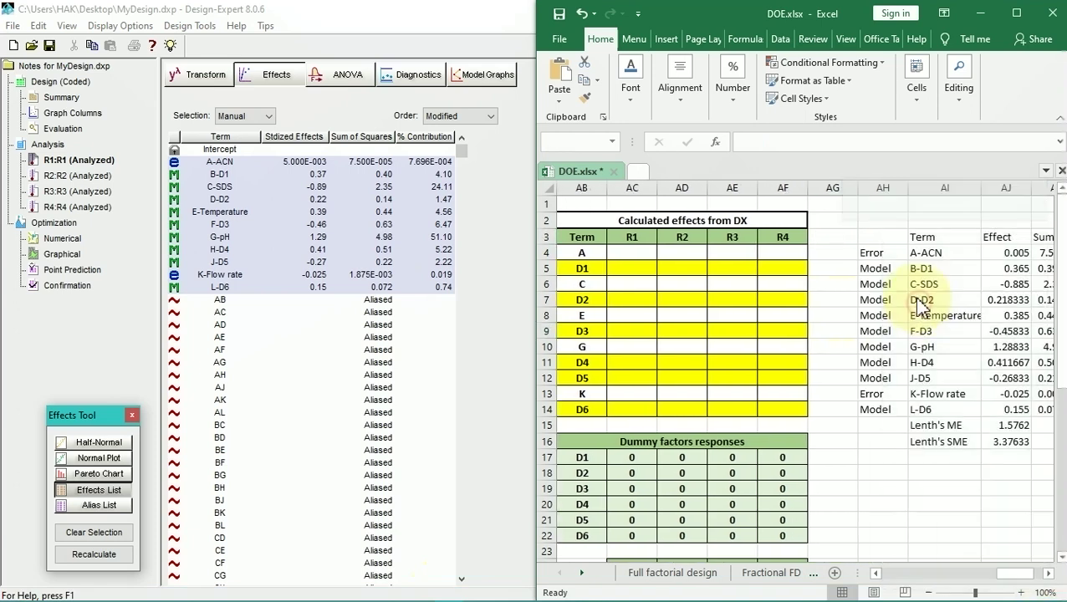
left_click(1048, 575)
left_click(1048, 575)
left_click(1048, 575)
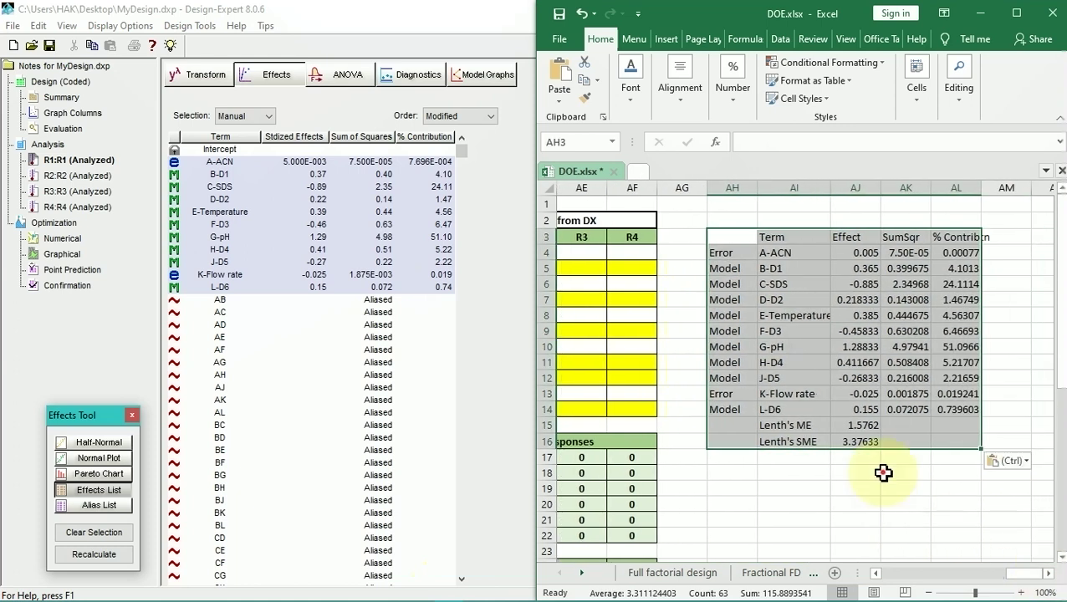
left_click(882, 473)
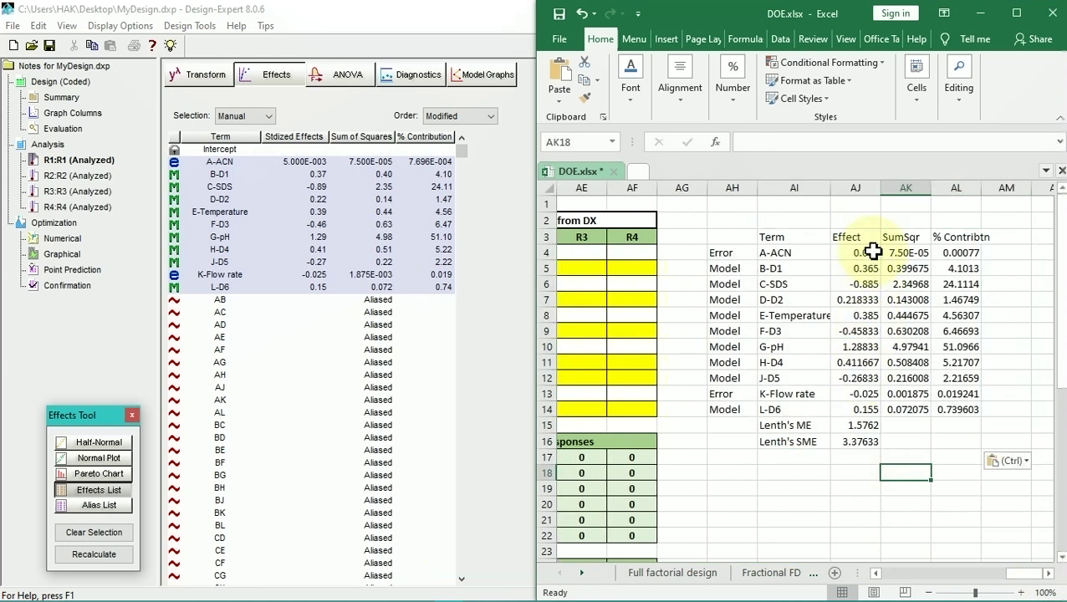
Copy the Effect values of terms A-ACN through L-D6 in cells AJ4:AJ14
left_click_drag(871, 253, 871, 315)
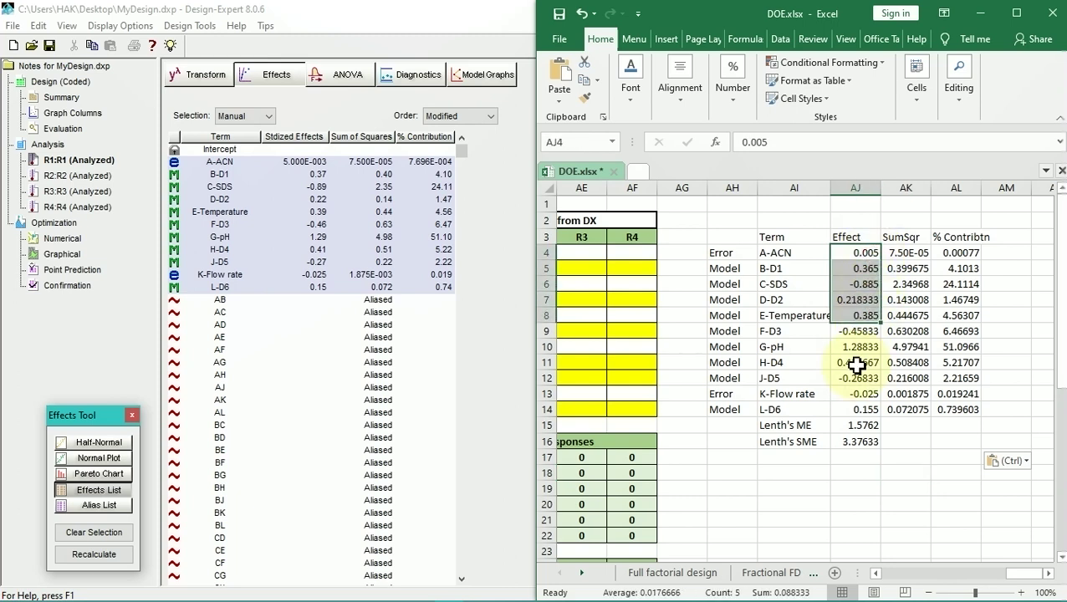
left_click(861, 393)
mouse_move(861, 255)
left_mouse_down()
mouse_move(859, 391)
mouse_move(849, 410)
left_mouse_up()
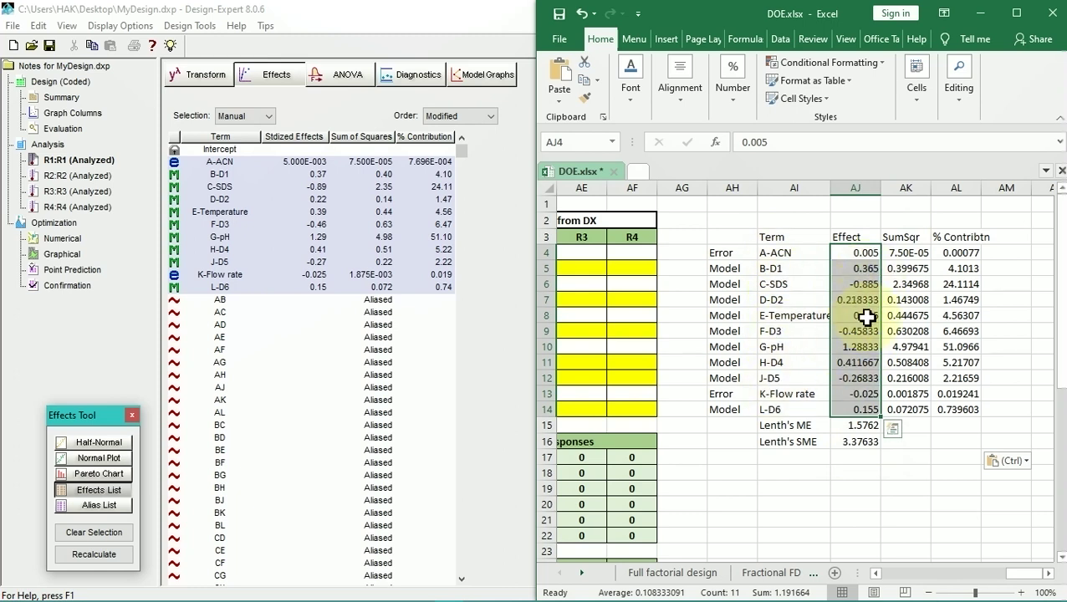
key("Escape")
right_click(871, 254)
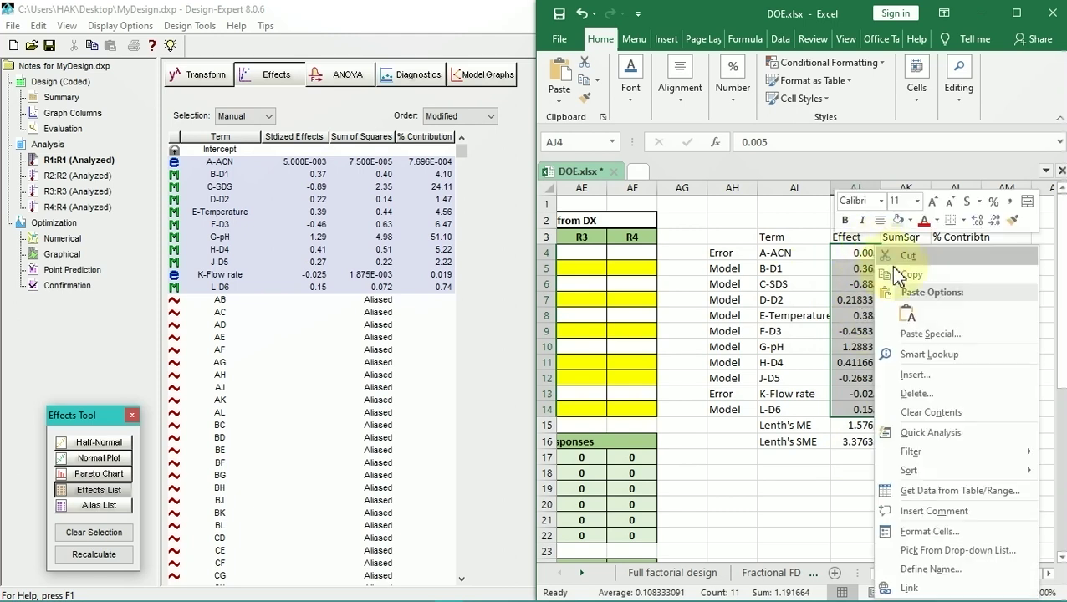
left_click(905, 284)
key("ctrl+c")
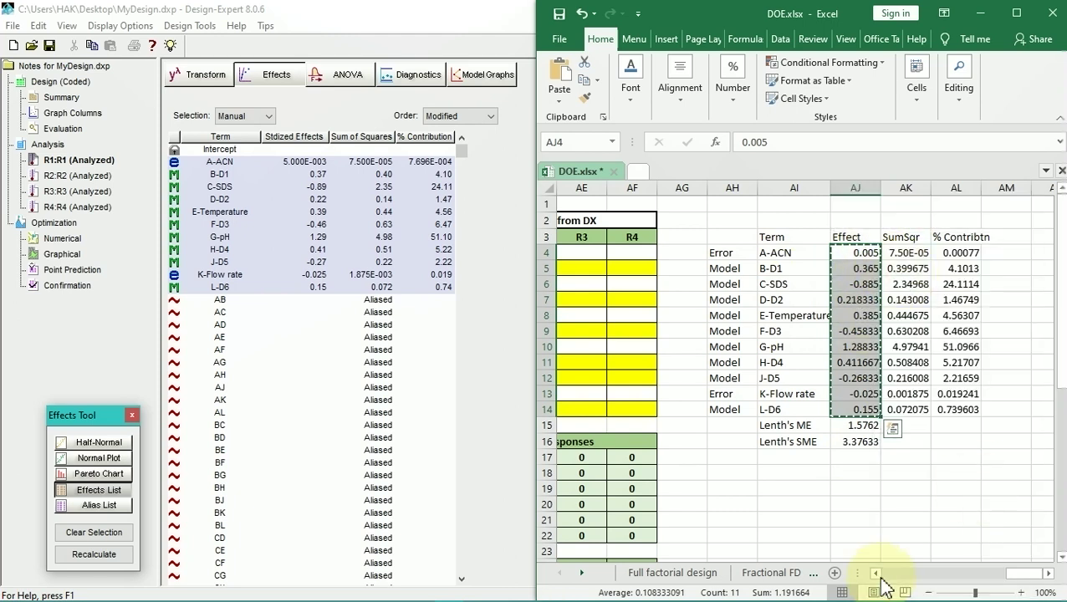
Paste the copied effects as values only into the R1 column of the "Calculated effects from DX" table, starting at AC4
left_click(875, 573)
left_click(876, 573)
left_click(875, 573)
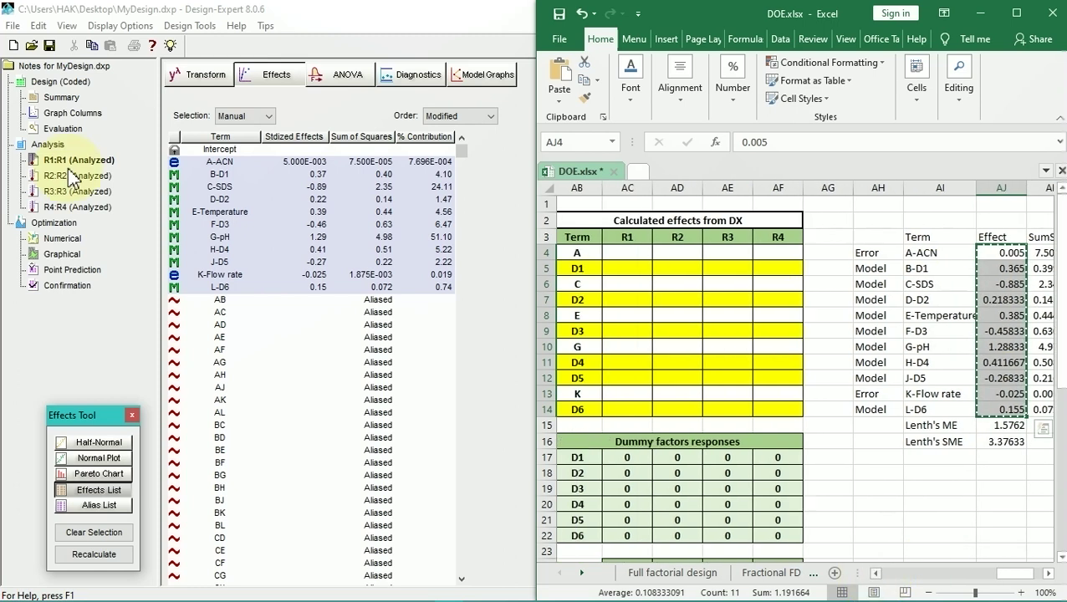
left_click(633, 253)
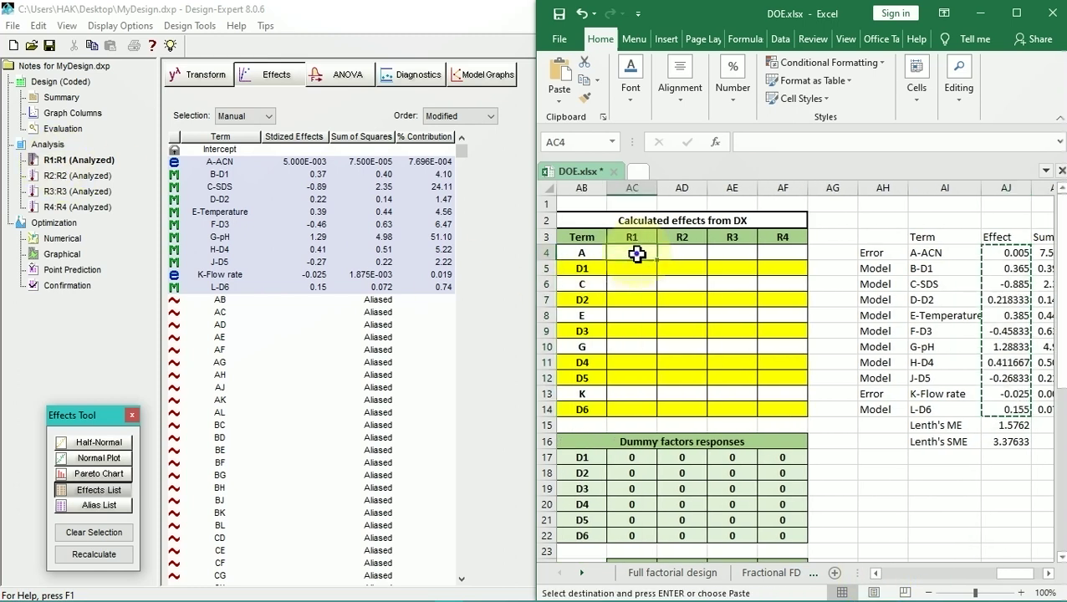
right_click(637, 255)
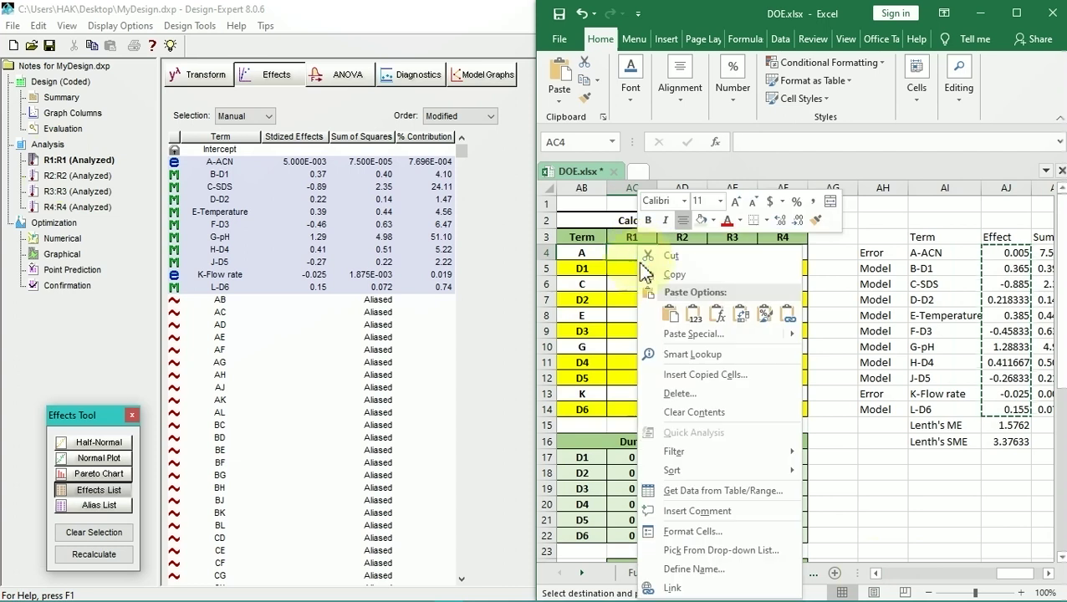
left_click(692, 313)
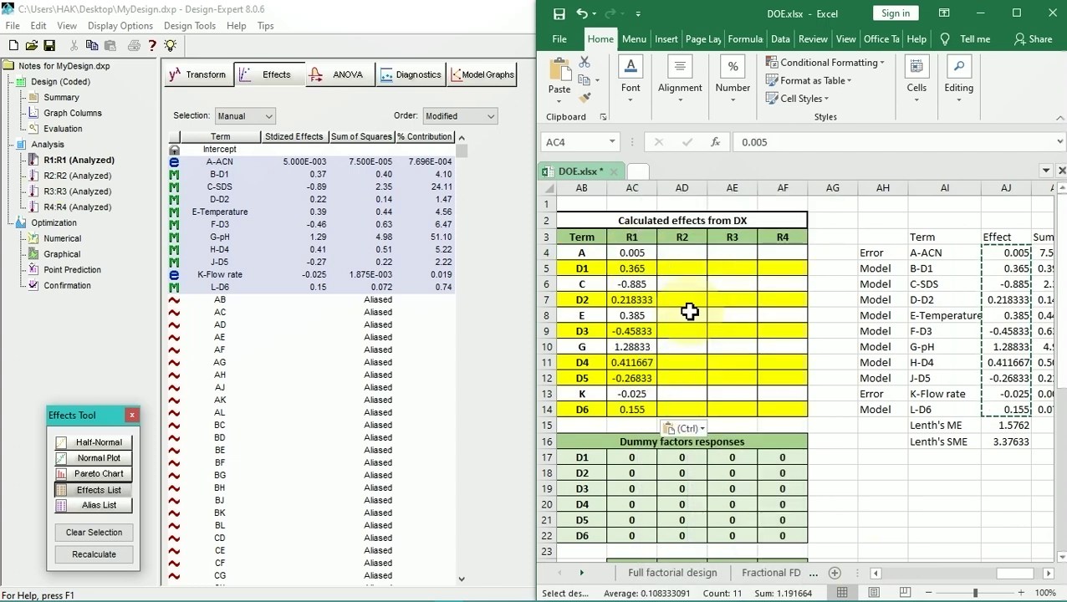
left_click(636, 301)
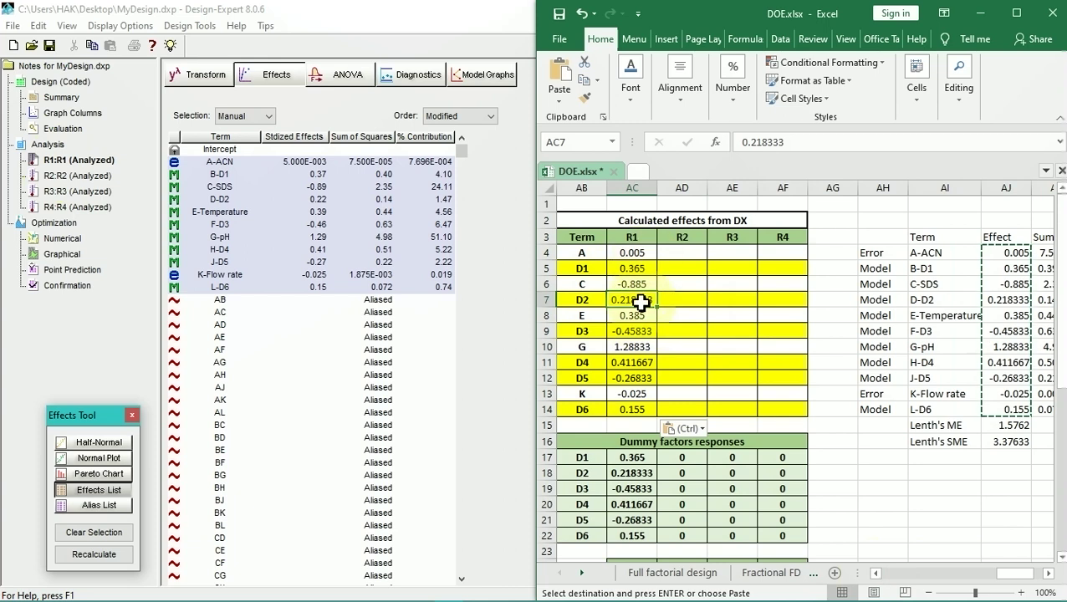
Examine the R1 dummy factor statistics, including the formulas behind t critical (0.05) in AC28 and E critical (0.05) in AC29
scroll(640, 304, "down", 2)
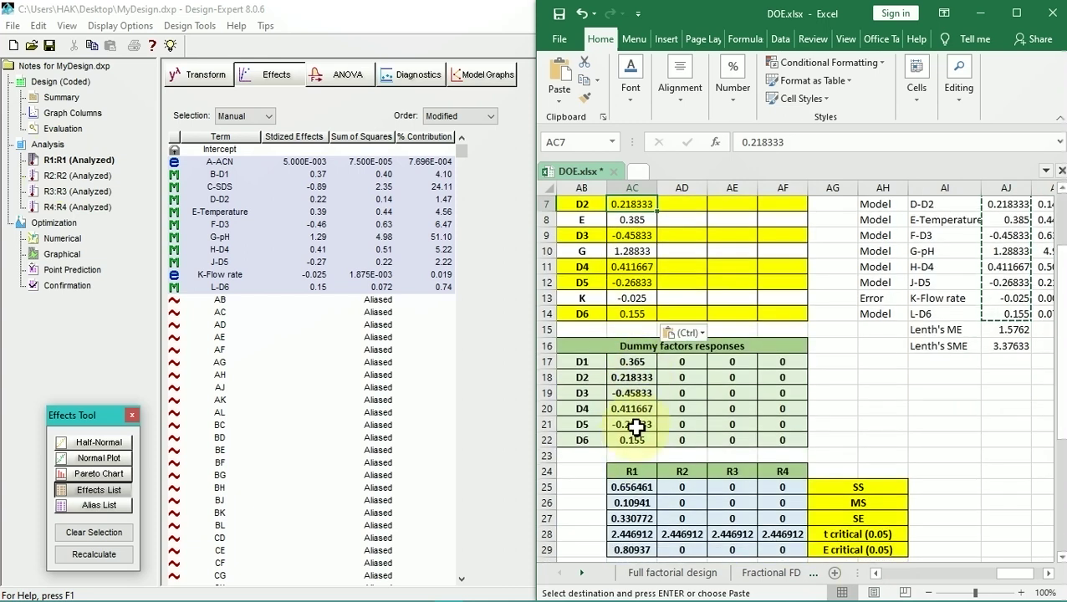
scroll(637, 430, "down", 2)
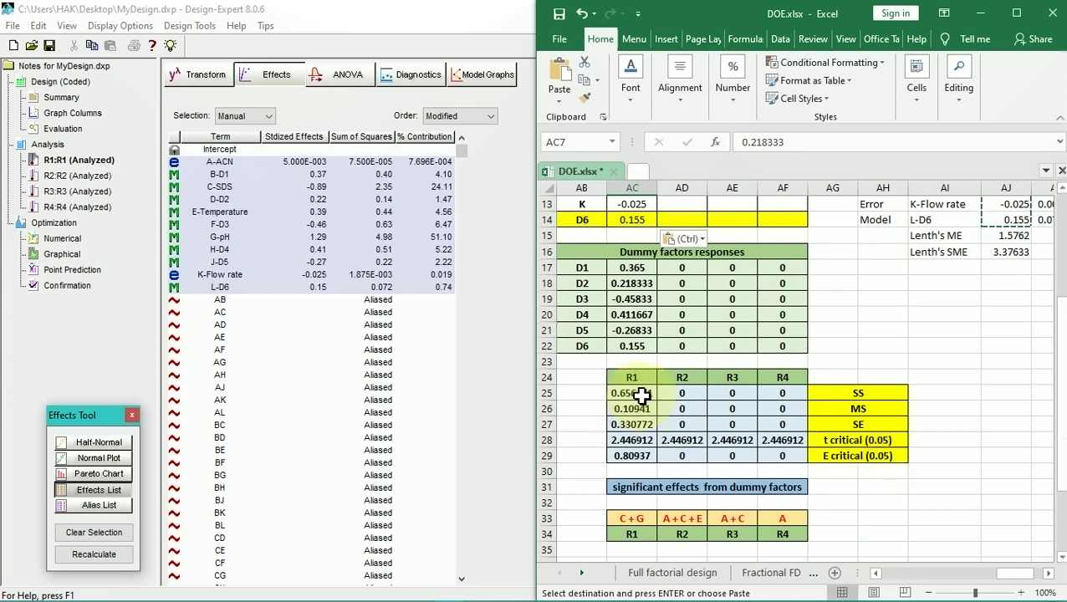
left_click(633, 439)
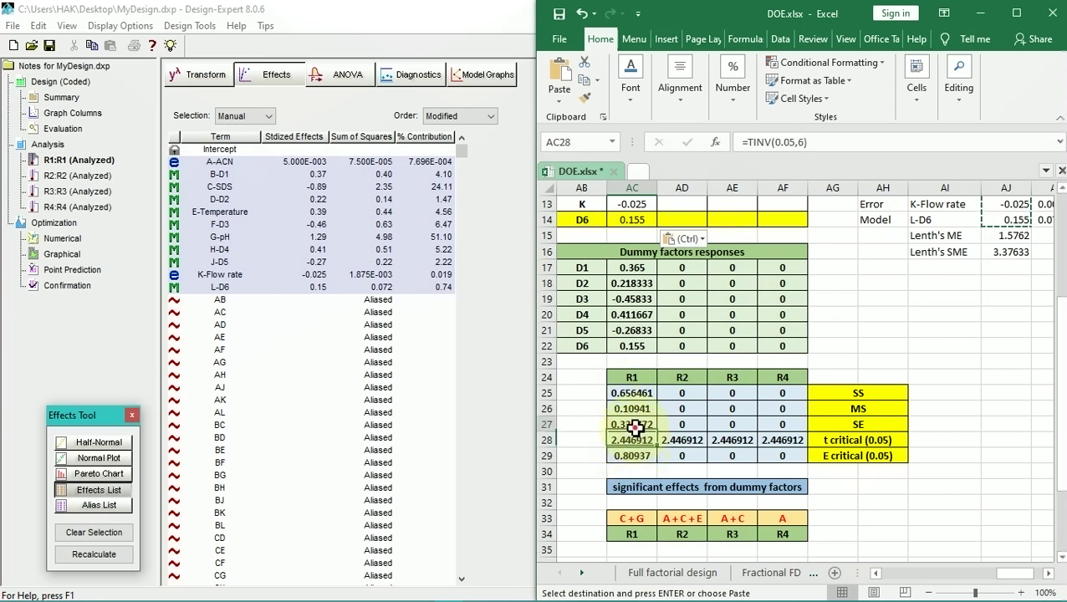
double_click(633, 455)
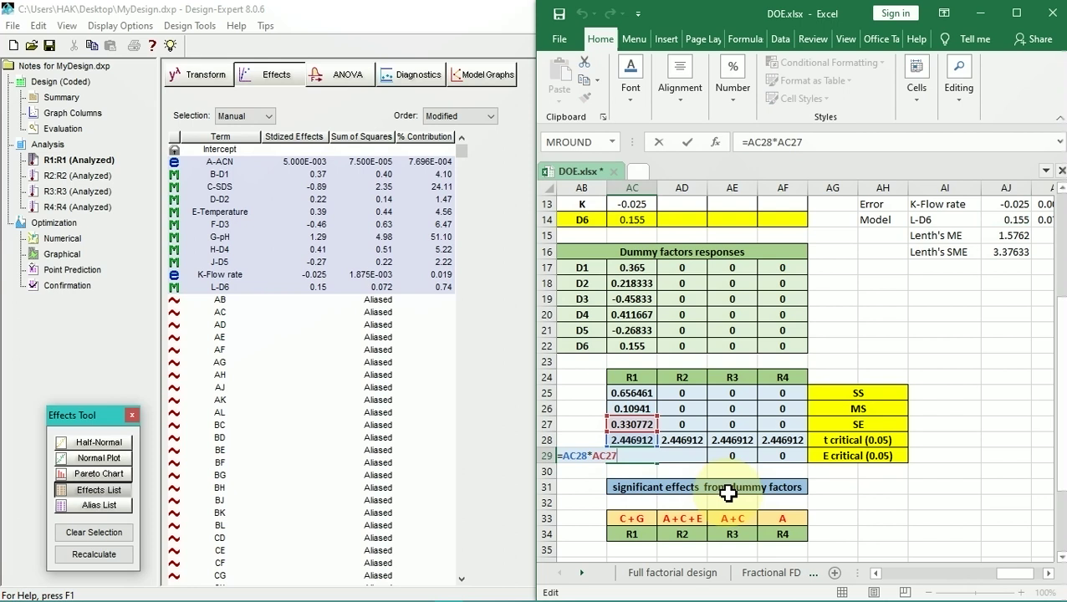
key("ctrl+Return")
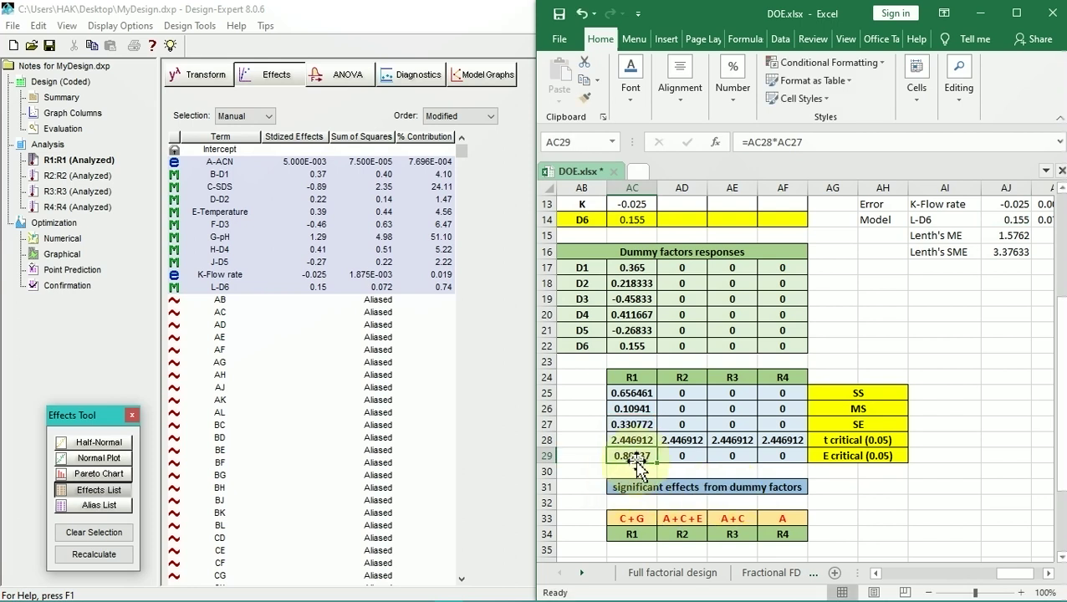
Compare the R1 effects of the real factors A, C, E, G and K with R1's E critical value
scroll(636, 462, "up", 2)
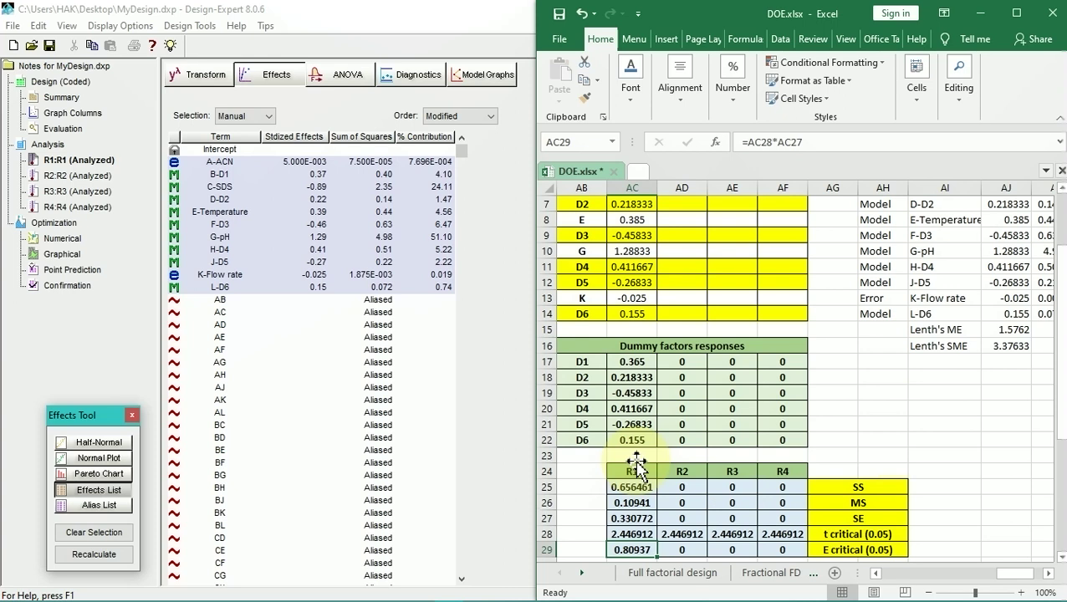
scroll(635, 462, "up", 2)
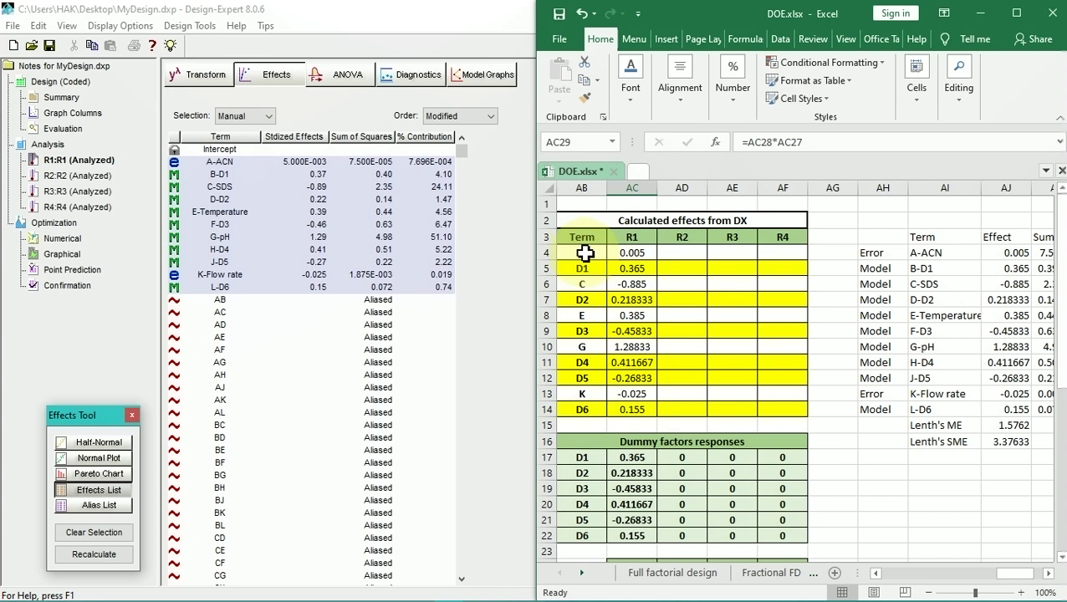
left_click(633, 254)
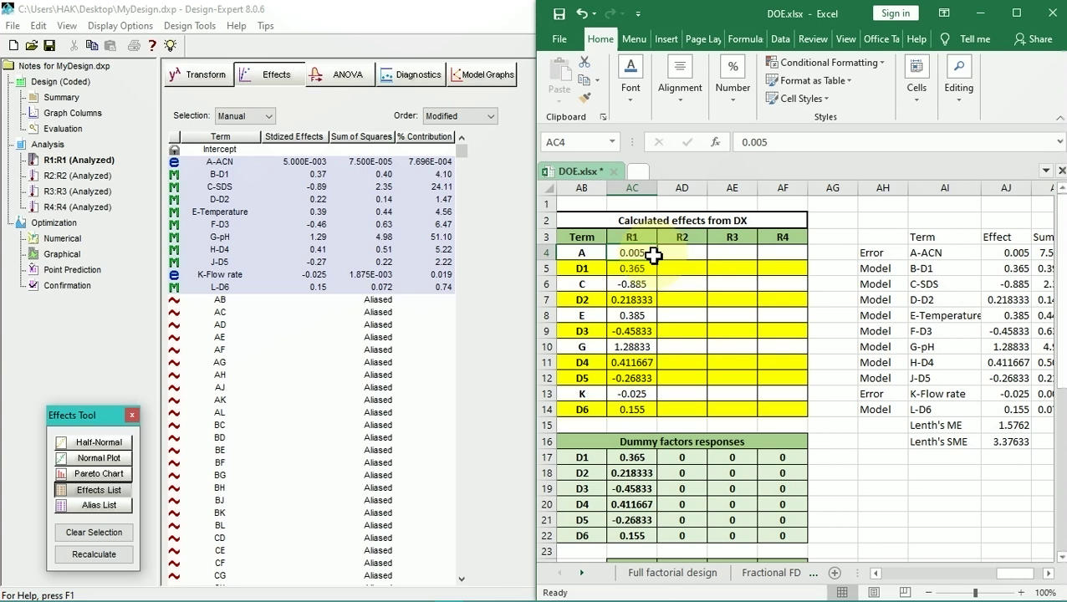
left_click(641, 285)
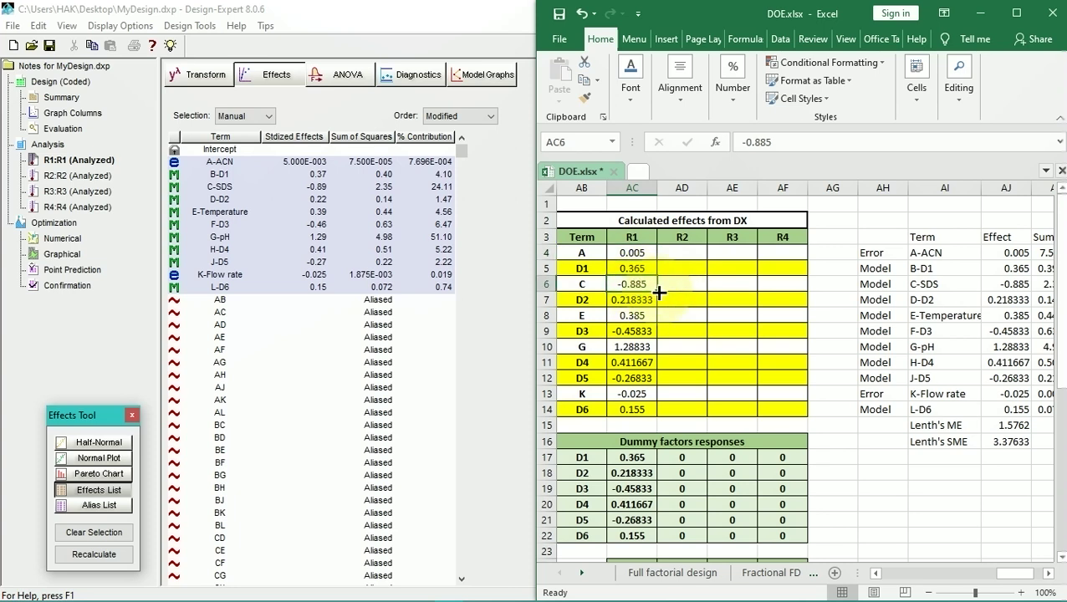
scroll(656, 292, "down", 4)
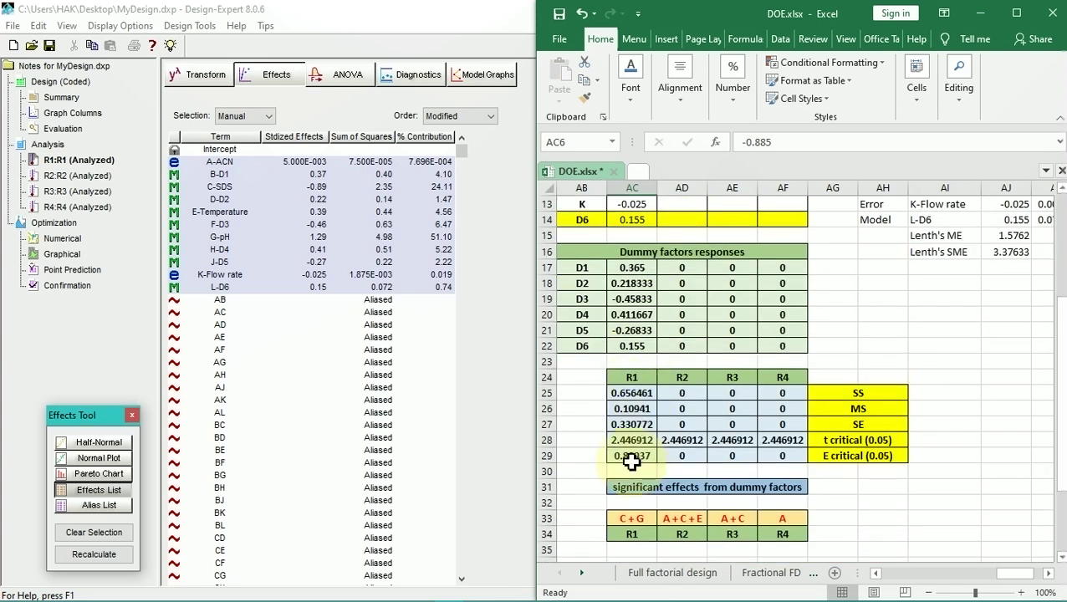
scroll(638, 326, "up", 4)
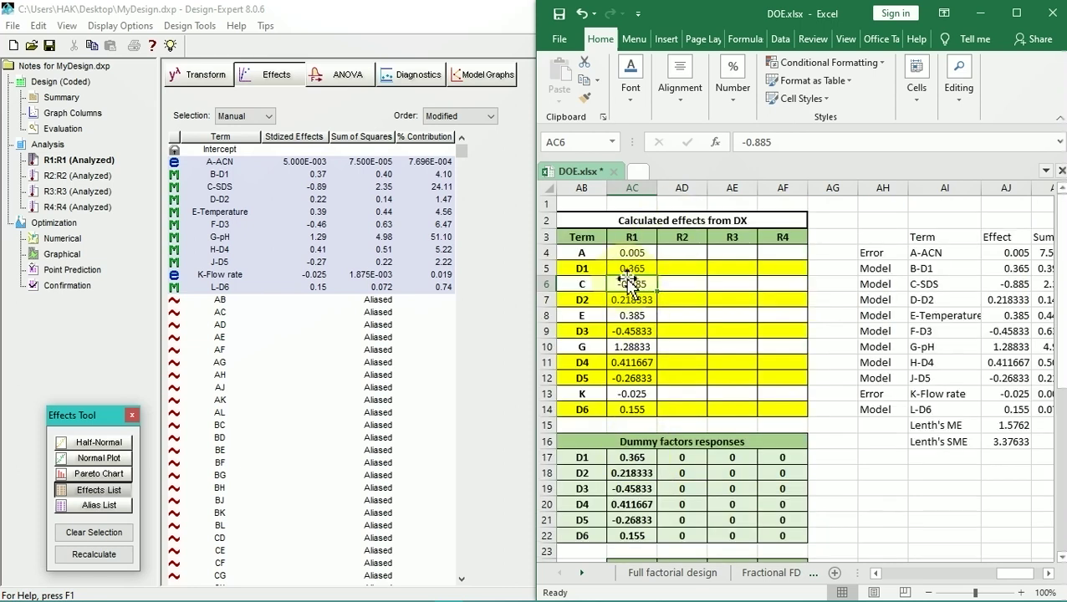
left_click(636, 316)
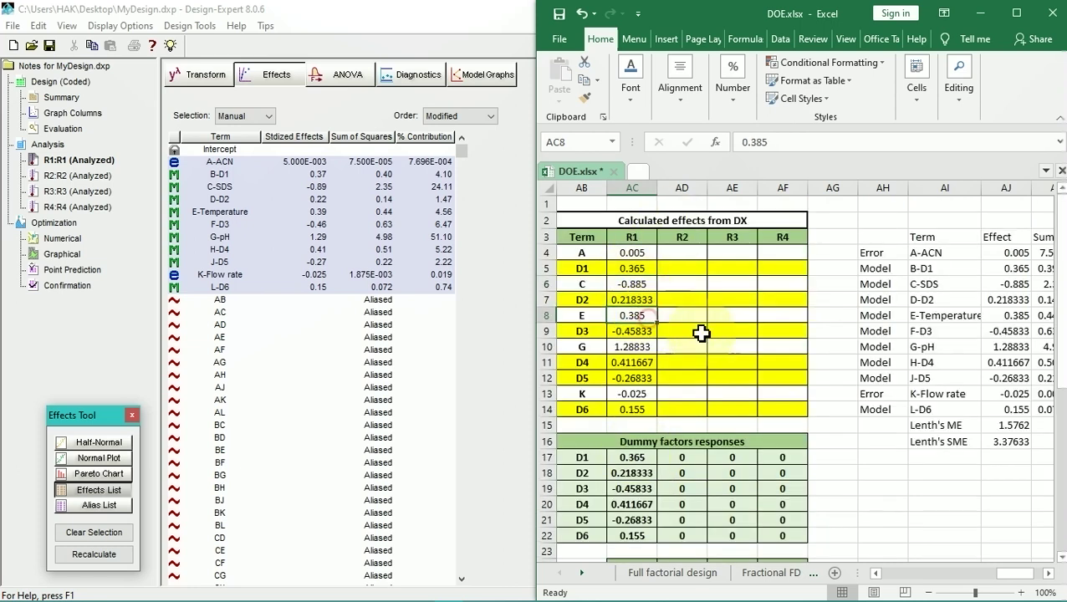
left_click(637, 348)
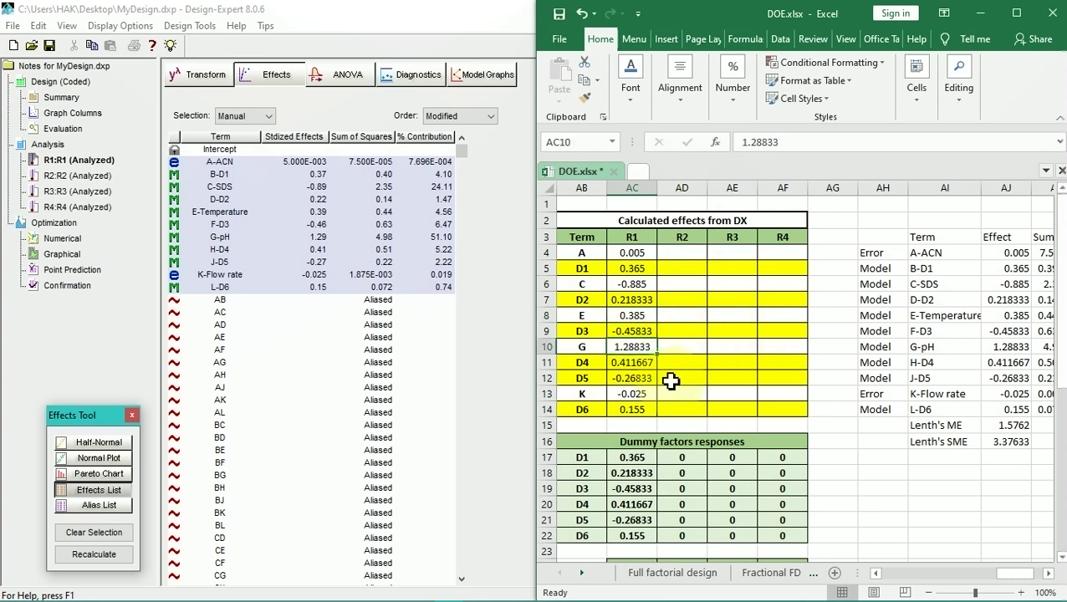
left_click(627, 395)
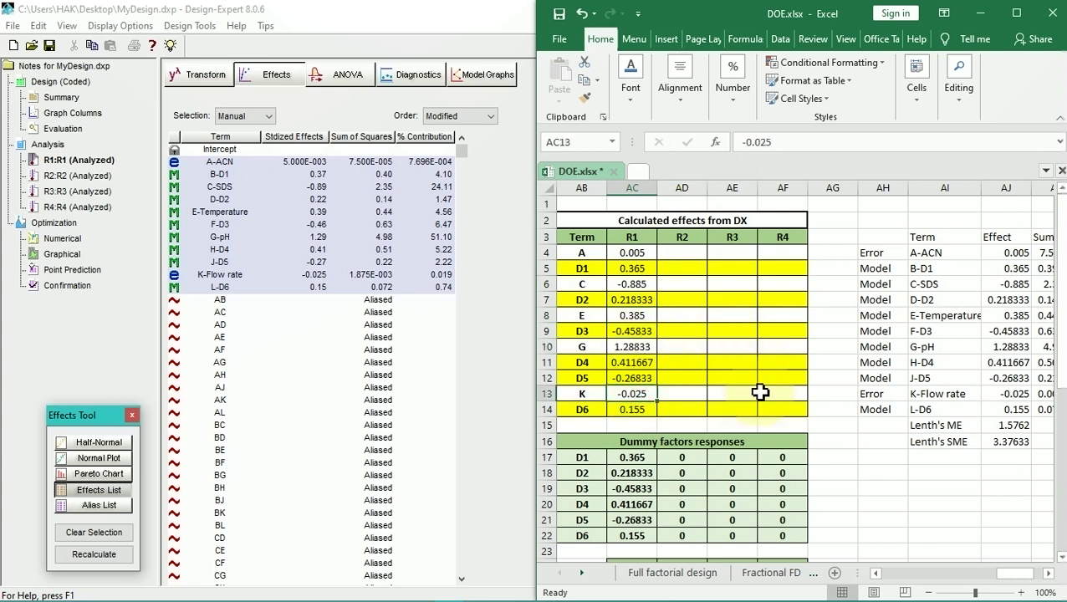
Review the R1 effects of C and G against E critical and R1's entry under "significant effects from dummy factors"
left_click(632, 284)
left_click(629, 347)
scroll(628, 350, "down", 4)
scroll(629, 349, "down", 2)
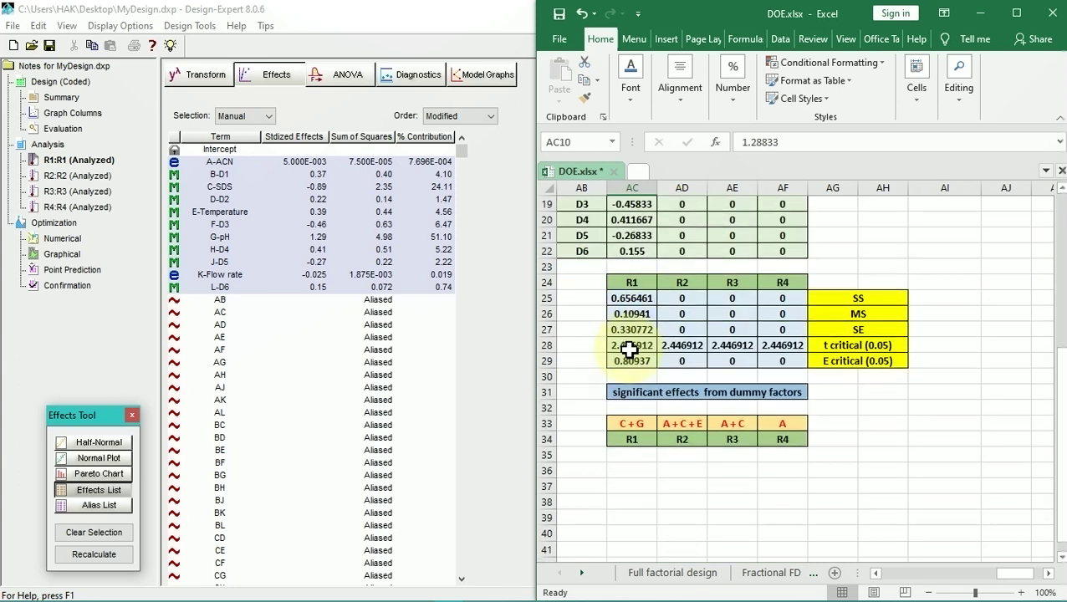
left_click(627, 426)
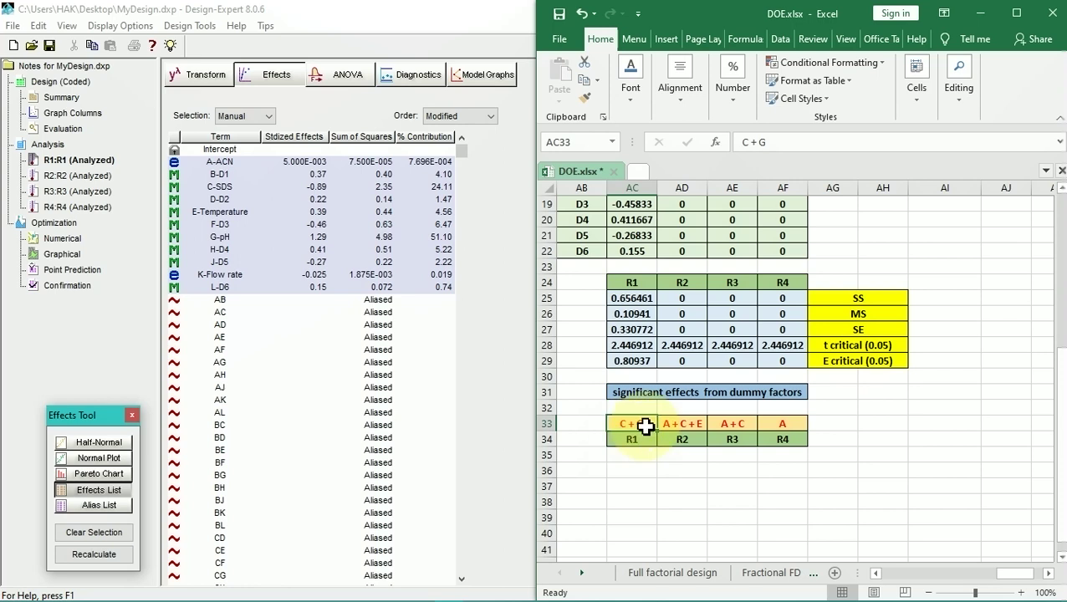
Clear the pasted R1 effects list from cells AH3:AM17, beside the calculated effects table
scroll(646, 427, "up", 6)
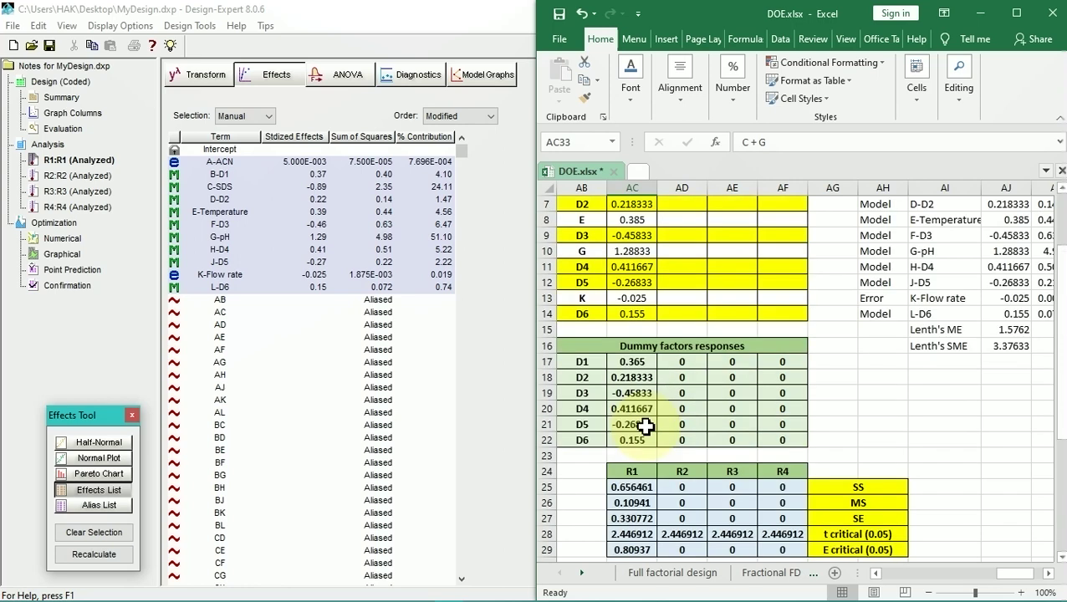
left_click(1047, 573)
left_click(876, 573)
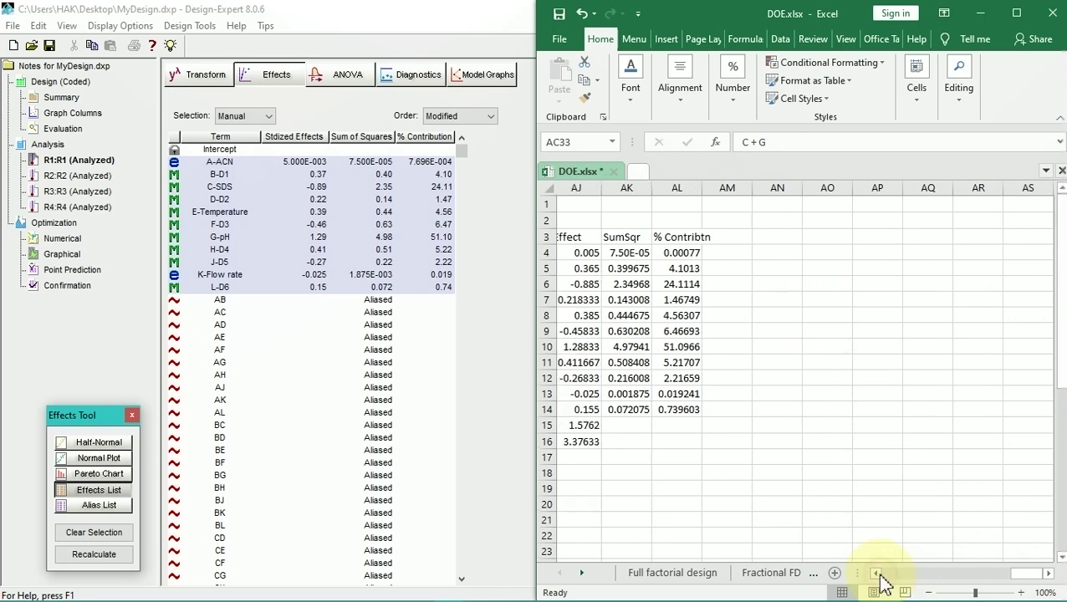
left_click(876, 573)
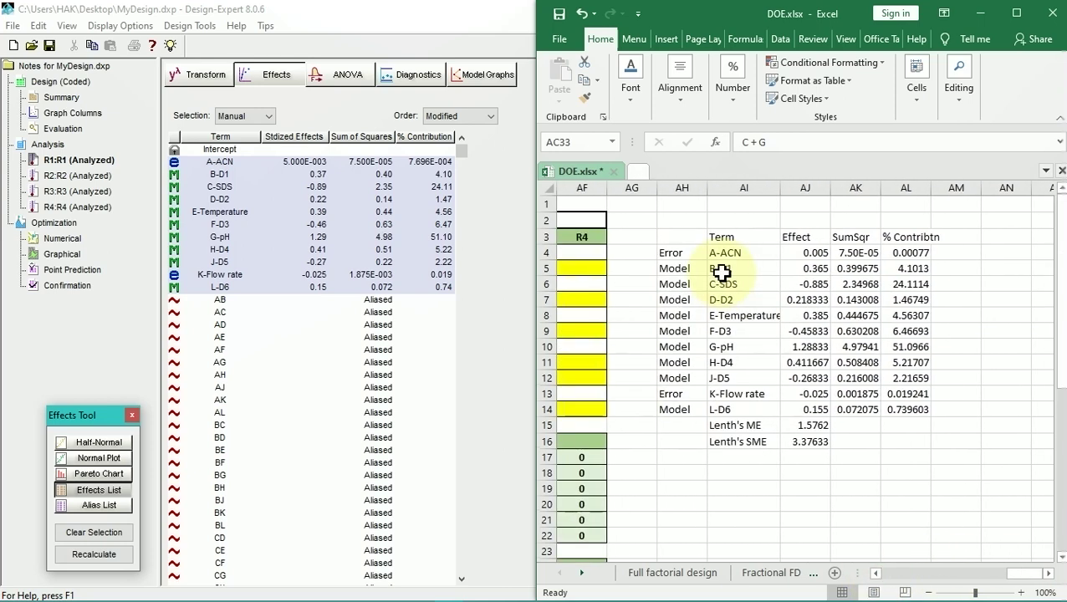
left_click_drag(678, 238, 936, 460)
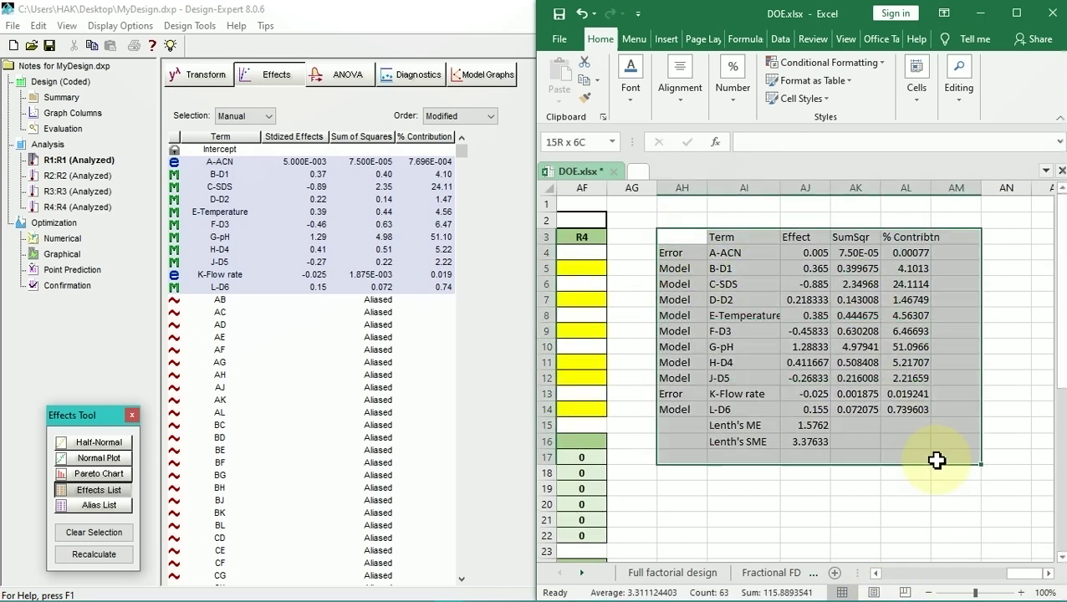
key("Delete")
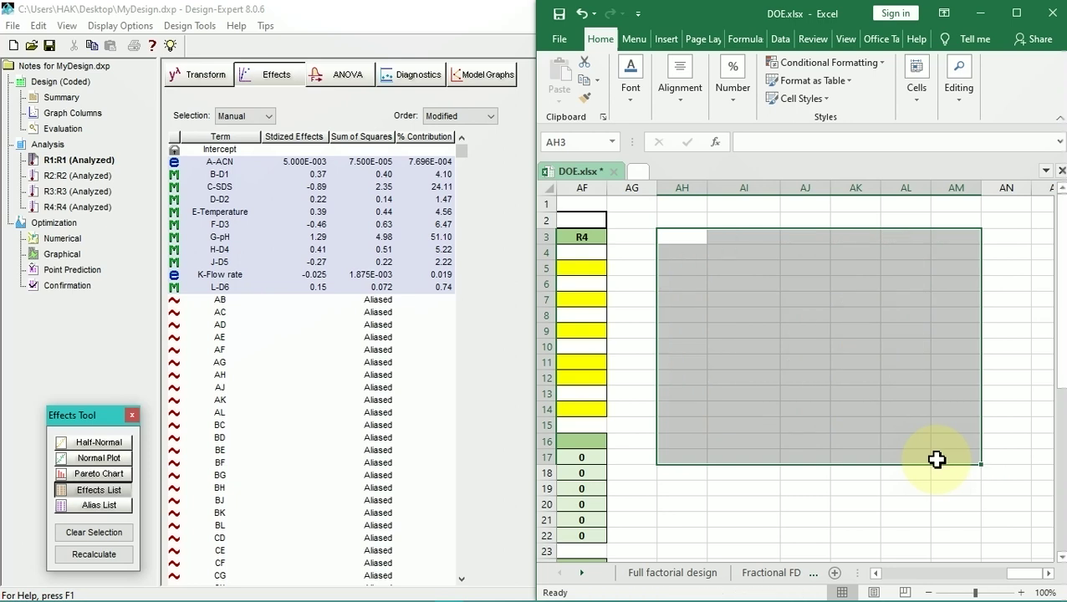
Switch to Design-Expert and copy the rows A-ACN through L-D6 from response R2's effects list
double_click(286, 11)
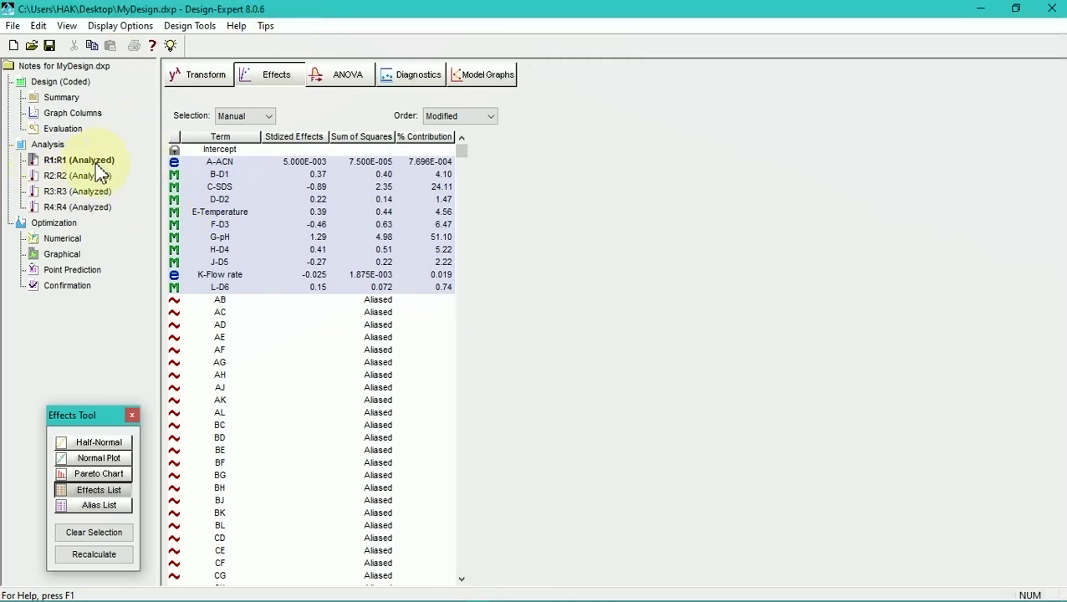
left_click(53, 178)
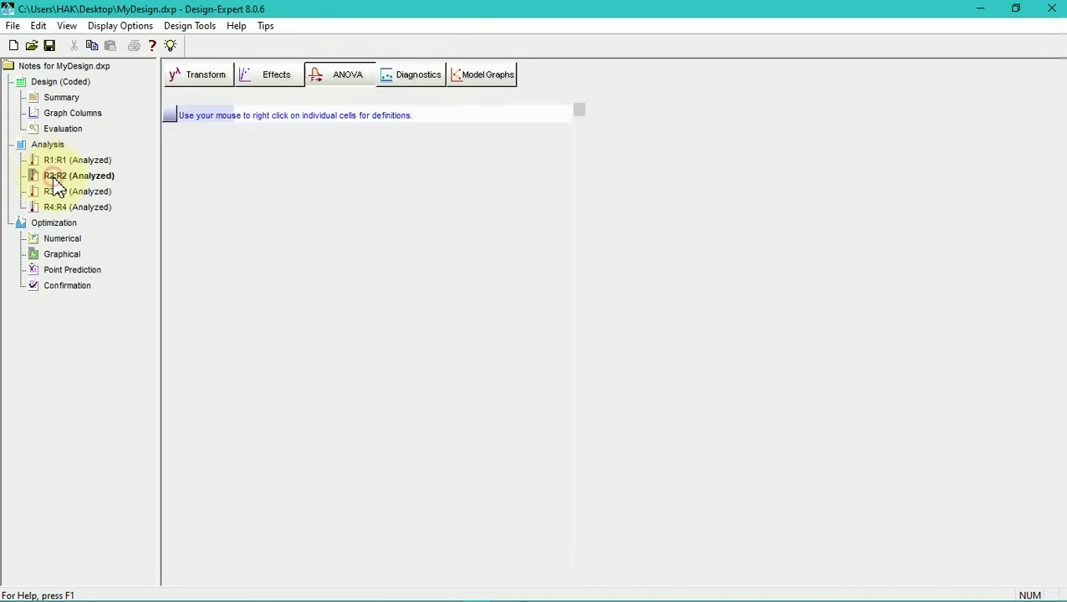
left_click(268, 80)
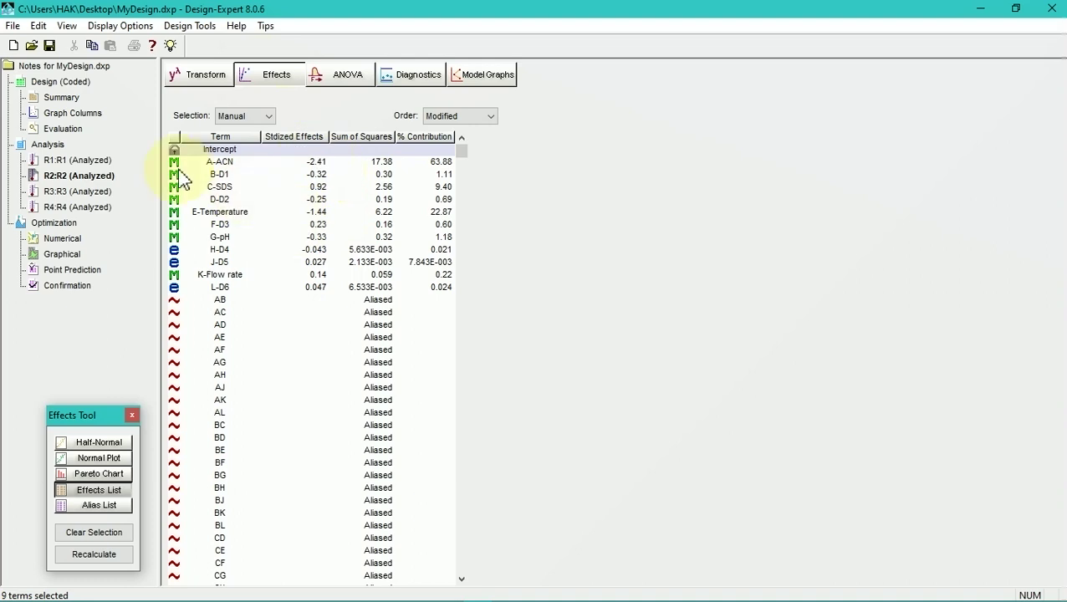
left_click_drag(175, 167, 360, 286)
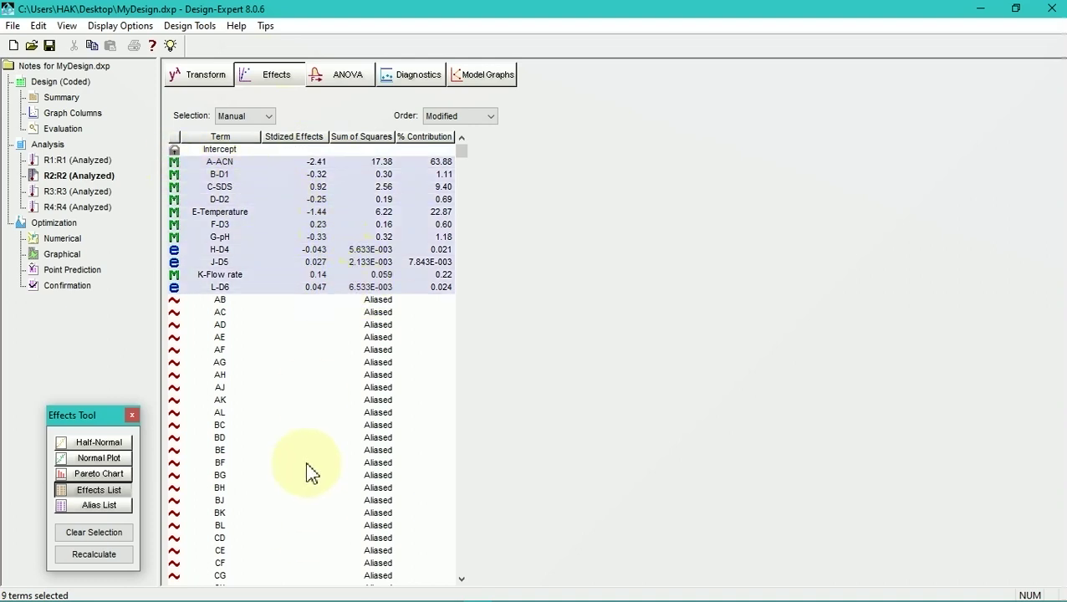
left_click(93, 46)
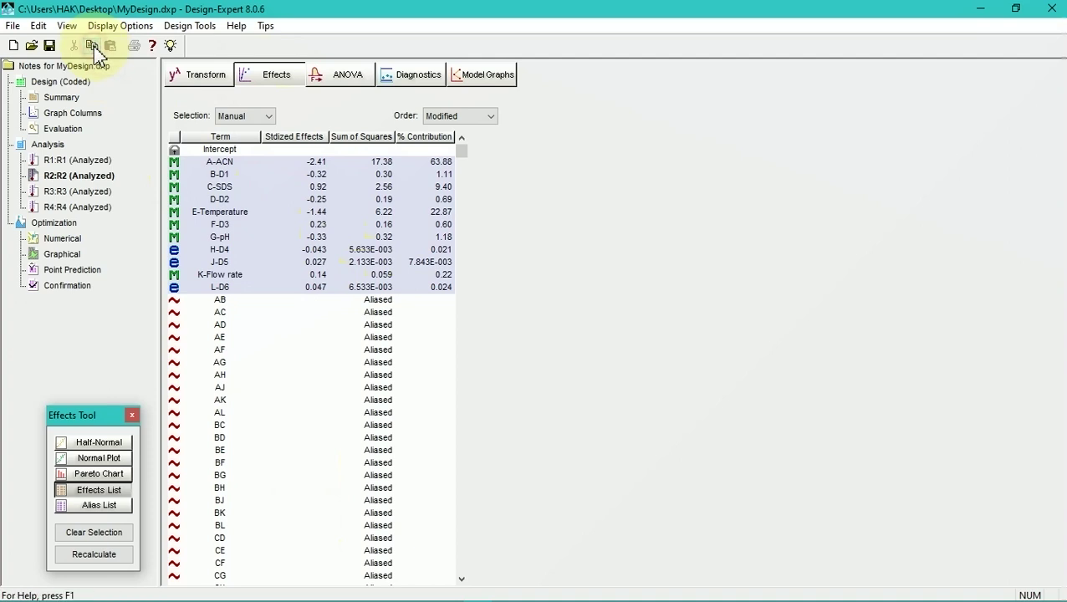
Switch to the DOE.xlsx workbook in Excel and paste the copied R2 effects list at cell AH3
mouse_move(623, 598)
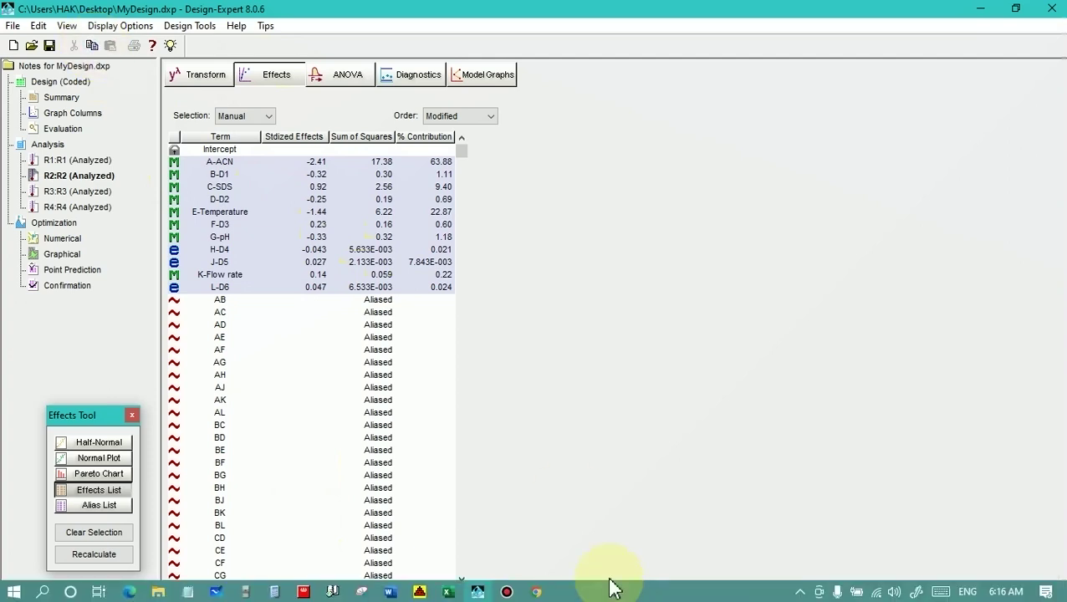
left_click(454, 593)
left_click(680, 244)
key("ctrl+v")
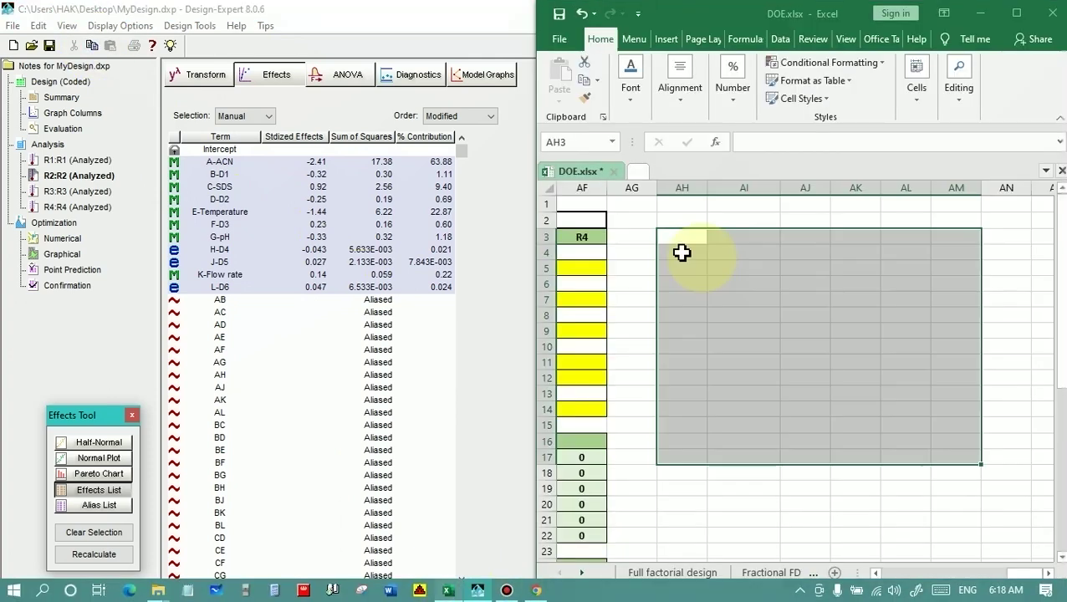
left_click(681, 244)
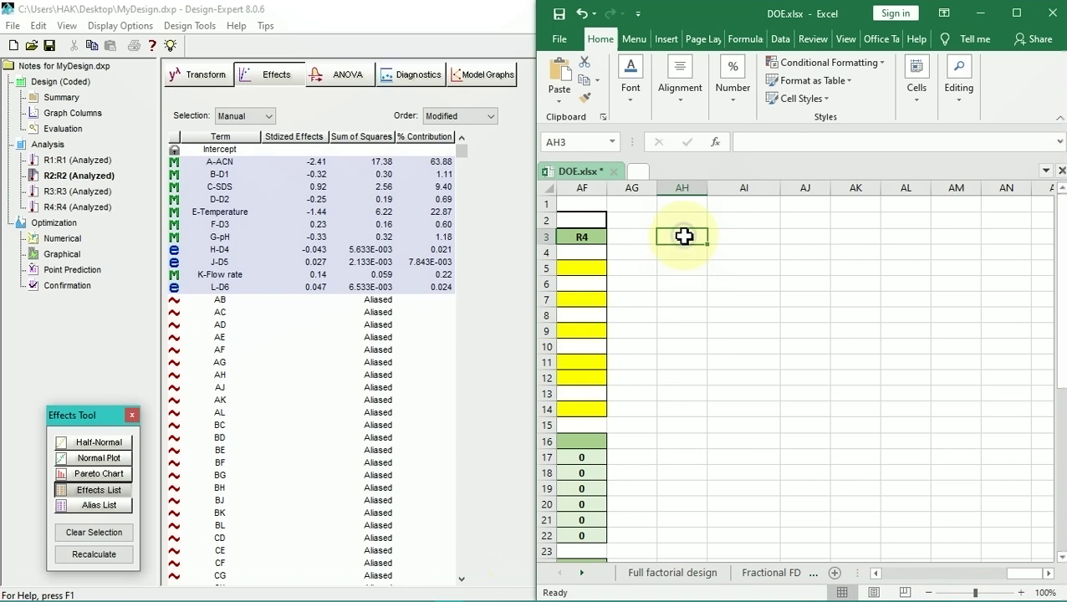
right_click(684, 237)
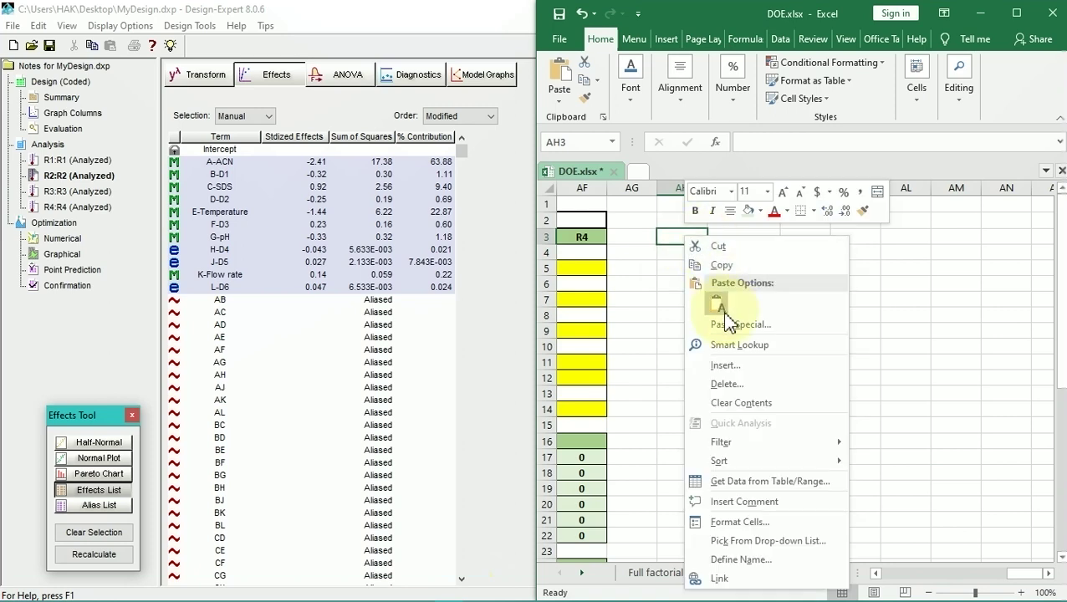
left_click(723, 307)
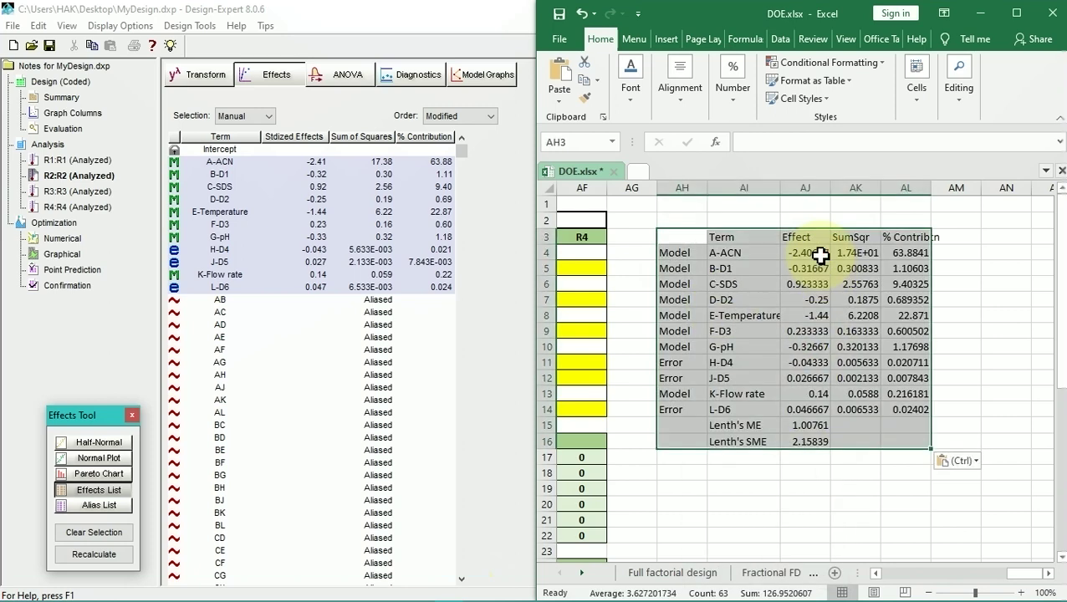
Copy the R2 Effect values of terms A-ACN through L-D6 in cells AJ4:AJ14
left_click(819, 256)
left_click_drag(819, 266, 815, 409)
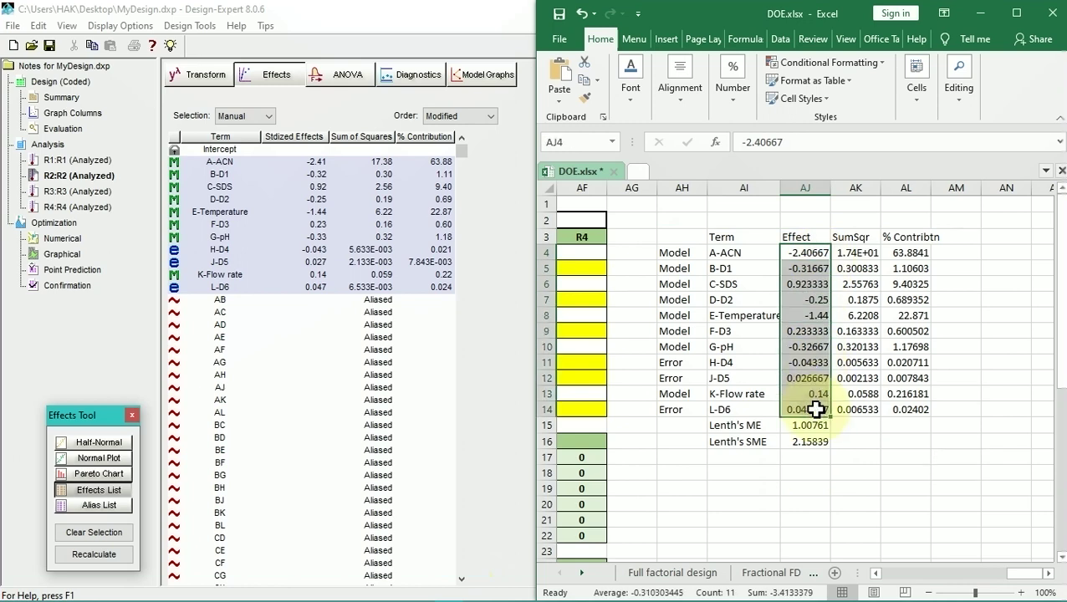
right_click(815, 408)
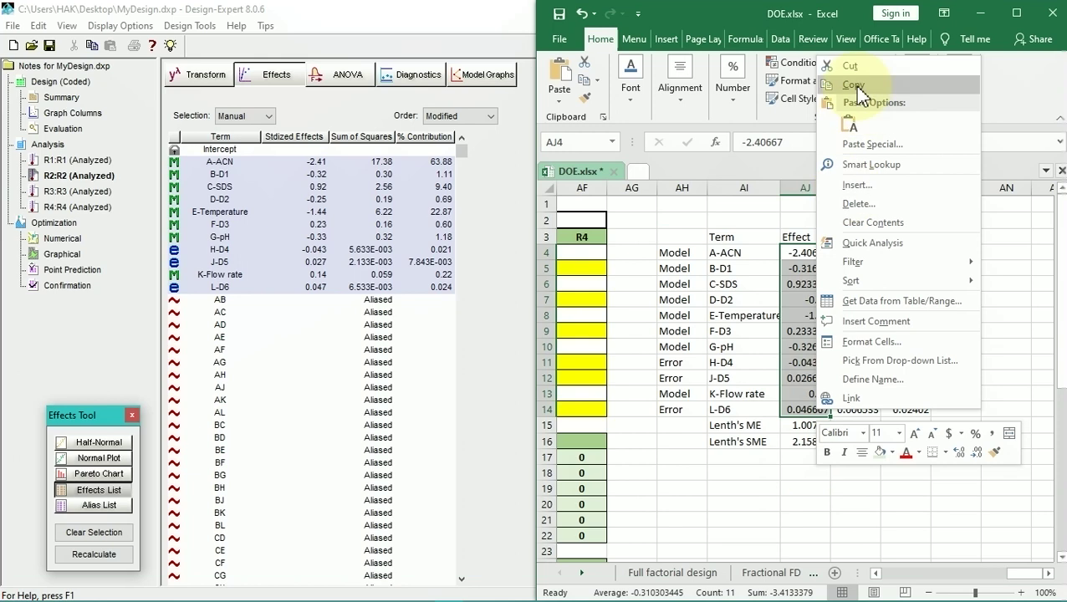
left_click(857, 87)
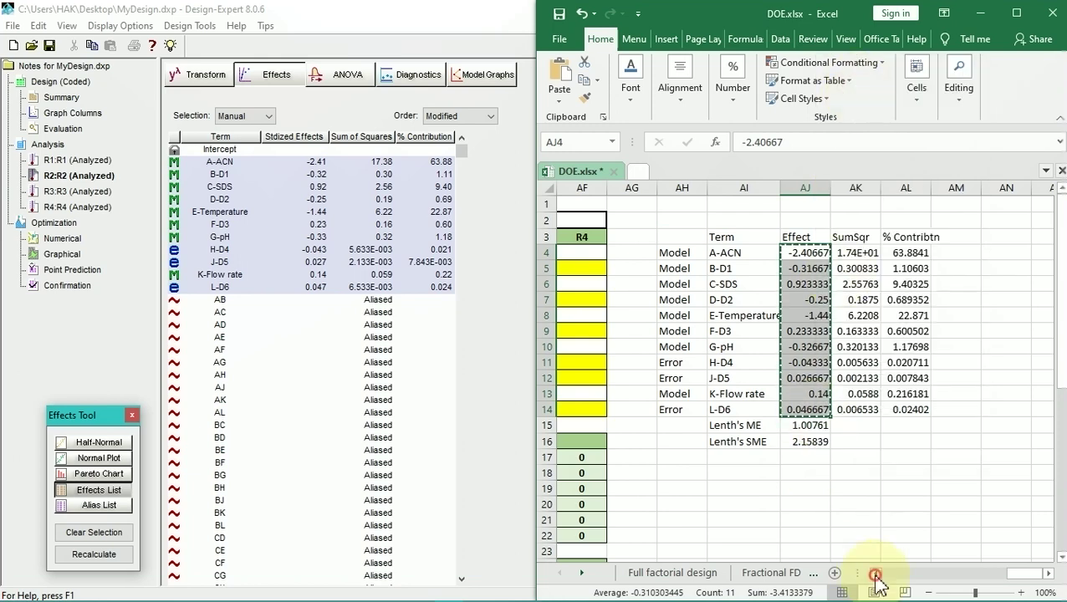
Paste the copied R2 effects into the R2 column of the calculated effects table, starting at cell AD4
left_click(875, 574)
left_click(875, 573)
left_click(732, 252)
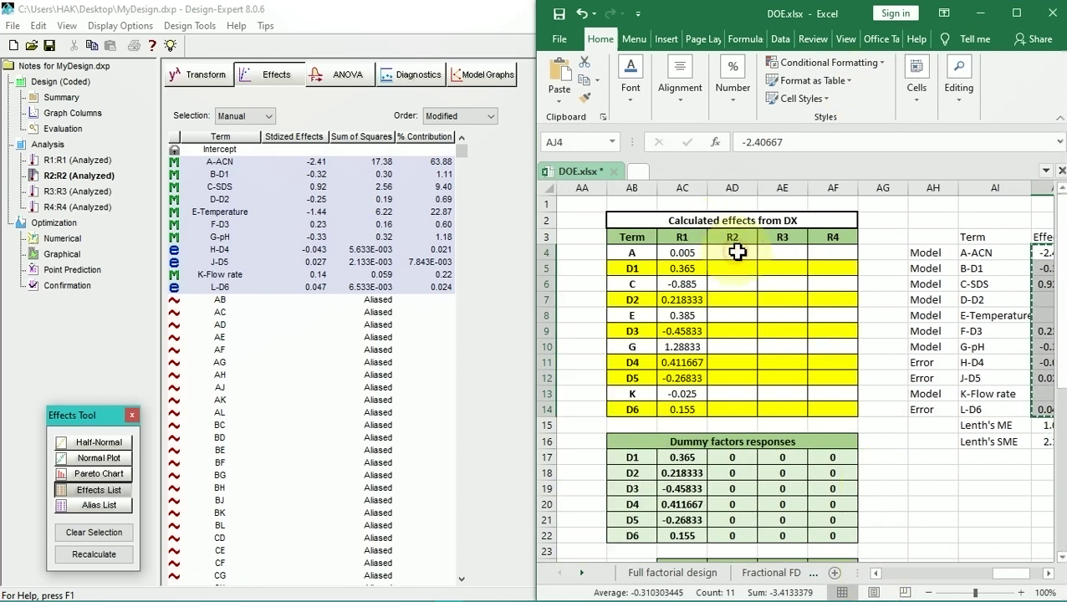
right_click(738, 252)
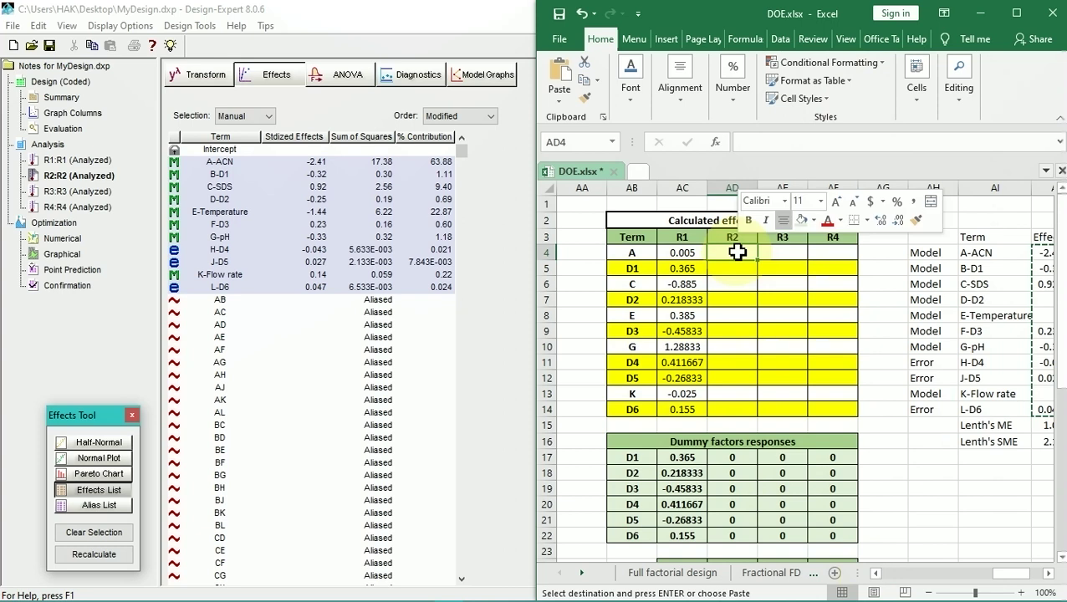
left_click(795, 315)
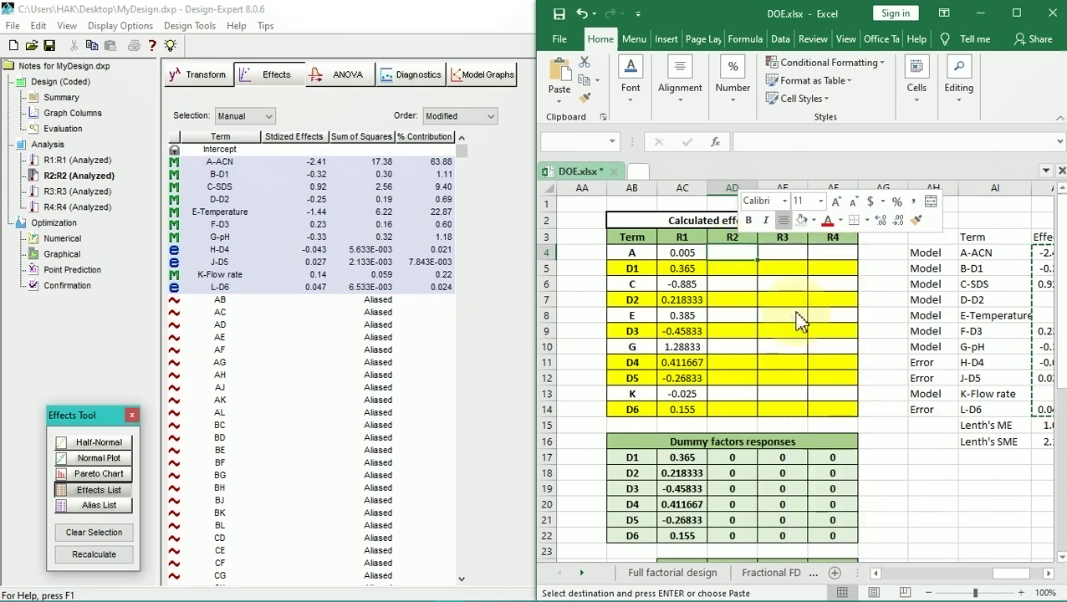
Compare the R2 effects of factors A, C, E, G and K with R2's E critical (0.05) value and listed significant effects
scroll(795, 311, "down", 4)
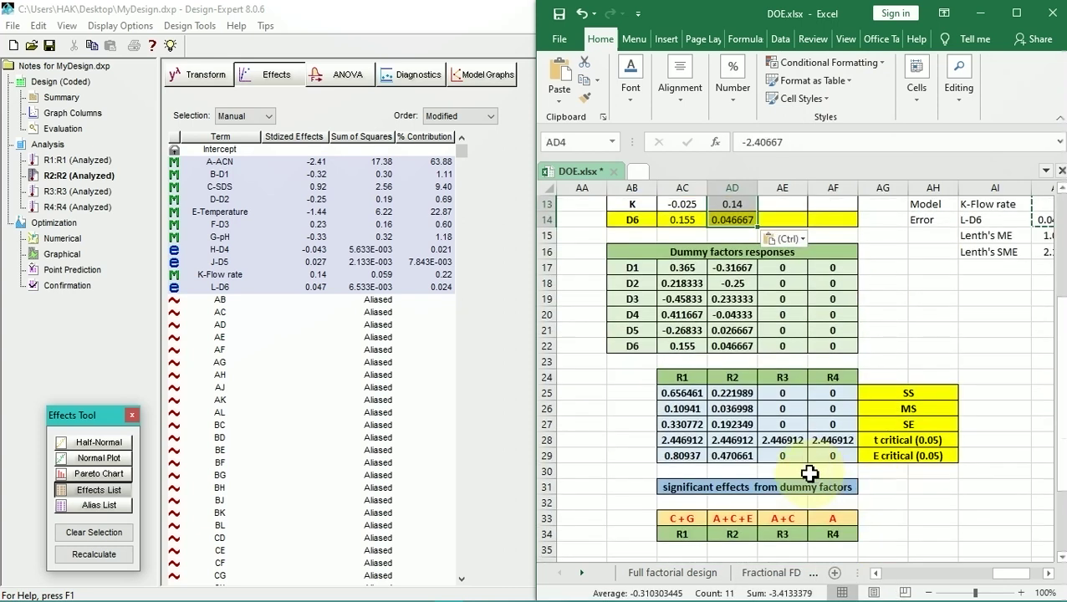
left_click(739, 456)
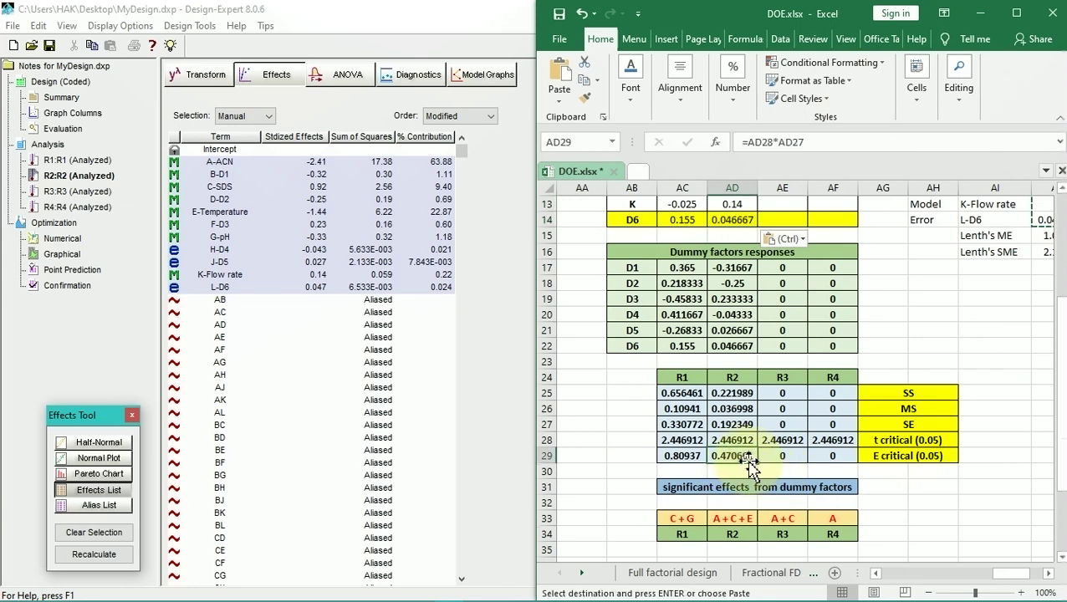
scroll(728, 459, "up", 4)
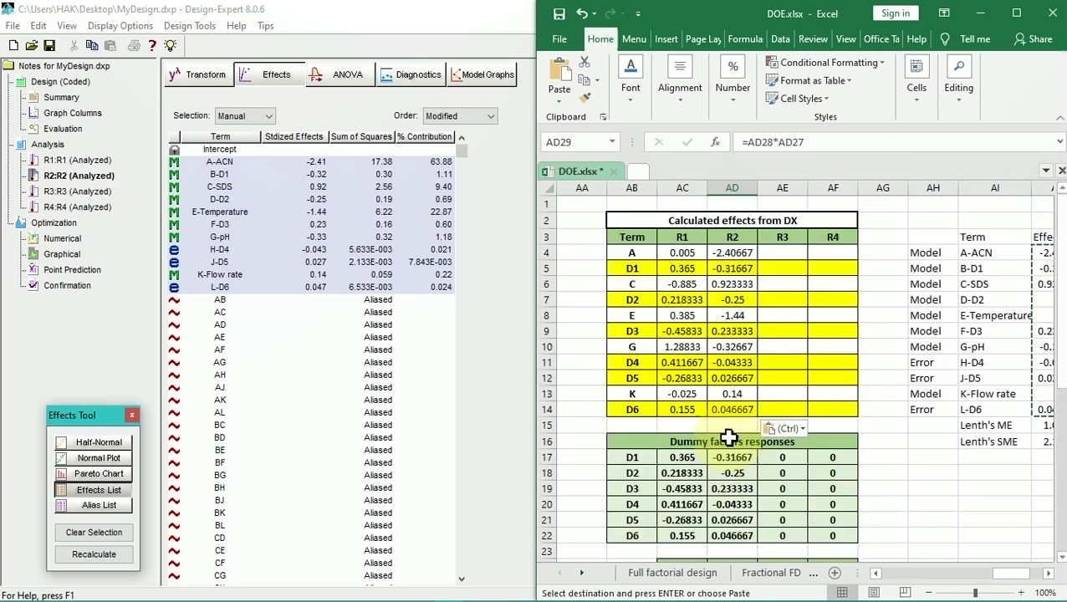
scroll(755, 418, "down", 4)
scroll(755, 418, "up", 4)
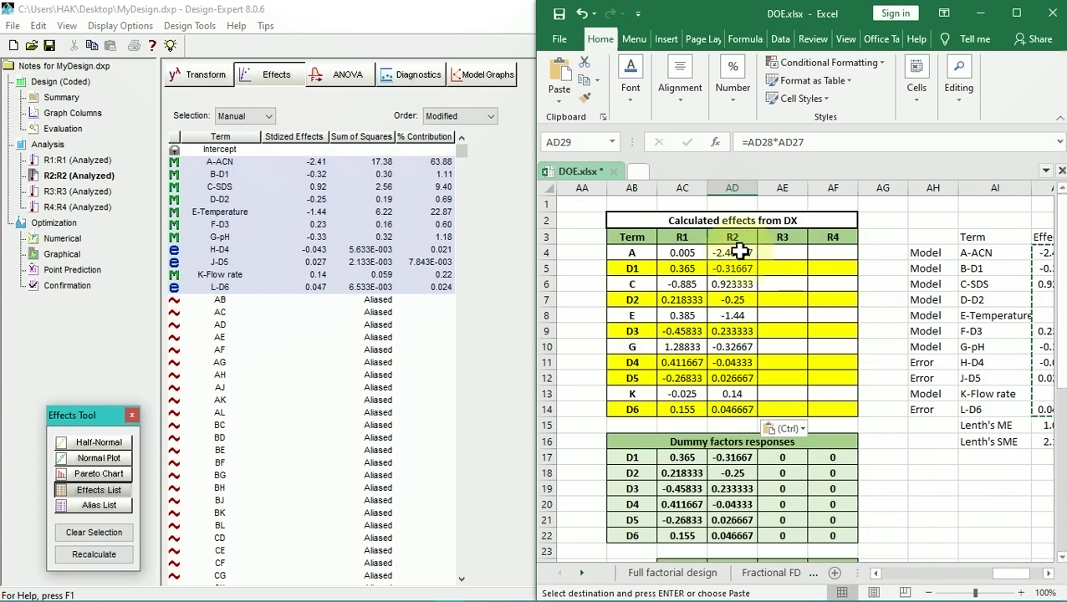
left_click(739, 252)
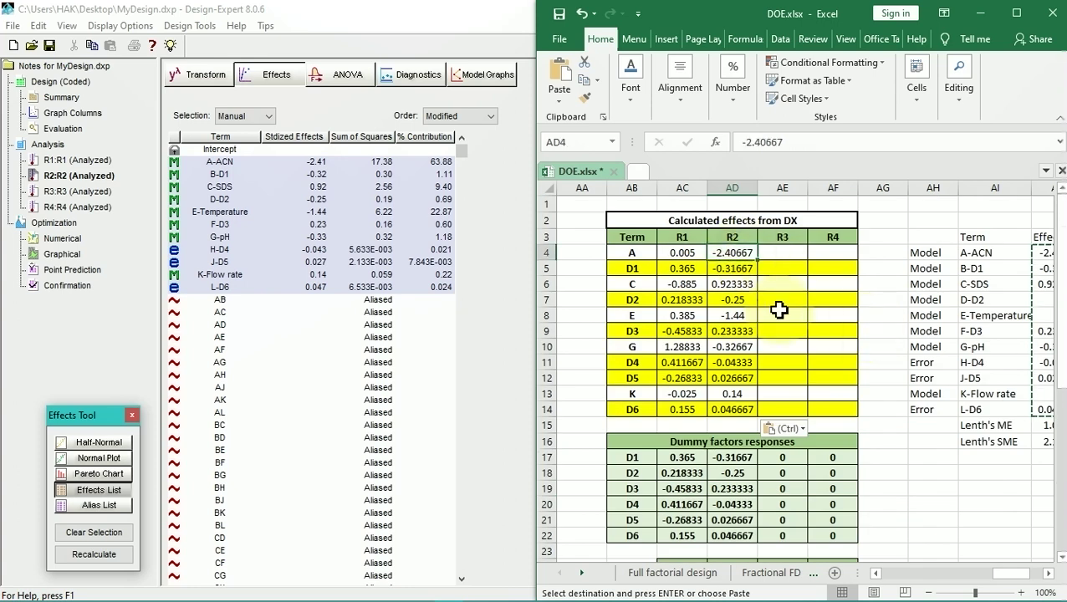
left_click(734, 285)
left_click(735, 316)
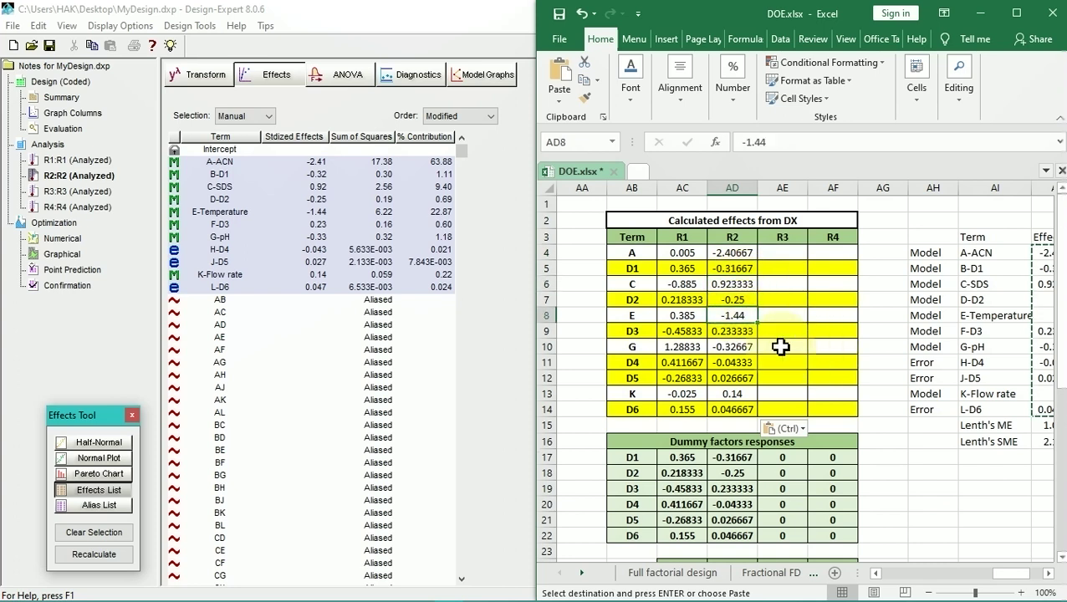
left_click(741, 347)
left_click(742, 395)
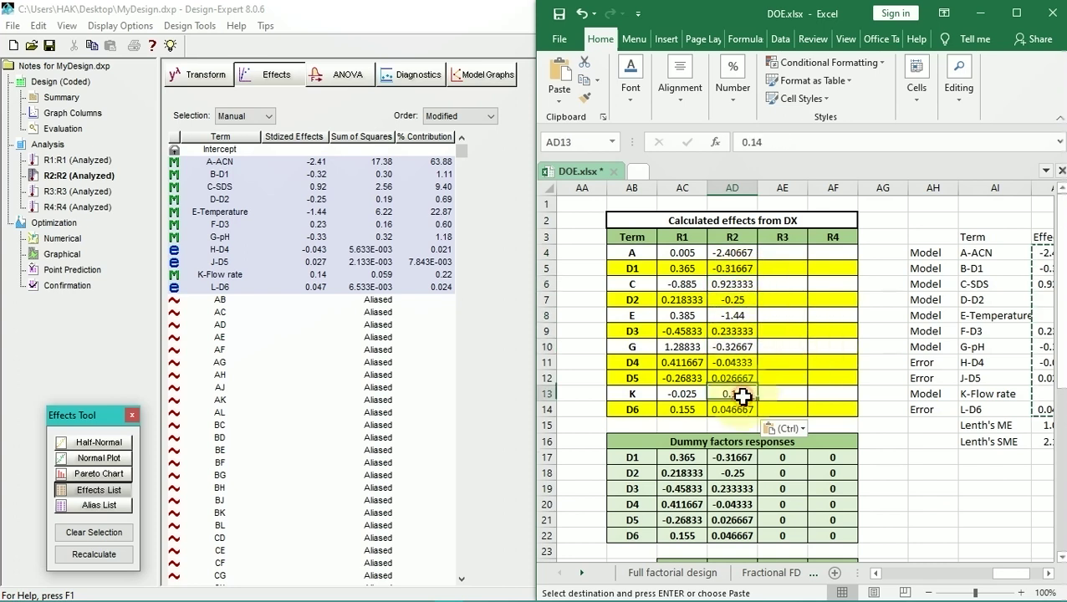
left_click(740, 346)
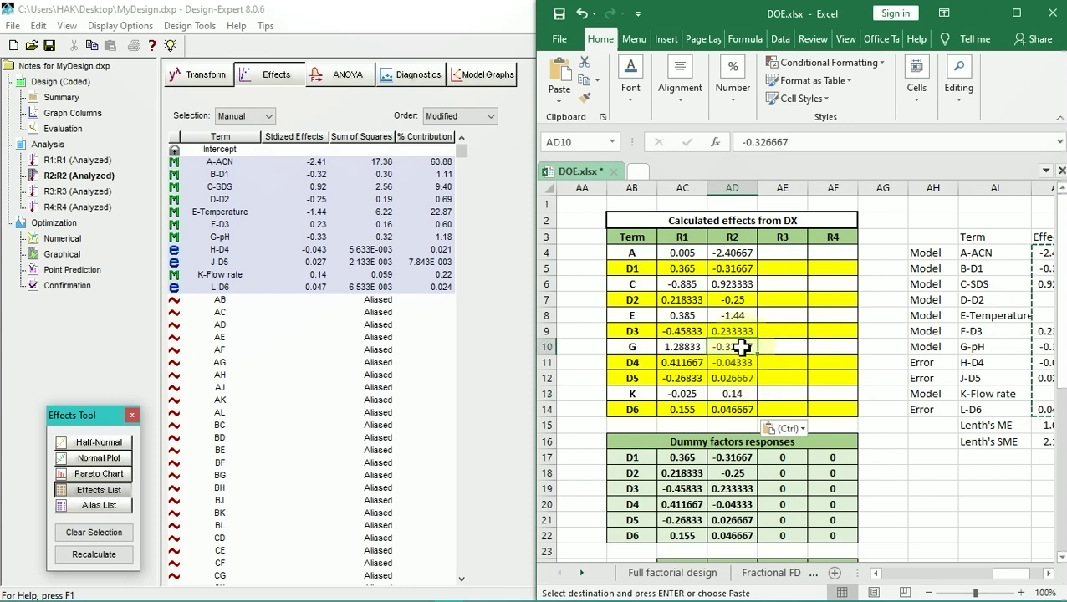
scroll(742, 347, "down", 8)
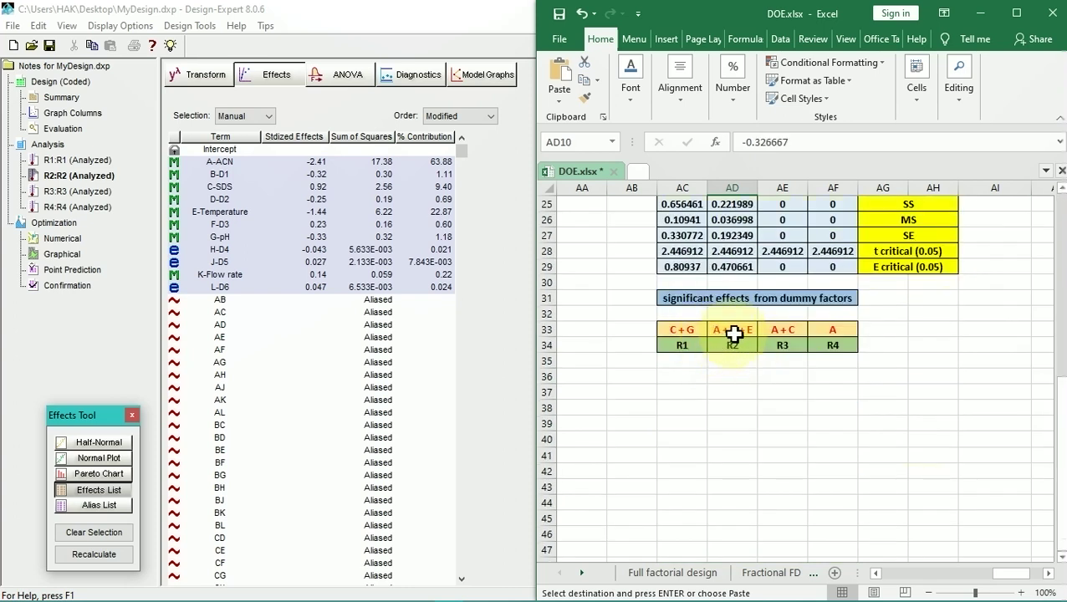
scroll(741, 349, "up", 8)
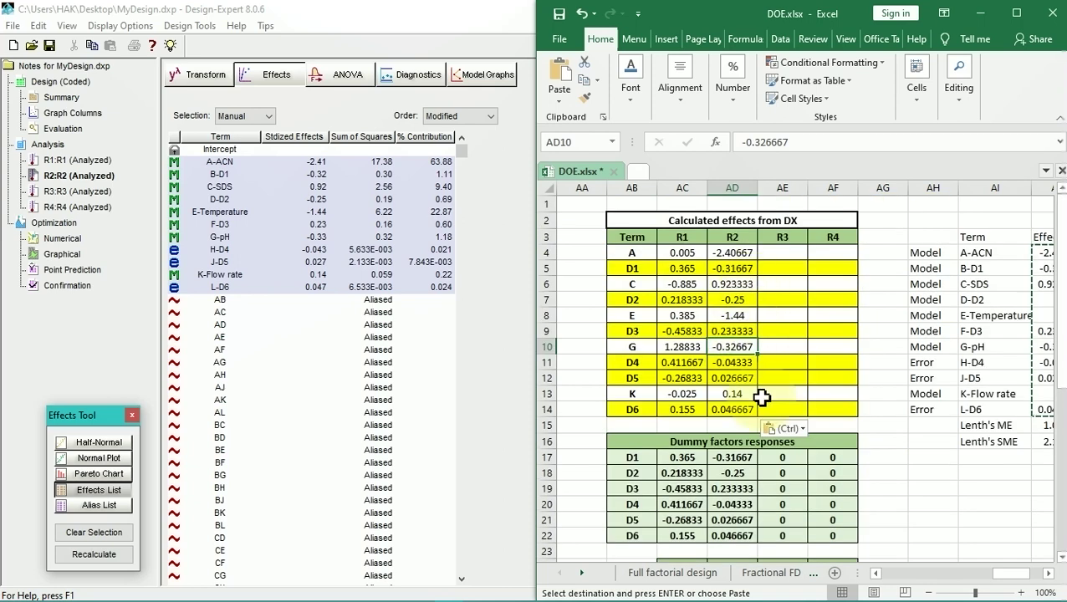
Clear the pasted R2 effects list from cells AH3:AM16, beside the calculated effects table
left_click_drag(1026, 575, 1007, 545)
left_click_drag(790, 242, 1041, 443)
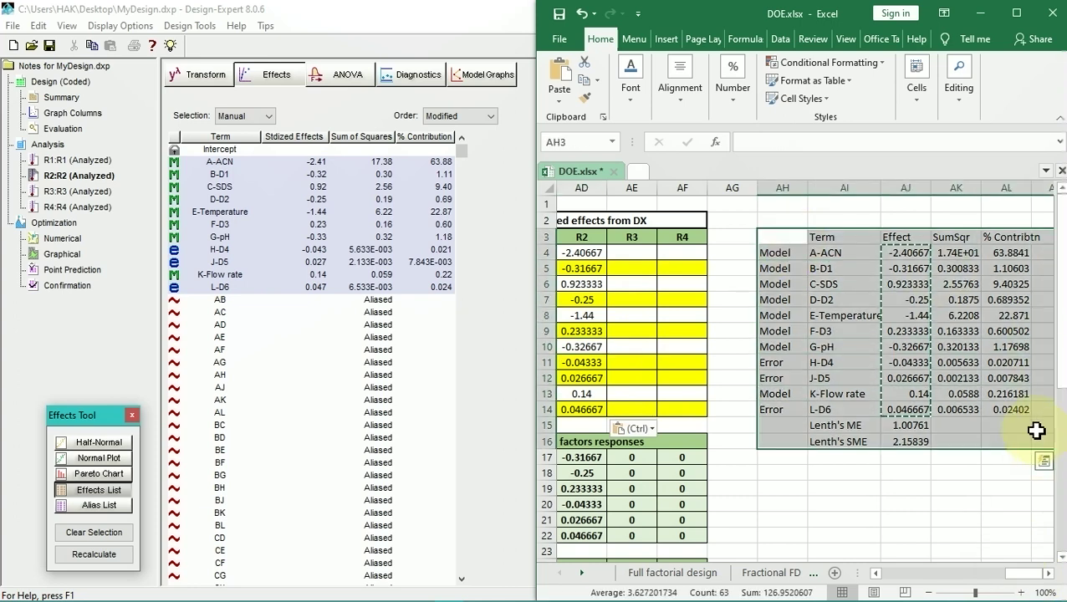
key("Delete")
left_click(1027, 429)
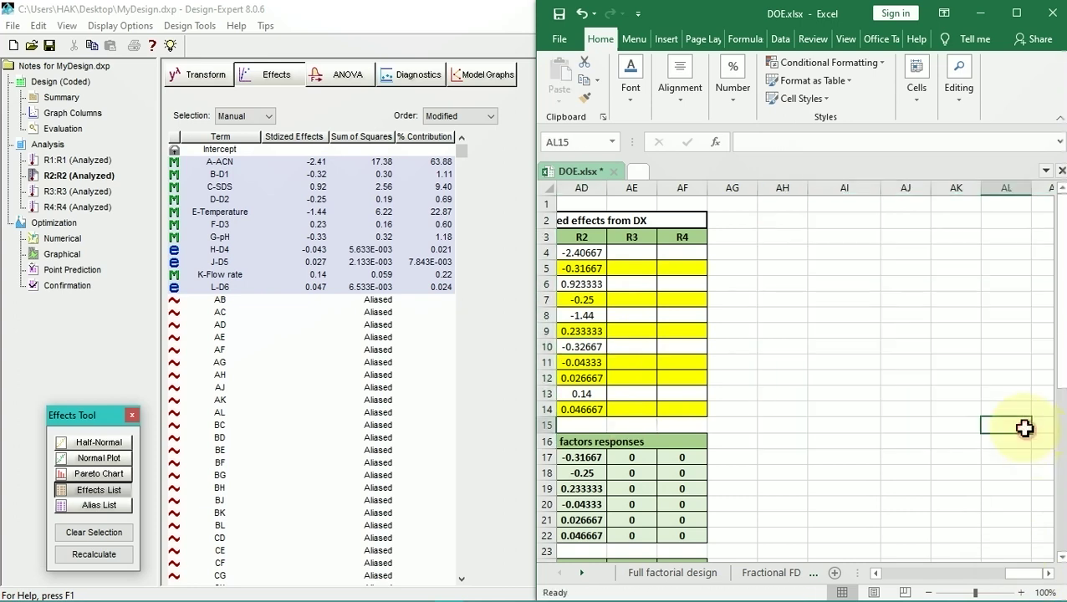
Copy rows A-ACN through L-D6 of response R3's effects list in Design-Expert and paste them into DOE.xlsx in Excel at cell AH2
left_click(69, 194)
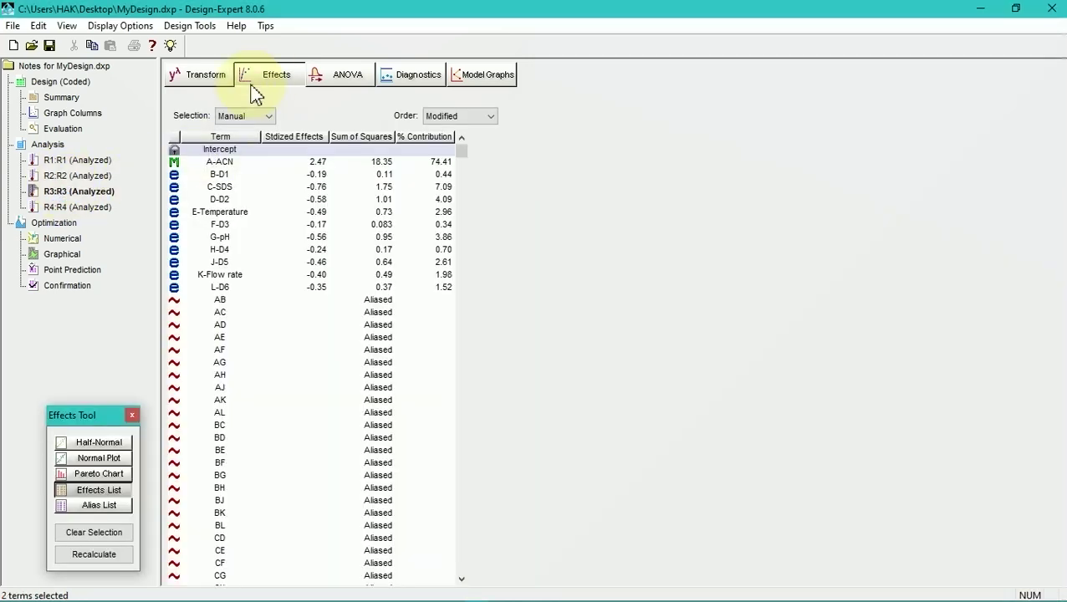
left_click_drag(214, 163, 328, 286)
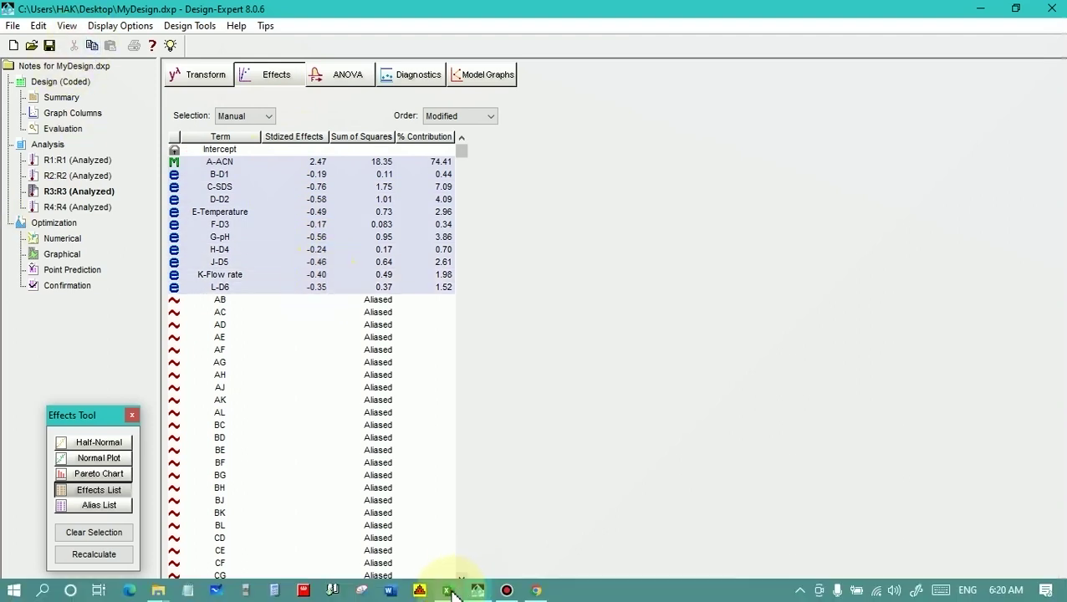
left_click(447, 590)
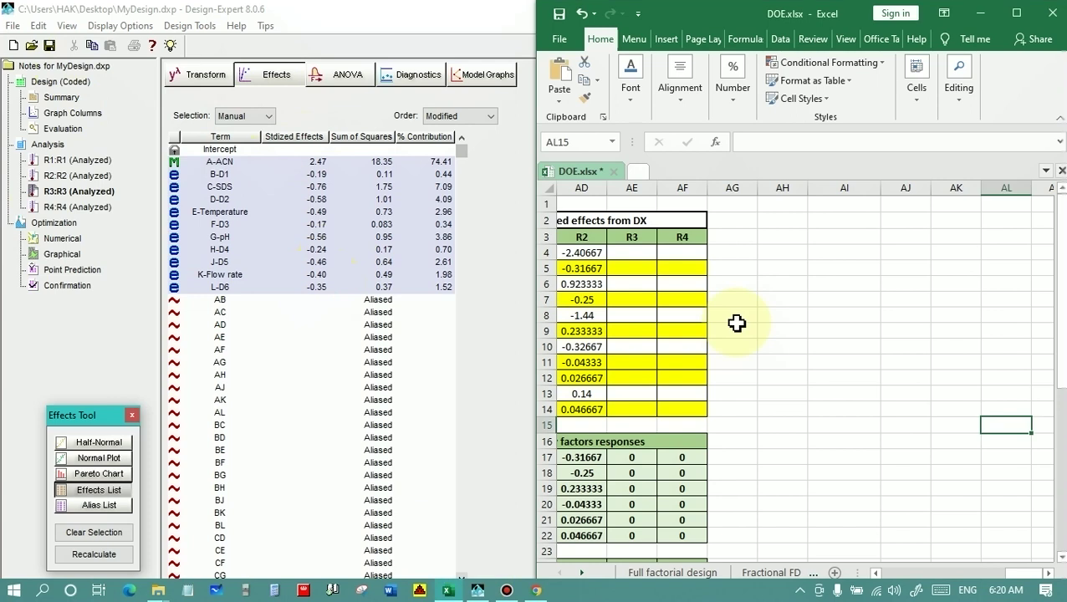
left_click(783, 221)
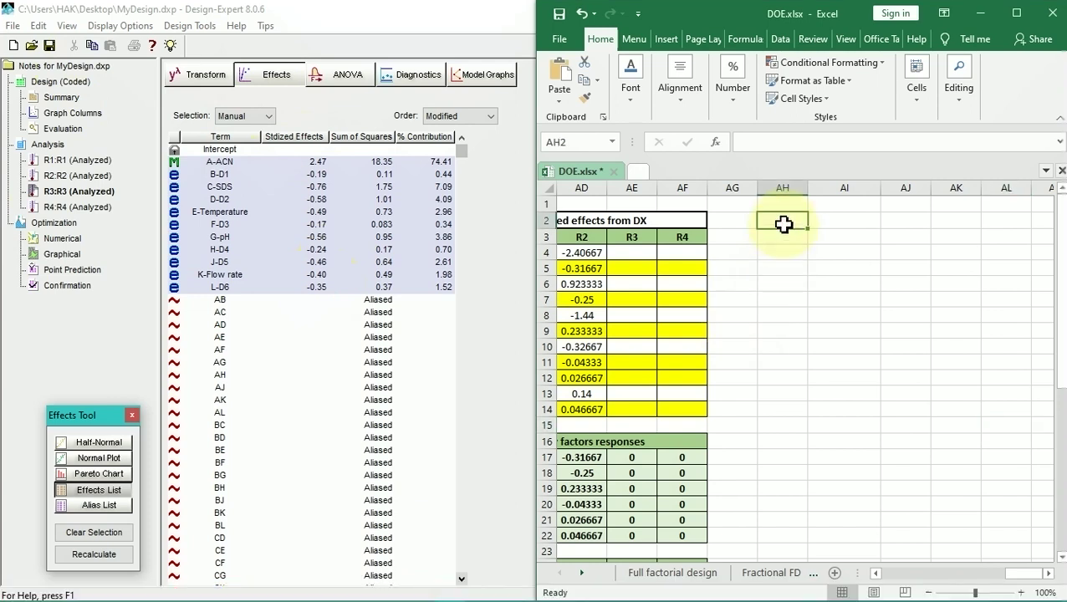
right_click(783, 224)
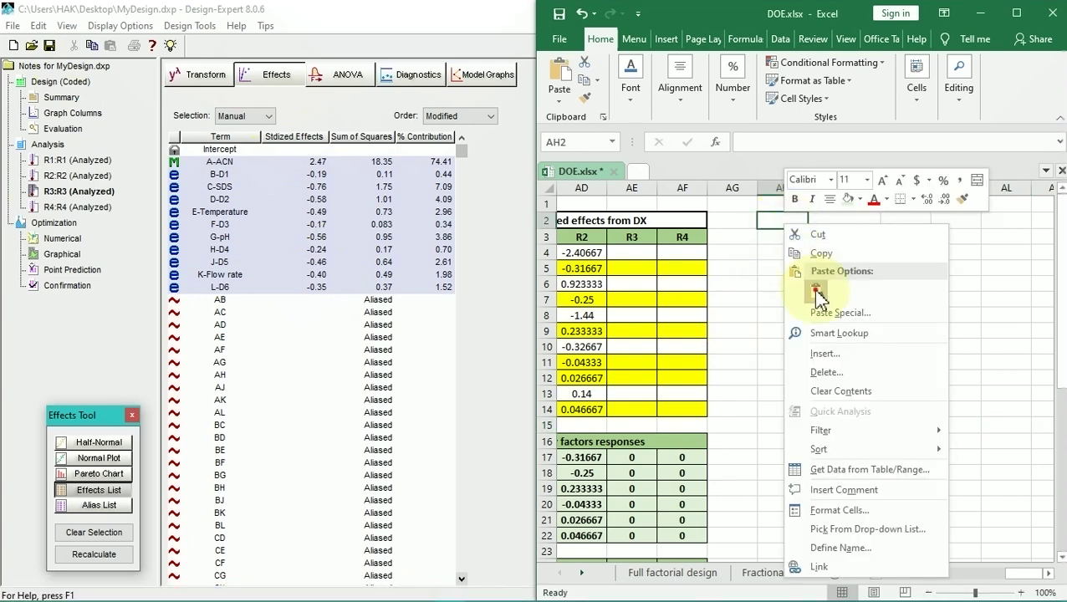
left_click(819, 299)
left_click(888, 423)
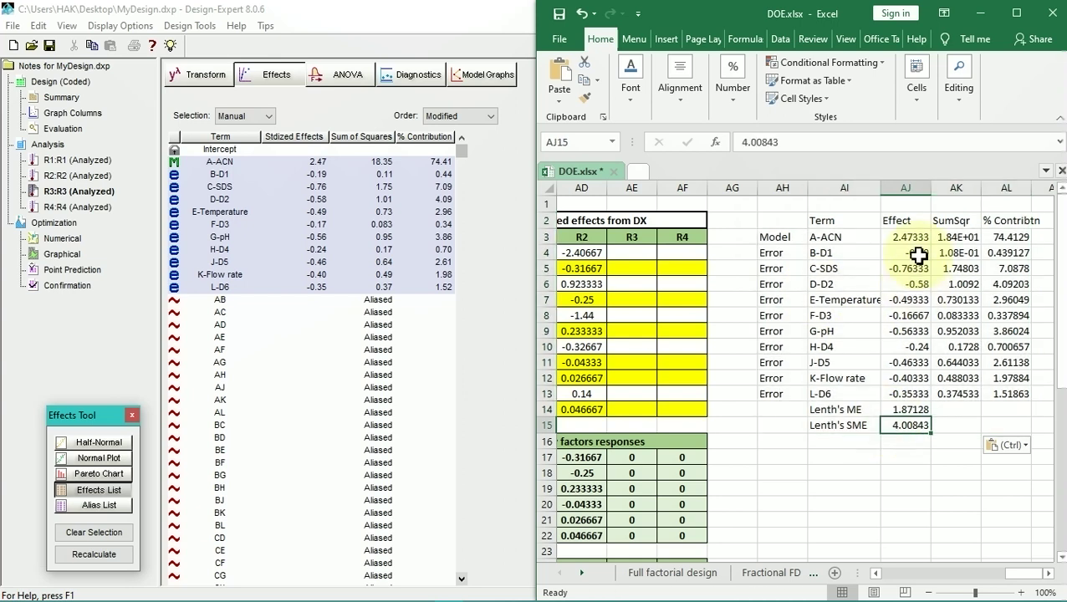
left_click(339, 237)
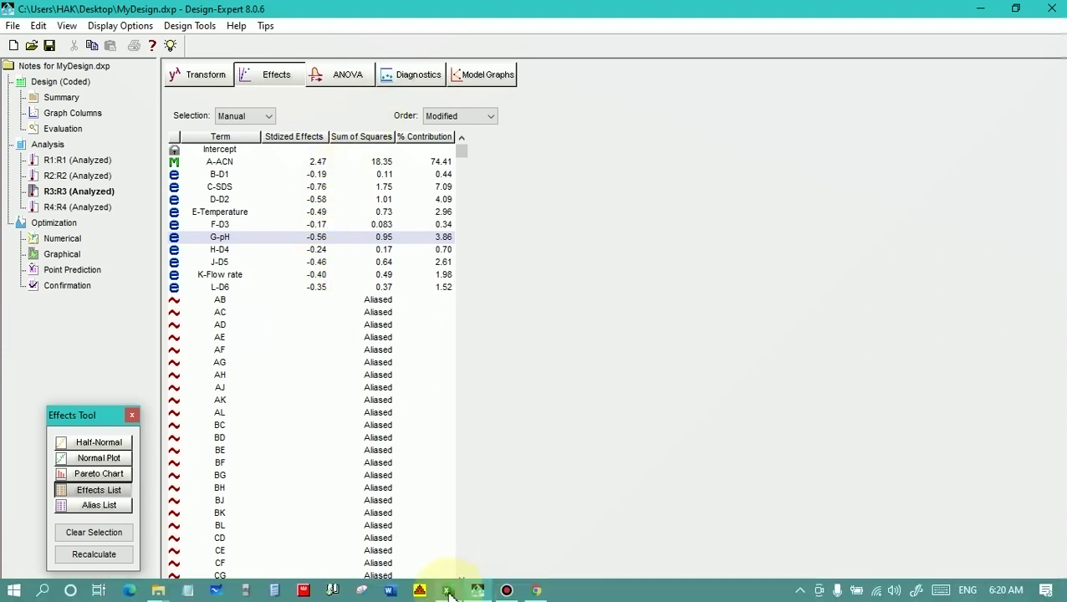
left_click(476, 590)
left_click(832, 300)
Copy the R3 Effect values in cells AJ3:AJ13 into the R3 column of the calculated effects table, starting at cell AE4
left_click_drag(908, 237, 908, 394)
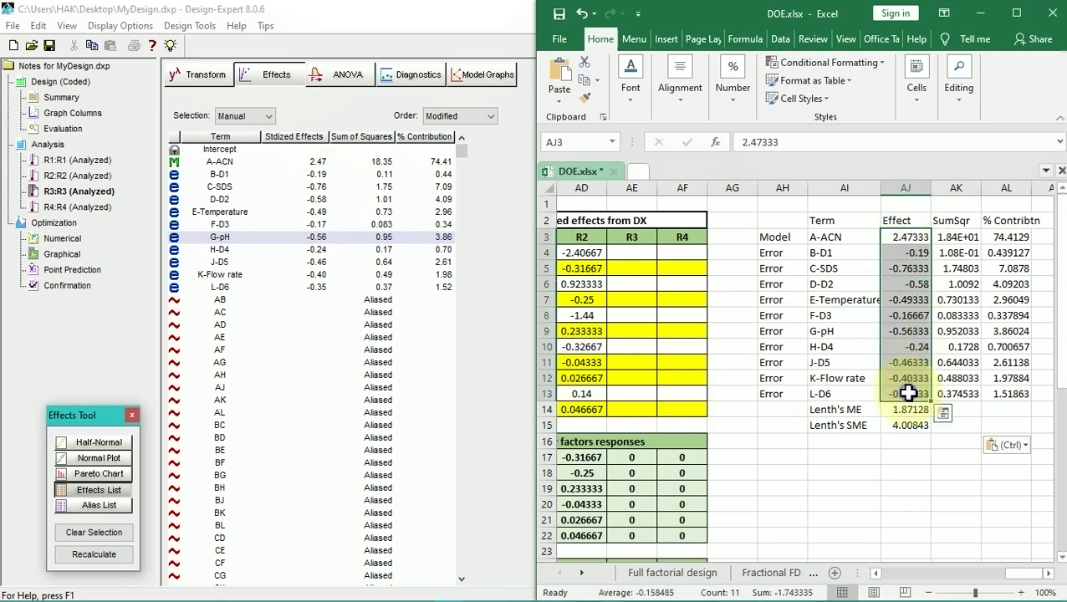
key("ctrl+c")
right_click(908, 394)
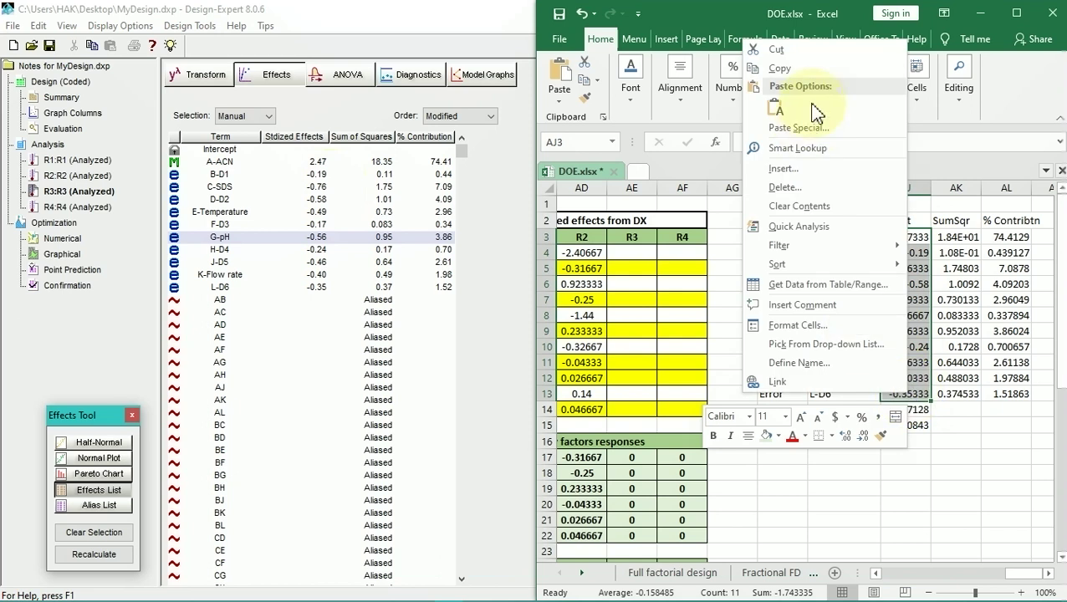
left_click(809, 73)
left_click(630, 254)
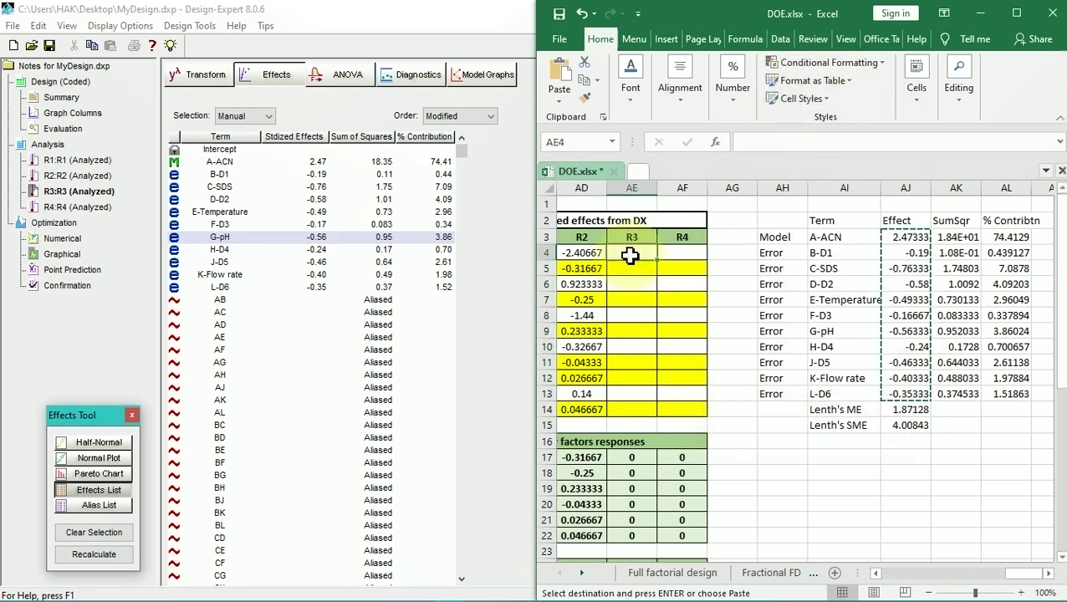
right_click(631, 253)
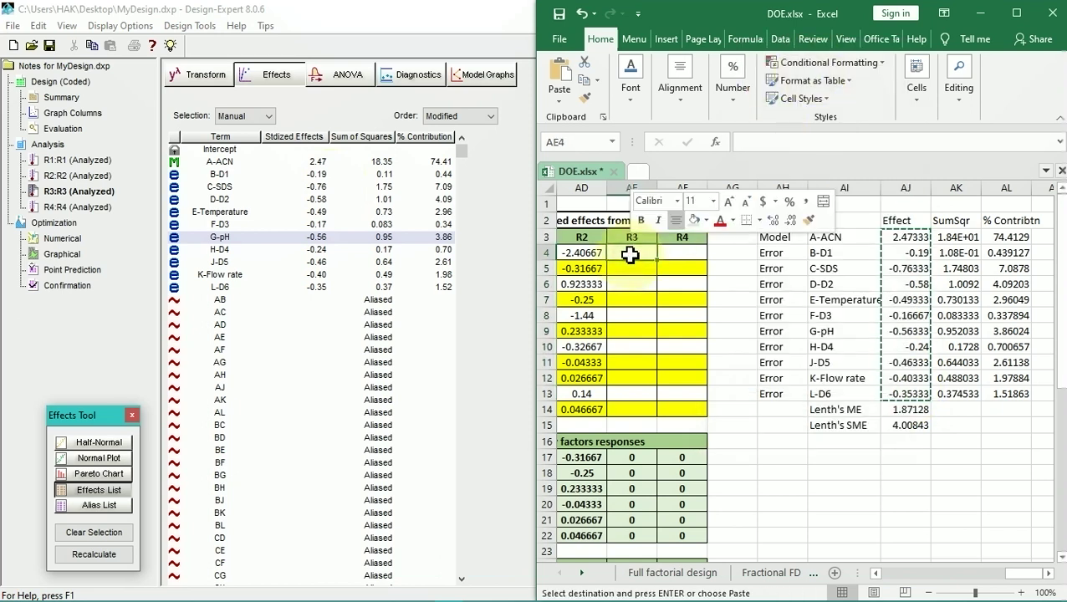
left_click(688, 313)
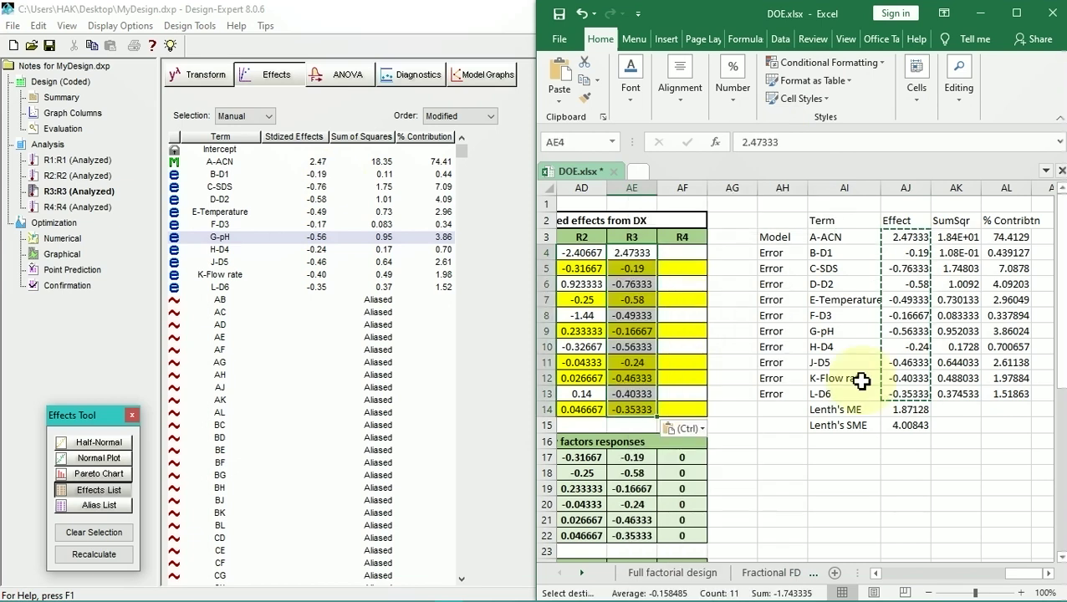
Compare the R3 effects of the real factors with R3's E critical (0.05) value and the significant effects listed from dummy factors
scroll(861, 380, "down", 2)
scroll(651, 441, "down", 2)
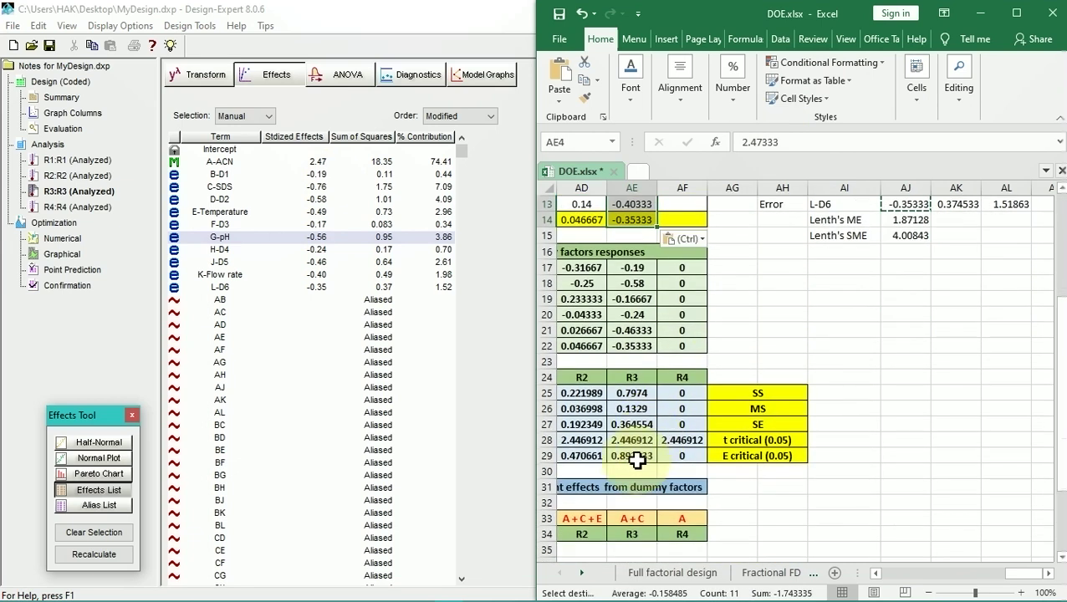
left_click(632, 457)
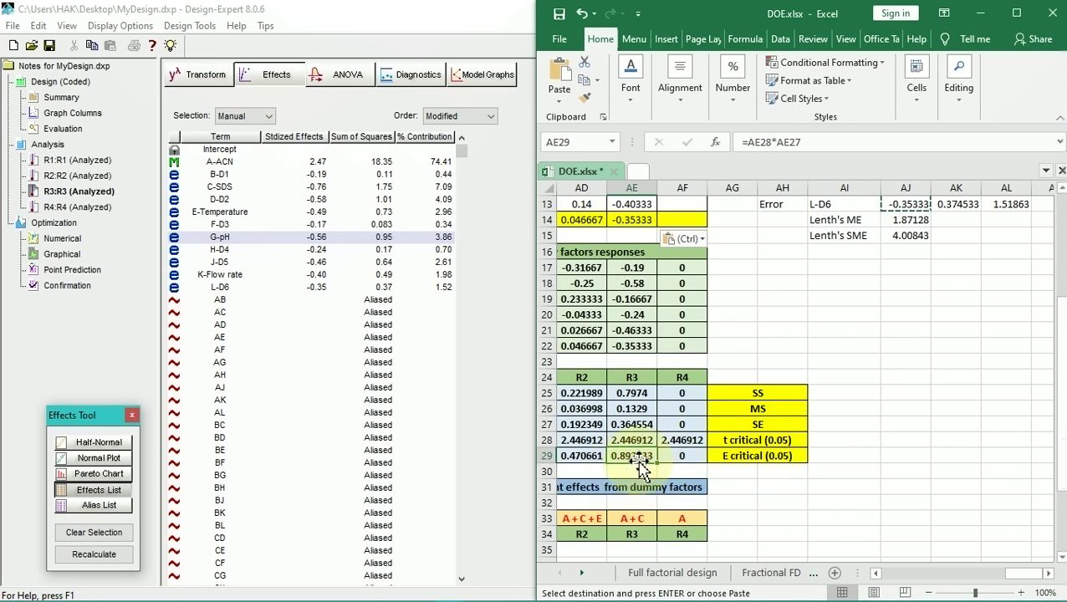
scroll(632, 458, "up", 4)
left_click(638, 253)
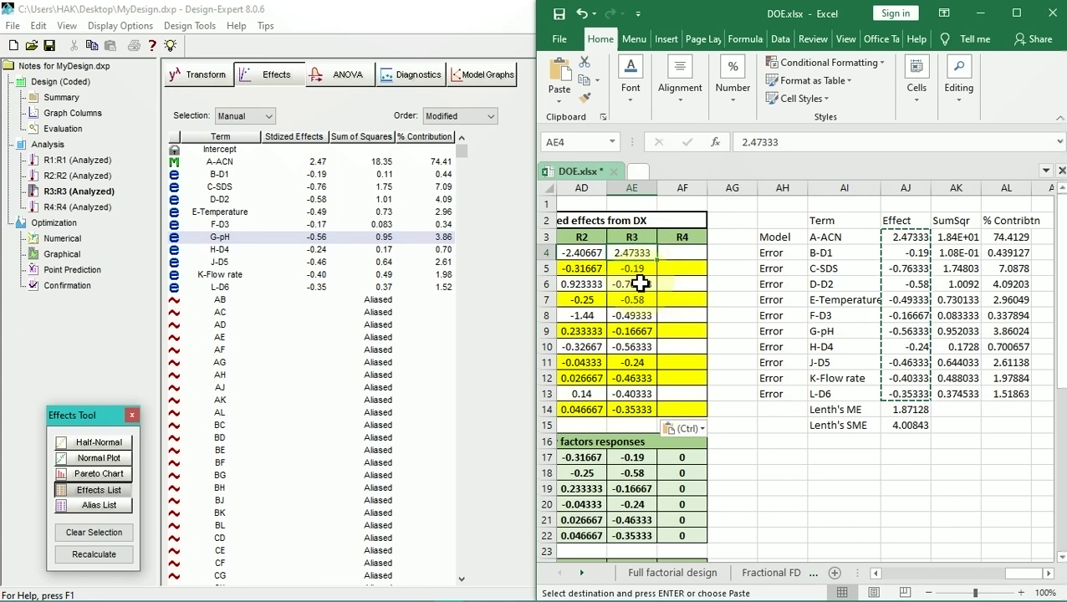
left_click(639, 286)
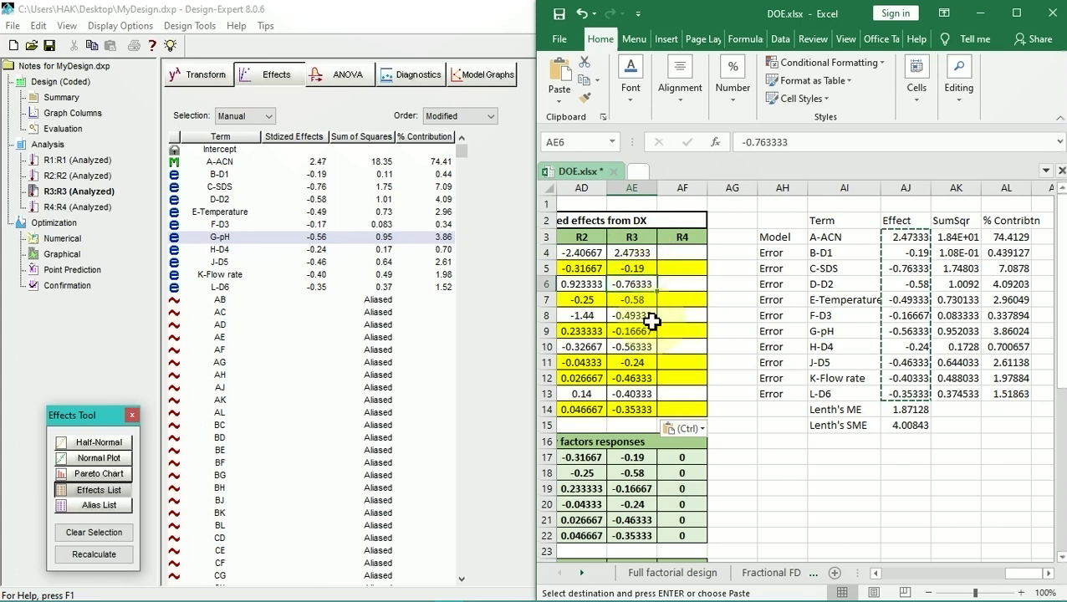
left_click(636, 346)
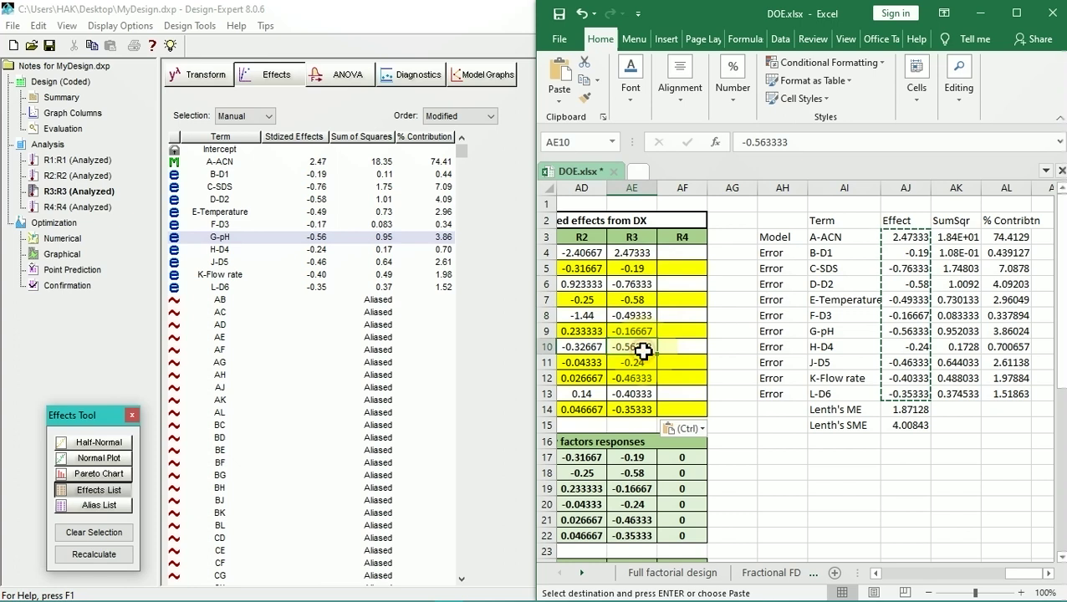
left_click(637, 400)
scroll(638, 489, "down", 4)
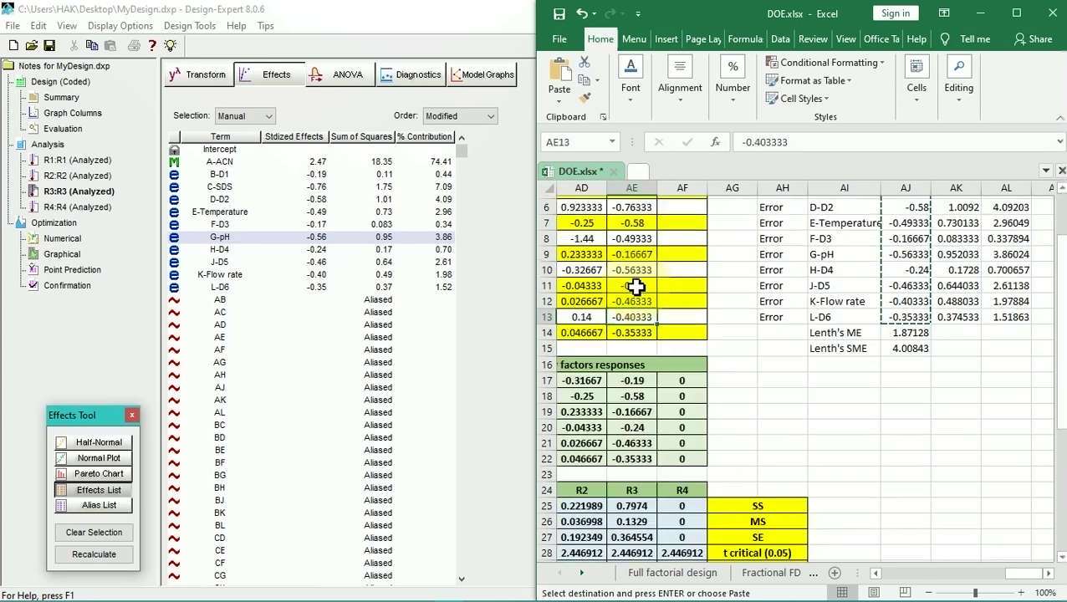
scroll(638, 451, "up", 4)
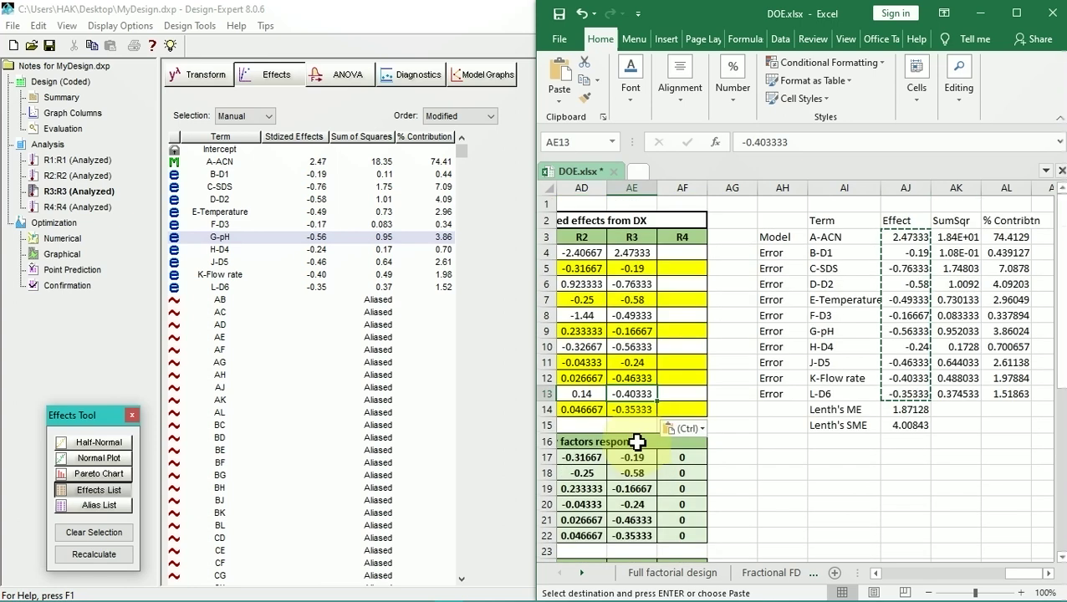
scroll(637, 443, "down", 6)
scroll(637, 443, "up", 6)
left_click(642, 284)
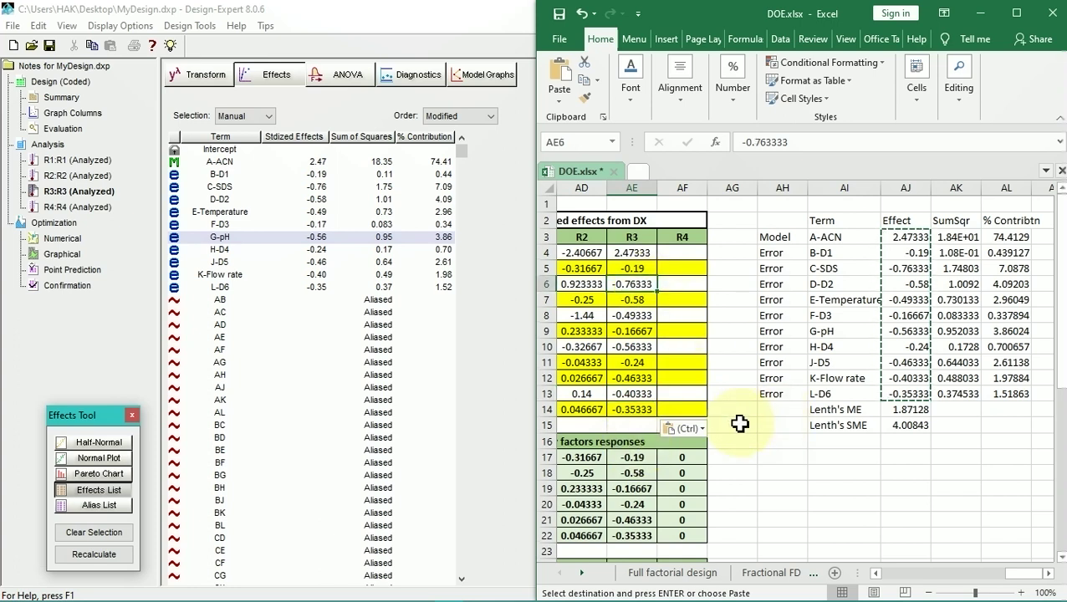
Recheck the R3 effects in cells AE4:AE14 of the calculated effects table against the E critical (0.05) and significant-effects entries for R3
scroll(739, 424, "down", 2)
scroll(739, 423, "up", 2)
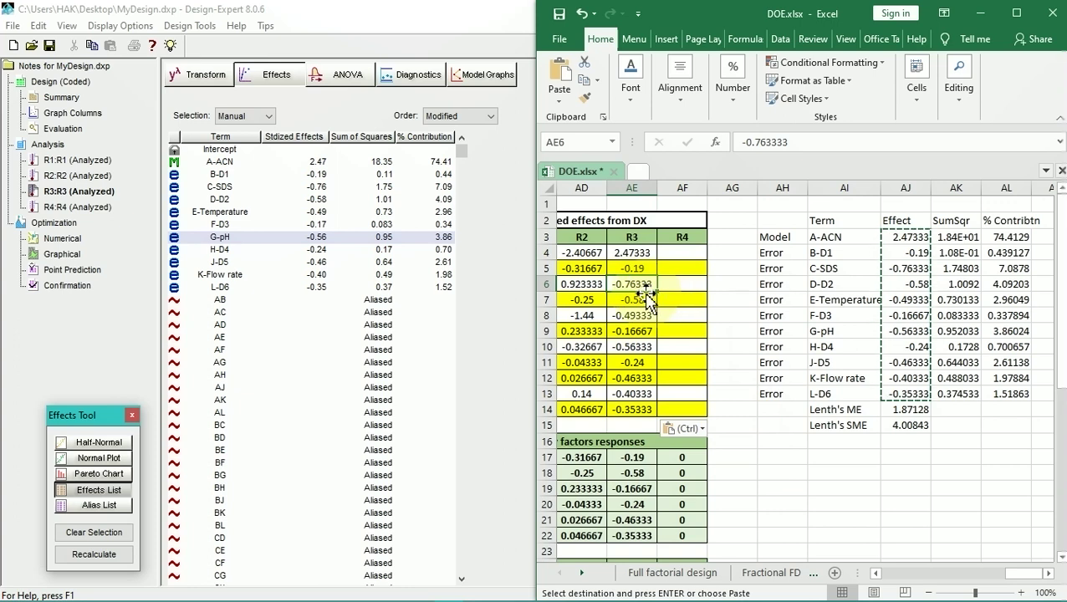
scroll(648, 294, "down", 2)
scroll(638, 374, "down", 3)
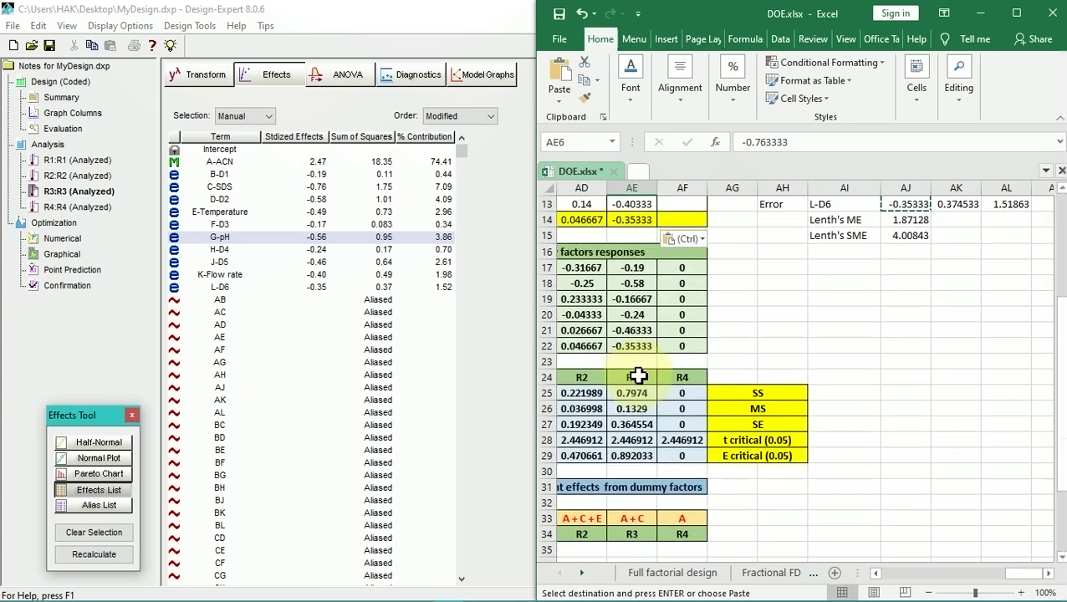
scroll(638, 374, "down", 2)
scroll(643, 421, "up", 6)
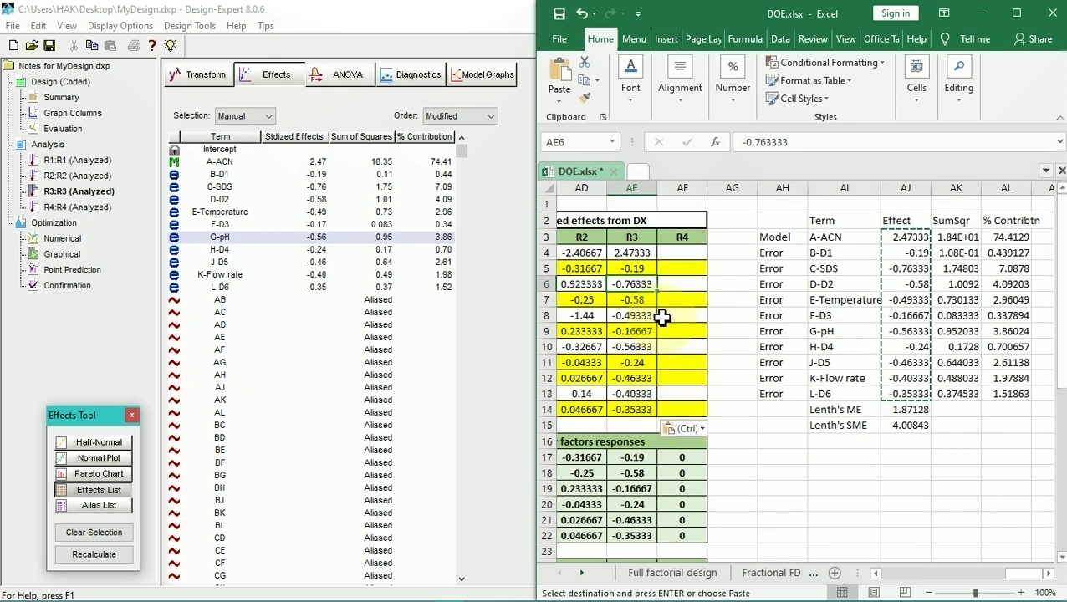
scroll(661, 316, "down", 4)
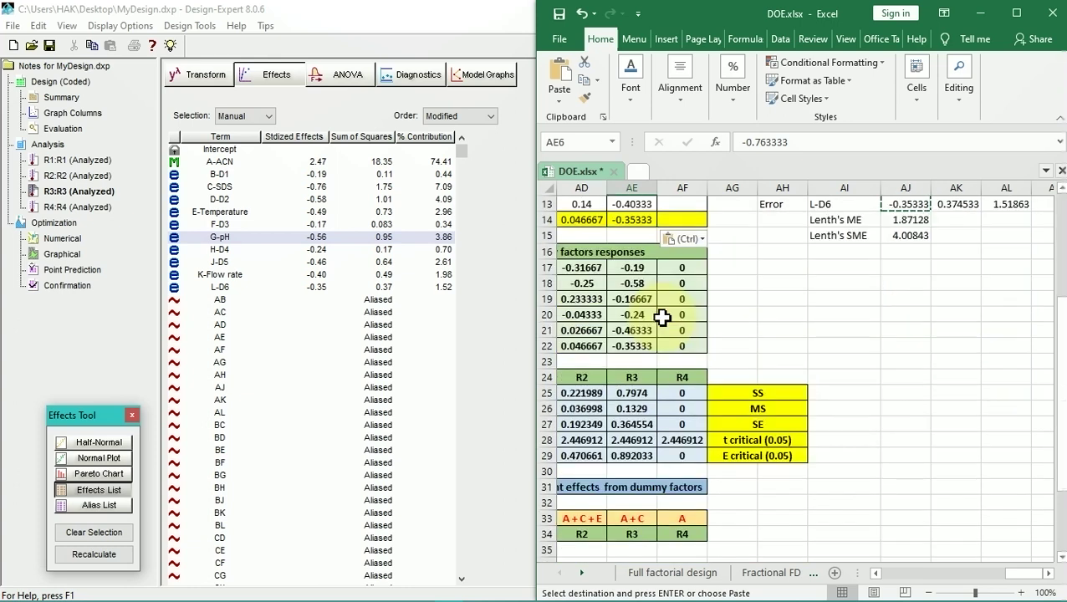
scroll(661, 316, "down", 2)
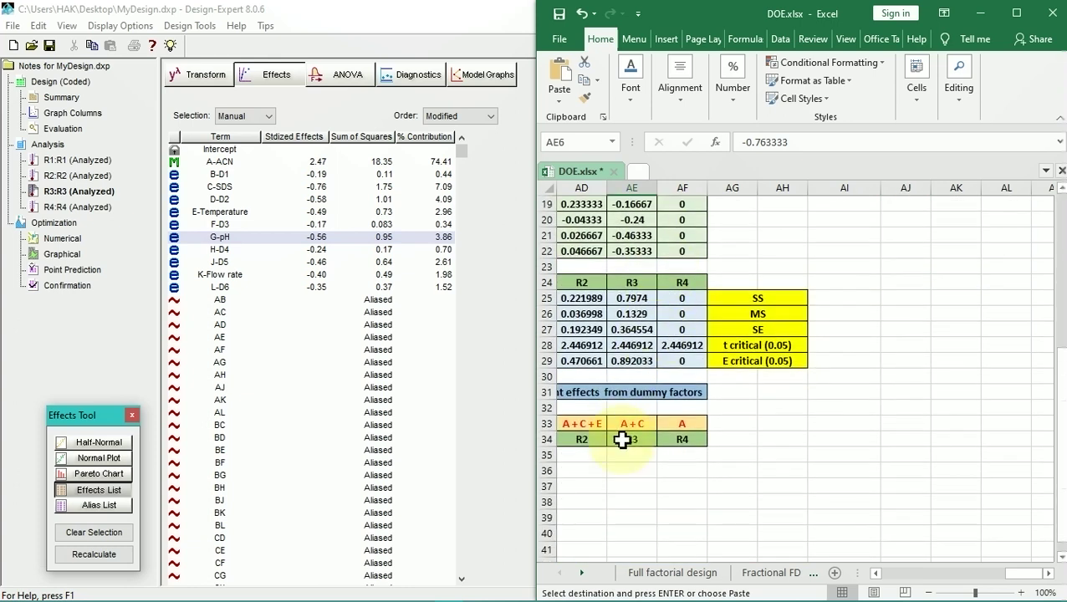
scroll(622, 441, "up", 6)
left_click(635, 316)
left_click(632, 252)
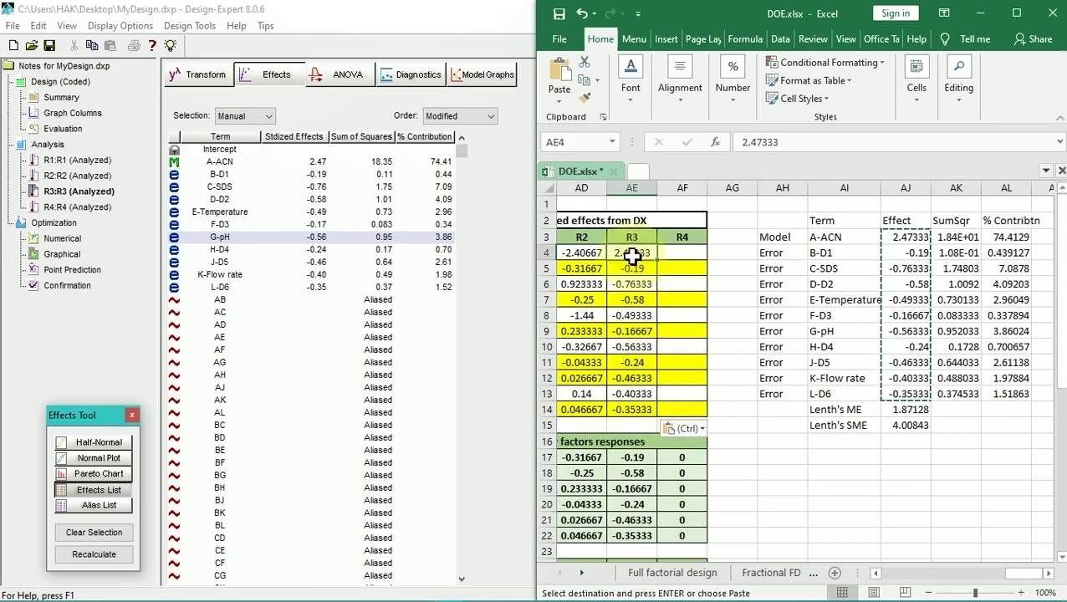
Compare the R3 effects of the real factors with the E critical (0.05) value for R3
left_click(631, 286)
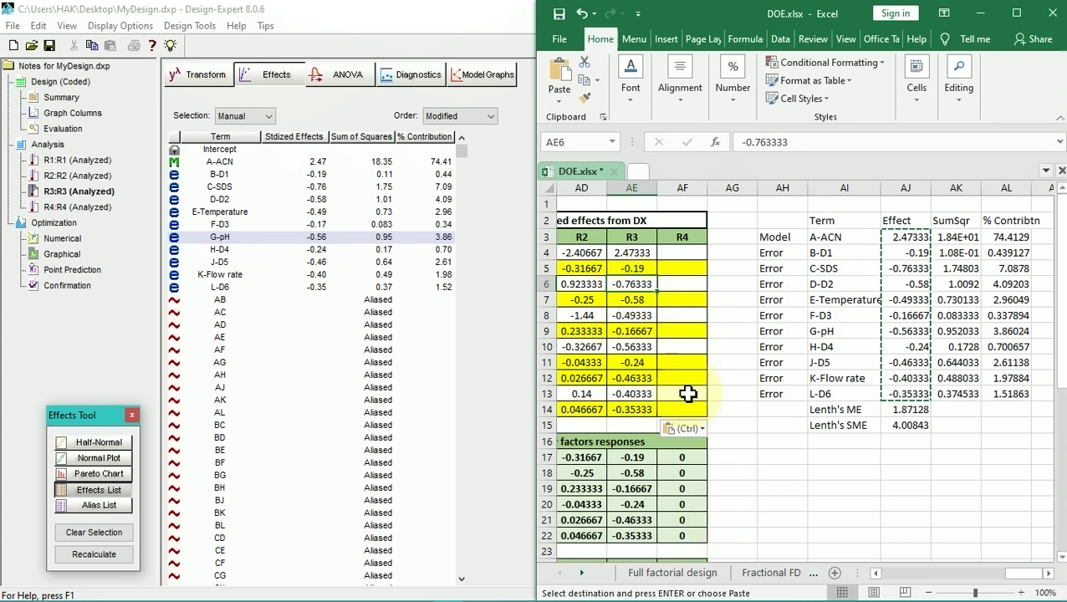
scroll(689, 391, "down", 2)
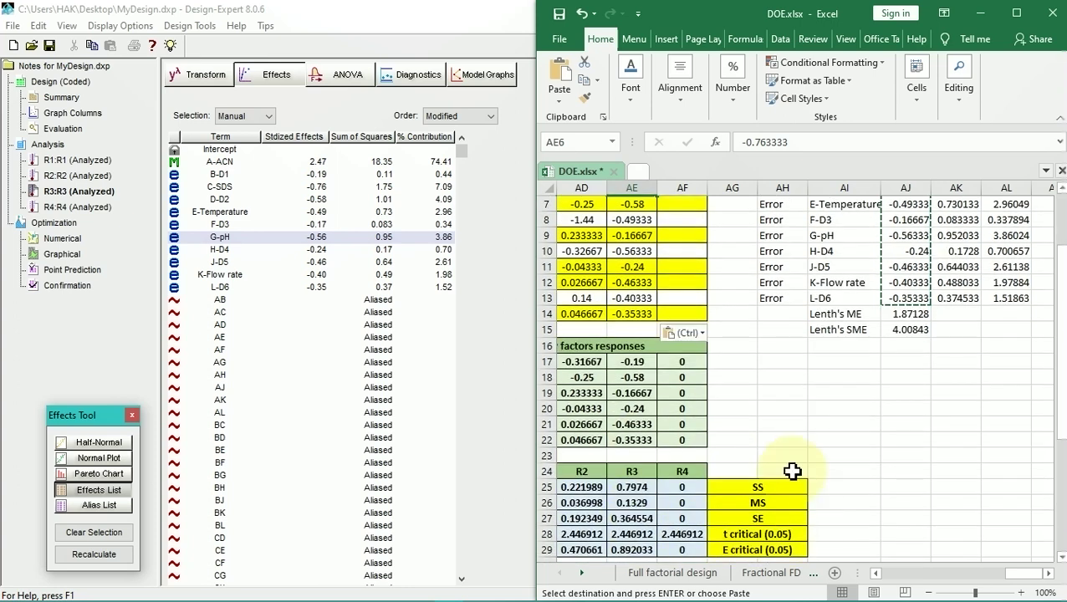
scroll(791, 469, "up", 2)
In Design-Expert, show the effects list for response R4 and copy the rows from A-ACN to L-D6
left_click(78, 206)
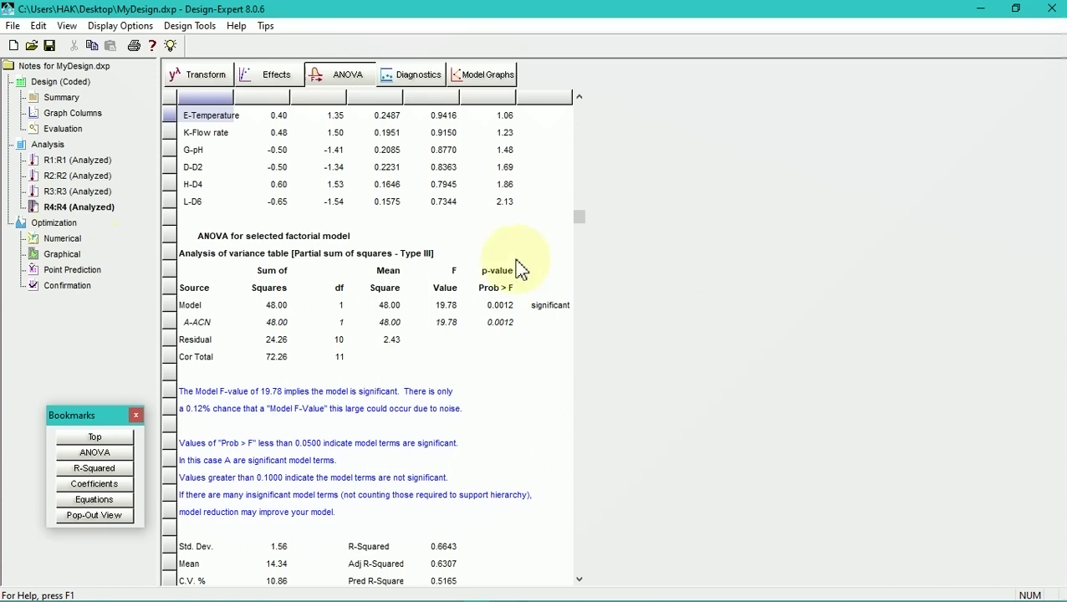
left_click(282, 75)
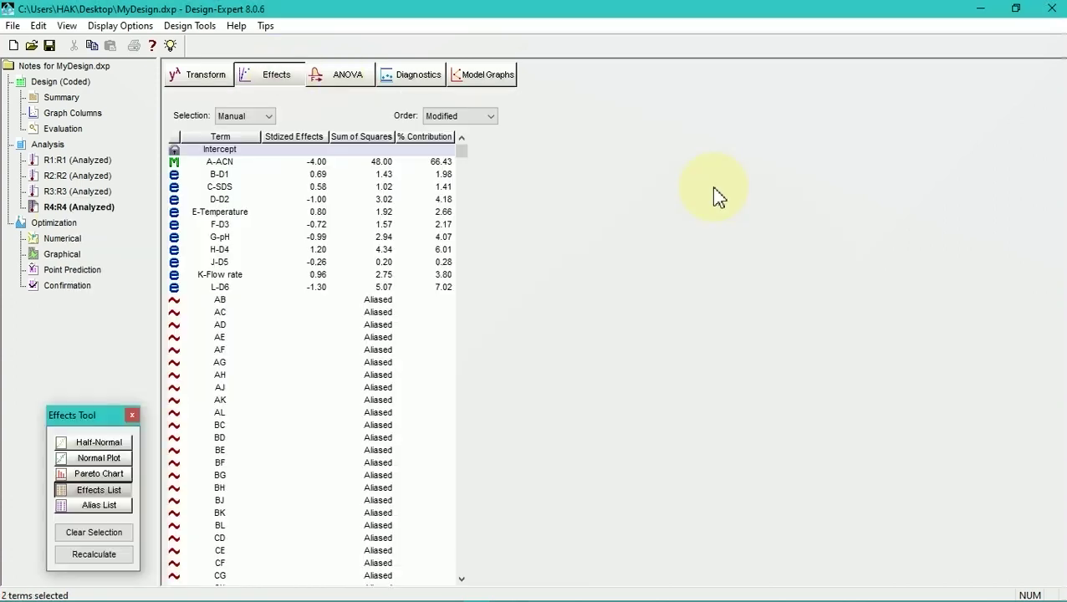
left_click_drag(318, 167, 321, 289)
right_click(319, 281)
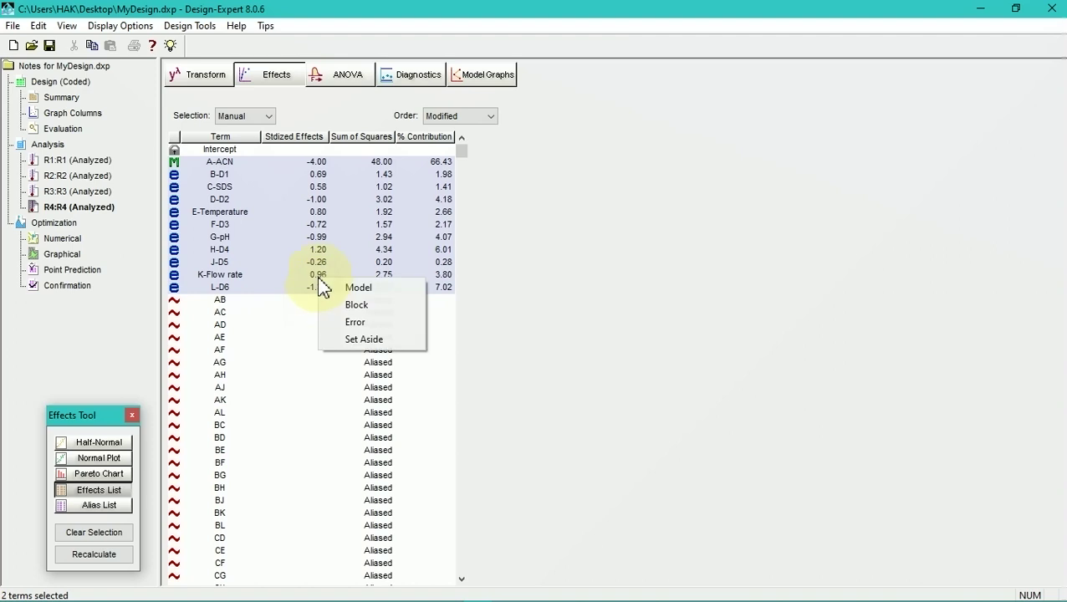
left_click(99, 52)
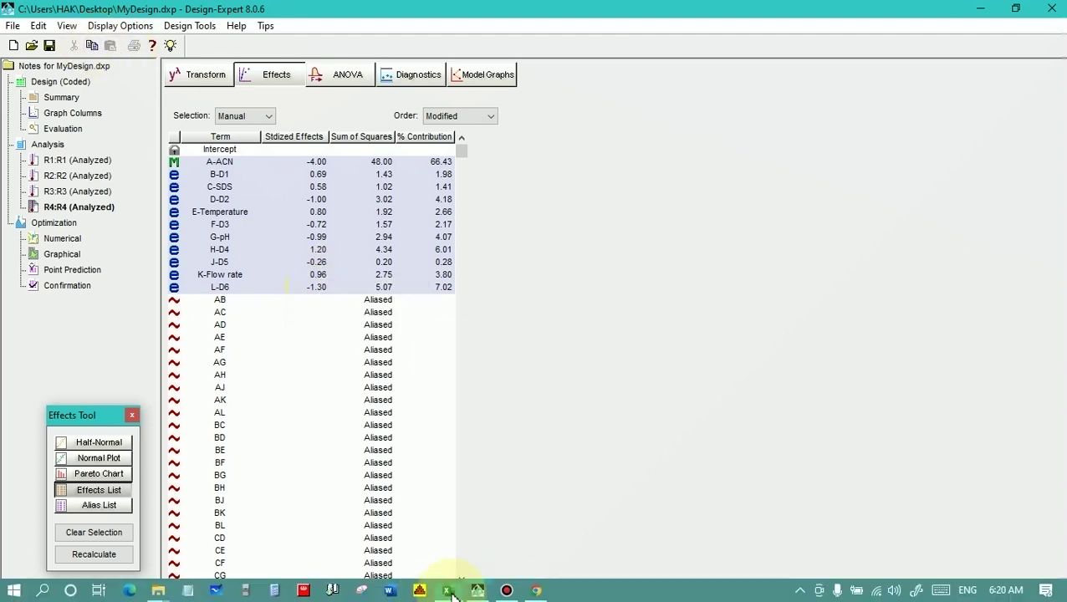
Switch to Excel, clear the old R3 effects export, and paste the copied R4 effects list starting in cell AH2
mouse_move(436, 598)
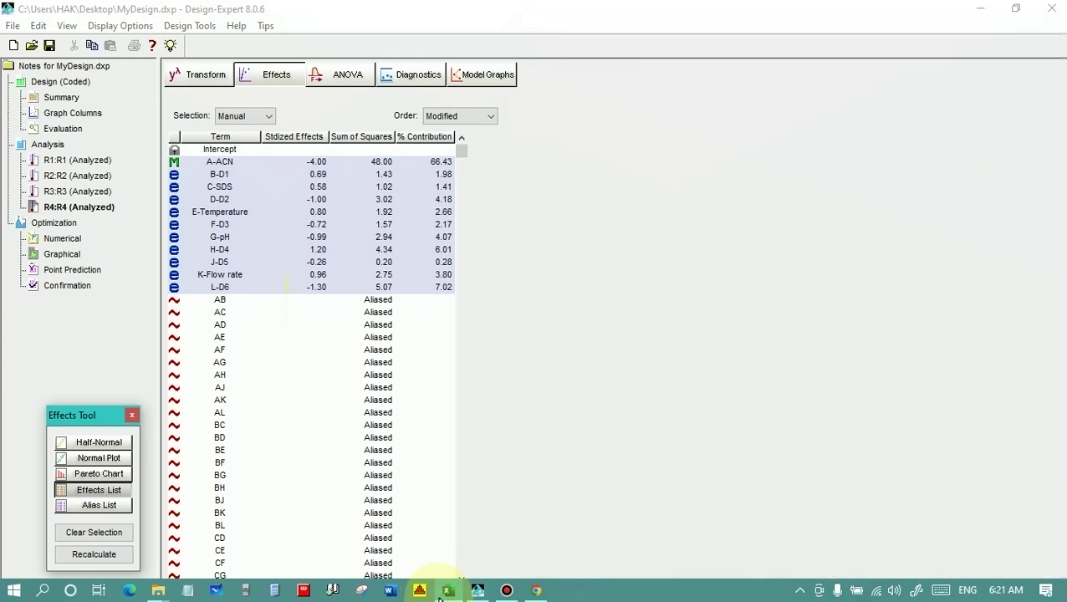
left_click(443, 593)
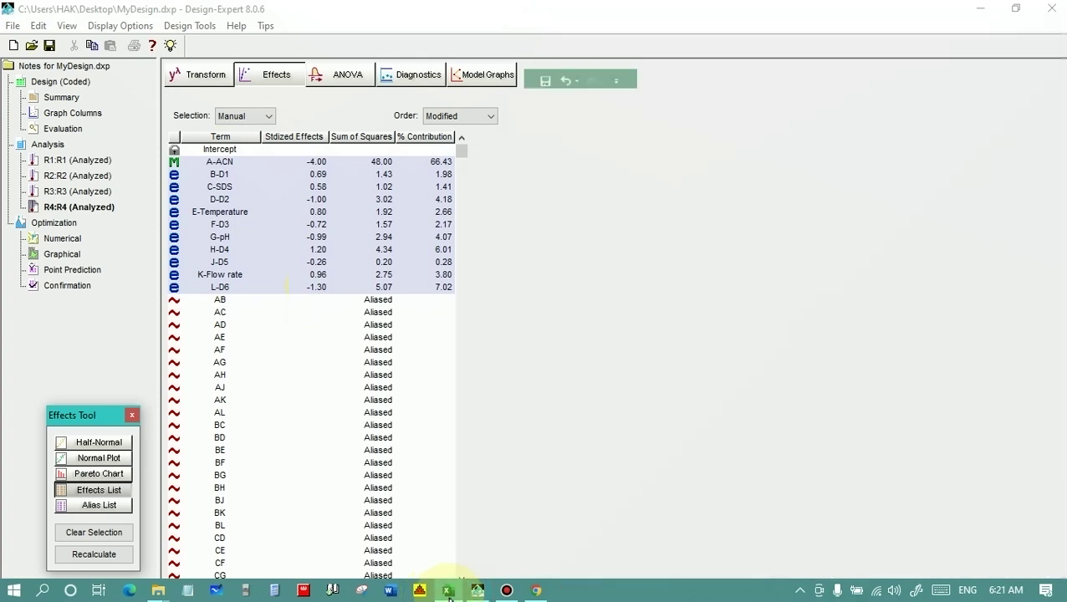
left_click_drag(1000, 401, 1035, 428)
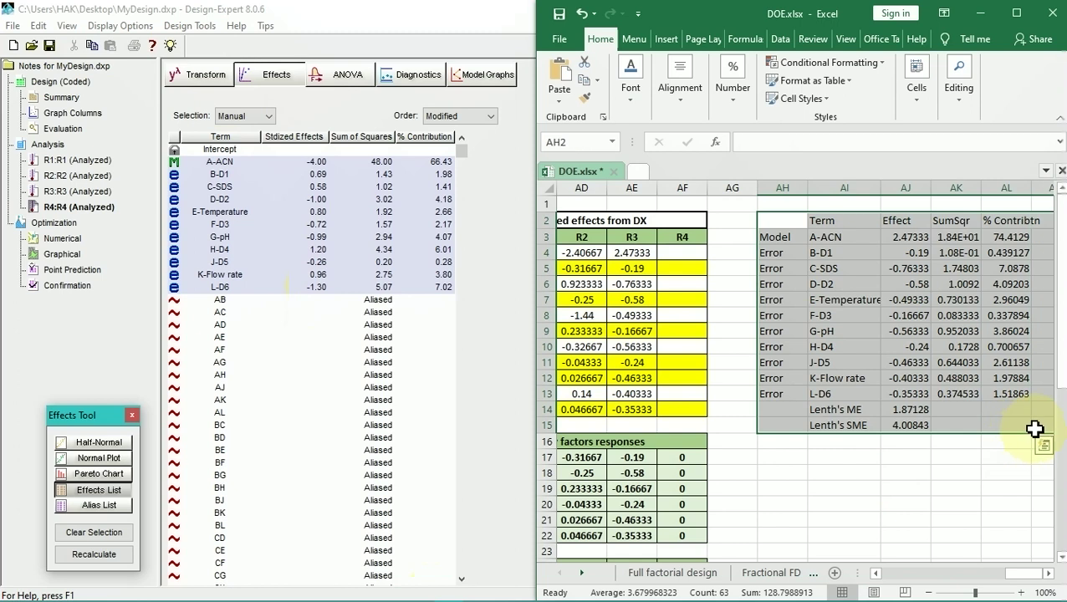
key("Delete")
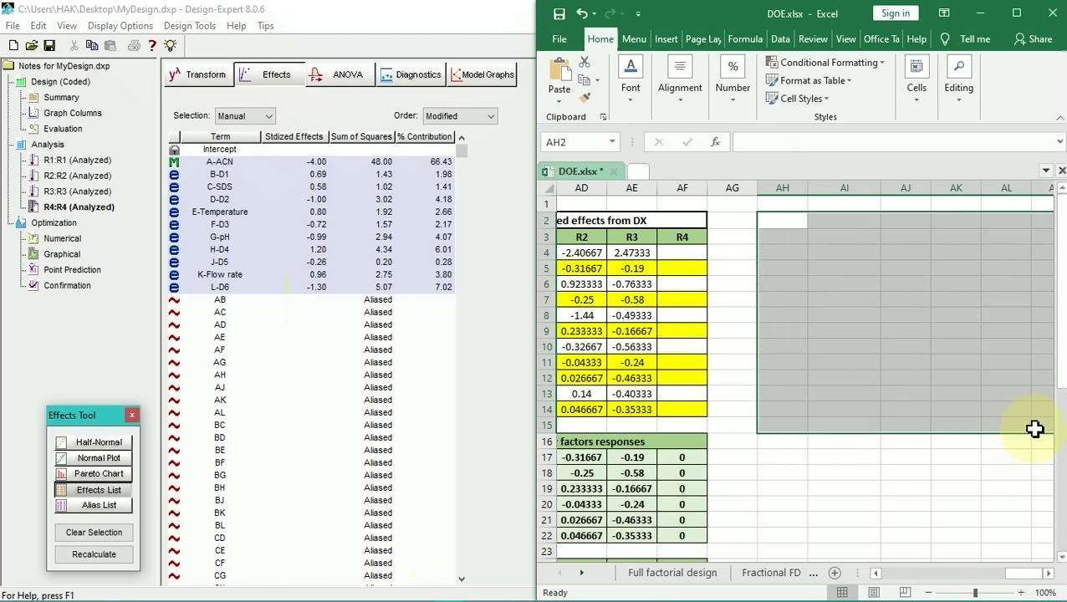
left_click(782, 221)
right_click(782, 222)
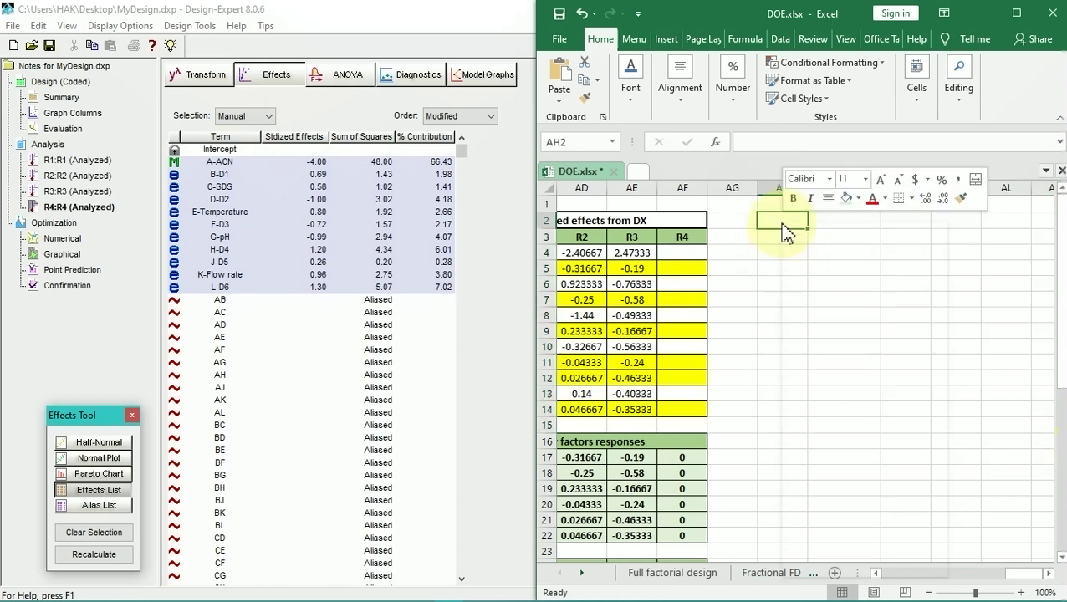
left_click(832, 317)
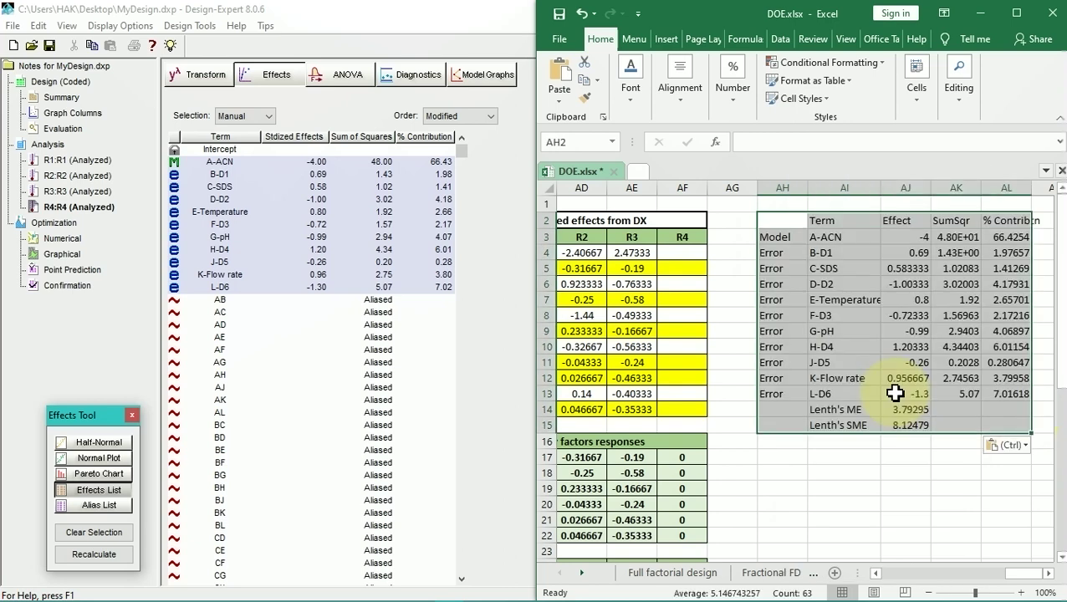
Copy the Effect values in AJ3:AJ13 and paste them as values into the R4 column starting in AF4
left_click(917, 242)
left_click_drag(917, 244, 913, 396)
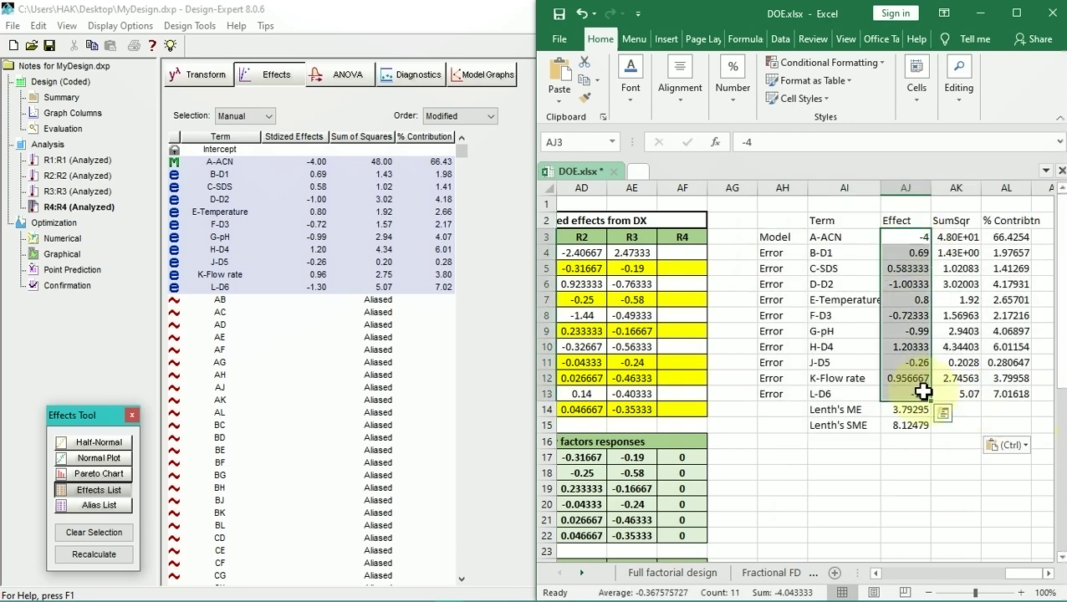
key("ctrl+c")
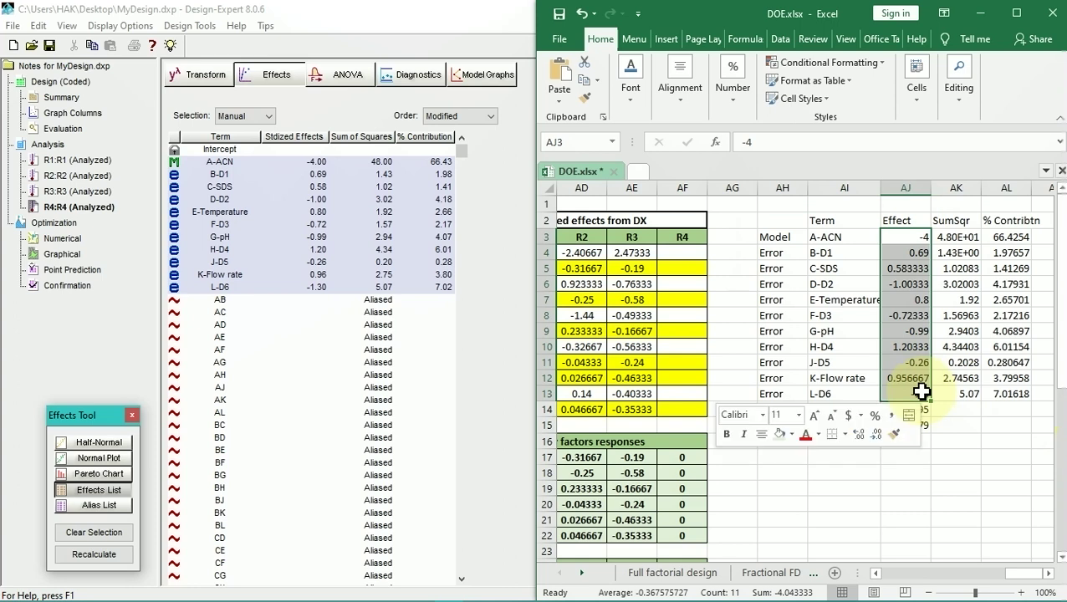
right_click(919, 393)
left_click(827, 68)
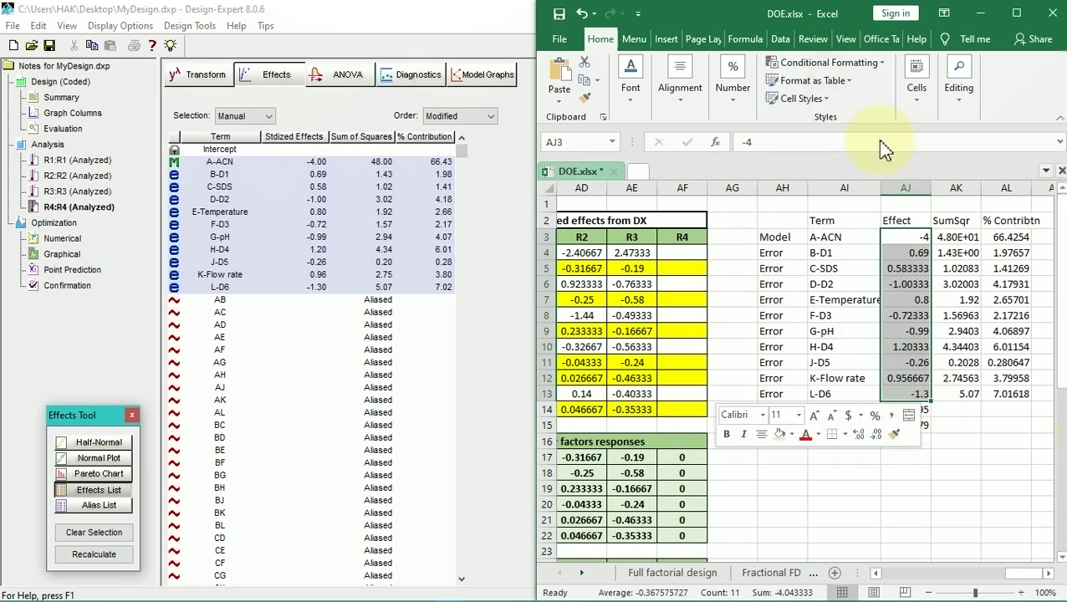
left_click(673, 252)
right_click(673, 253)
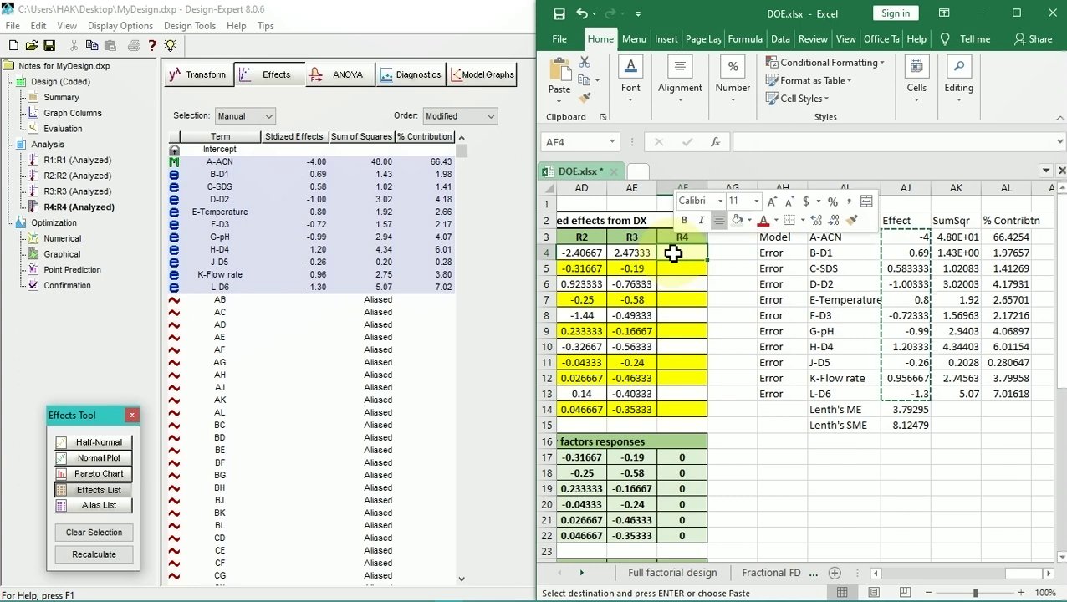
left_click(730, 317)
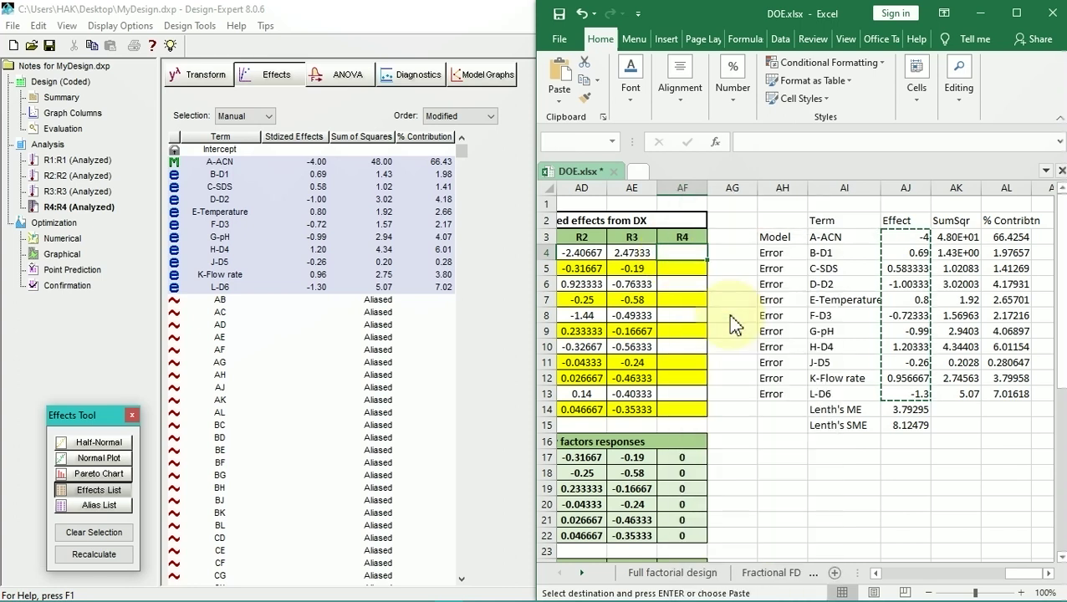
Compare the R4 effects of factors A, C, E, G and K with the E critical (0.05) value for R4
scroll(668, 333, "down", 4)
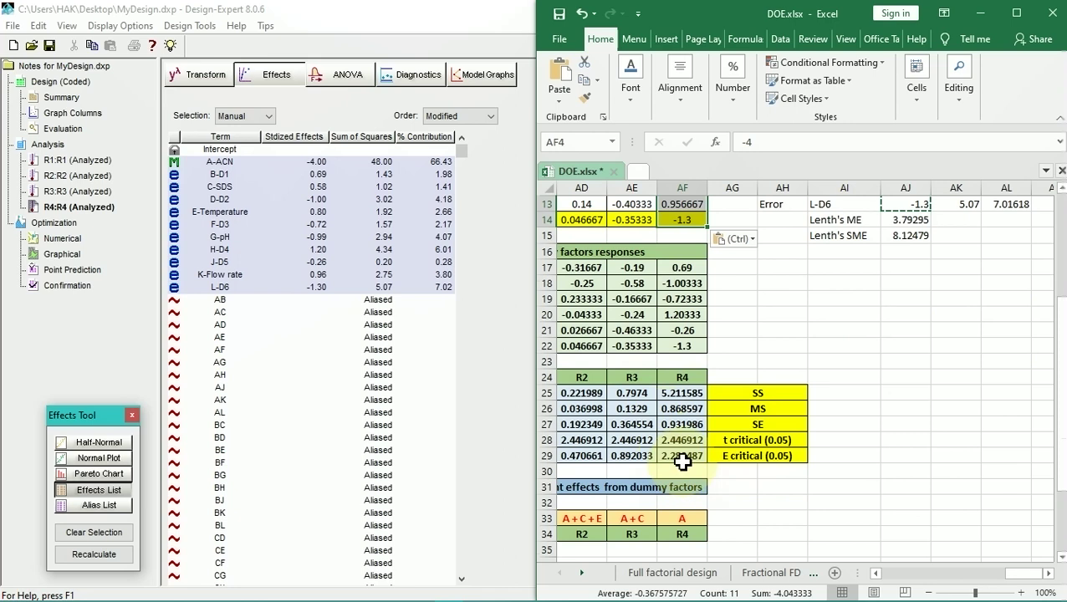
left_click(681, 458)
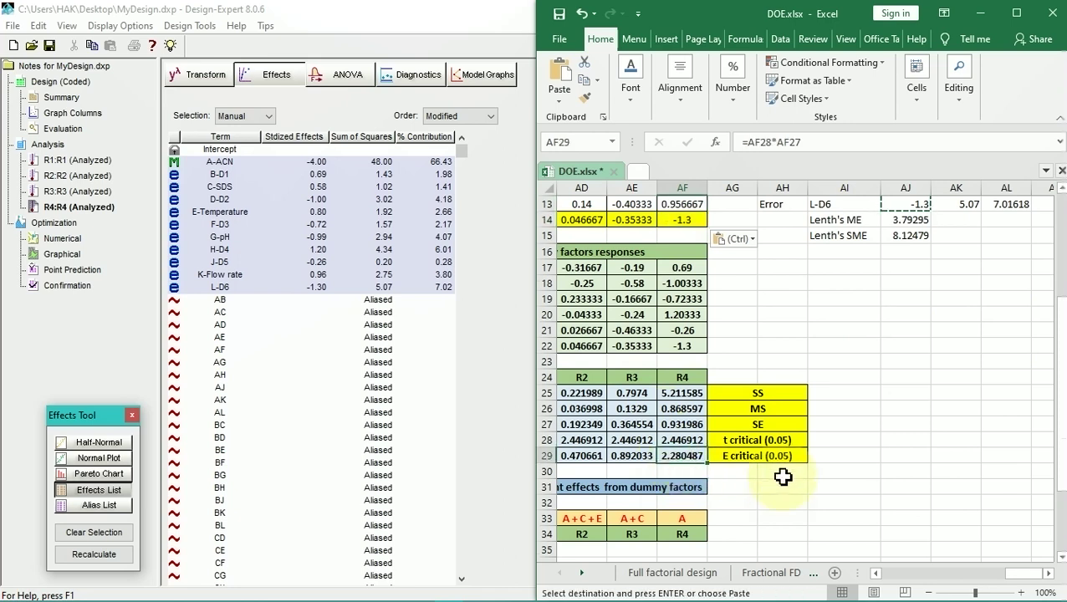
scroll(783, 476, "up", 4)
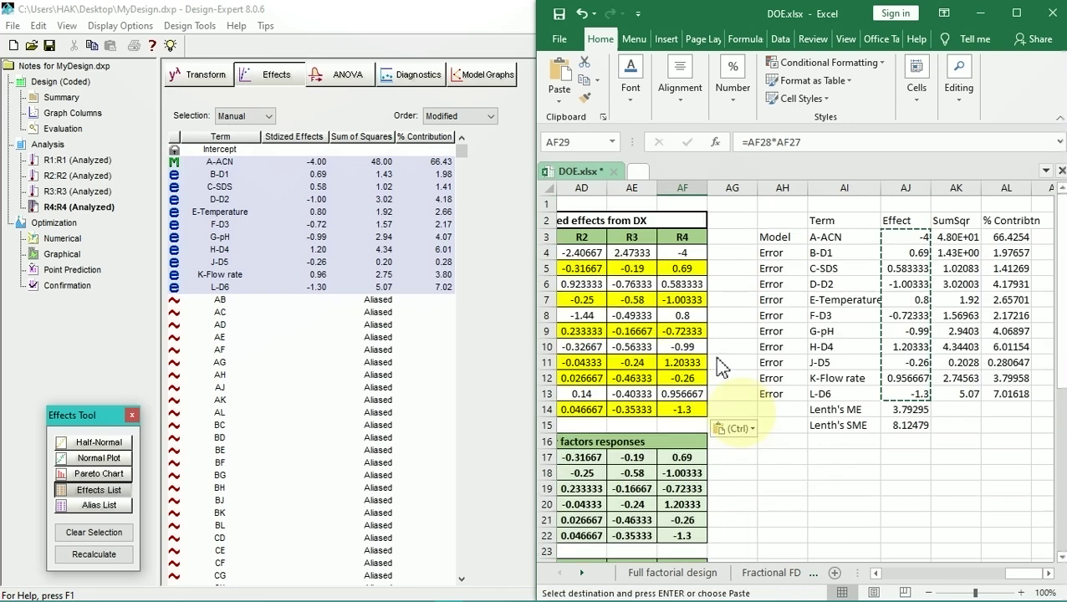
left_click(683, 254)
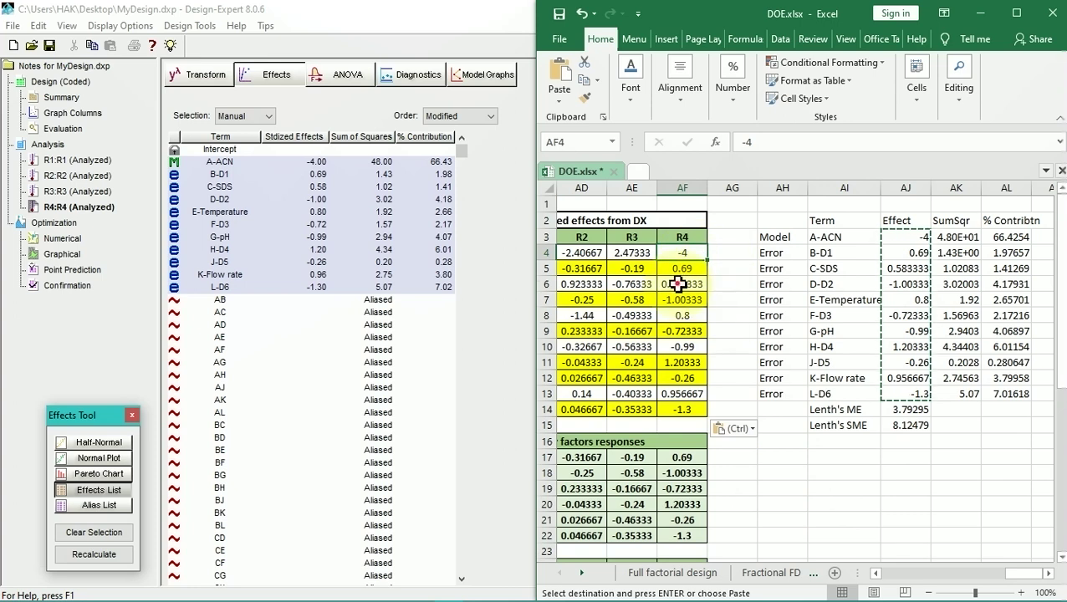
left_click(680, 284)
left_click(683, 315)
left_click(683, 346)
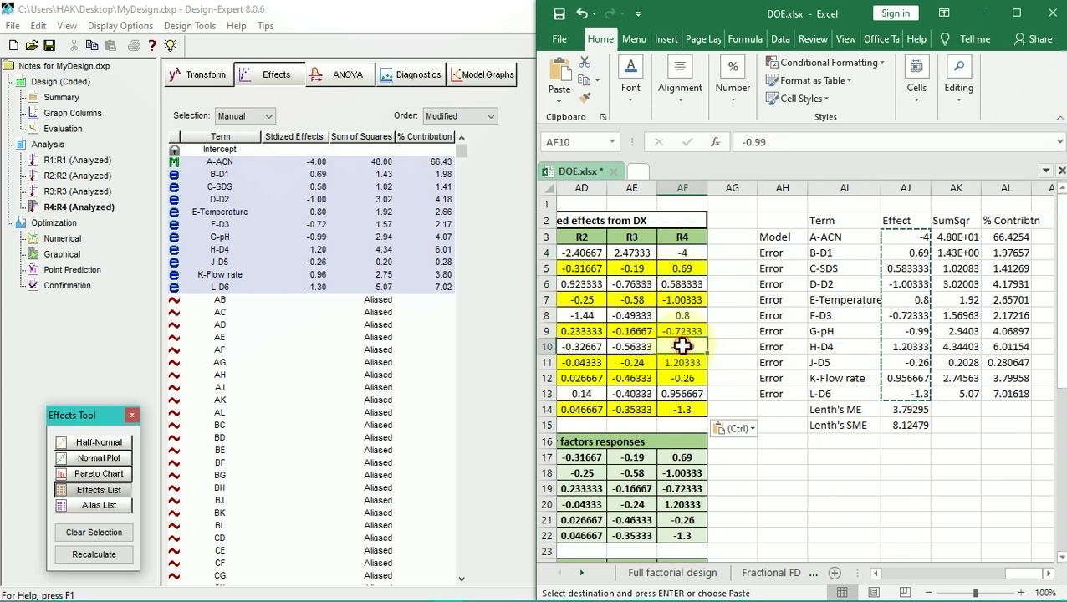
left_click(683, 391)
scroll(683, 391, "down", 4)
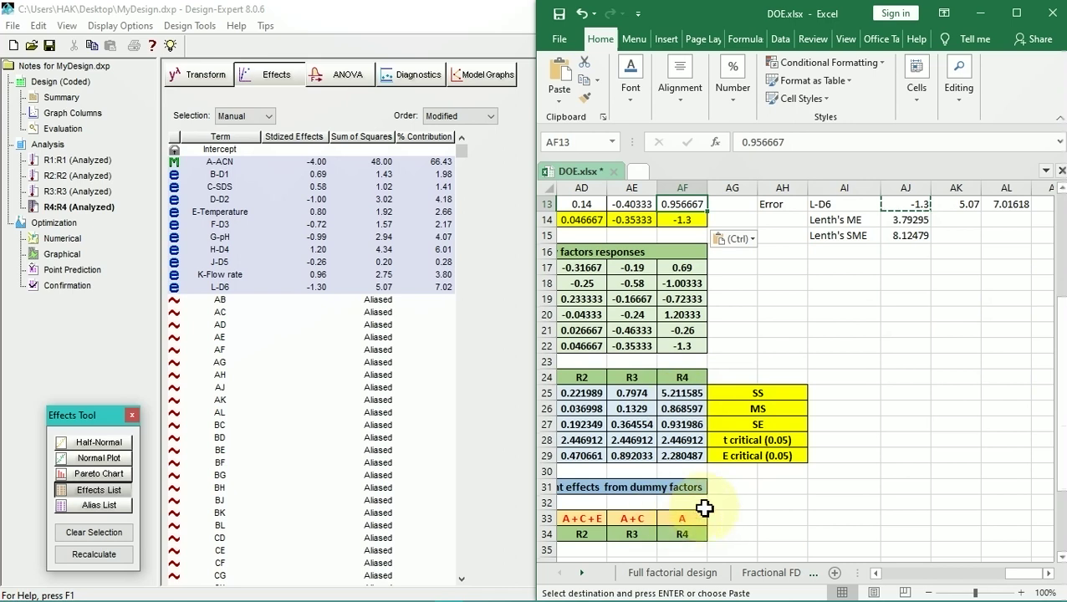
scroll(704, 508, "up", 4)
Clear the pasted effects export from AH2:AL16 and maximize the Excel window
left_click_drag(785, 221, 1022, 440)
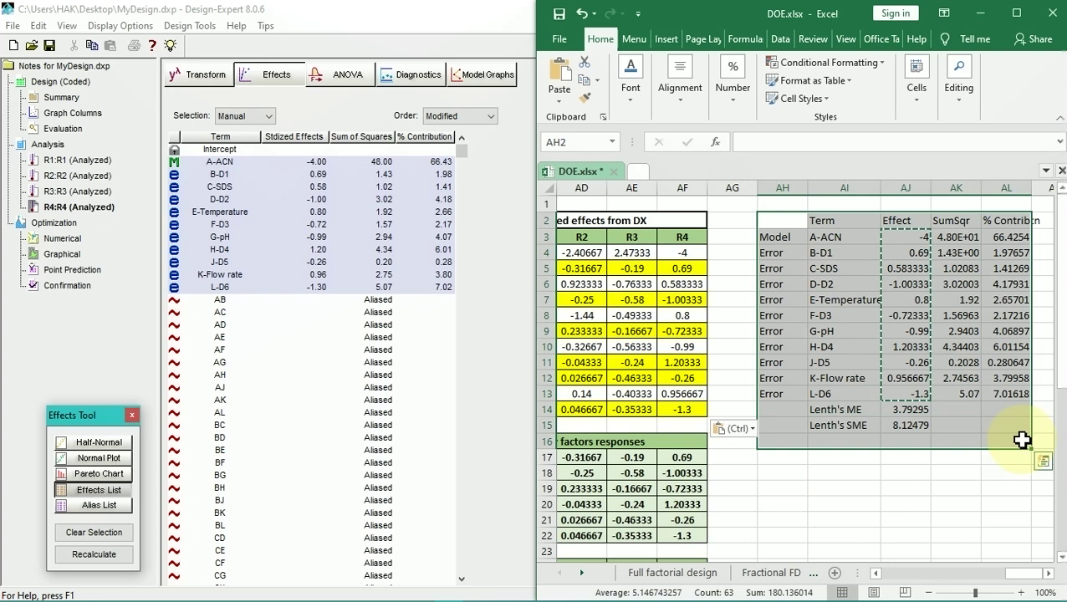
key("Delete")
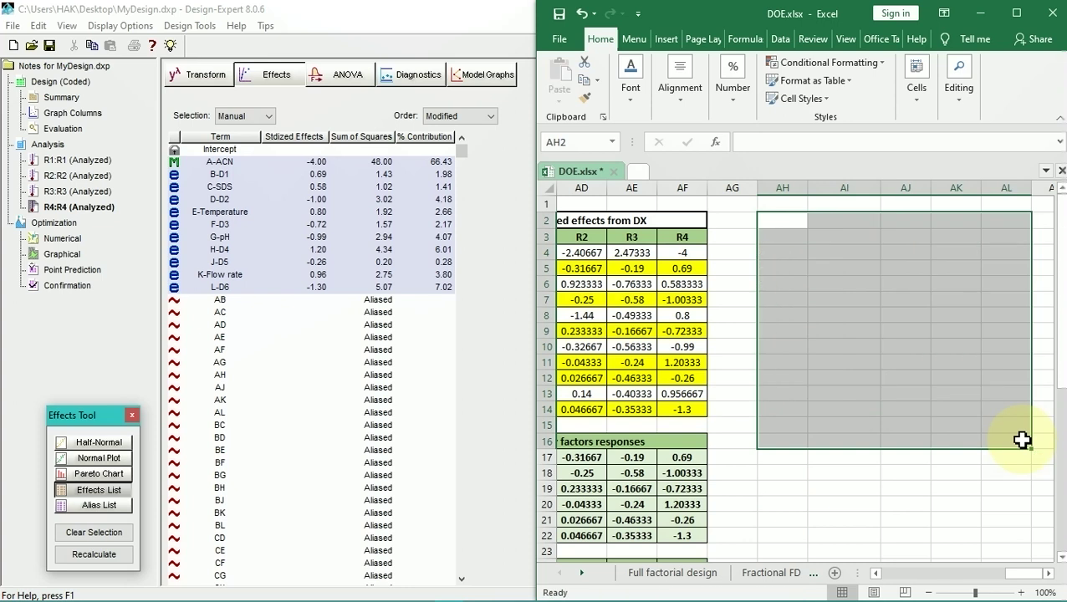
left_click(1019, 14)
left_click(471, 360)
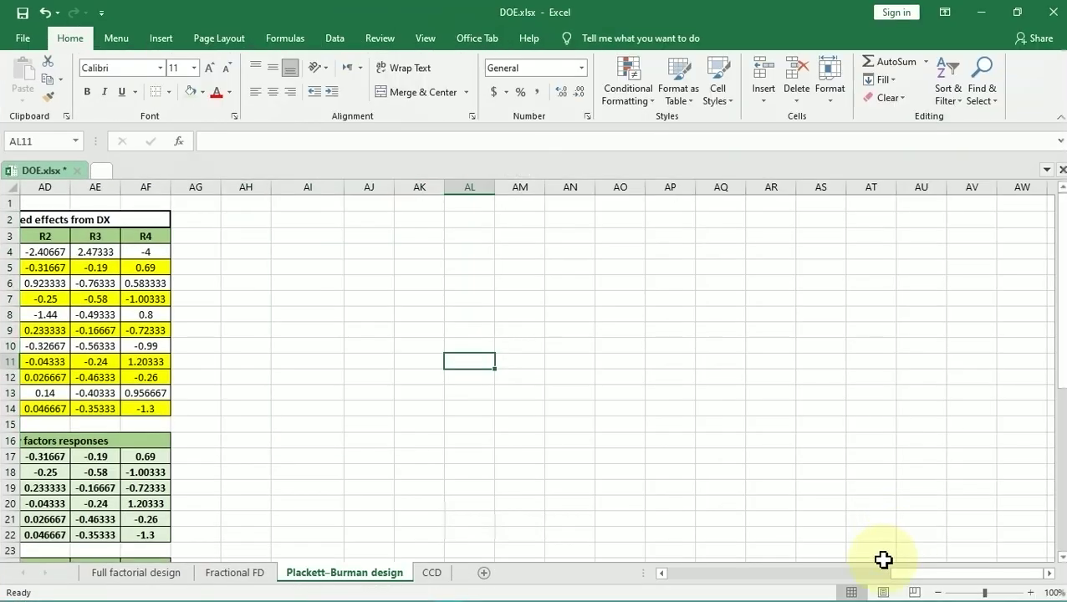
Review the calculated effects, dummy factor responses, critical values and significant effects for responses R1 to R4
left_click_drag(894, 575, 819, 584)
scroll(614, 401, "down", 4)
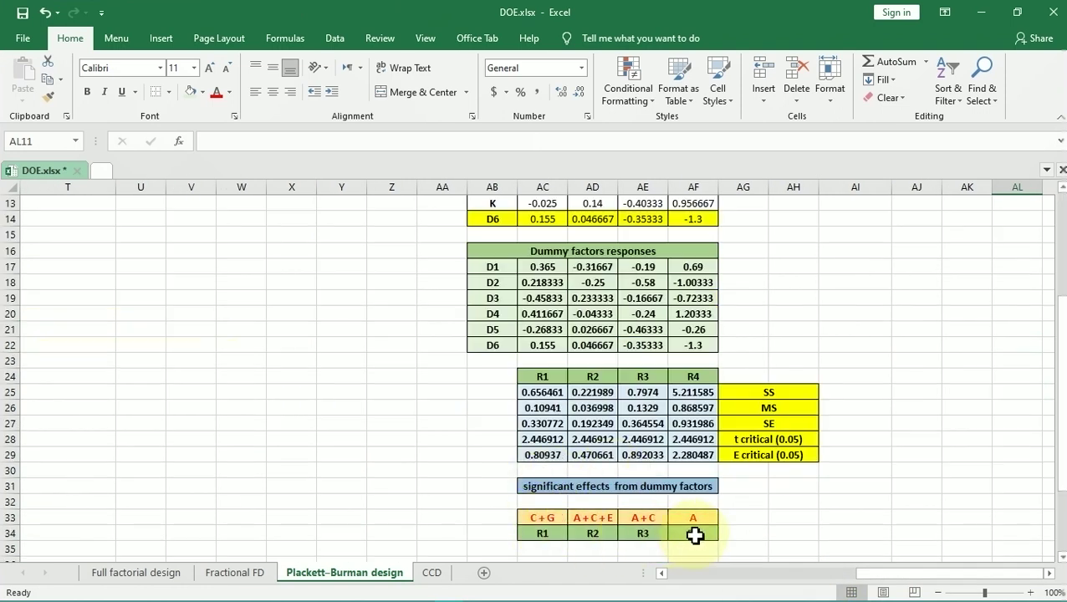
scroll(543, 485, "up", 2)
scroll(636, 460, "down", 2)
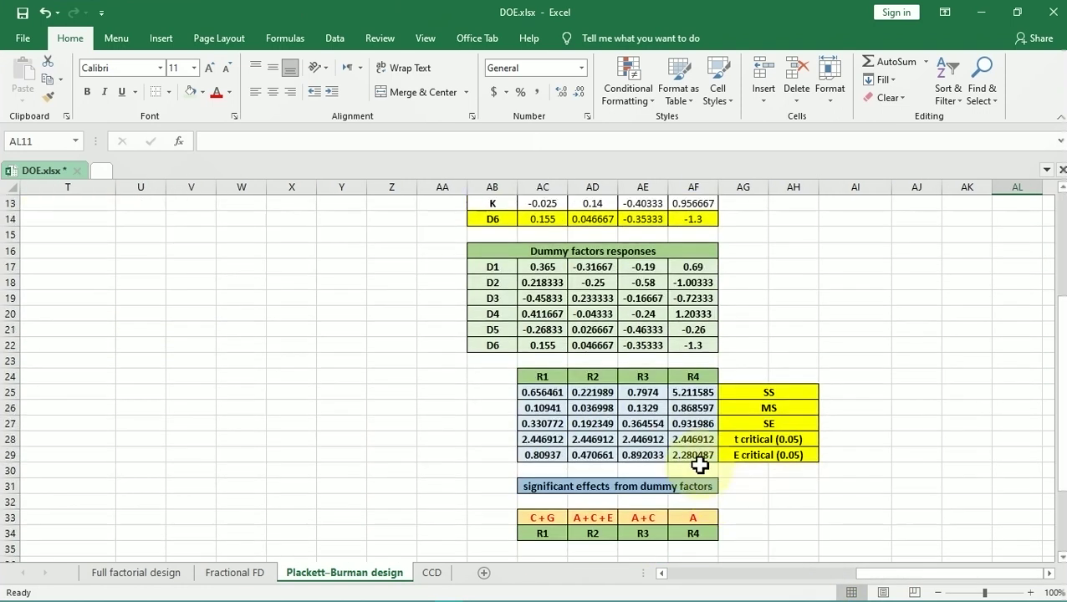
scroll(726, 262, "up", 4)
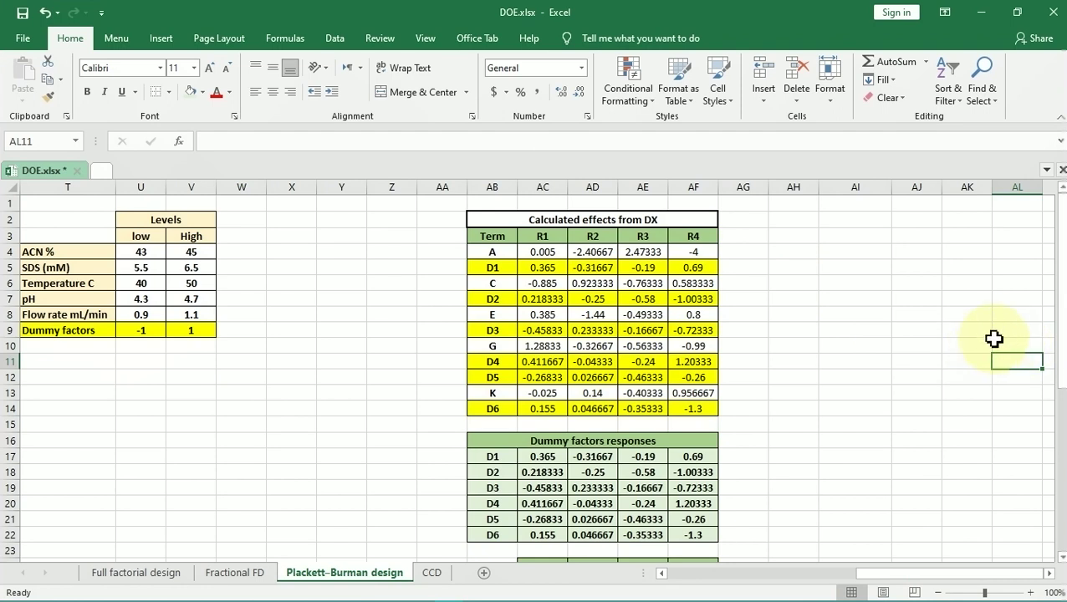
scroll(993, 338, "down", 10)
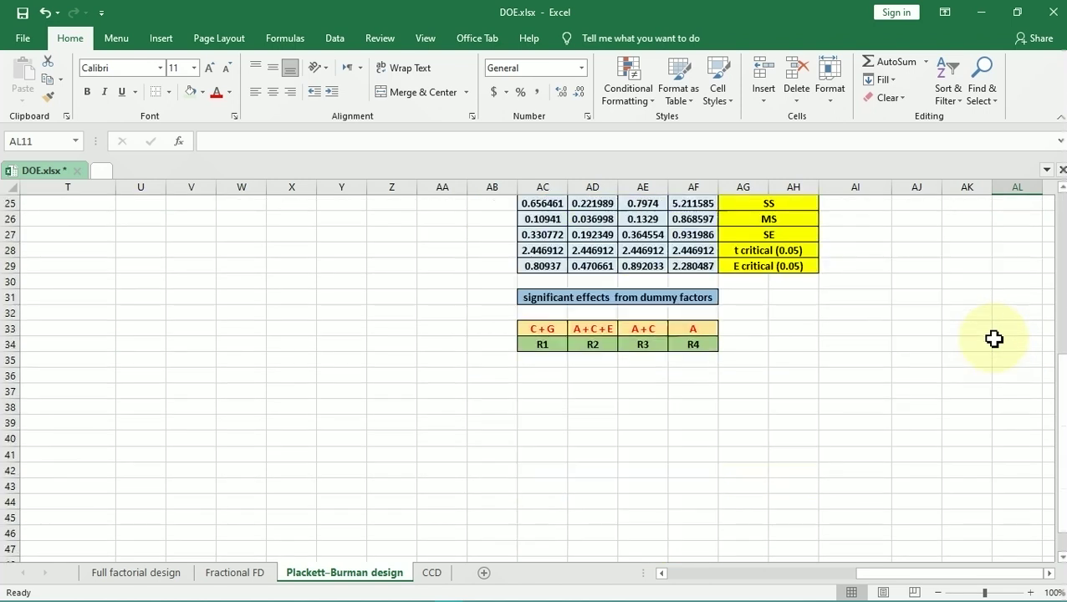
scroll(993, 338, "up", 8)
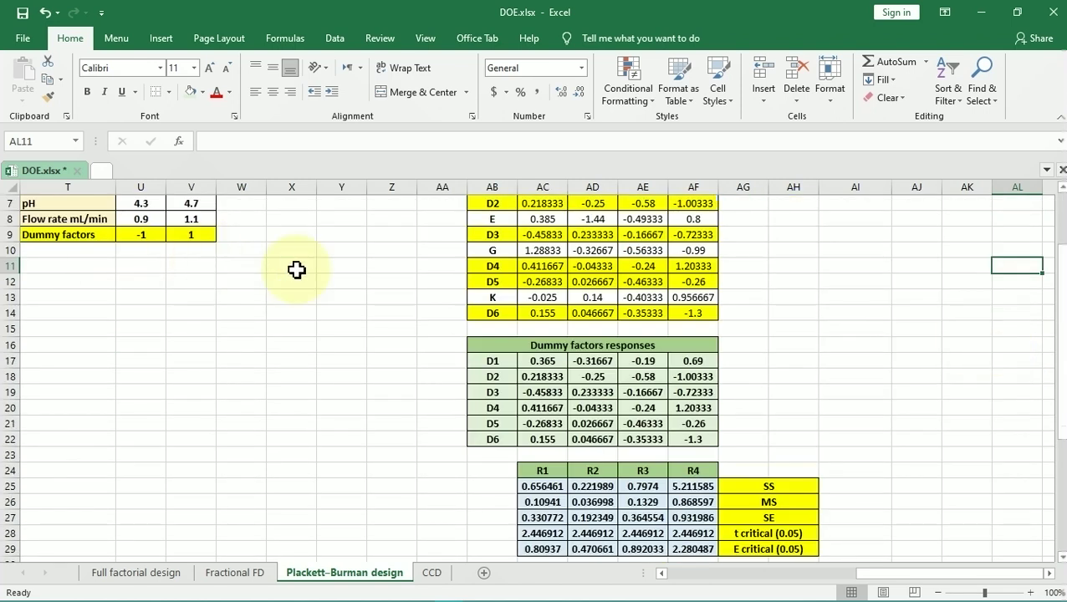
scroll(296, 269, "up", 2)
scroll(753, 314, "down", 4)
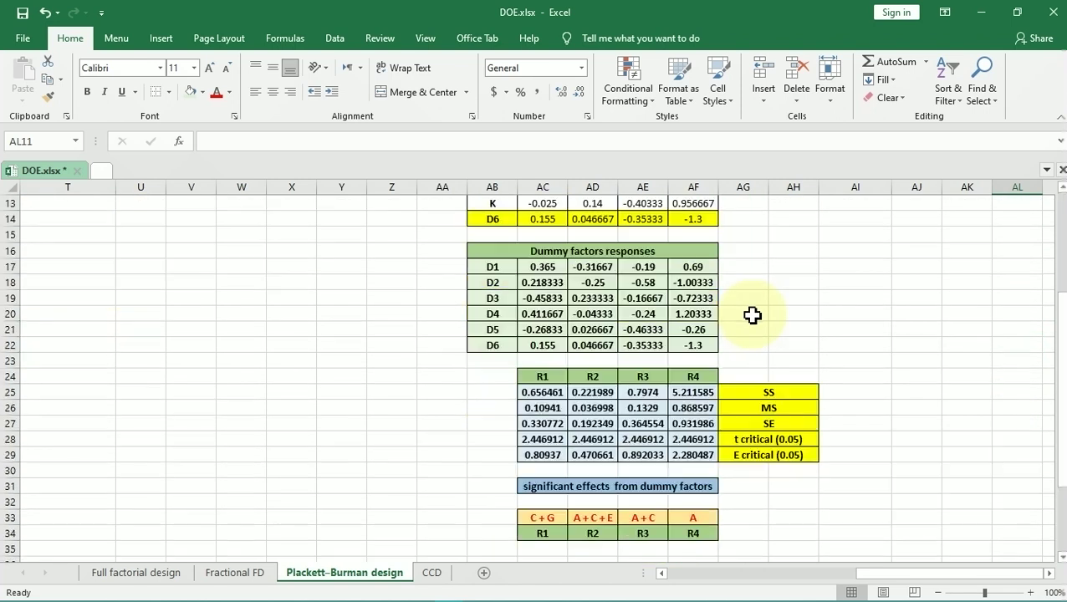
Inspect the formulas behind the E critical and t critical values for R4, leaving them unedited
left_click(698, 454)
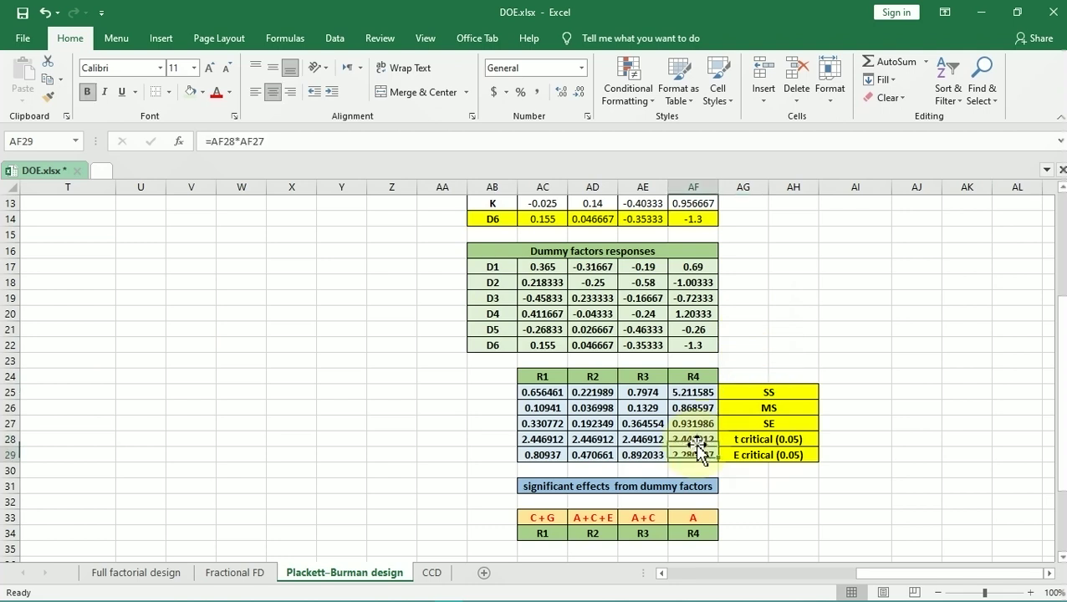
double_click(695, 439)
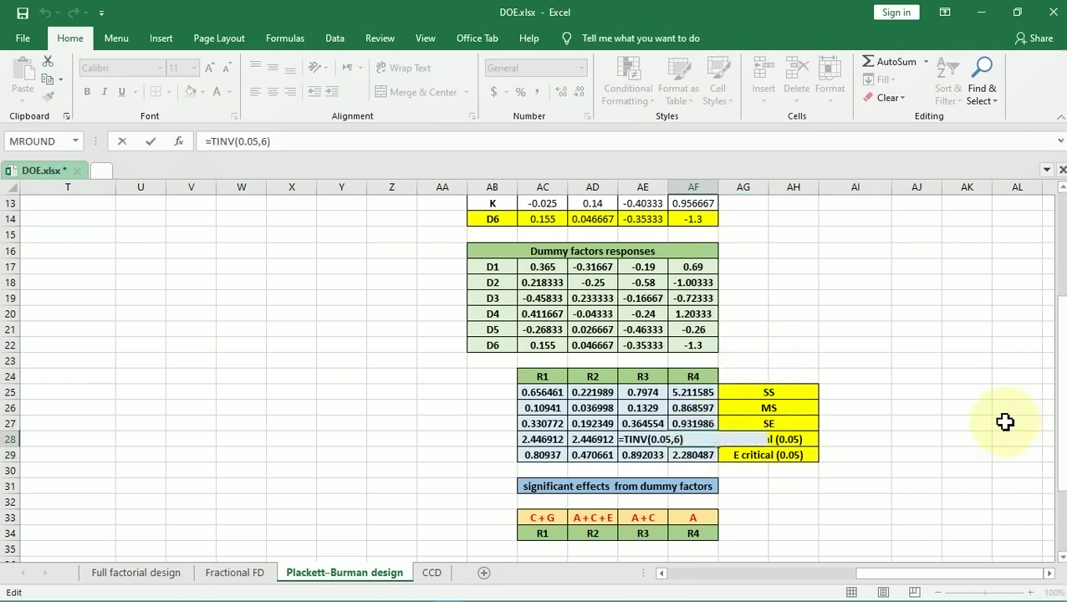
key("Escape")
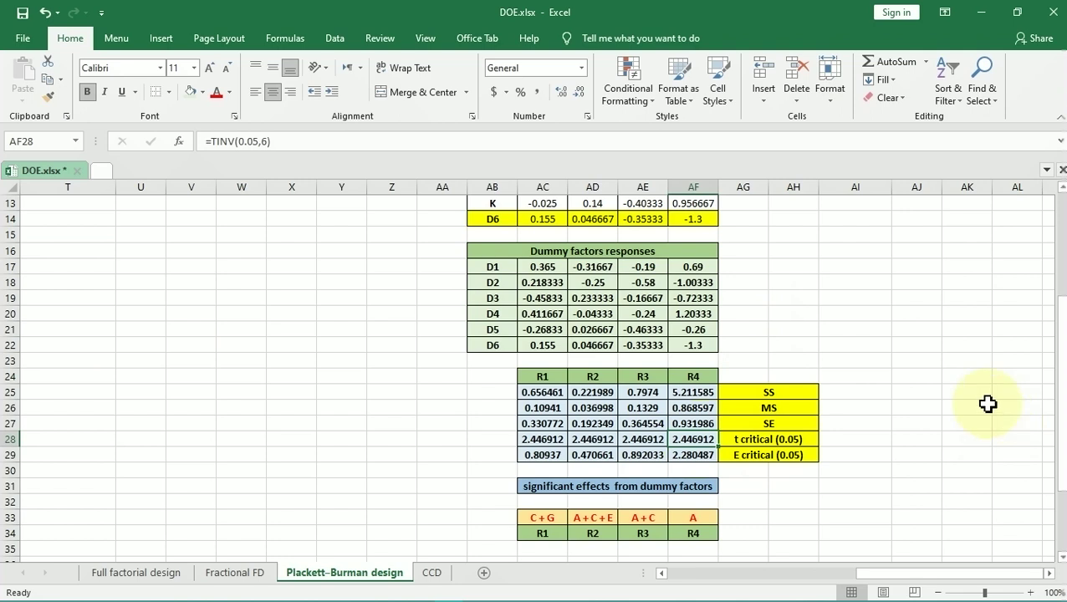
scroll(987, 403, "up", 4)
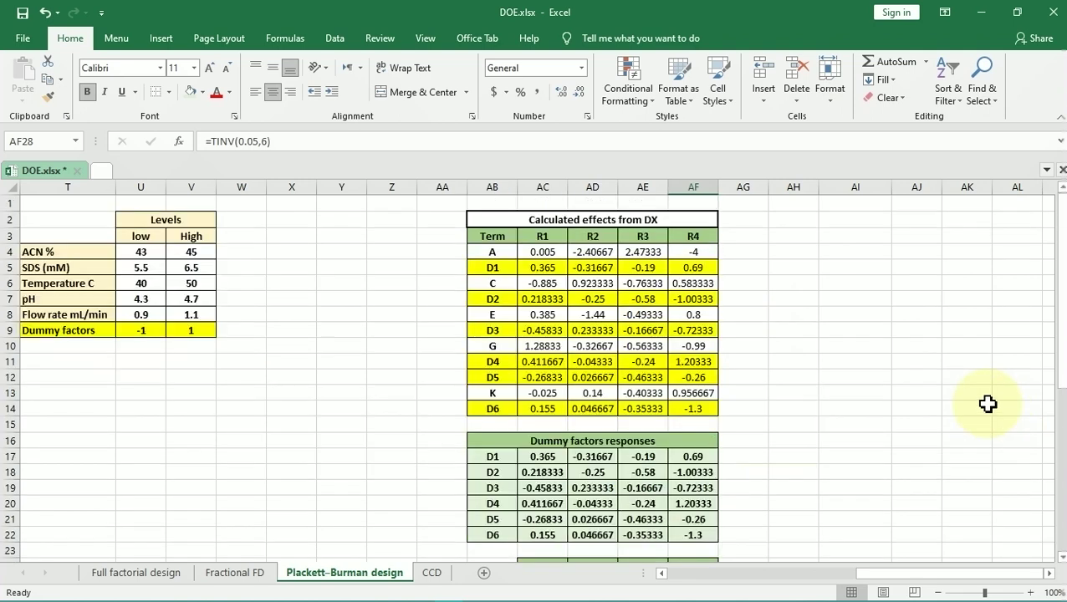
scroll(988, 403, "down", 4)
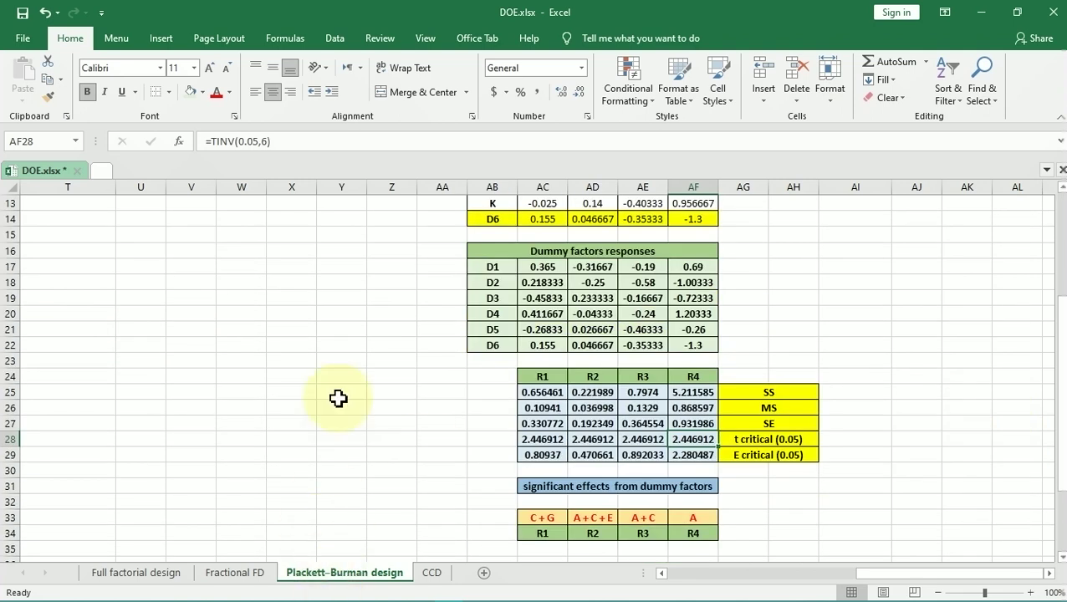
scroll(337, 398, "up", 4)
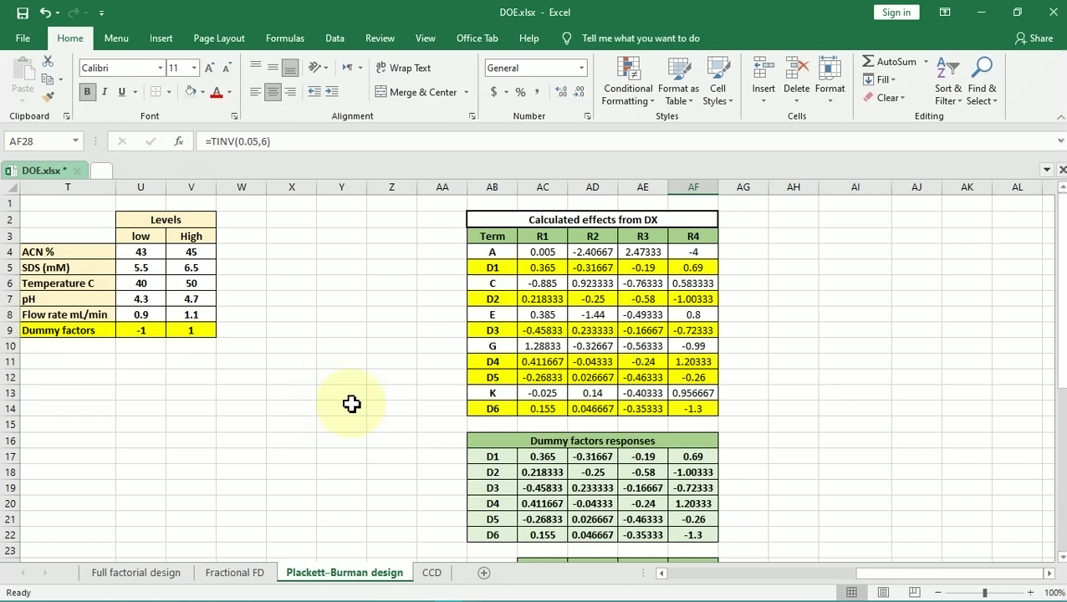
Open the CCD worksheet and look over its run table, factor levels and response criteria
left_click(431, 573)
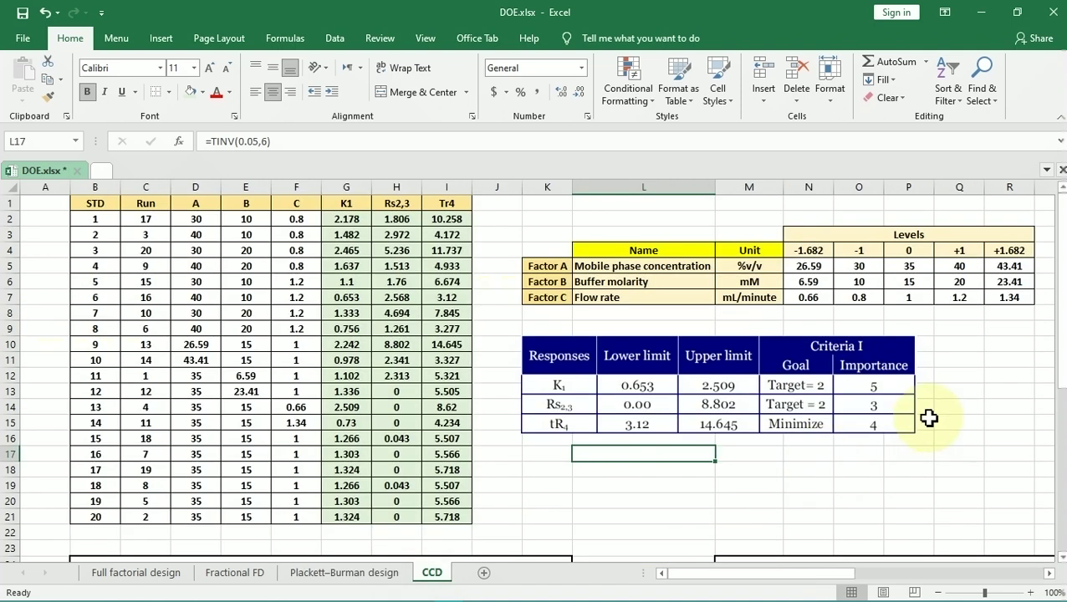
scroll(929, 418, "down", 8)
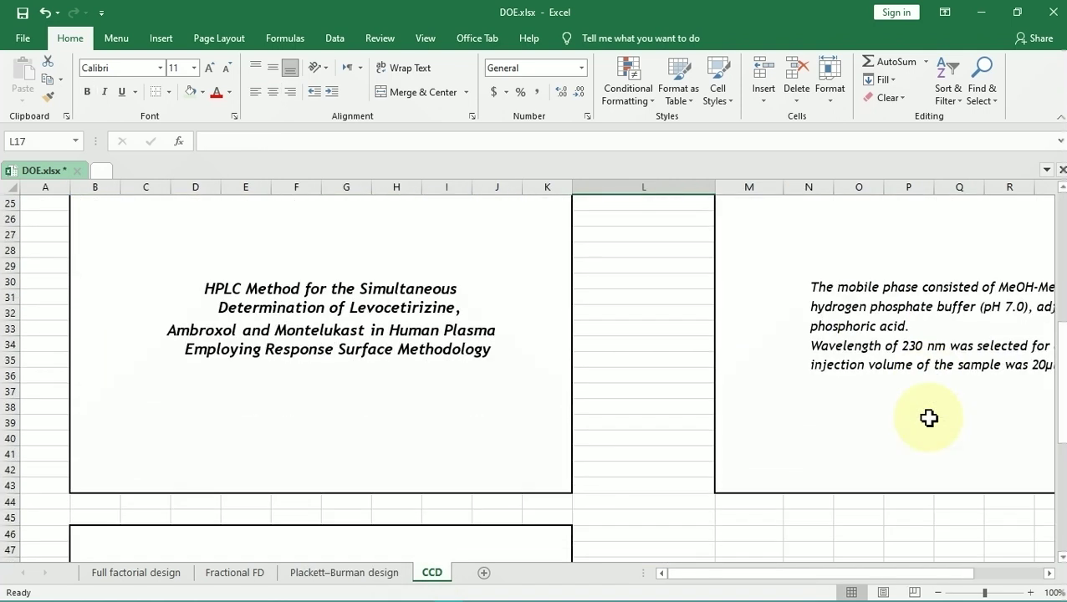
mouse_move(697, 589)
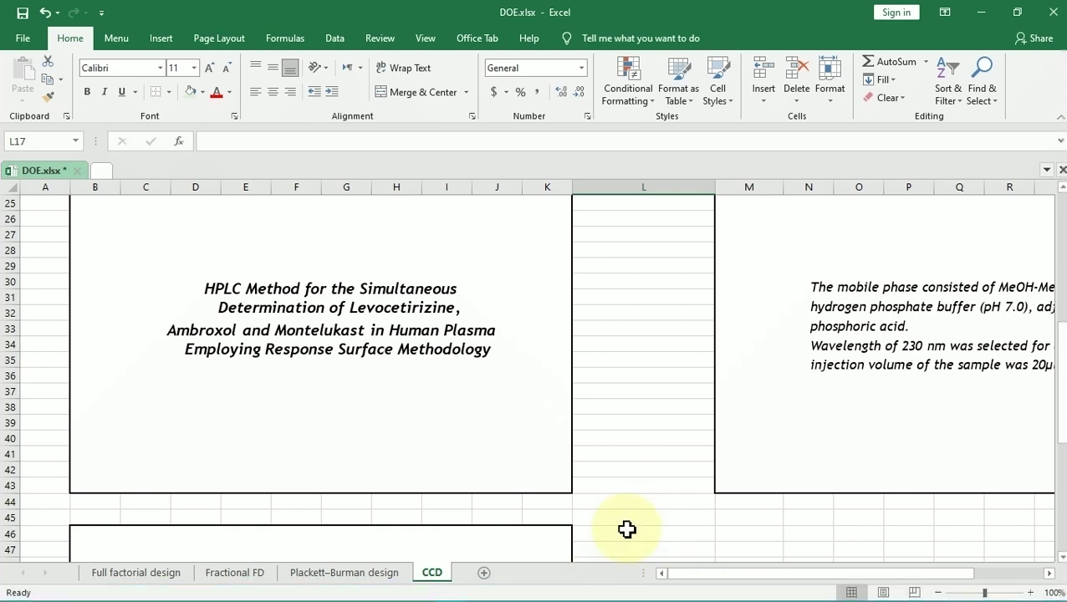
scroll(631, 482, "up", 8)
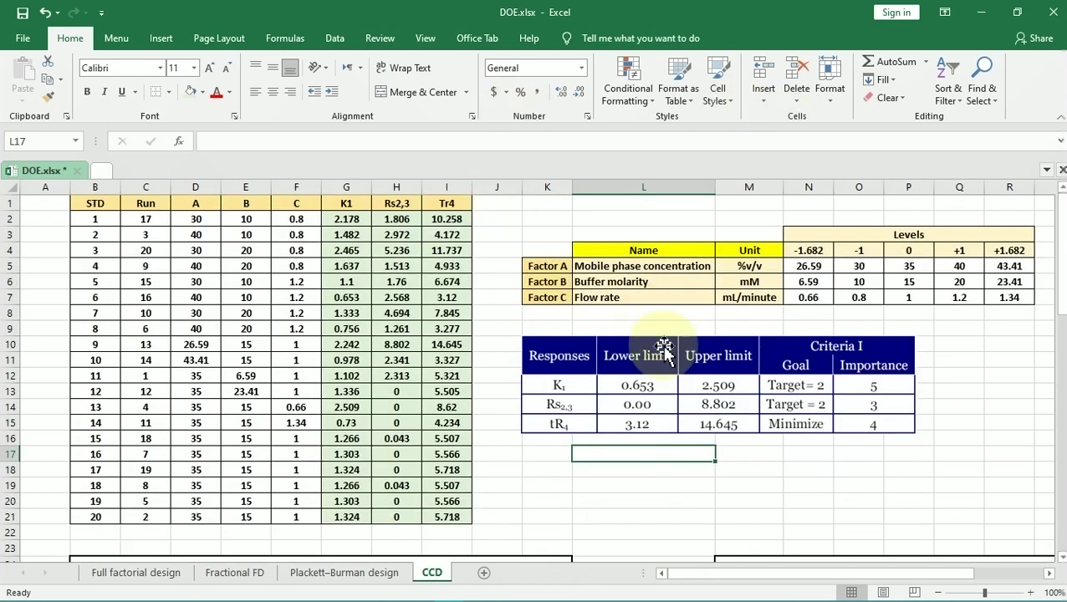
scroll(664, 350, "down", 1)
scroll(665, 349, "down", 3)
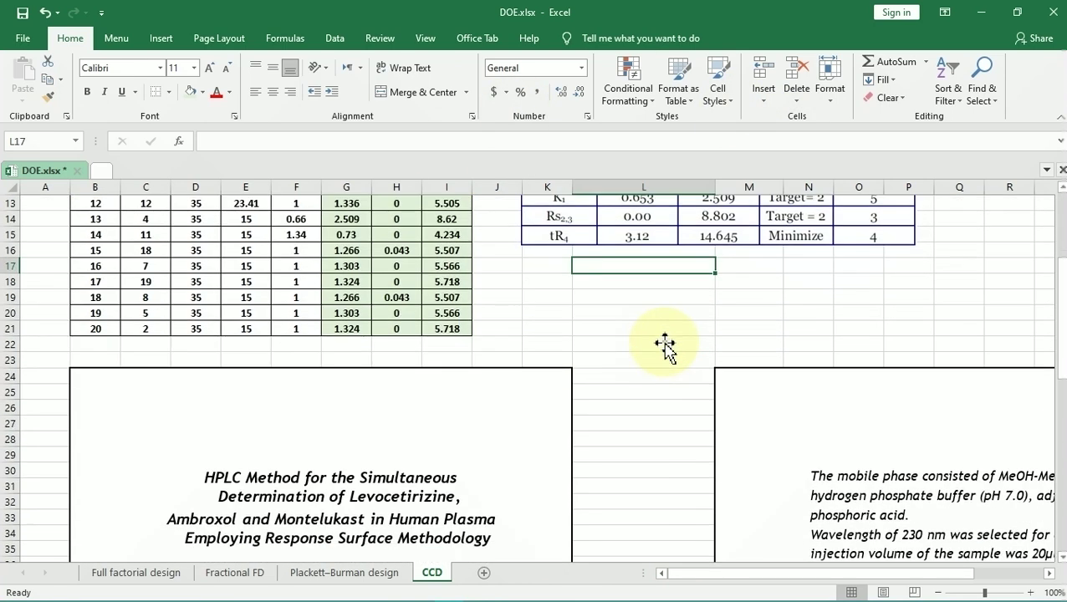
scroll(665, 345, "up", 5)
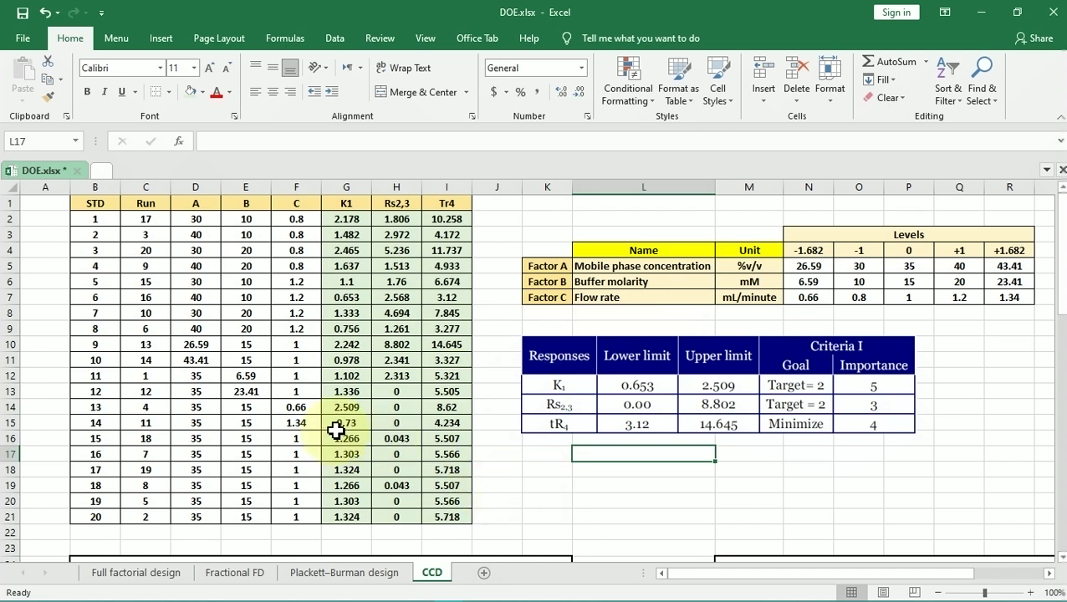
Read the text boxes below the CCD tables describing the HPLC study and its selected factors and responses
scroll(371, 415, "down", 4)
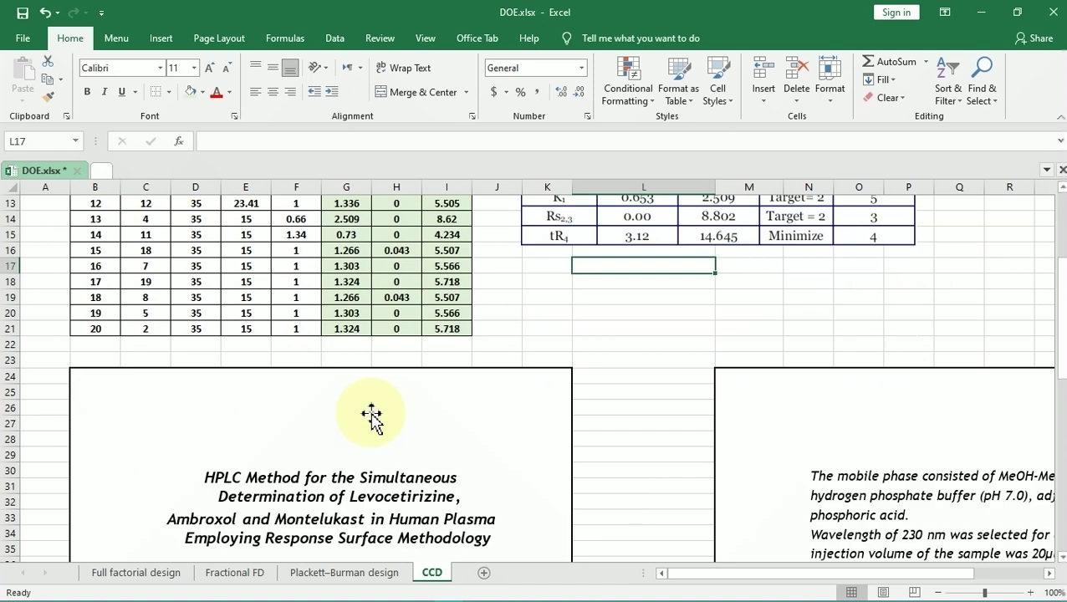
scroll(371, 415, "down", 2)
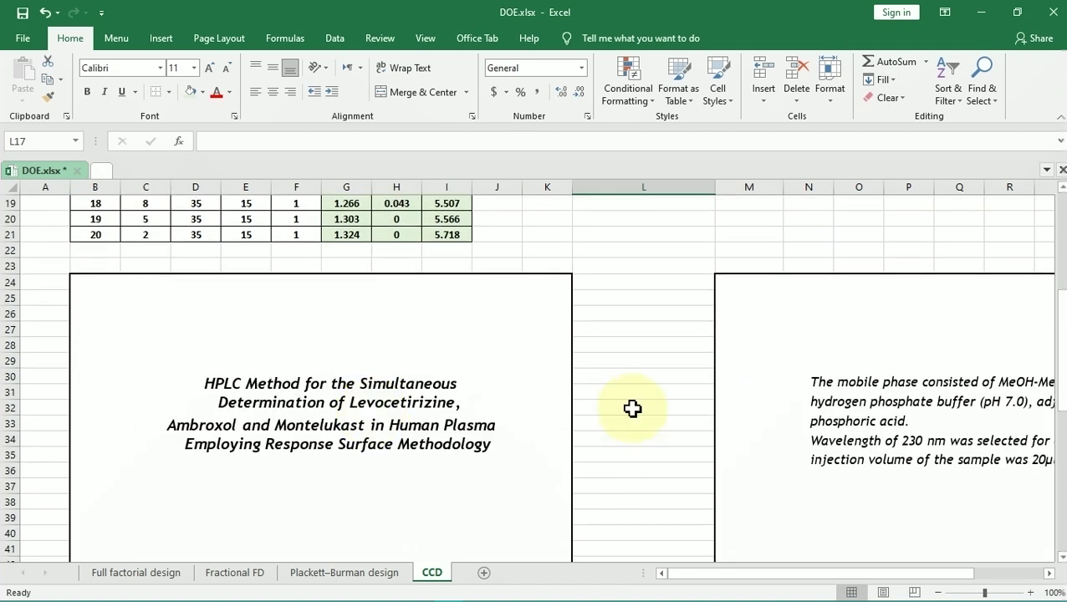
scroll(632, 407, "down", 2)
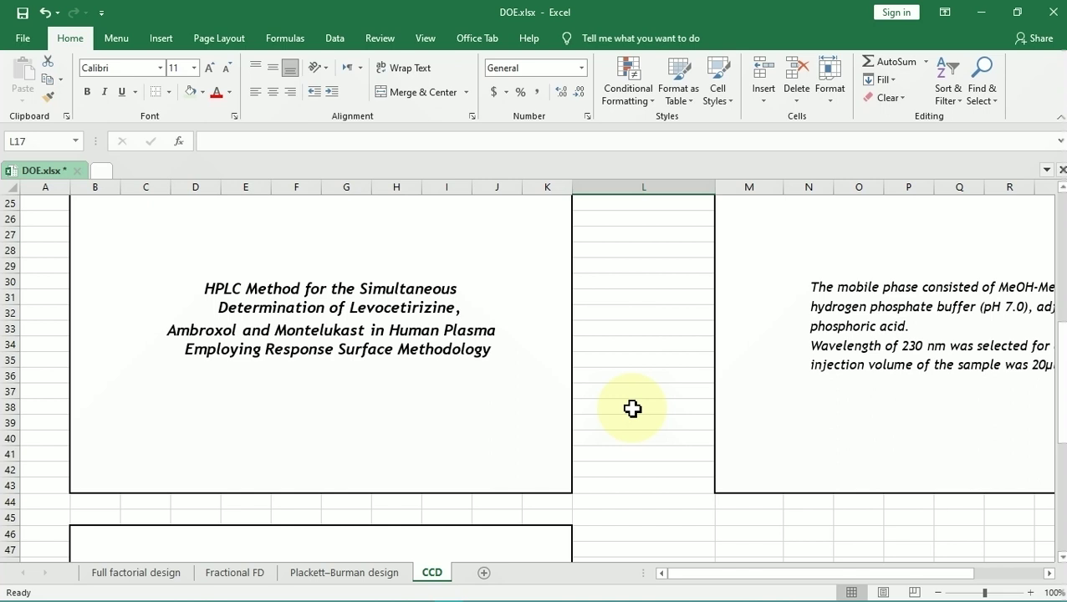
scroll(632, 408, "up", 4)
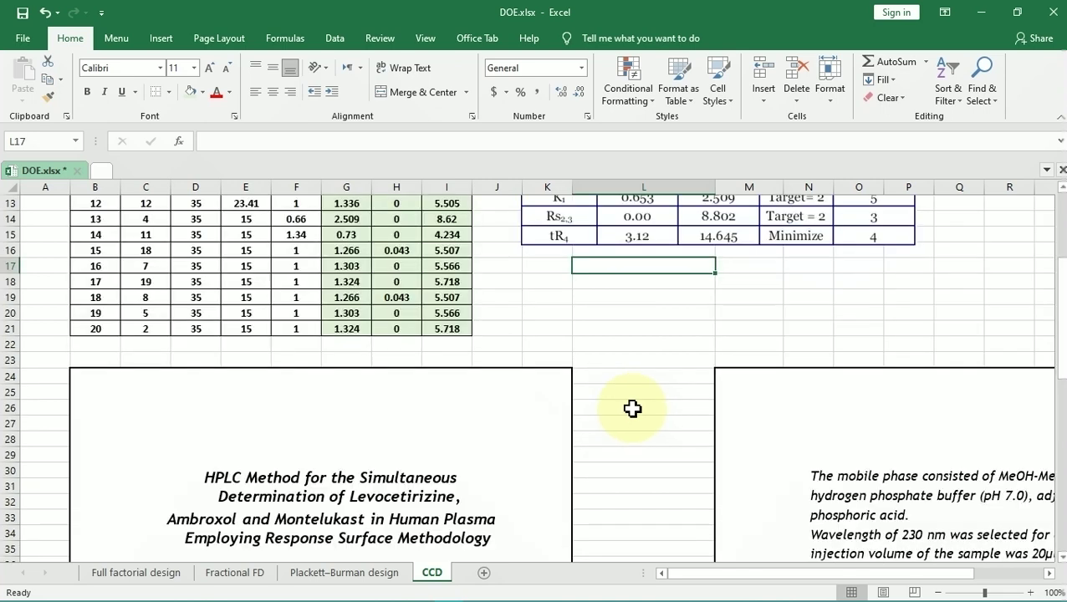
scroll(632, 408, "down", 4)
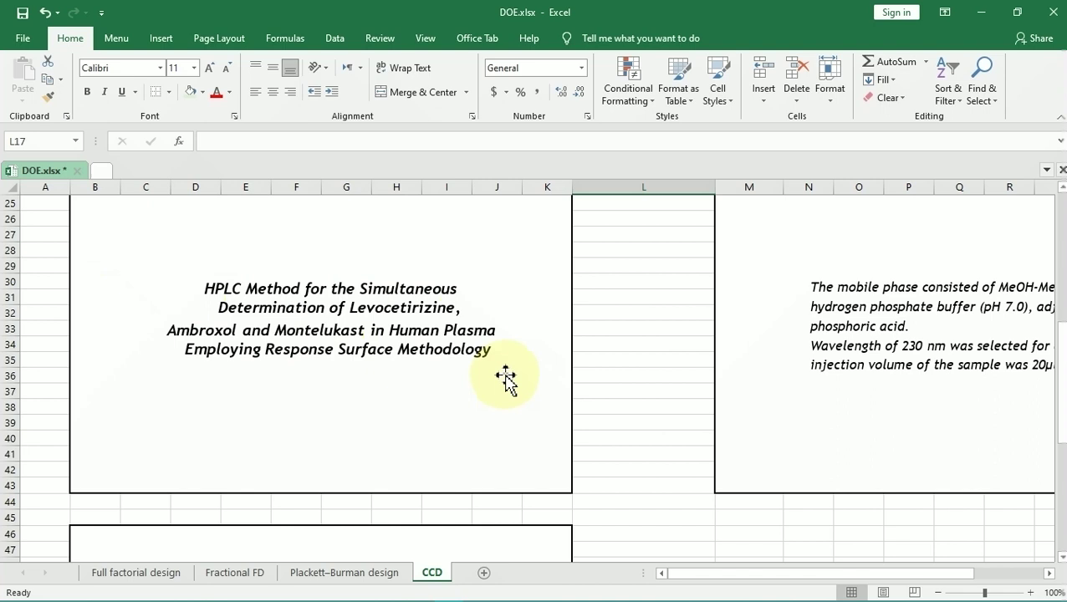
scroll(505, 376, "down", 8)
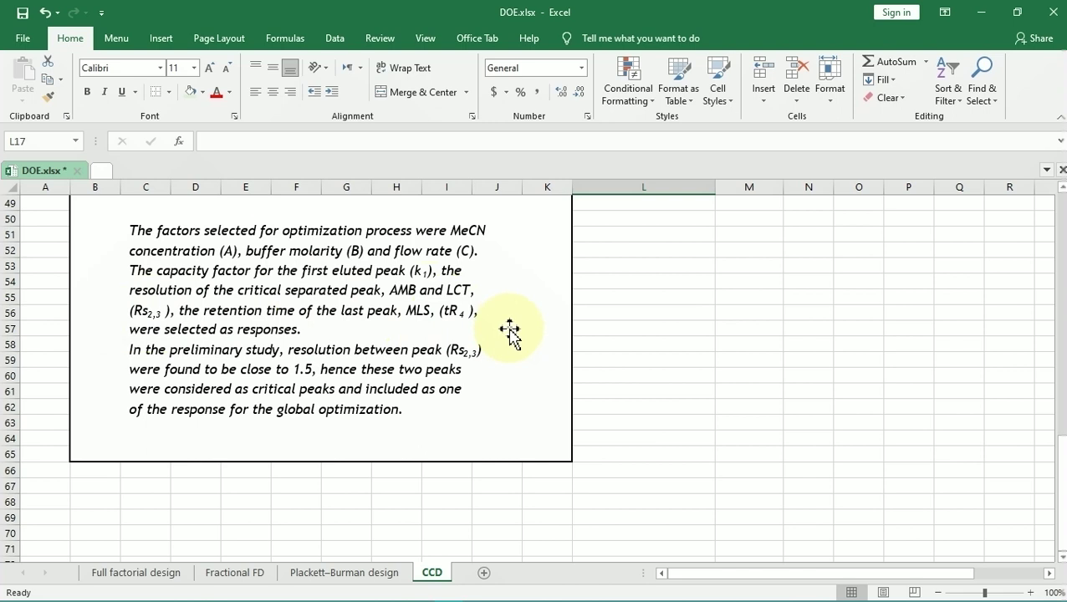
Examine the names of factors A, B and C, the K1, Rs2,3 and Tr4 response headings, and the flow rate unit
scroll(509, 330, "up", 16)
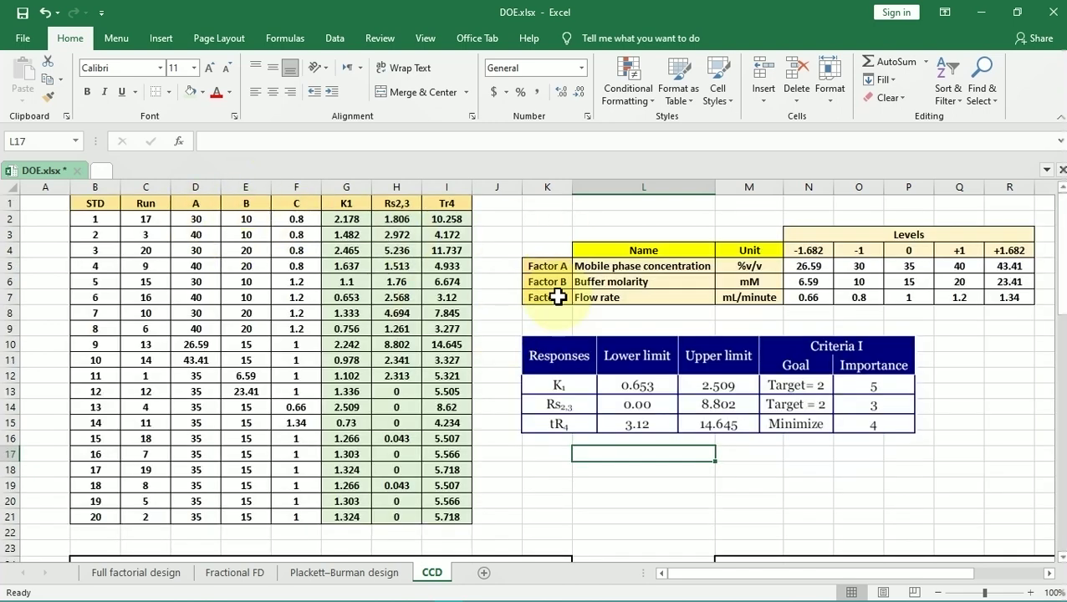
left_click(552, 269)
left_click(616, 267)
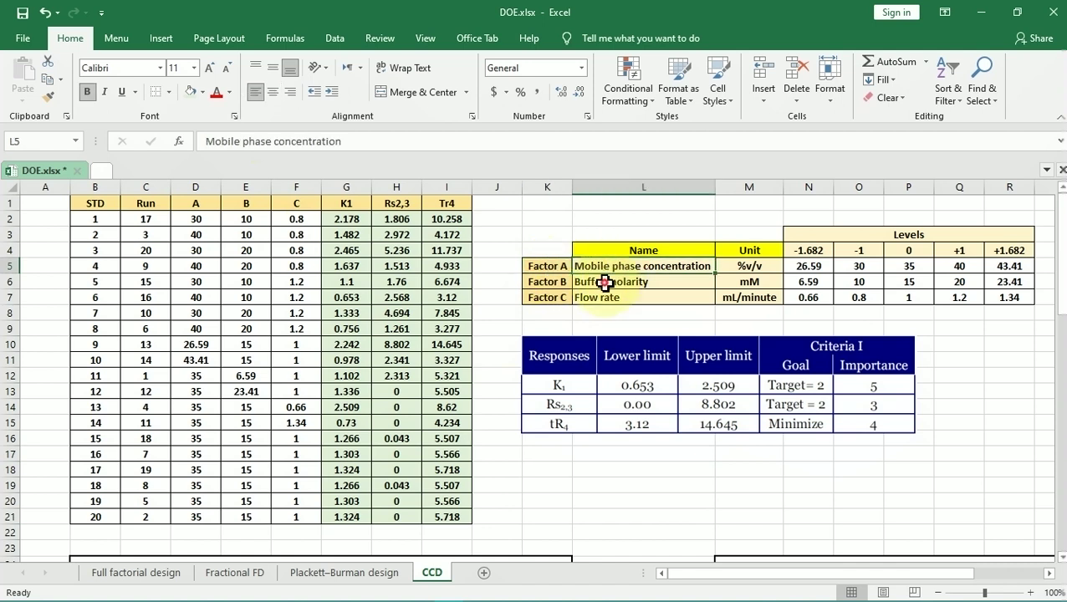
left_click(607, 283)
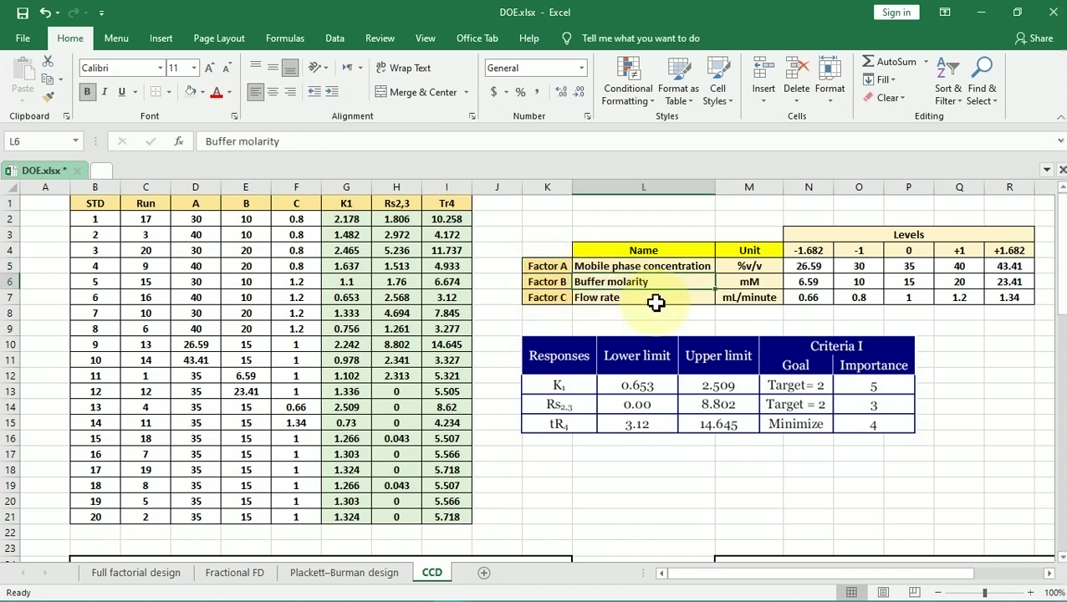
left_click(637, 299)
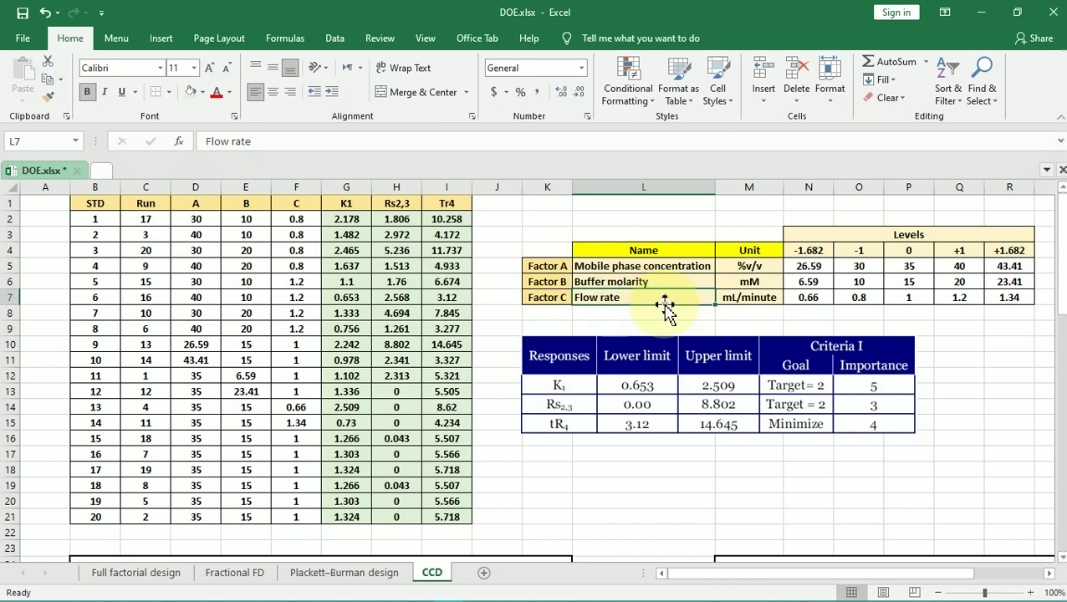
left_click_drag(351, 204, 434, 214)
left_click(746, 297)
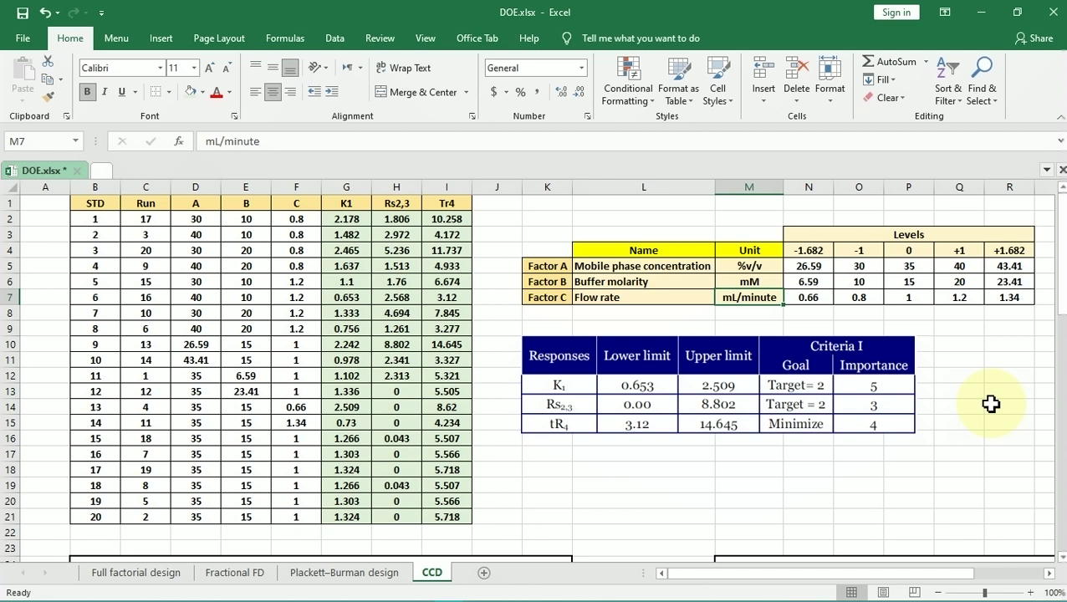
Switch to the fx-570VN PLUS calculator emulator, move it over the run table and enter the base (2²)
mouse_move(561, 585)
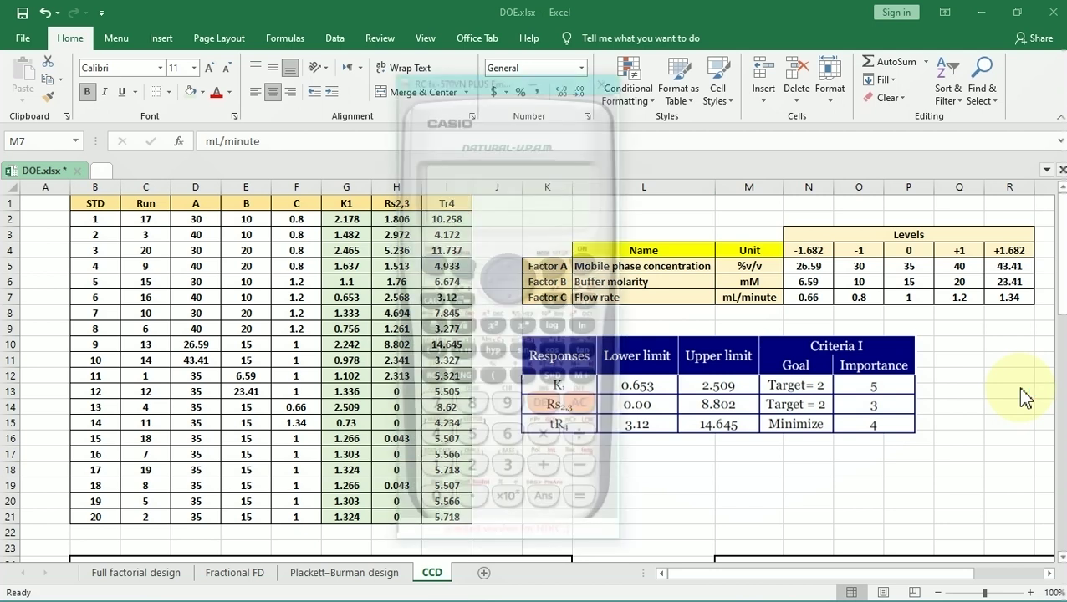
left_click_drag(426, 72, 234, 64)
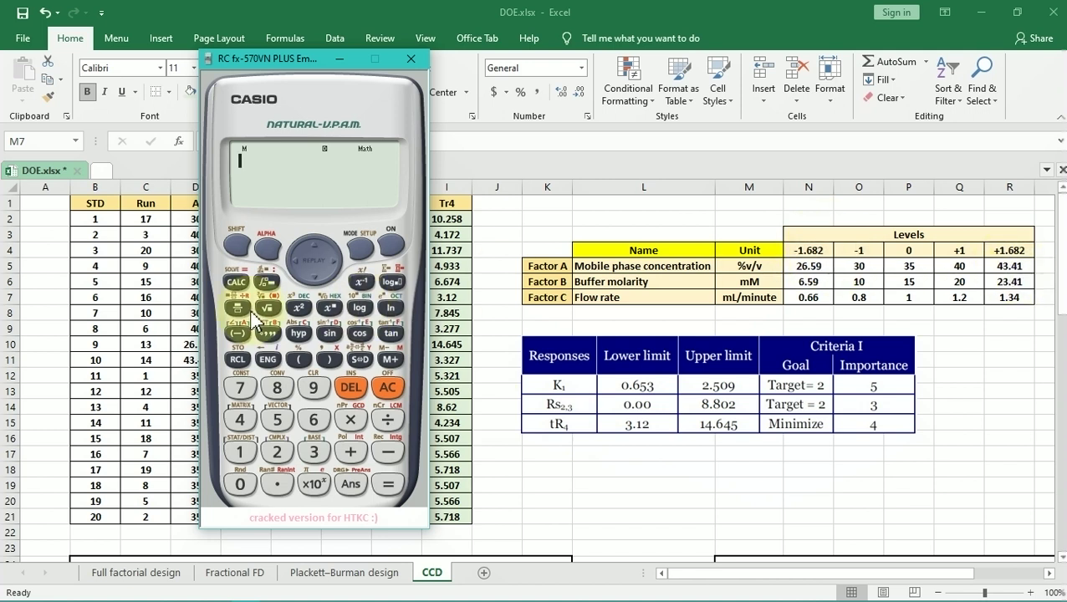
left_click(296, 359)
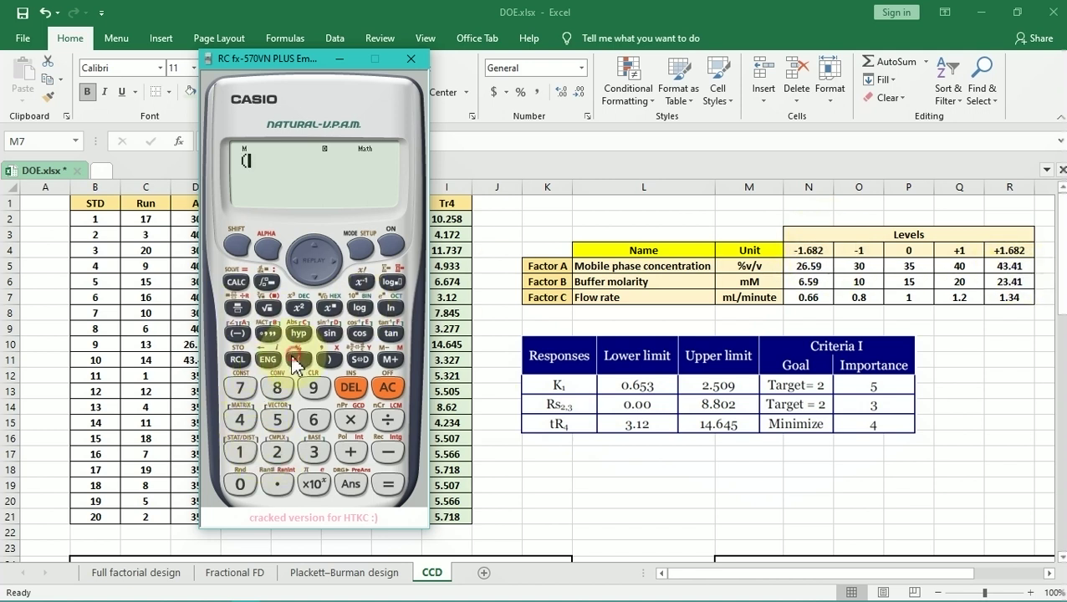
left_click(275, 452)
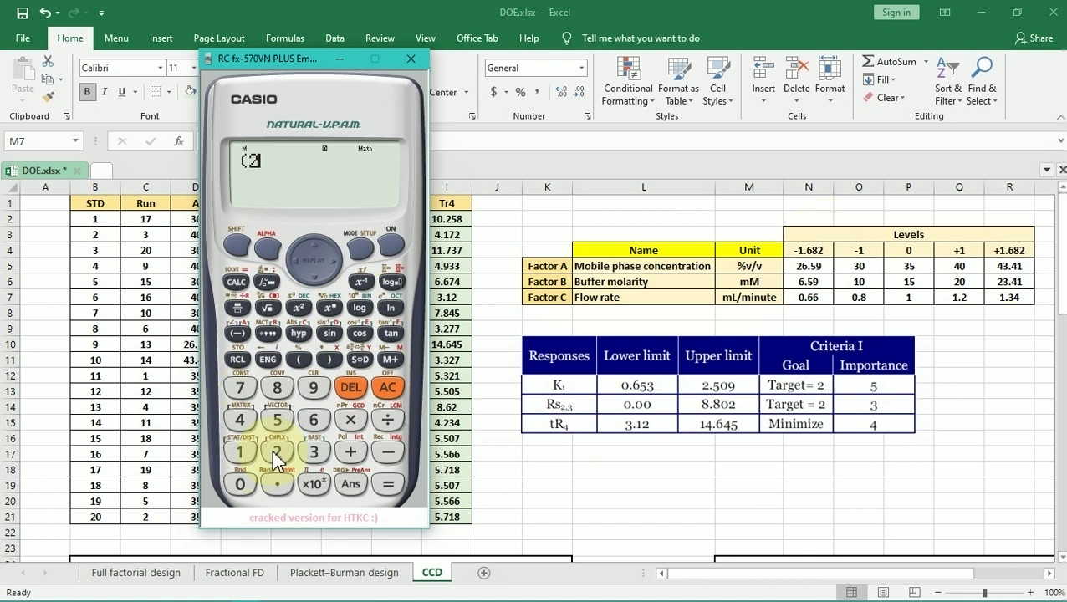
left_click(328, 307)
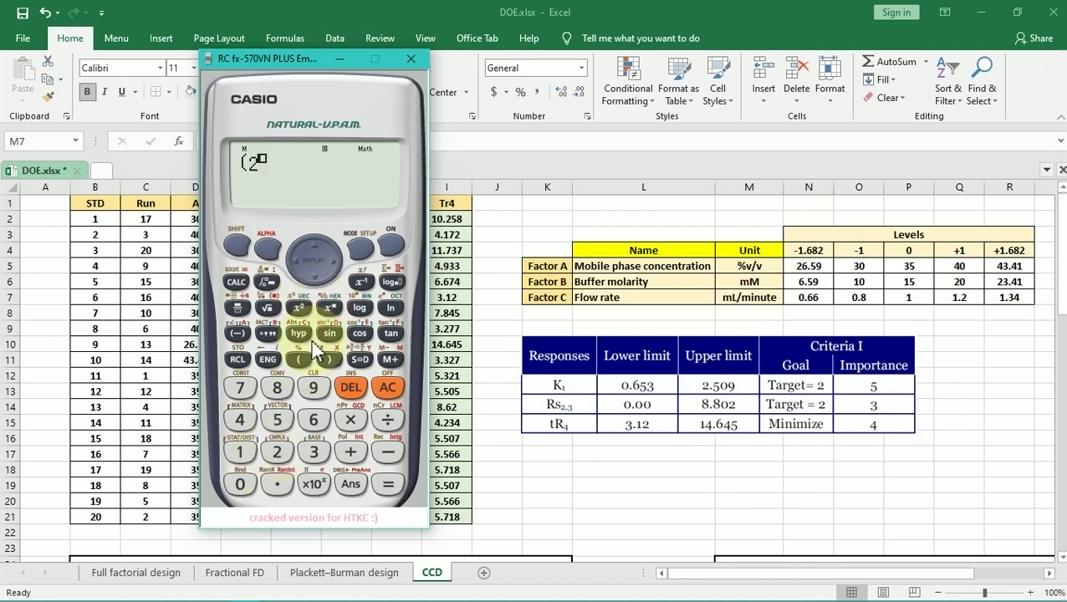
left_click(280, 458)
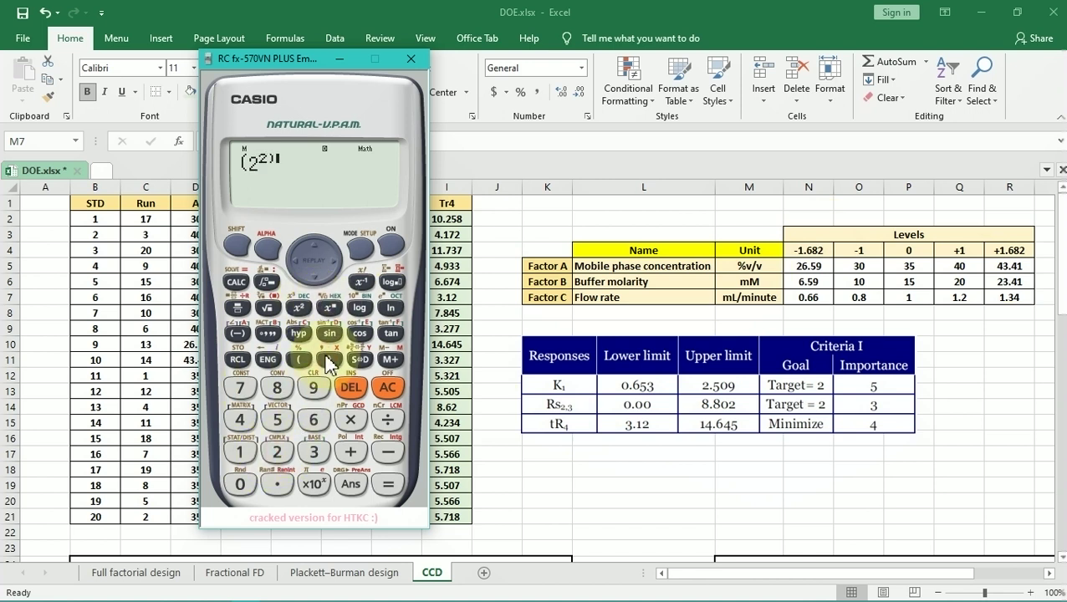
left_click(349, 387)
left_click(349, 389)
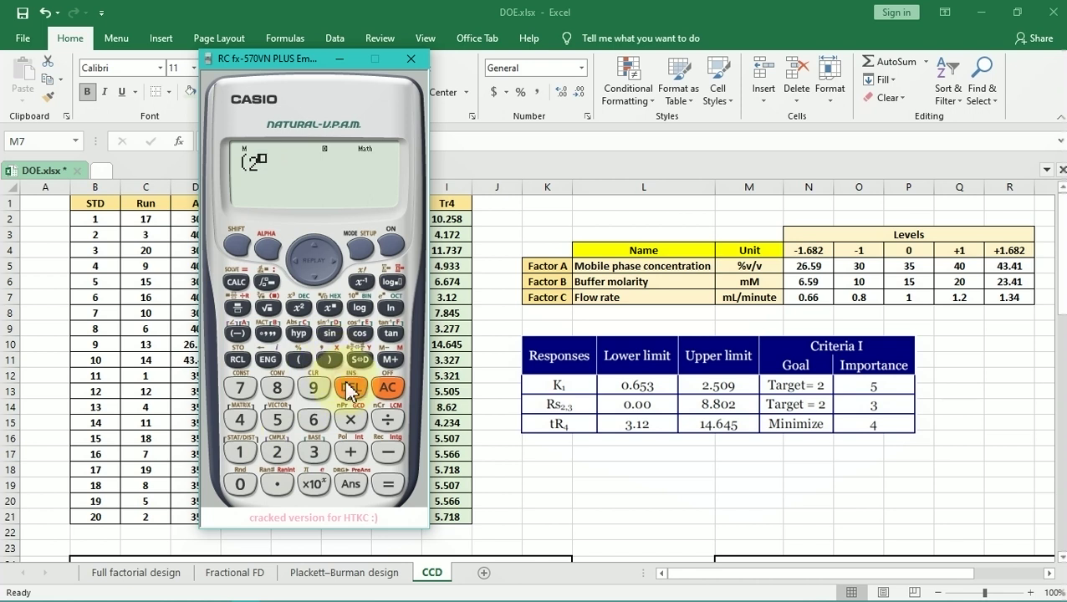
left_click(277, 452)
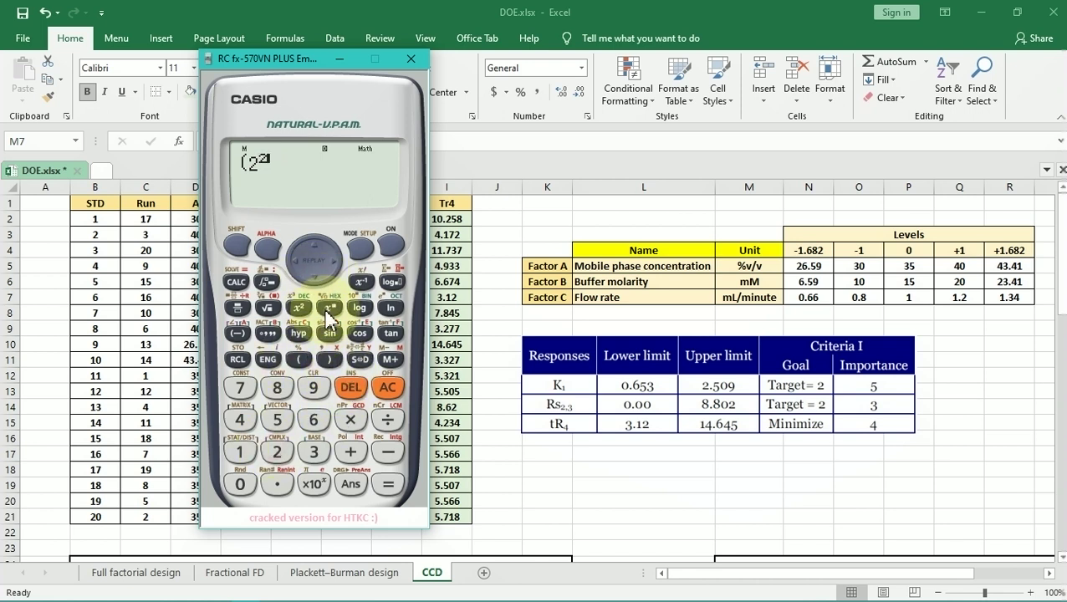
left_click(336, 259)
left_click(329, 360)
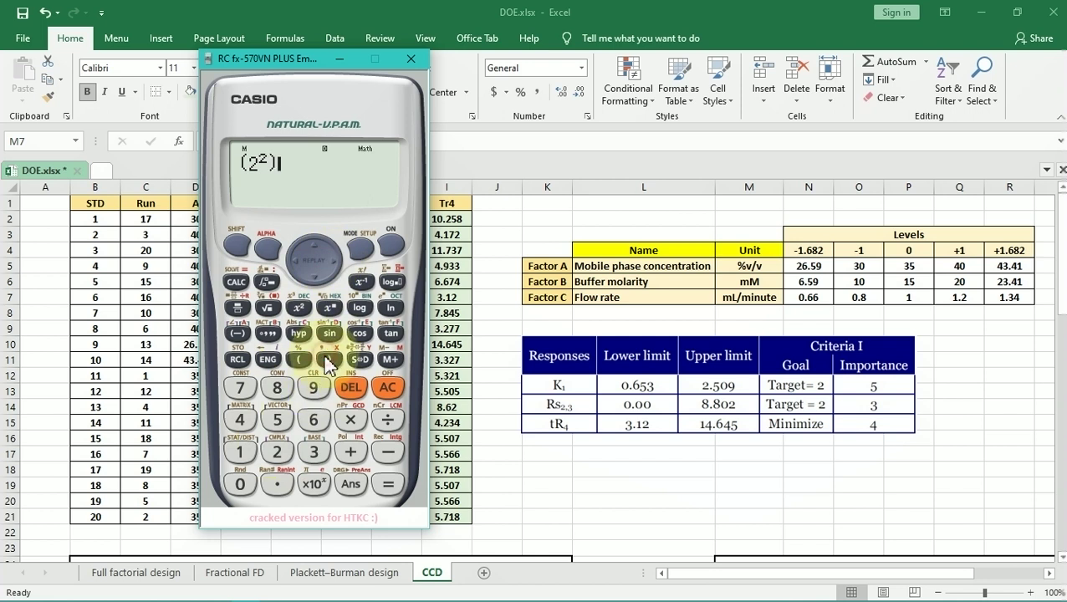
Raise the base (2²) to the power 1/4 and evaluate the expression
left_click(328, 307)
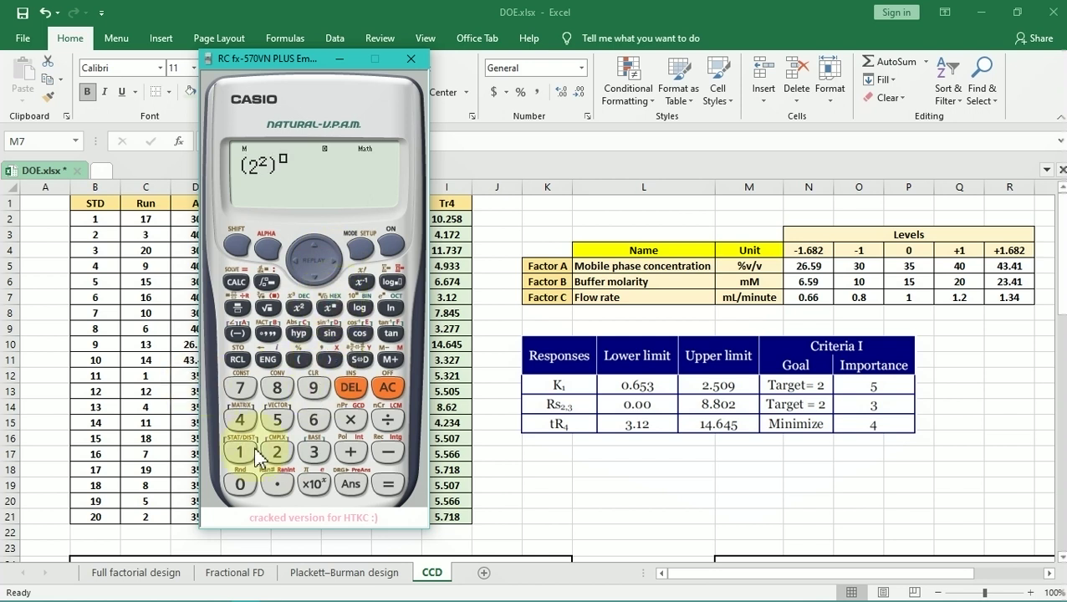
left_click(237, 306)
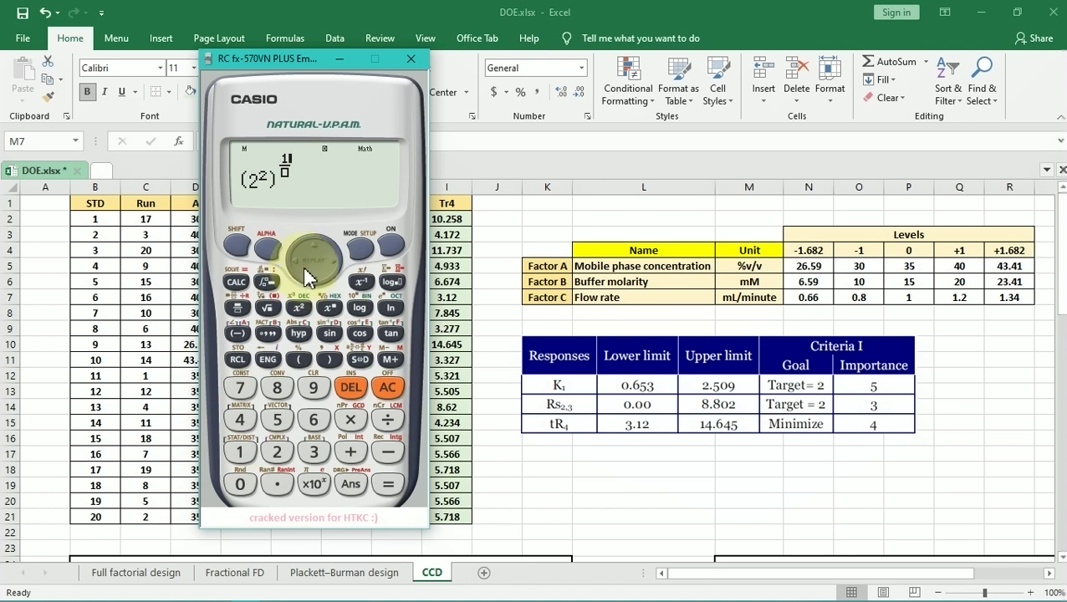
left_click(237, 439)
left_click(240, 418)
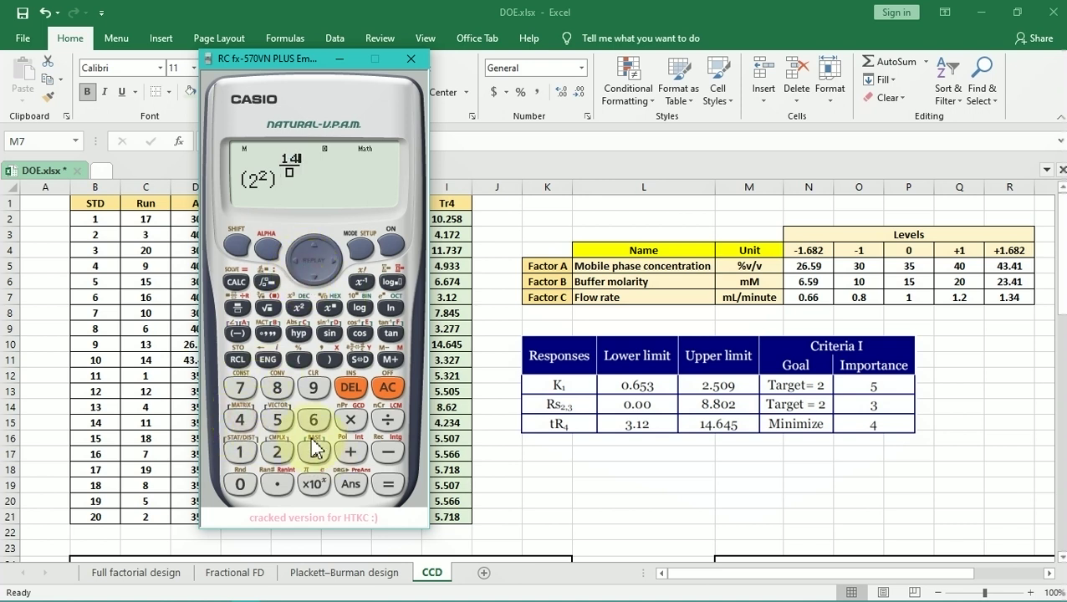
left_click(347, 390)
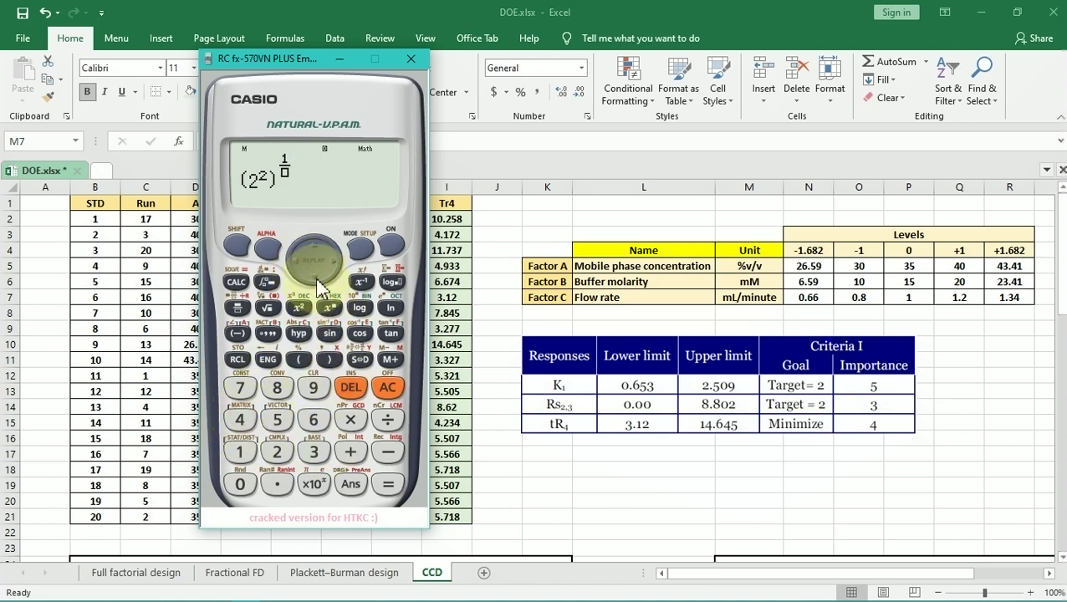
left_click(239, 418)
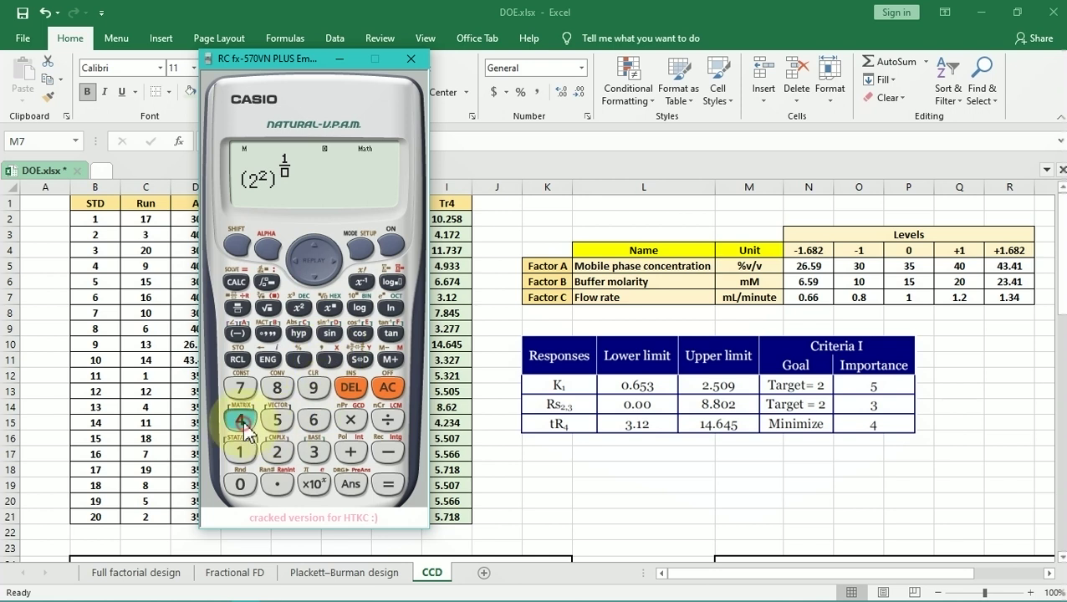
left_click(387, 485)
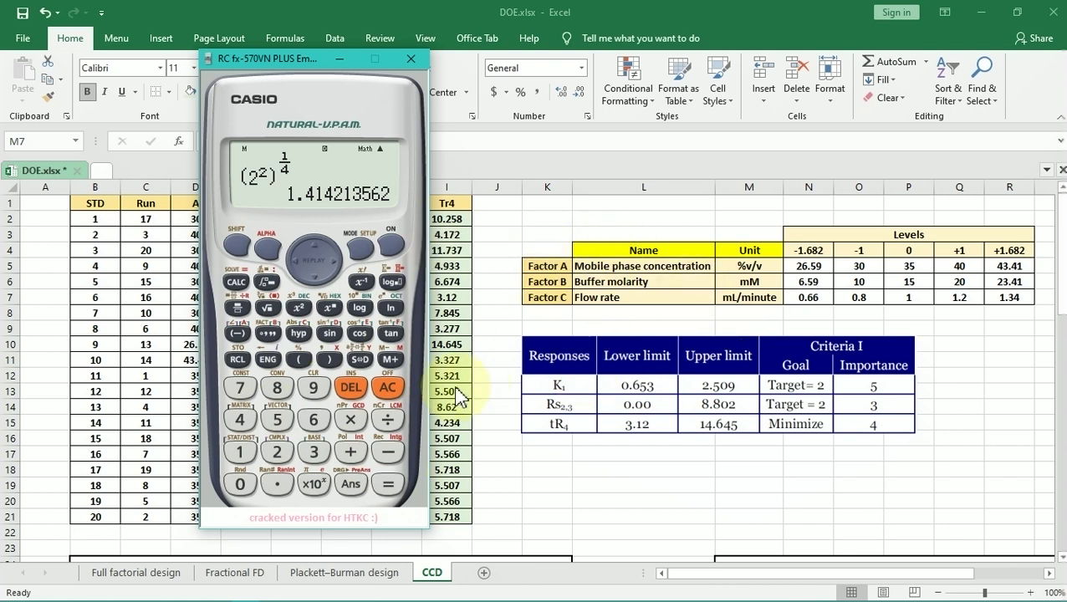
Change the inner exponent from 2 to 3 and evaluate (2³) raised to the power 1/4
left_click(295, 264)
left_click(295, 264)
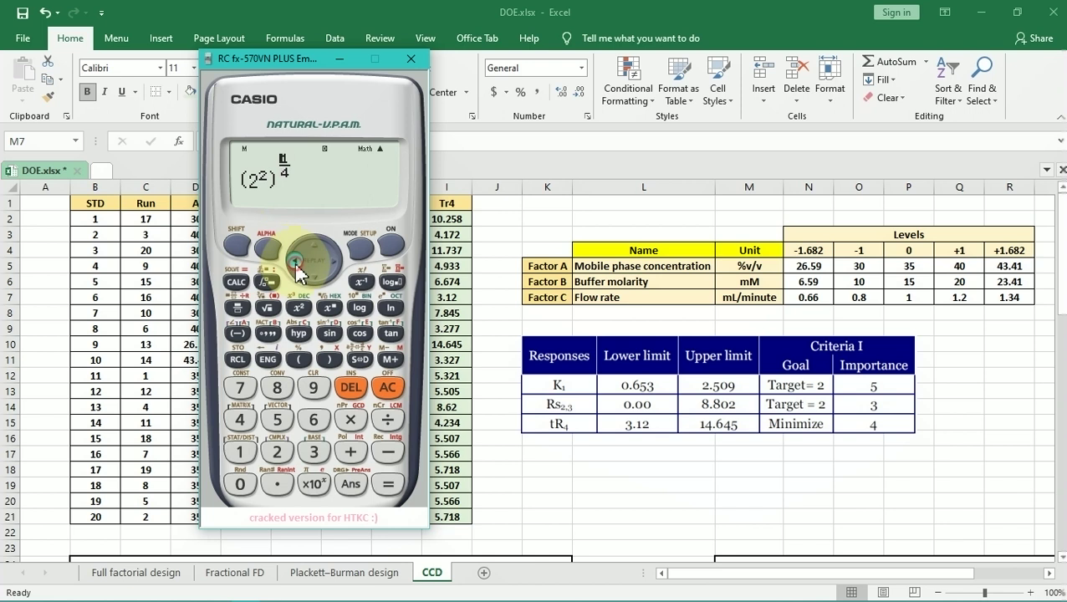
left_click(350, 387)
left_click(313, 452)
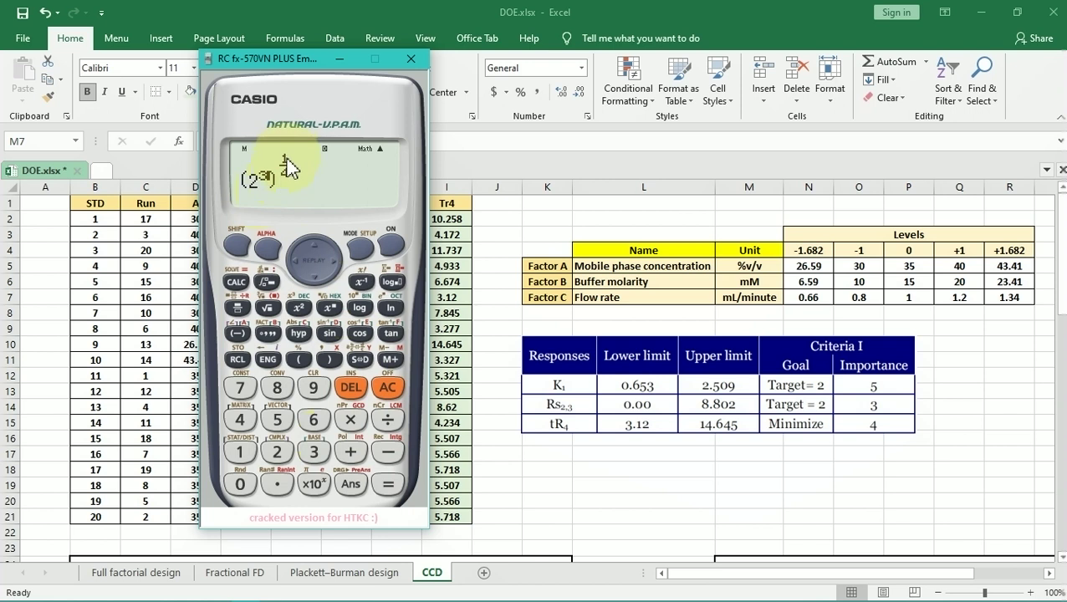
left_click(389, 485)
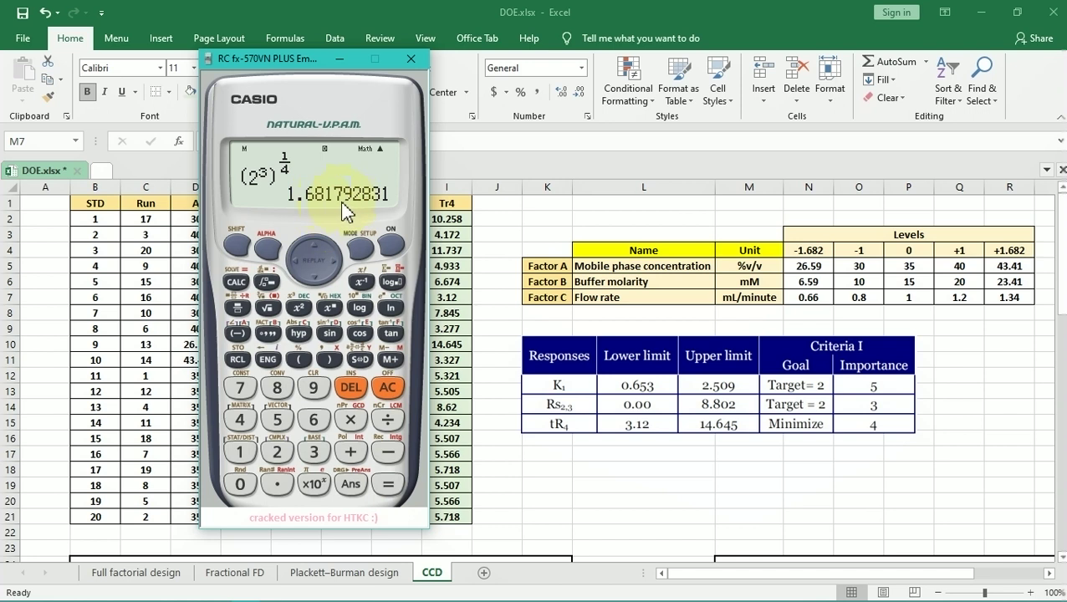
Switch back to the DOE.xlsx workbook and examine the coded level headings: centre 0, factorial ±1 and axial ±1.682
key("alt+Tab")
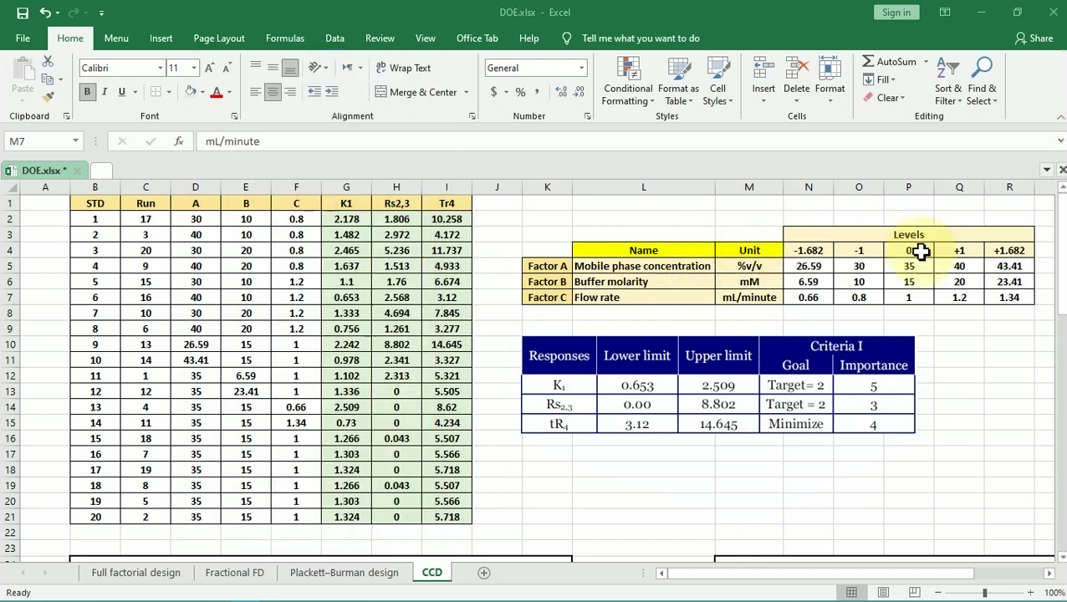
left_click(917, 252)
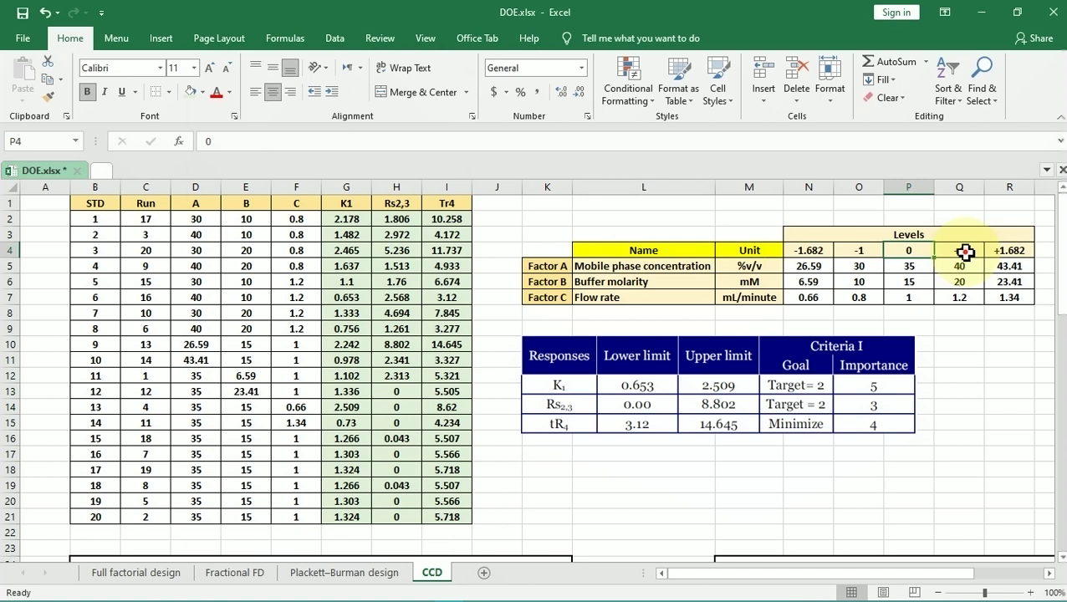
left_click(965, 253)
left_click(864, 252)
left_click(951, 251)
left_click(871, 249)
left_click(910, 251)
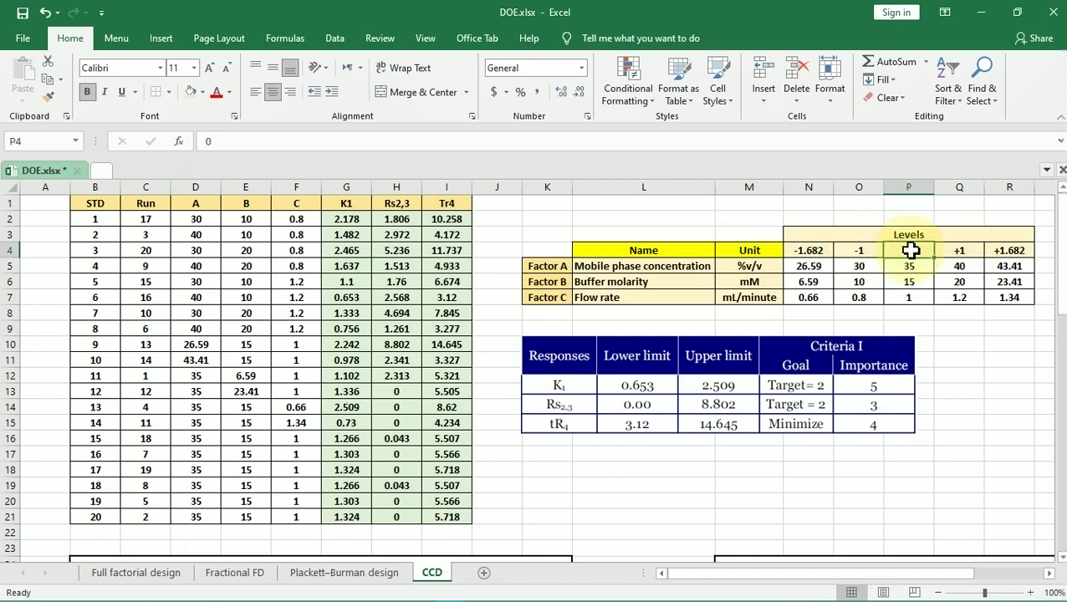
left_click(809, 250)
left_click(1002, 249)
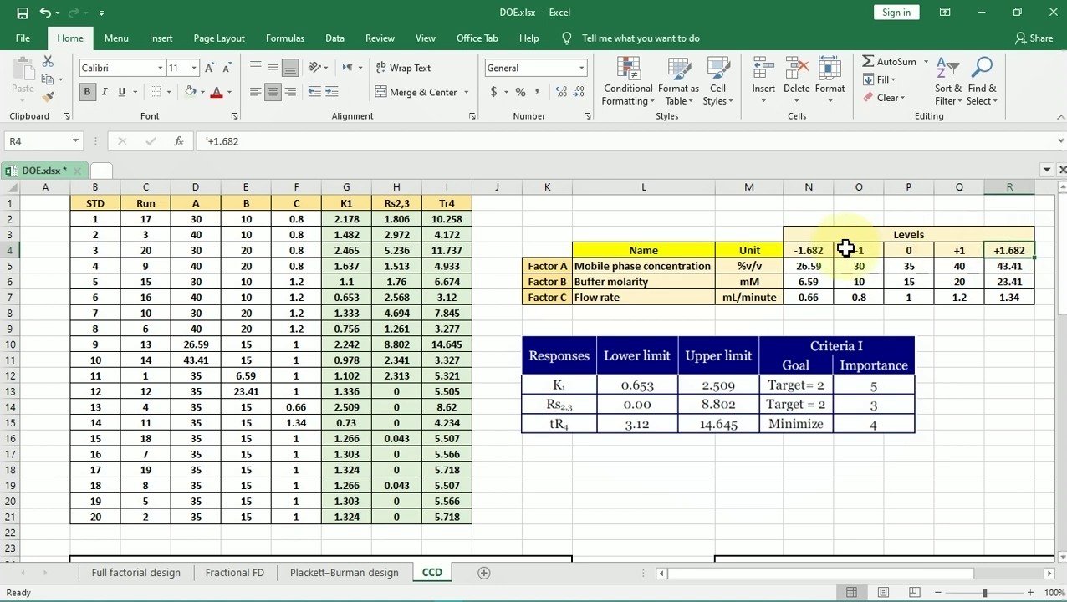
left_click(808, 251)
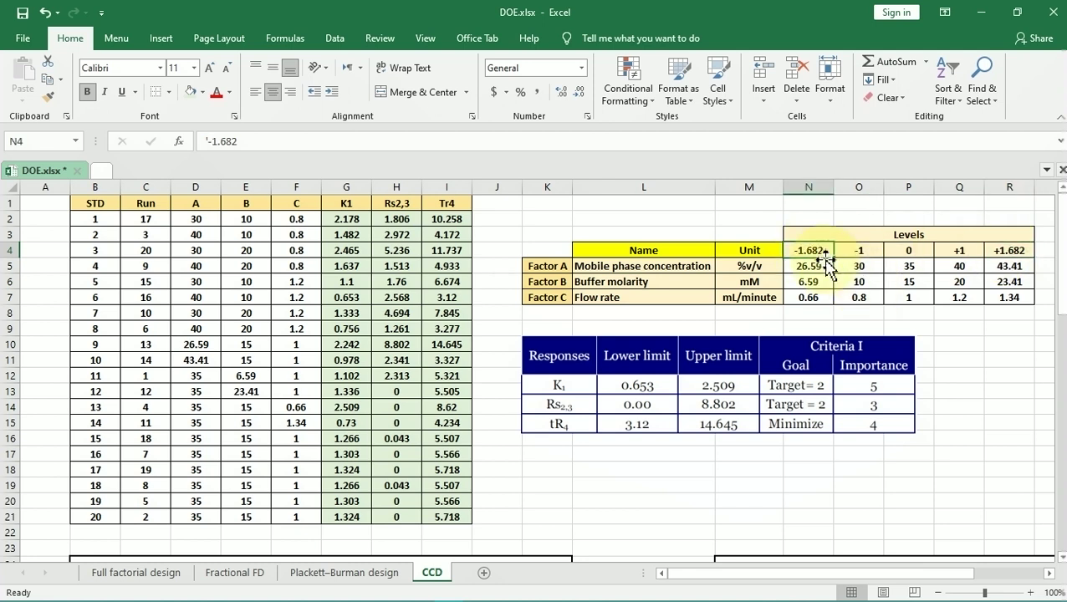
left_click(1007, 250)
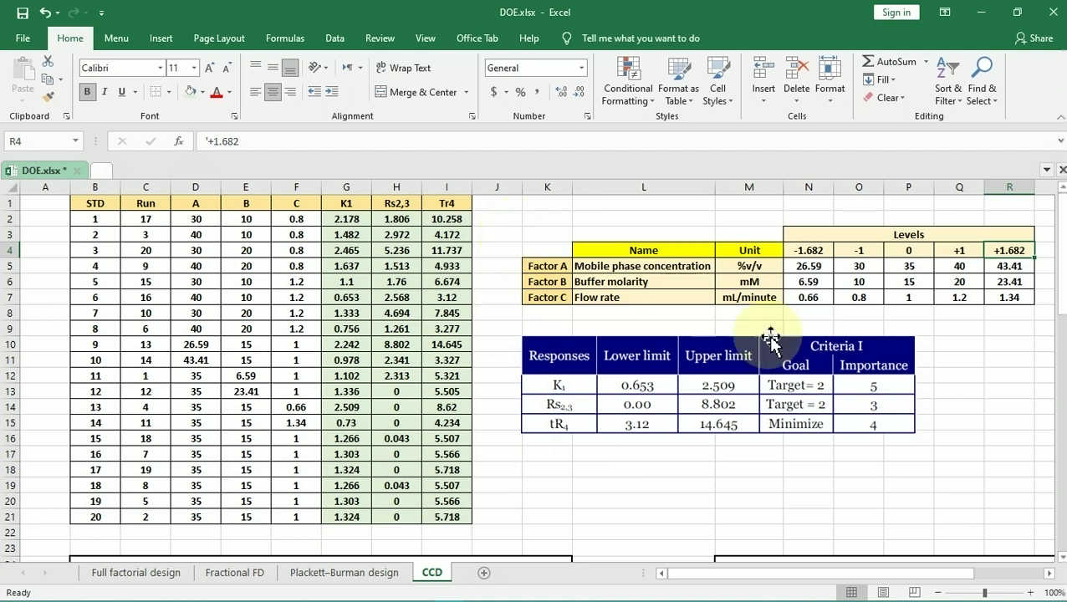
Shift the response criteria picture slightly to the right and glance at the study notes below the tables
left_click_drag(626, 360, 635, 359)
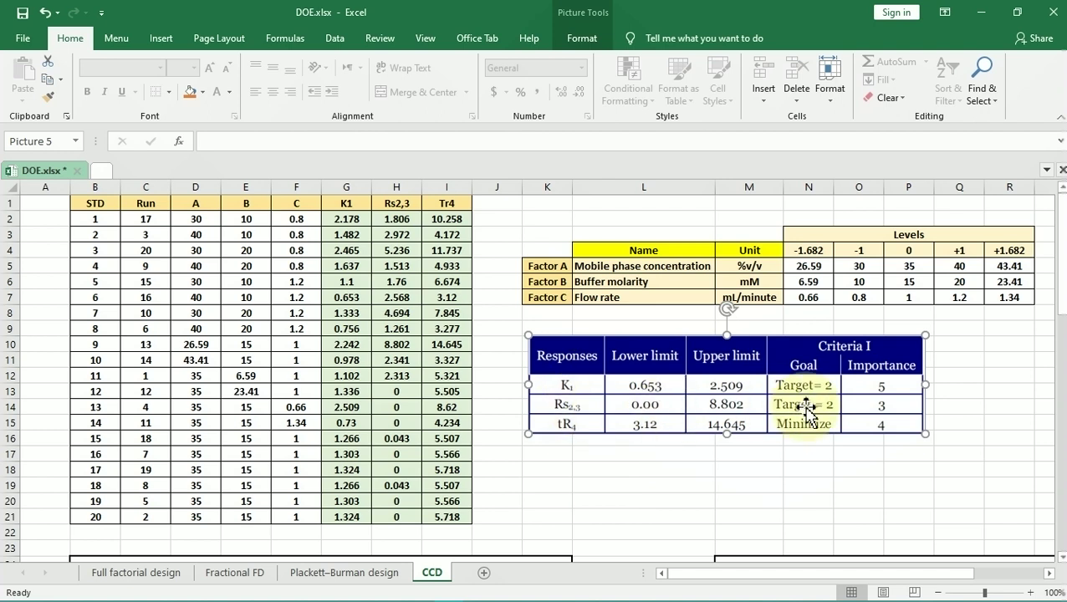
scroll(807, 409, "down", 8)
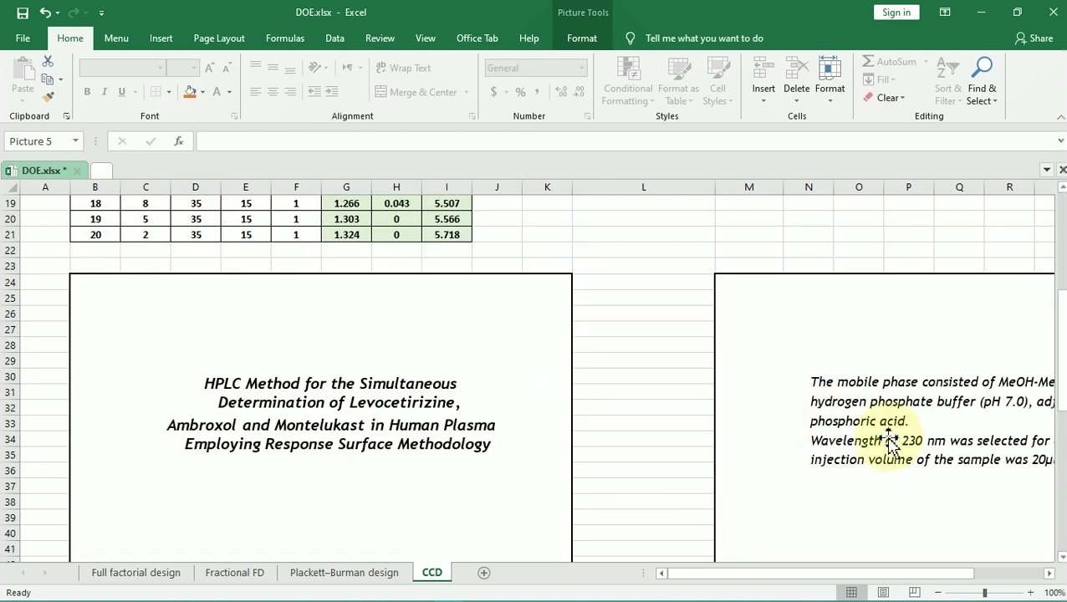
scroll(615, 389, "up", 4)
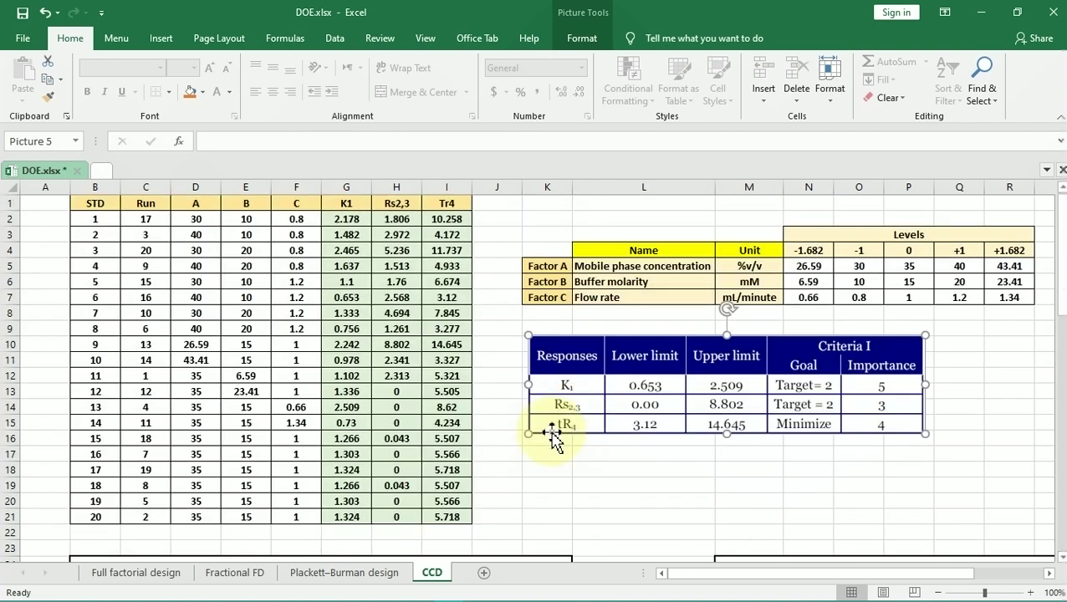
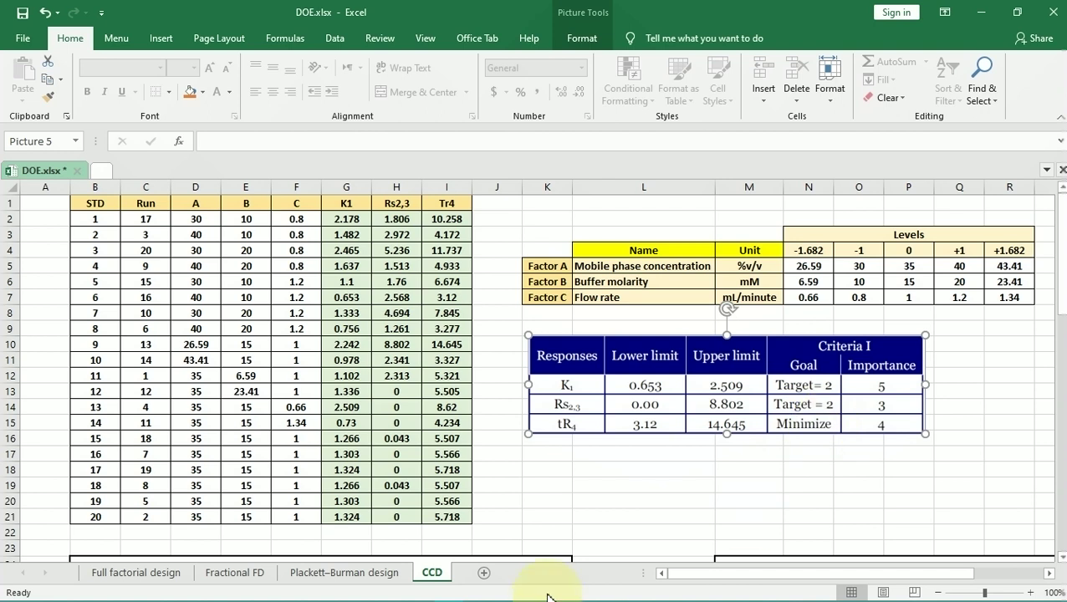
Switch to Design-Expert and save the current Plackett–Burman design to the Desktop as PB
mouse_move(602, 581)
left_click(478, 592)
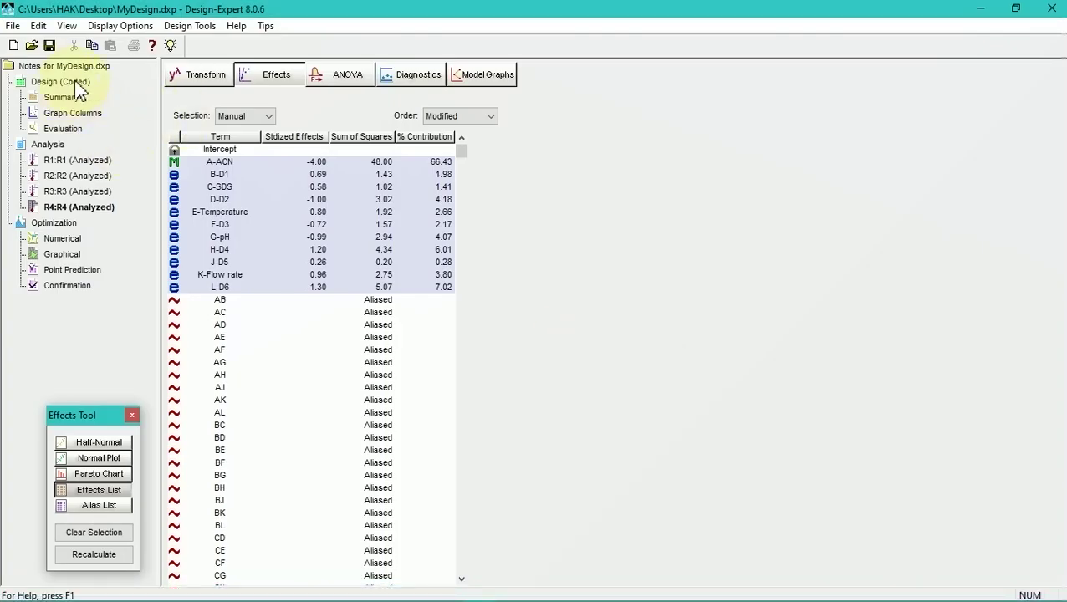
left_click(648, 311)
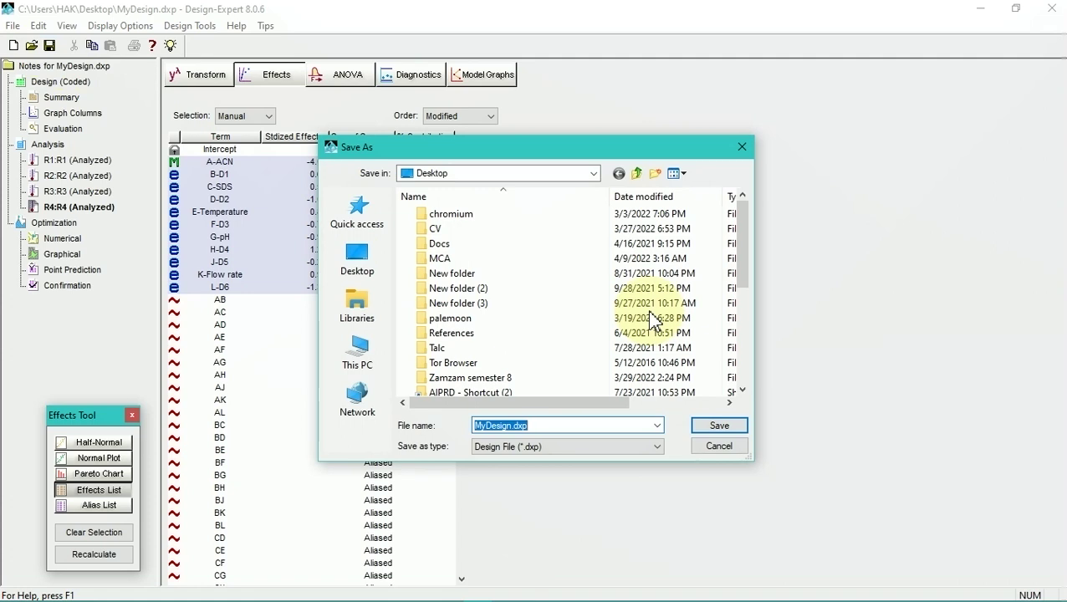
type("P")
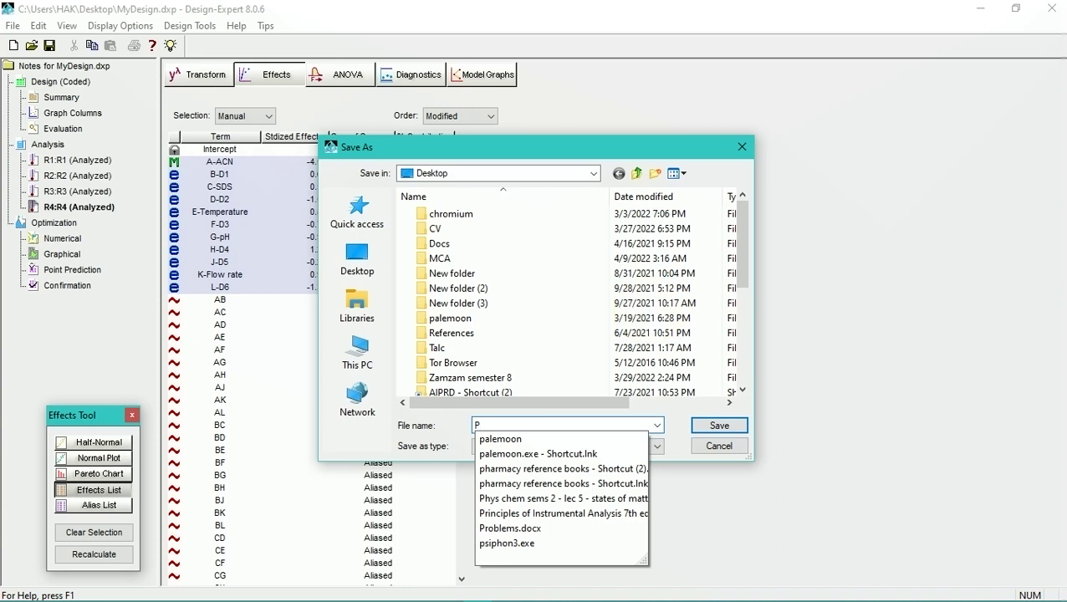
type("B")
left_click(722, 426)
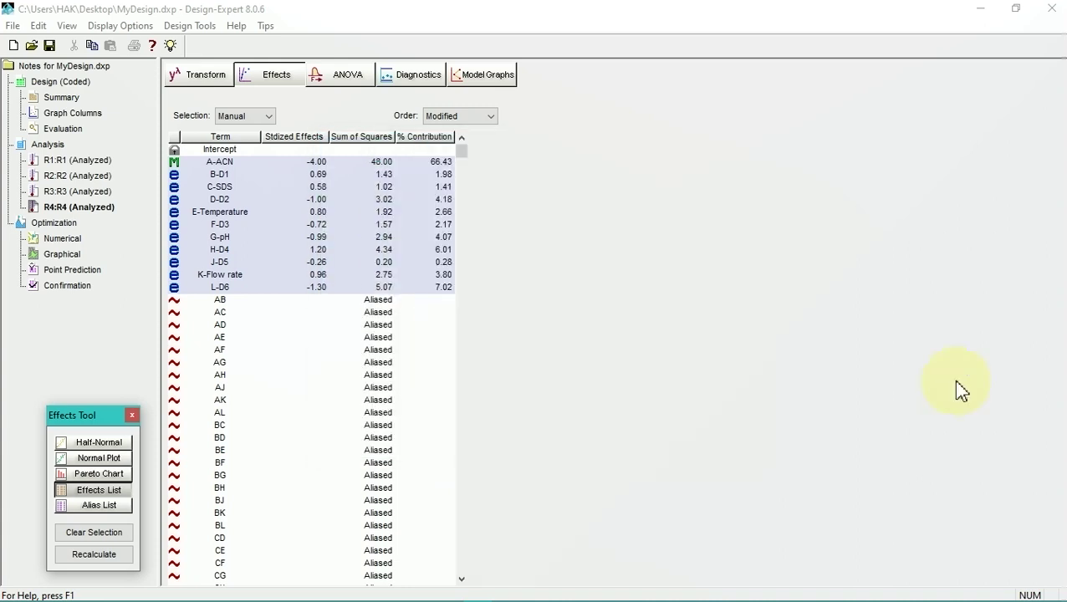
Close the saved design and start a new Central Composite response surface design
left_click(13, 25)
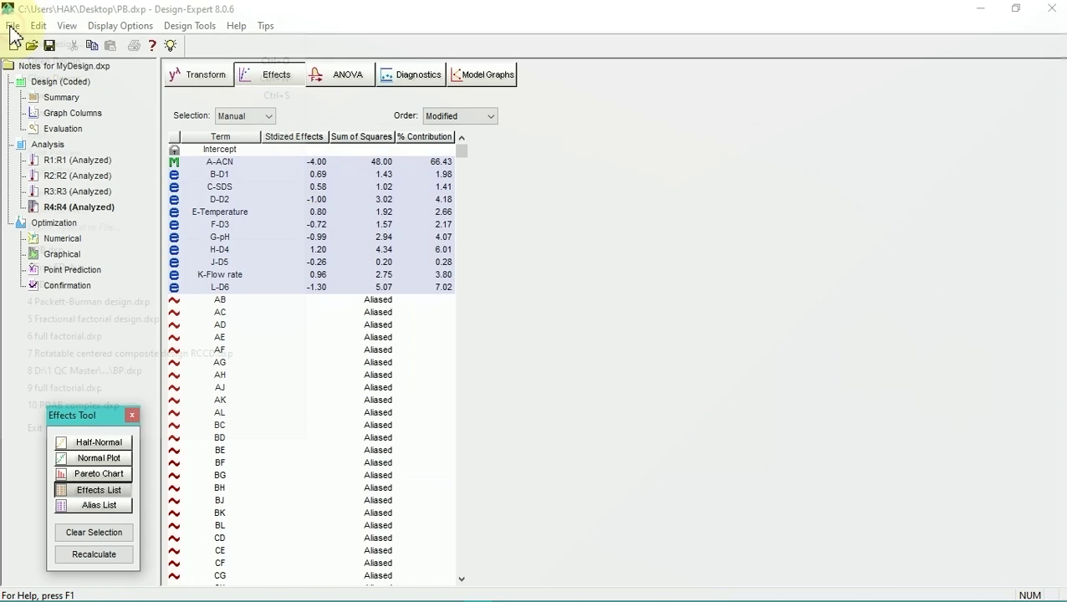
left_click(61, 82)
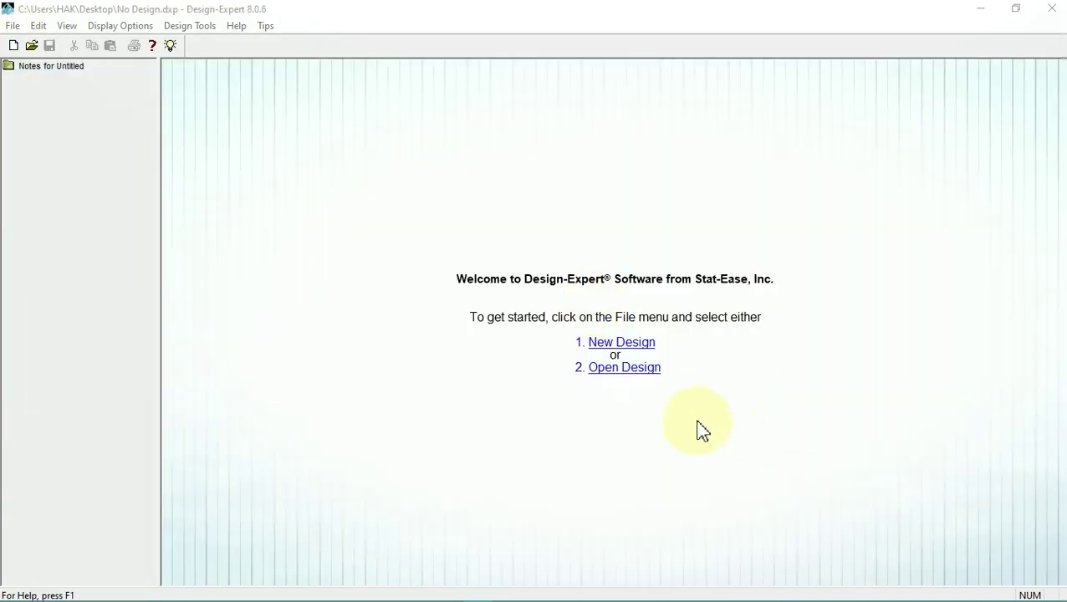
left_click(644, 346)
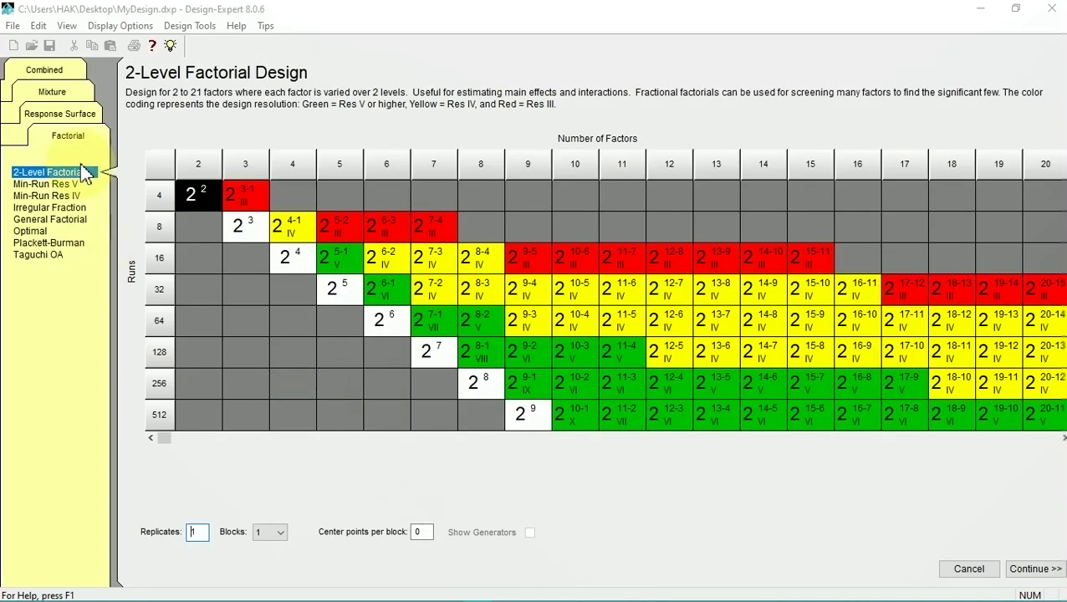
left_click(65, 117)
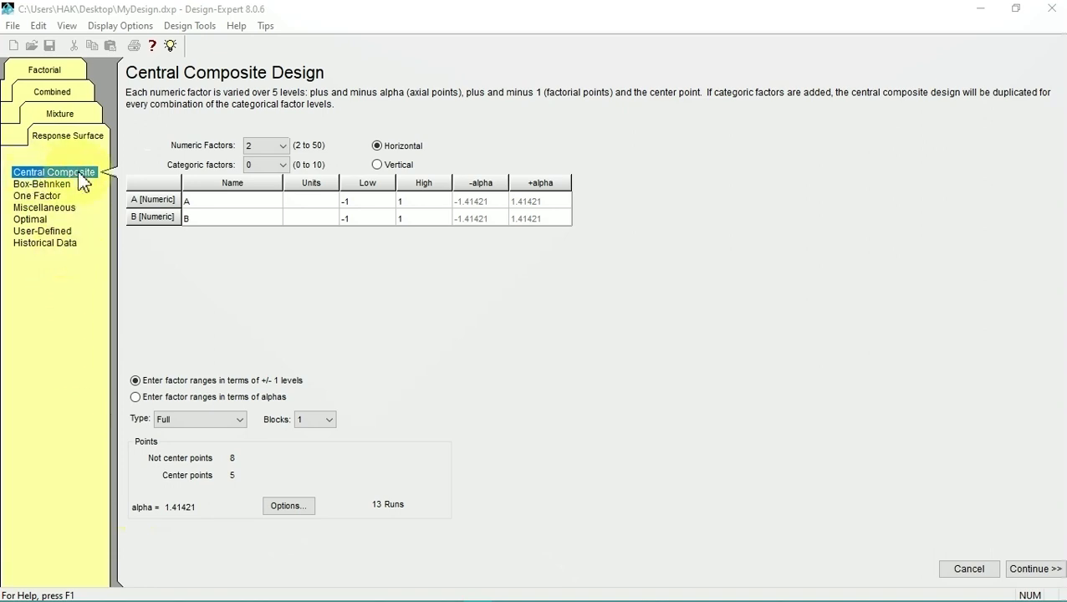
Look at the Box-Behnken design, then return to Central Composite and set 3 numeric factors
left_click(20, 186)
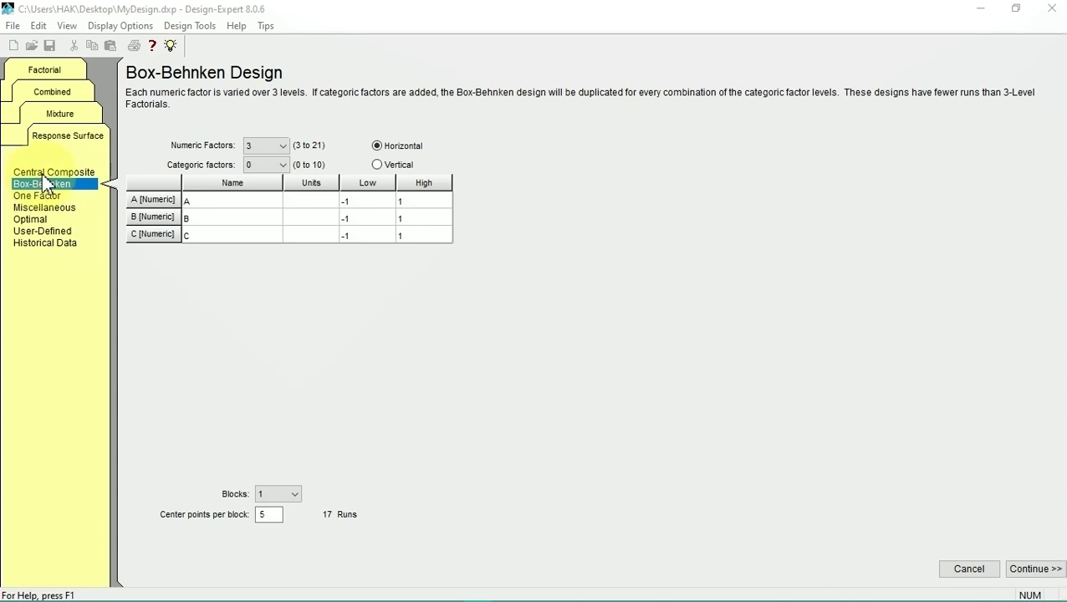
left_click(43, 174)
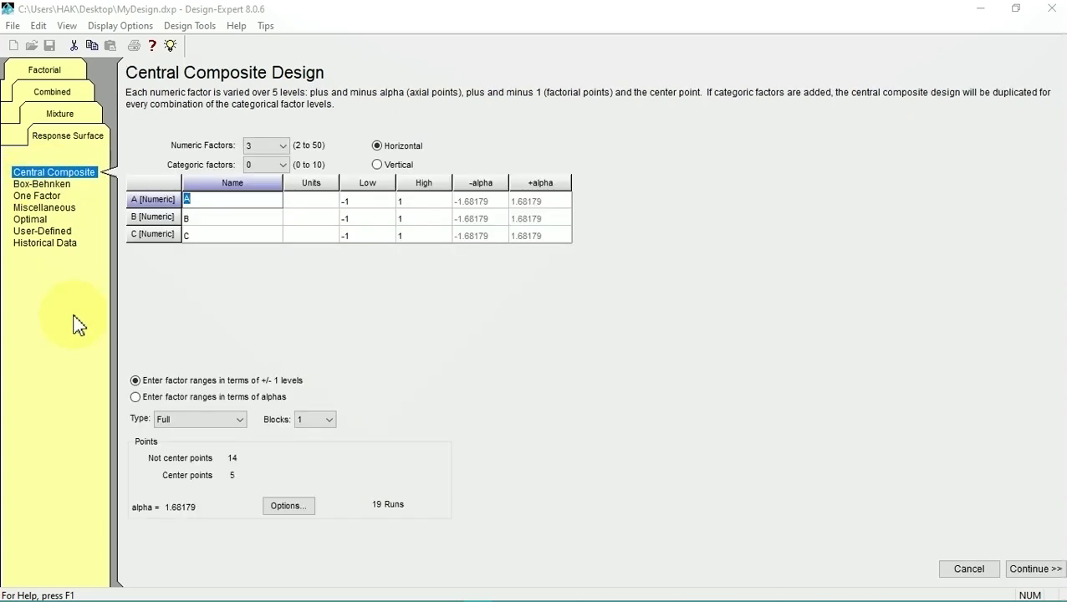
left_click(283, 146)
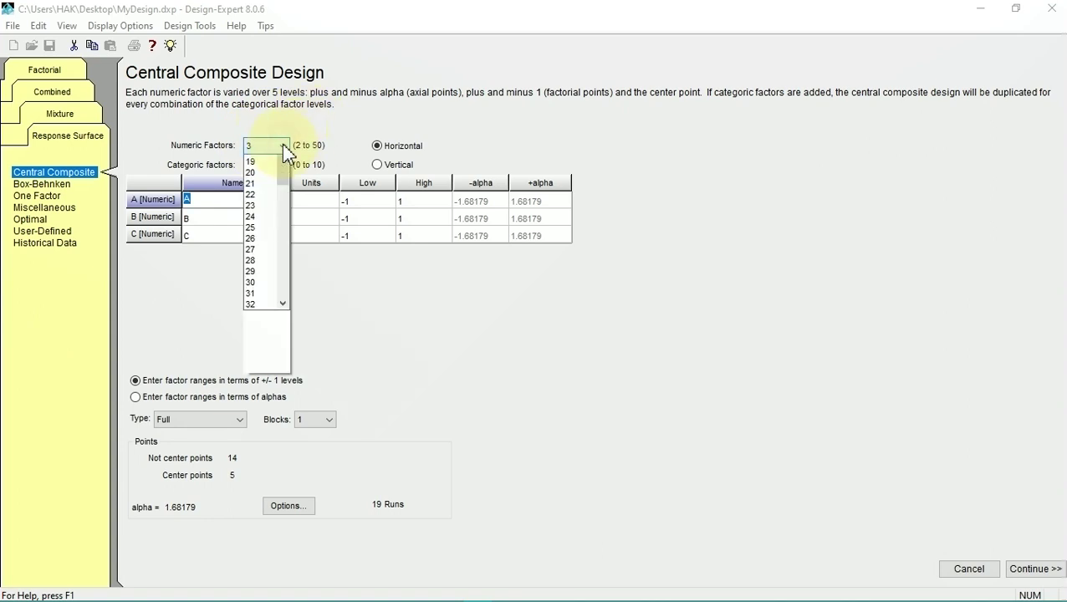
left_click(259, 159)
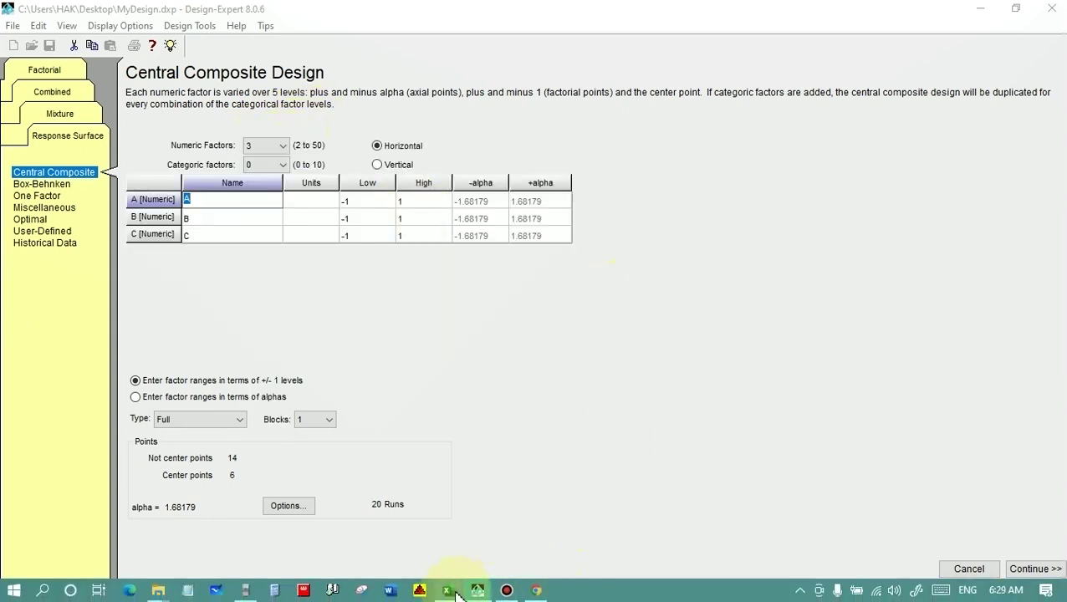
Switch to the Excel workbook and arrange it side by side with Design-Expert, with Excel on the right half
left_click(449, 590)
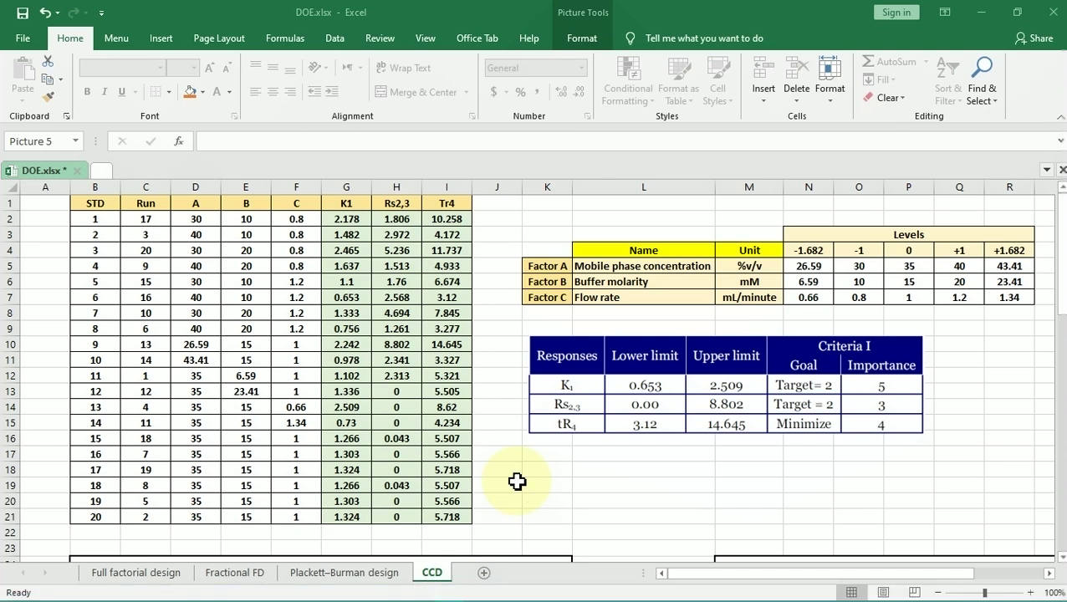
key("super+Right")
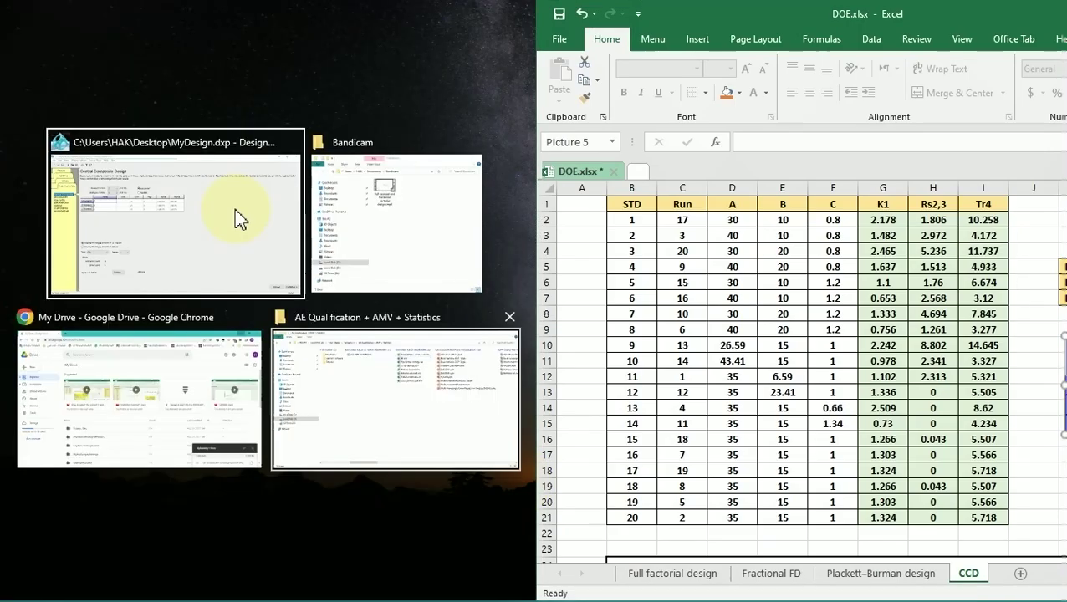
key("Return")
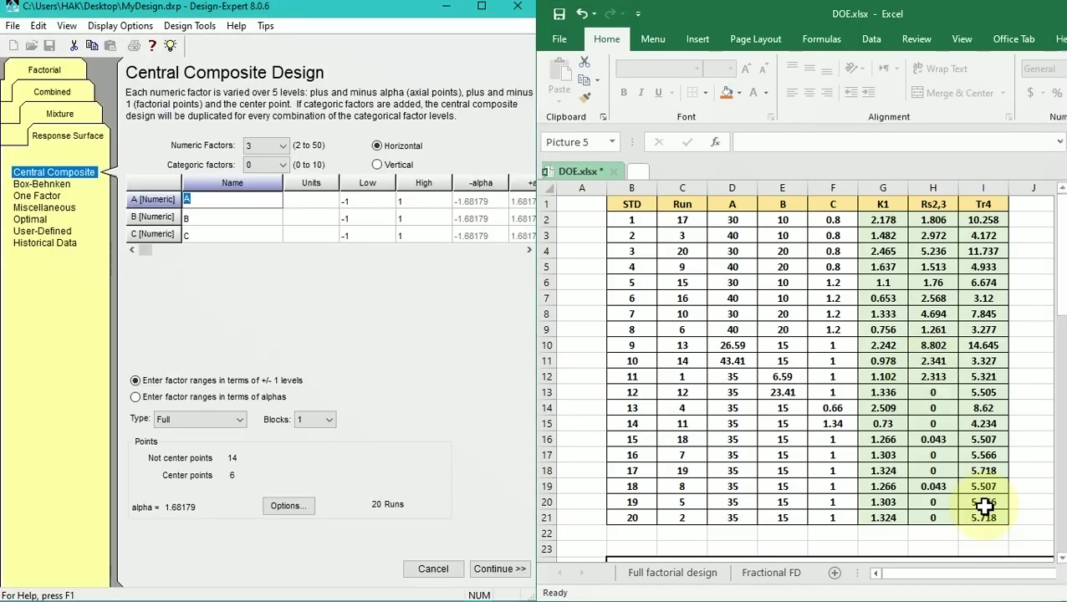
key("Right")
key("Left")
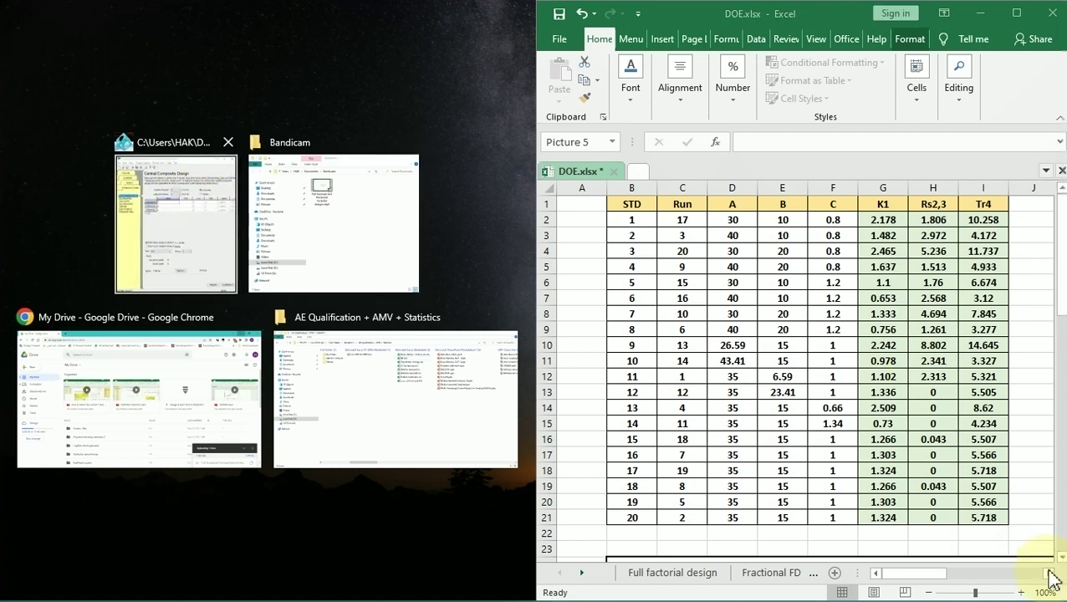
key("Return")
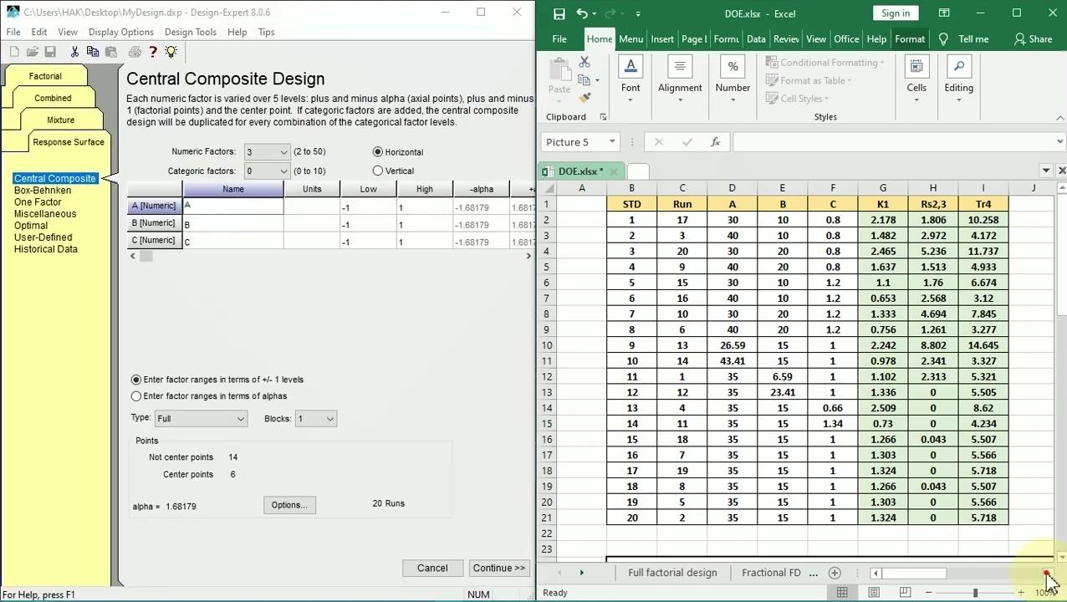
Copy the name Mobile phase concentration from the workbook's factor table and paste it as the name of factor A
left_click(1047, 575)
left_click(1048, 575)
left_click(1047, 576)
left_click(1048, 575)
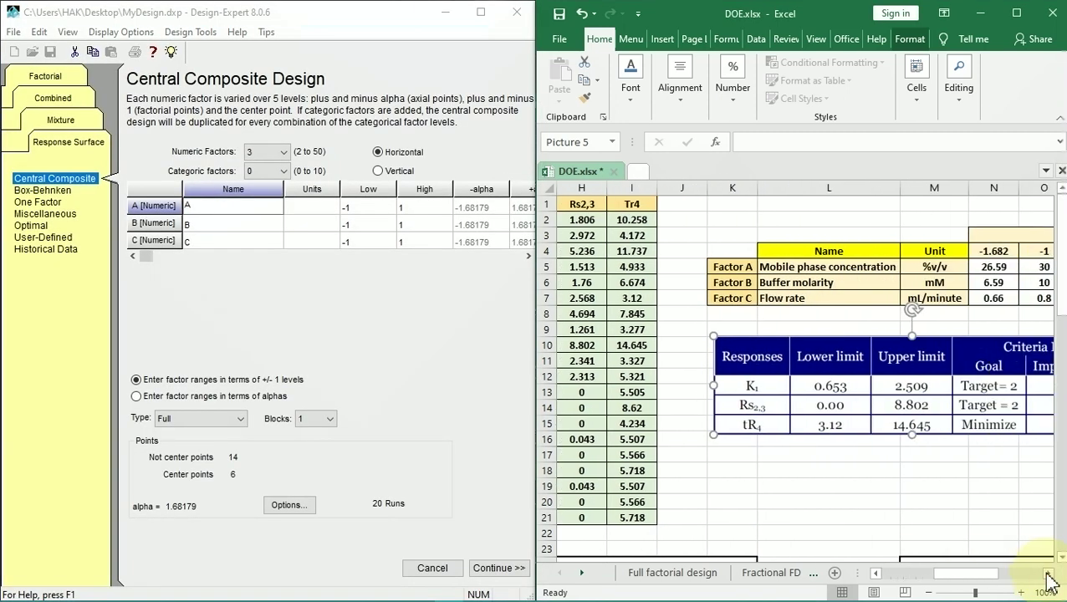
left_click(1047, 575)
left_click(1048, 575)
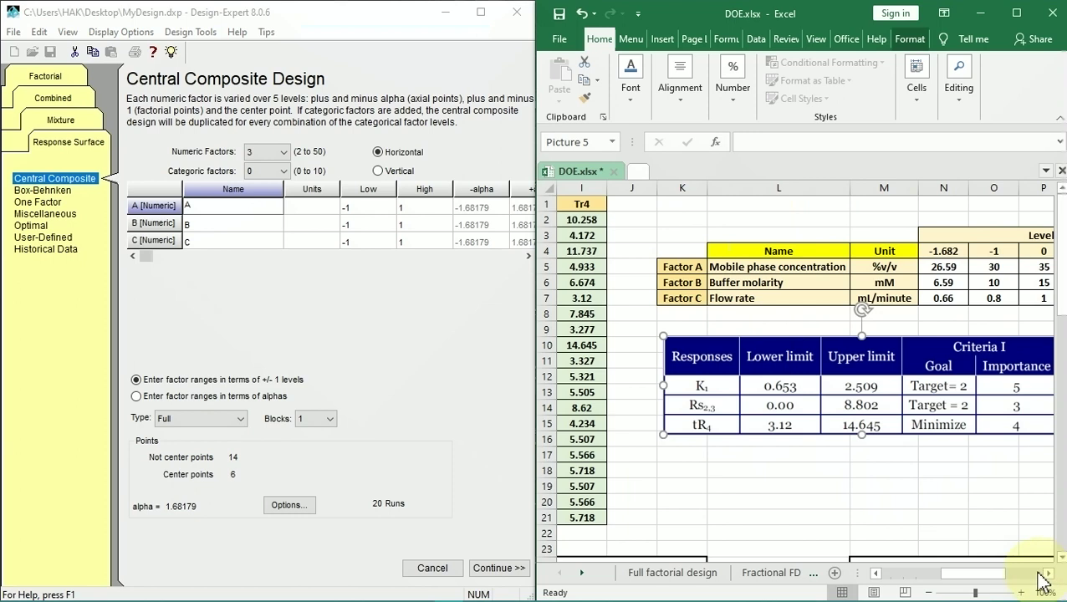
left_click(764, 270)
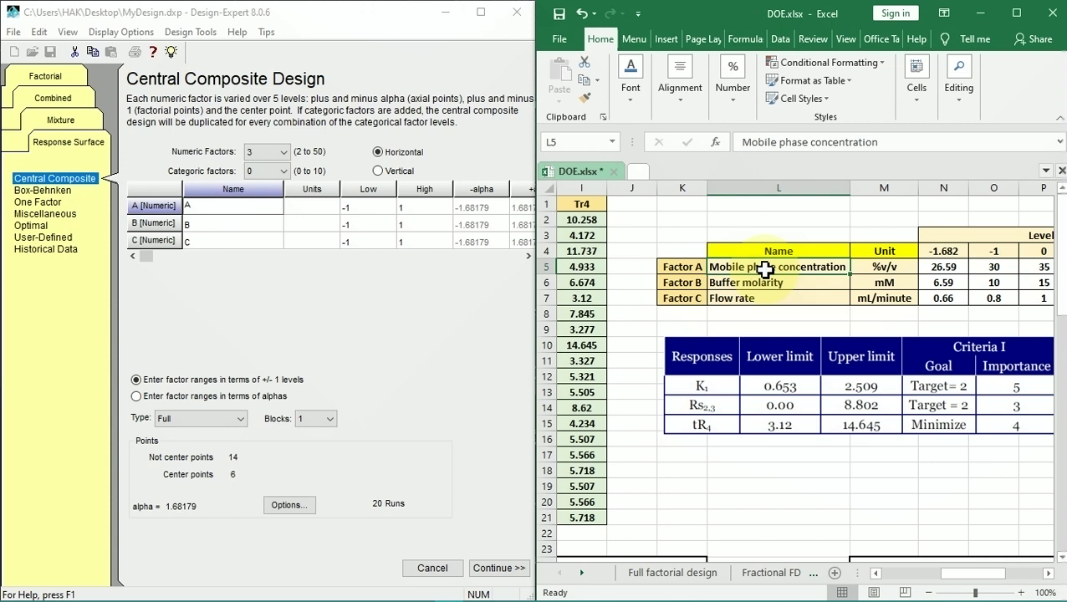
right_click(764, 270)
left_click(804, 253)
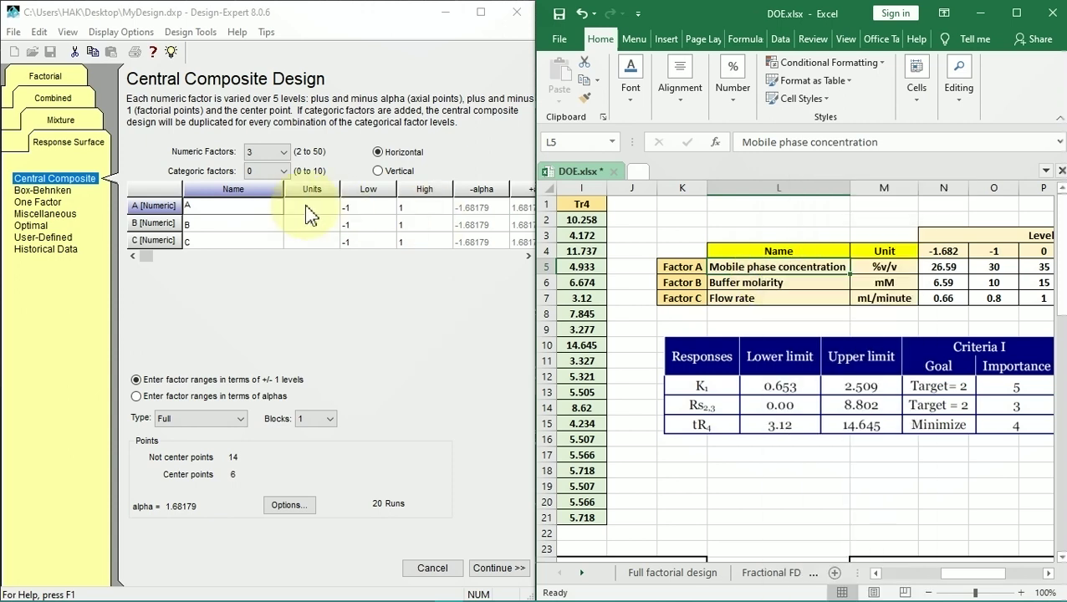
left_click(191, 208)
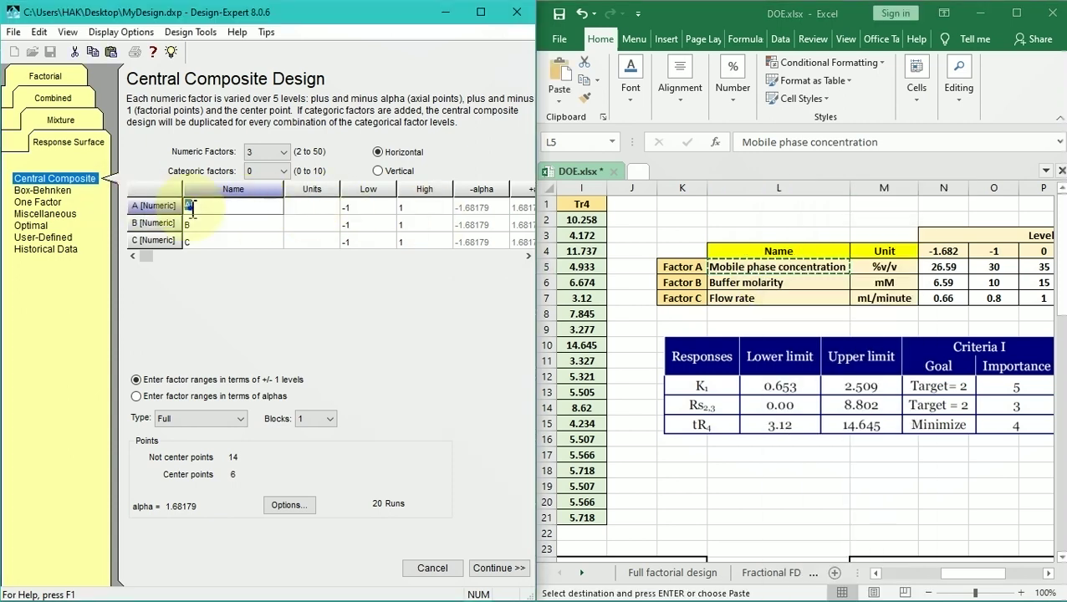
right_click(191, 209)
left_click(229, 269)
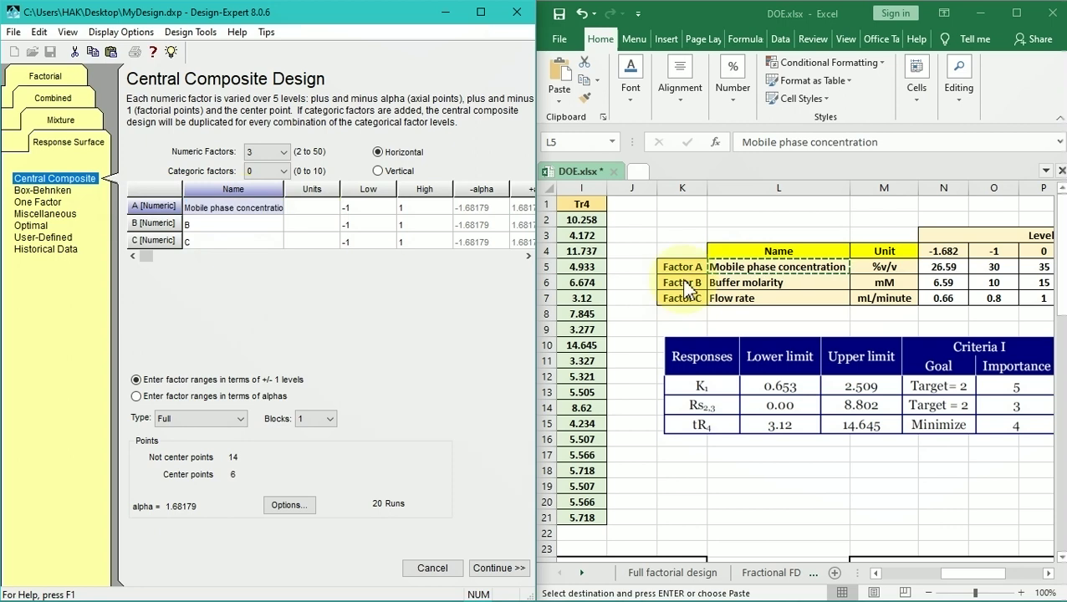
Copy the unit %v/v from the workbook into factor A's units and widen the Name column to fit its text
left_click(310, 207)
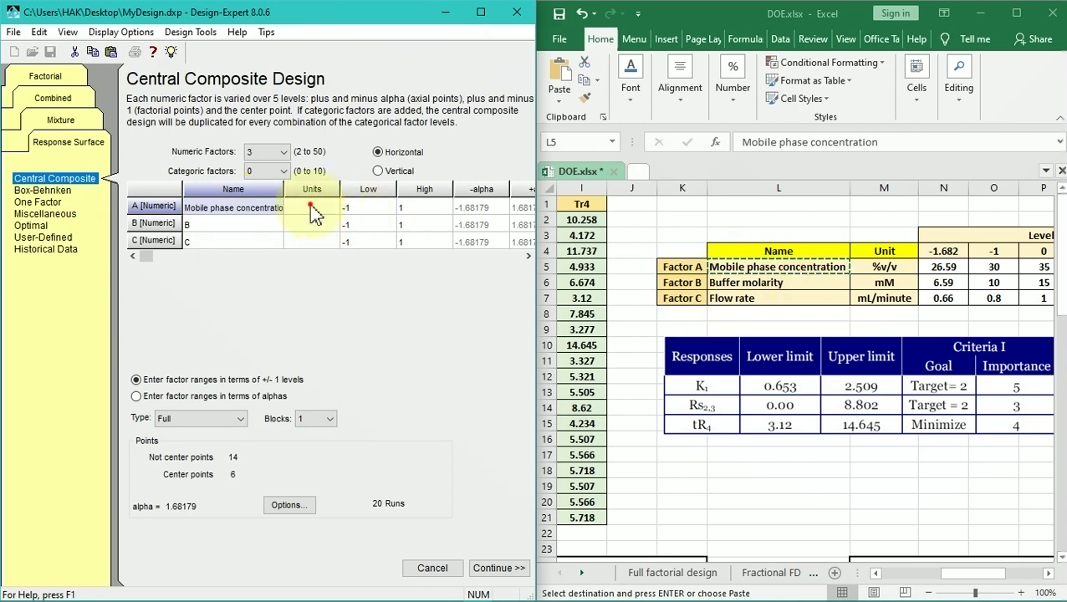
left_click(897, 267)
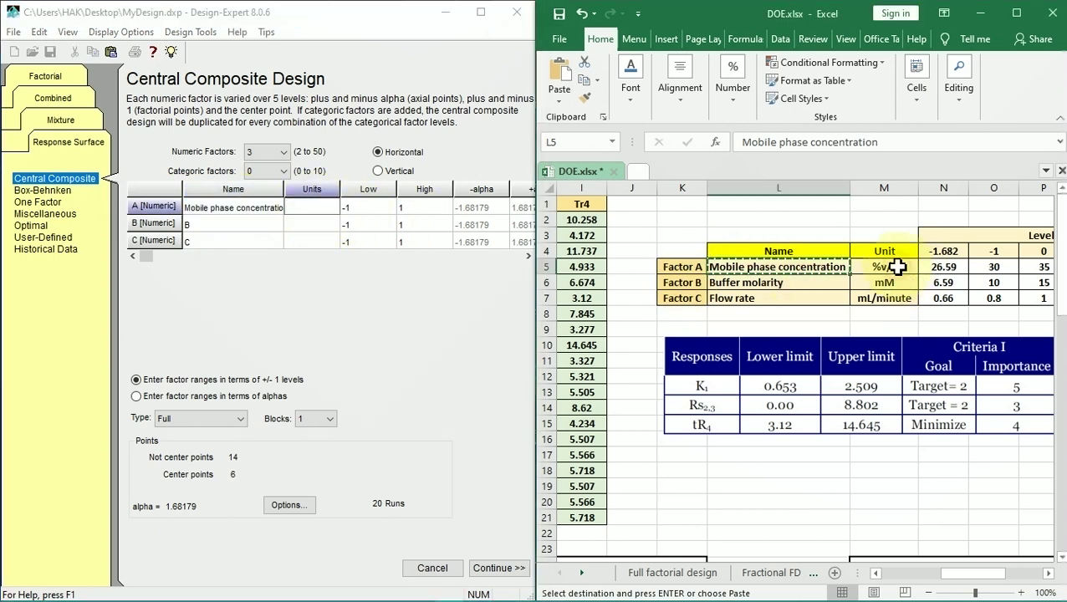
right_click(905, 272)
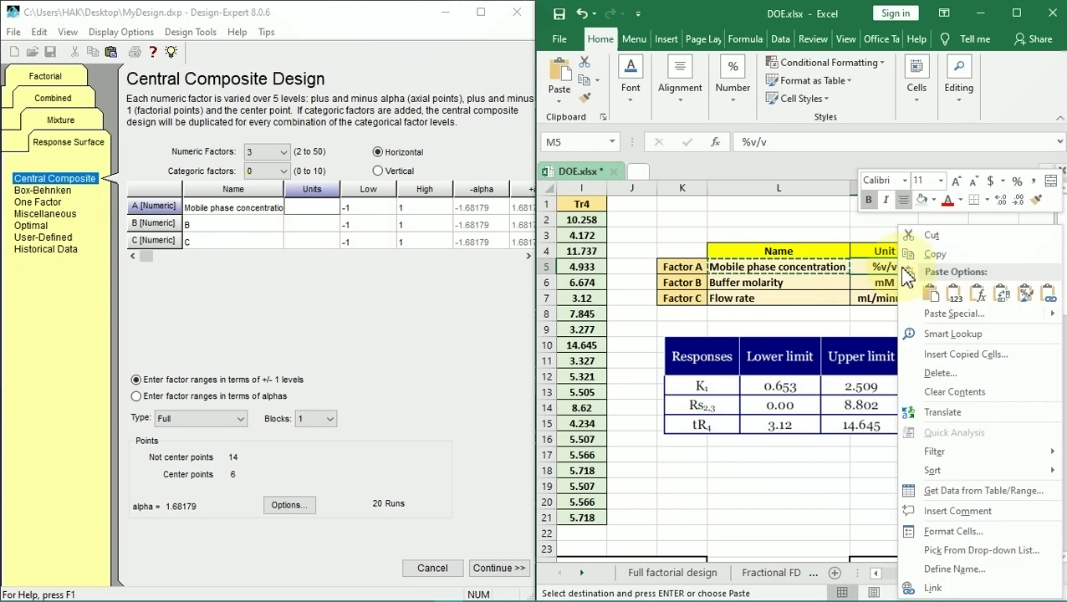
left_click(934, 254)
left_click(308, 209)
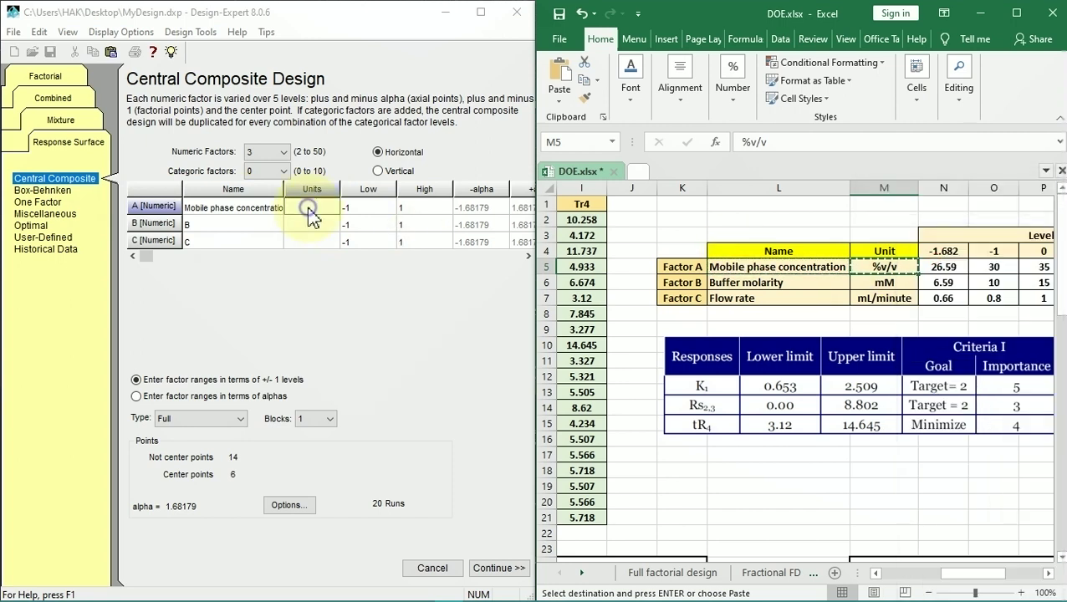
right_click(309, 214)
left_click(350, 268)
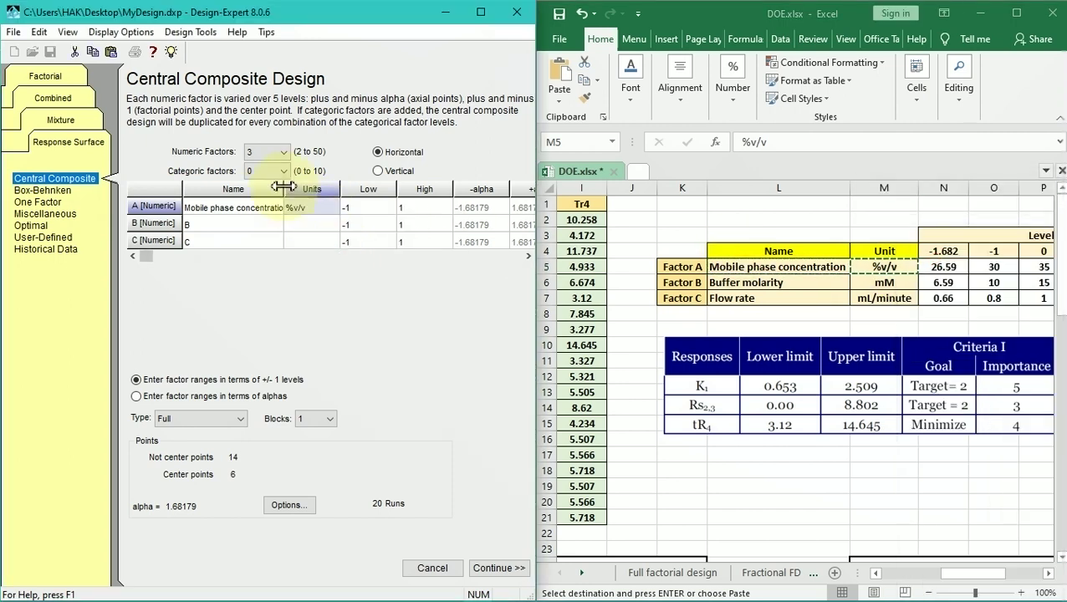
mouse_move(285, 187)
left_mouse_down()
mouse_move(308, 187)
mouse_move(298, 188)
left_mouse_up()
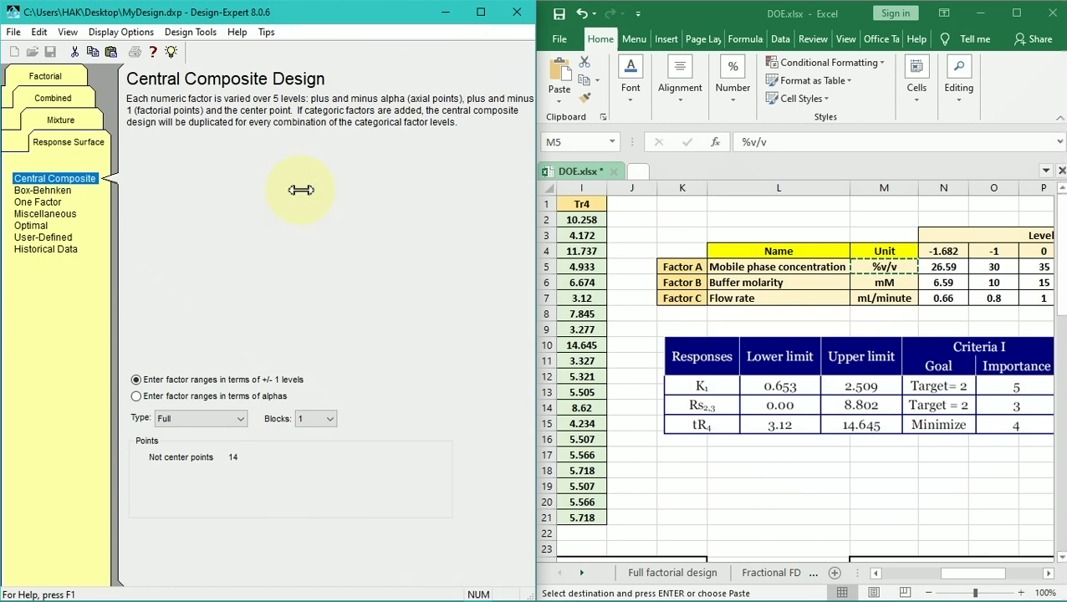
Copy the name Buffer molarity from the workbook and paste it as the name of factor B
left_click(725, 283)
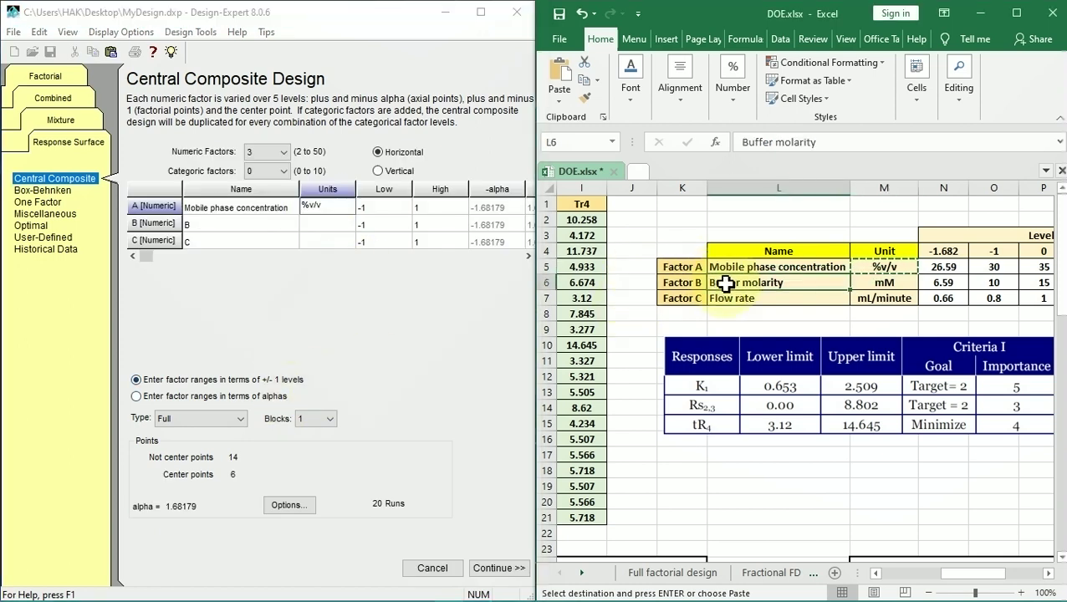
right_click(726, 283)
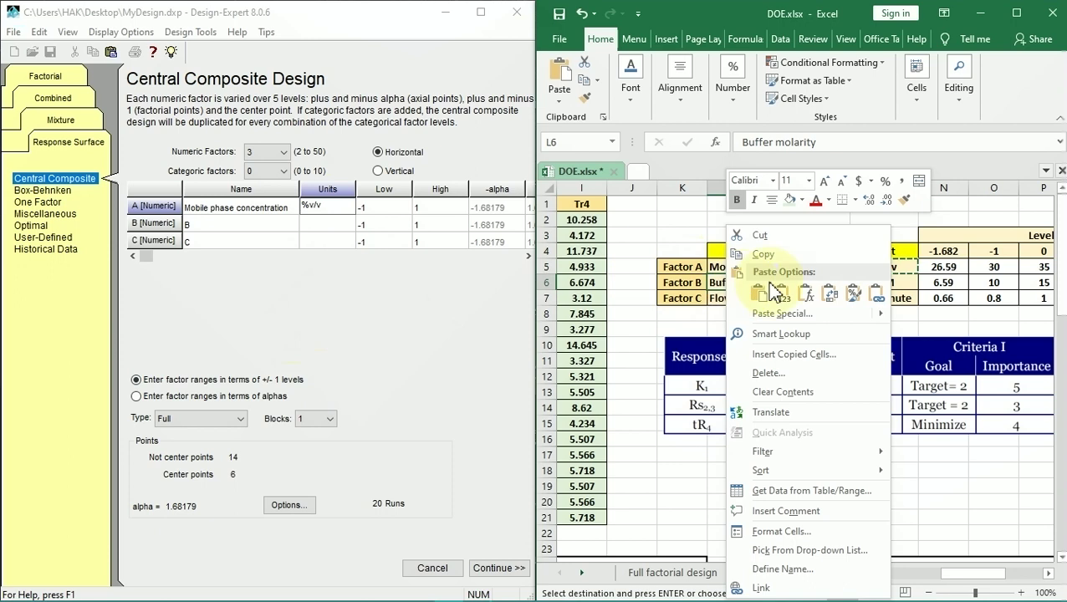
left_click(781, 257)
left_click(256, 222)
right_click(259, 224)
left_click(294, 285)
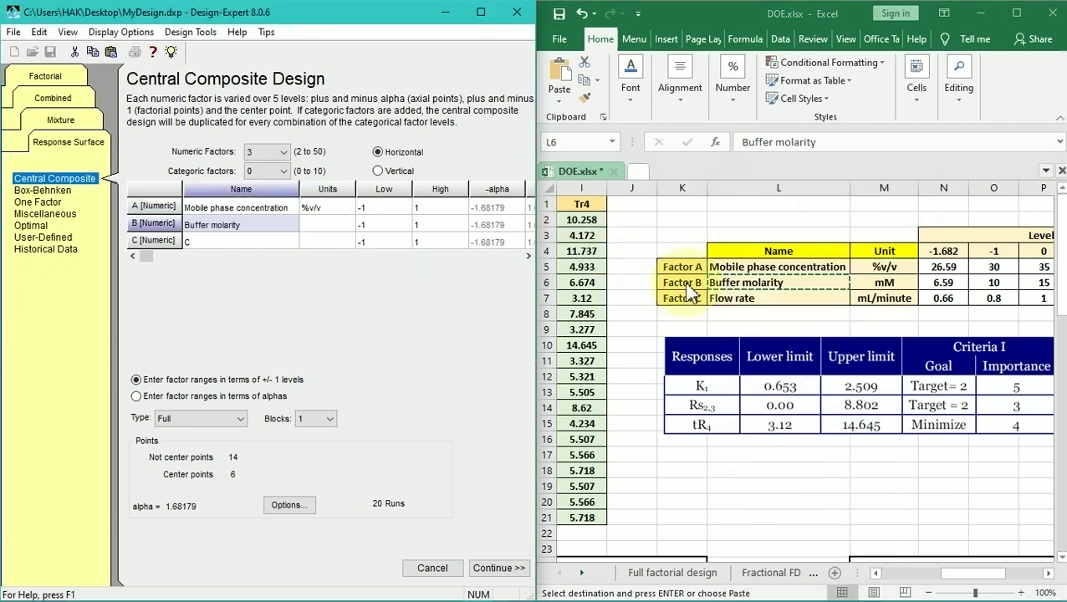
Copy the name Flow rate from the workbook and paste it as the name of factor C
left_click(746, 299)
left_click(746, 298)
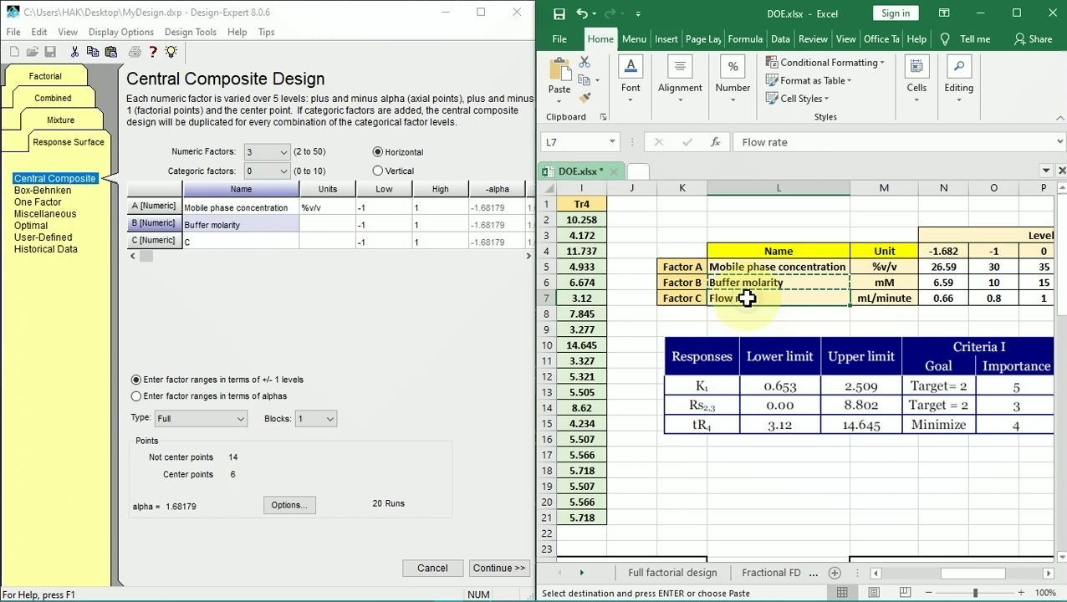
right_click(748, 301)
left_click(786, 257)
left_click(234, 242)
right_click(234, 242)
left_click(266, 298)
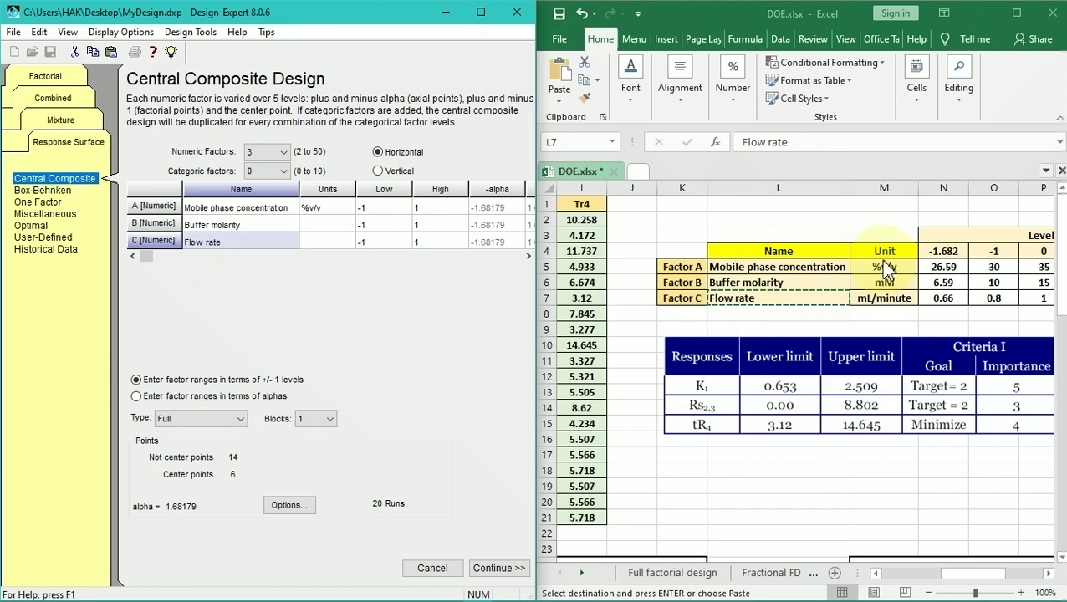
Copy the three units %v/v, mM and mL/minute from the workbook together into the units of factors A to C
left_click_drag(886, 268, 886, 299)
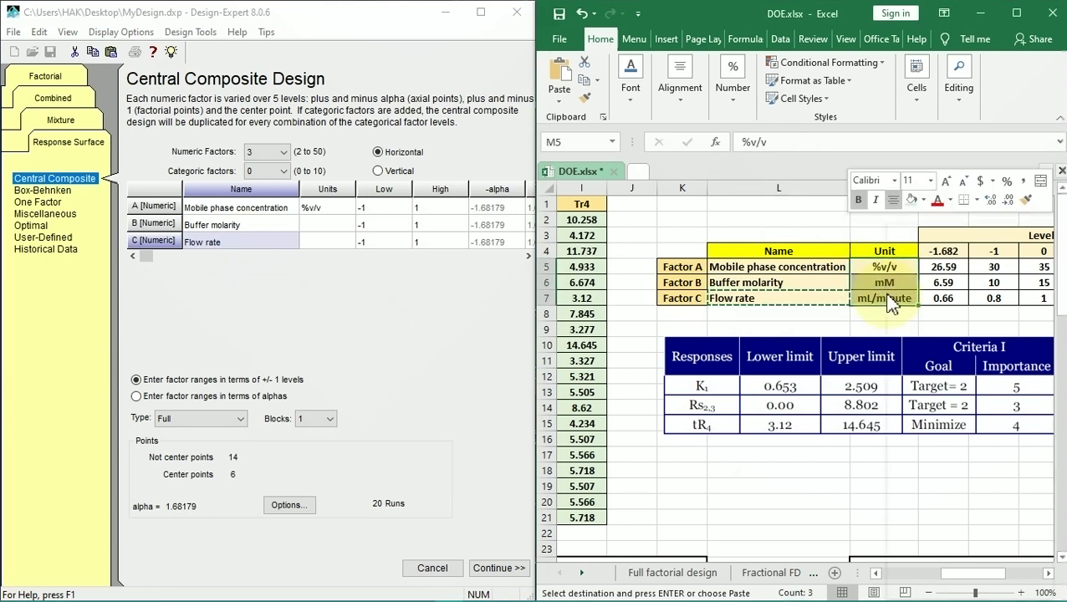
right_click(888, 298)
left_click(932, 152)
left_click_drag(331, 208, 333, 240)
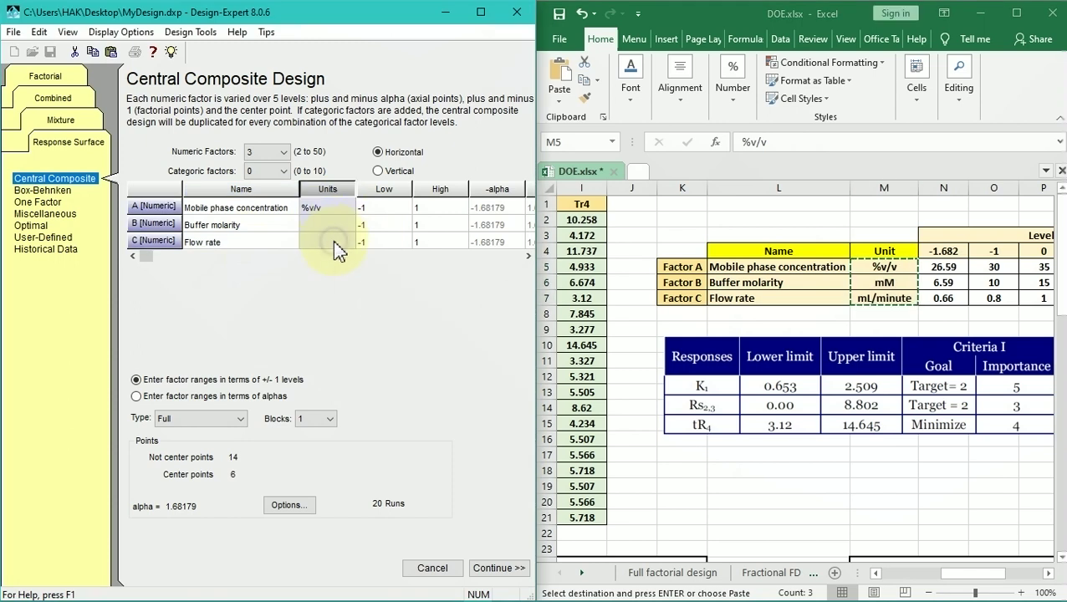
right_click(333, 240)
left_click(368, 302)
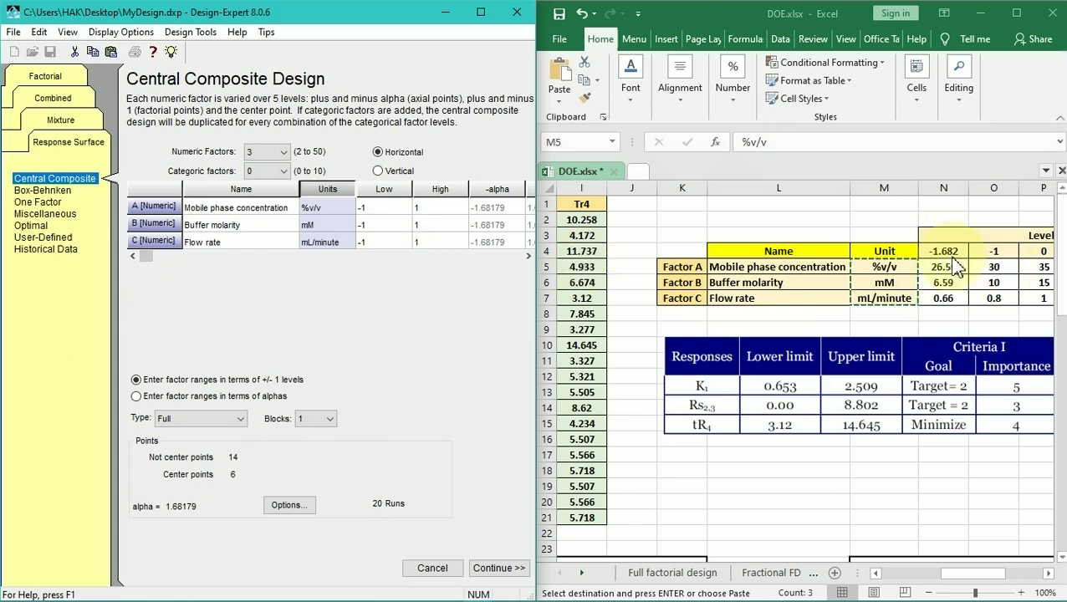
Copy the workbook's -1 levels 30, 10 and 0.8 into the low values of factors A, B and C
left_click(525, 257)
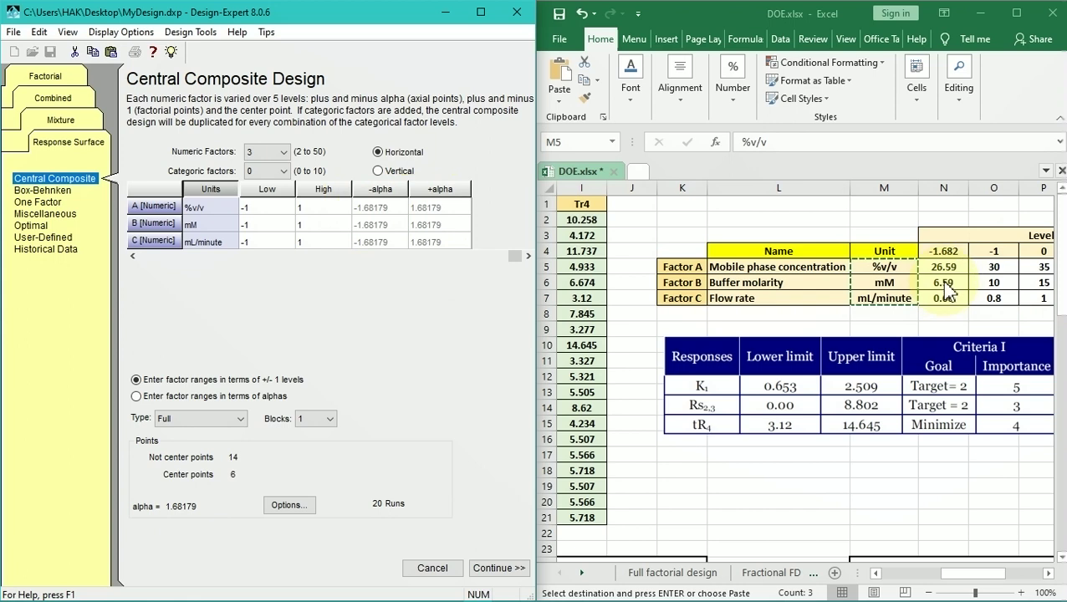
key("ctrl+v")
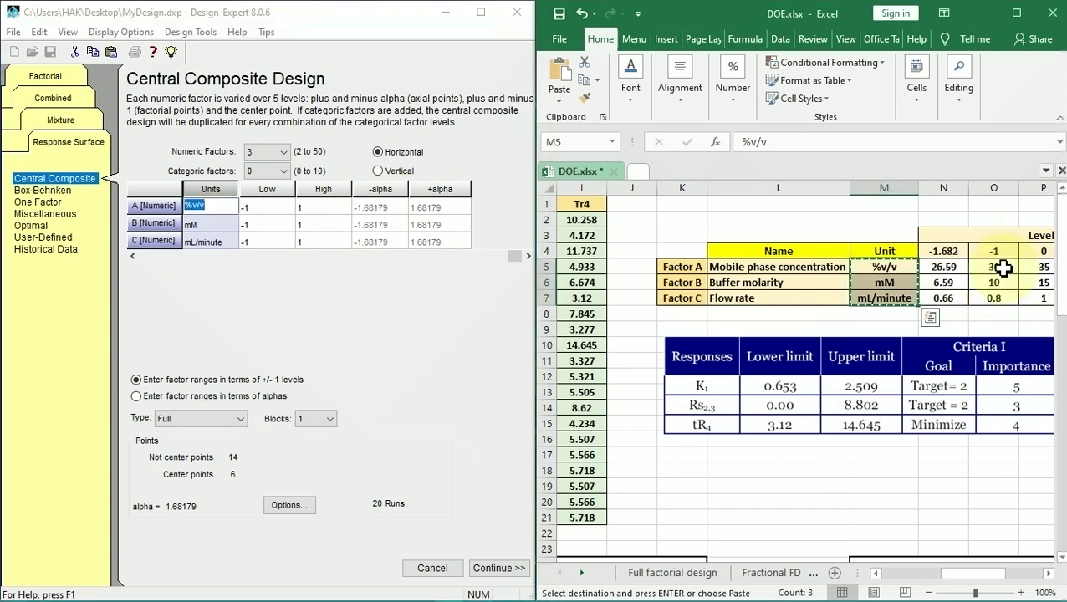
left_click_drag(1003, 267, 1004, 298)
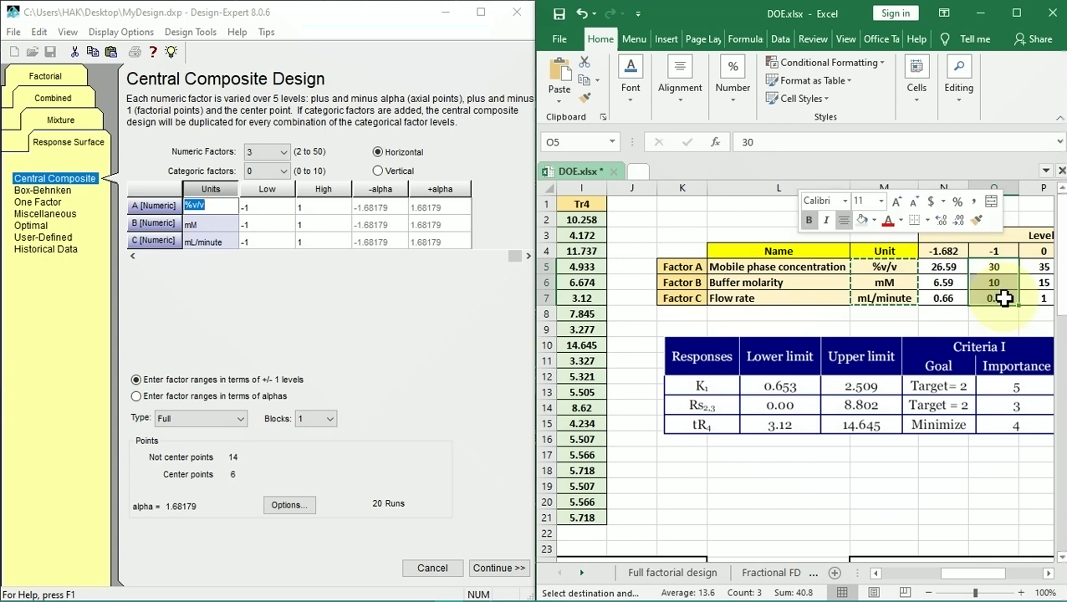
right_click(1003, 299)
left_click(936, 277)
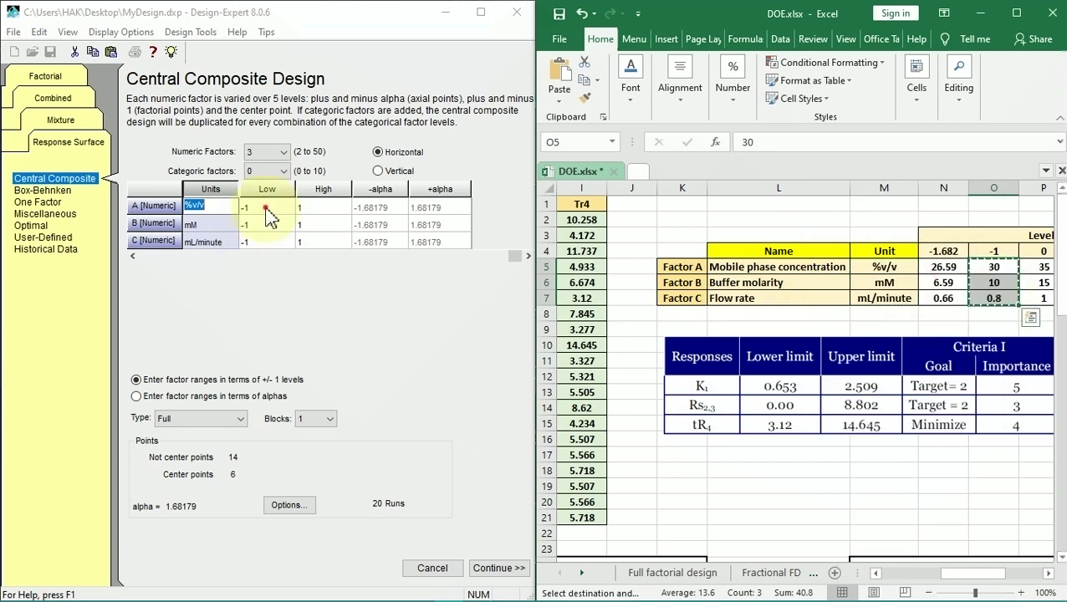
left_click(266, 206)
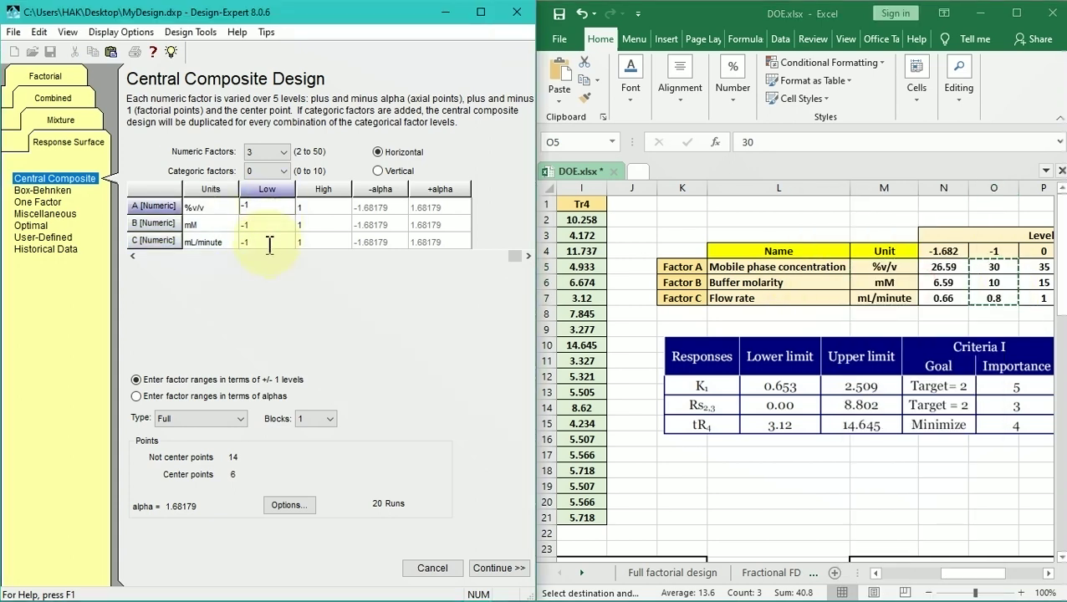
right_click(267, 209)
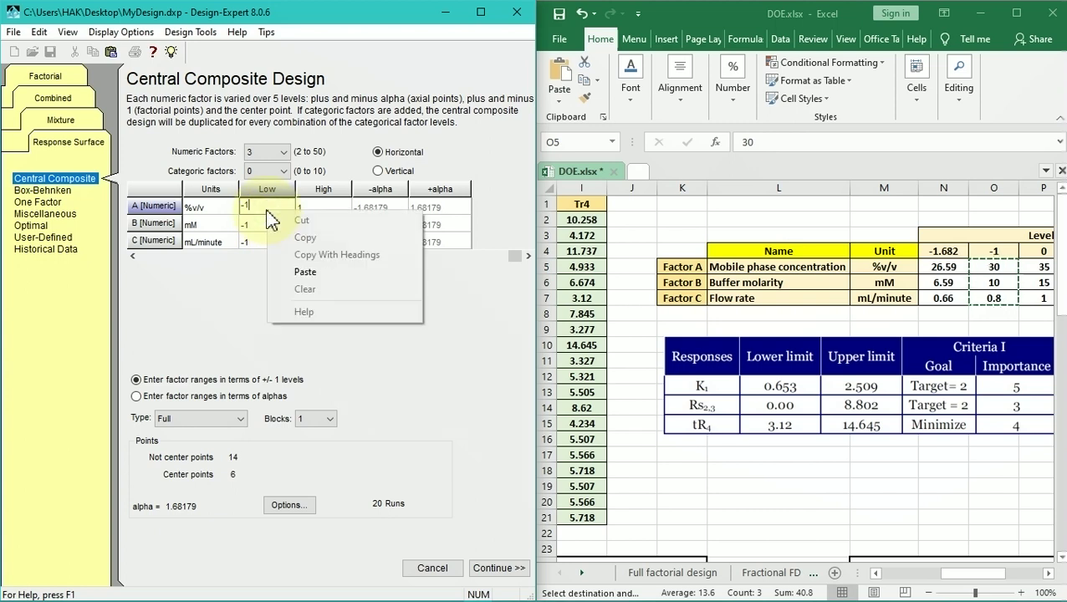
left_click(304, 269)
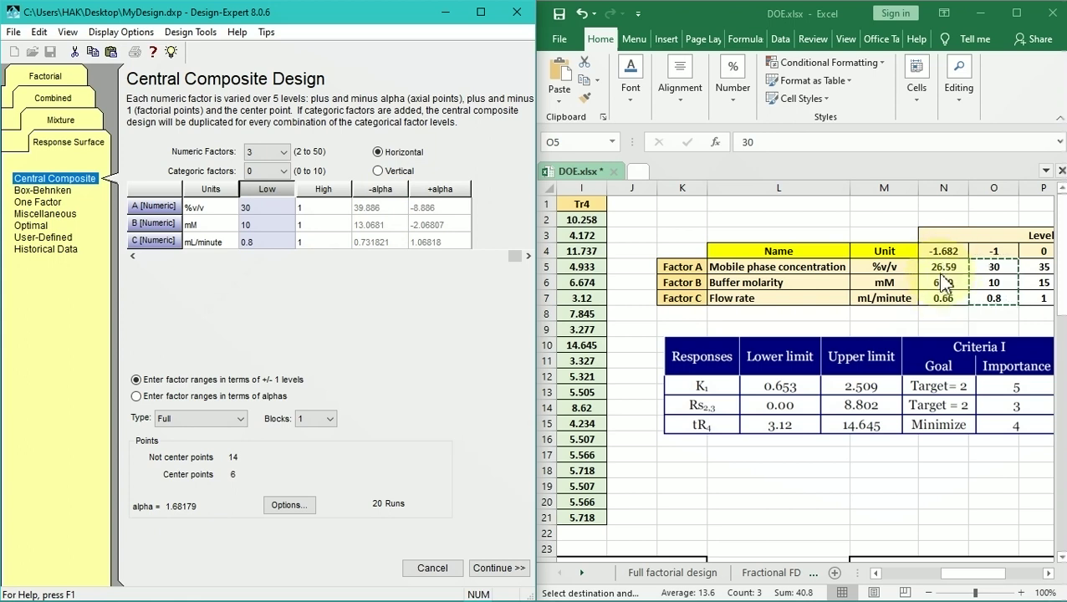
Copy the workbook's +1 levels 40, 20 and 1.2 into the high values of factors A, B and C
left_click(1049, 580)
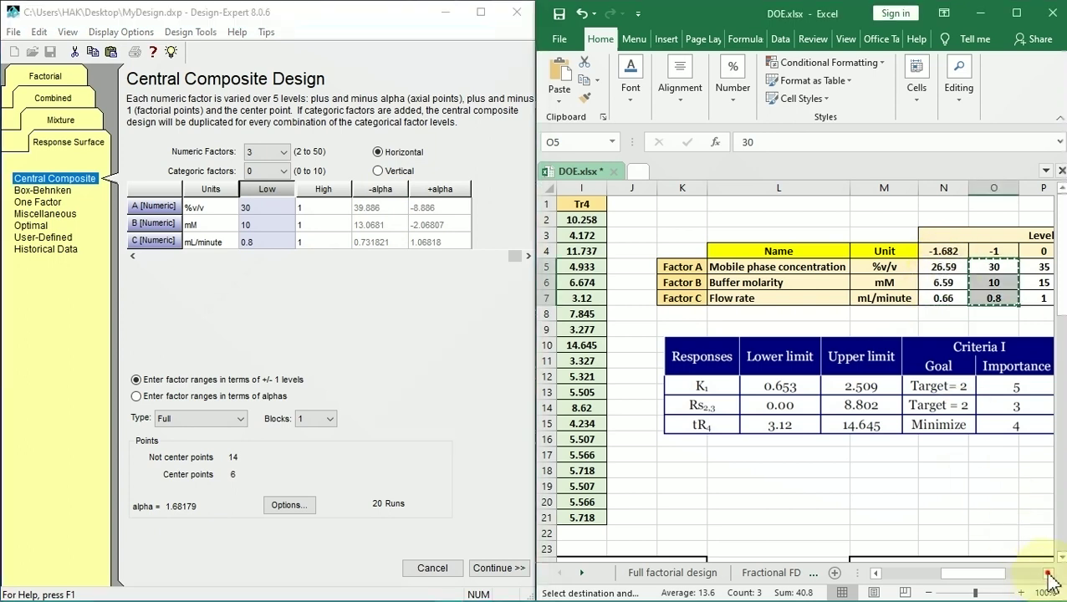
scroll(1049, 577, "right", 4)
left_click_drag(799, 267, 800, 296)
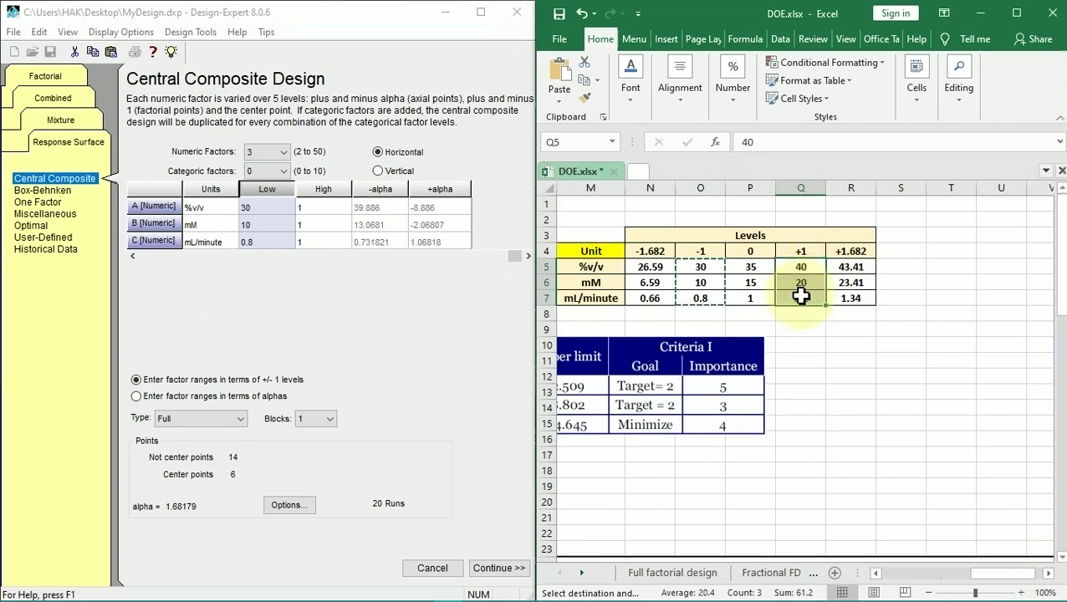
right_click(801, 297)
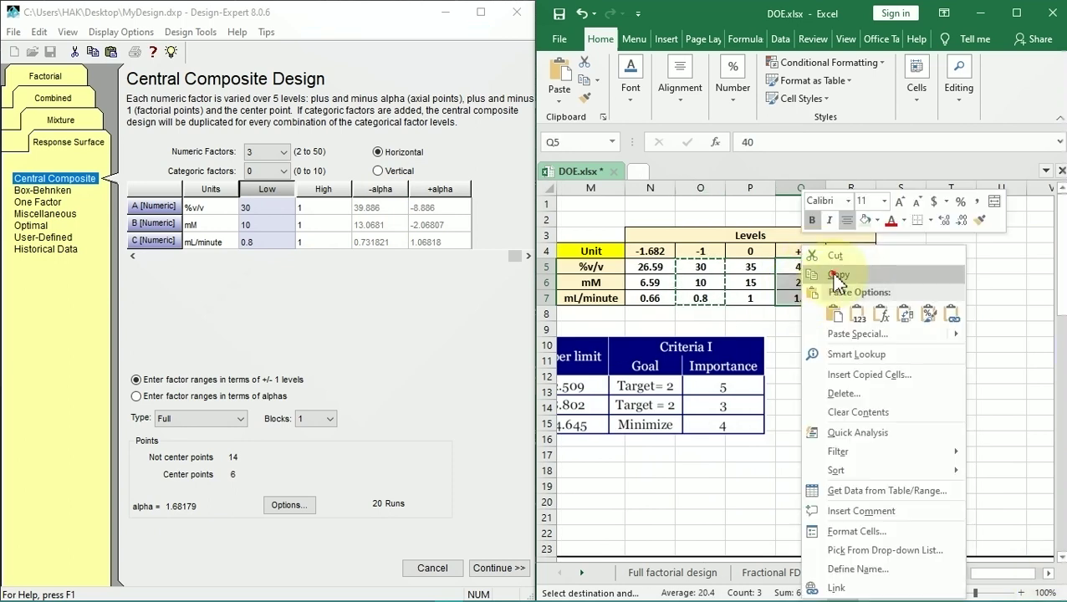
key("Escape")
key("ctrl+c")
left_click(323, 207)
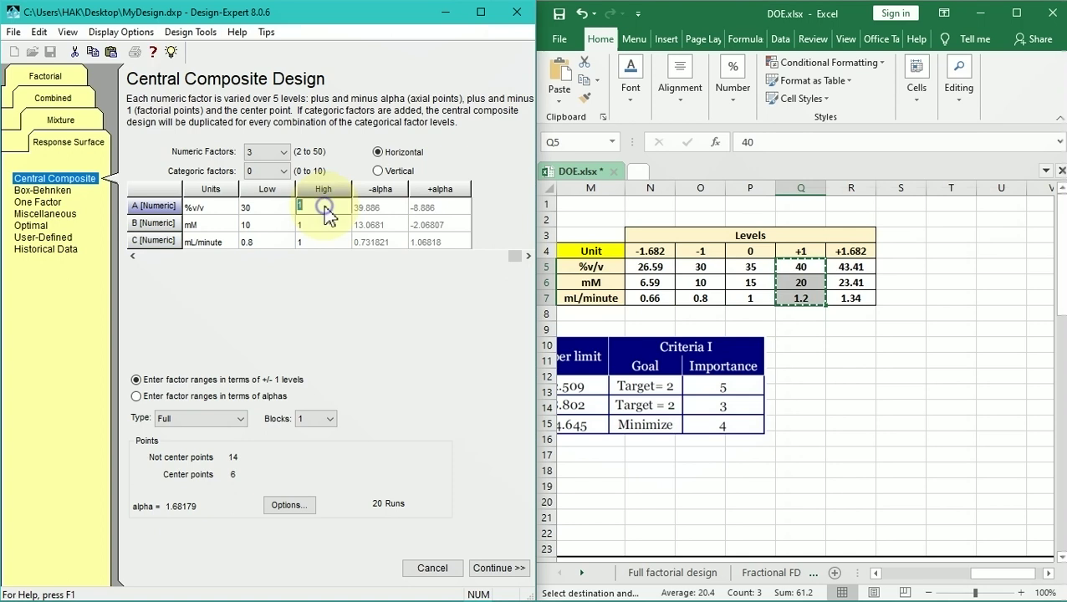
right_click(328, 216)
left_click(355, 268)
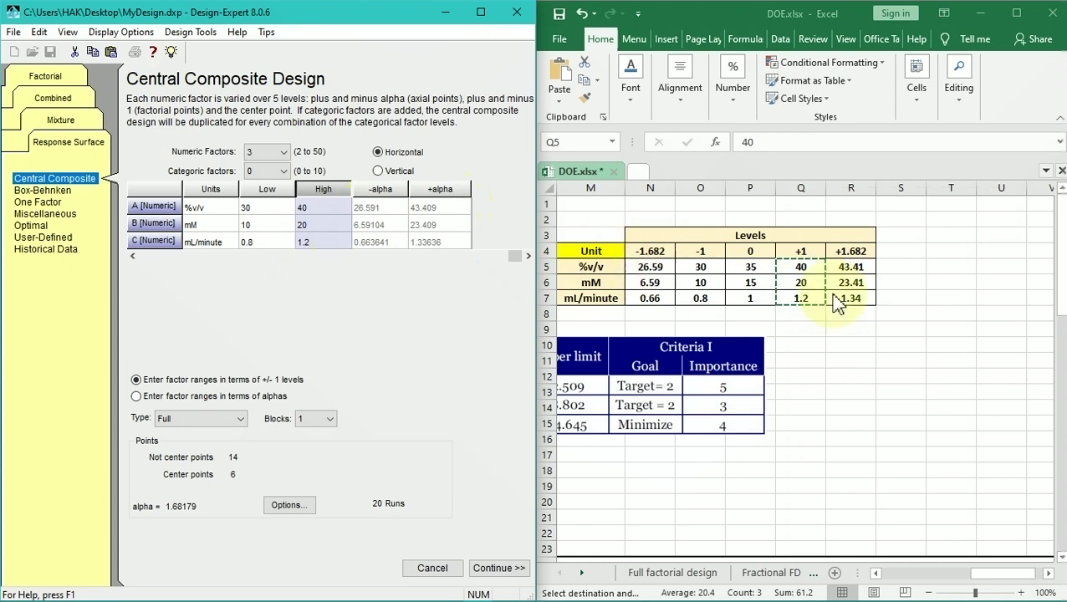
Check the calculated alpha values against the workbook's axial levels and continue to the response definition page
left_click(428, 206)
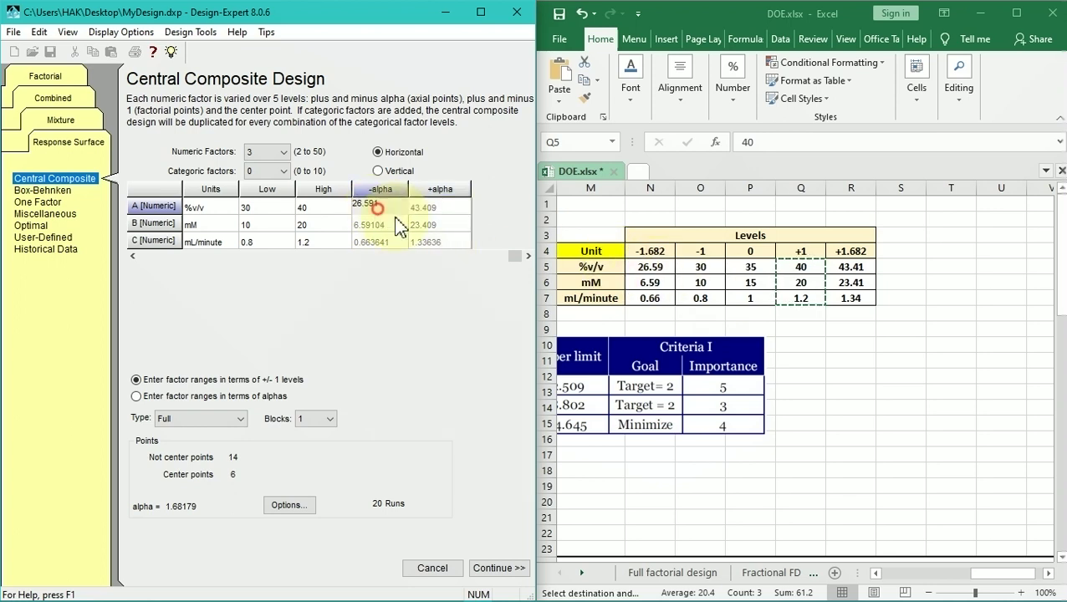
key("Down")
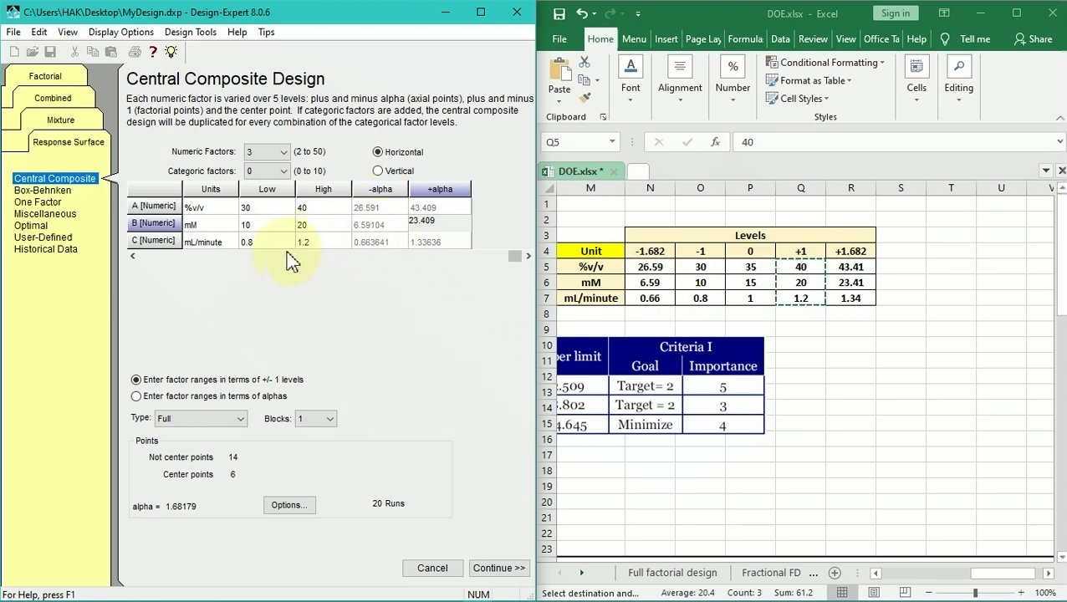
left_click(507, 570)
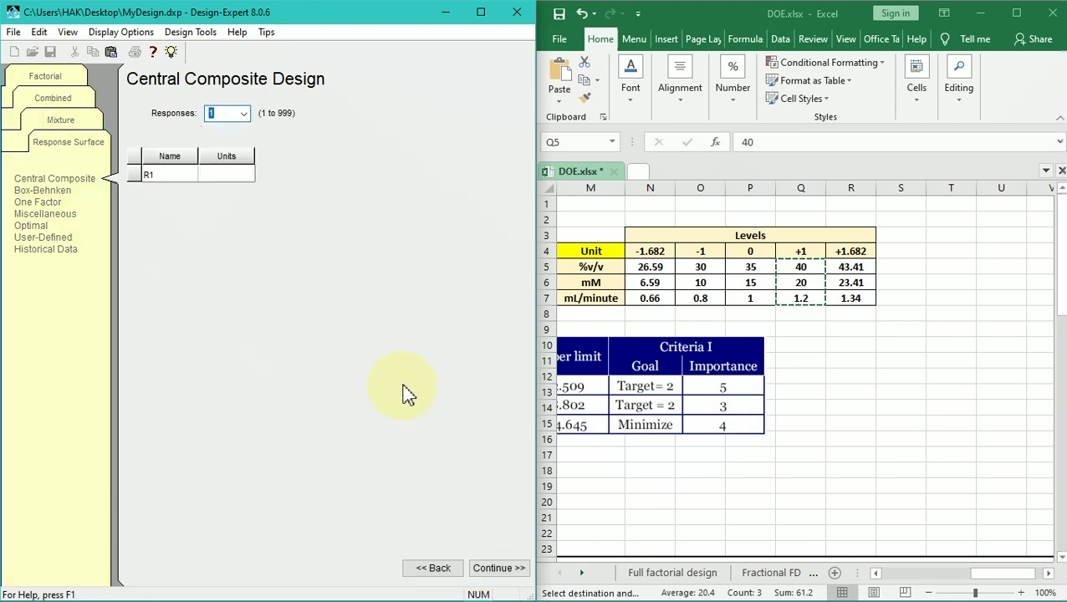
Set the number of responses to 3 and name the first response K1
left_click(894, 576)
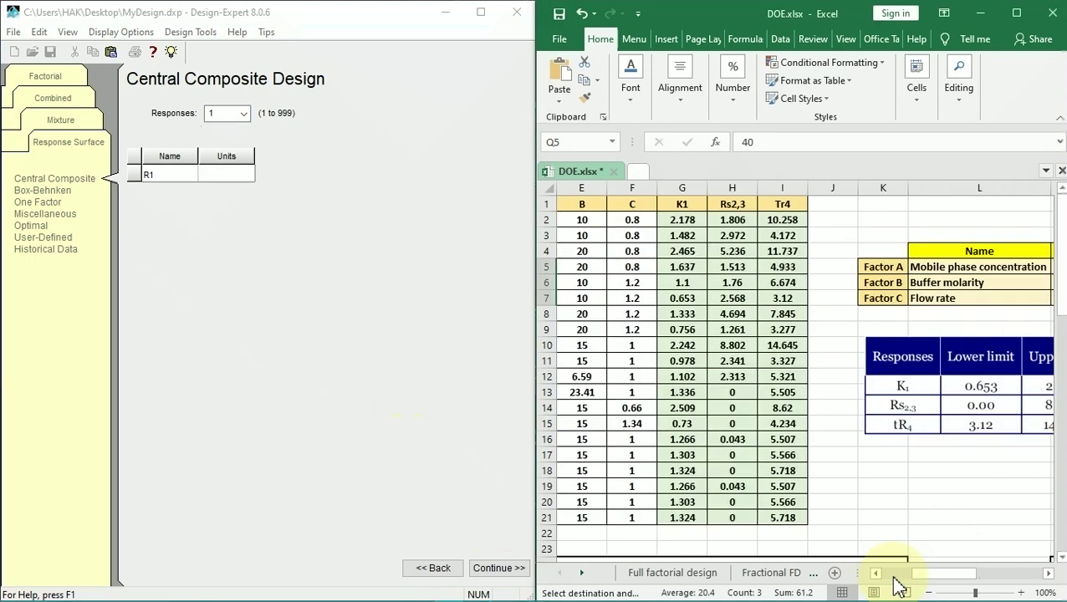
left_click(245, 114)
left_click(222, 147)
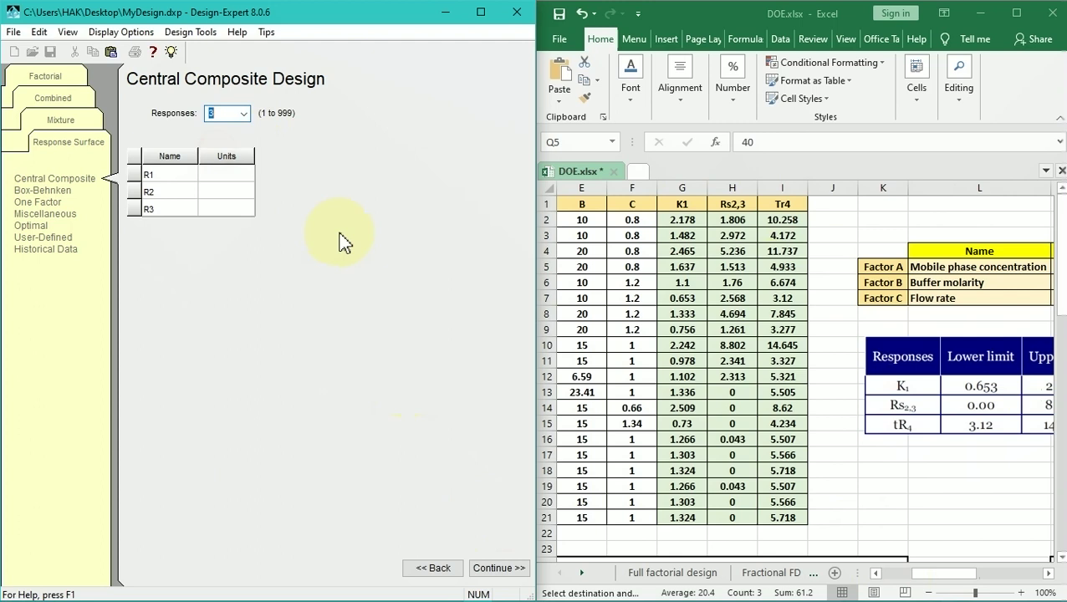
left_click(170, 176)
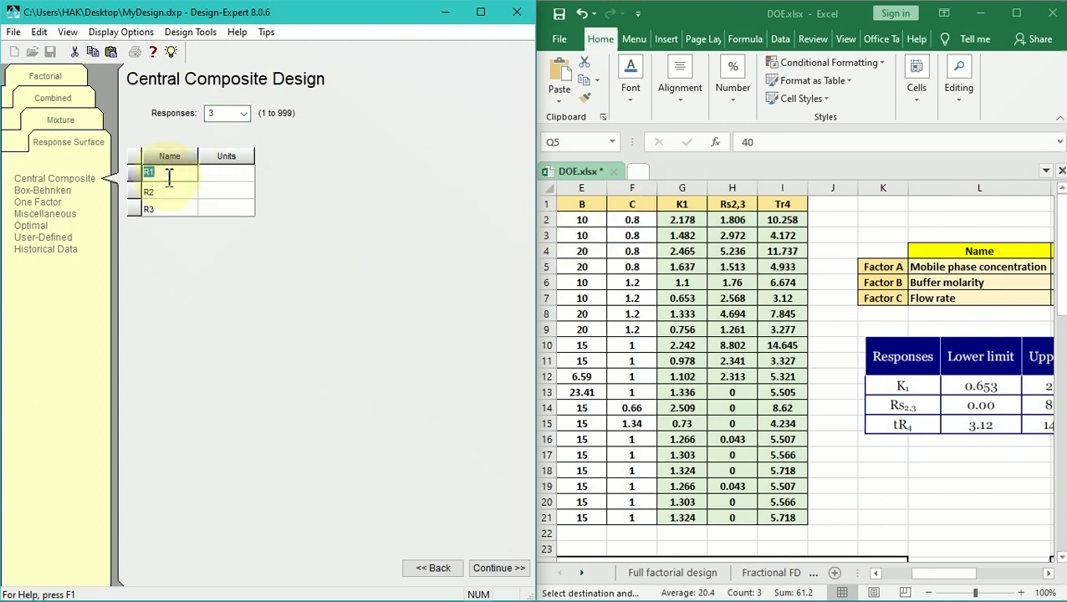
key("Return")
key("Return")
Copy the heading Rs2,3 from the workbook into the name of the second response
left_click(733, 216)
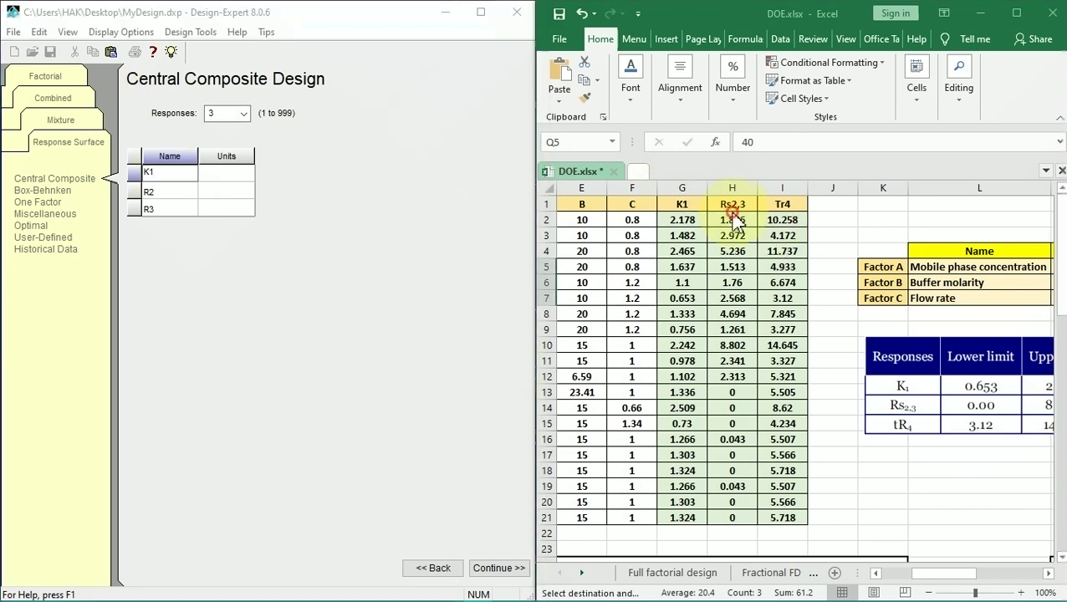
left_click(735, 204)
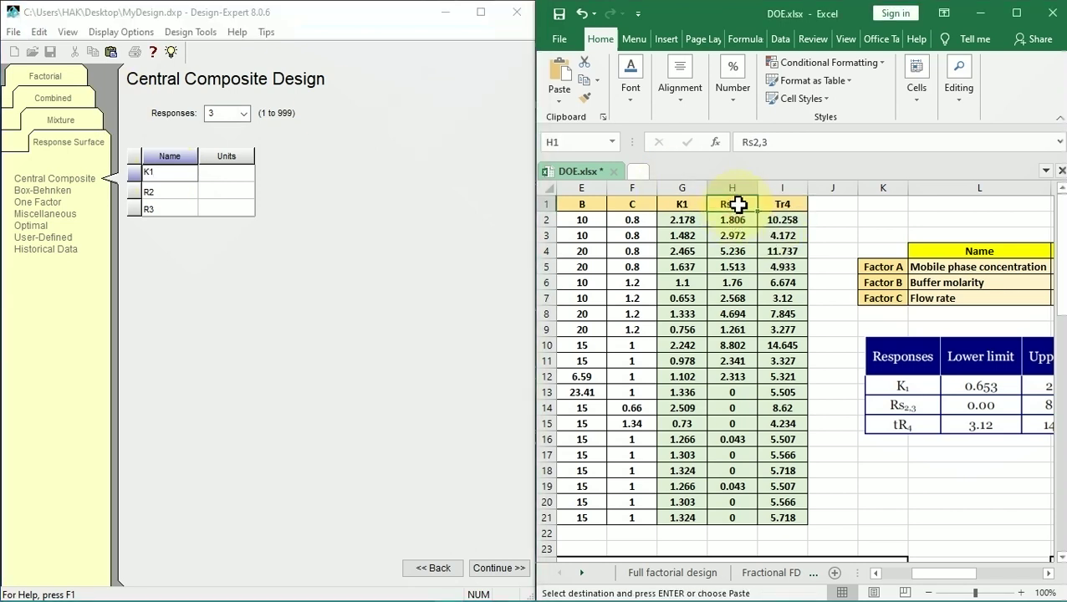
right_click(737, 204)
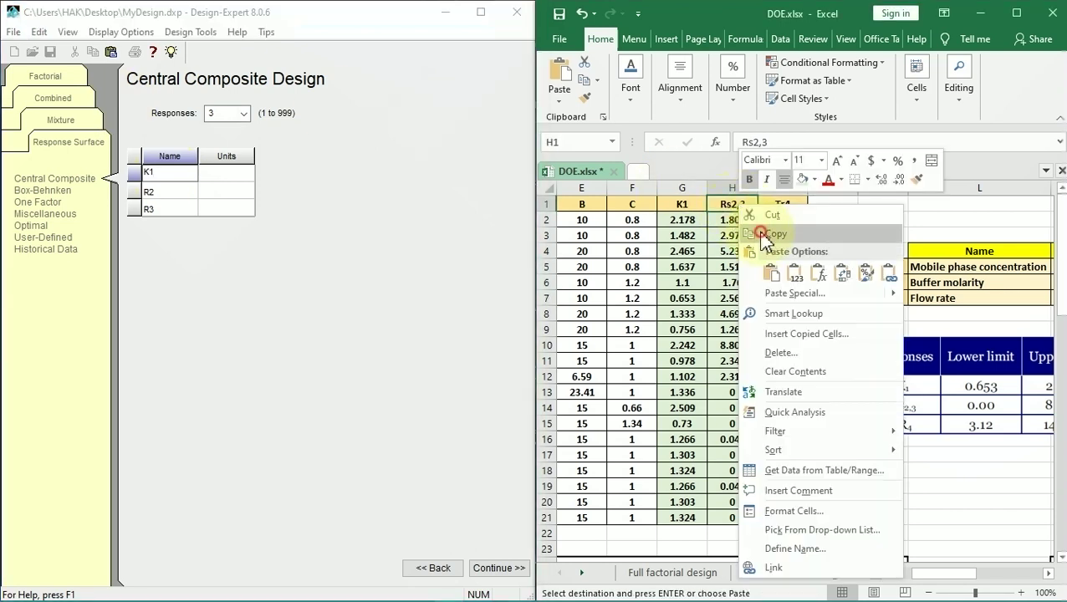
left_click(757, 231)
left_click(154, 190)
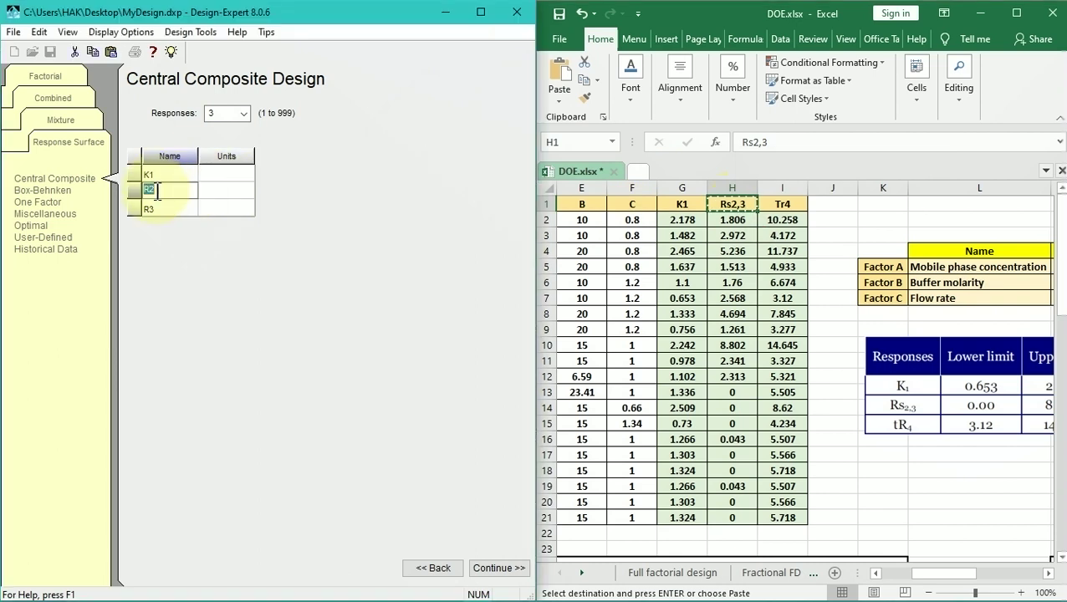
right_click(158, 197)
left_click(191, 251)
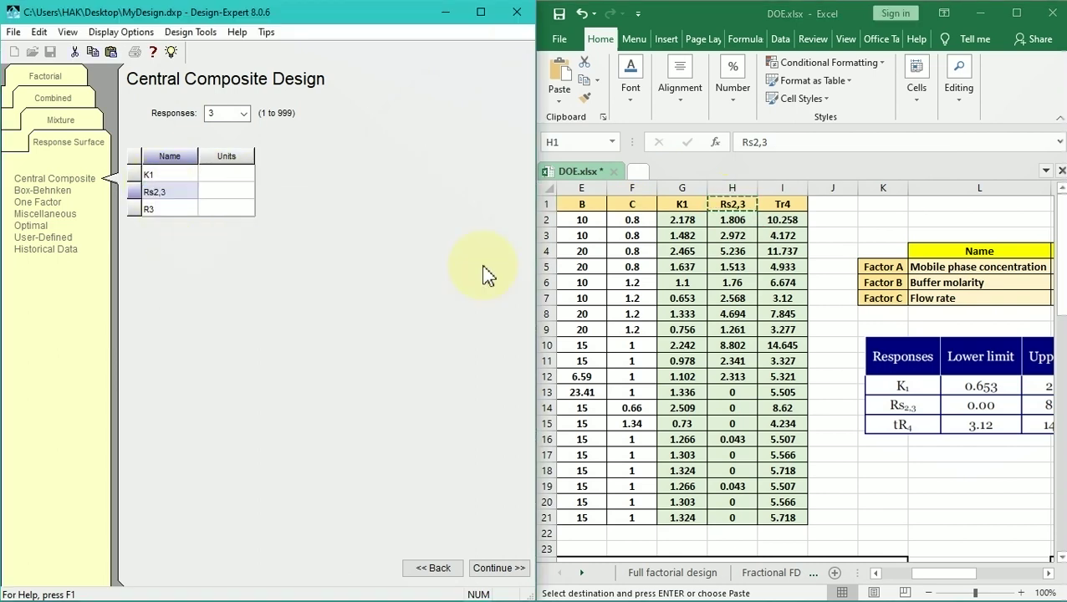
Copy the workbook heading Tr4 into the third response's name and continue to generate the design table
left_click(786, 206)
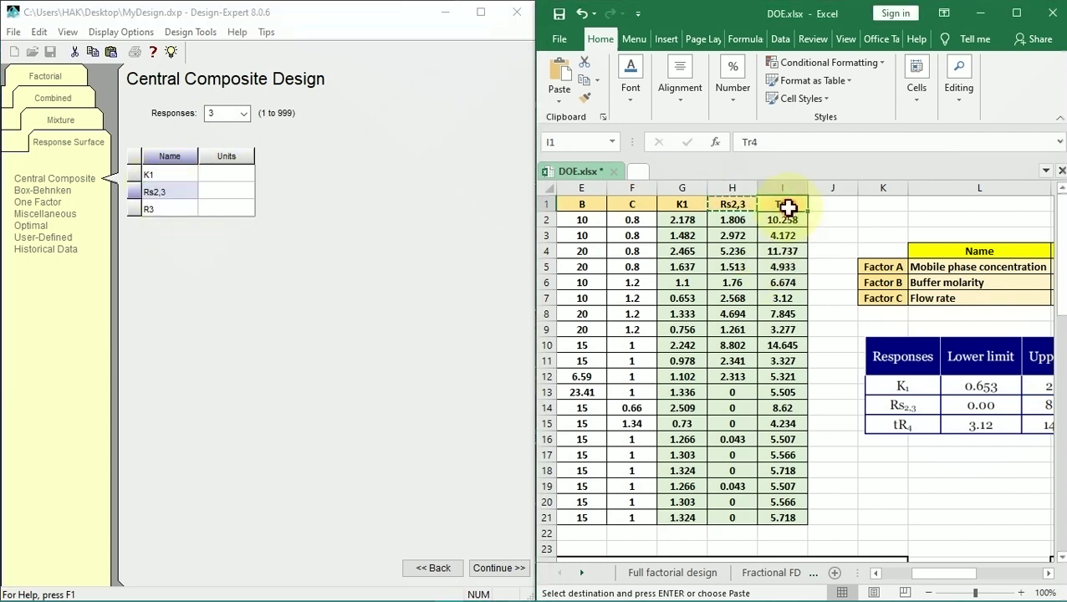
right_click(788, 207)
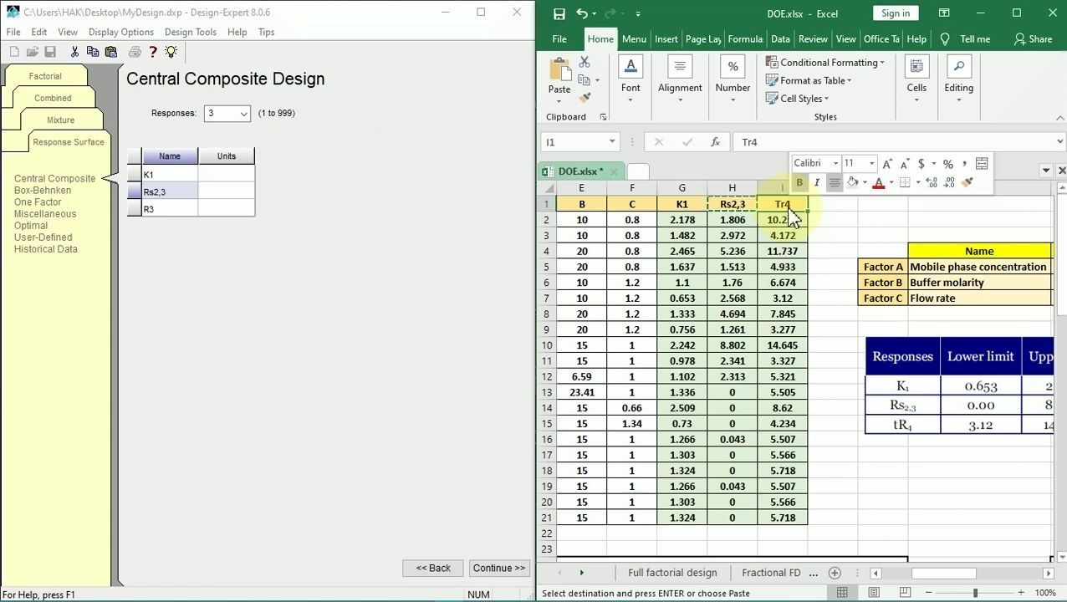
left_click(821, 233)
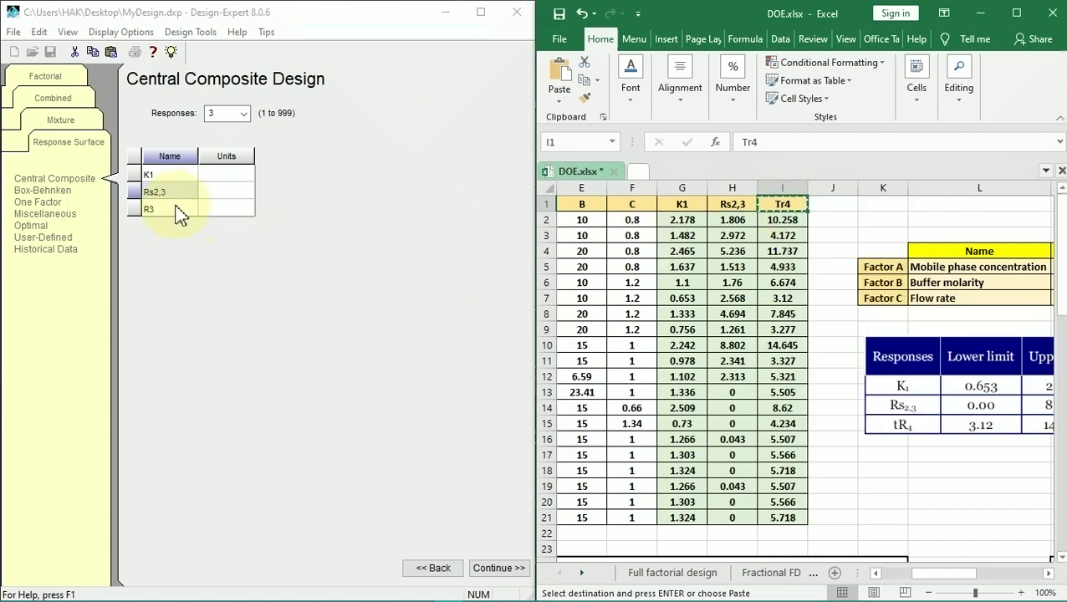
left_click(161, 209)
right_click(167, 209)
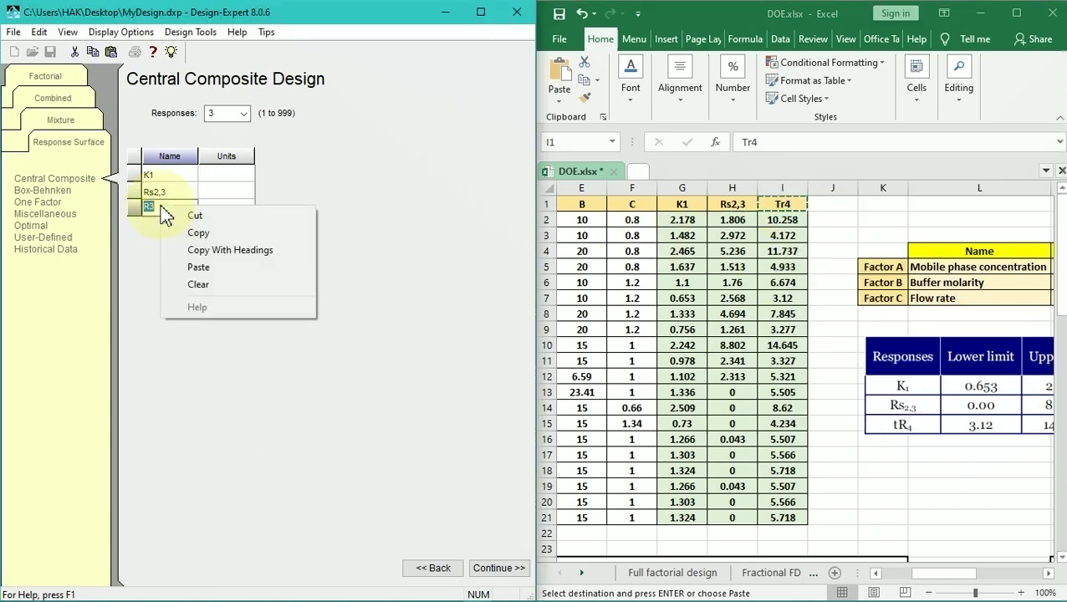
left_click(201, 267)
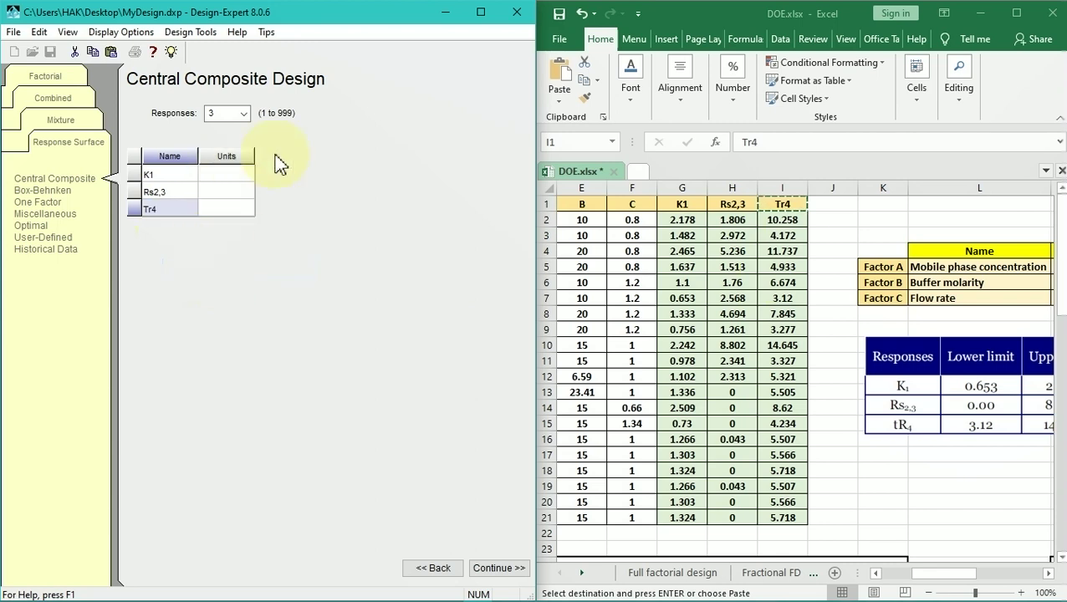
left_click(504, 575)
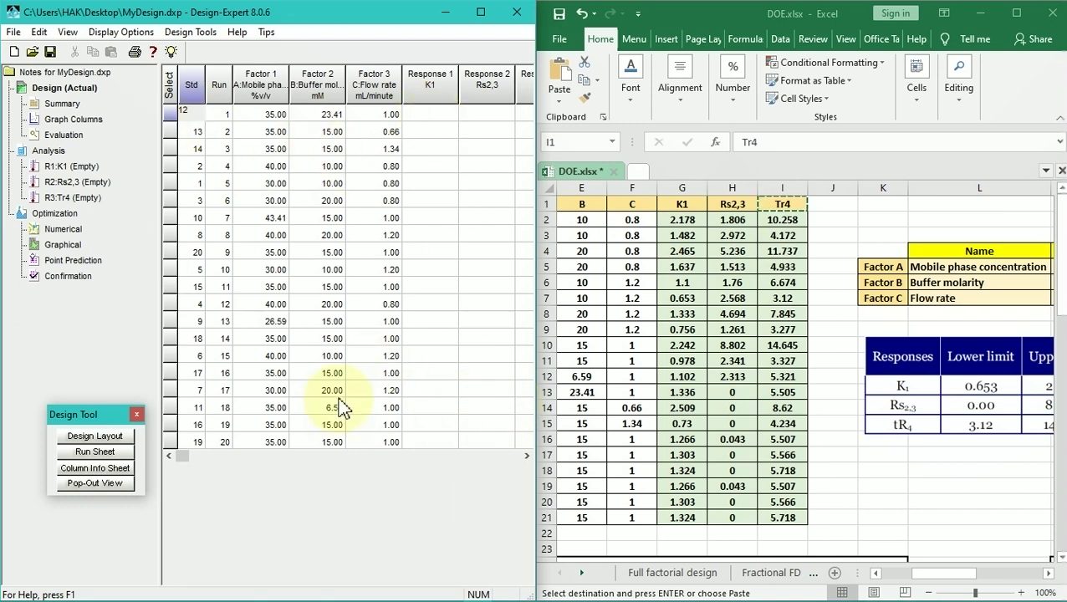
Bring the workbook's run table into view and sort the design runs by standard order to match it
left_click(875, 573)
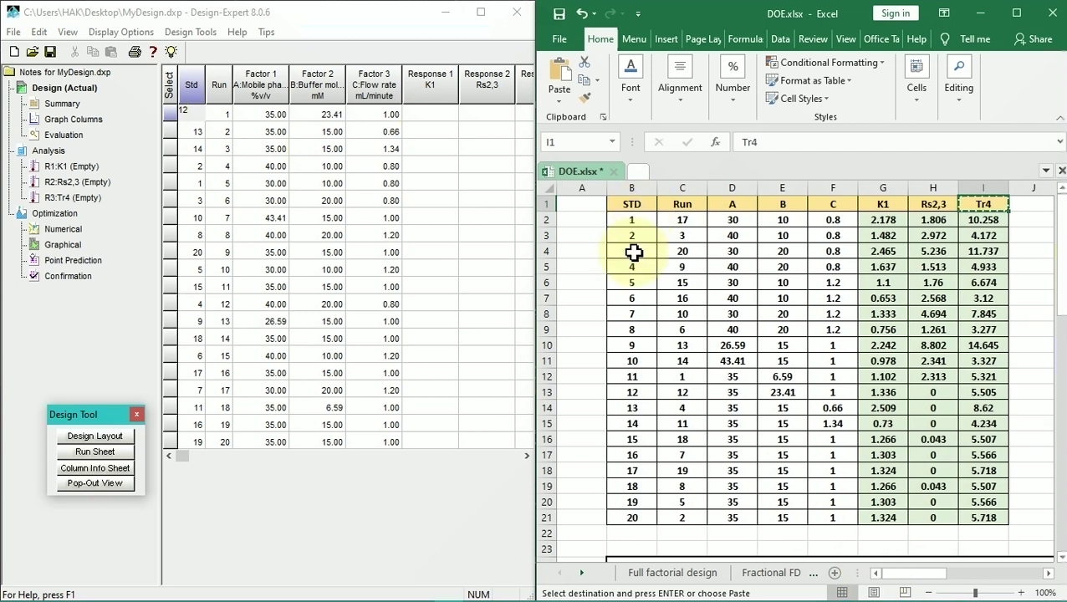
left_click(193, 85)
right_click(194, 87)
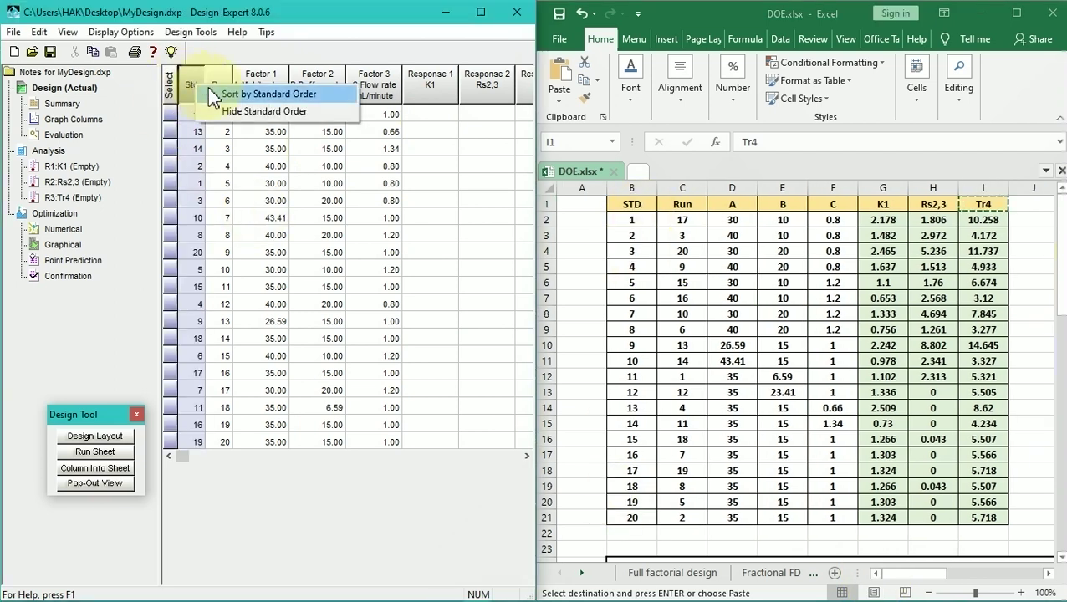
left_click(202, 96)
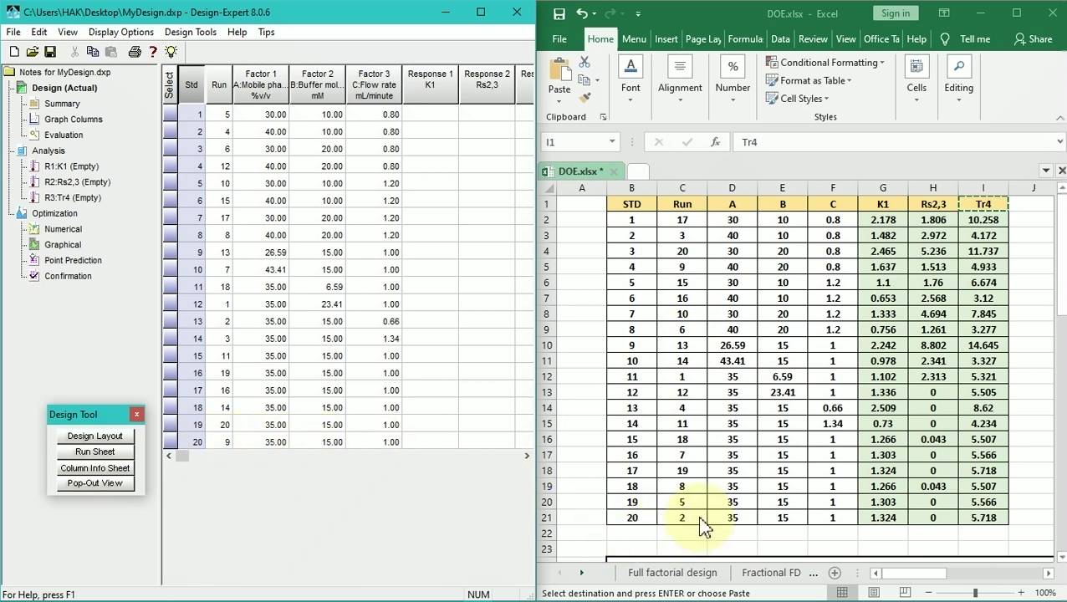
Compare the run numbers and factor settings of the last standard-order runs with the workbook's run table
scroll(694, 519, "down", 2)
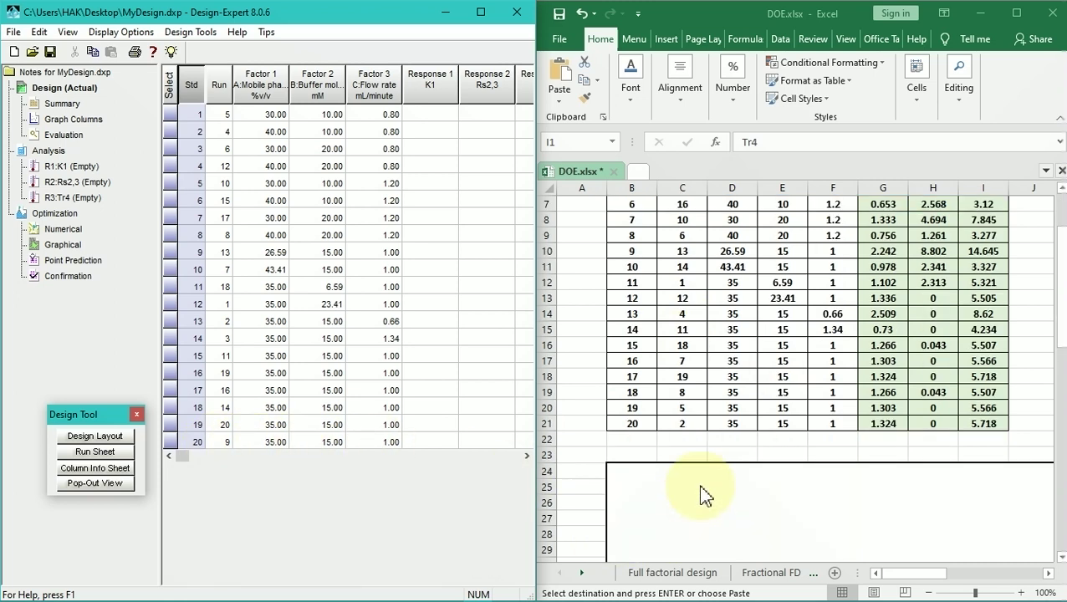
left_click(255, 440)
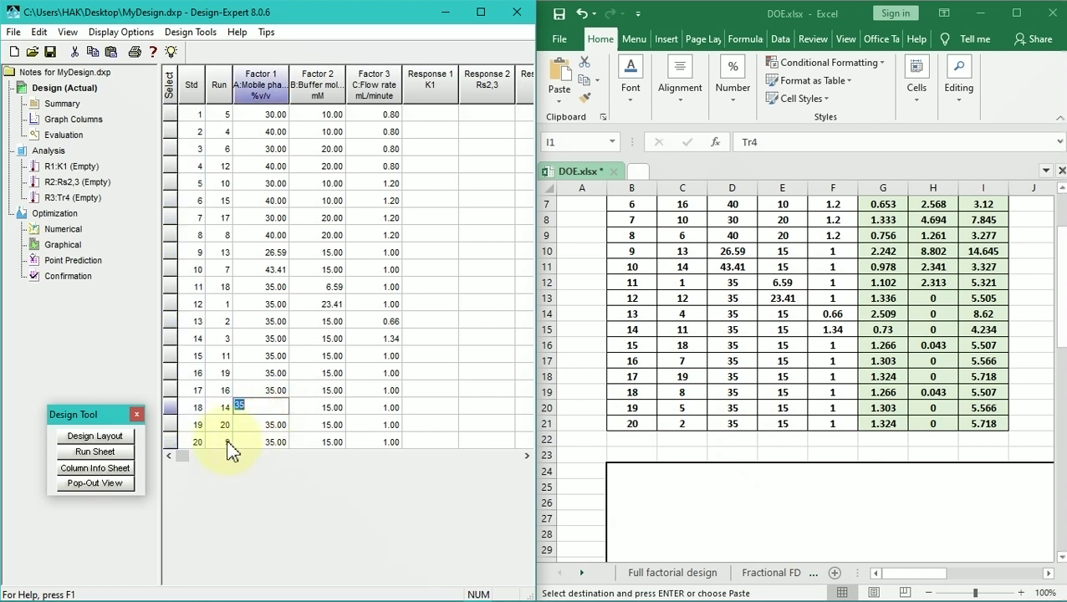
left_click(216, 442)
type("9")
left_click(281, 442)
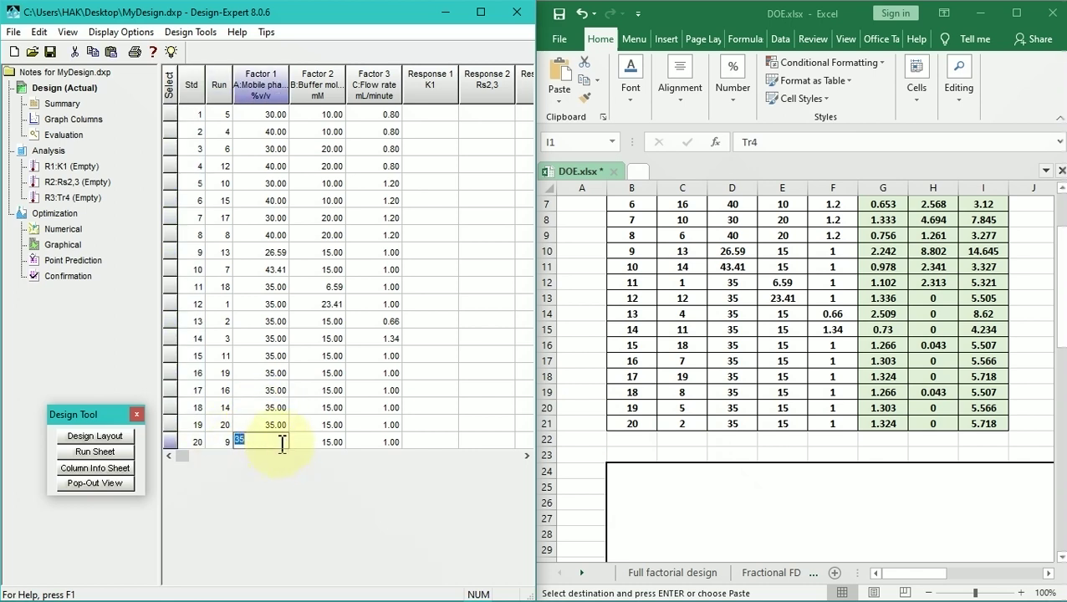
left_click(337, 447)
left_click(374, 443)
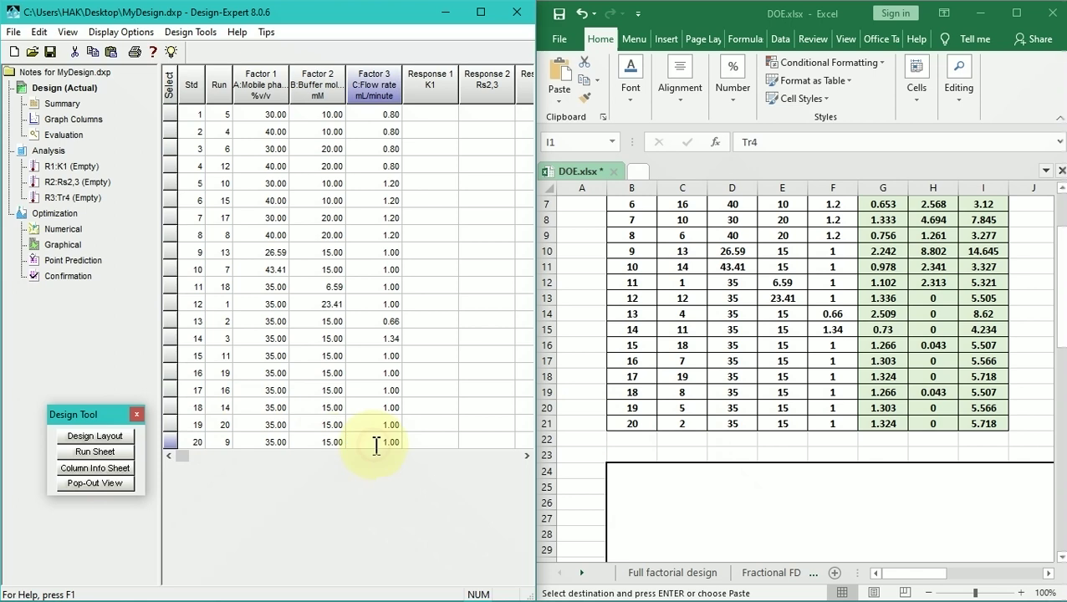
left_click(233, 440)
left_click(418, 391)
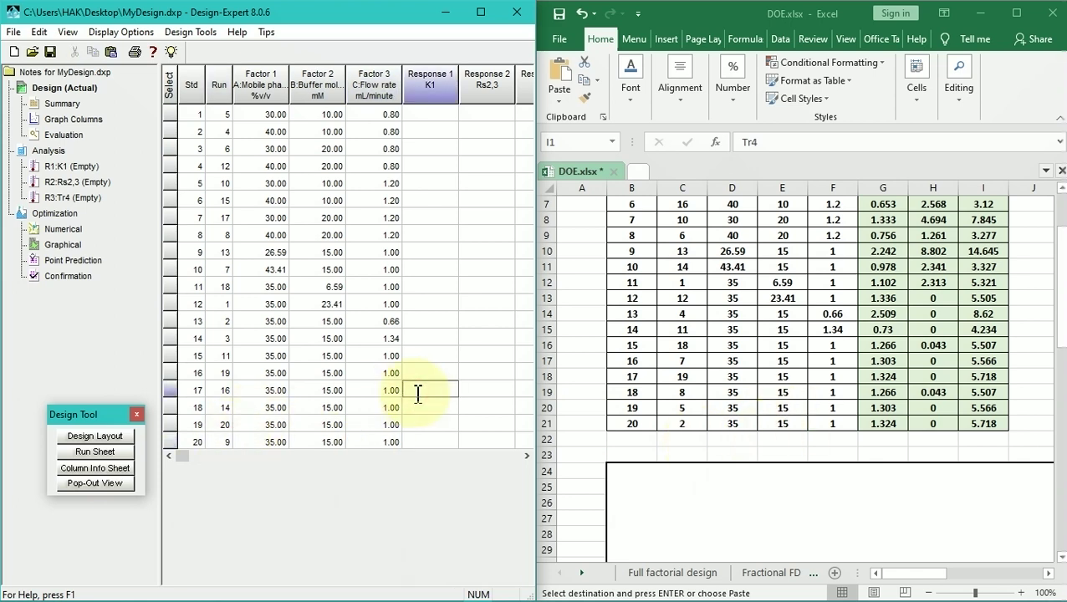
key("Escape")
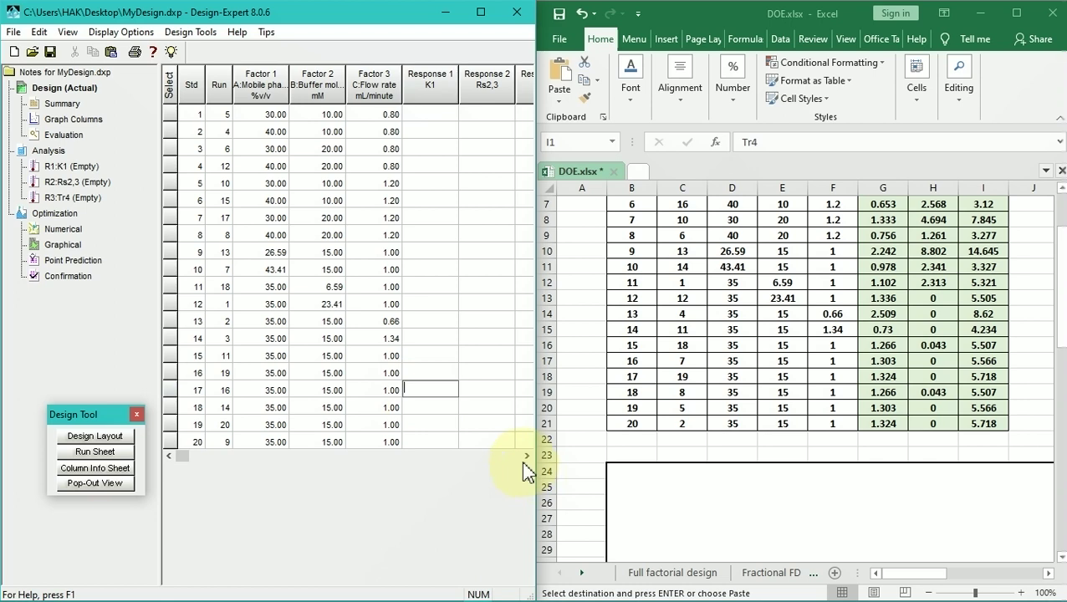
Copy the K1, Rs2,3 and Tr4 values of all 20 runs from the workbook into the three response columns
left_click(526, 455)
scroll(962, 401, "up", 2)
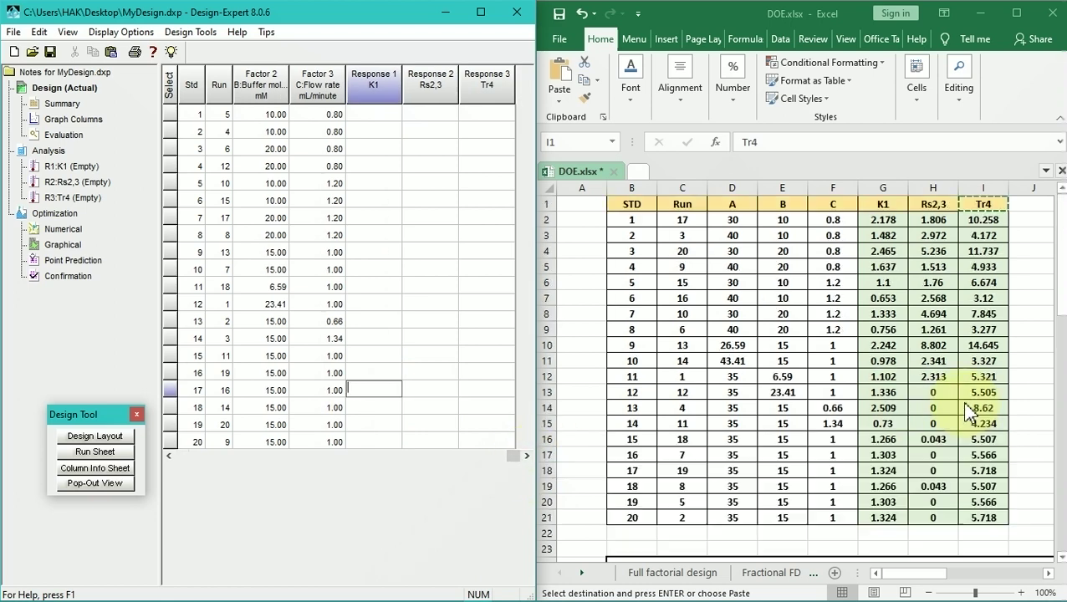
left_click_drag(893, 219, 985, 519)
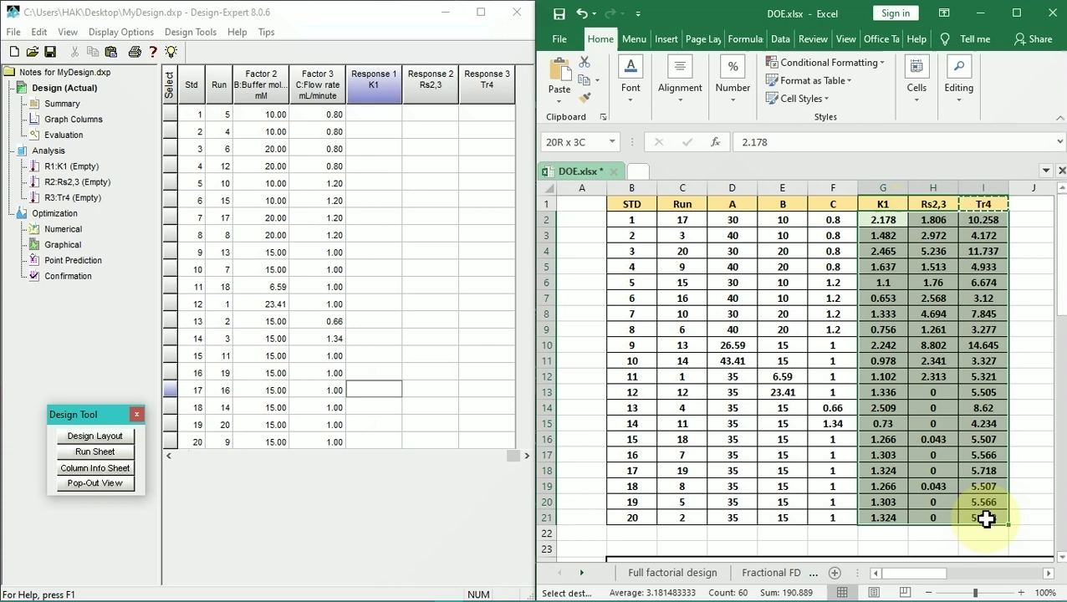
right_click(985, 519)
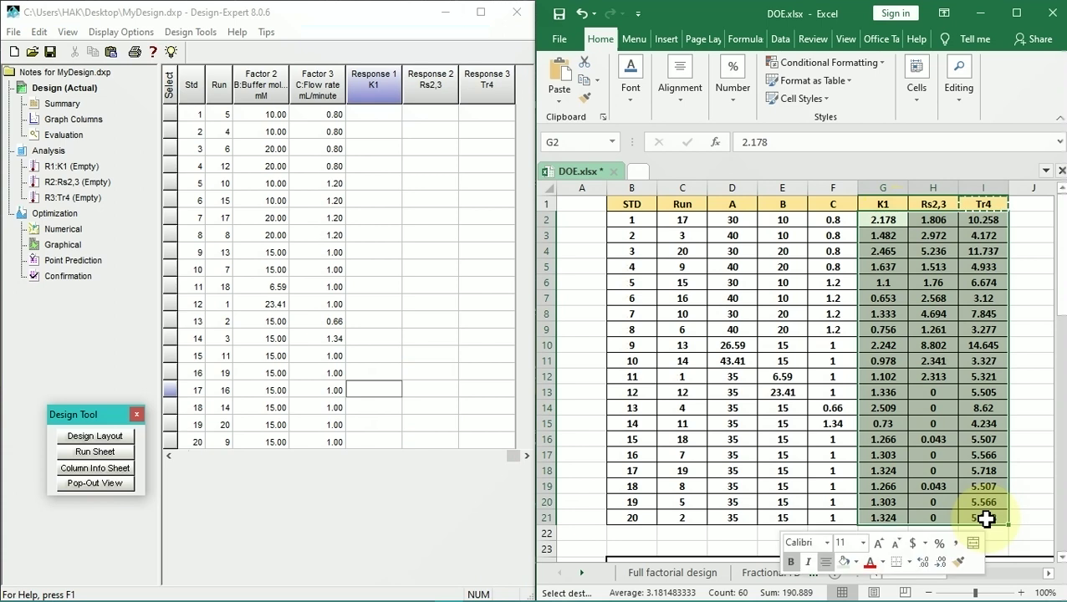
left_click(853, 196)
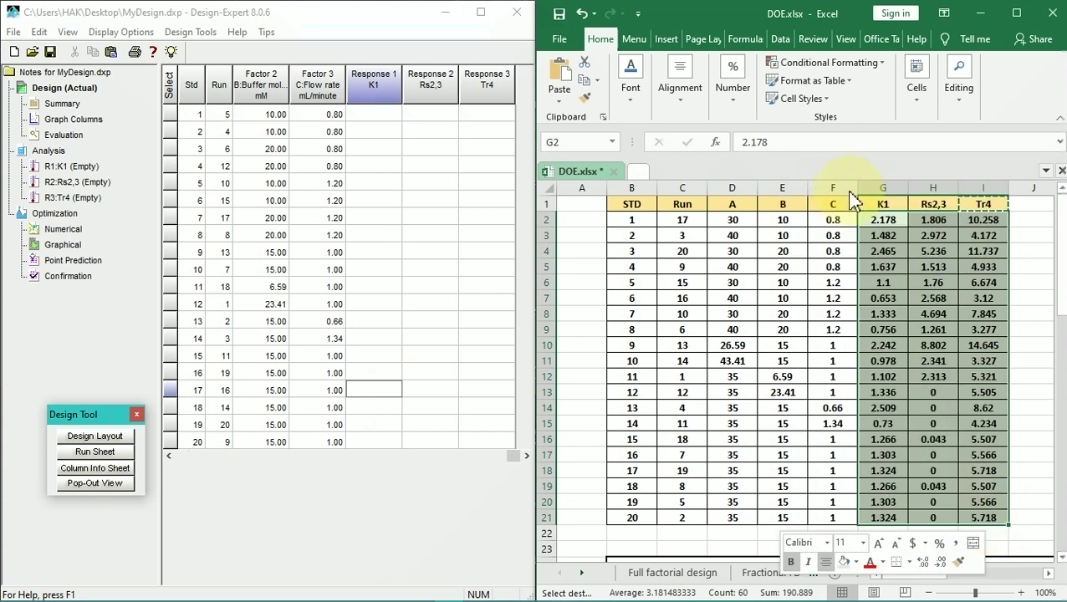
mouse_move(364, 117)
left_mouse_down()
mouse_move(476, 352)
mouse_move(497, 437)
left_mouse_up()
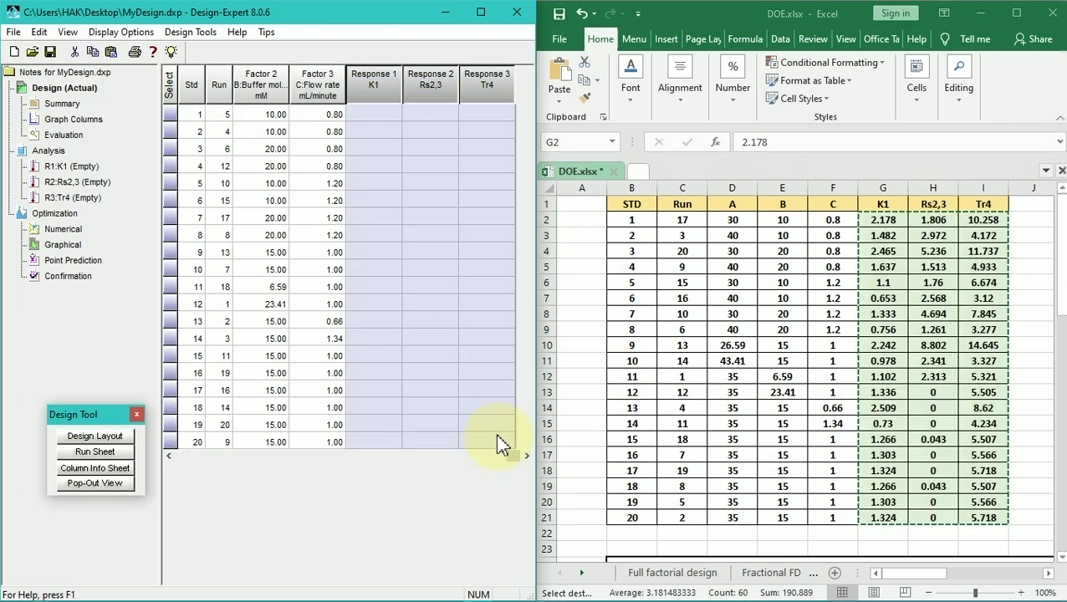
right_click(392, 109)
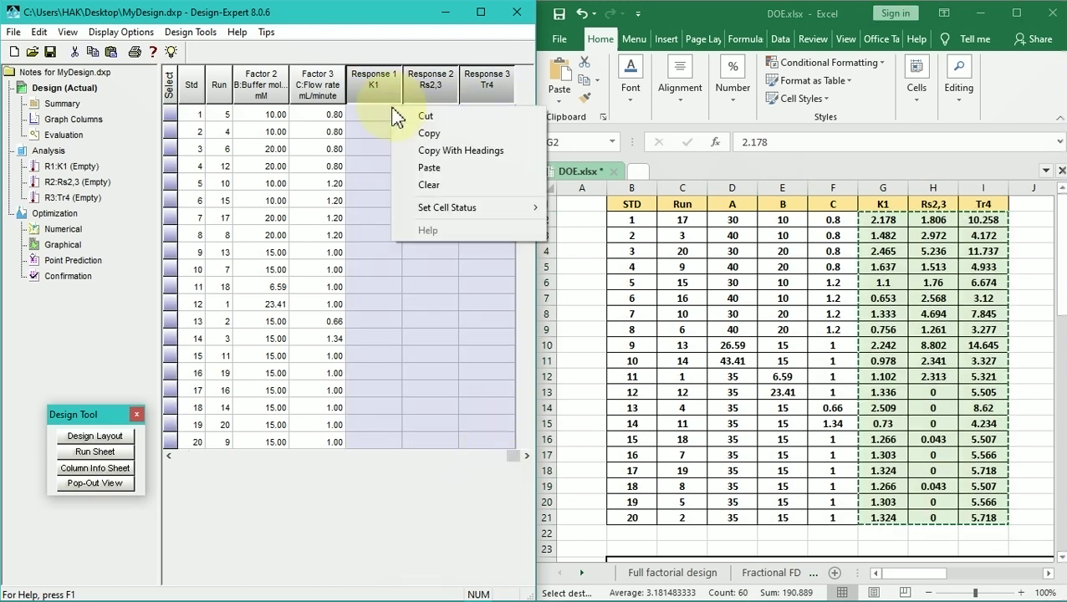
left_click(422, 167)
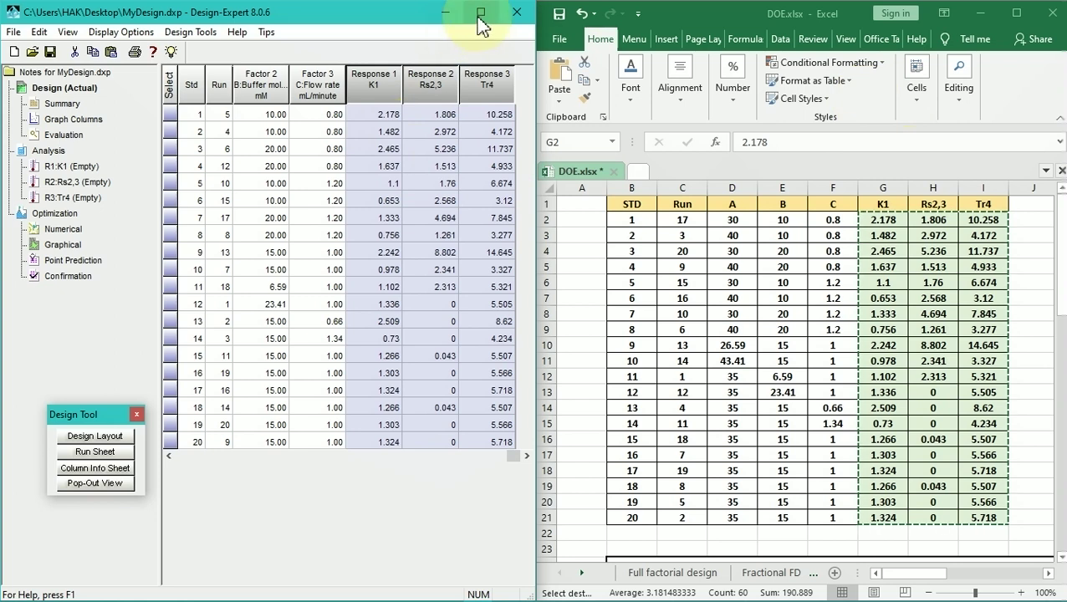
Check the limits, goals and importance of the three responses in the workbook's criteria table
left_click(1037, 577)
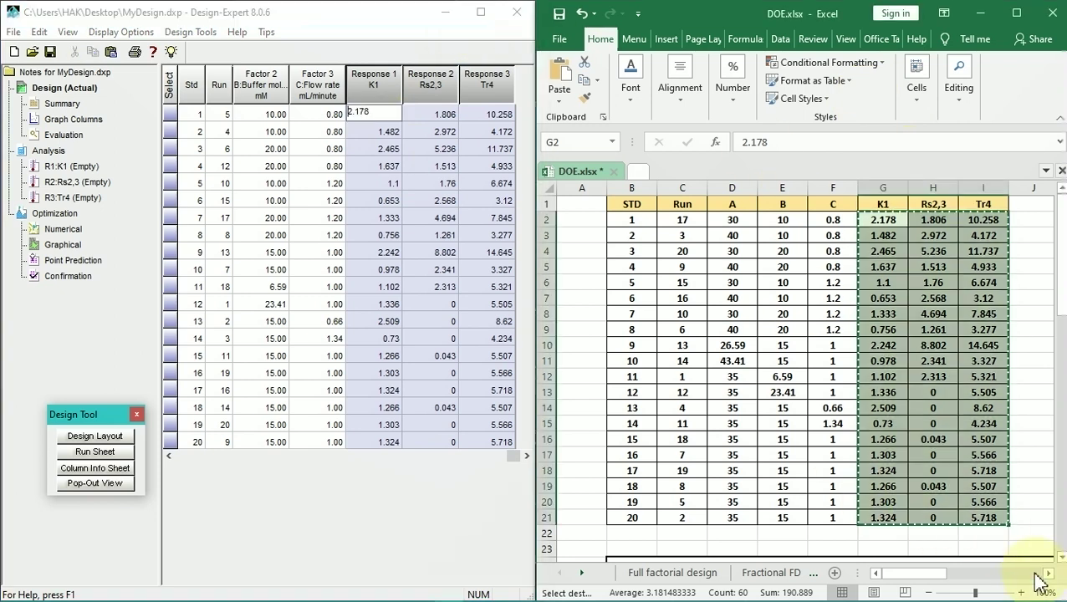
left_click(1034, 573)
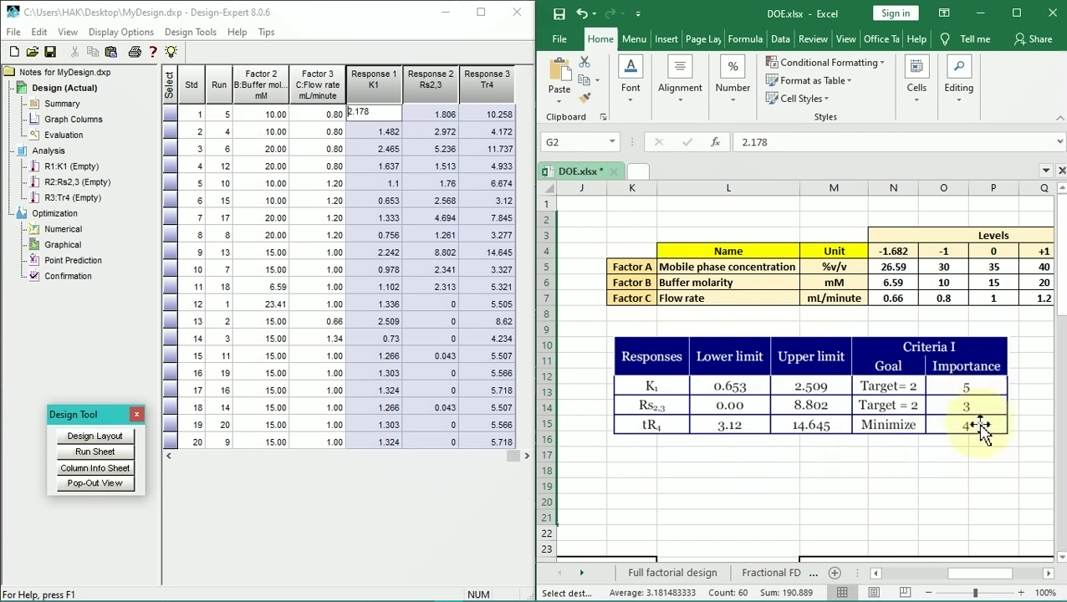
Maximize the Design-Expert window and open the fit summary of response K1 with no transformation
left_click(480, 12)
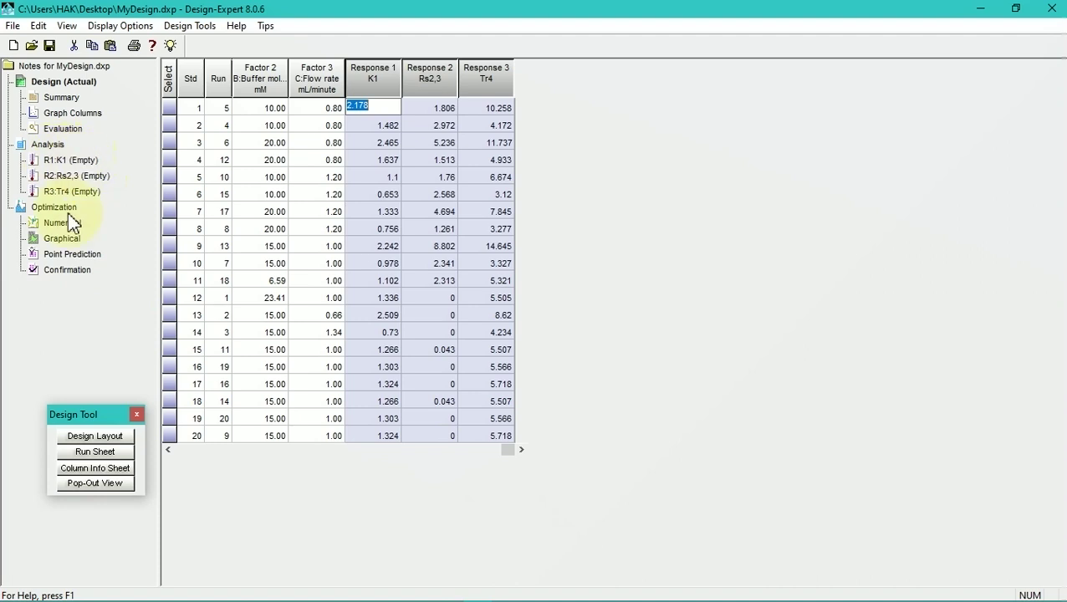
left_click(79, 157)
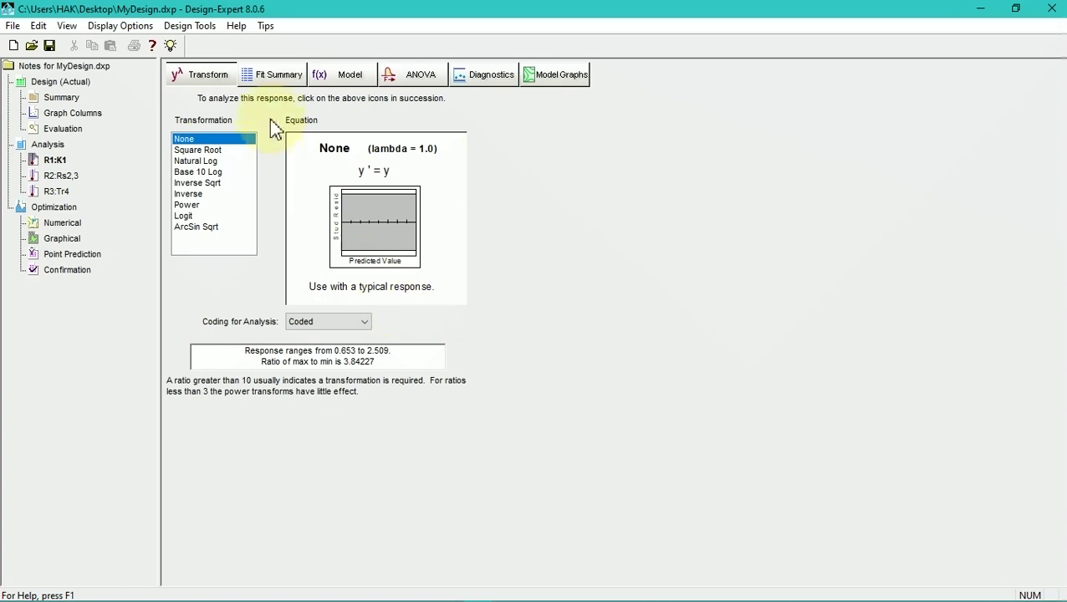
left_click(274, 80)
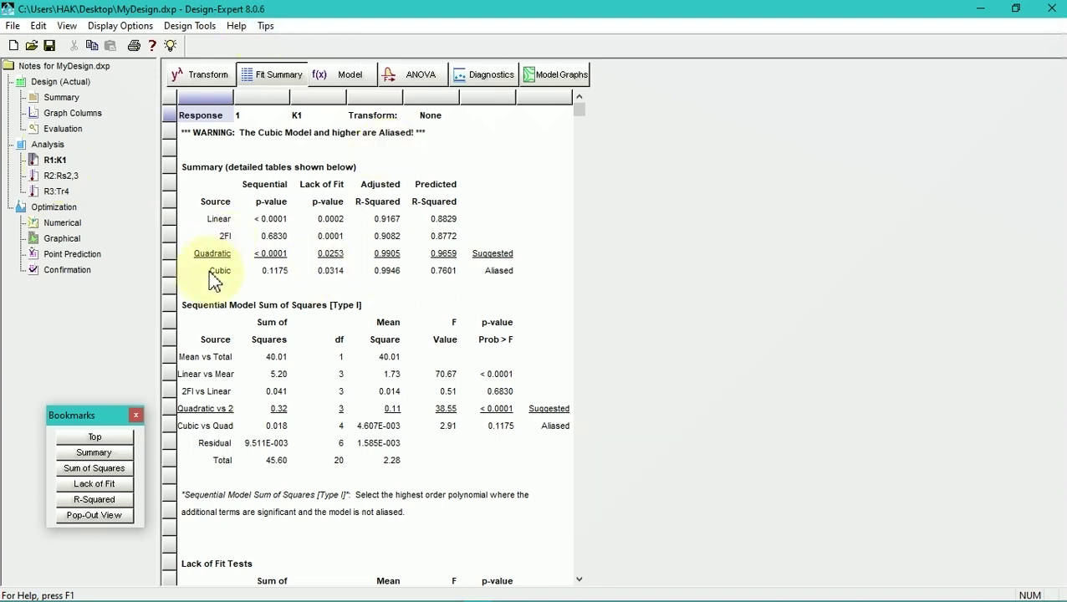
Fit the untransformed K1 response with a quadratic model using backward selection at alpha out 0.05, and calculate its ANOVA
left_click(351, 75)
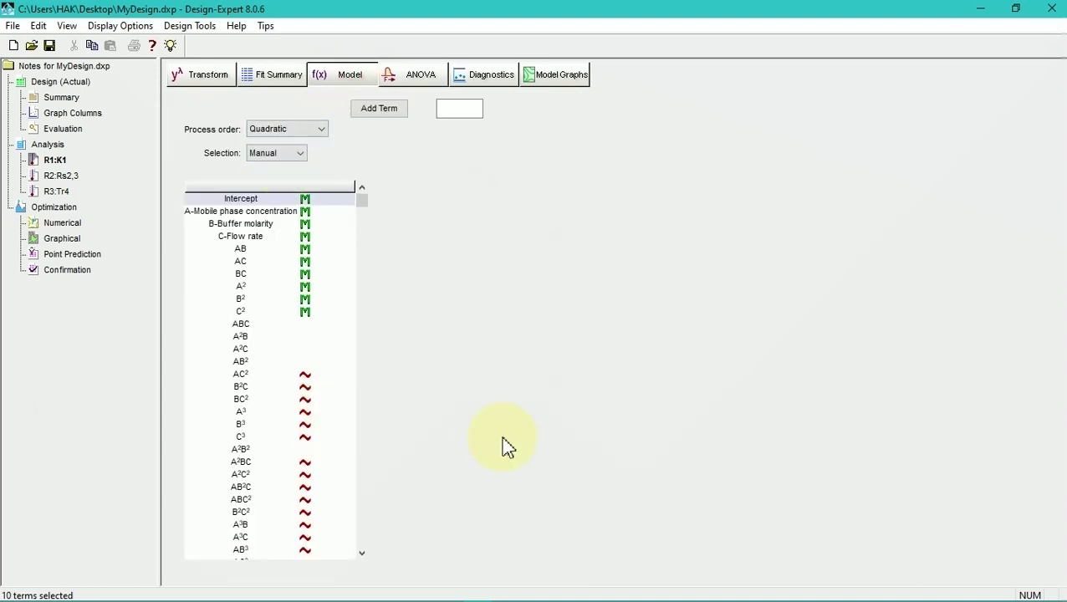
left_click(302, 153)
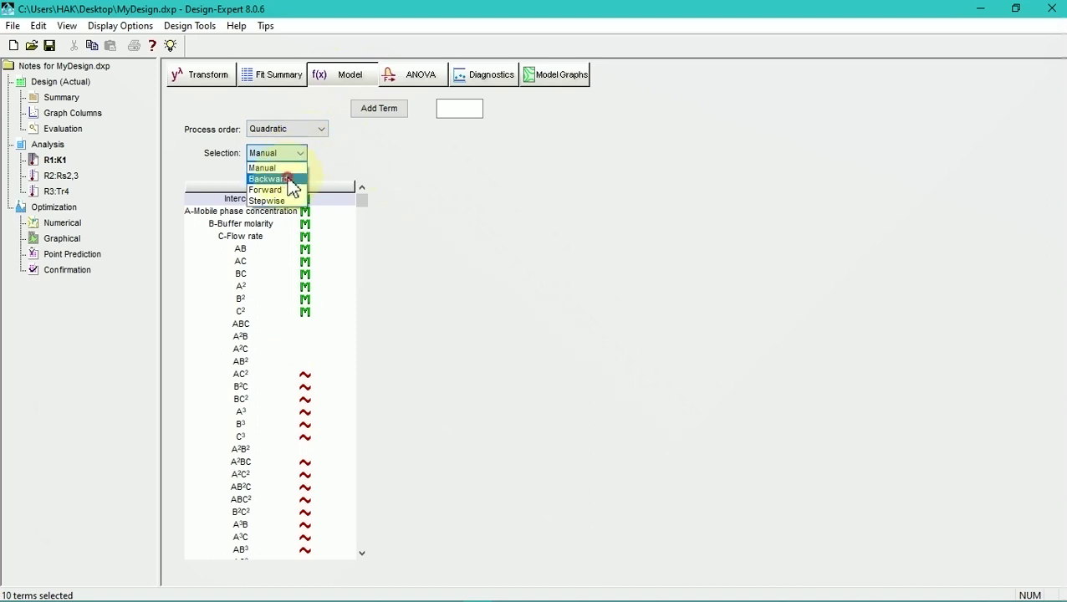
left_click(294, 179)
left_click_drag(429, 152, 409, 152)
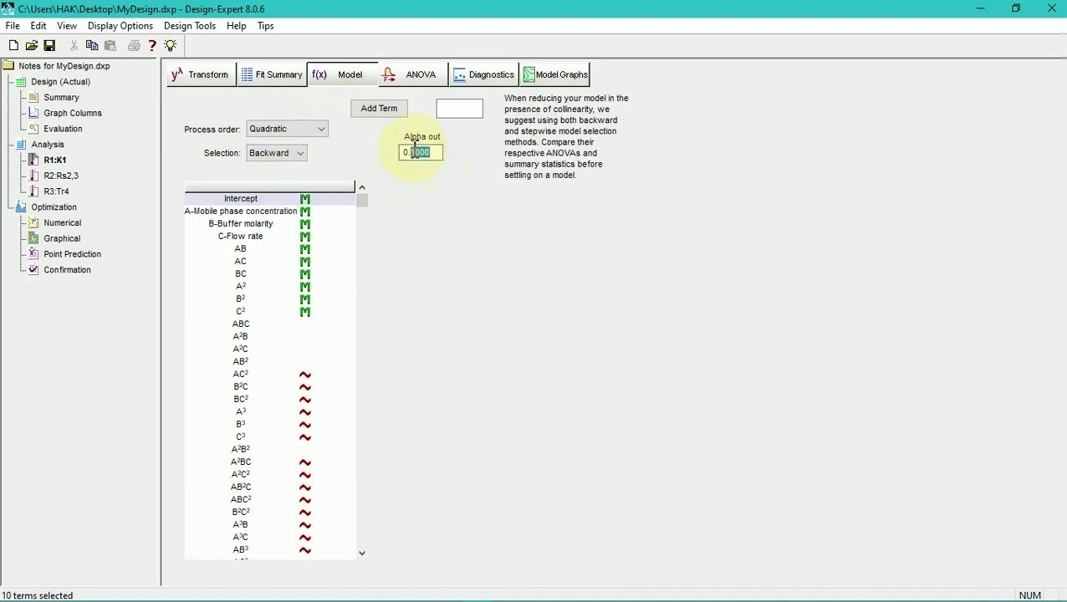
type("0")
left_click(398, 78)
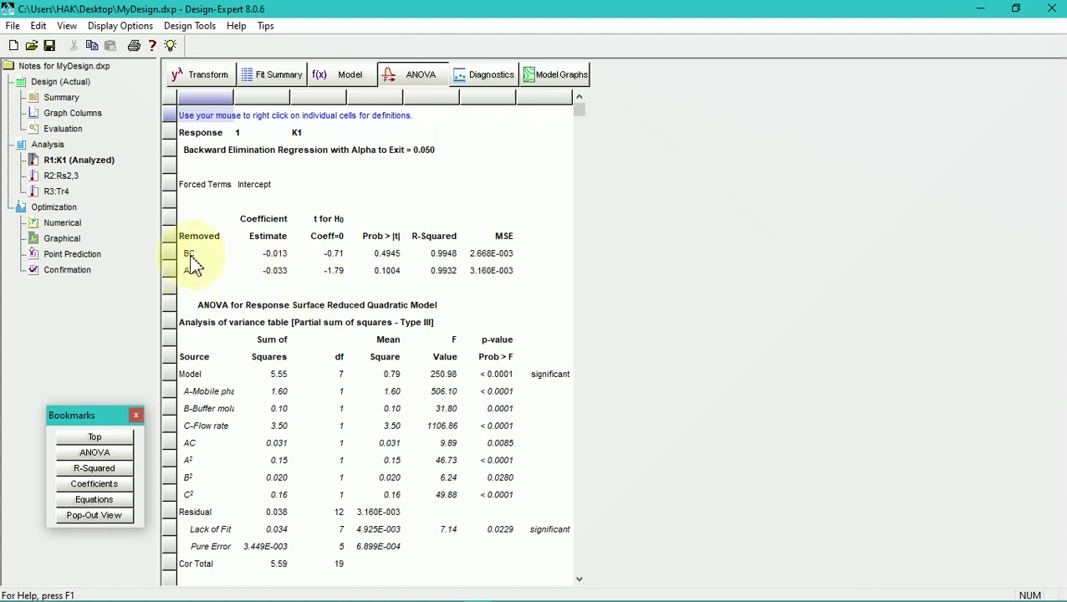
Review the untransformed K1 ANOVA report through to the final equations, plus its normal plot of residuals and Box-Cox plot
scroll(334, 263, "down", 2)
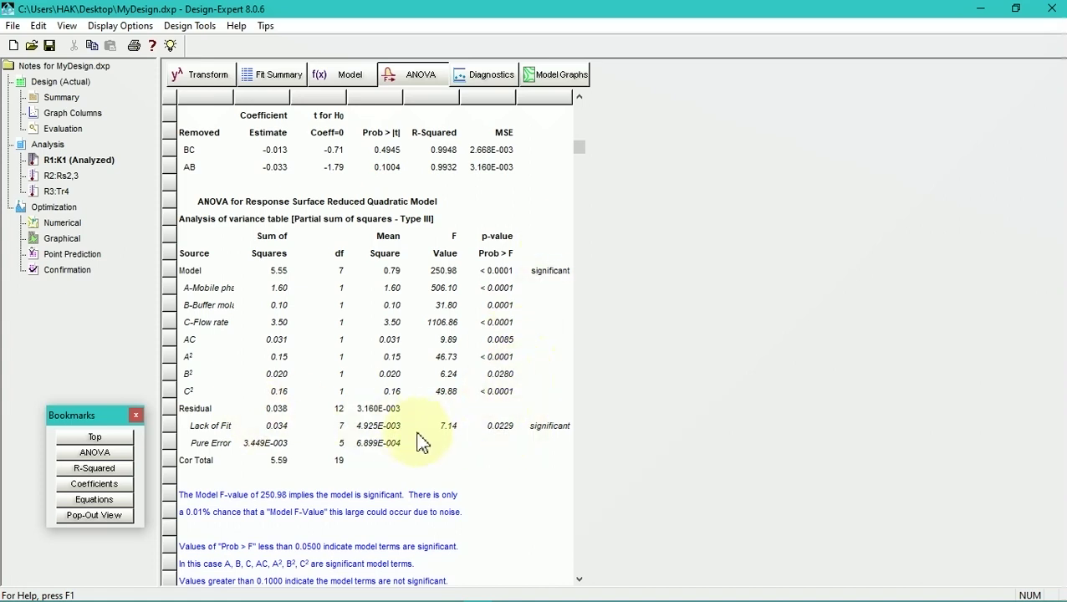
scroll(420, 442, "down", 8)
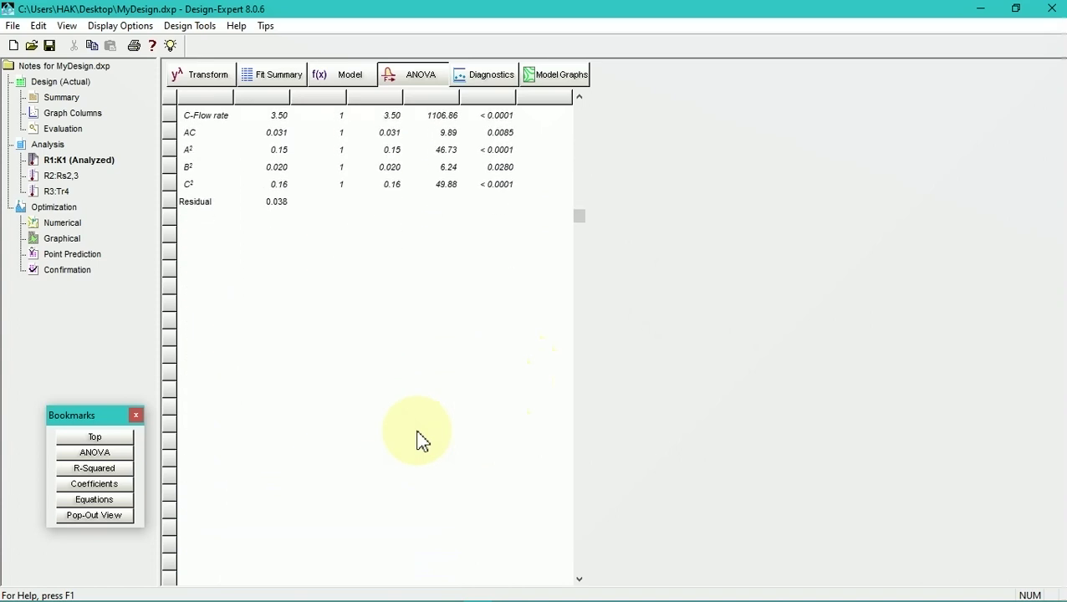
scroll(421, 441, "down", 3)
scroll(420, 441, "up", 7)
scroll(420, 441, "up", 2)
scroll(421, 441, "down", 9)
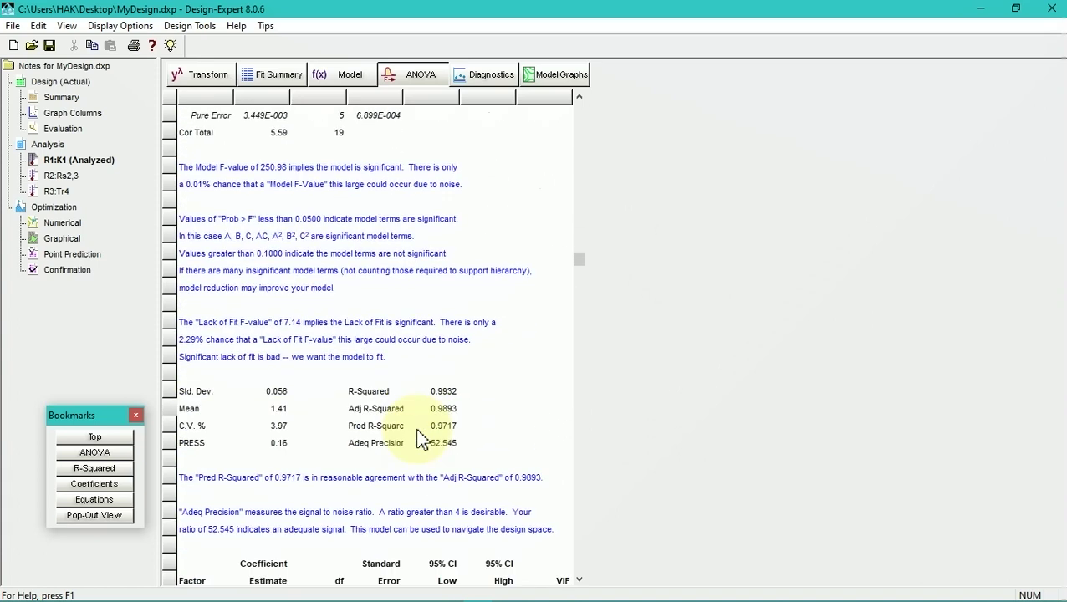
scroll(421, 441, "down", 8)
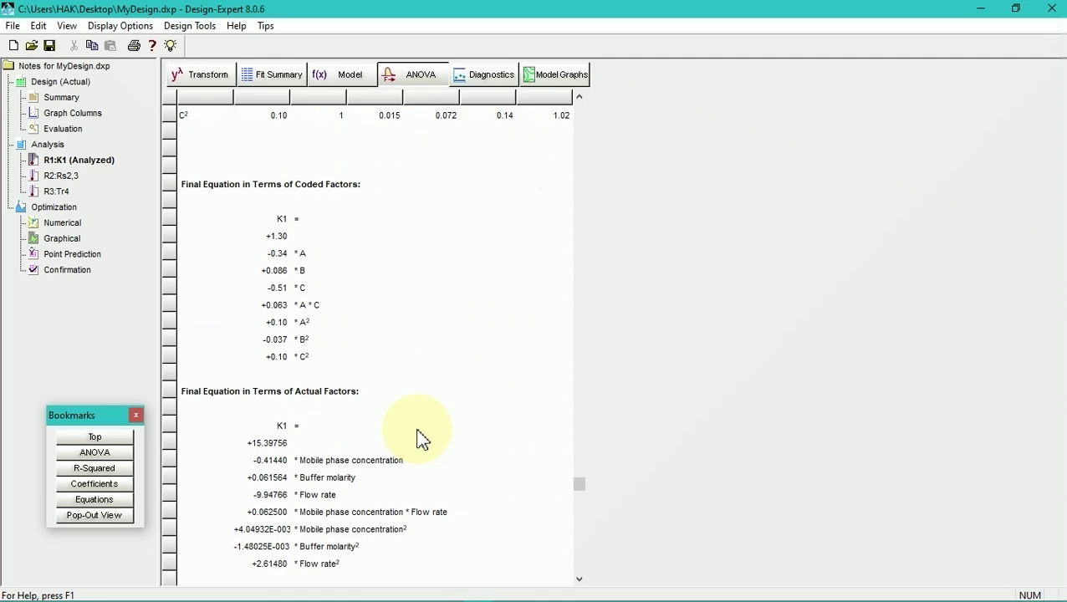
left_click(478, 79)
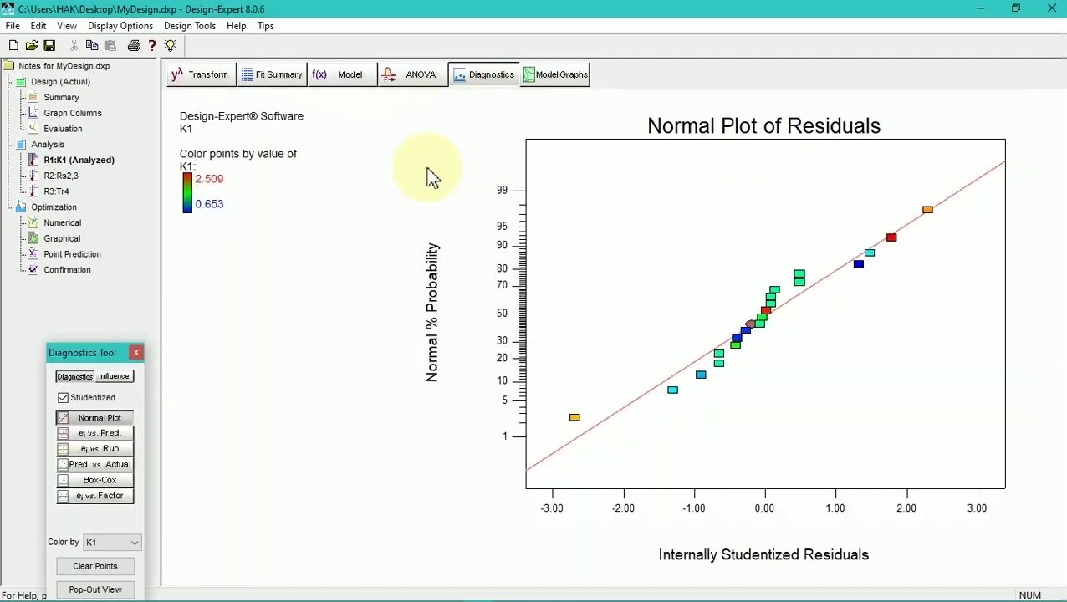
left_click(120, 482)
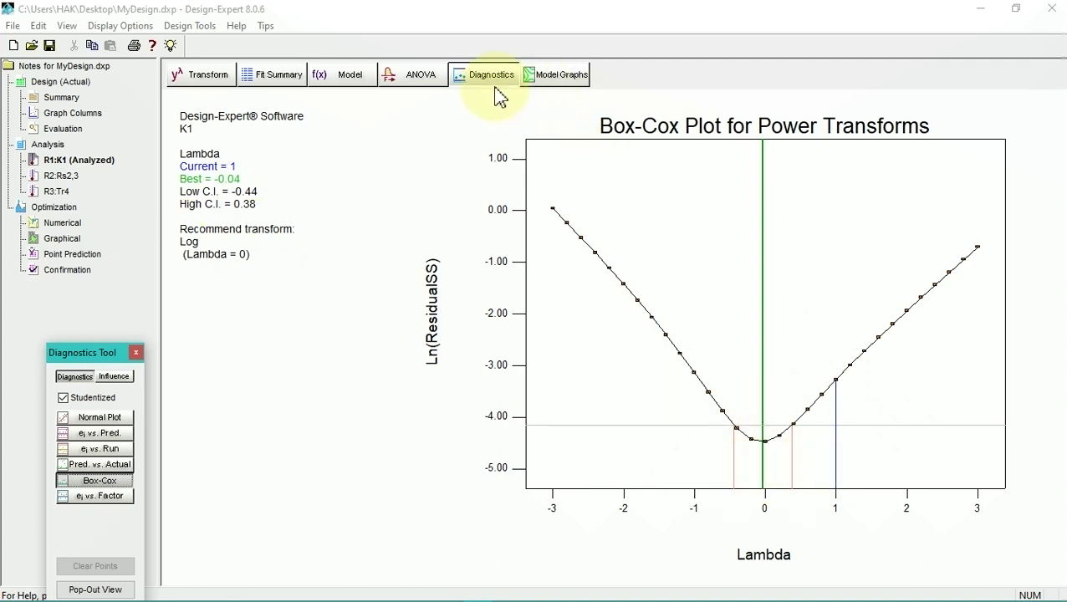
Apply the Base 10 Log transformation to K1 and open the fit summary of the transformed response
left_click(198, 81)
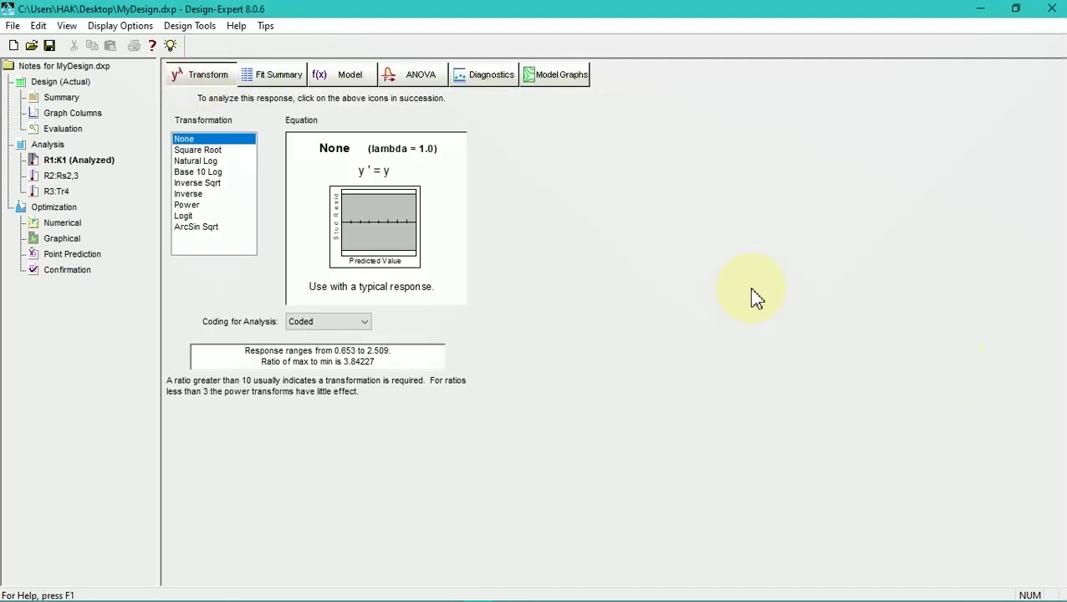
left_click(192, 162)
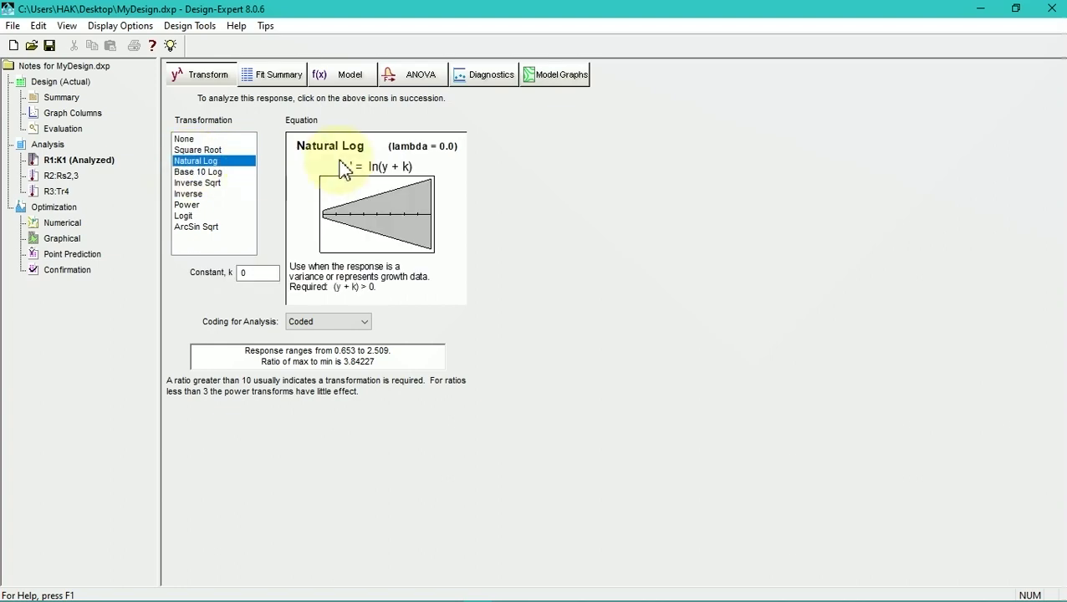
left_click(201, 172)
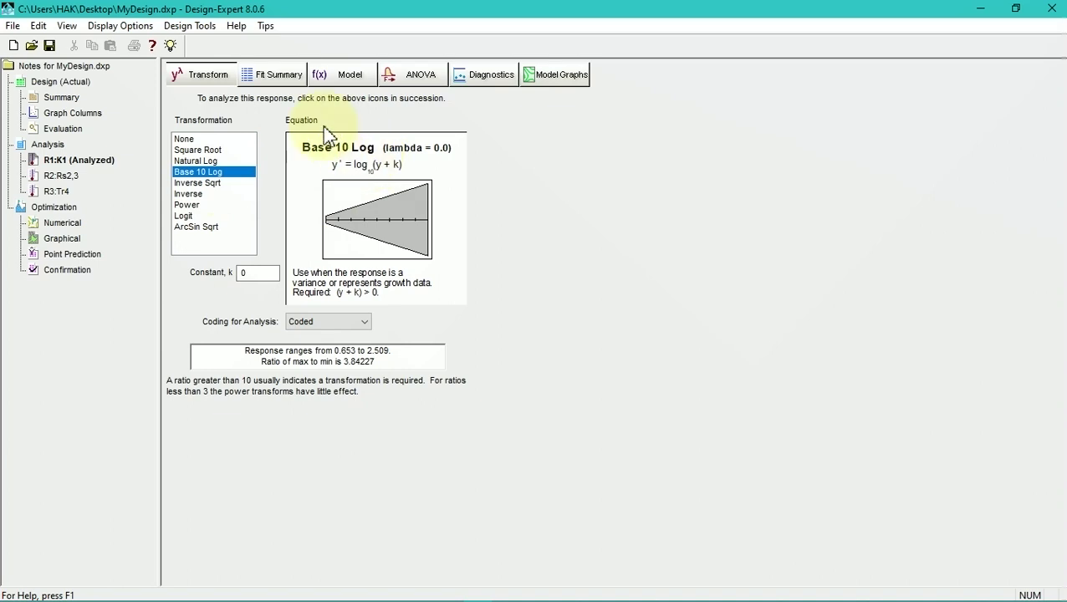
left_click(323, 75)
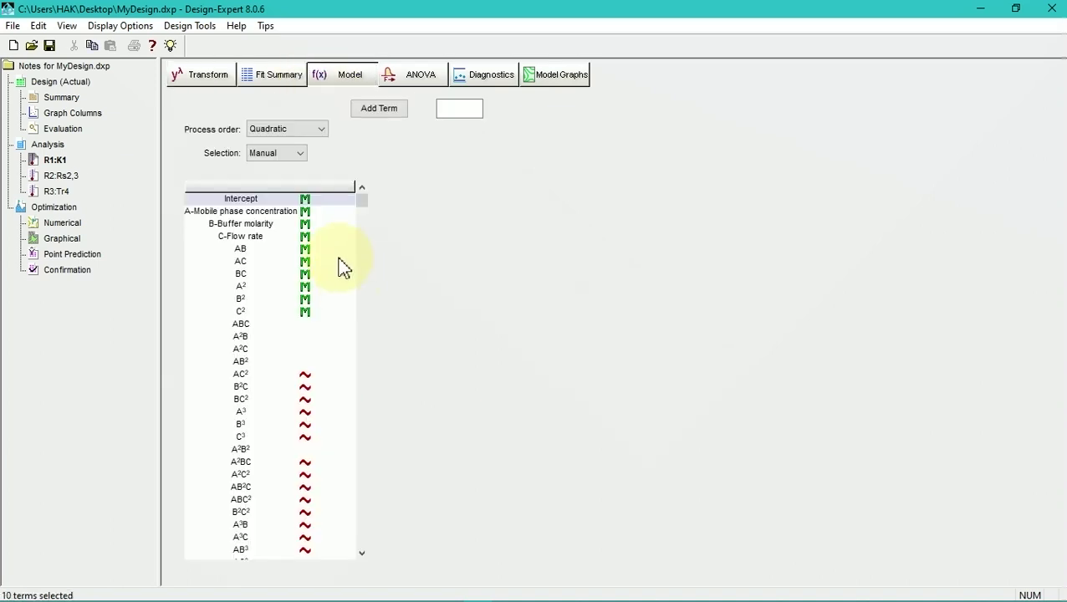
left_click(289, 77)
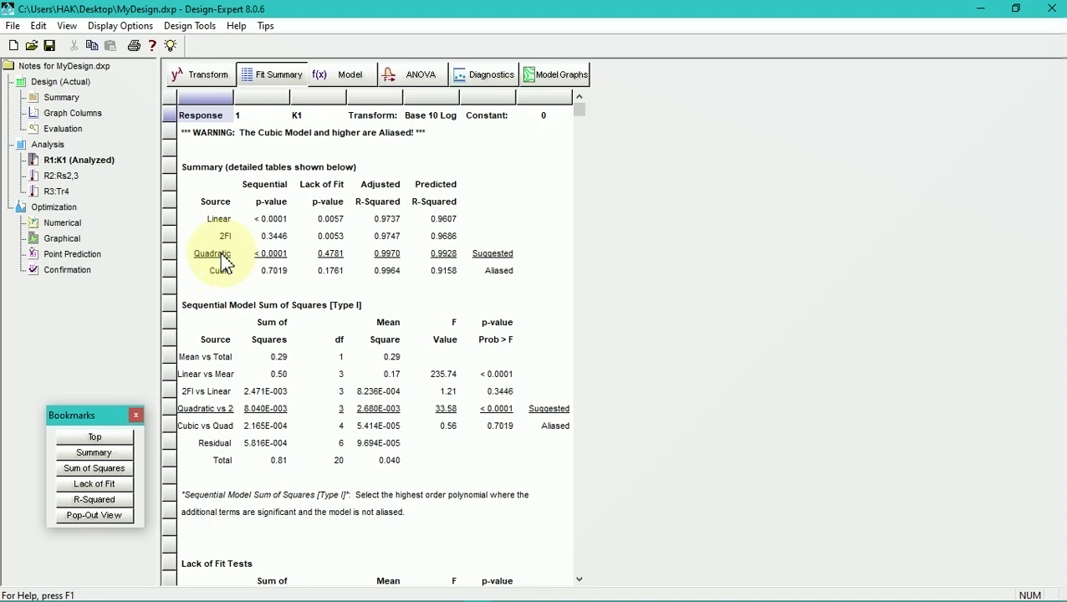
Reduce the log-transformed K1 quadratic model by backward selection with alpha out 0.05, and calculate its ANOVA
left_click(338, 75)
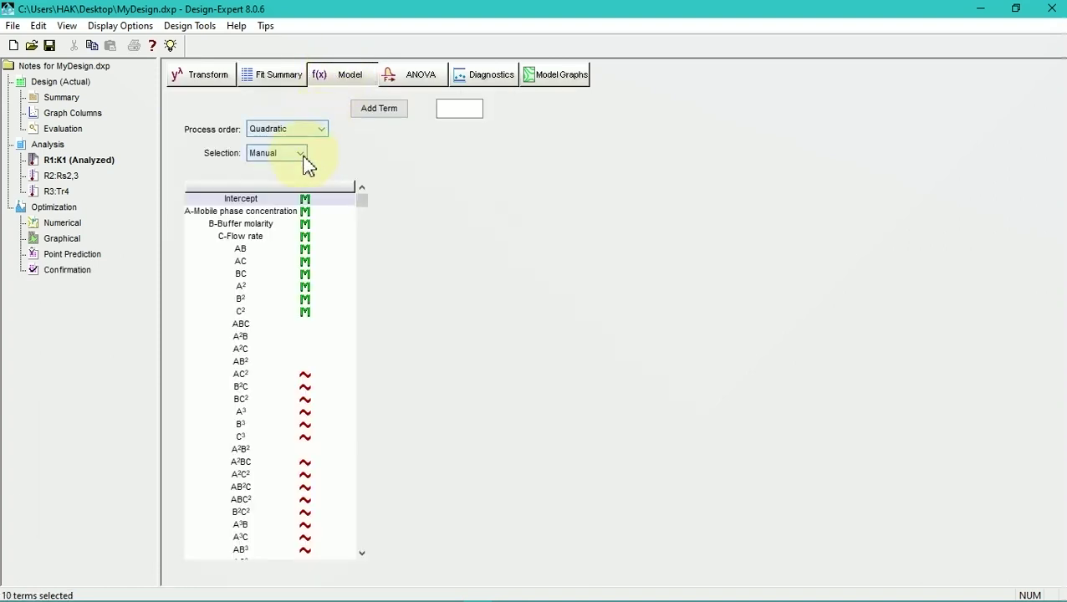
left_click(301, 155)
left_click(289, 178)
left_click_drag(431, 153, 420, 153)
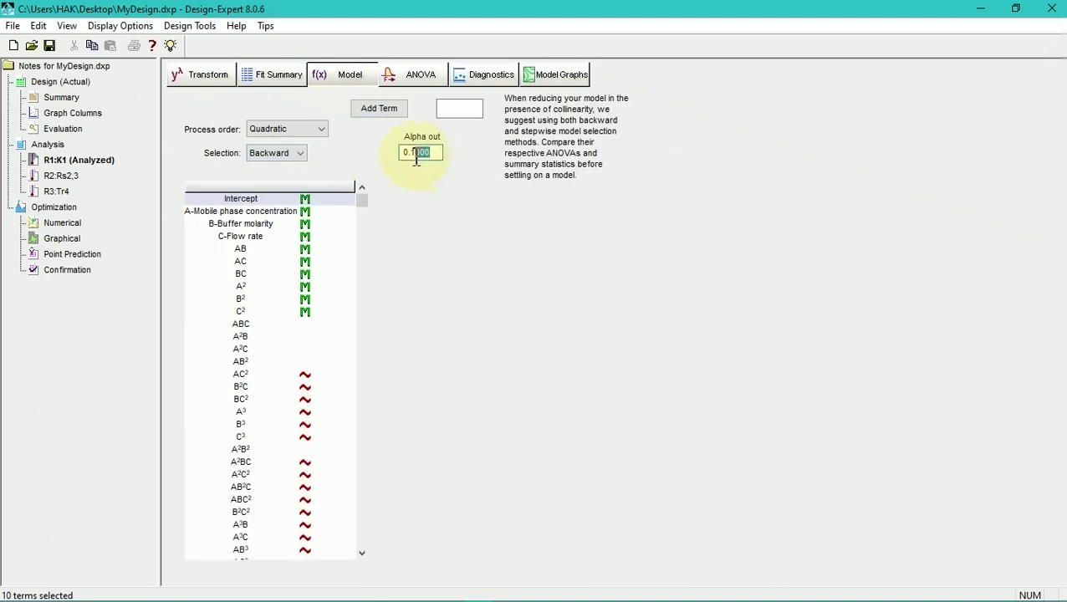
key("BackSpace")
key("BackSpace")
key("BackSpace")
type(".0")
left_click(422, 77)
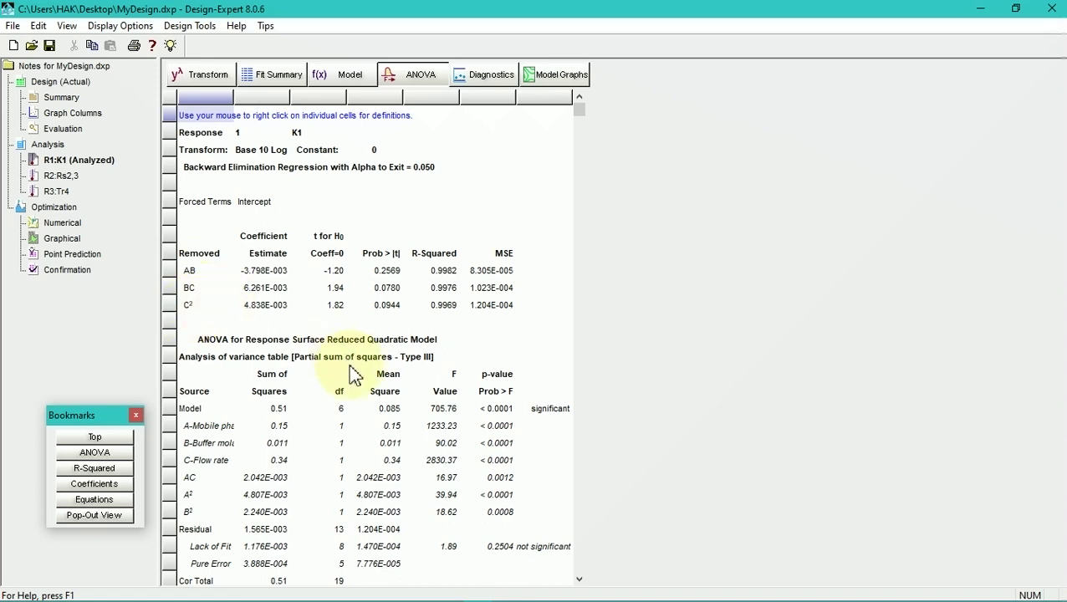
Examine the significant terms, lack of fit, R-squared statistics and final equations in the ANOVA of log-transformed K1
scroll(351, 374, "down", 4)
scroll(219, 216, "down", 1)
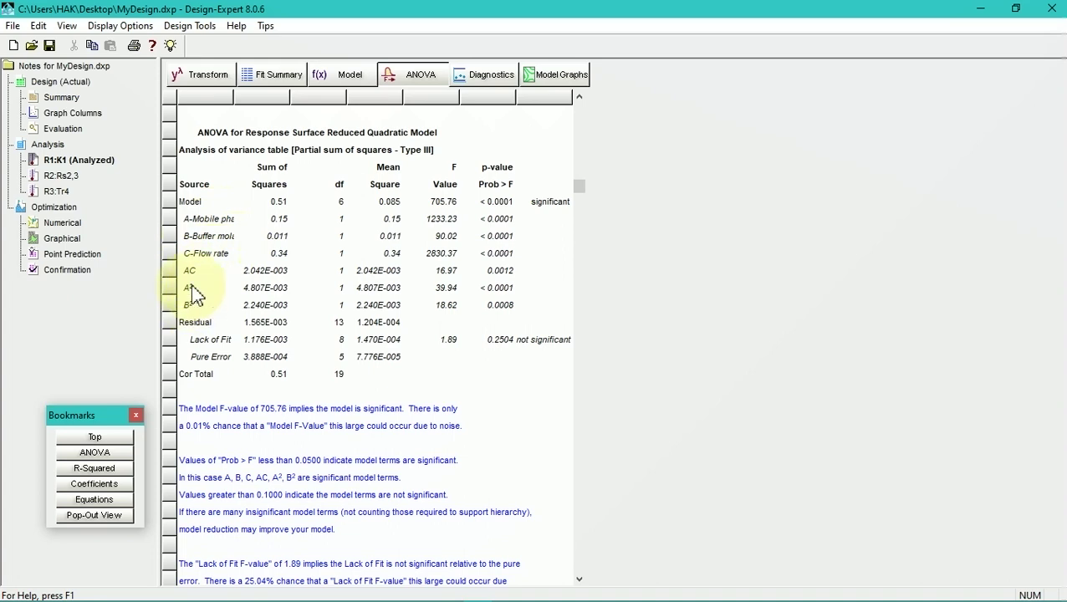
left_click(98, 470)
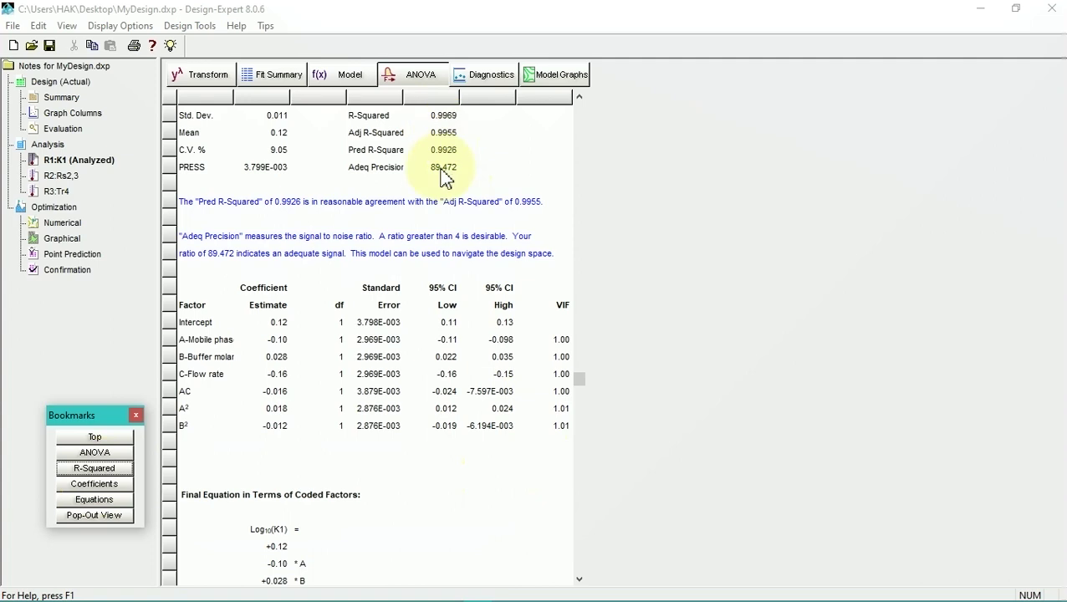
left_click(102, 500)
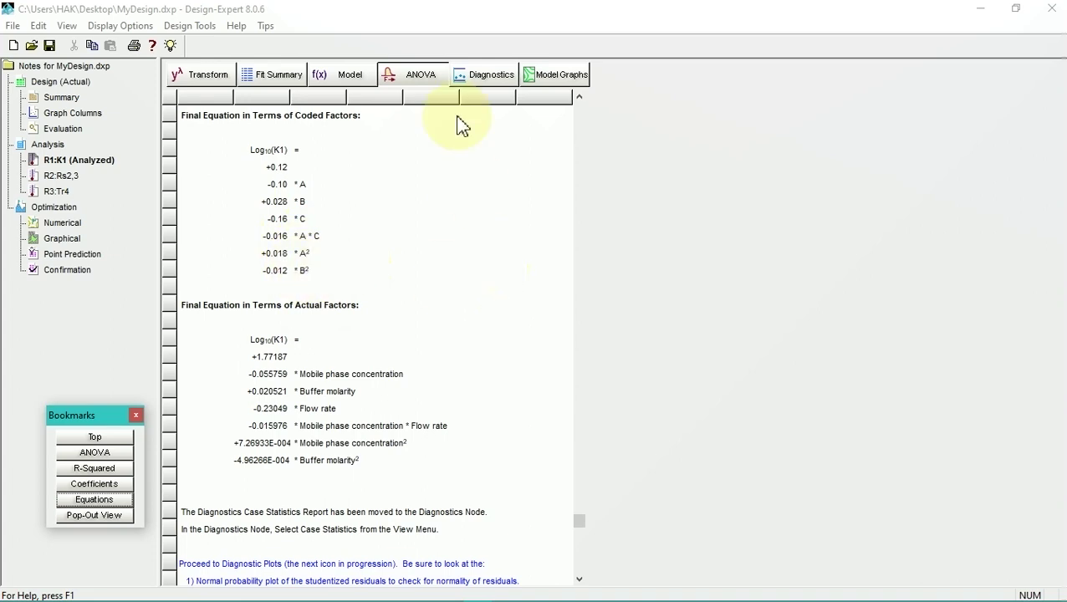
Inspect the diagnostic plots of log-transformed K1: normal, residuals versus predicted, run and factor, predicted versus actual, and Box-Cox
left_click(474, 84)
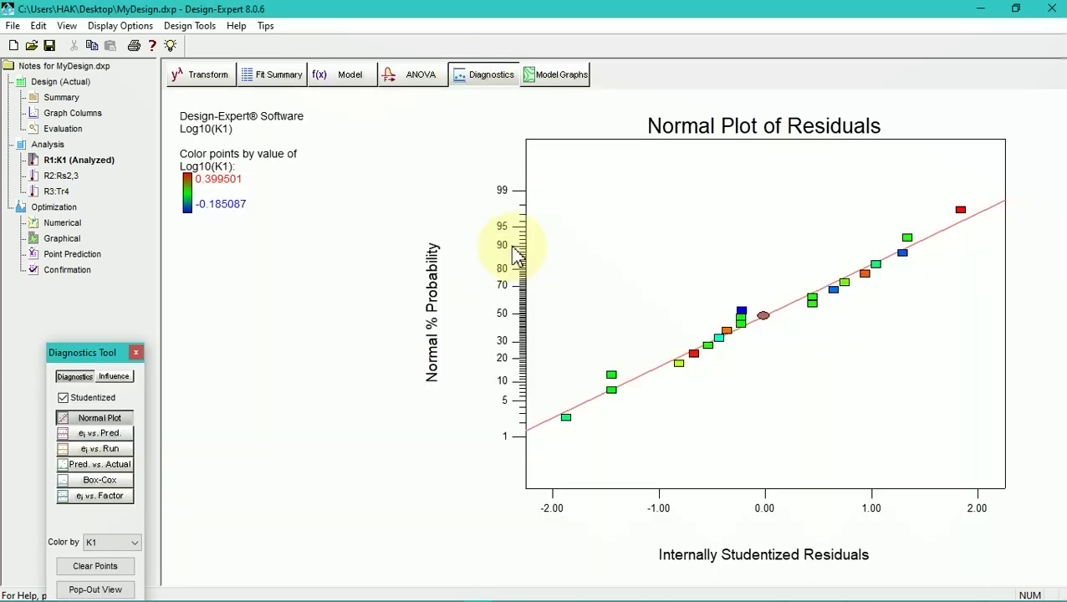
left_click(99, 483)
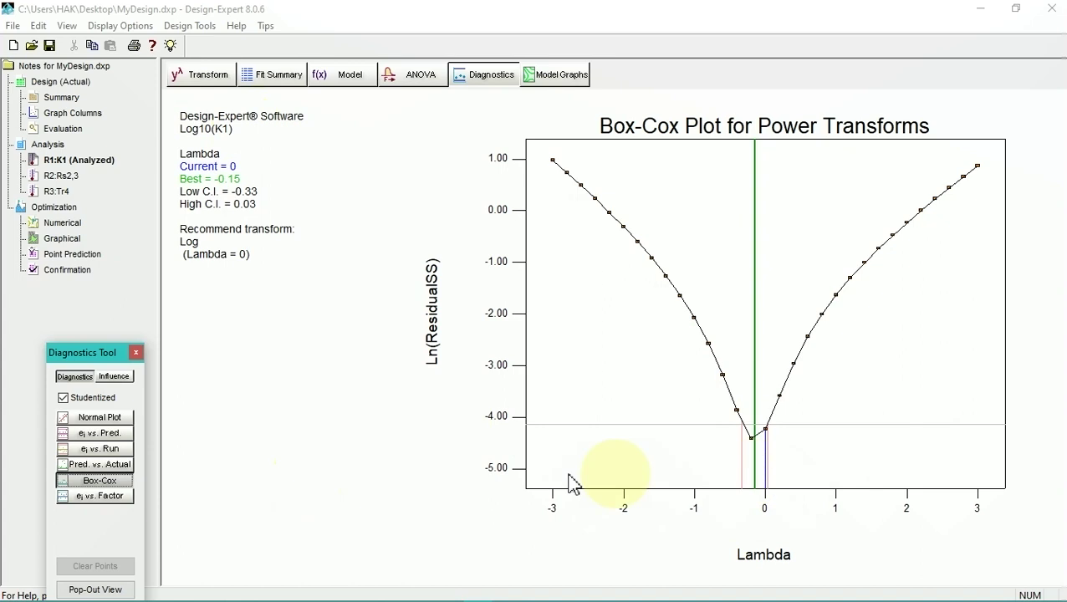
left_click(94, 418)
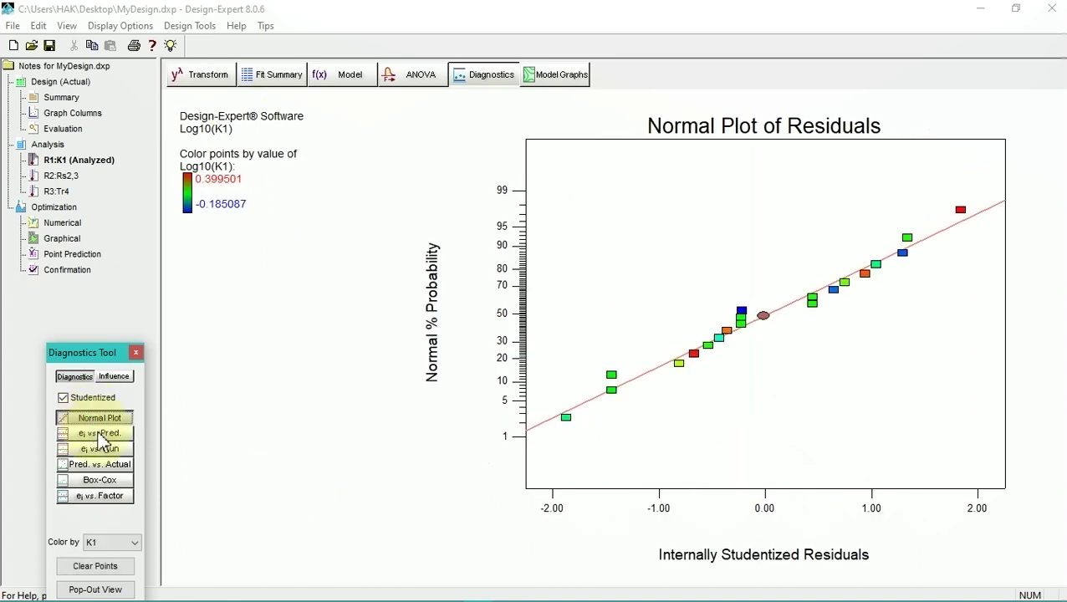
left_click(101, 433)
left_click(102, 448)
left_click(104, 464)
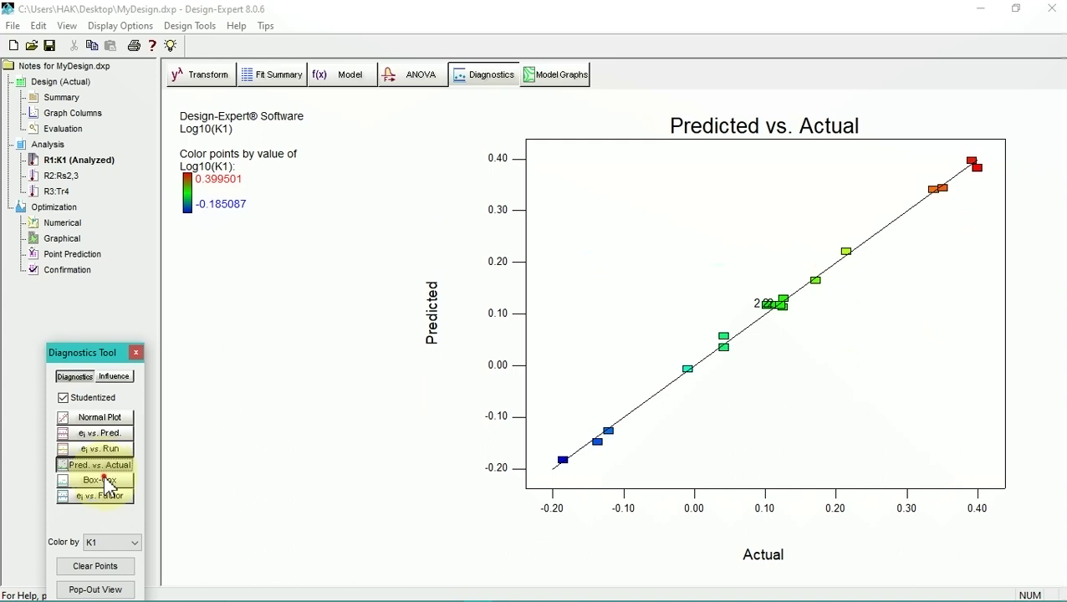
left_click(102, 481)
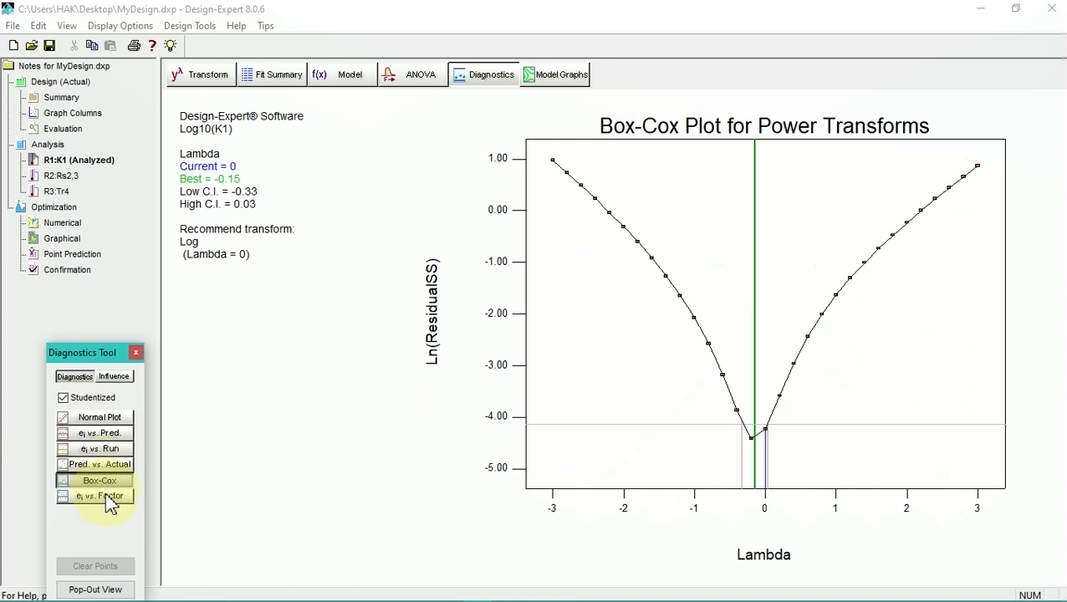
left_click(110, 498)
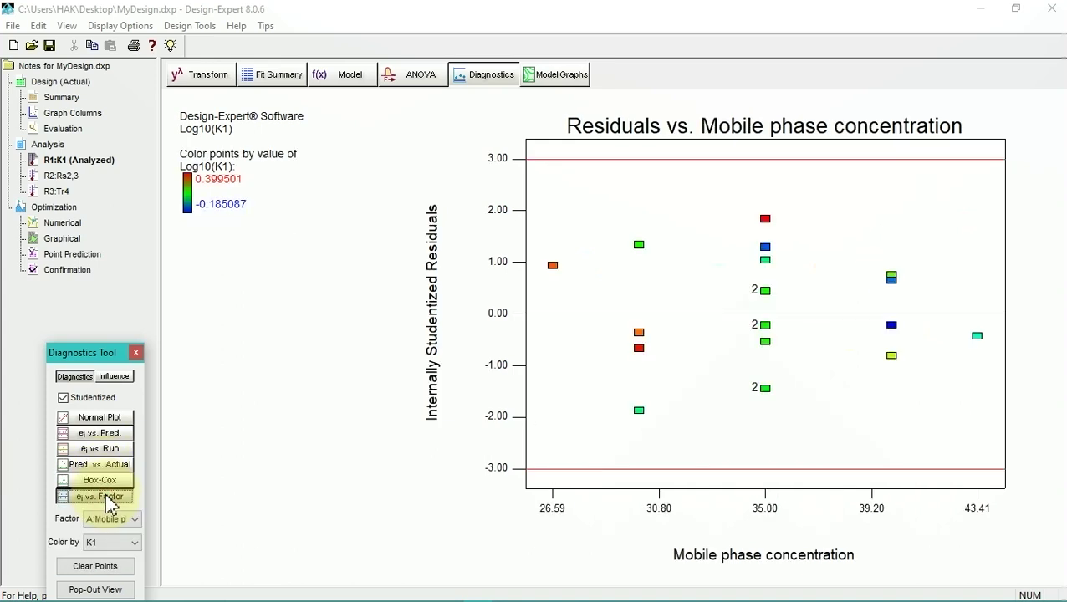
View the K1 contour graph and 3D surface over mobile phase concentration and flow rate, with the surface seen from the flow-rate side
left_click(558, 75)
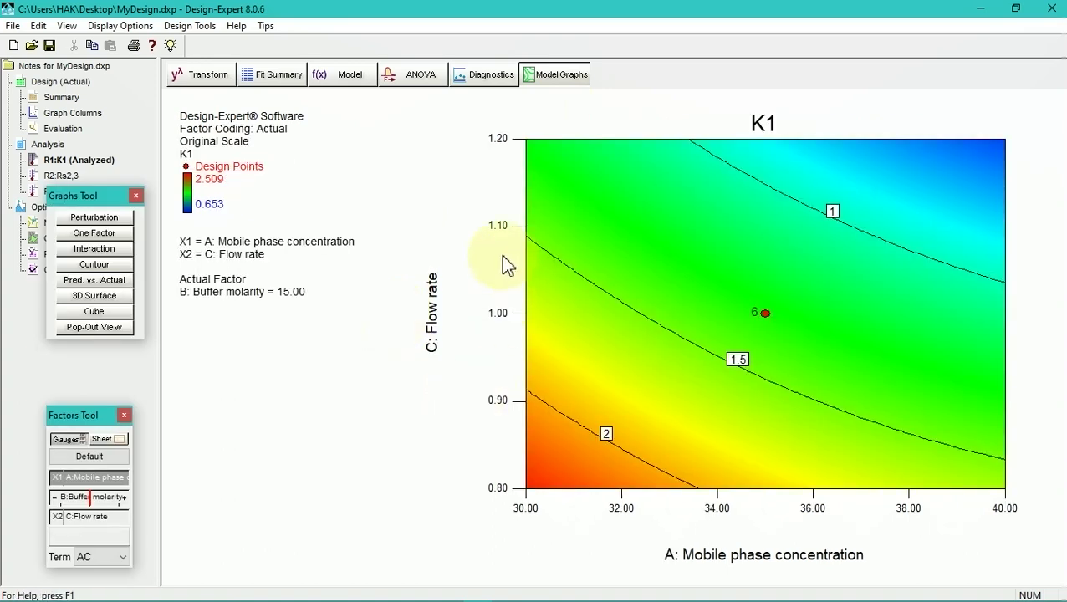
left_click(96, 296)
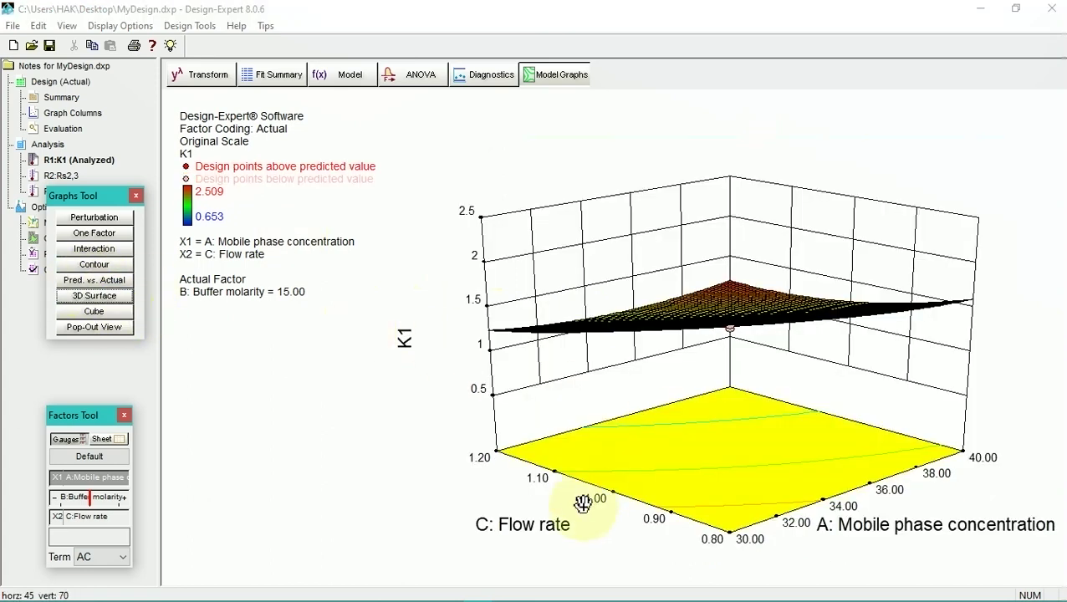
left_click(661, 513)
left_click_drag(661, 513, 841, 494)
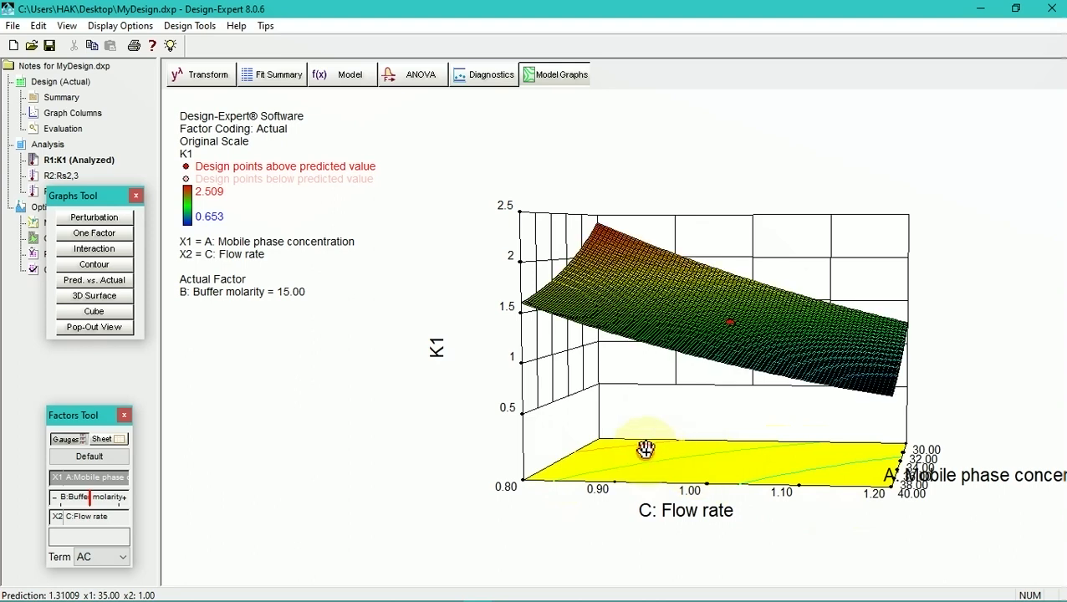
left_click_drag(648, 450, 649, 454)
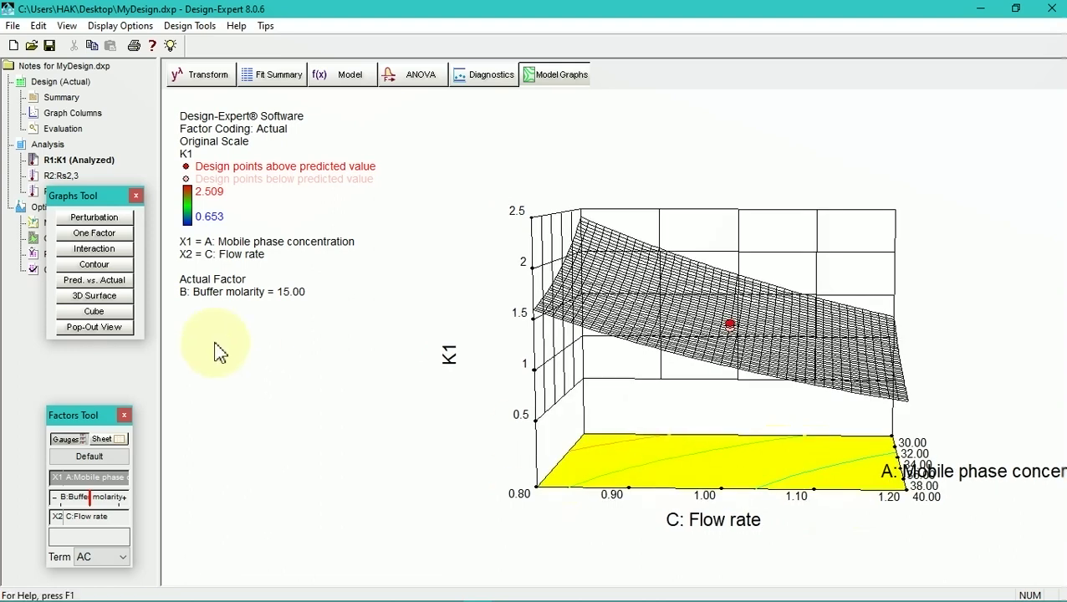
Start the analysis of response Rs2,3 and review its fit summary
left_click_drag(81, 195, 57, 277)
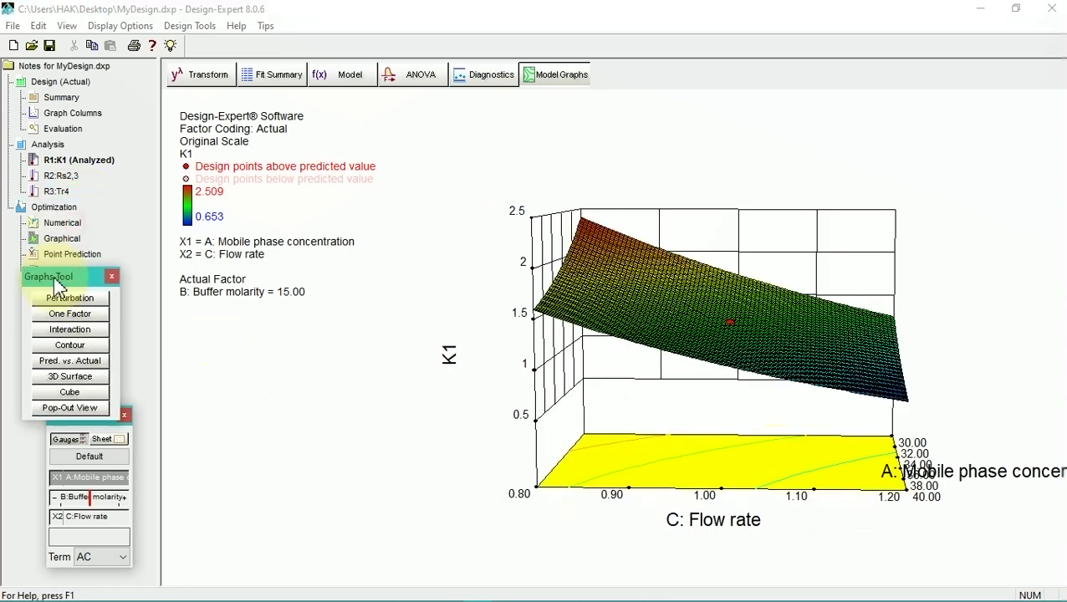
left_click(63, 177)
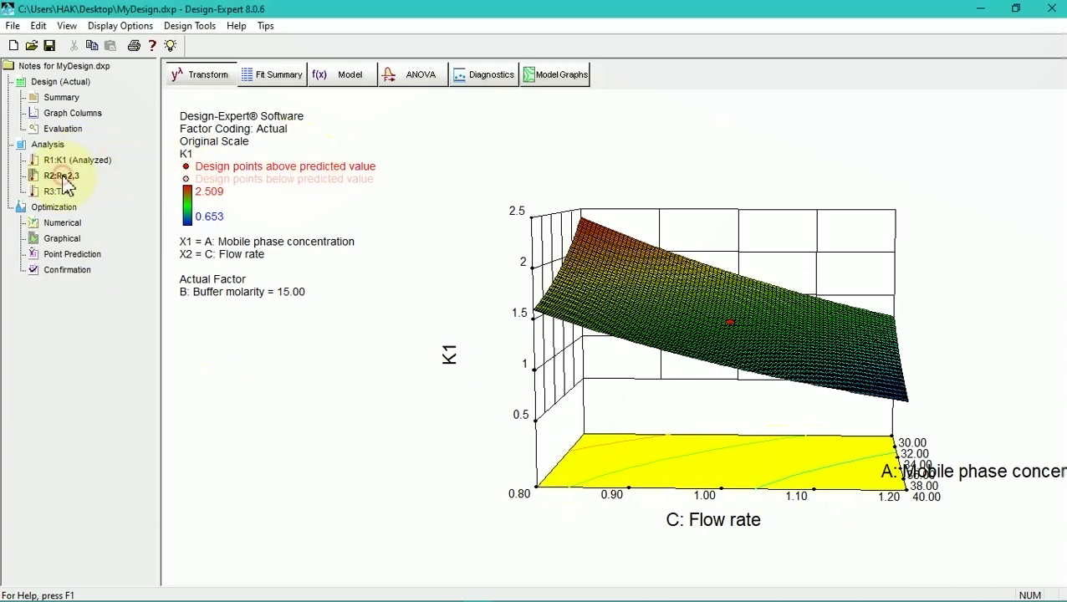
left_click(274, 75)
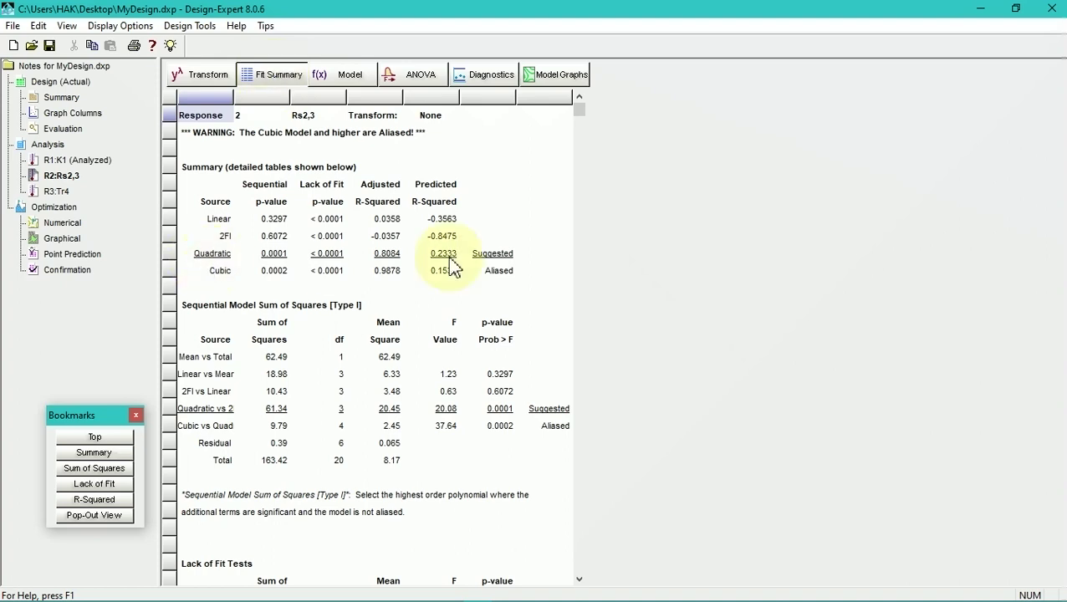
Reduce the untransformed Rs2,3 quadratic model by backward selection with alpha out 0.05, correct its hierarchy, and calculate its ANOVA
left_click(351, 77)
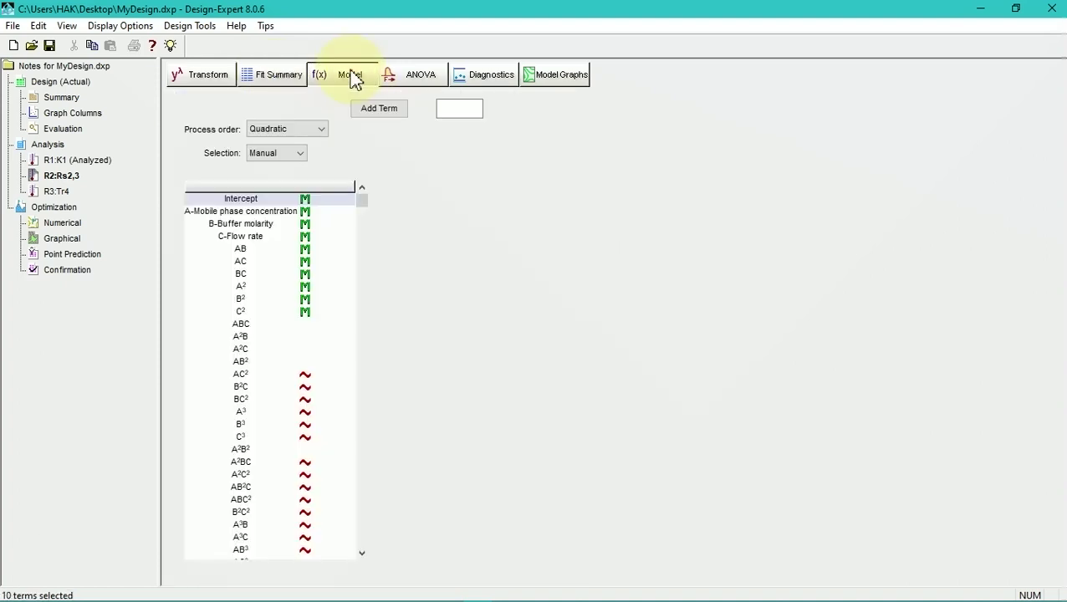
left_click(301, 159)
left_click(288, 177)
left_click_drag(437, 153, 408, 154)
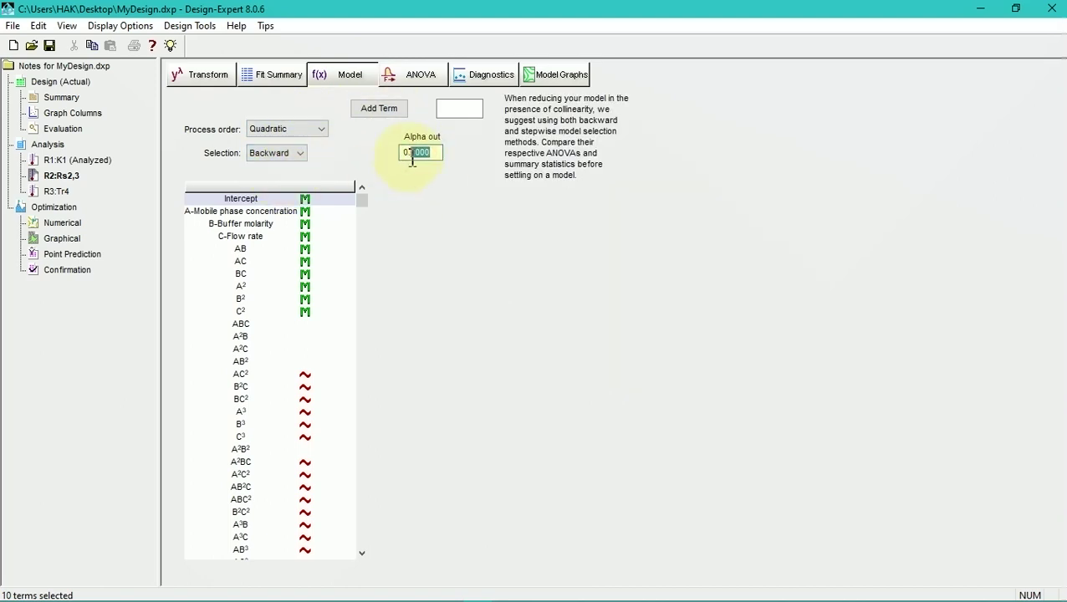
type(".05")
left_click(413, 77)
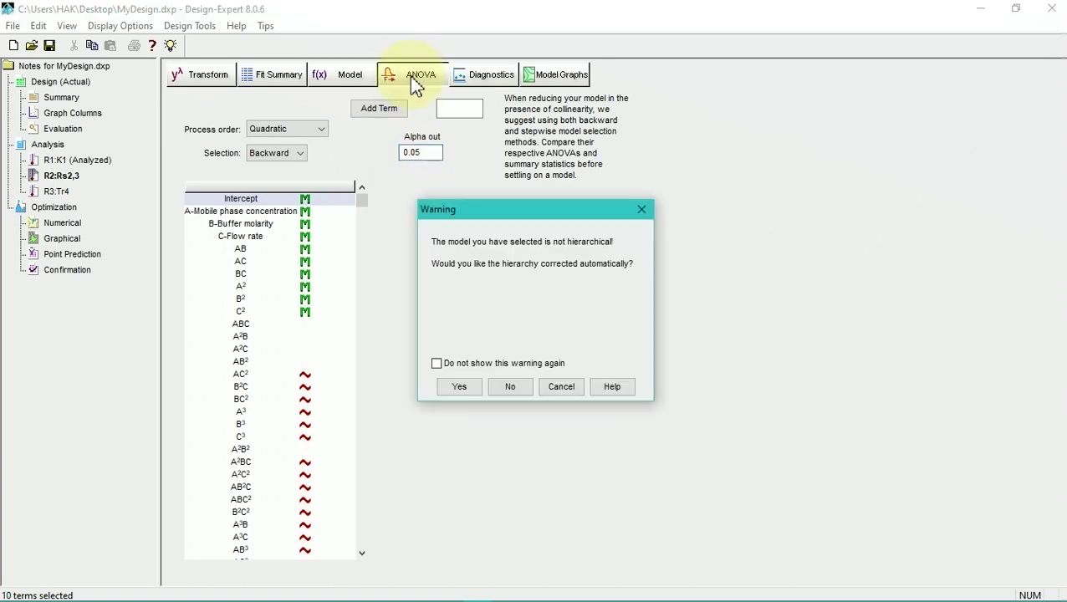
left_click(458, 393)
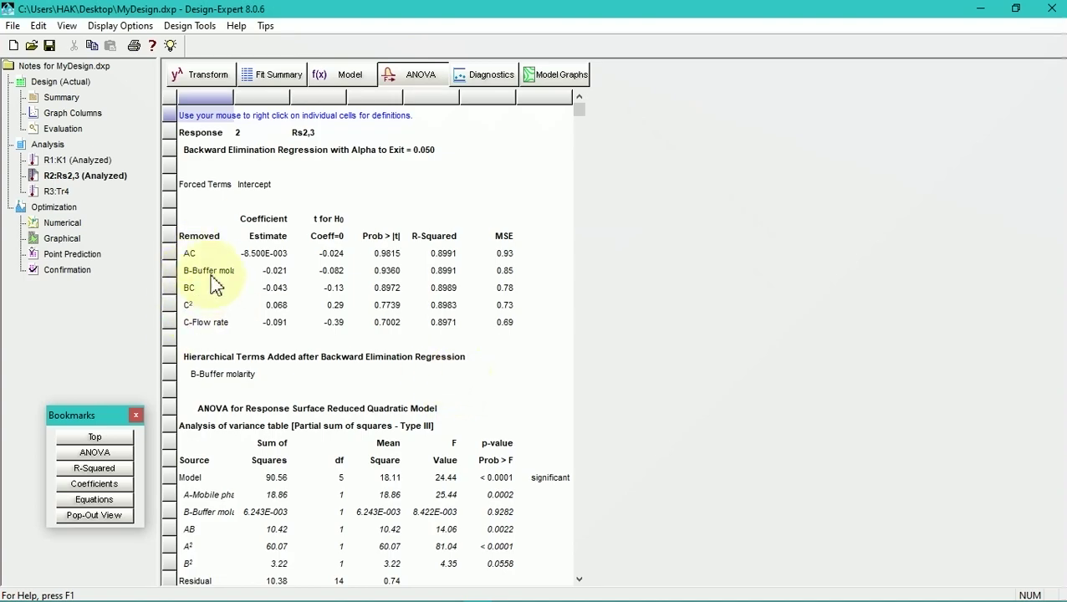
Examine the ANOVA terms, lack of fit and R-squared statistics of untransformed Rs2,3, plus its normal and Box-Cox plots
scroll(213, 286, "down", 4)
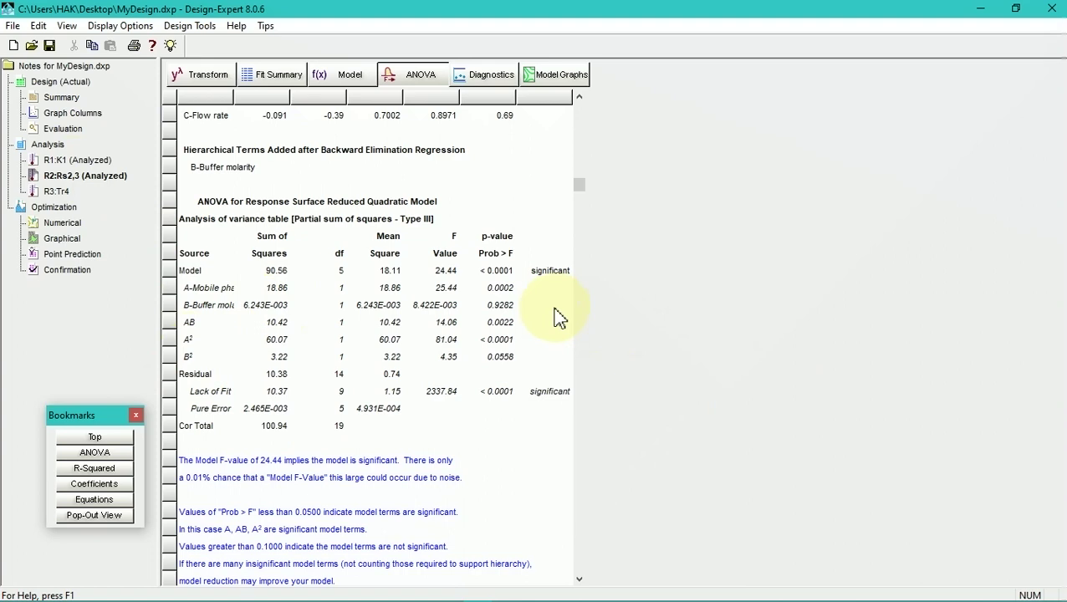
scroll(559, 316, "down", 10)
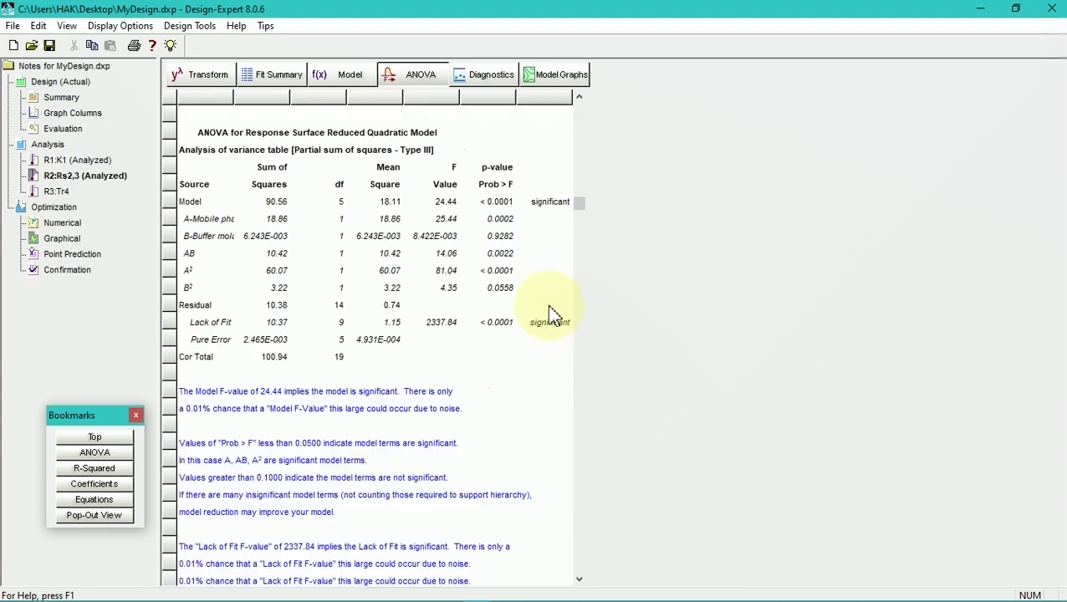
scroll(489, 176, "down", 3)
scroll(492, 209, "up", 6)
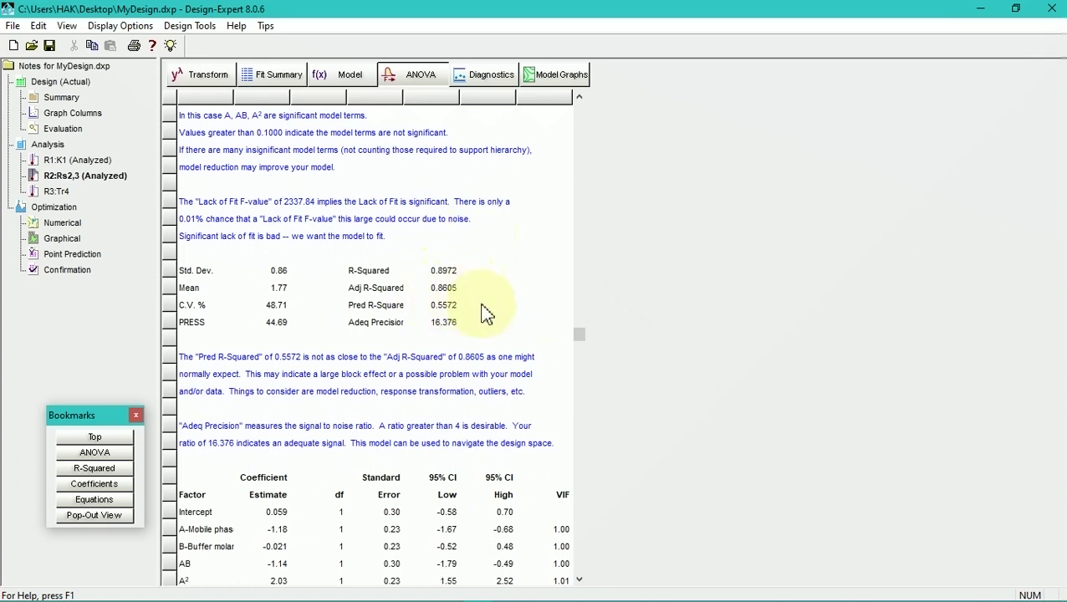
left_click(493, 76)
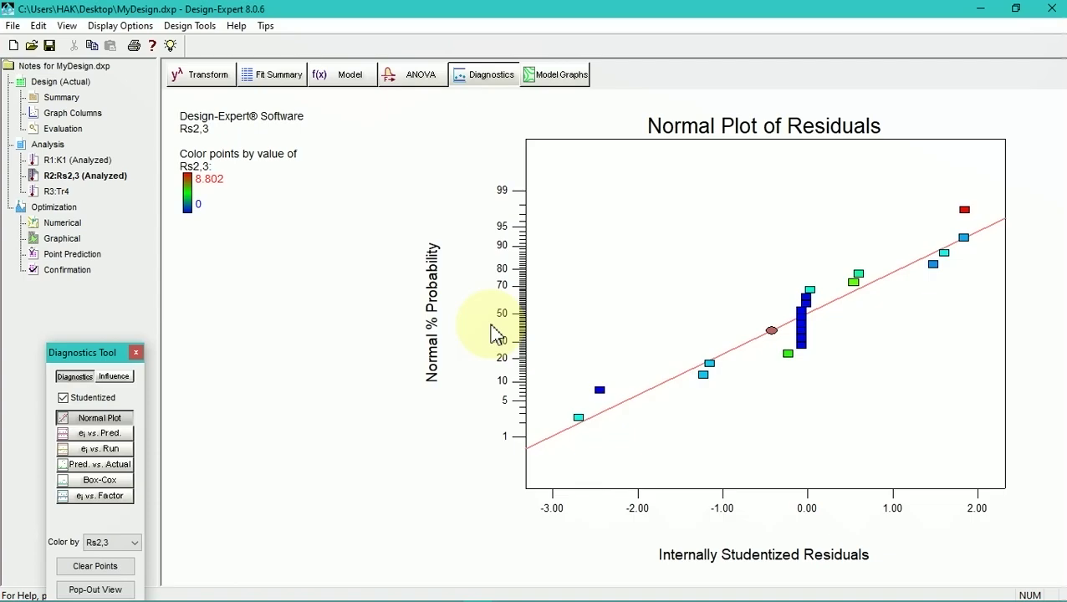
left_click(117, 480)
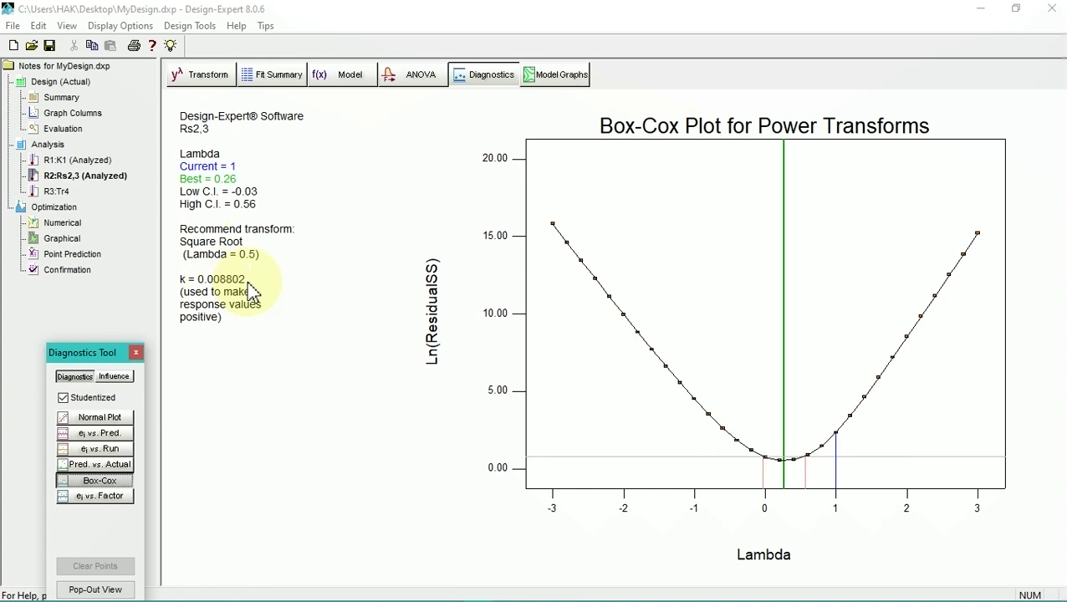
Apply a square root transformation with constant 0.008802 to Rs2,3 and recalculate the ANOVA using backward selection at alpha out 0.05, correcting hierarchy
left_click(212, 77)
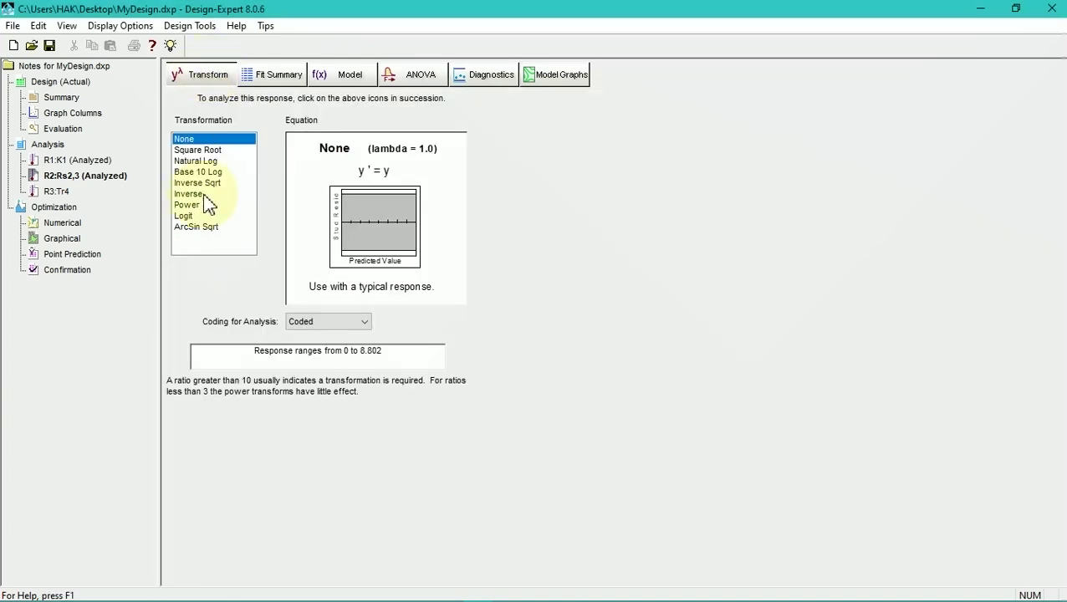
left_click(209, 151)
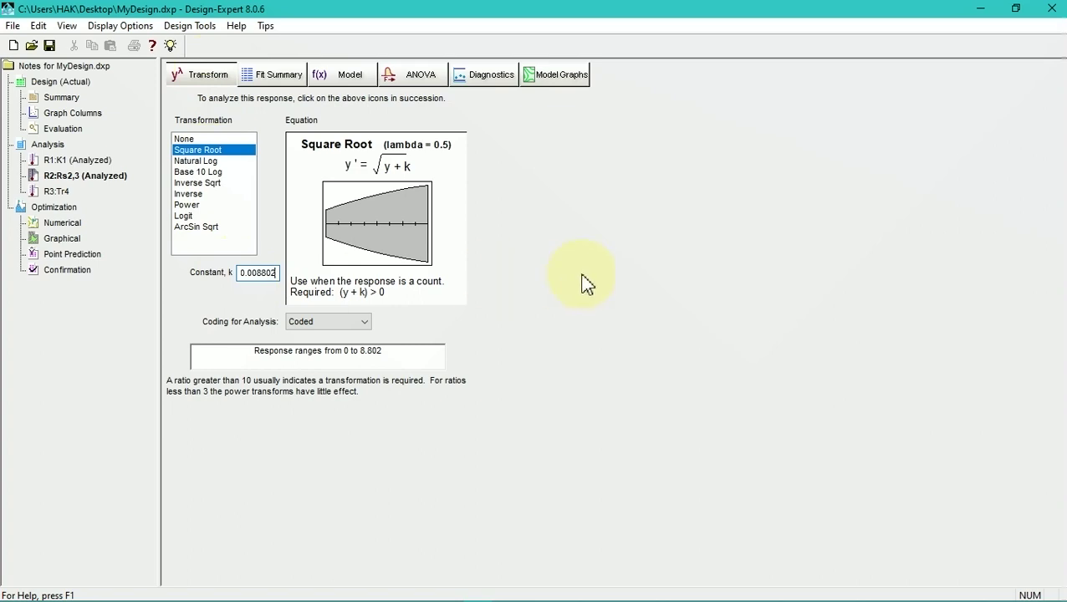
left_click(333, 87)
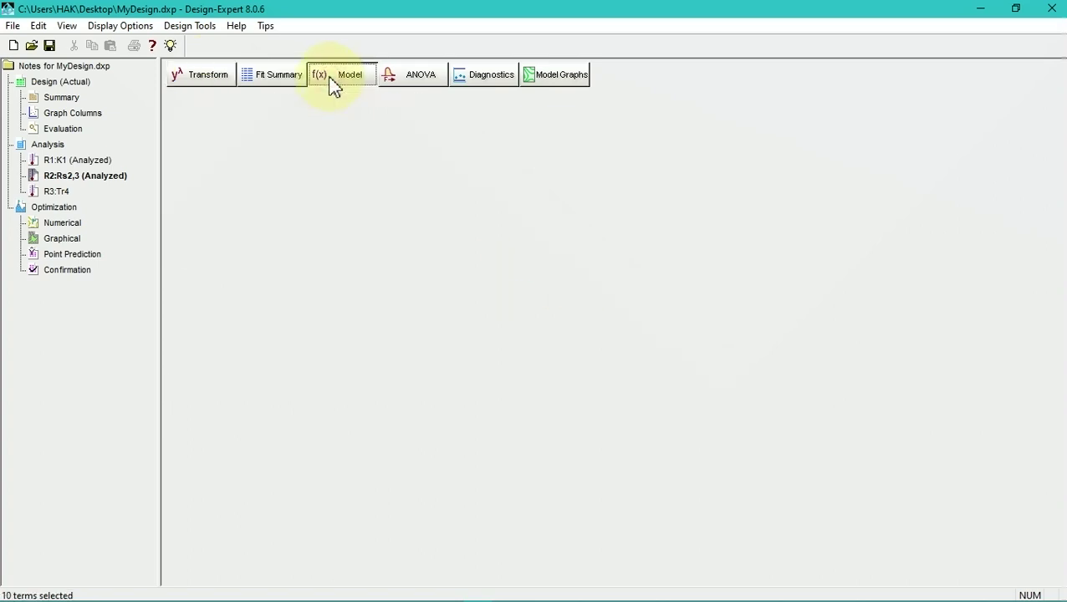
left_click(319, 132)
left_click(318, 132)
left_click(299, 154)
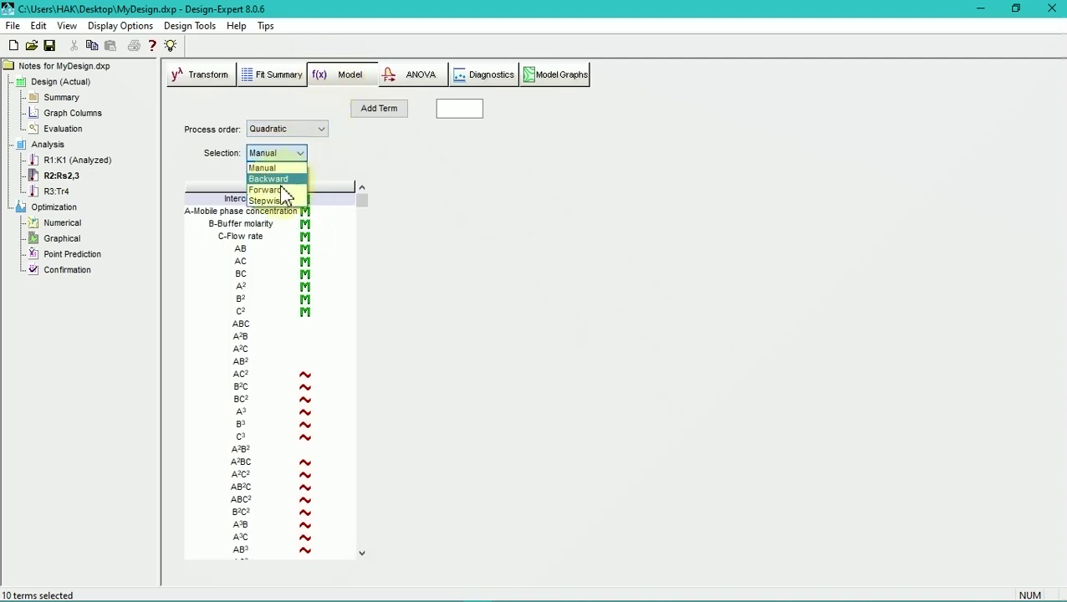
left_click(280, 180)
left_click_drag(441, 152, 409, 153)
type("0.05")
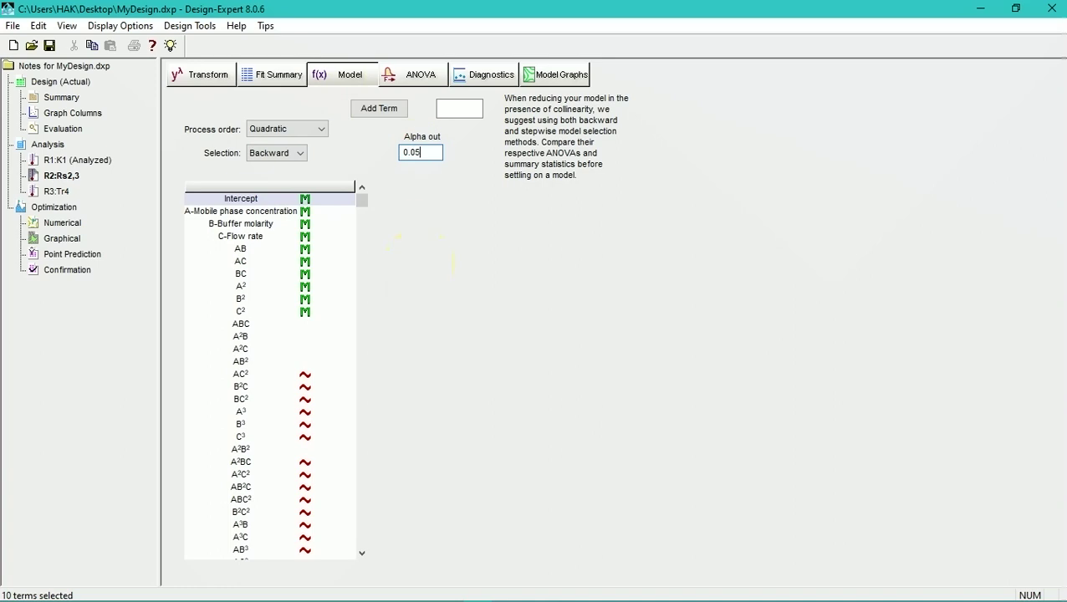
left_click(413, 80)
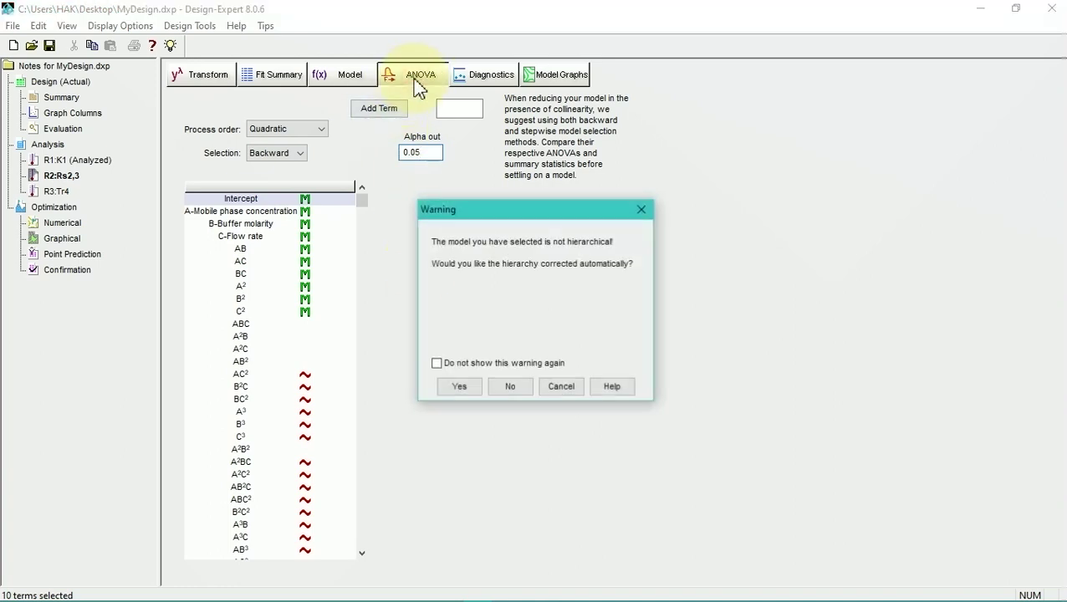
left_click(474, 391)
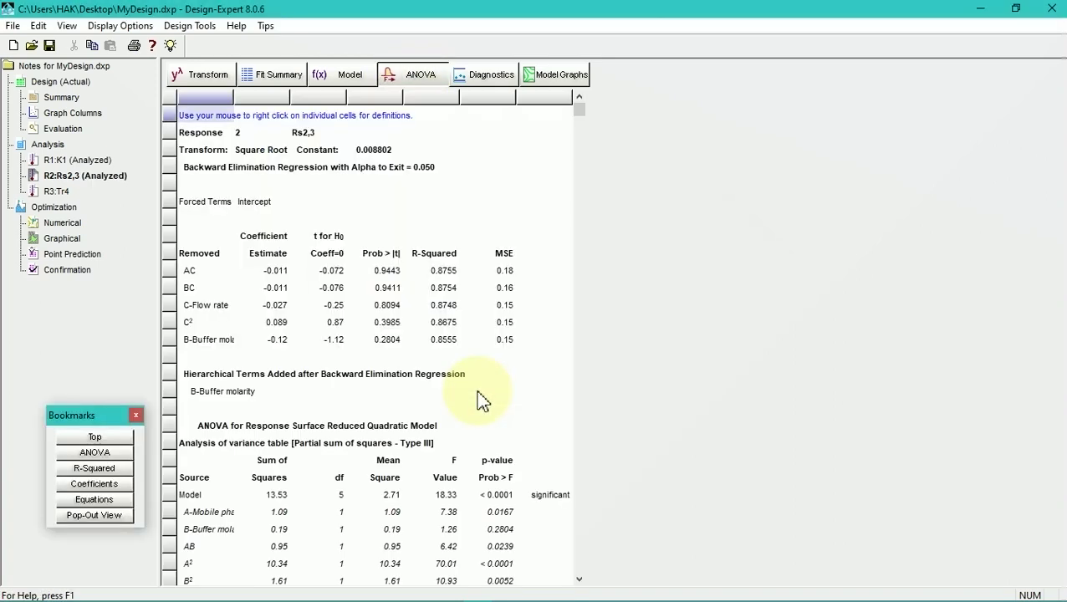
Examine the model terms, lack of fit, R-squared statistics, coefficients and final equations in the ANOVA of square-root-transformed Rs2,3
scroll(285, 356, "down", 2)
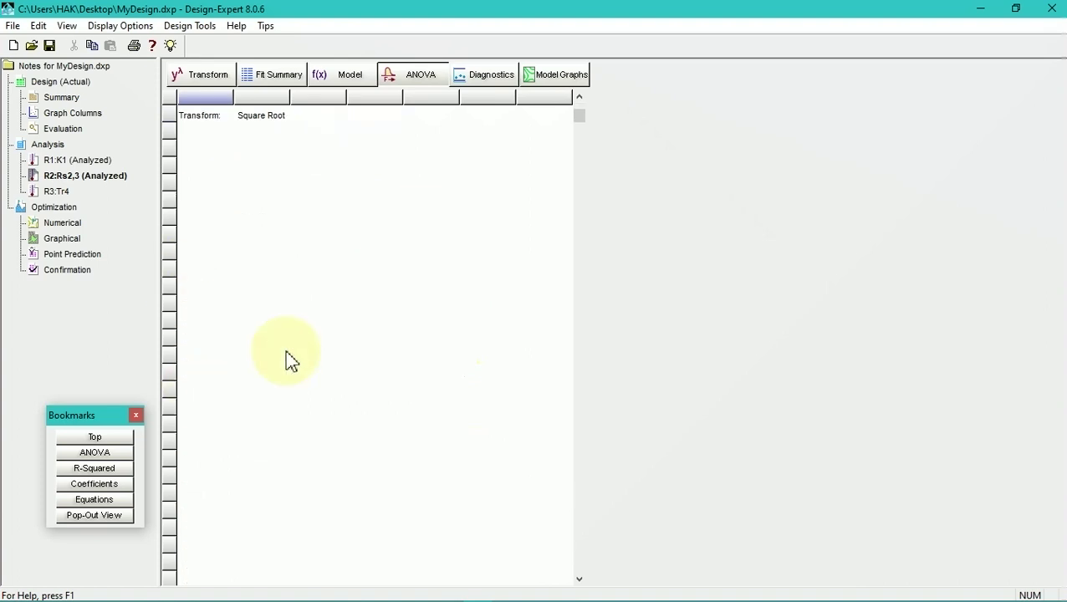
scroll(285, 355, "down", 2)
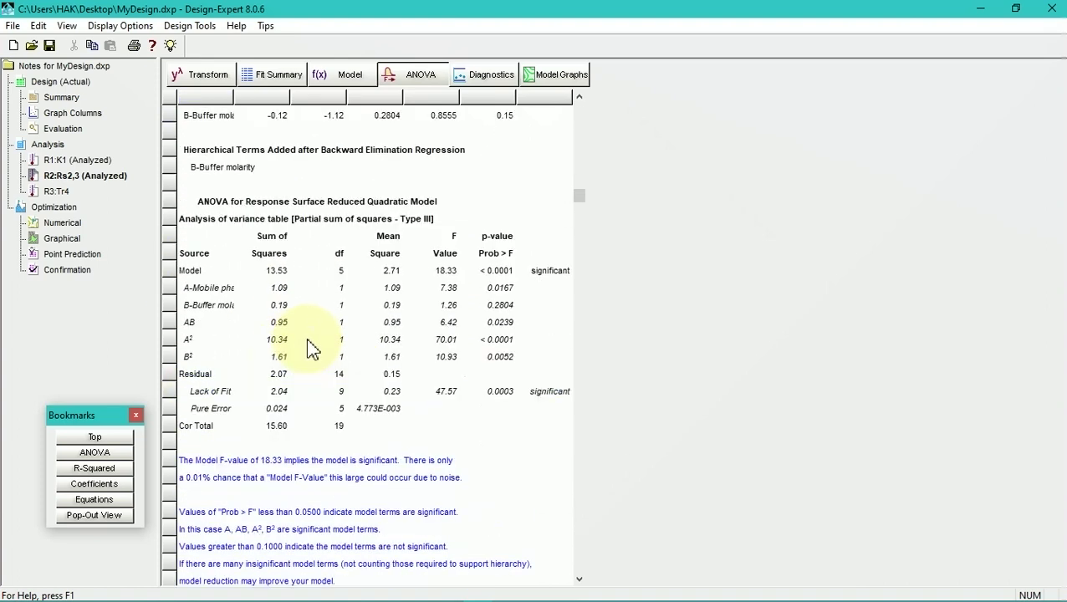
scroll(286, 422, "down", 8)
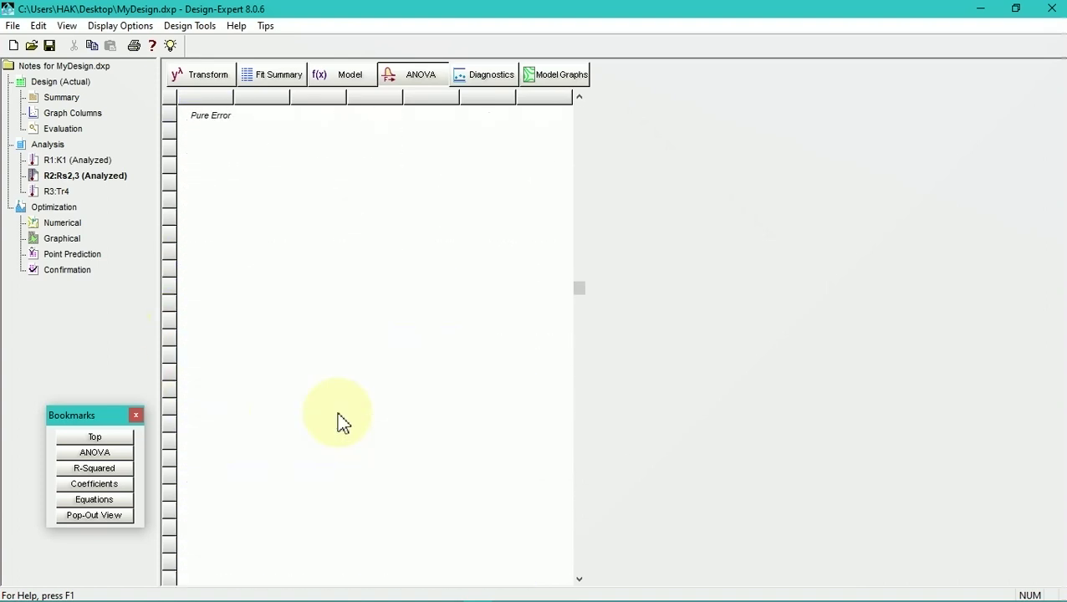
scroll(415, 430, "down", 1)
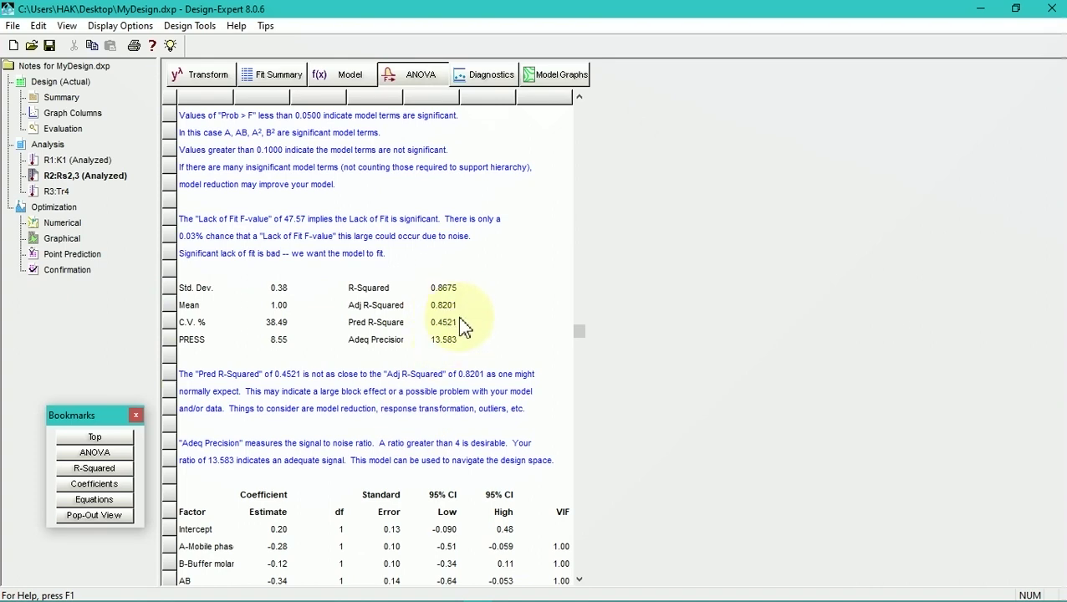
scroll(465, 322, "down", 3)
scroll(465, 321, "down", 4)
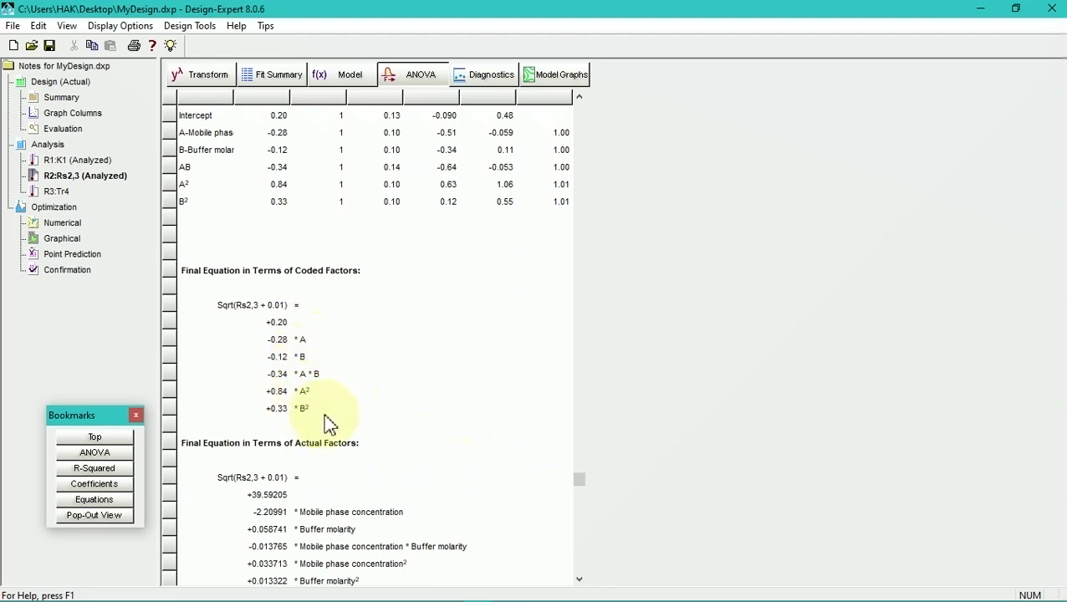
Check the normal plot of residuals and the recommended power transform for square-root-transformed Rs2,3
left_click(476, 79)
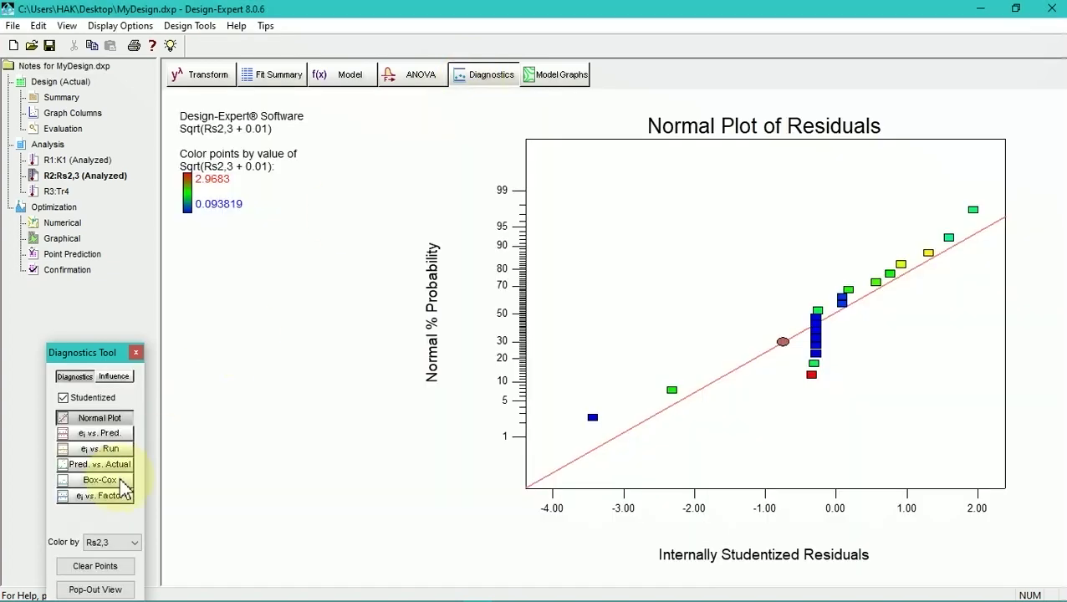
left_click(109, 479)
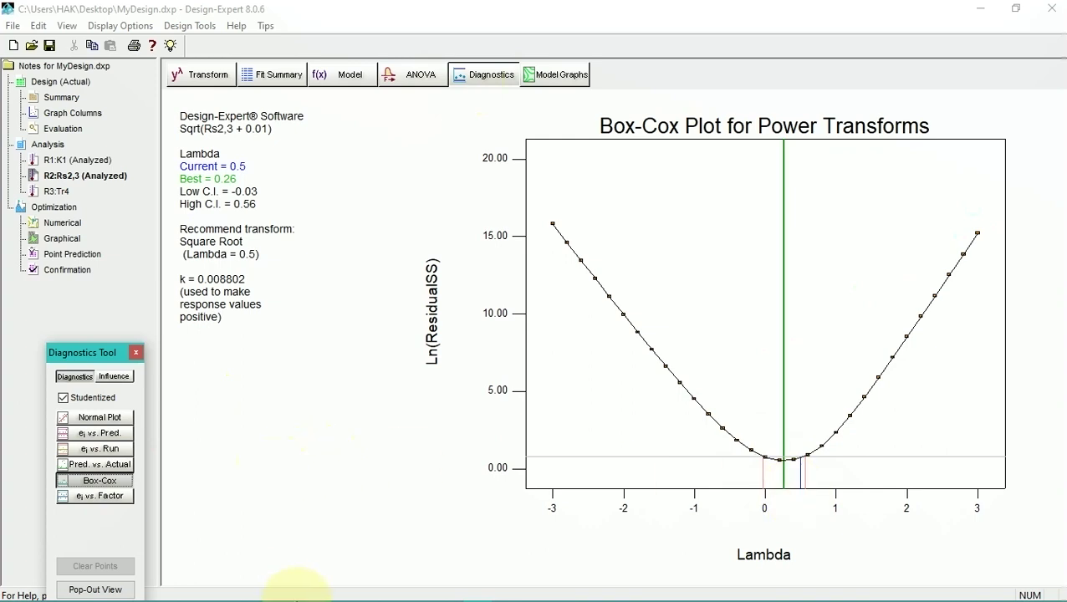
mouse_move(338, 586)
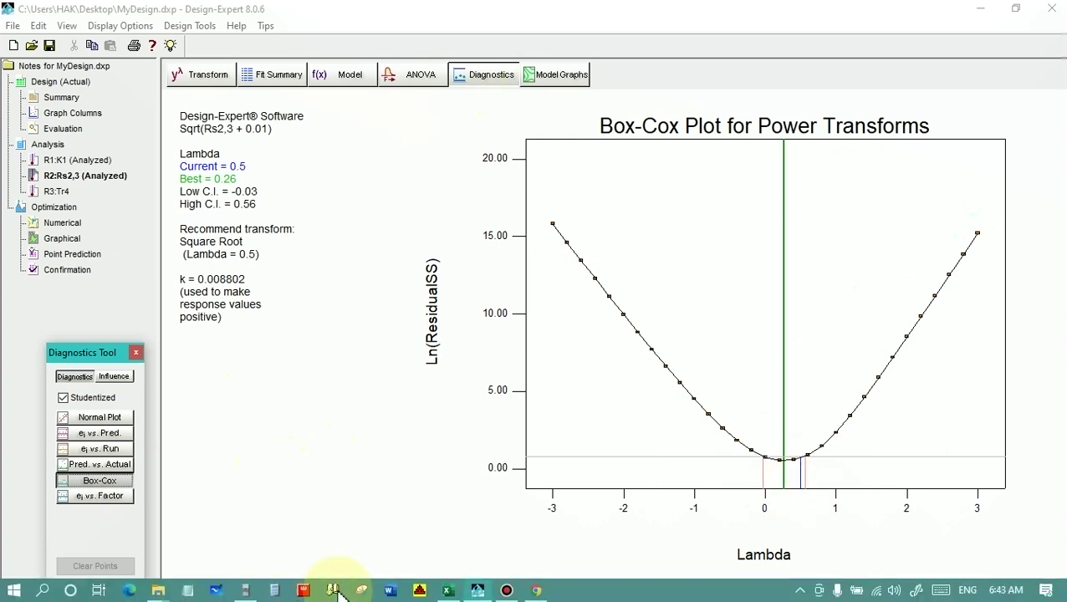
left_click(515, 596)
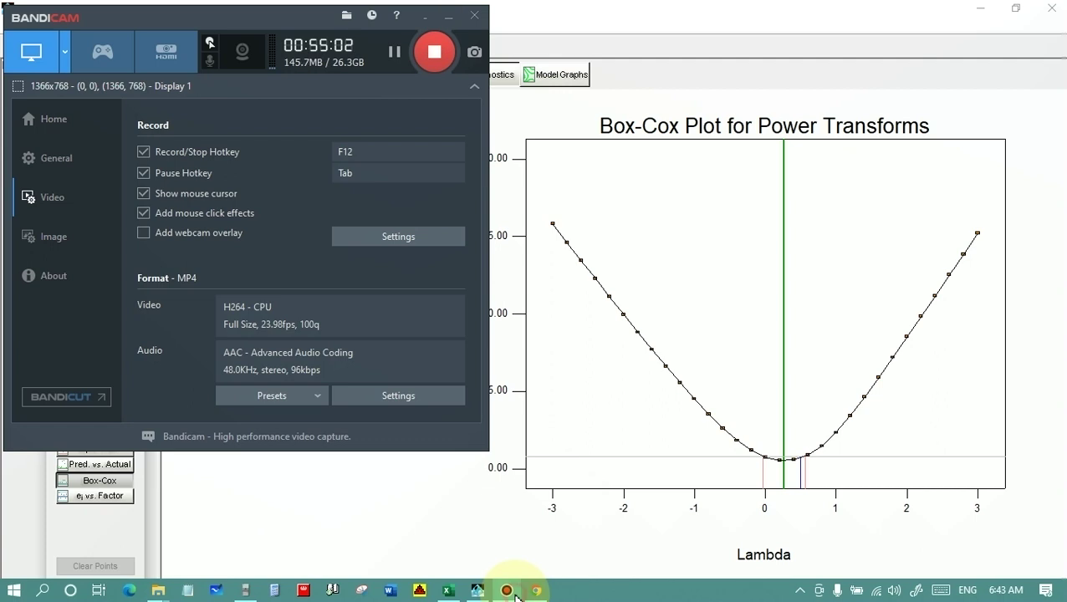
left_click(515, 595)
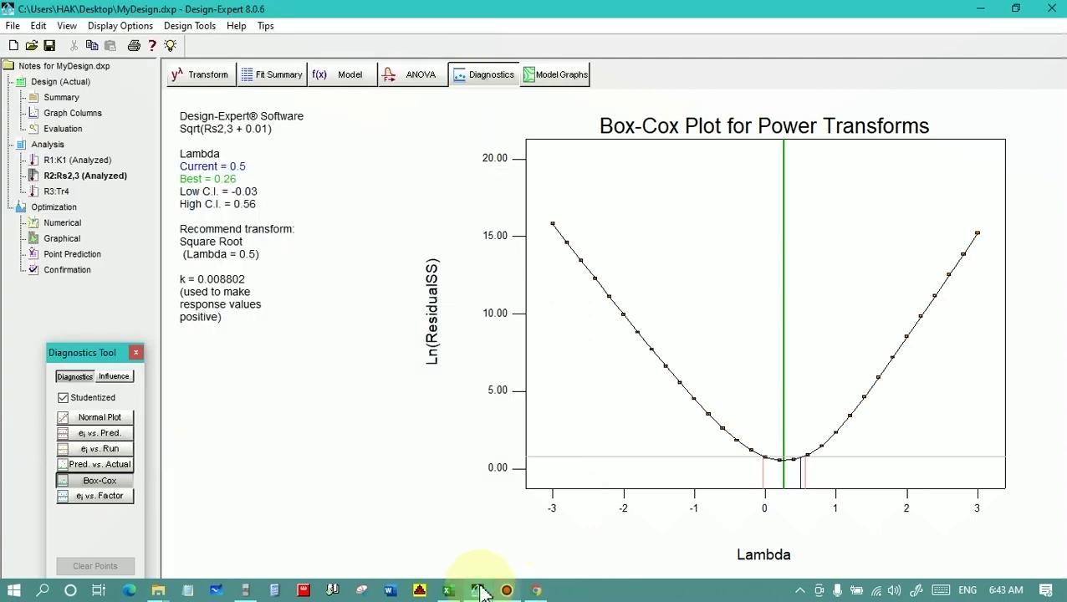
Inspect the normal, residuals versus predicted, residuals versus run, predicted versus actual, and Box-Cox plots of square-root-transformed Rs2,3
left_click(117, 417)
left_click(111, 433)
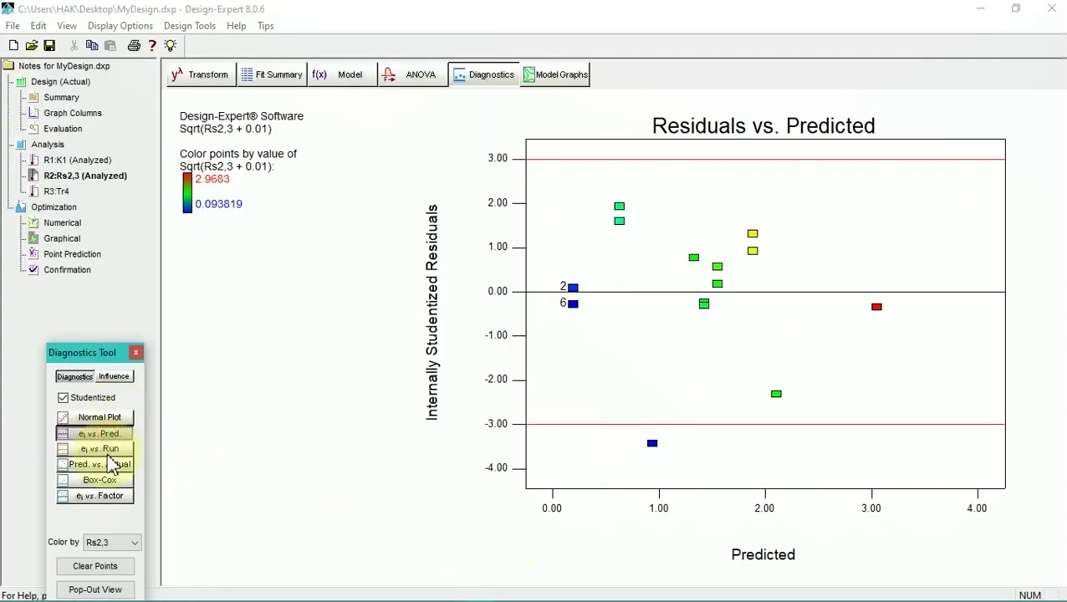
left_click(109, 450)
left_click(109, 465)
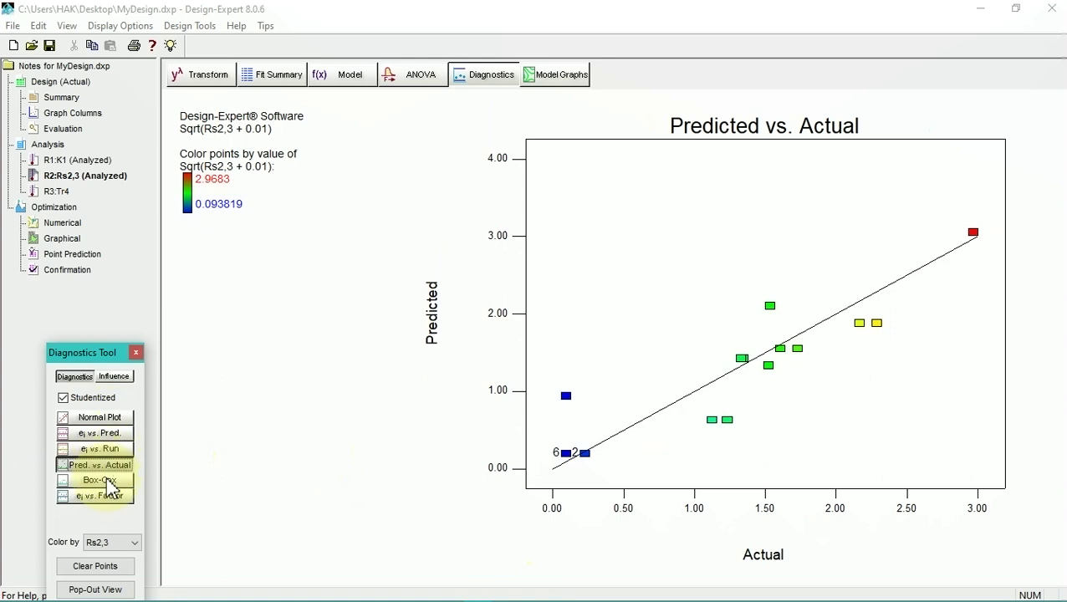
left_click(107, 481)
Inspect the externally studentized residuals, leverage, DFFITS and DFBETAS plots and the influence report of square-root-transformed Rs2,3
left_click(122, 377)
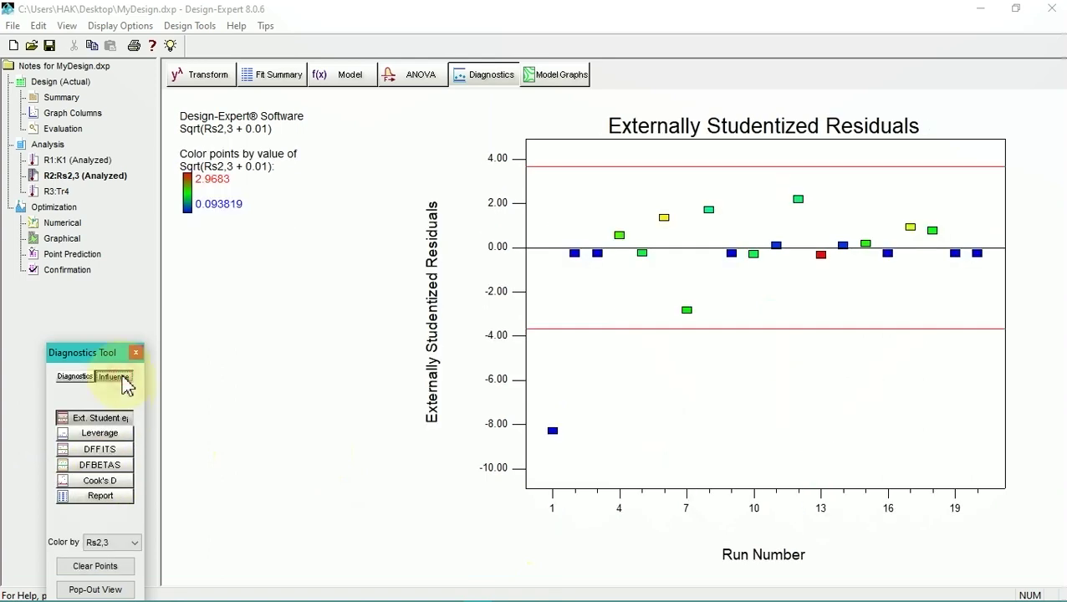
left_click(117, 433)
left_click(117, 417)
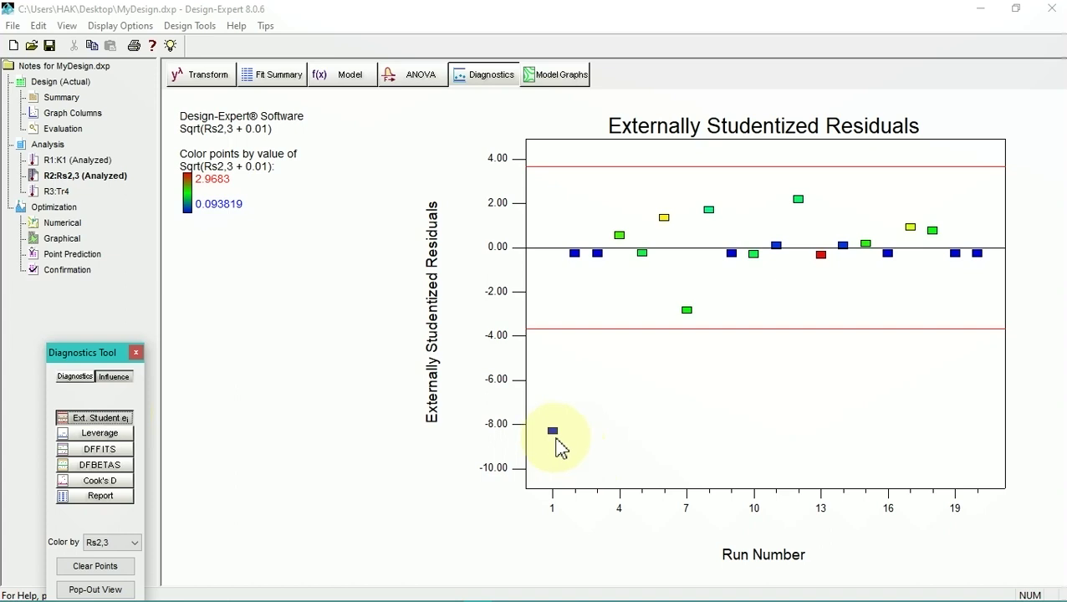
left_click(126, 435)
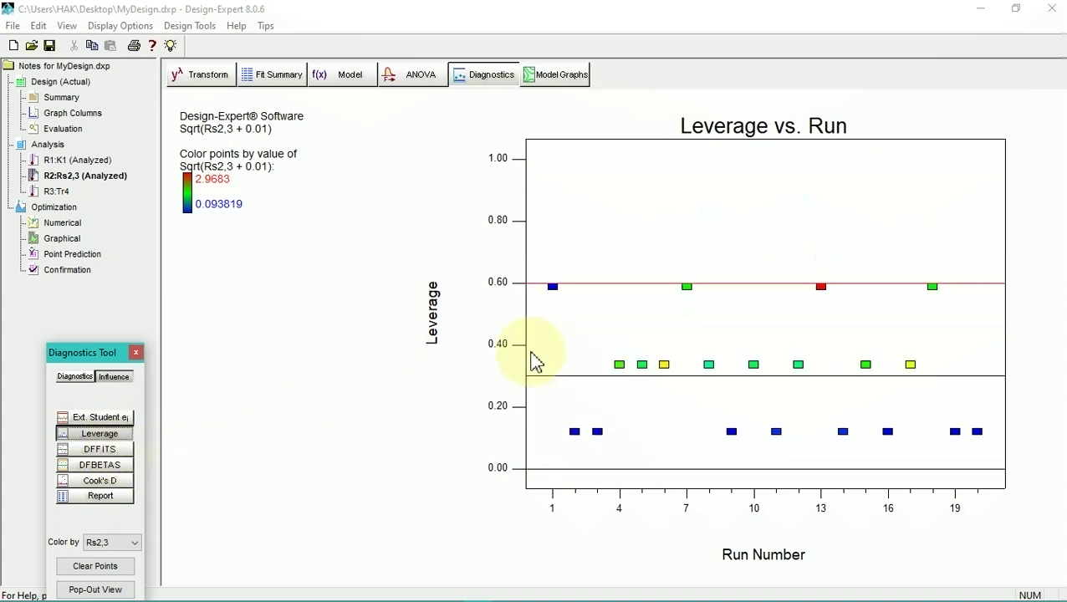
left_click(111, 452)
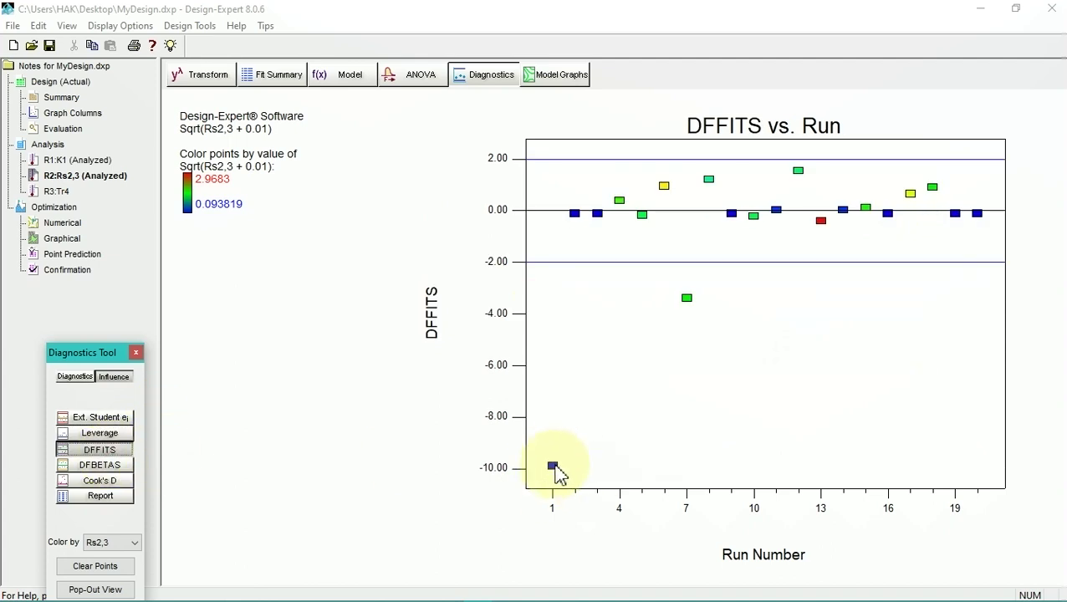
left_click(114, 468)
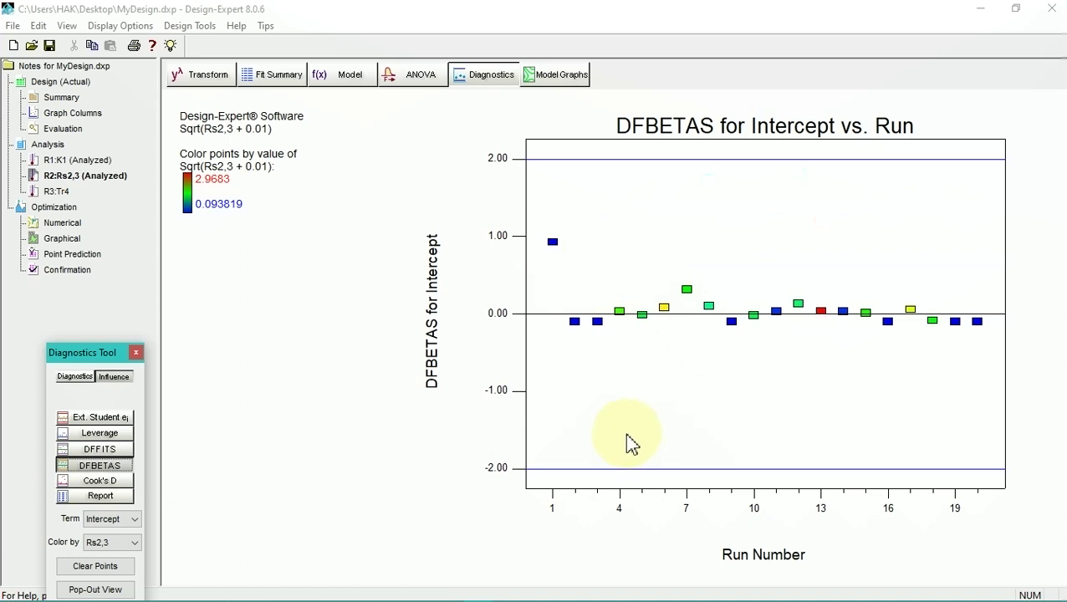
left_click(101, 497)
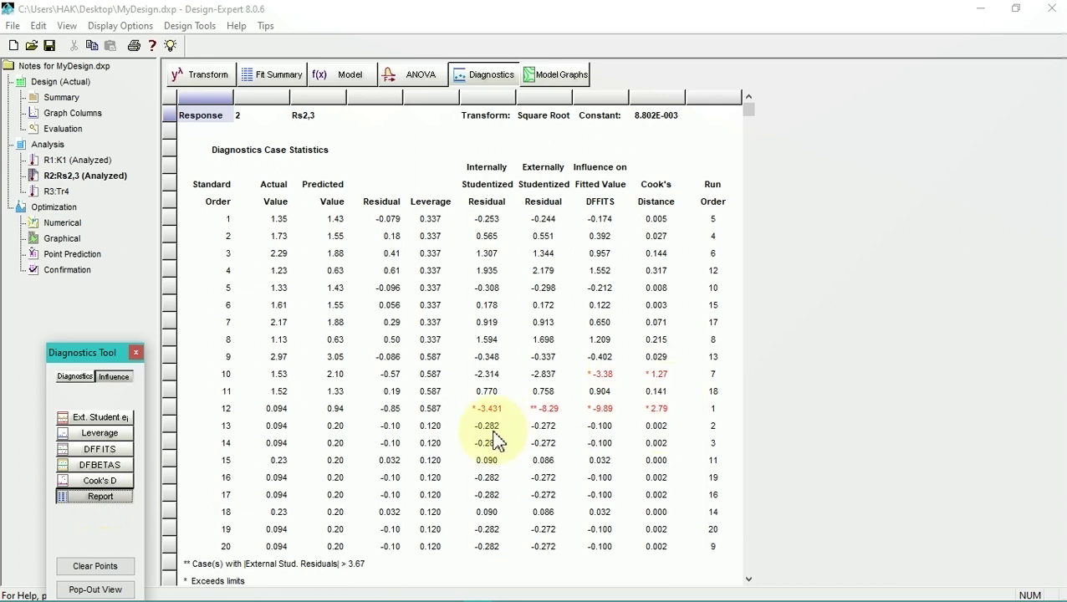
View the contour plot, rotated 3D surface and cube plot of the Rs2,3 model
left_click(569, 82)
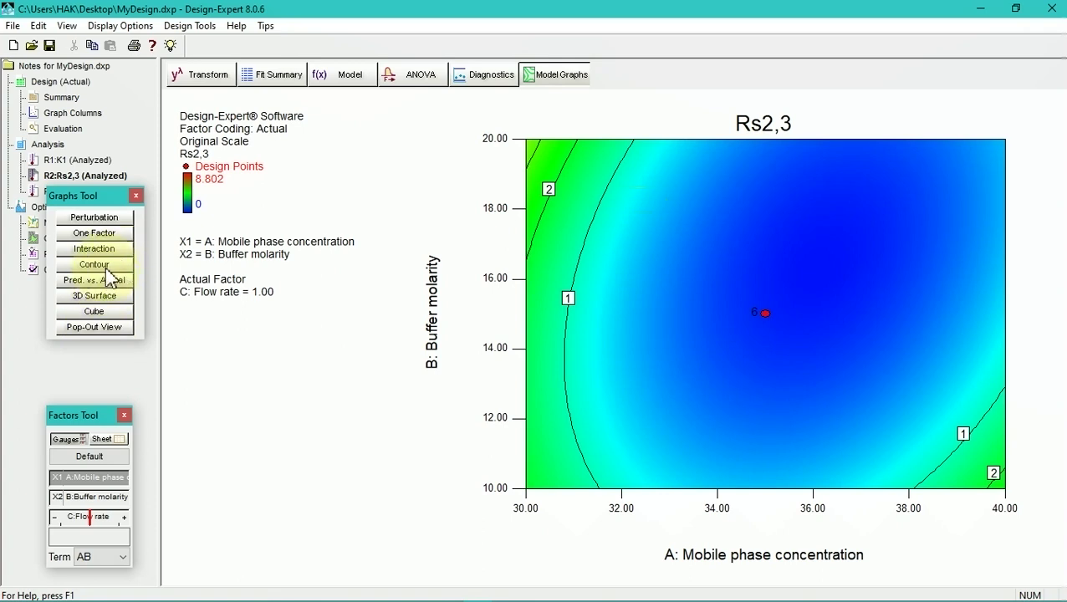
left_click(125, 299)
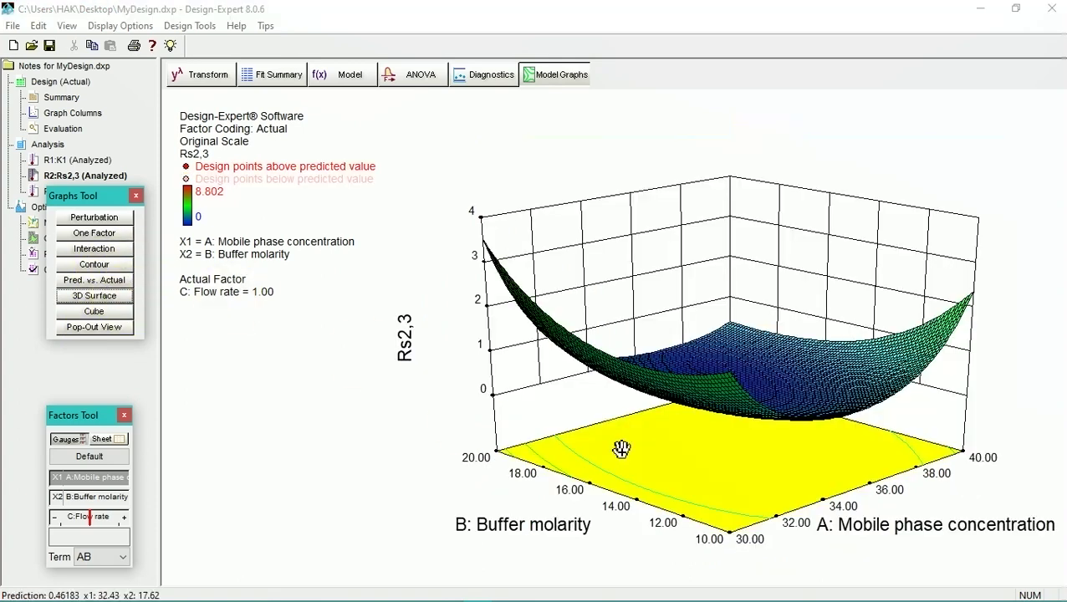
left_click_drag(614, 455, 583, 444)
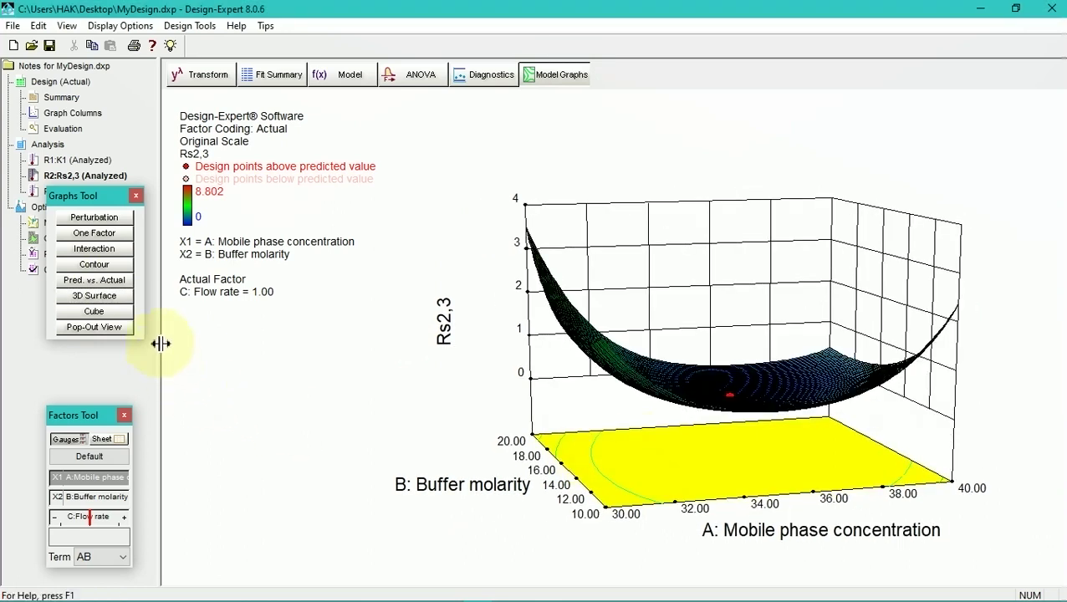
left_click(115, 315)
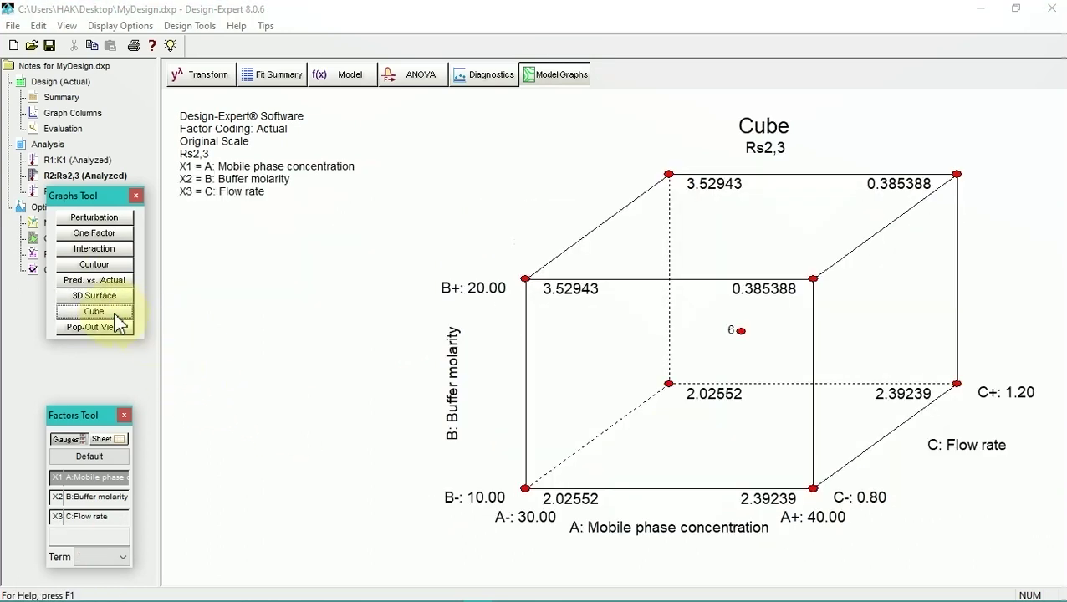
Start the analysis of response Tr4 without a transformation and review its fit summary
left_click_drag(113, 197, 102, 236)
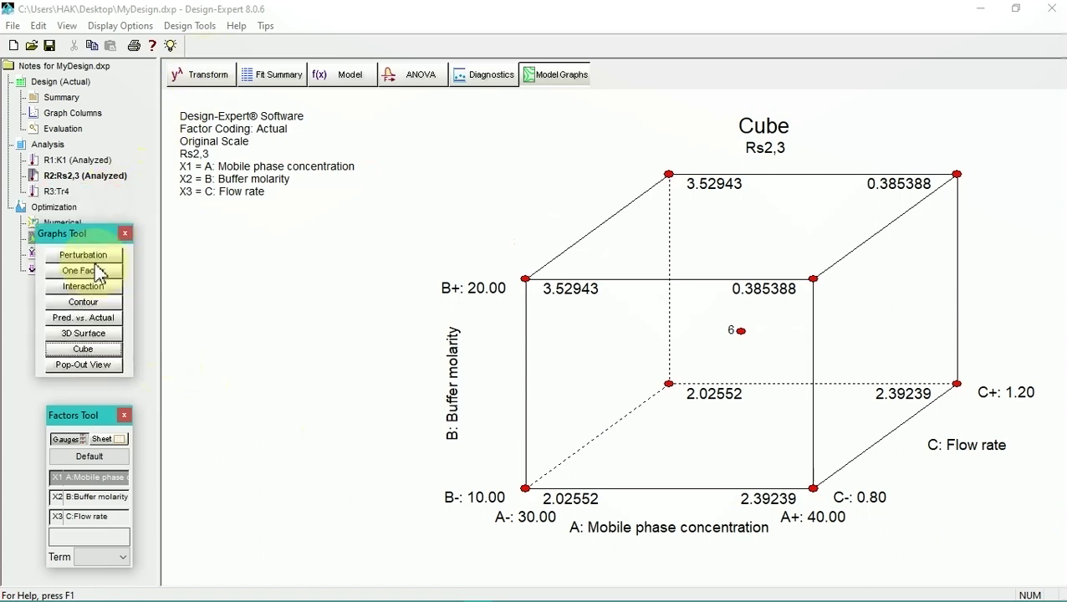
left_click_drag(99, 273, 97, 277)
left_click(63, 191)
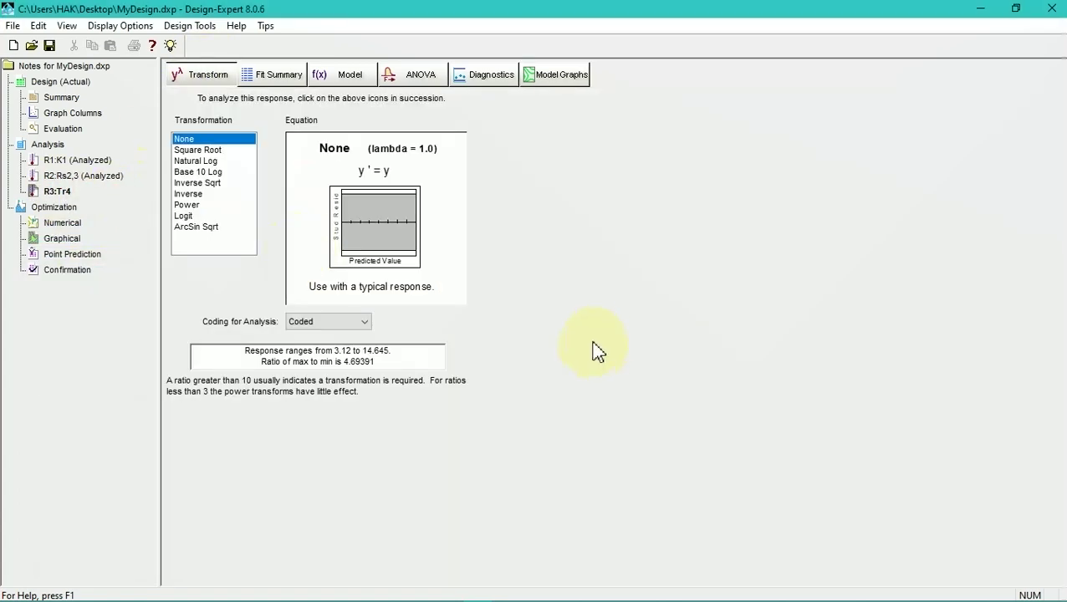
left_click(284, 75)
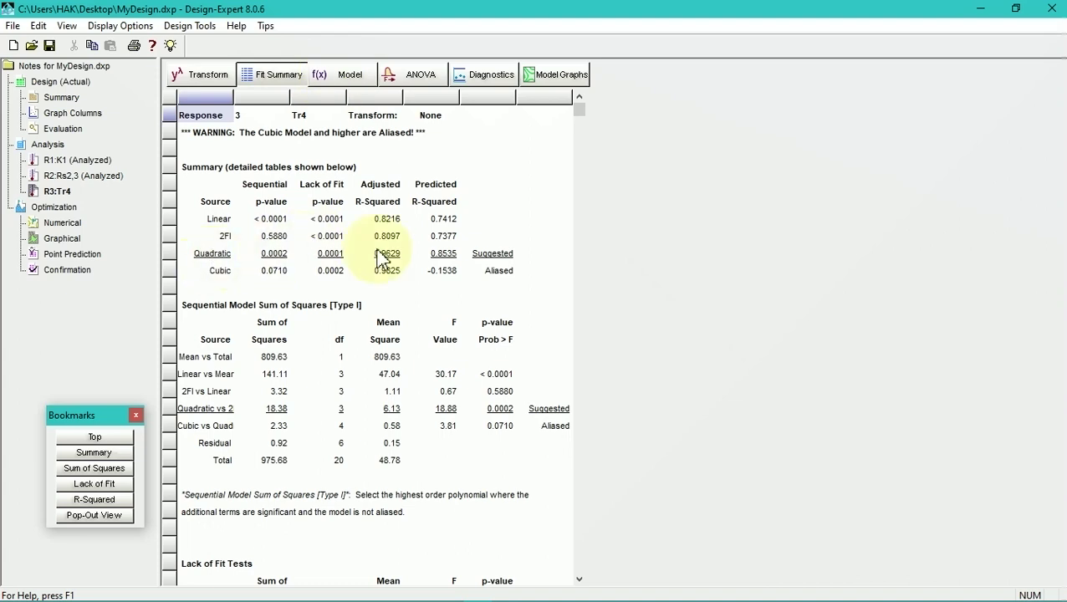
Calculate the ANOVA of untransformed Tr4 from the quadratic model using backward selection with alpha out 0.05
left_click(347, 81)
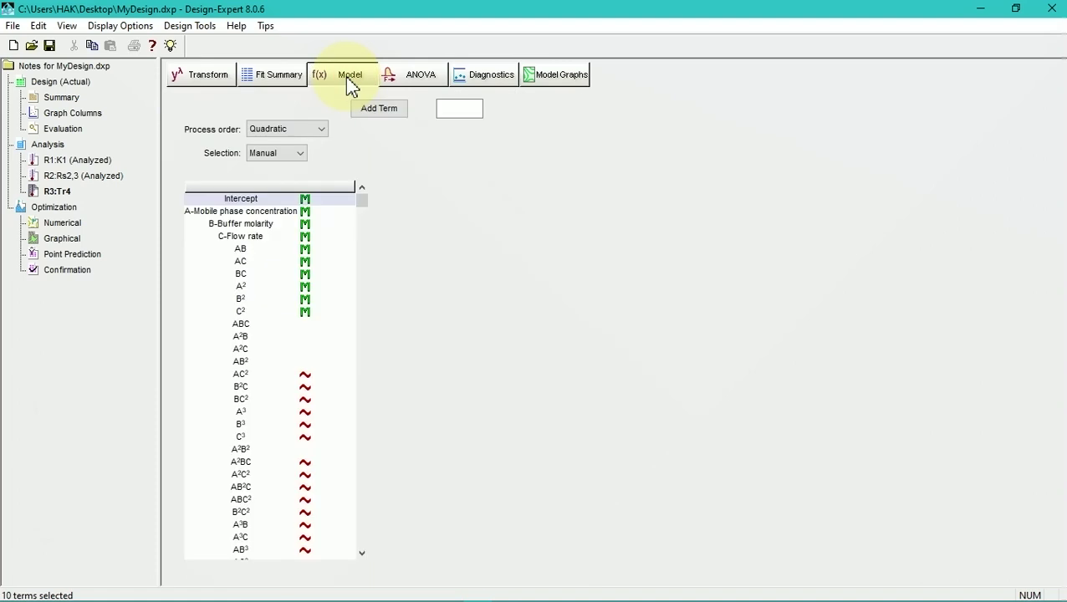
left_click(306, 130)
left_click(306, 134)
left_click(294, 155)
left_click(284, 177)
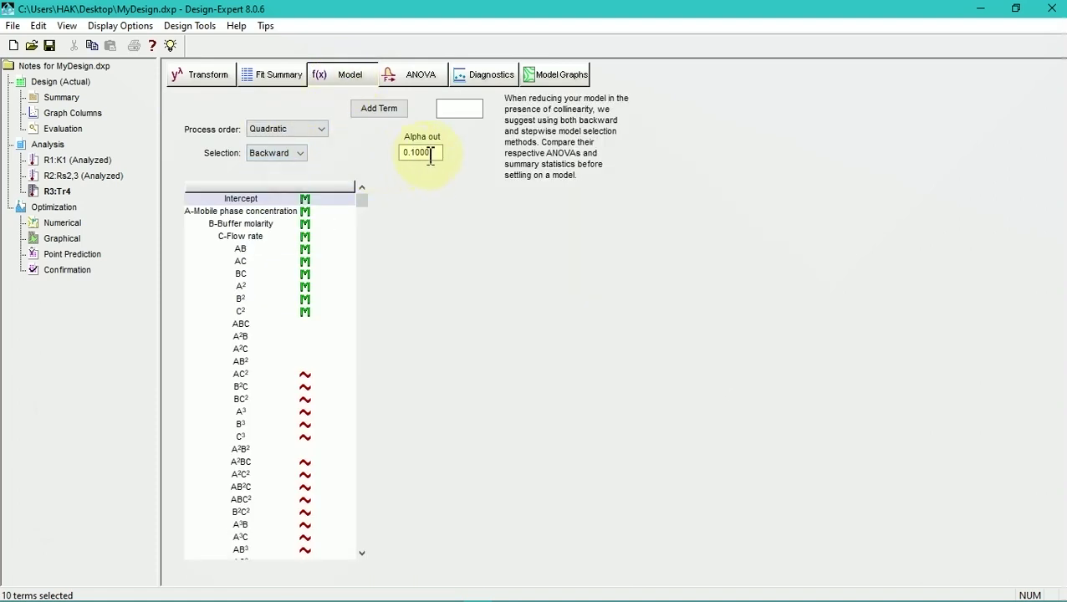
left_click_drag(430, 152, 410, 152)
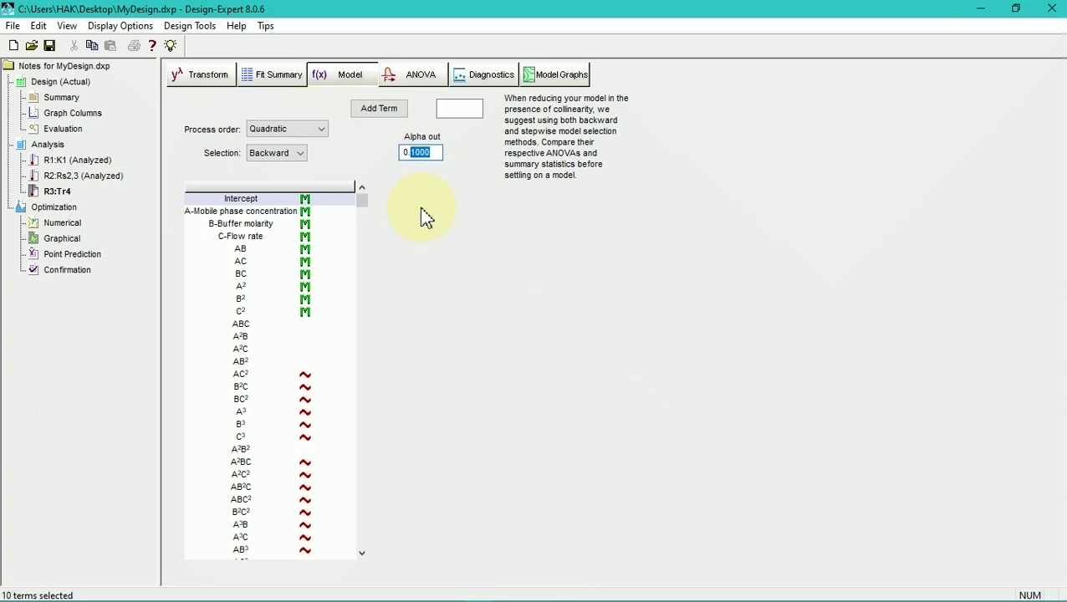
type("0")
left_click(428, 74)
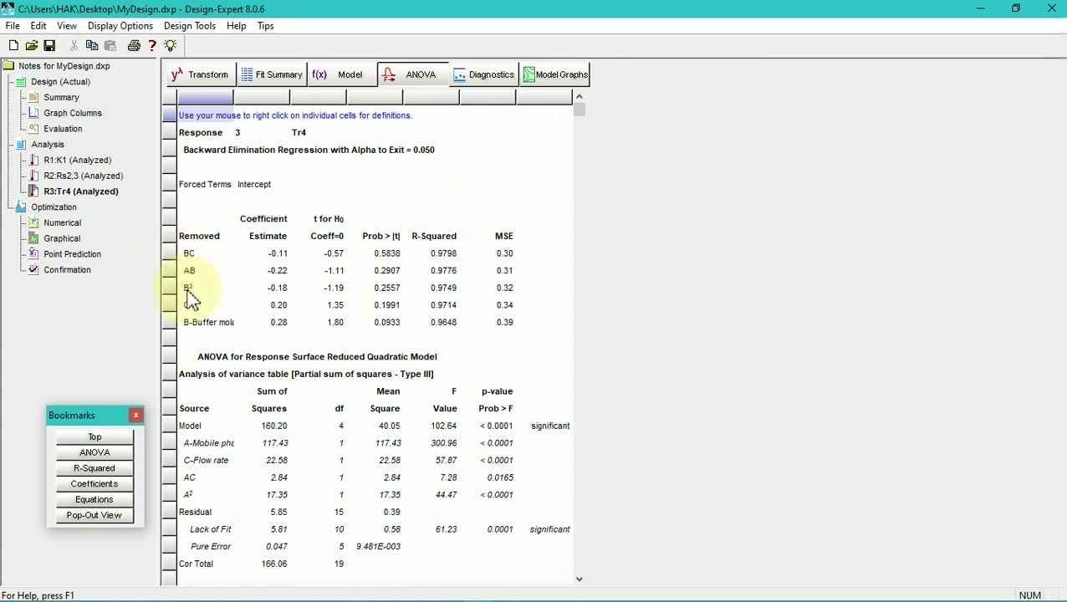
Examine the model terms, lack of fit, R-squared statistics, coefficients and final equations in the ANOVA of untransformed Tr4
scroll(312, 321, "down", 3)
scroll(485, 276, "down", 10)
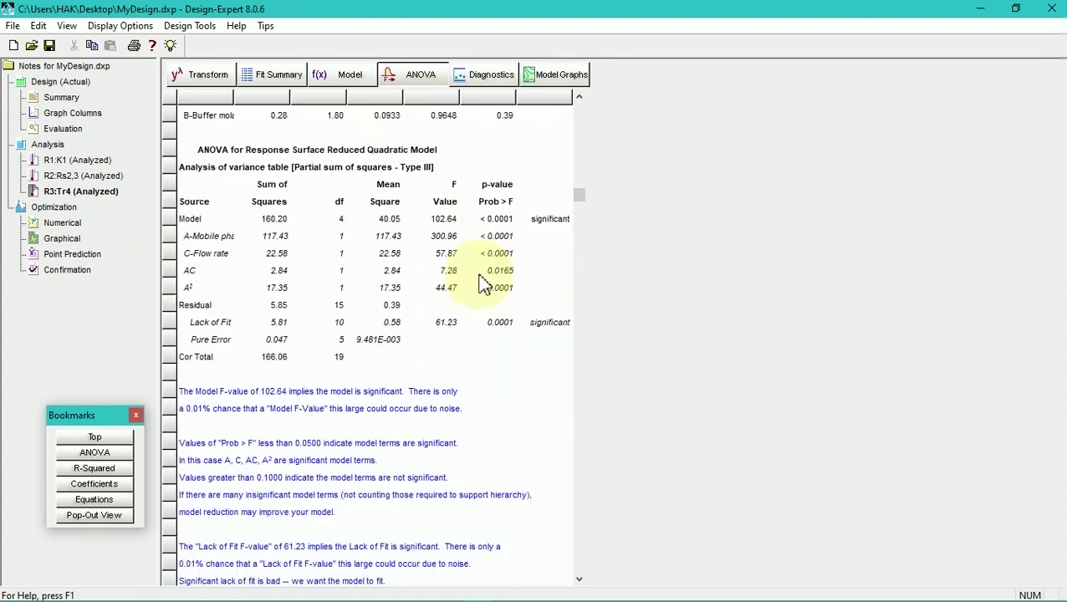
scroll(483, 263, "down", 2)
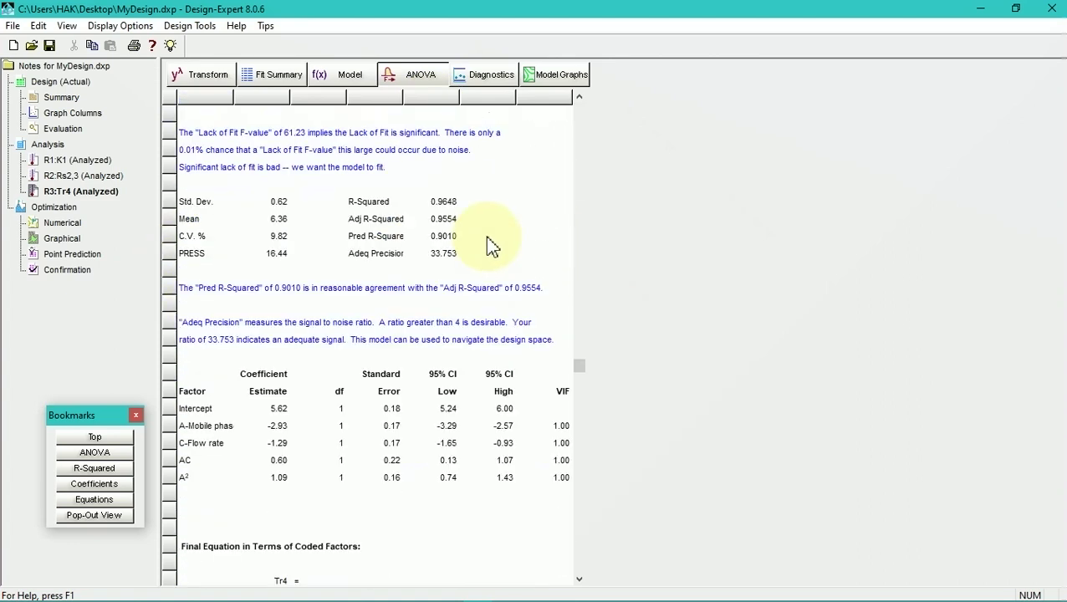
scroll(488, 242, "up", 2)
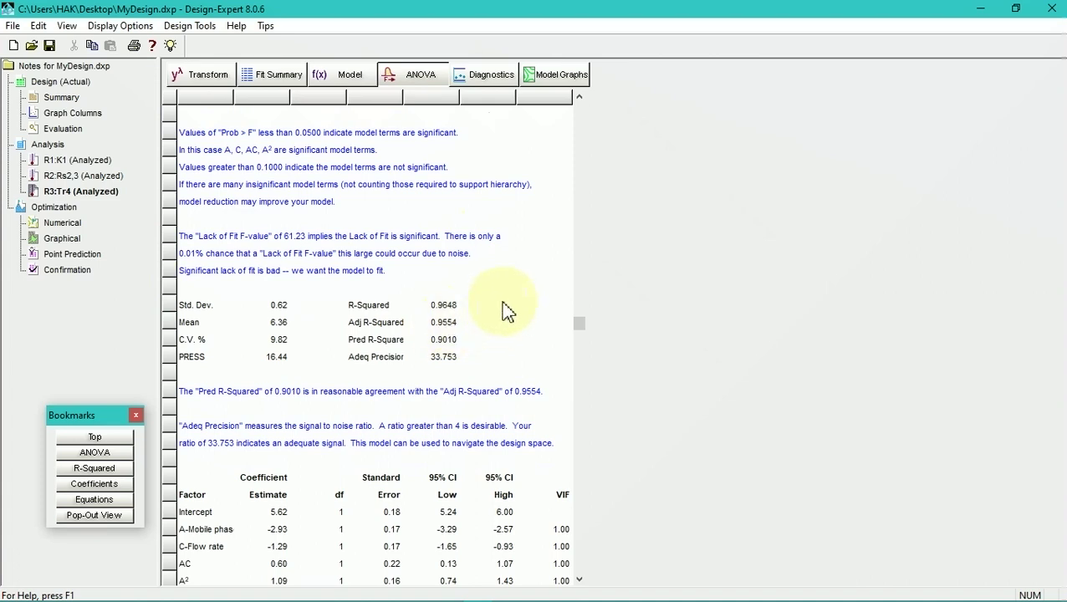
scroll(488, 302, "down", 6)
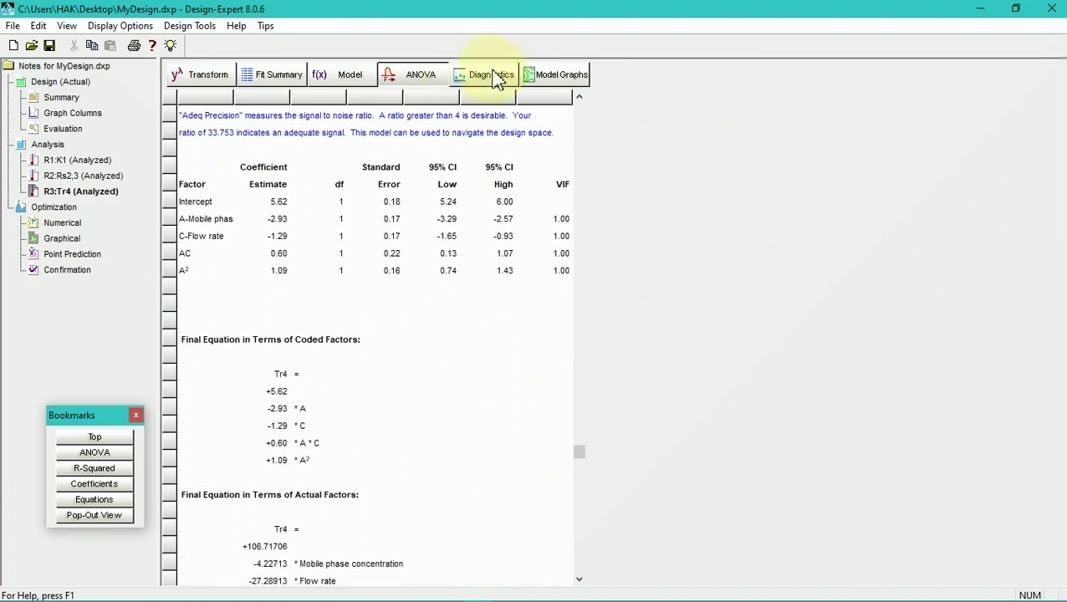
Check the normal and Box-Cox plots of Tr4 and apply the recommended inverse square root transformation with constant 0
left_click(495, 76)
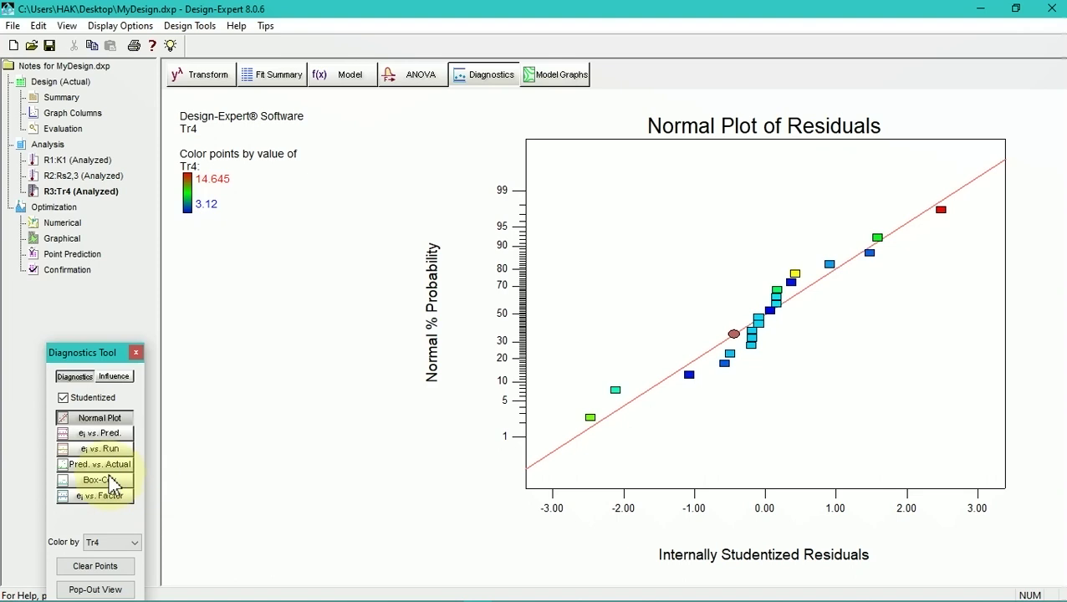
left_click(112, 481)
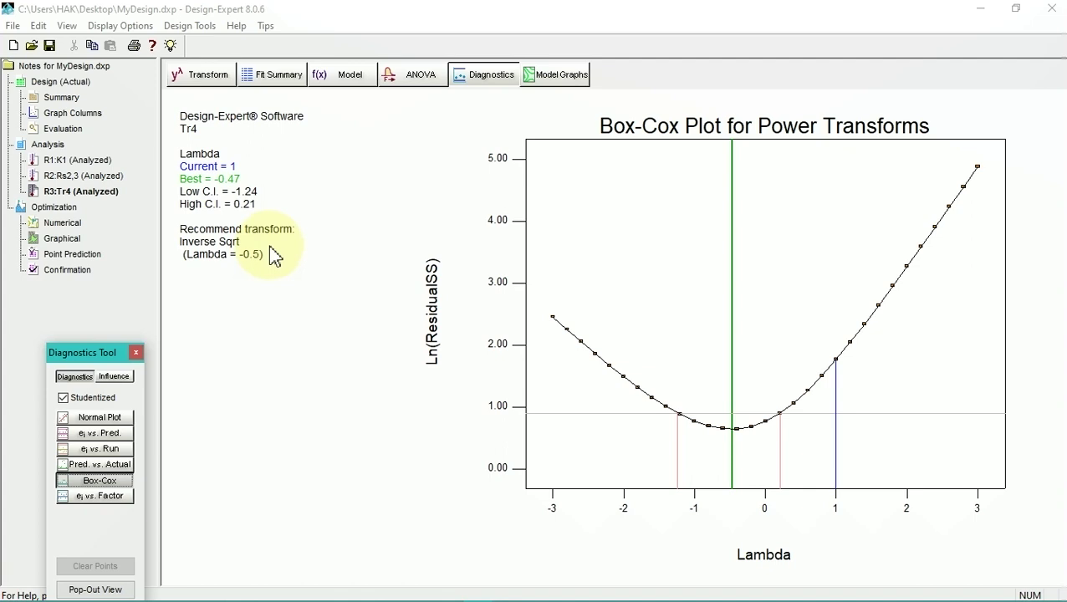
left_click(214, 84)
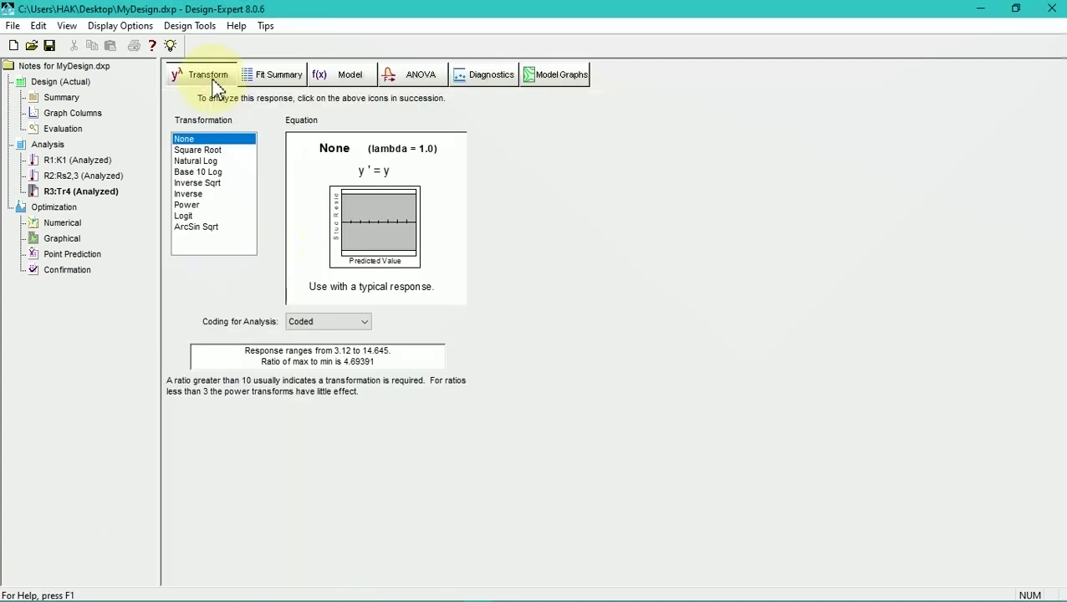
left_click(198, 185)
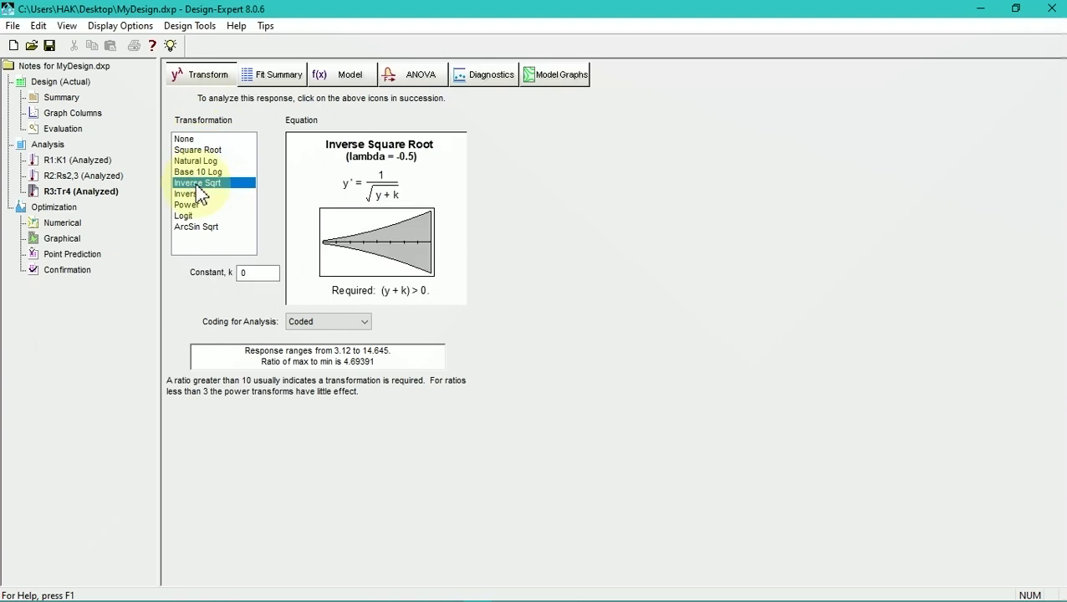
Review the transformed Tr4 fit summary and calculate the ANOVA from the linear model using backward selection at alpha out 0.05
left_click(264, 80)
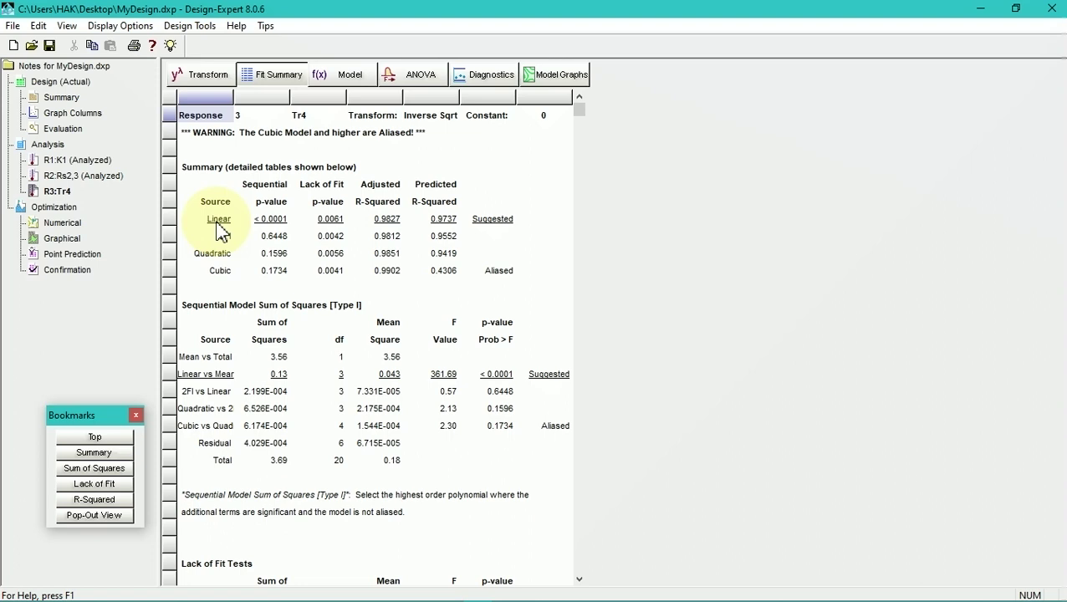
left_click(346, 77)
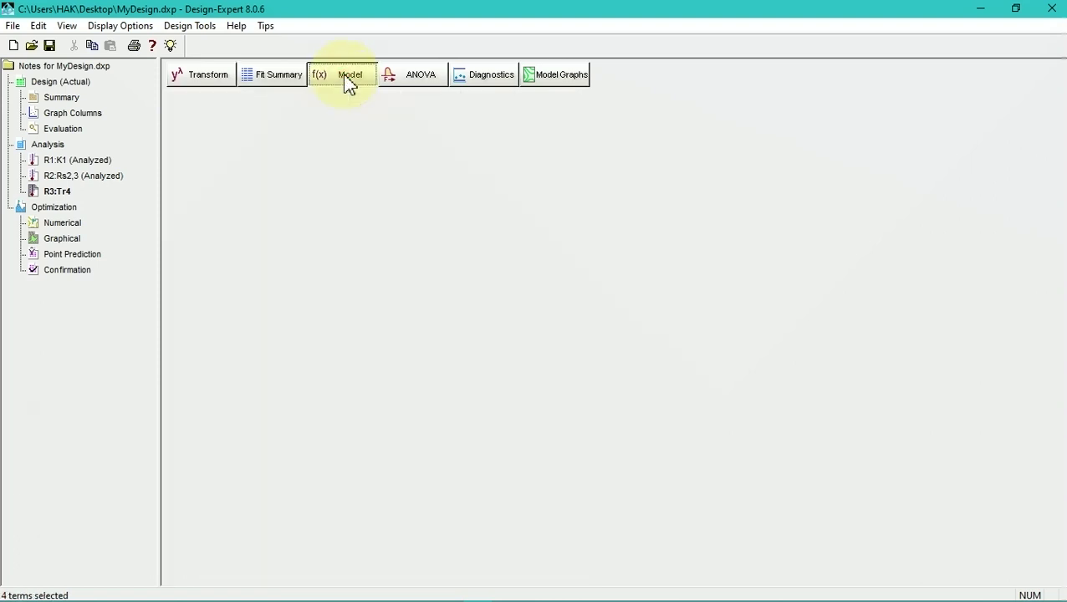
left_click(297, 156)
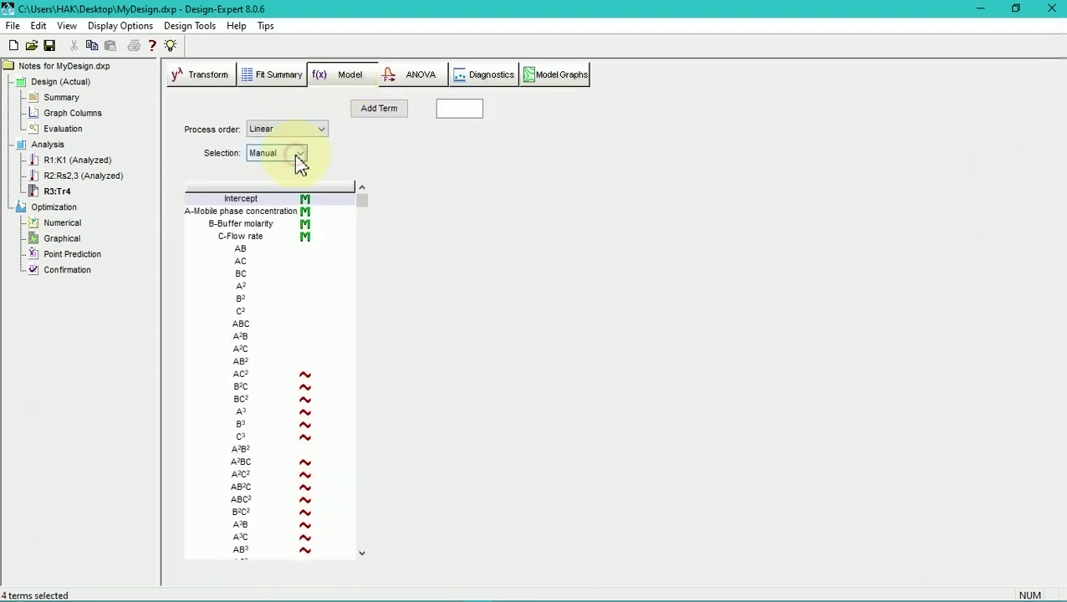
left_click(312, 137)
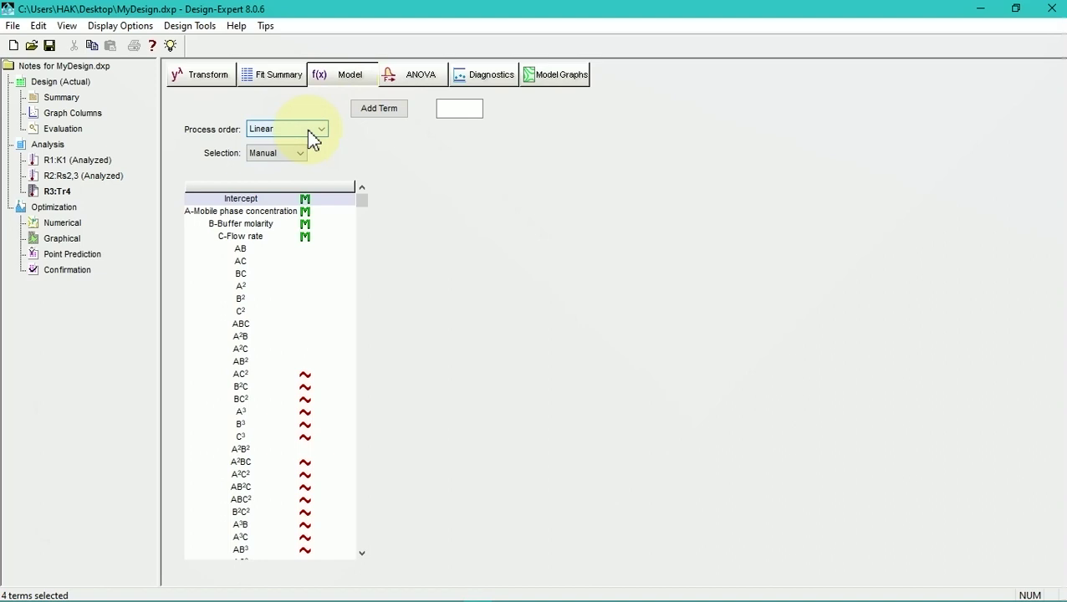
left_click(298, 155)
left_click(287, 180)
left_click_drag(430, 153, 417, 154)
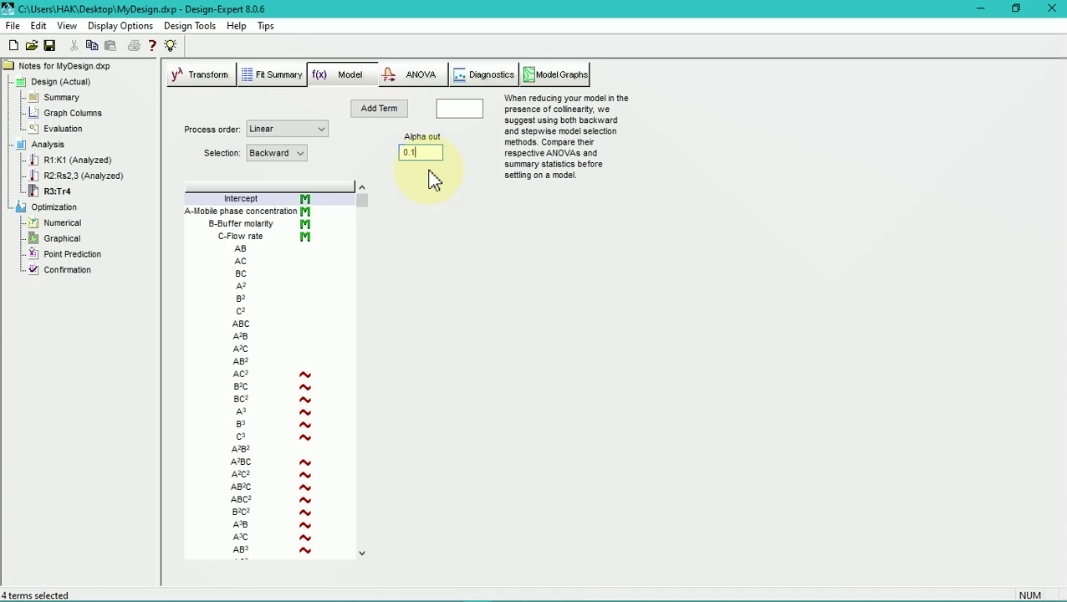
type("05")
left_click(395, 78)
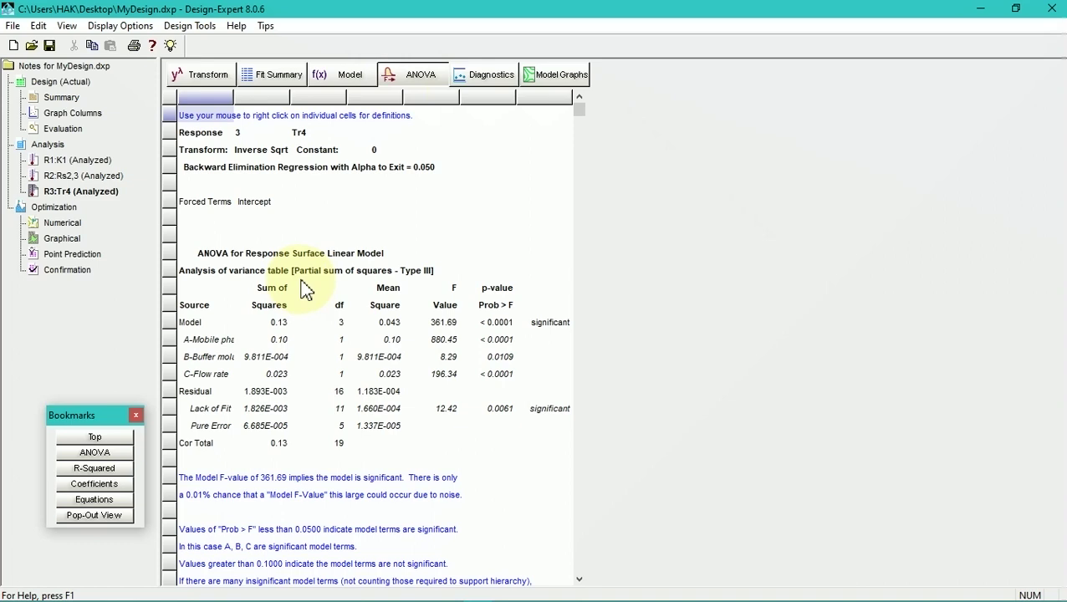
Review the ANOVA, fit statistics, coefficients and final equations of the transformed Tr4, and check its normal and Box-Cox plots
scroll(305, 289, "down", 3)
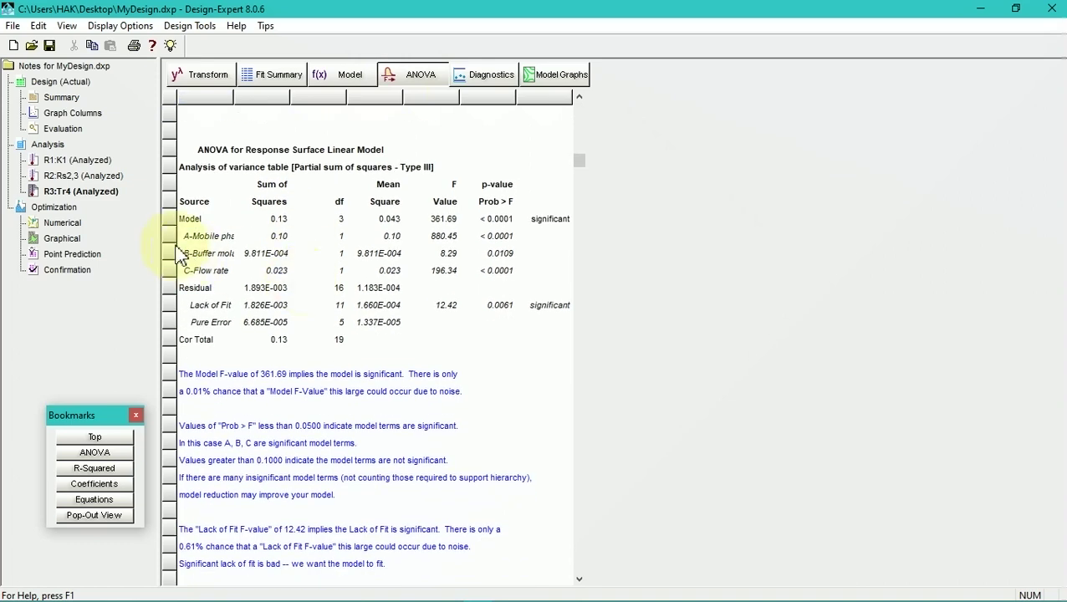
scroll(183, 256, "up", 3)
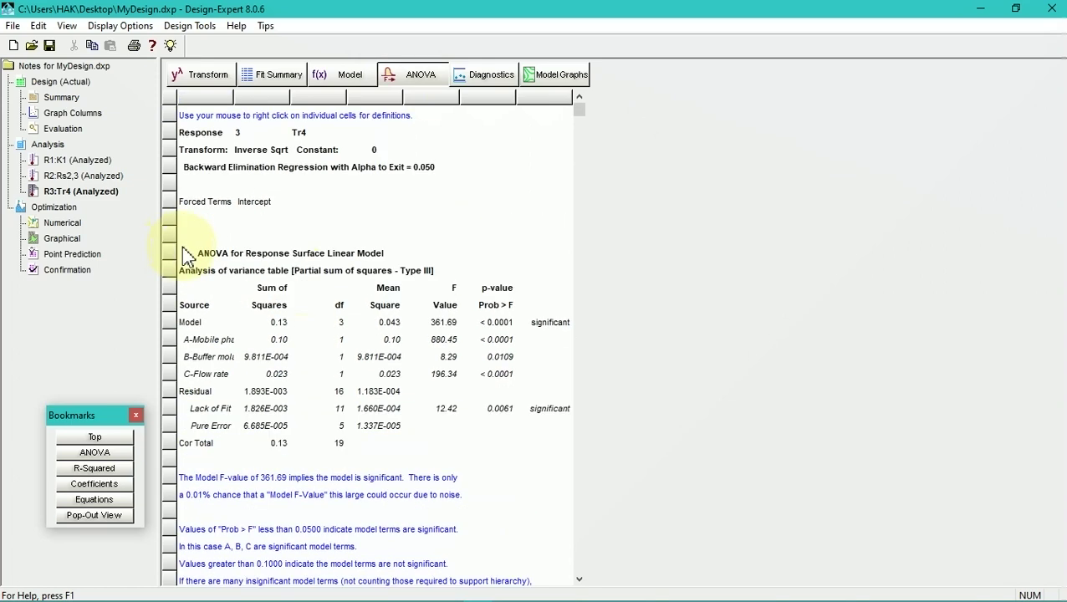
scroll(186, 254, "down", 3)
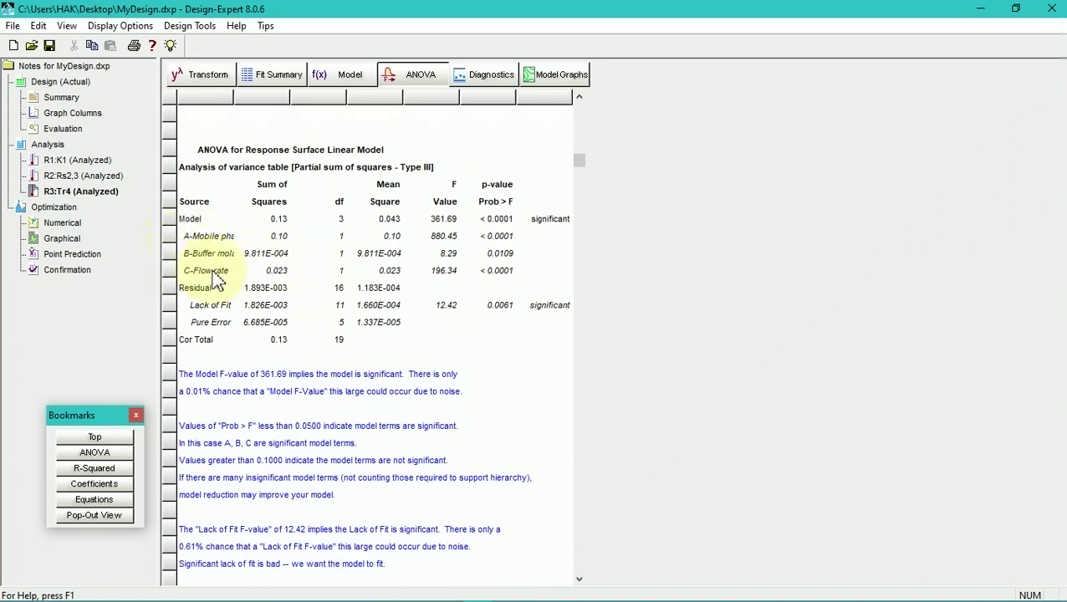
scroll(216, 280, "down", 3)
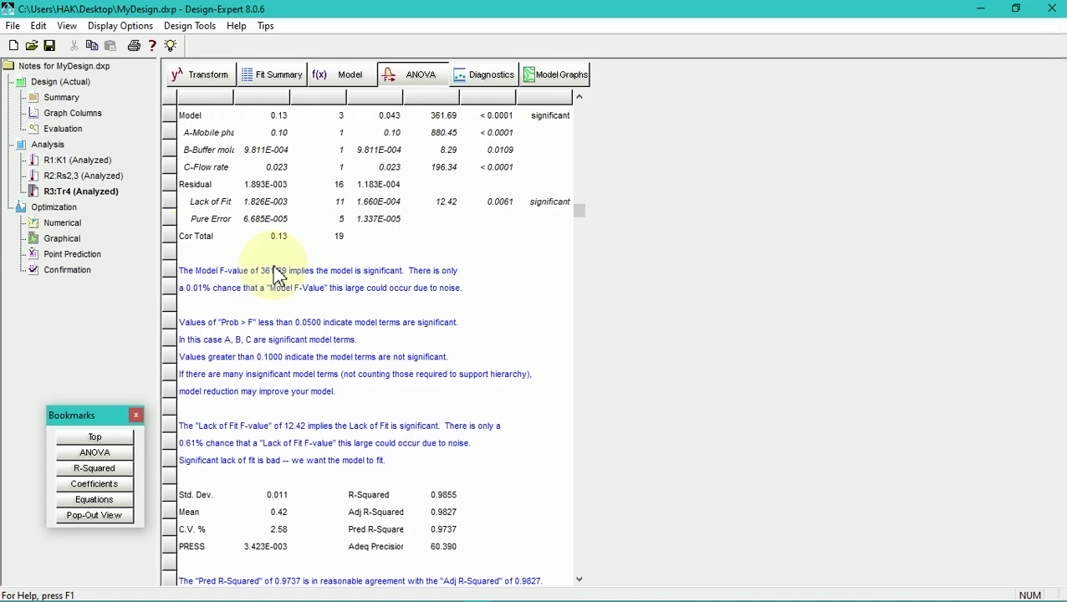
scroll(278, 276, "down", 9)
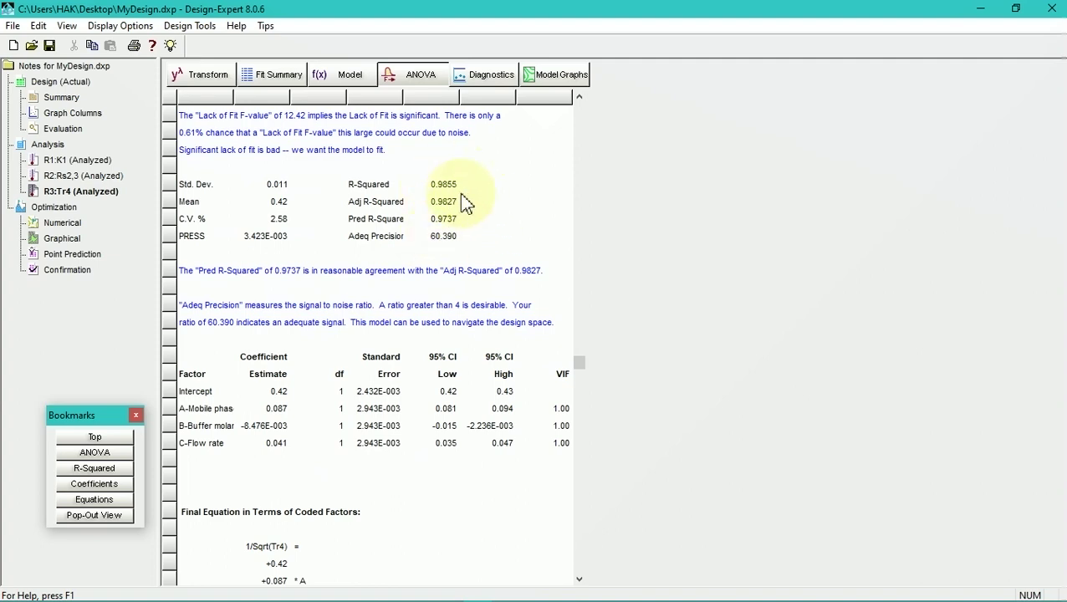
scroll(493, 237, "down", 4)
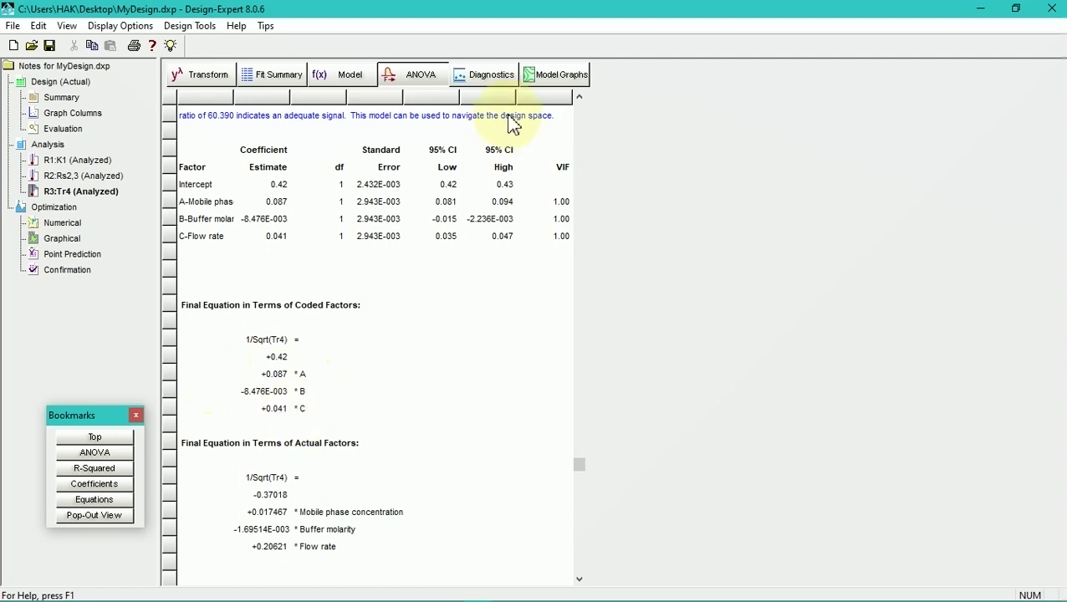
left_click(498, 75)
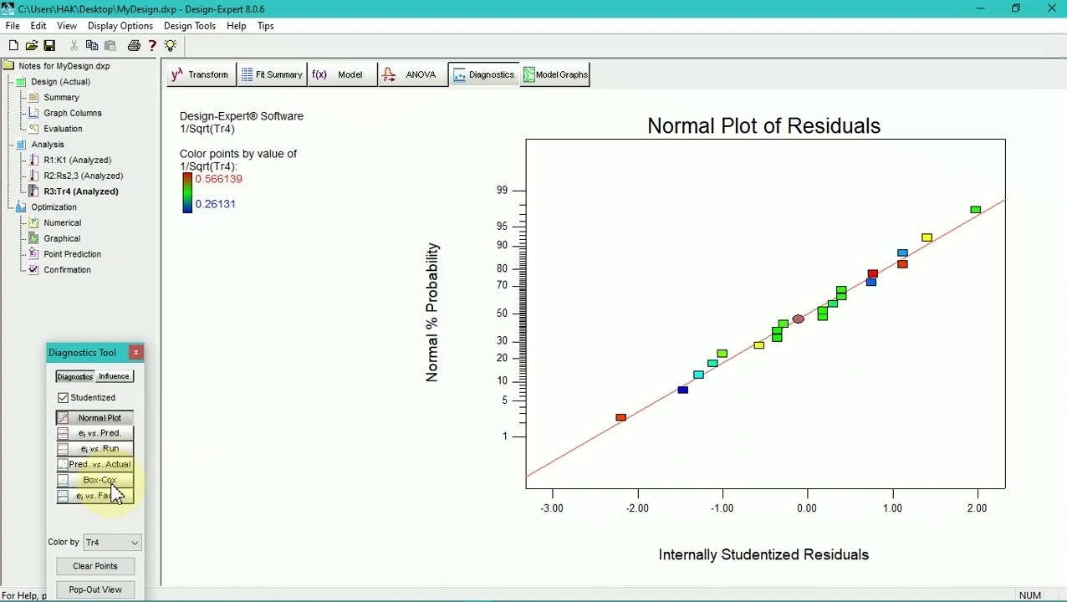
left_click(110, 482)
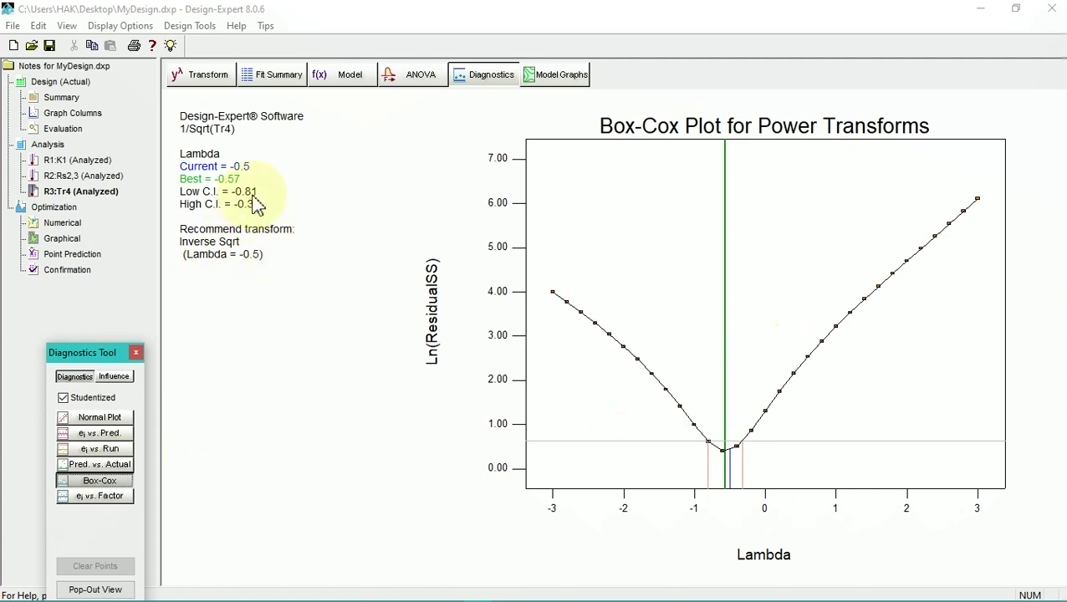
Display the 3D surface of Tr4 against mobile phase concentration and buffer molarity, and rotate it to inspect its shape
left_click(567, 76)
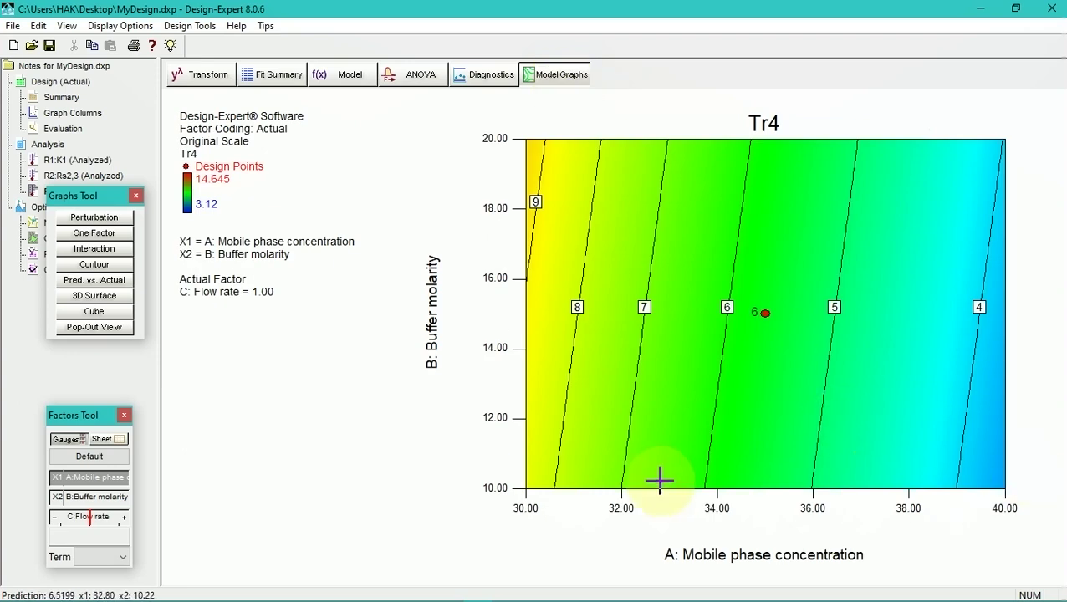
left_click(110, 300)
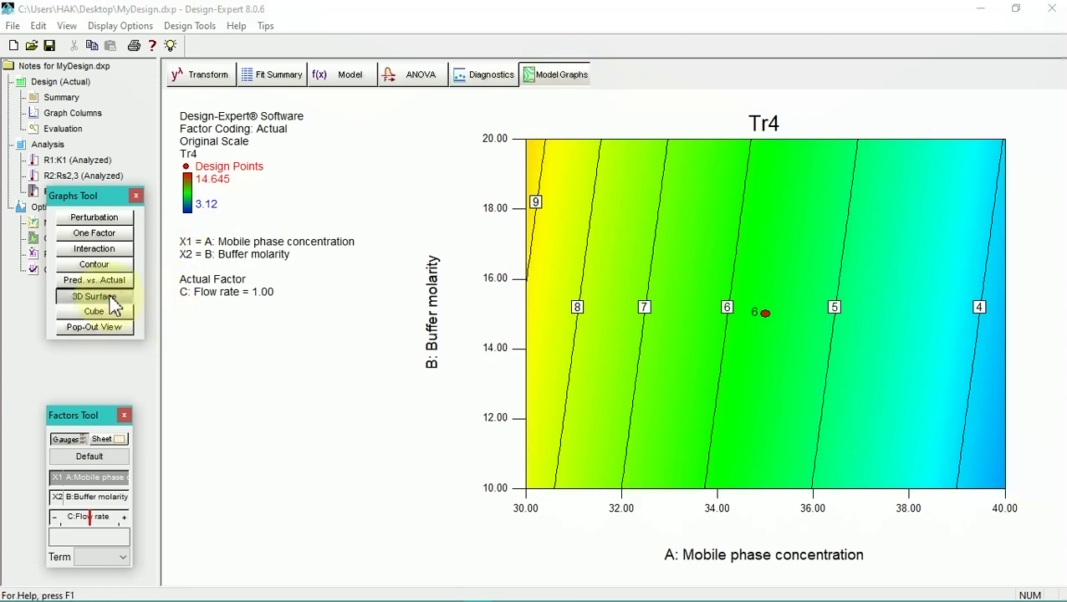
mouse_move(626, 492)
left_mouse_down()
mouse_move(614, 490)
mouse_move(638, 498)
left_mouse_up()
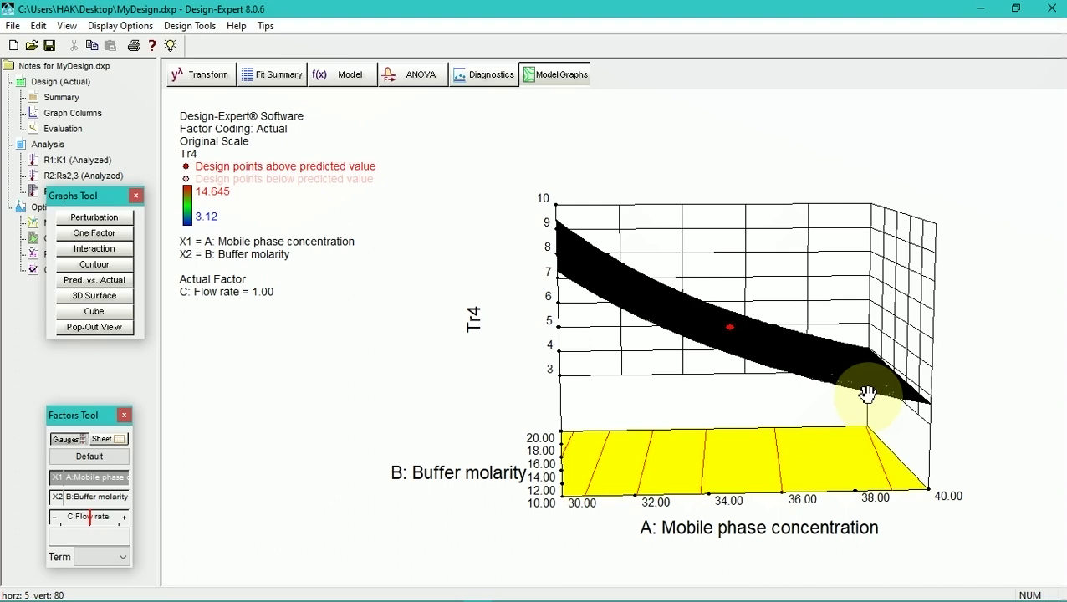
mouse_move(866, 393)
left_mouse_down()
mouse_move(831, 452)
mouse_move(812, 447)
left_mouse_up()
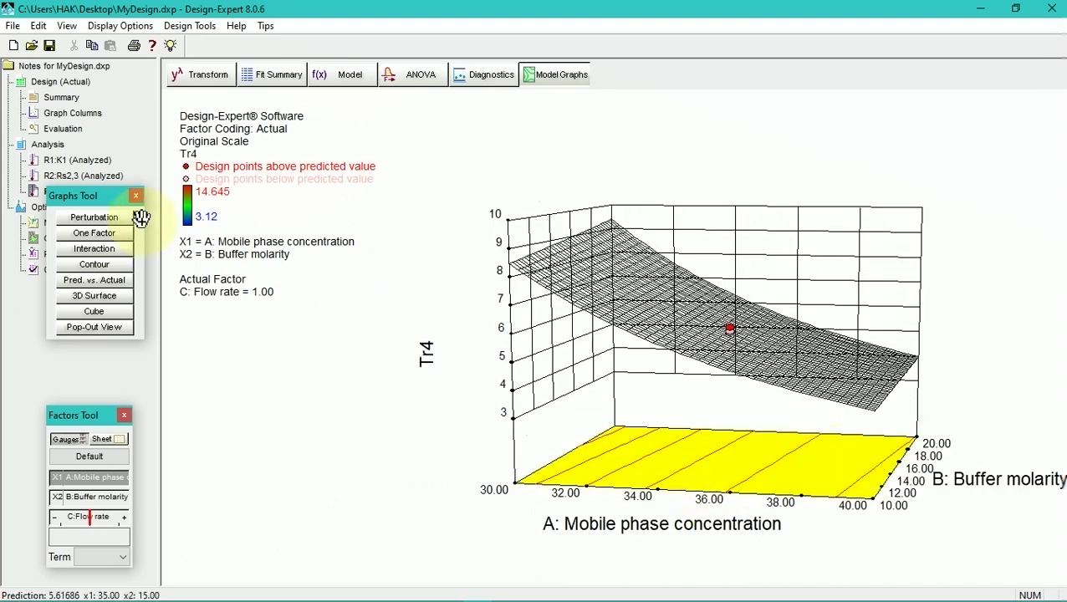
left_click_drag(99, 197, 84, 297)
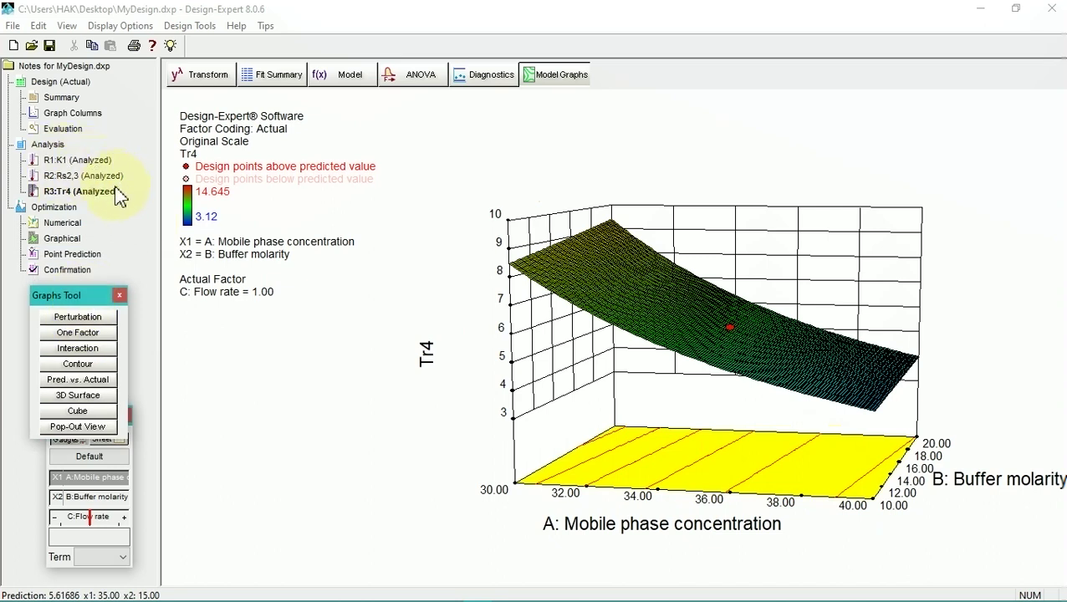
Open the numerical optimization criteria and consult the table of response goals and importances in DOE.xlsx in Excel, returning to Design-Expert
left_click(56, 224)
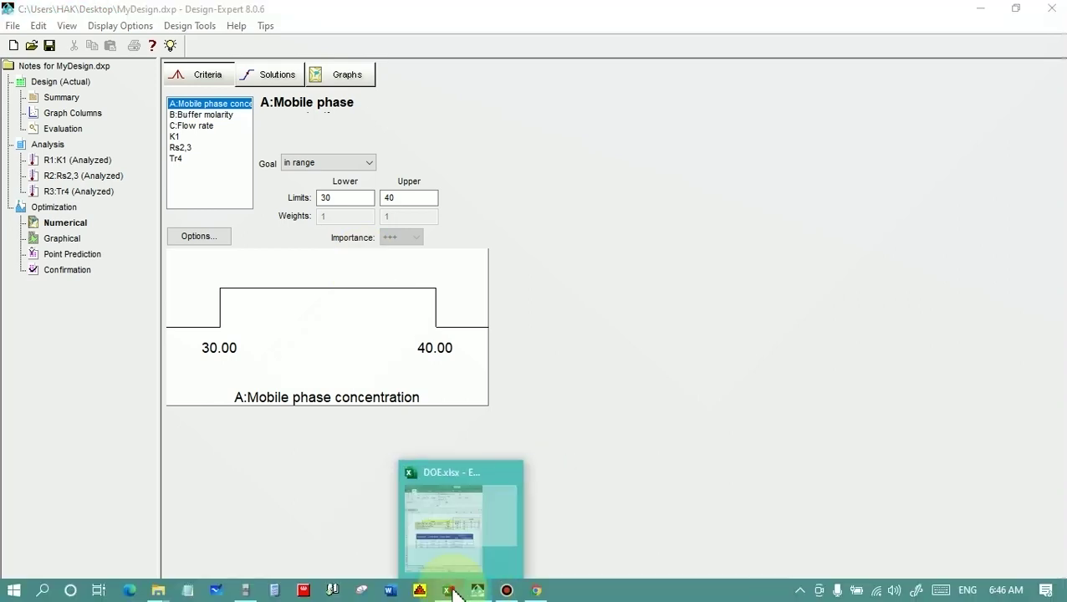
left_click(451, 591)
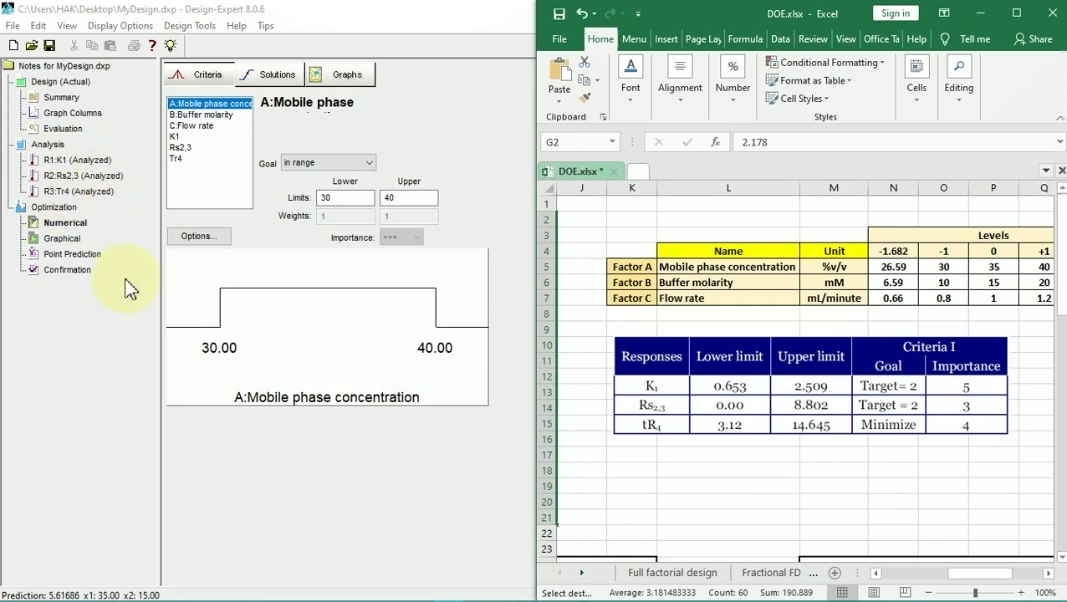
double_click(373, 12)
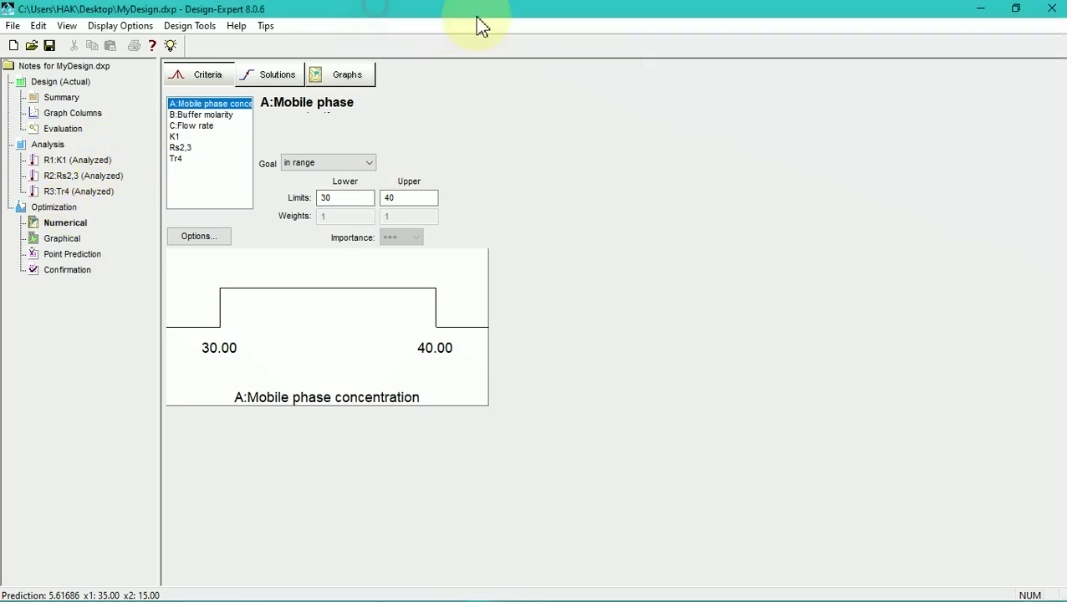
left_click(1017, 10)
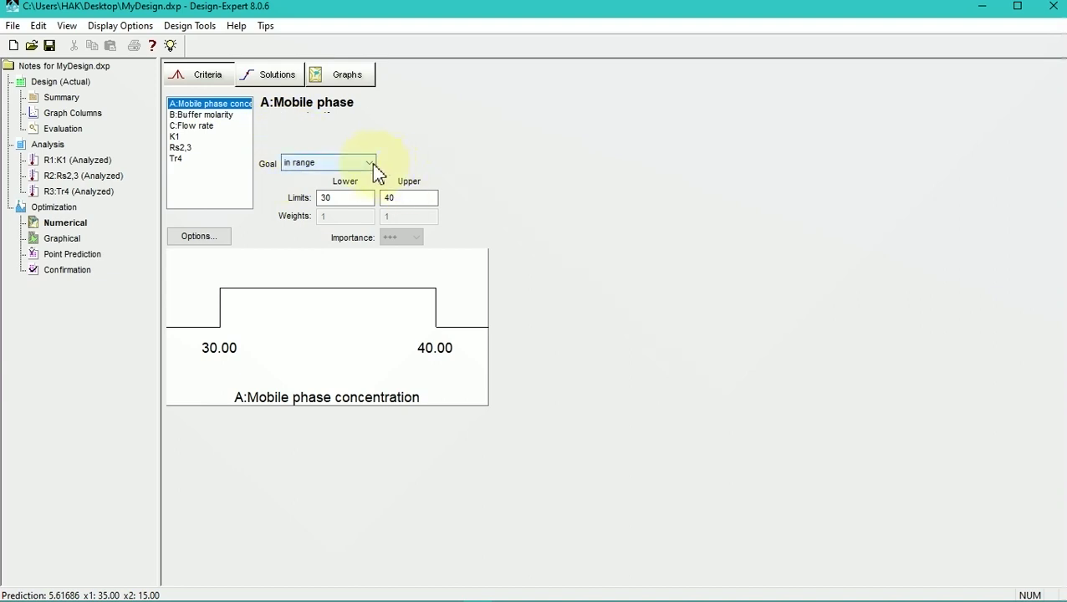
Compare the factor coefficients in the final ANOVA equations of K1, Rs2,3 and Tr4
left_click(81, 160)
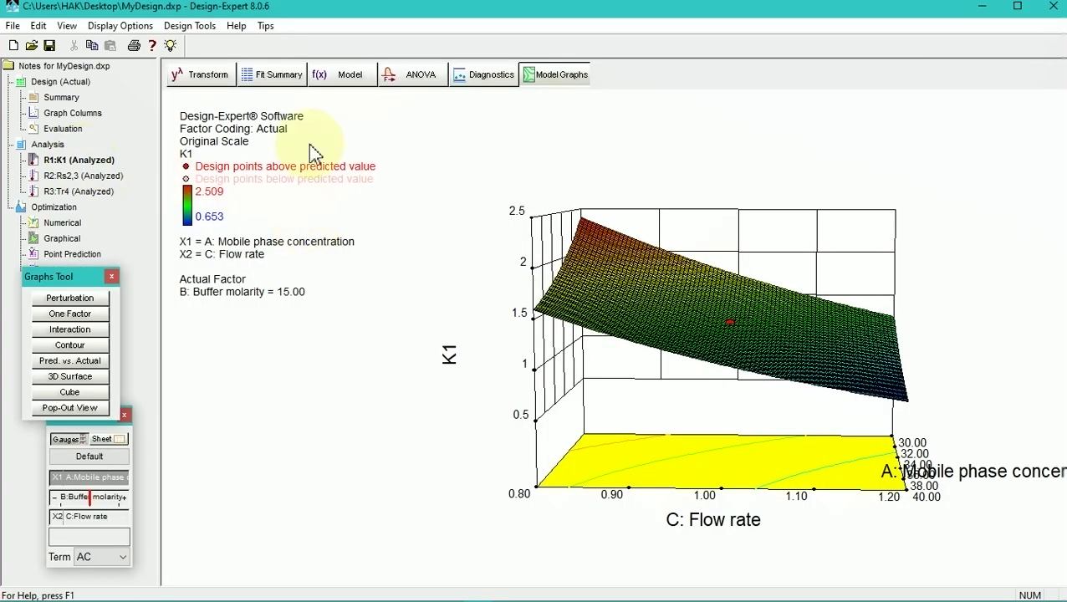
left_click(407, 82)
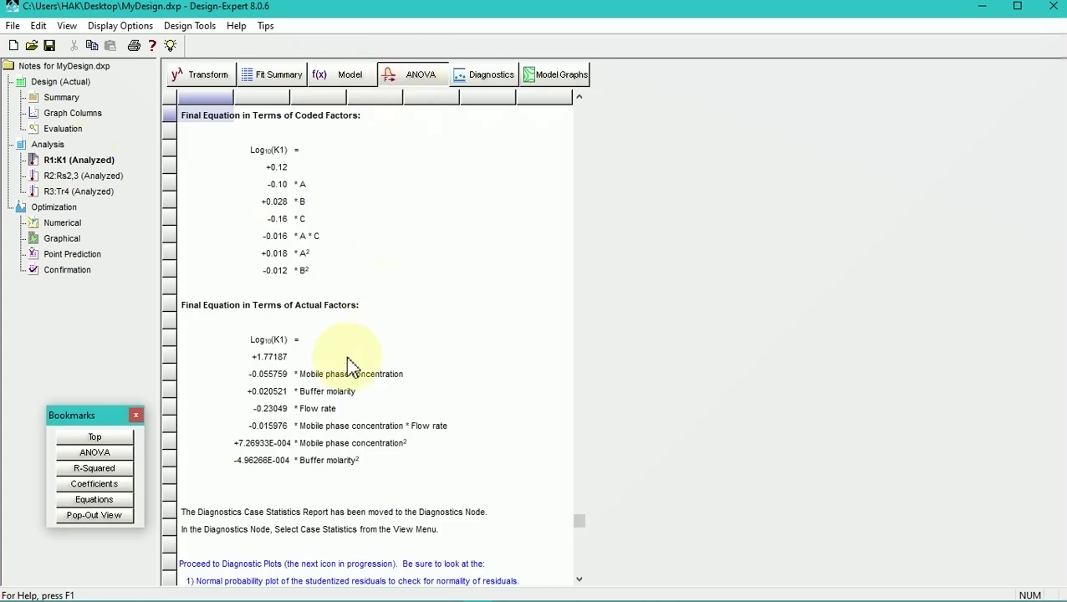
scroll(334, 391, "down", 4)
scroll(334, 387, "up", 9)
scroll(268, 273, "down", 3)
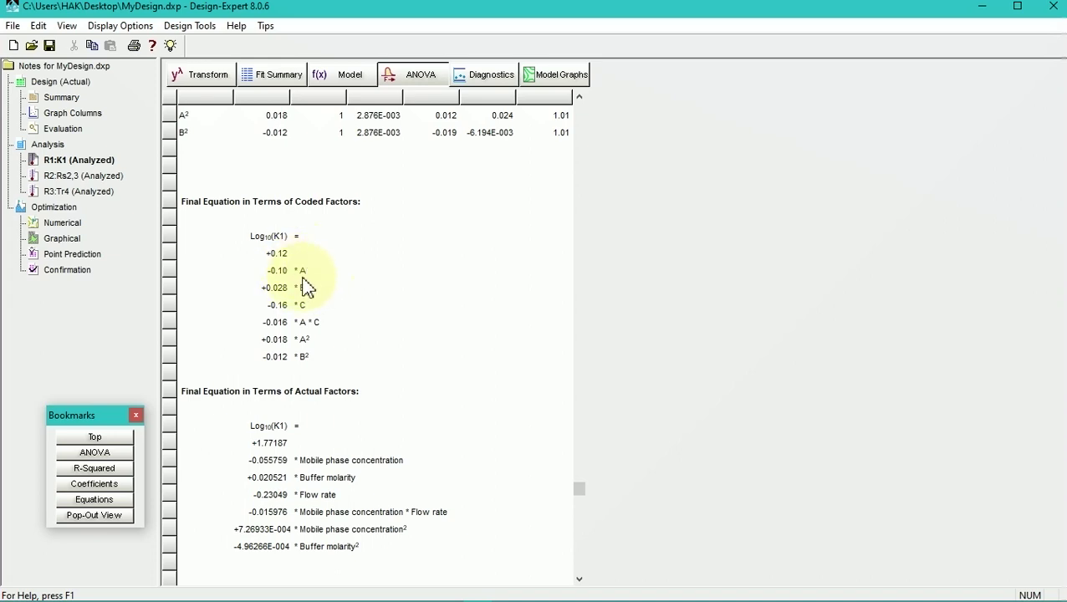
left_click(100, 177)
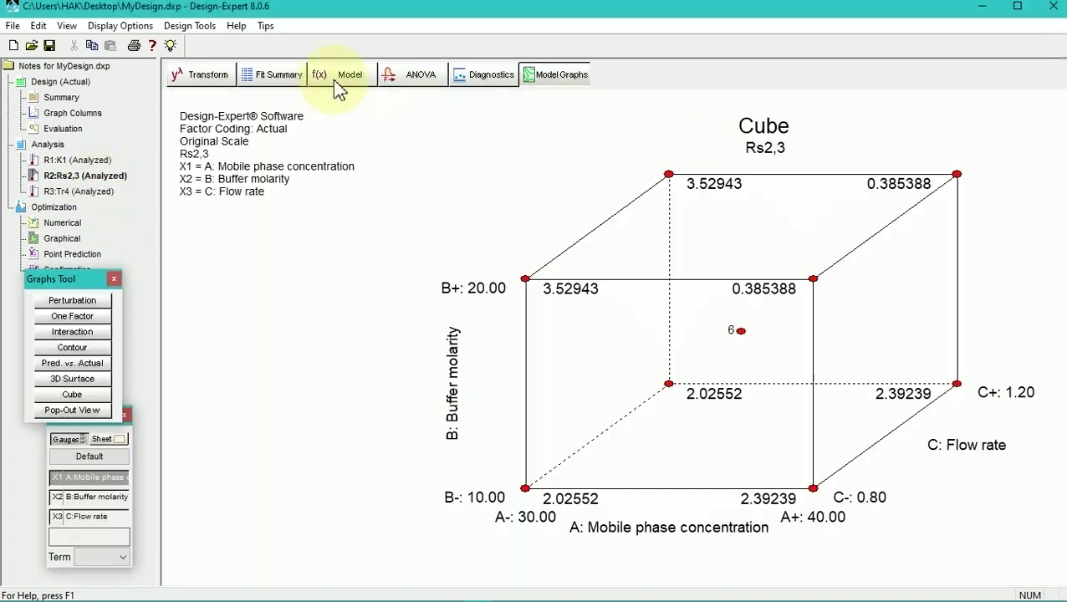
left_click(335, 82)
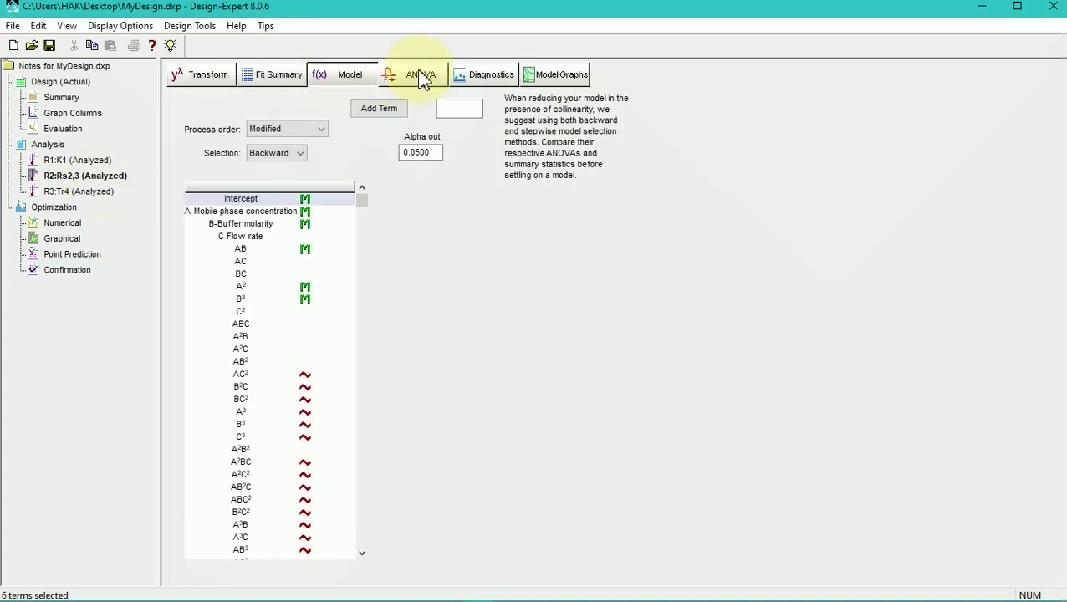
left_click(422, 77)
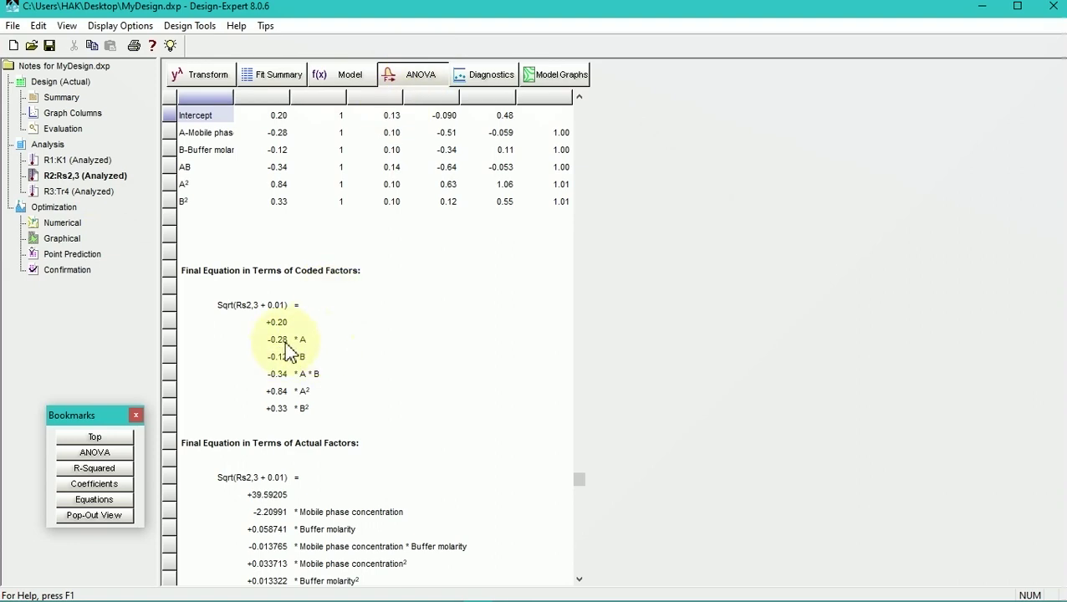
left_click(83, 191)
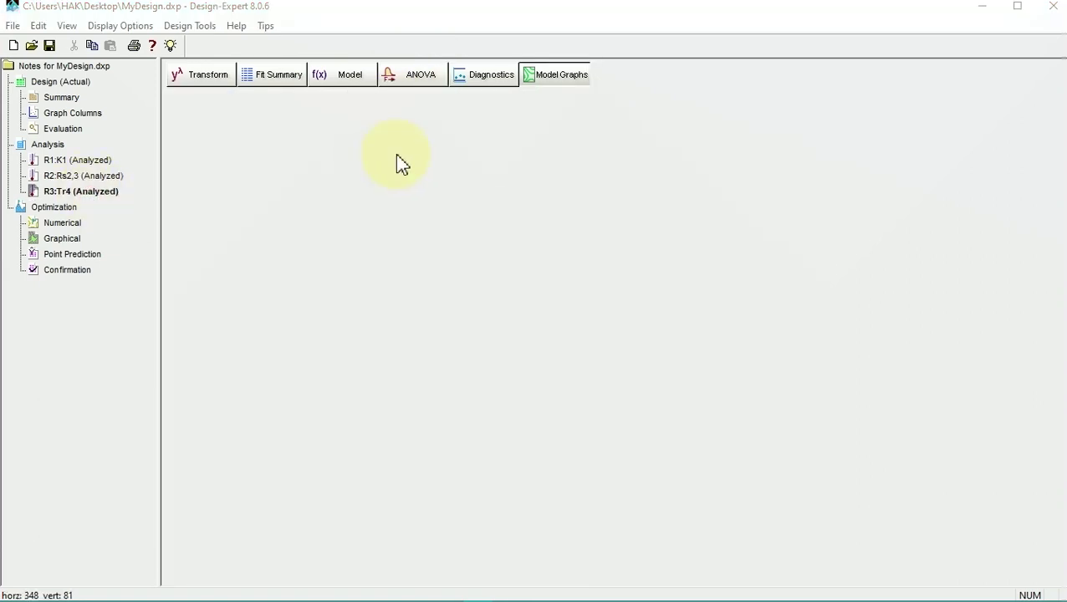
left_click(415, 86)
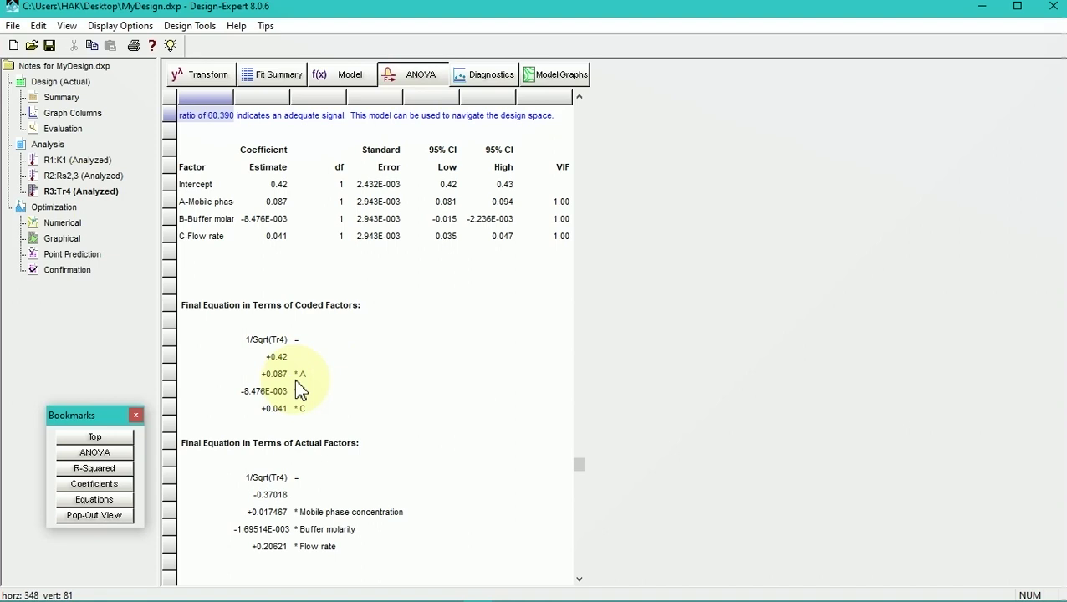
Set the numerical optimization goal of factor A, mobile phase concentration, to minimize
left_click(65, 224)
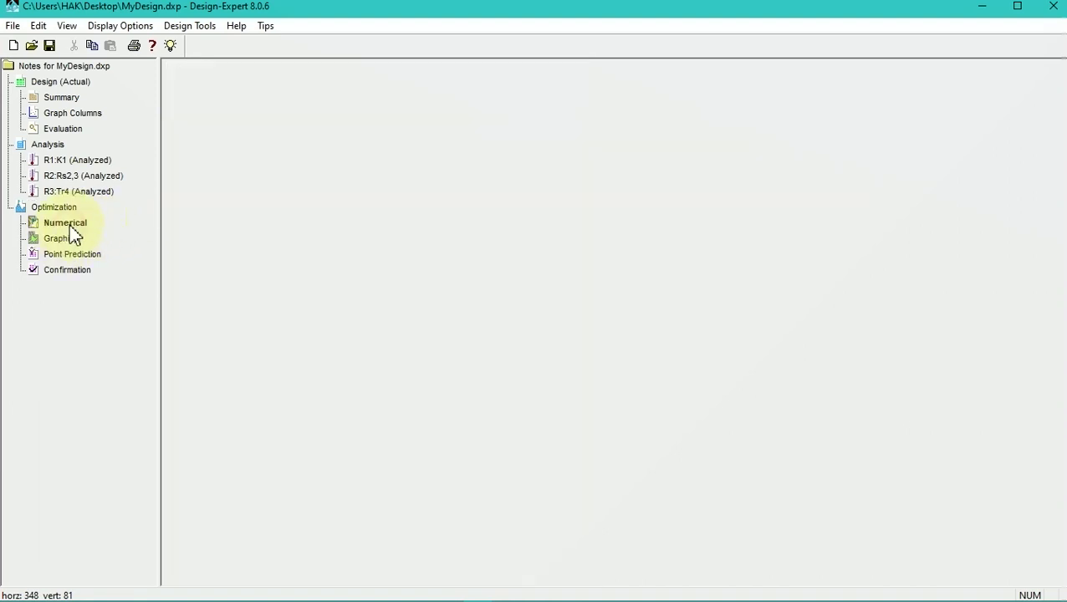
left_click(368, 164)
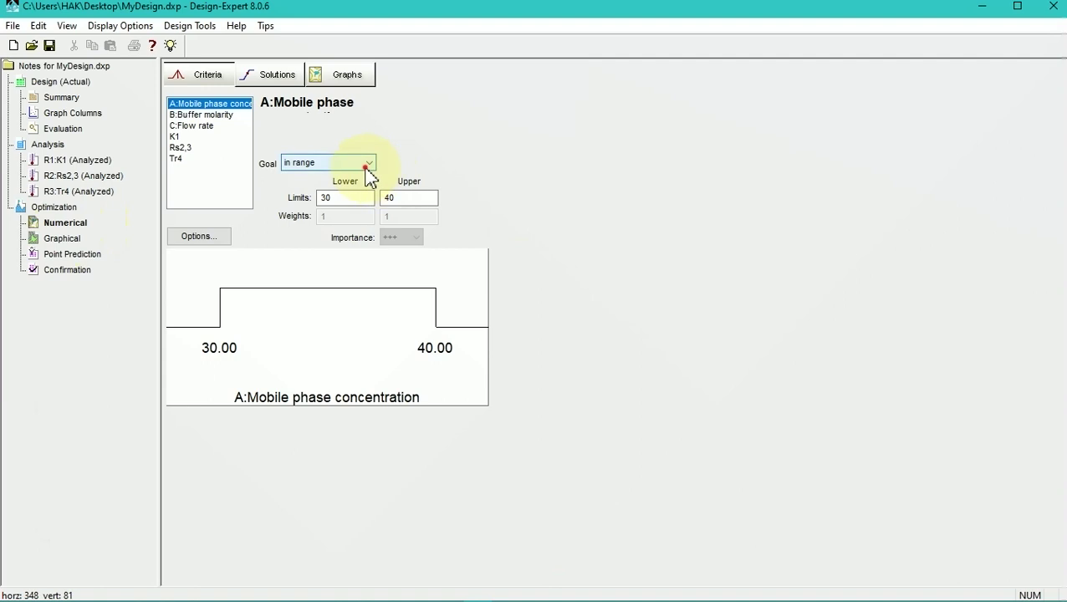
left_click(328, 189)
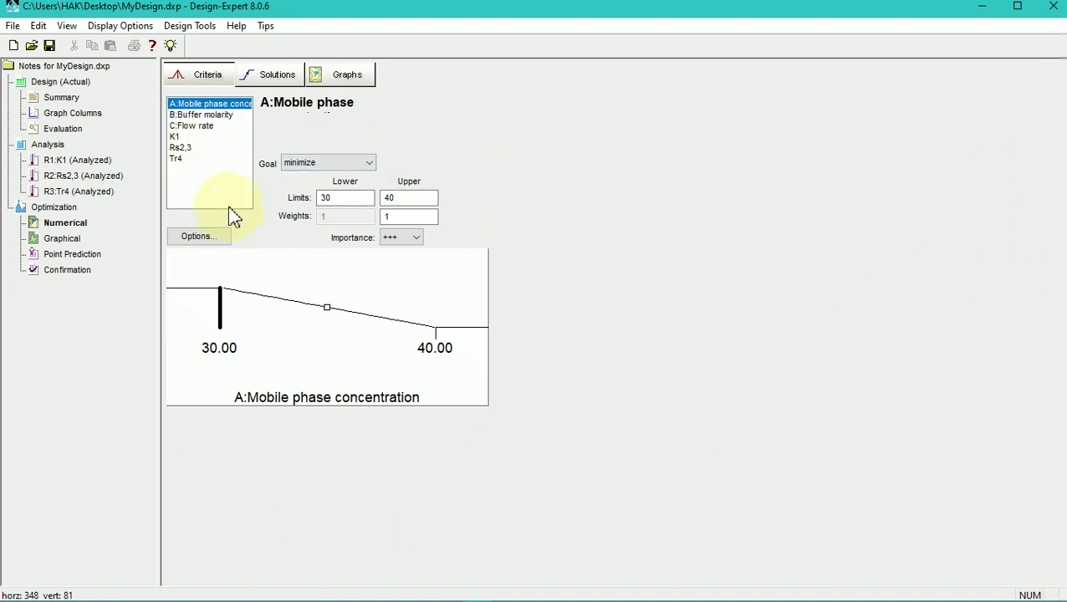
Check the buffer molarity coefficients in the K1, Rs2,3 and Tr4 equations and set that factor's optimization goal to minimize
left_click(209, 115)
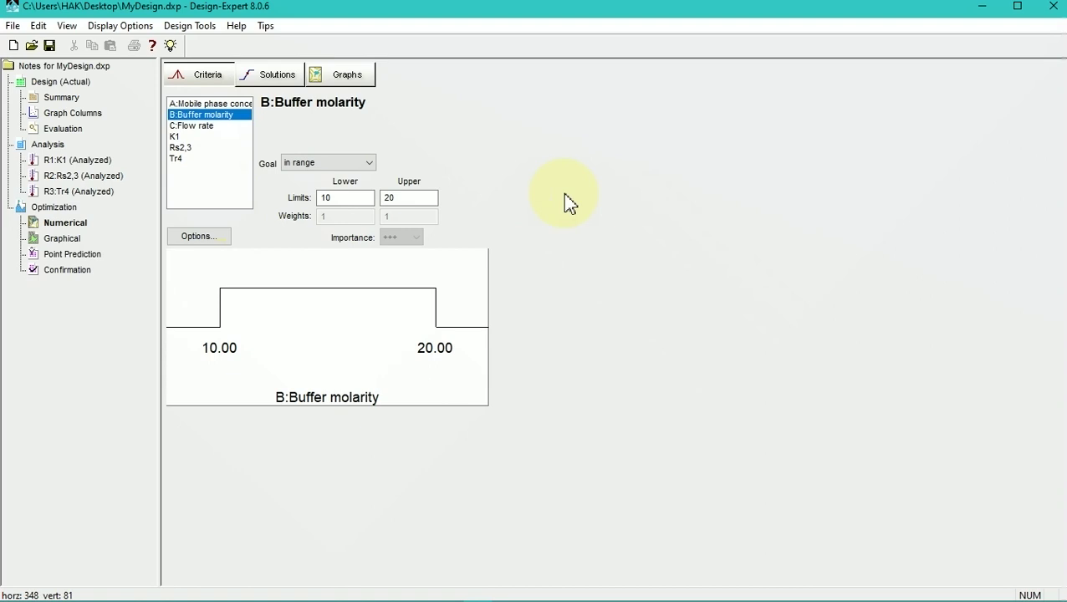
left_click(101, 162)
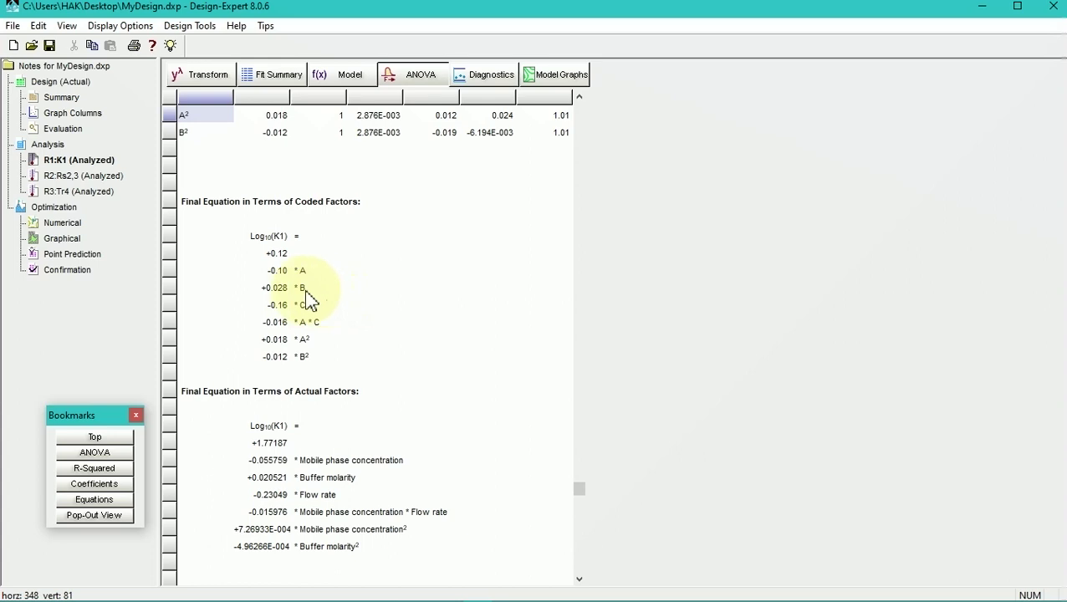
left_click(93, 176)
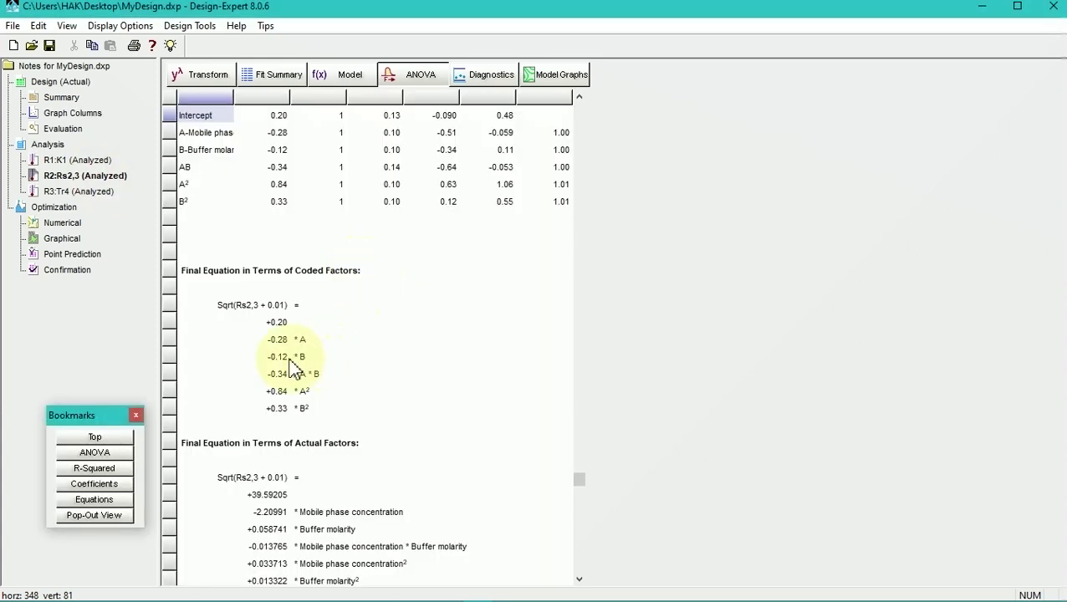
left_click(104, 197)
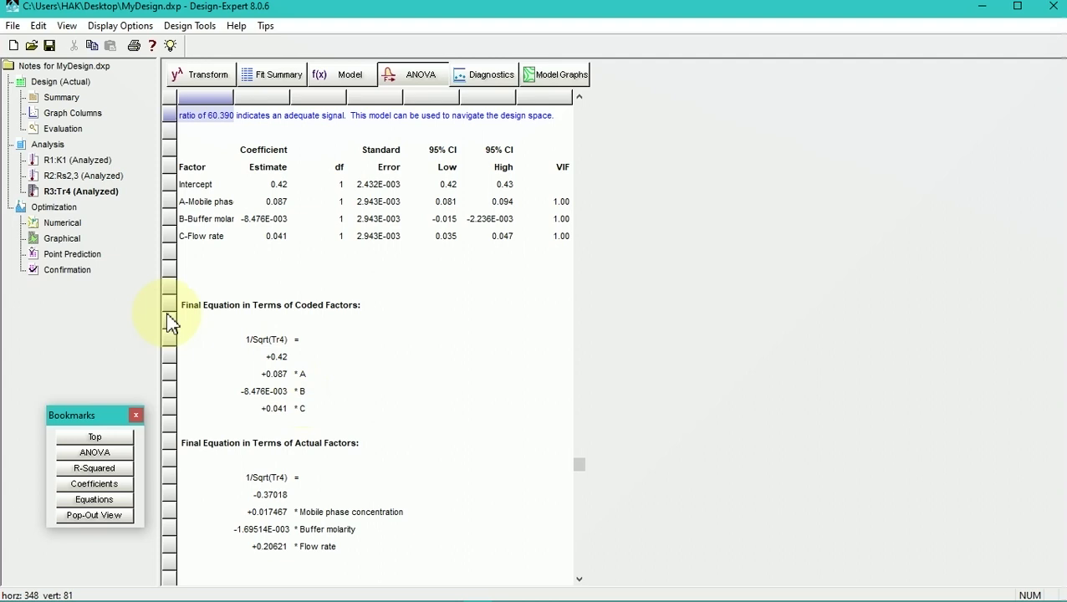
left_click(65, 223)
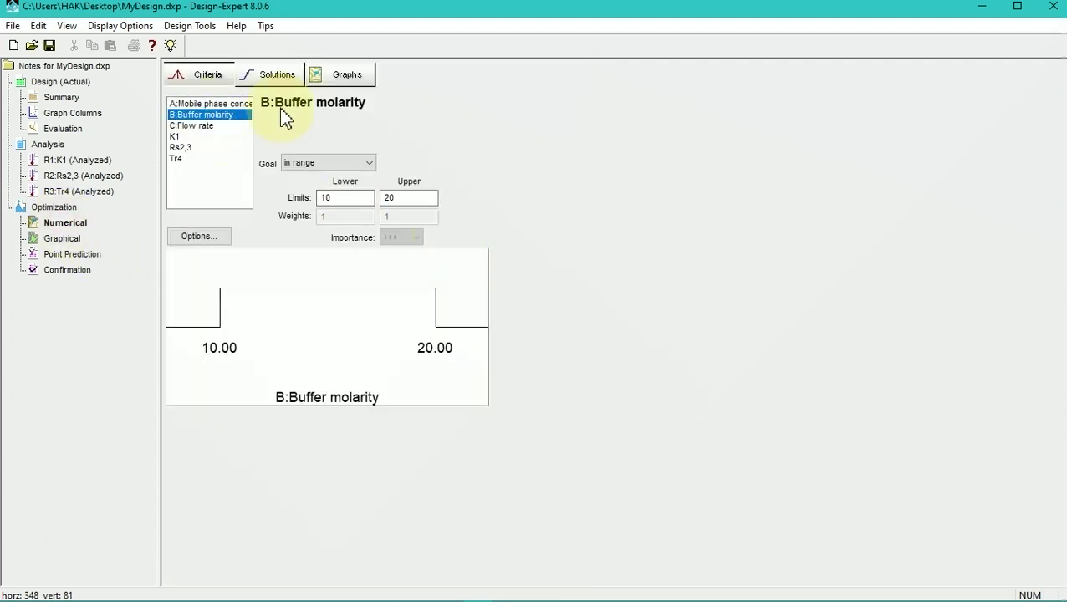
left_click(334, 162)
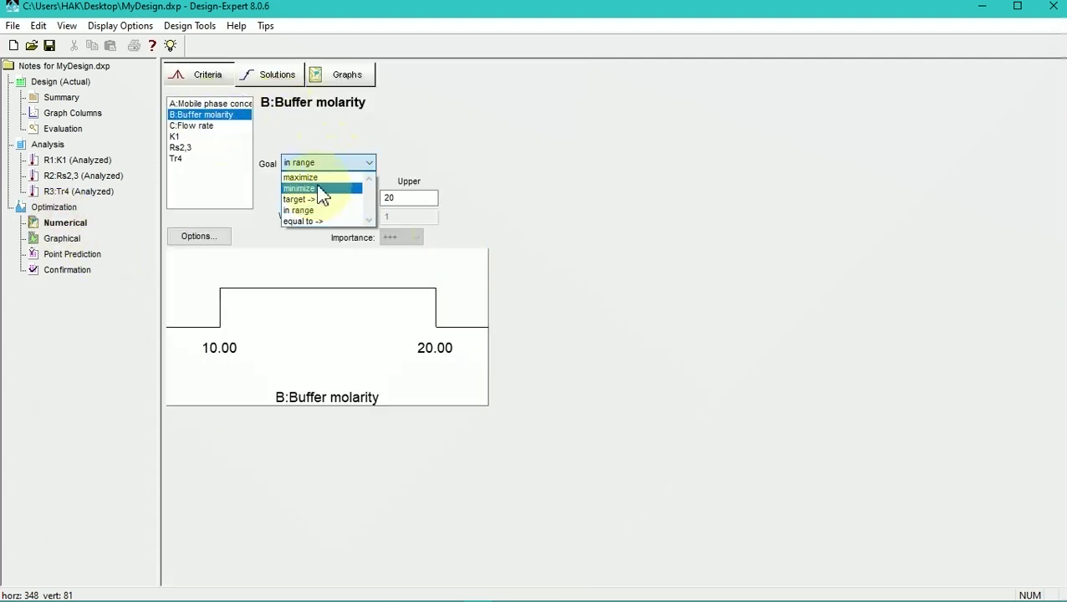
left_click(321, 189)
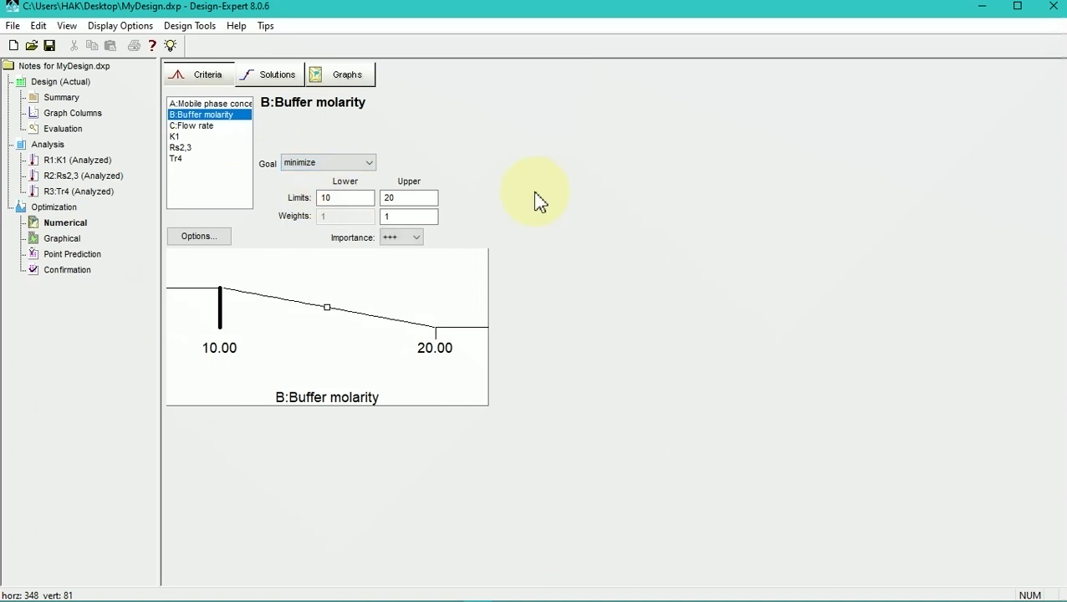
Review the goals of the three factors and examine the flow rate term in the ANOVA results of K1, Rs2,3 and Tr4
left_click(219, 103)
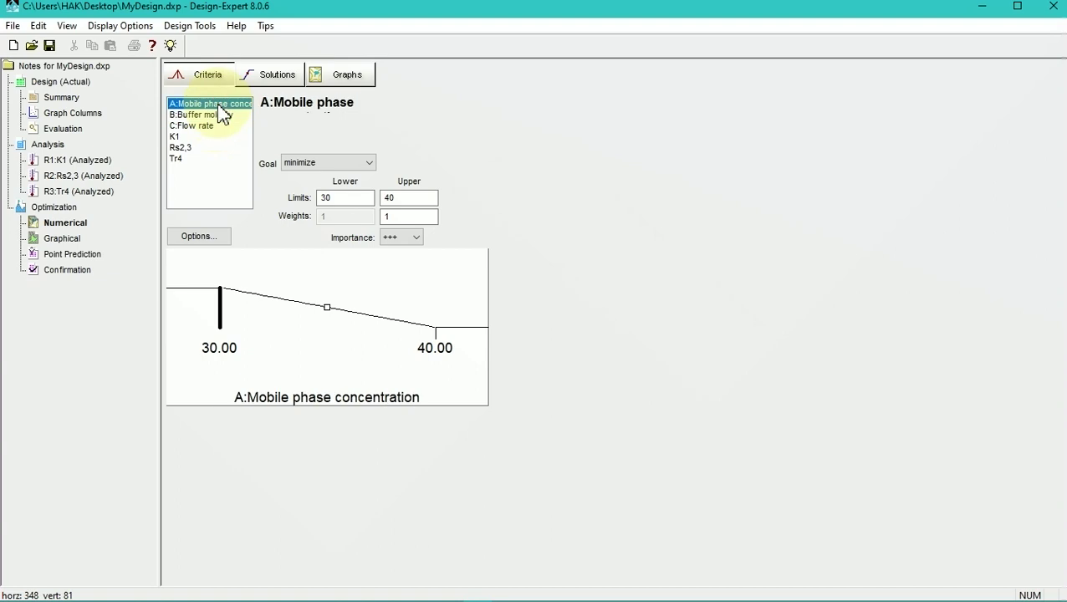
left_click(217, 117)
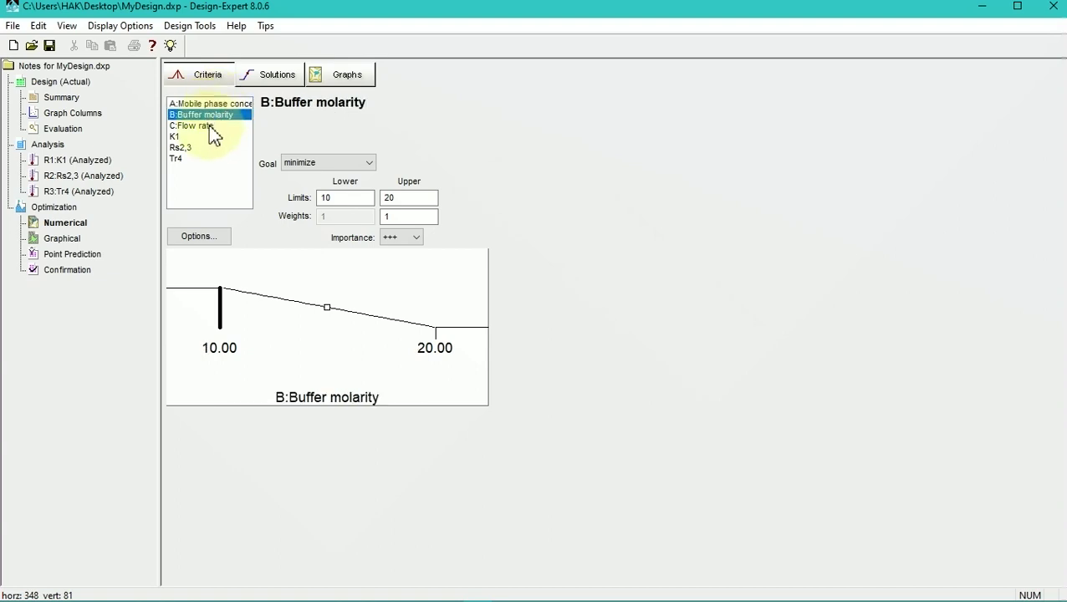
left_click(209, 125)
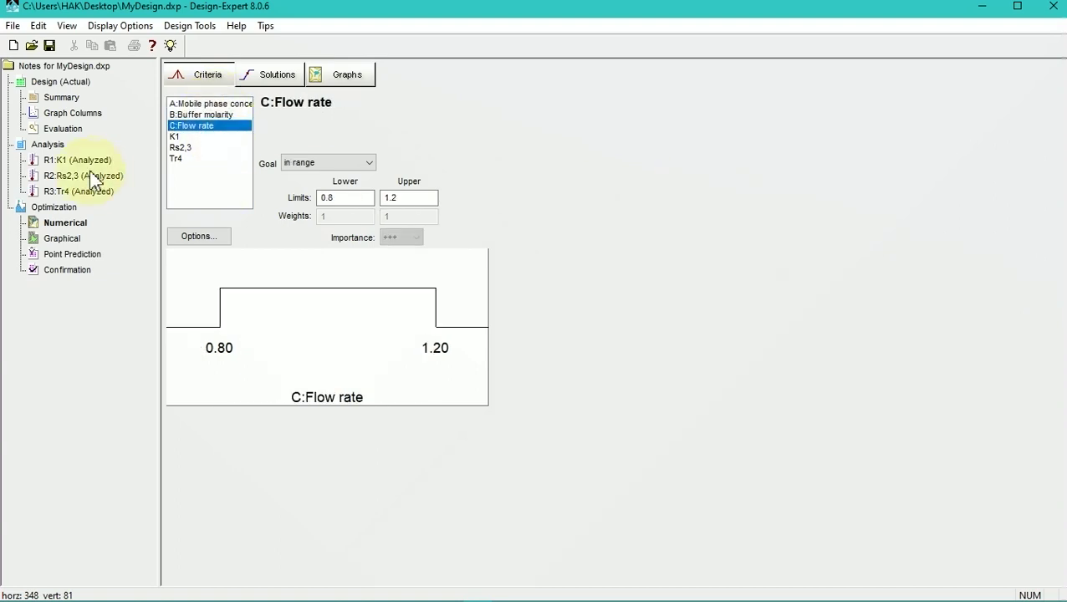
left_click(88, 160)
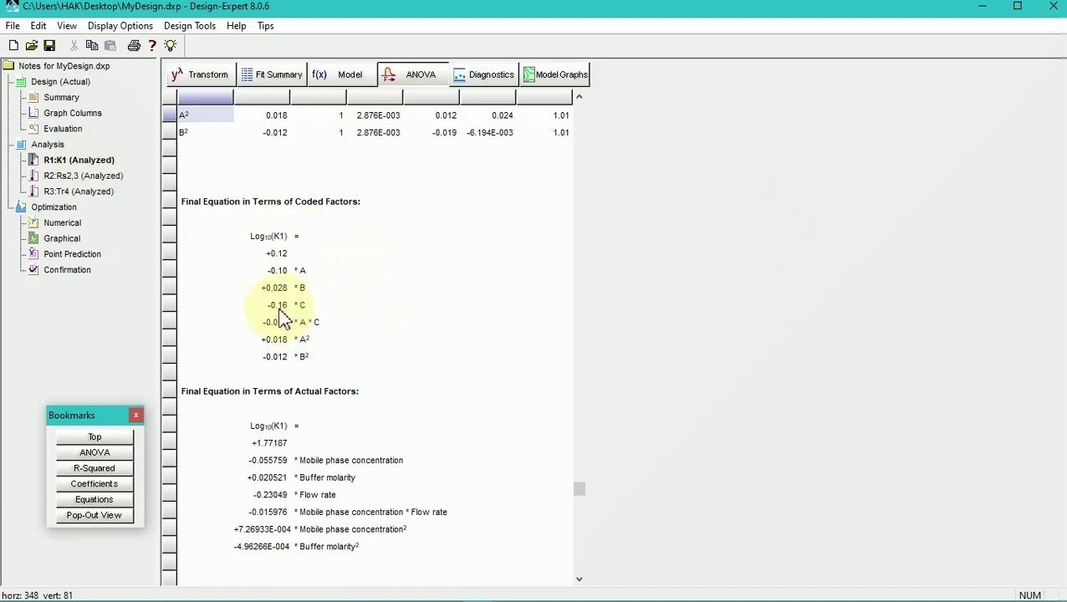
left_click(76, 178)
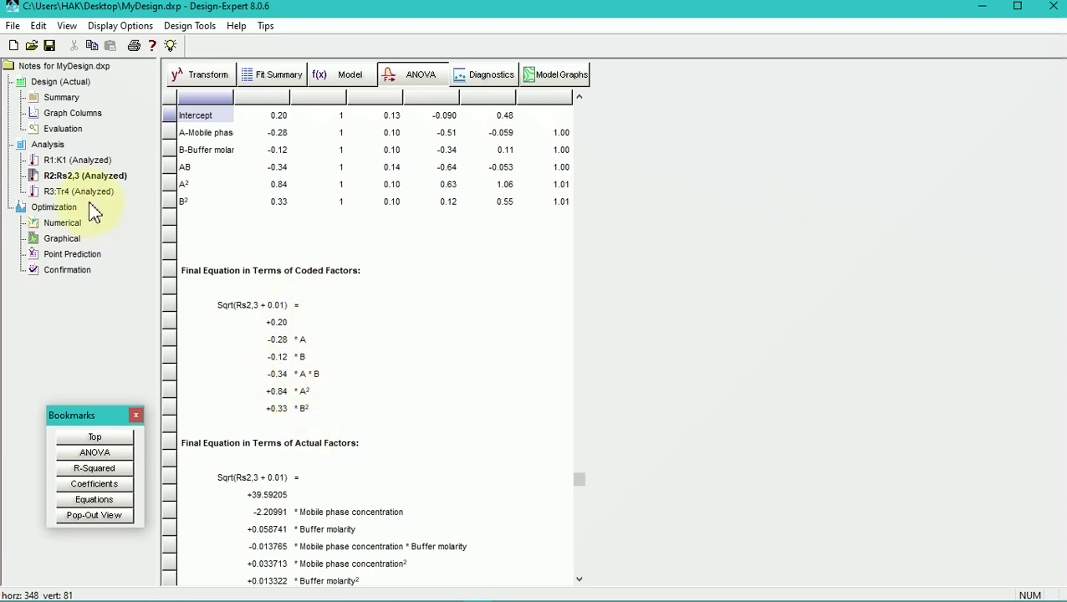
scroll(312, 282, "up", 8)
scroll(312, 283, "up", 9)
scroll(312, 283, "up", 3)
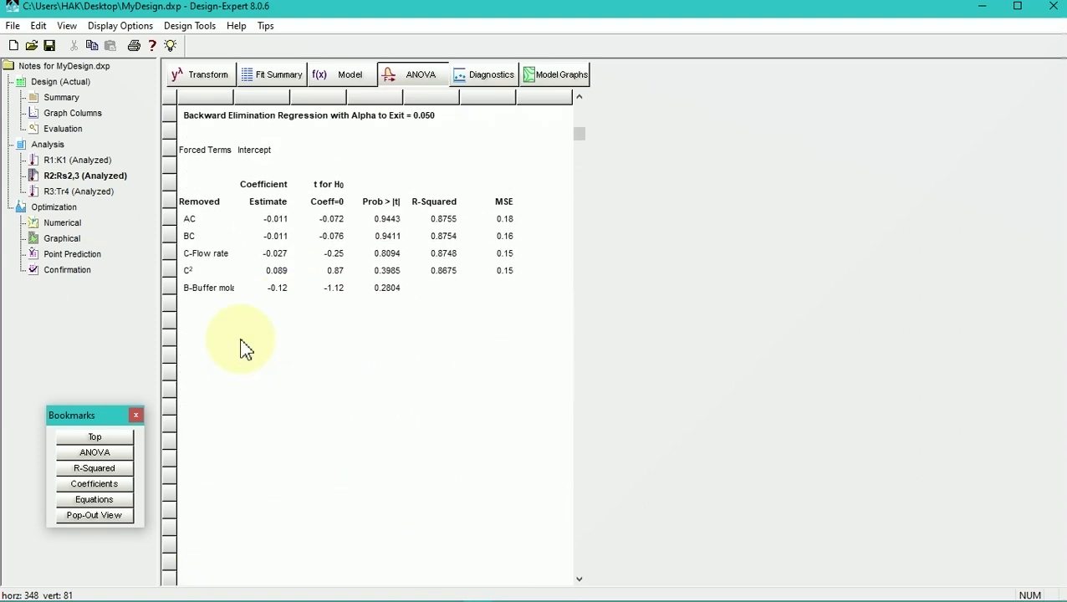
left_click(75, 198)
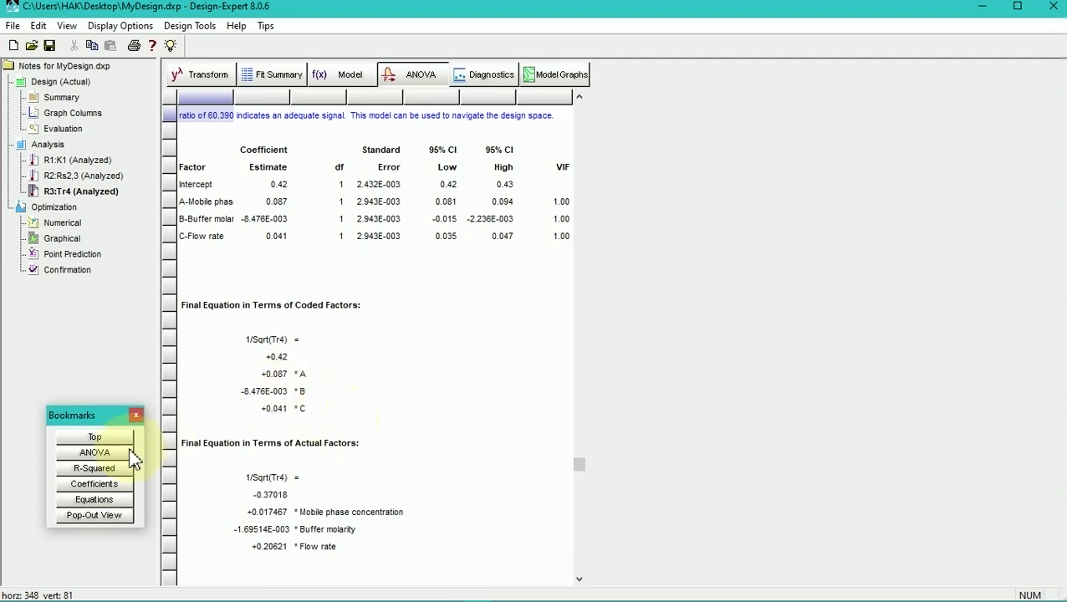
left_click(75, 224)
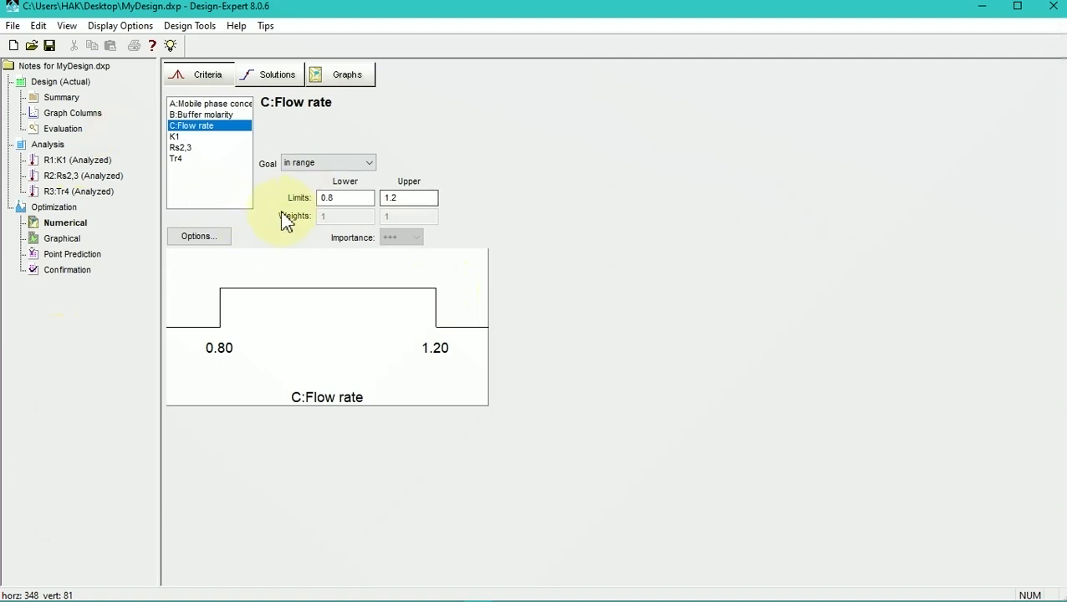
Consult the criteria table in DOE.xlsx in Excel, then set K1's goal in Design-Expert to target 2 with importance +++++
left_click(175, 136)
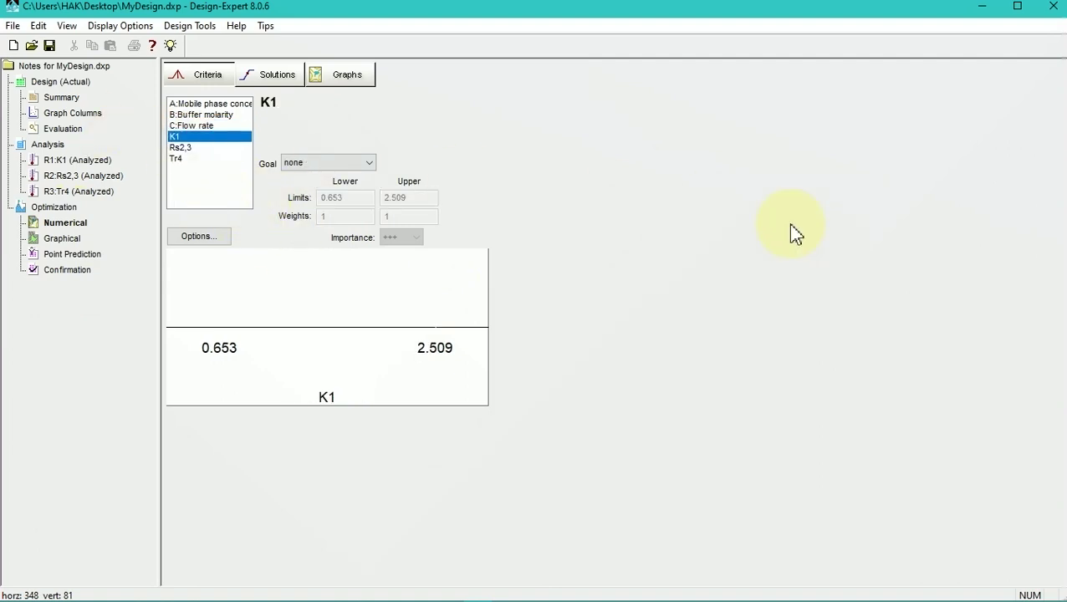
mouse_move(618, 593)
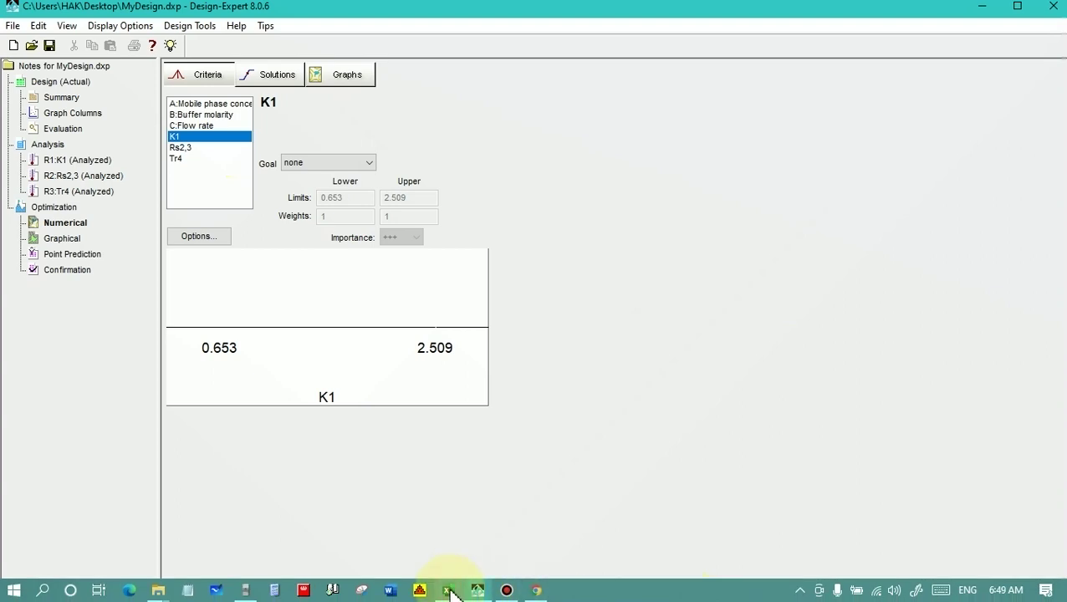
left_click(449, 590)
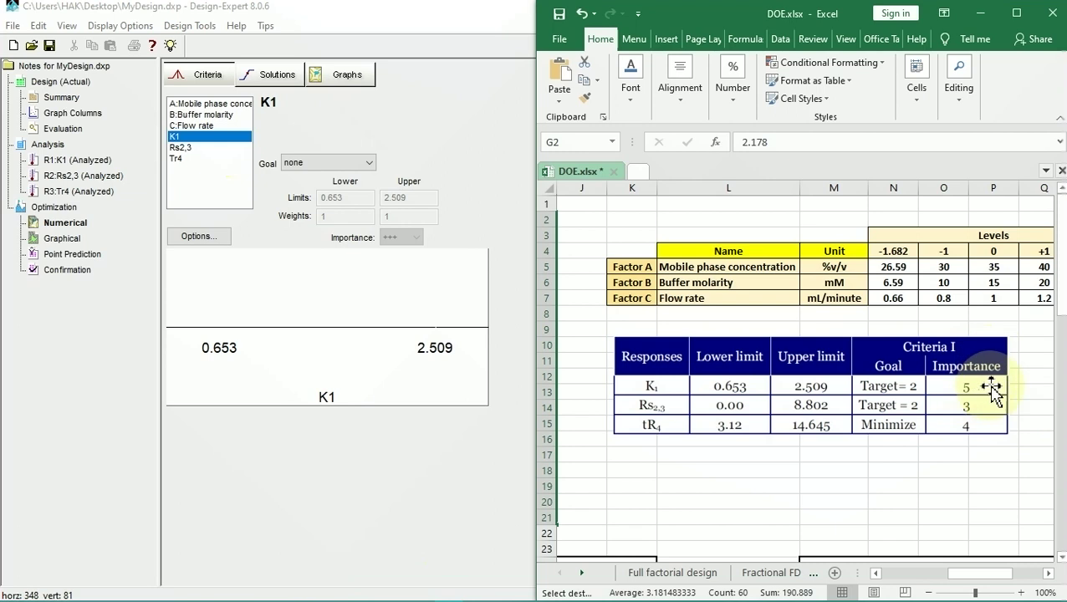
left_click(367, 163)
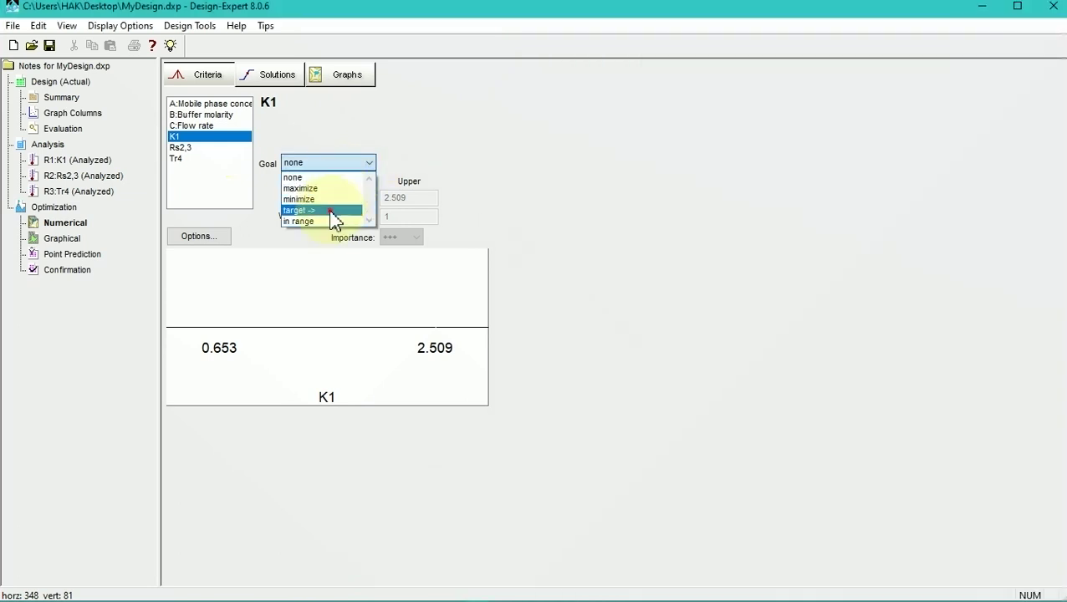
left_click(331, 210)
left_click_drag(428, 161, 383, 159)
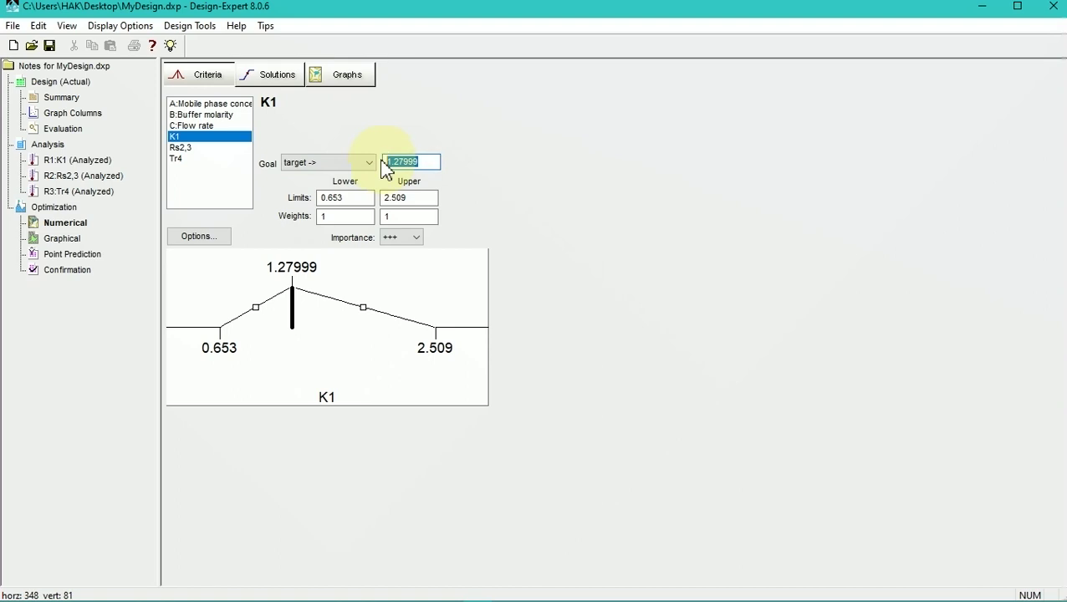
type("2")
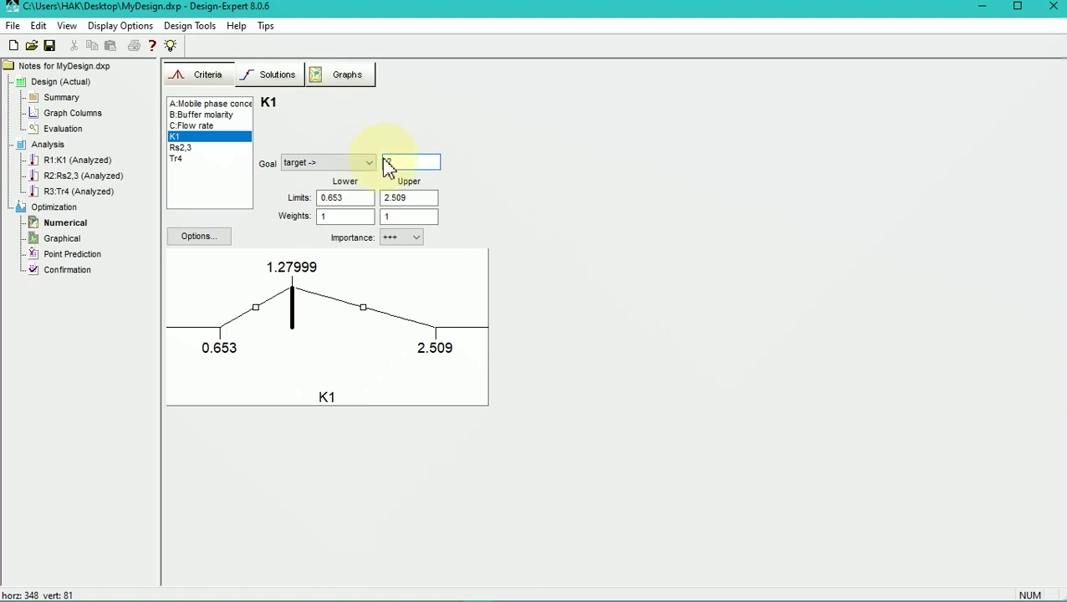
left_click(418, 238)
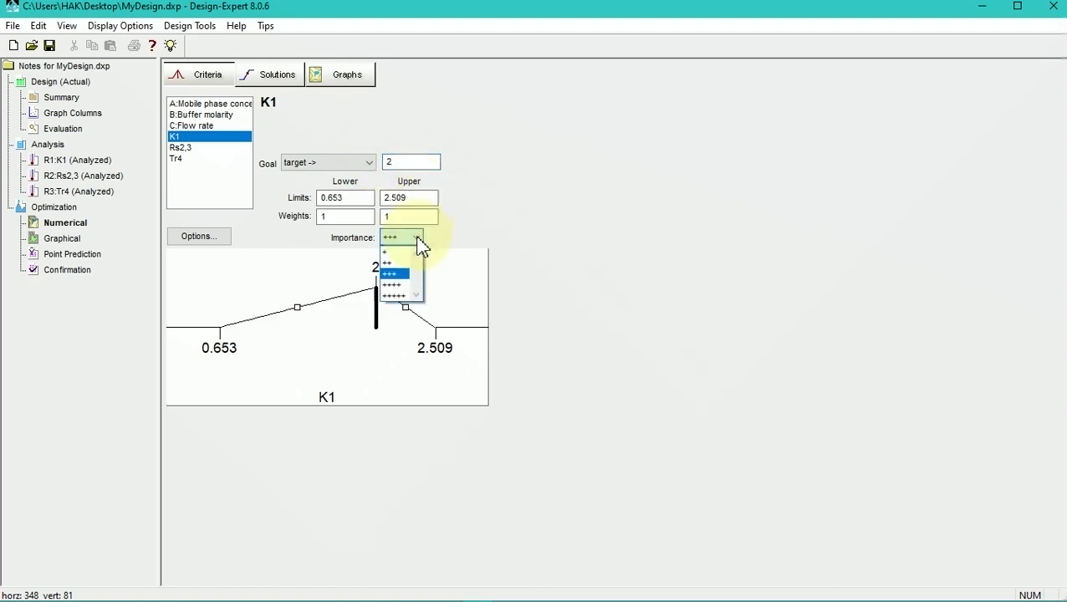
left_click(405, 297)
Check the Rs2,3 row of the criteria table in Excel and set the Rs2,3 goal in Design-Expert to target 2
left_click(199, 150)
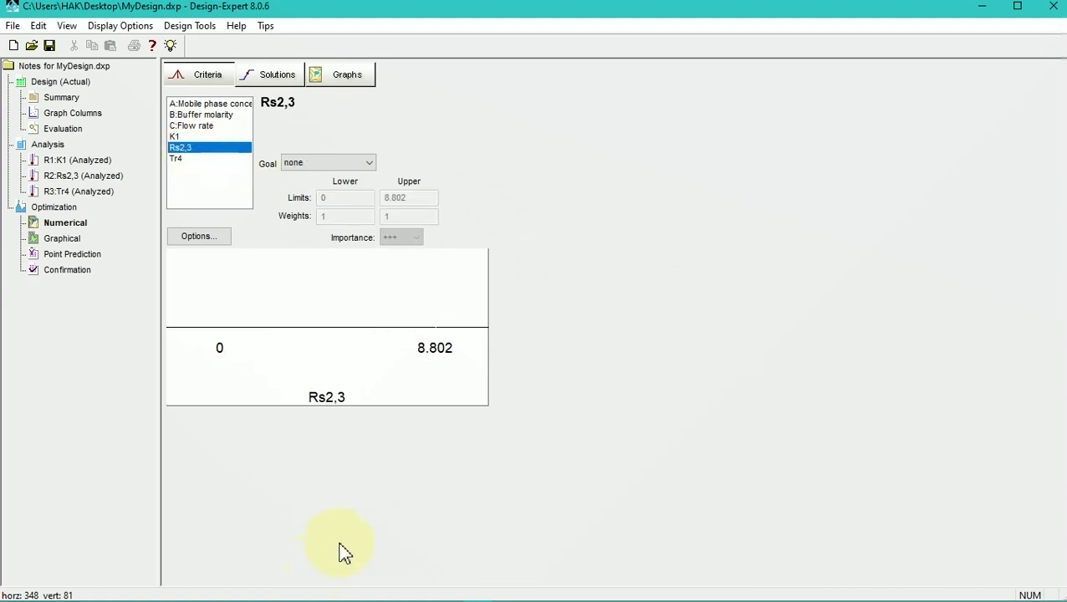
left_click(436, 597)
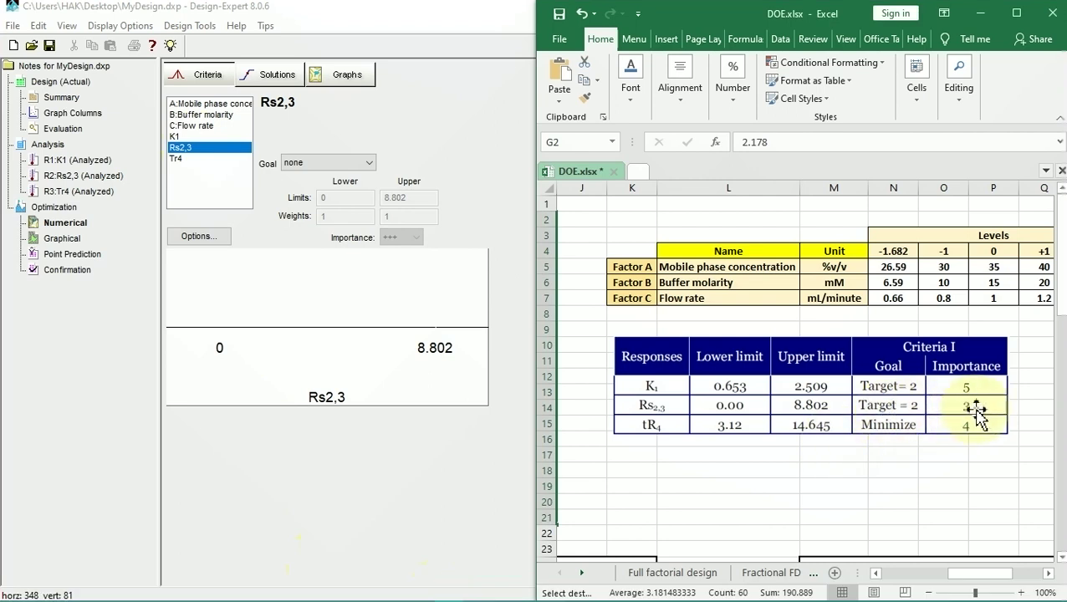
left_click(410, 150)
left_click(352, 162)
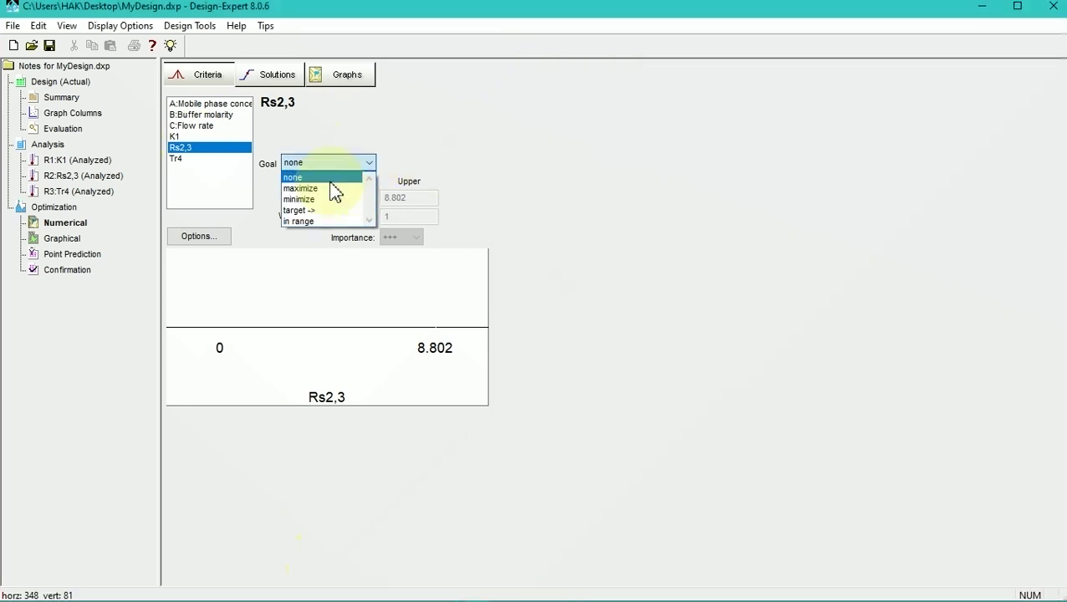
left_click(313, 212)
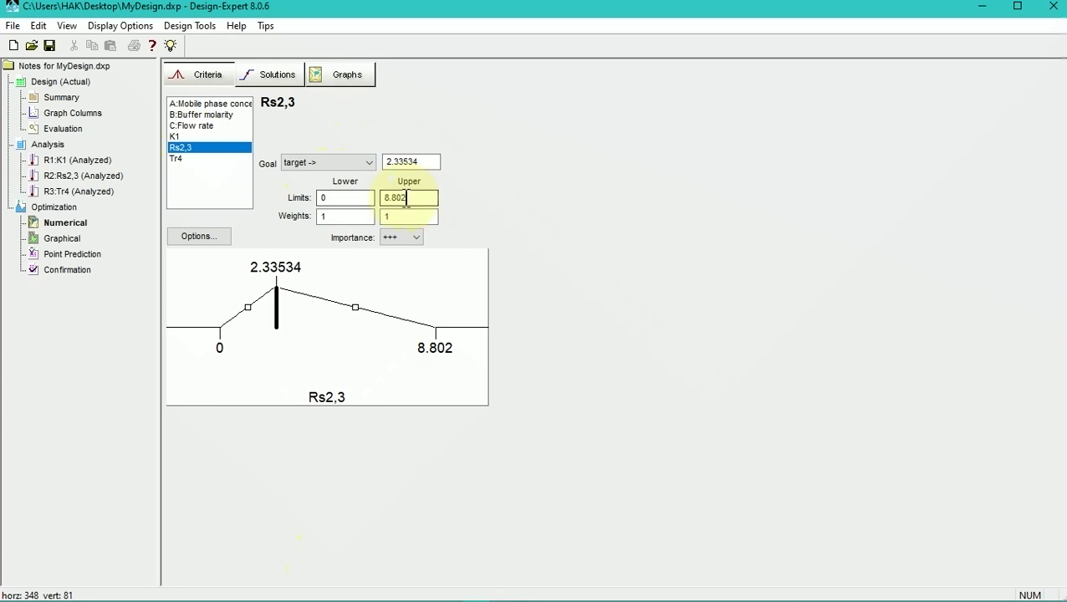
left_click_drag(429, 162, 357, 162)
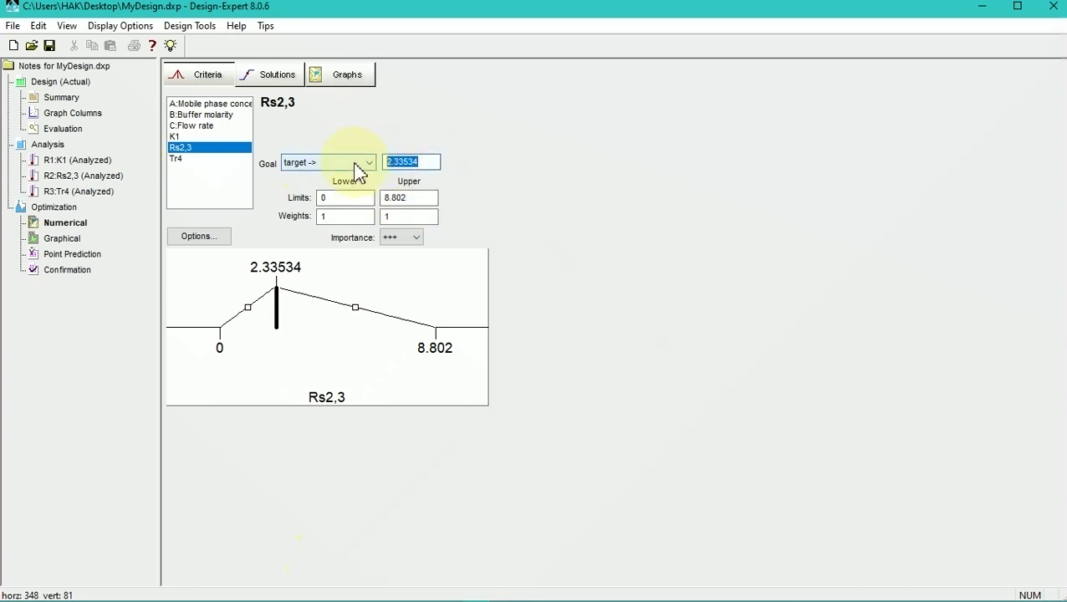
type("2")
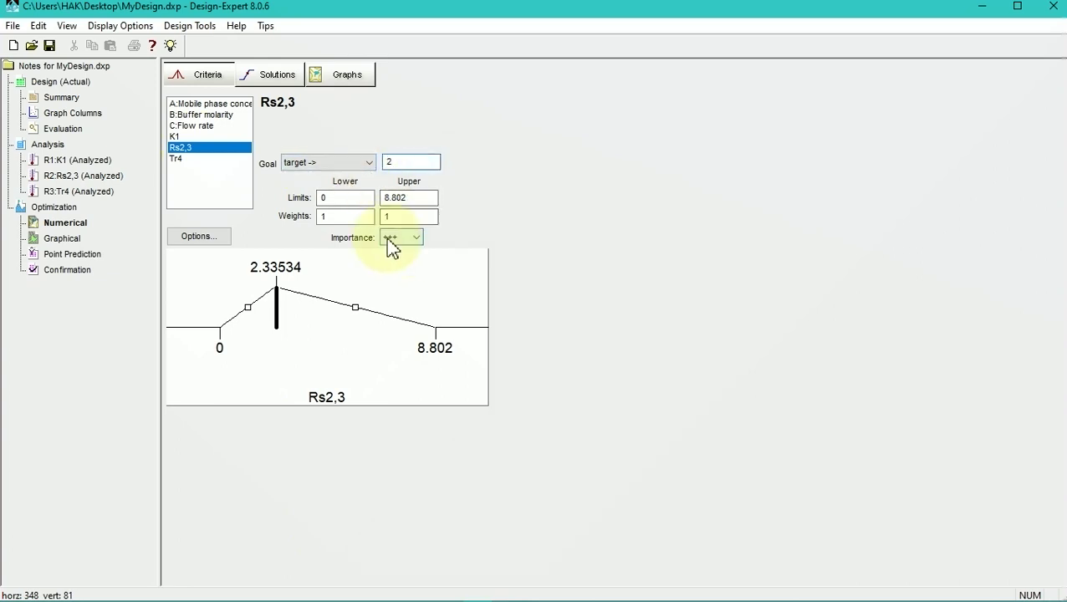
Following the Excel criteria table, set Tr4's goal in Design-Expert to minimize with importance ++++ and generate the optimization solutions
left_click(183, 160)
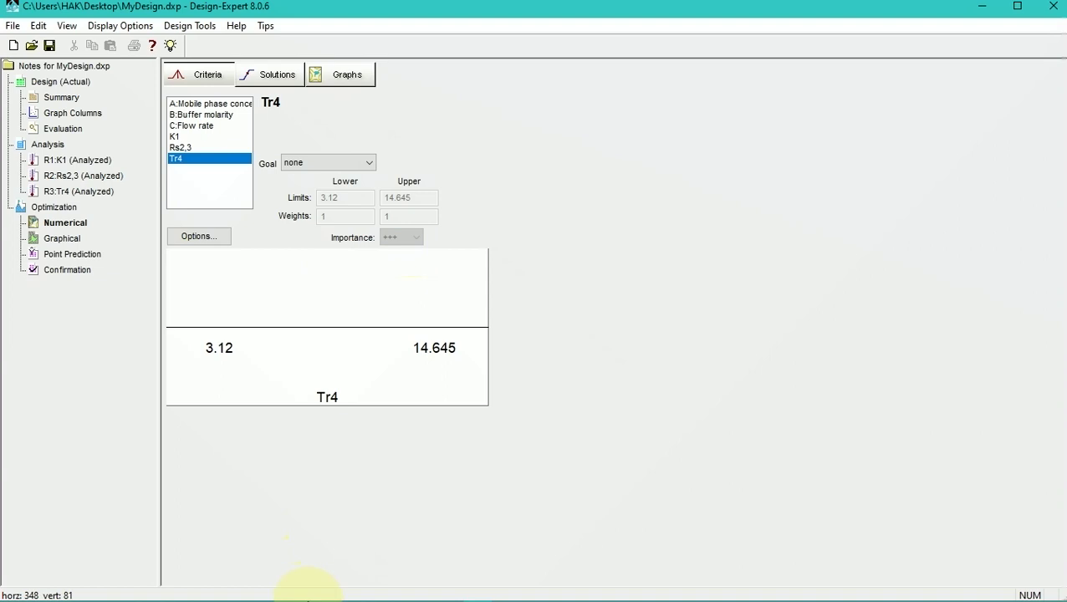
mouse_move(310, 595)
left_click(448, 589)
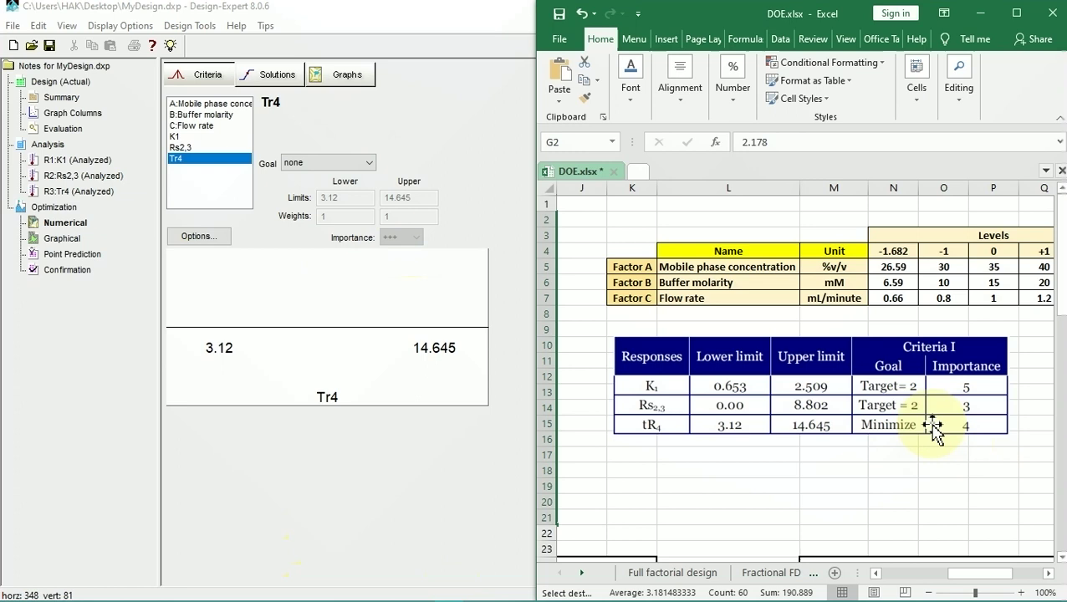
left_click(369, 158)
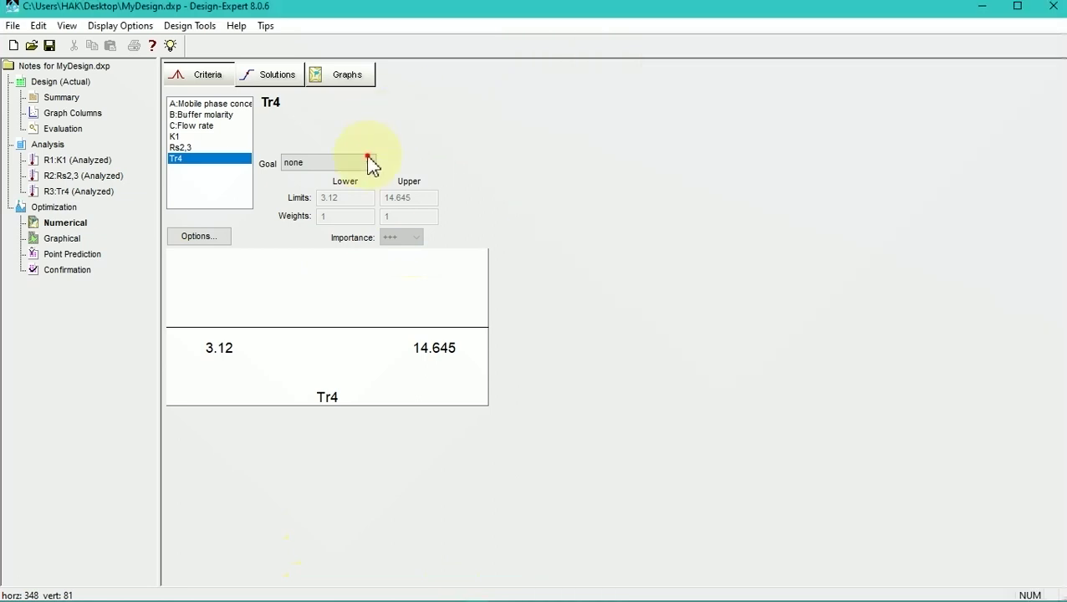
left_click(350, 198)
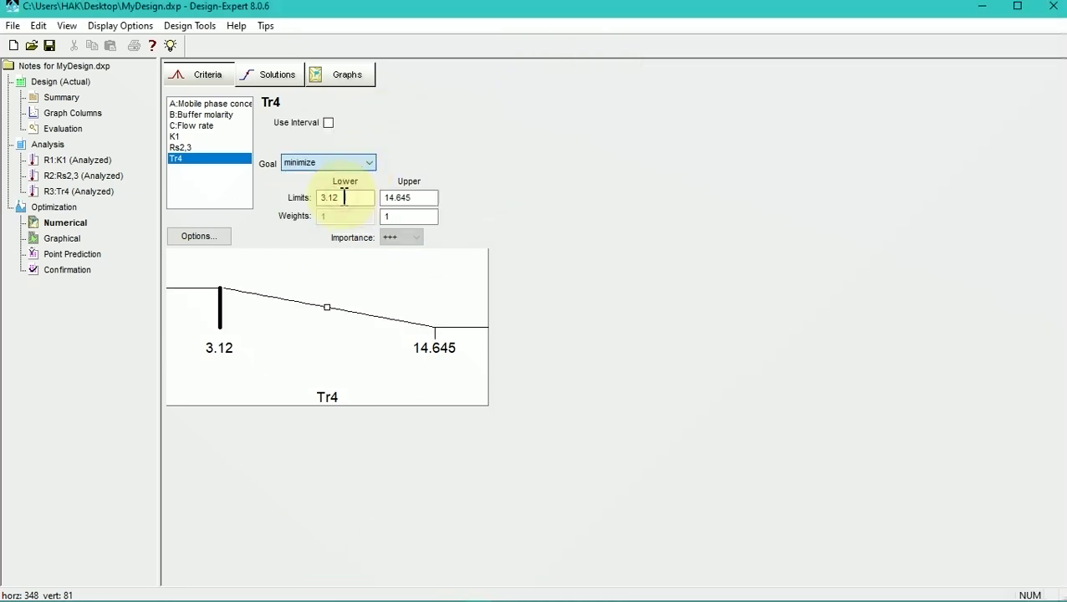
left_click(417, 238)
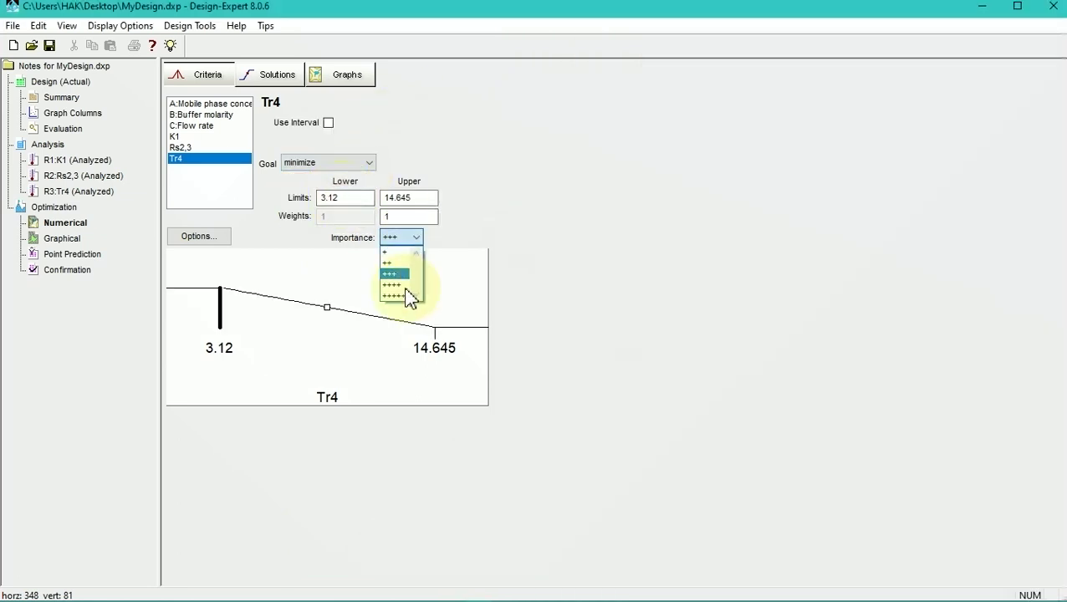
left_click(405, 286)
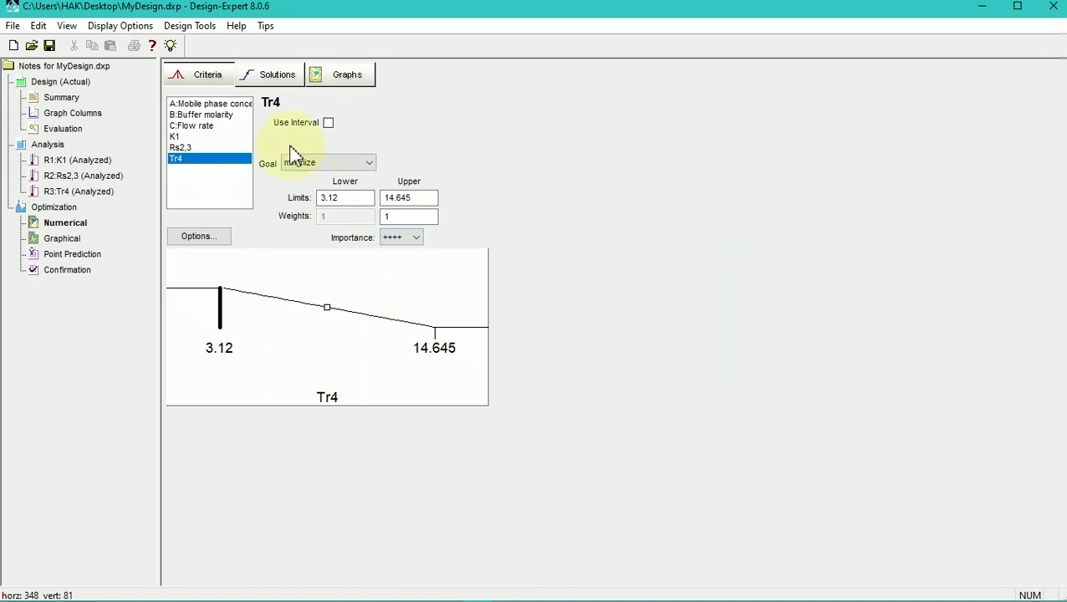
left_click(275, 77)
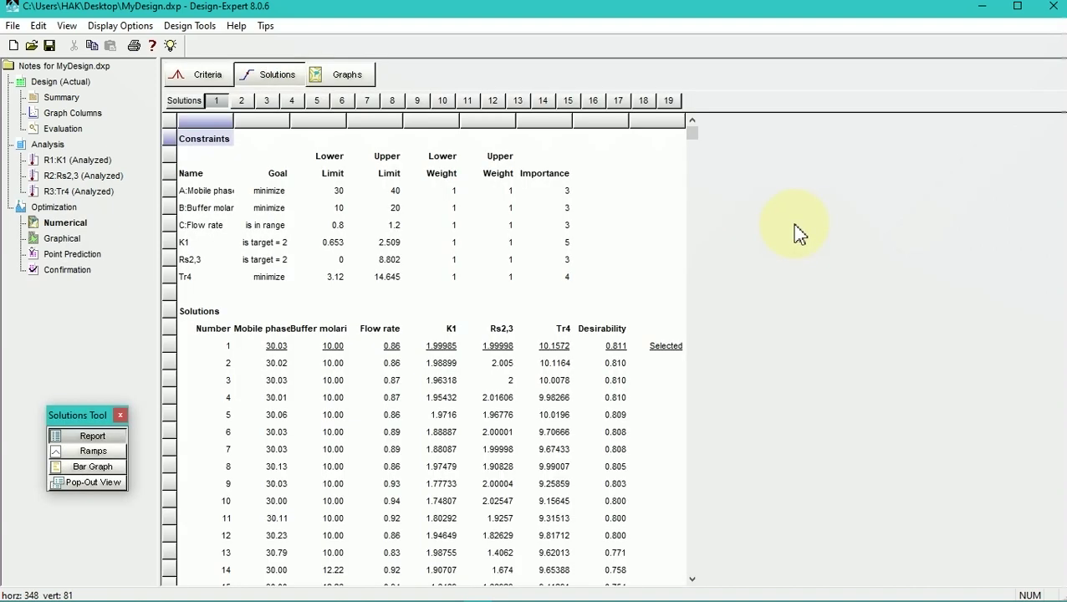
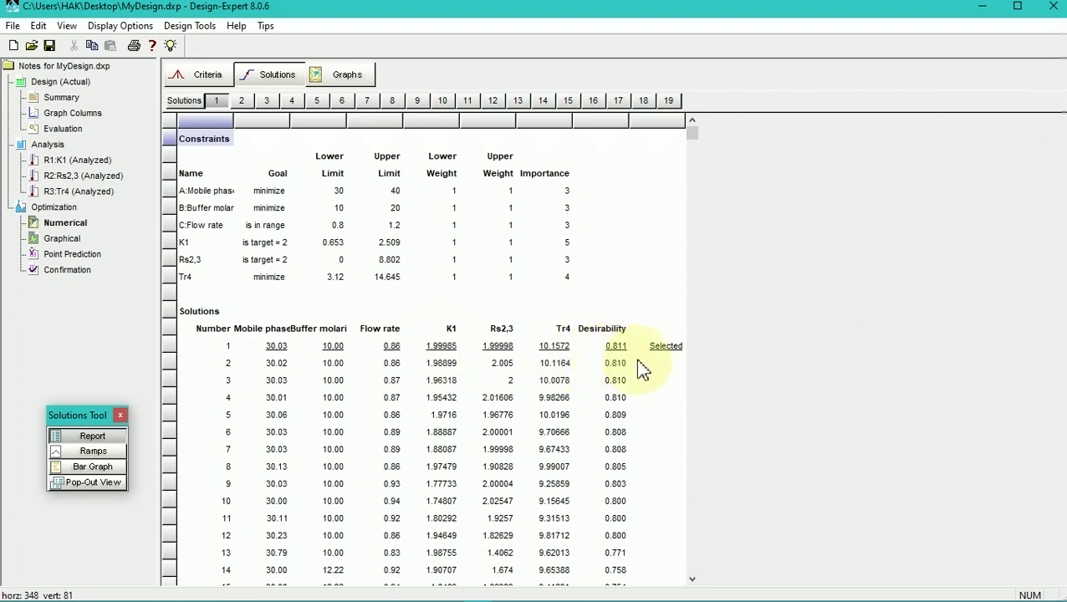
Set the optimization goal of factor C, flow rate, to minimize and regenerate the solutions
left_click(209, 76)
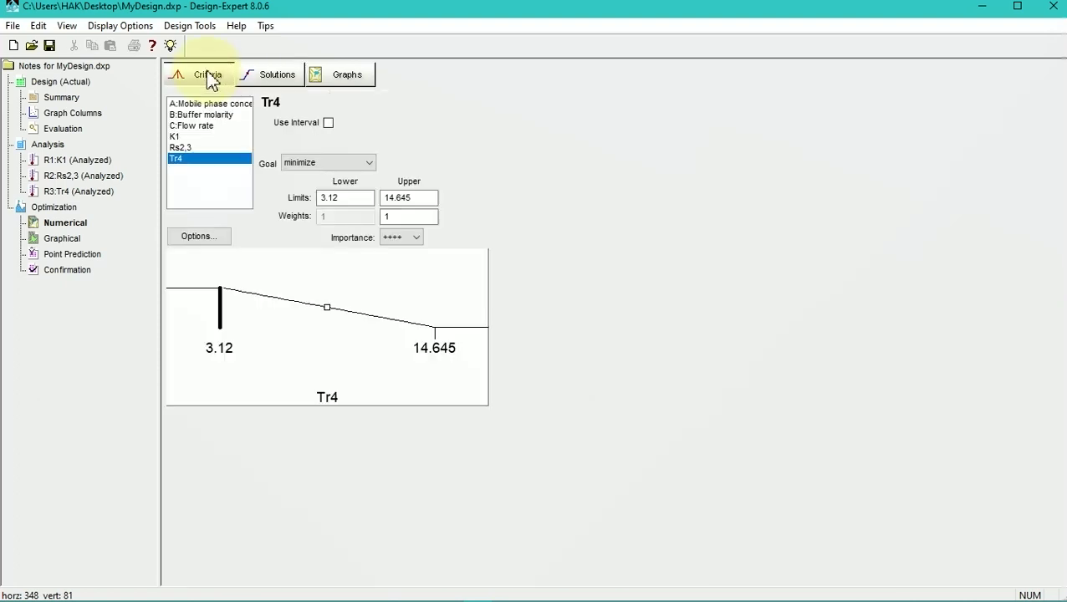
left_click(207, 125)
left_click(361, 164)
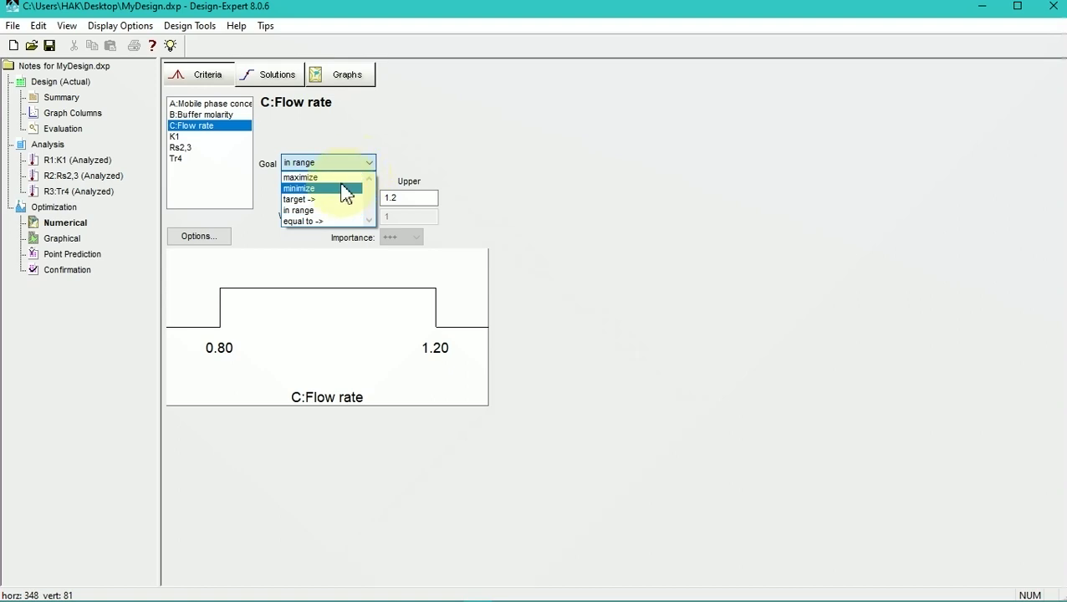
left_click(341, 189)
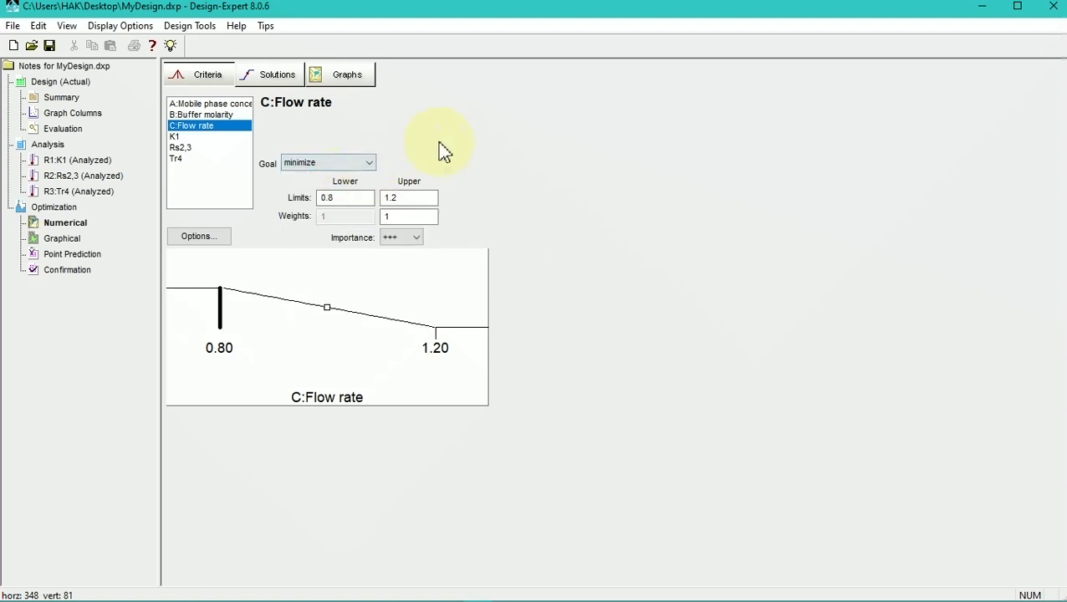
left_click(256, 75)
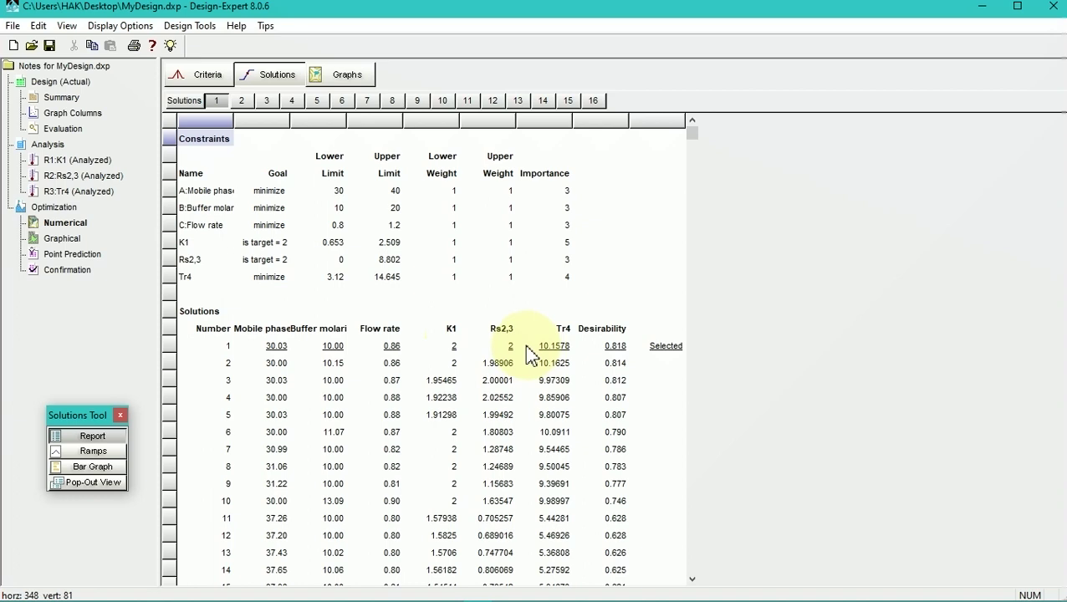
Go through the optimization criteria, set the importance of factor A, mobile phase concentration, to + and regenerate the solutions
left_click(219, 84)
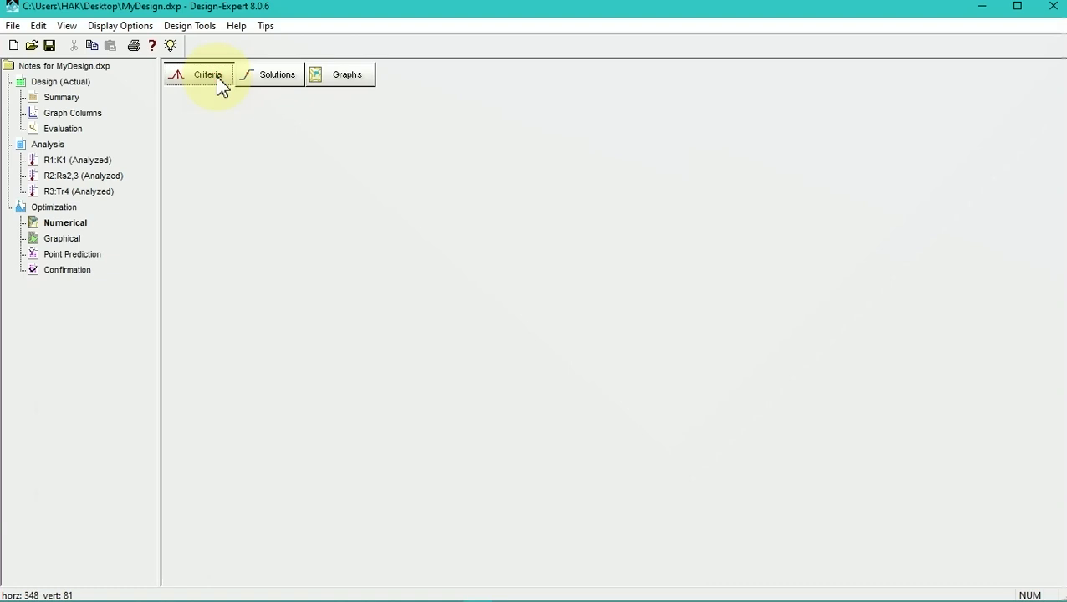
left_click(216, 104)
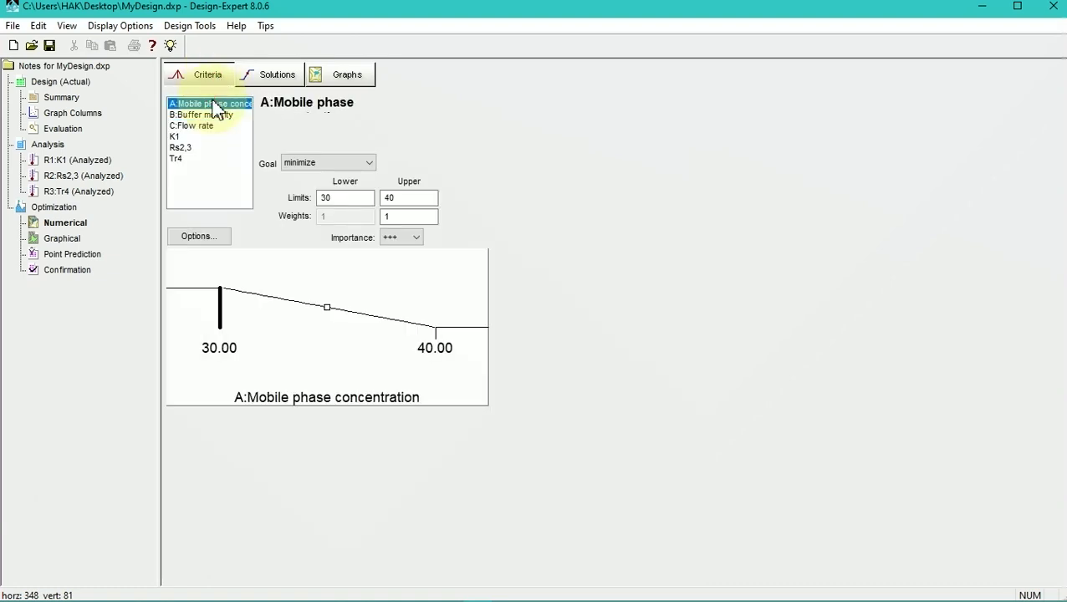
left_click(208, 126)
left_click(193, 136)
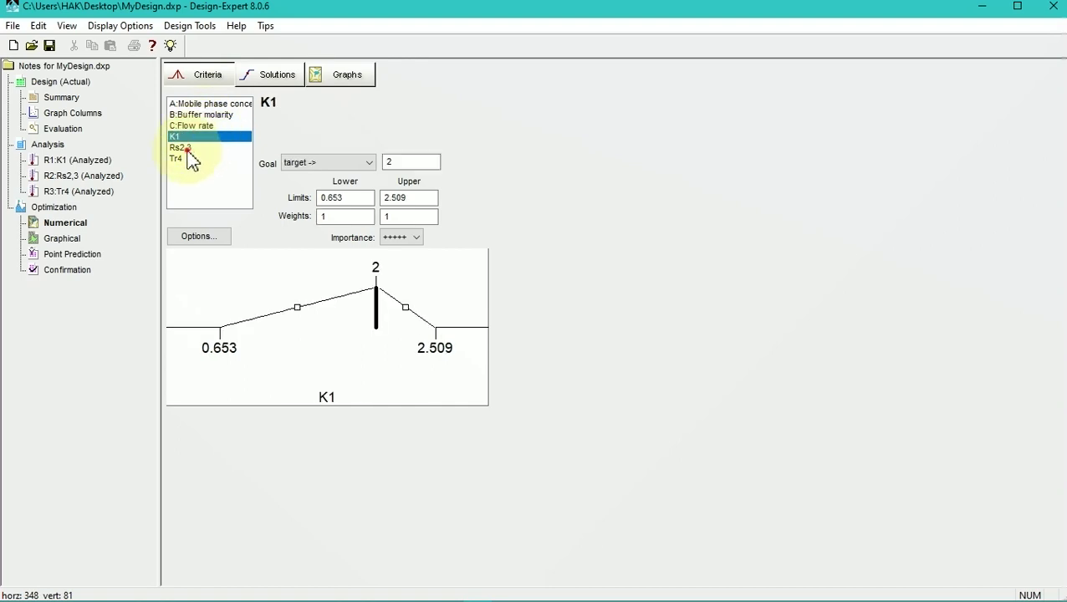
left_click(190, 147)
left_click(179, 158)
left_click(198, 104)
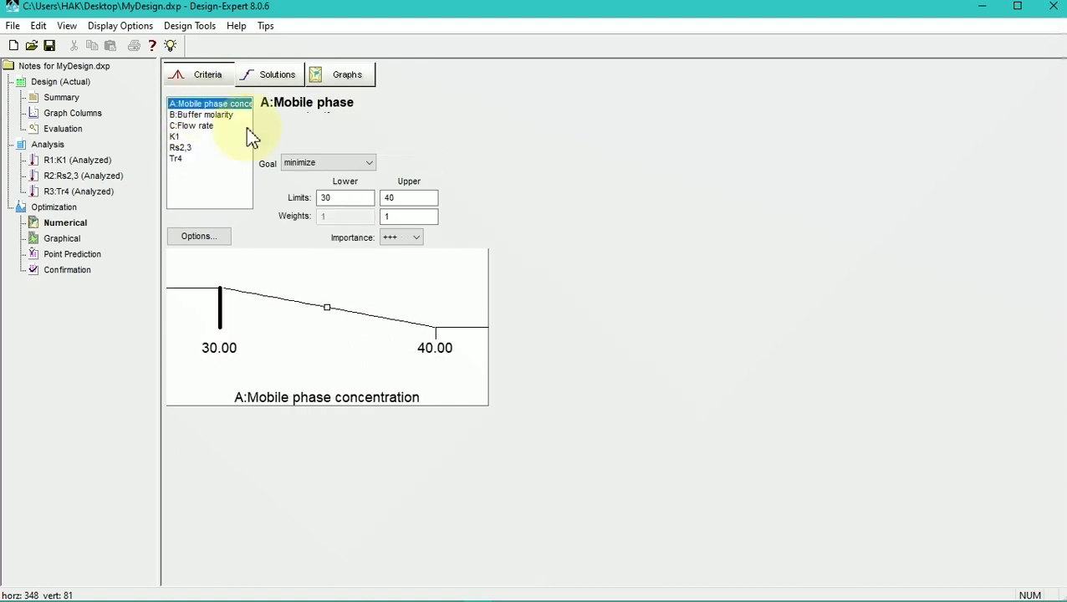
left_click(417, 240)
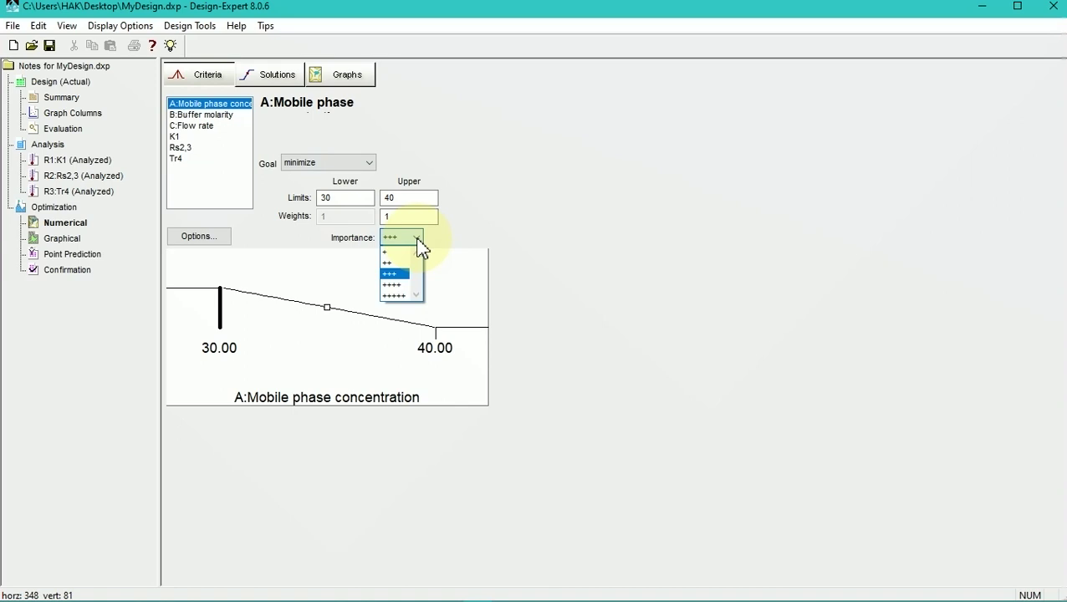
left_click(396, 254)
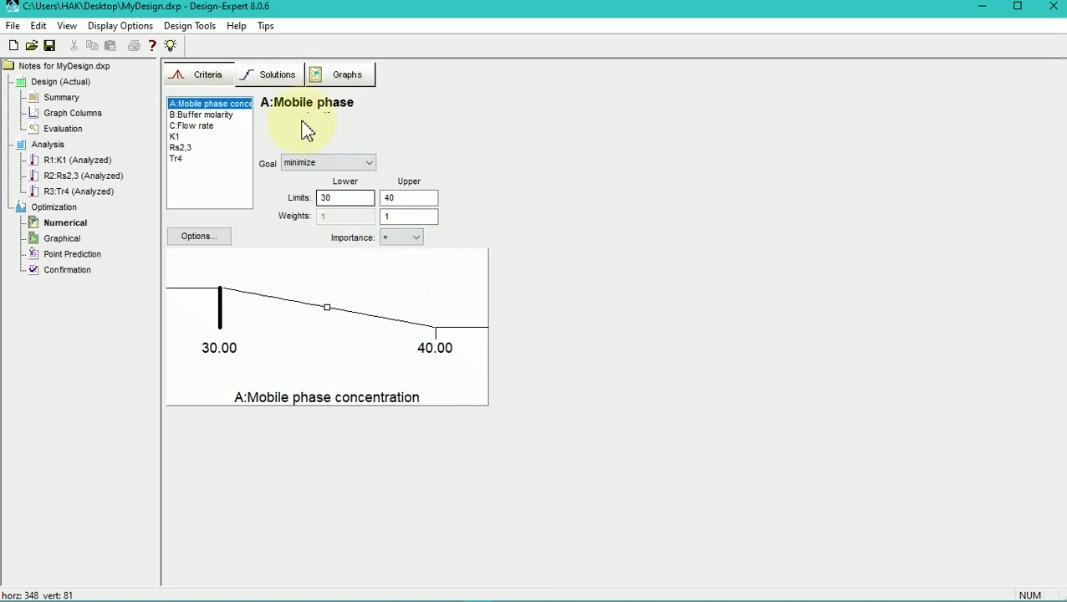
left_click(279, 76)
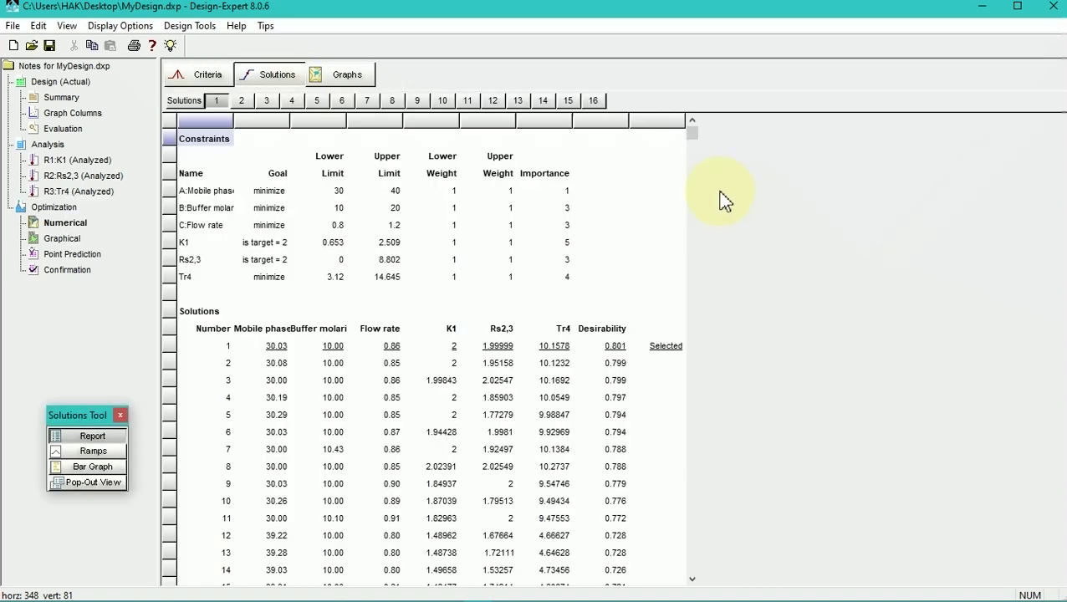
Restore the importance of factor A, mobile phase concentration, to +++ in the optimization criteria
left_click(223, 76)
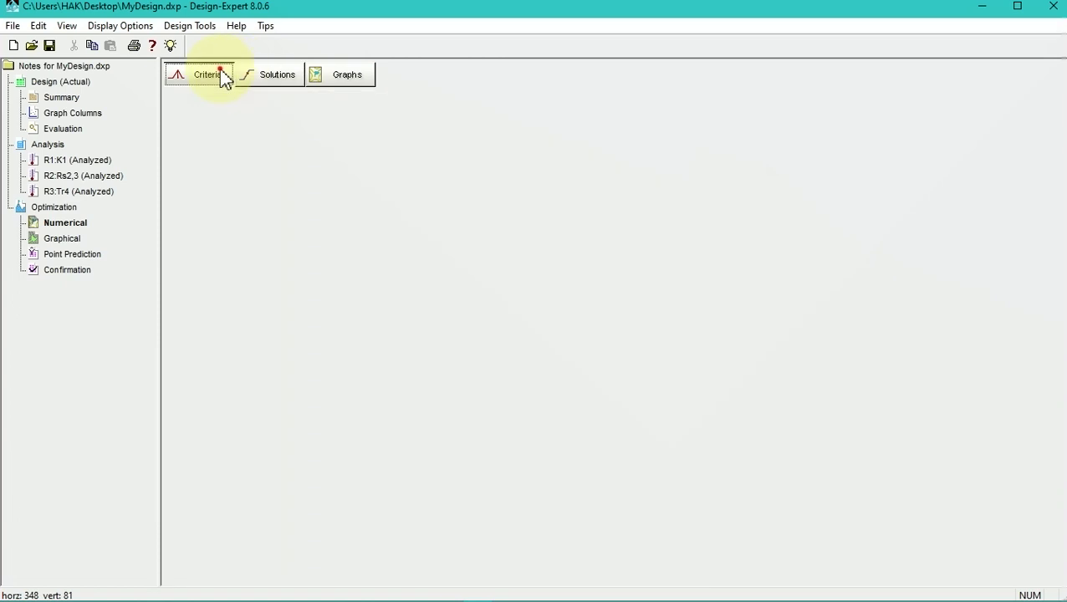
left_click(415, 240)
left_click(399, 274)
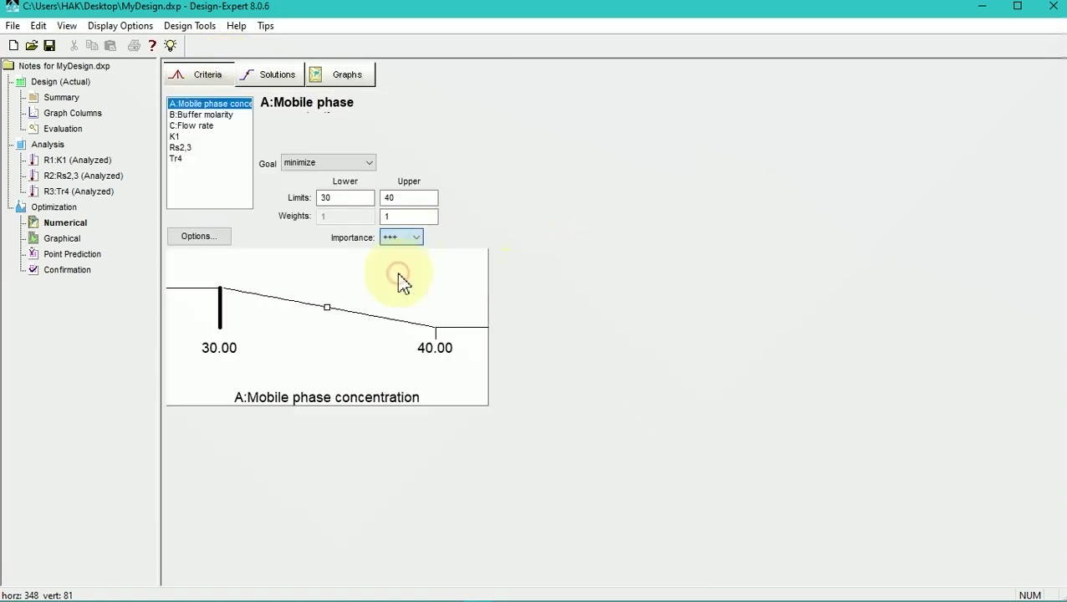
Set the importance of factor B, buffer molarity, to + and regenerate the solutions
left_click(186, 115)
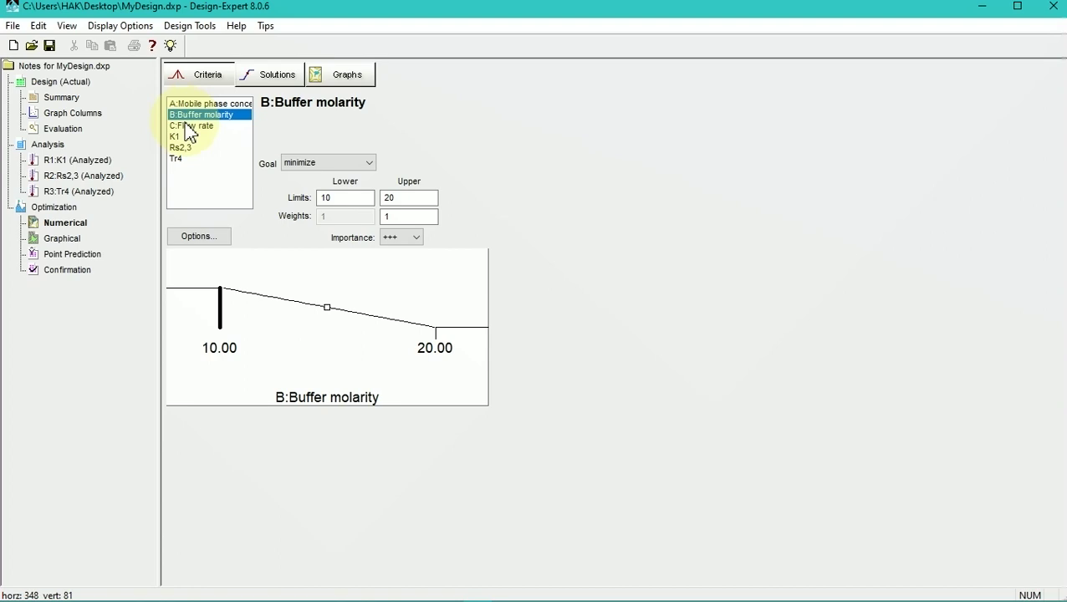
left_click(410, 240)
left_click(403, 253)
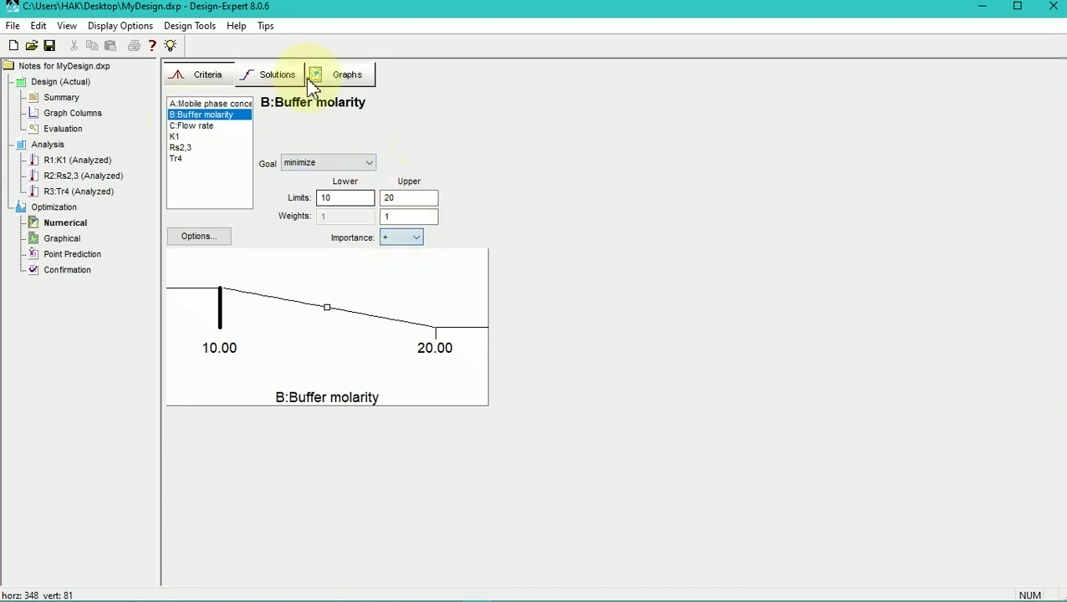
left_click(282, 78)
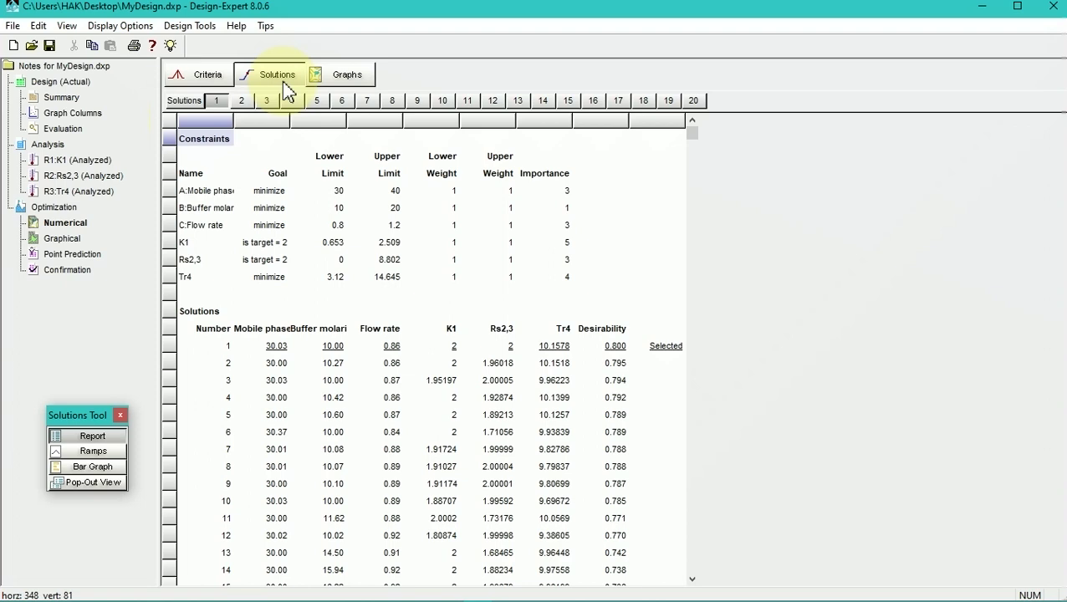
Restore the importance of factor B, buffer molarity, to +++ and regenerate the solutions
left_click(219, 78)
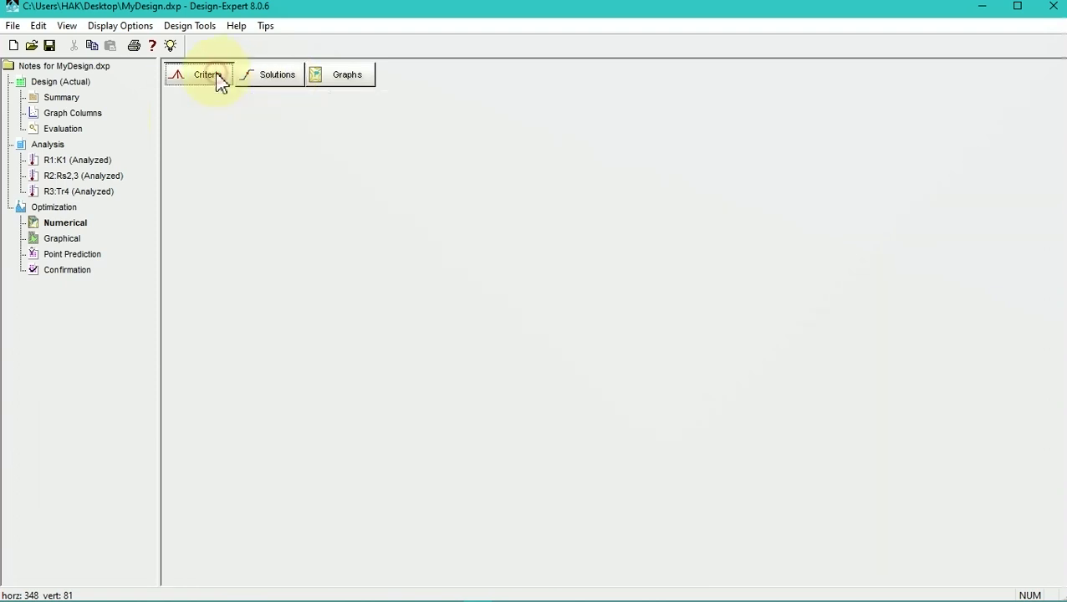
left_click(358, 167)
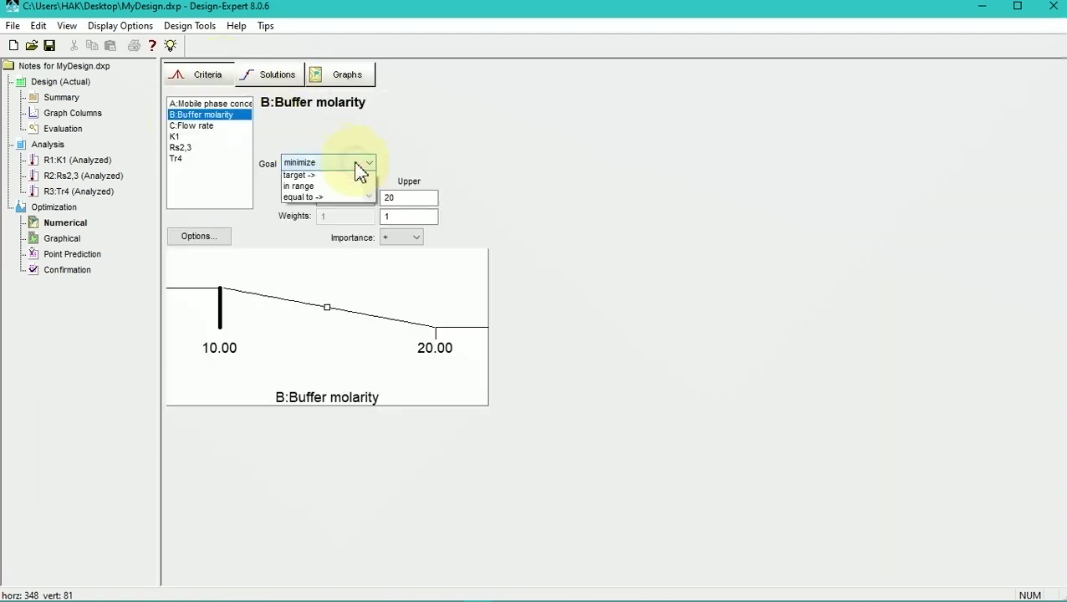
left_click(419, 240)
left_click(419, 240)
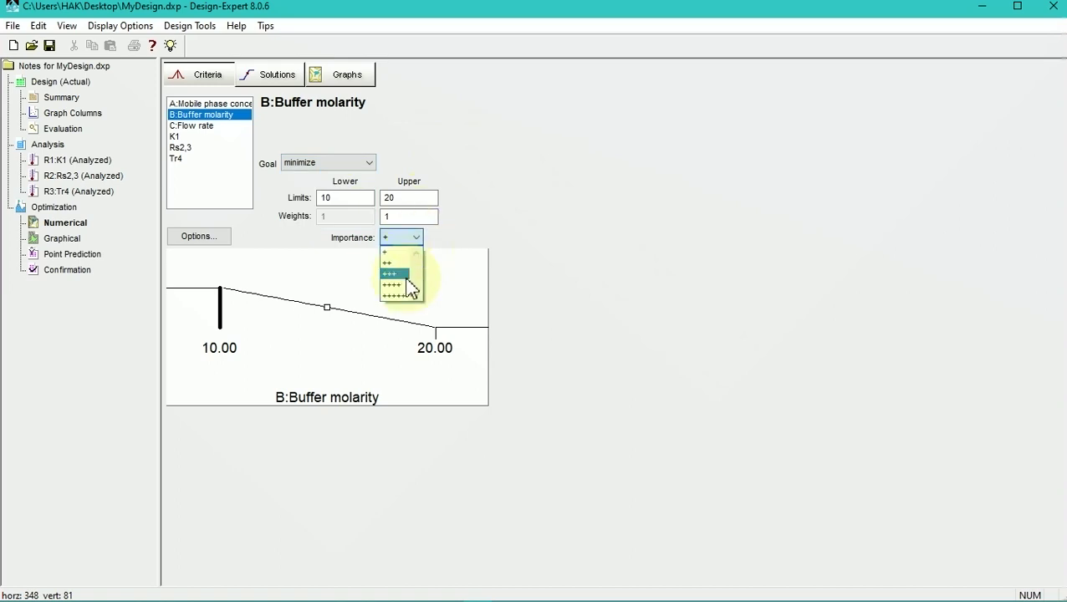
left_click(407, 276)
left_click(283, 74)
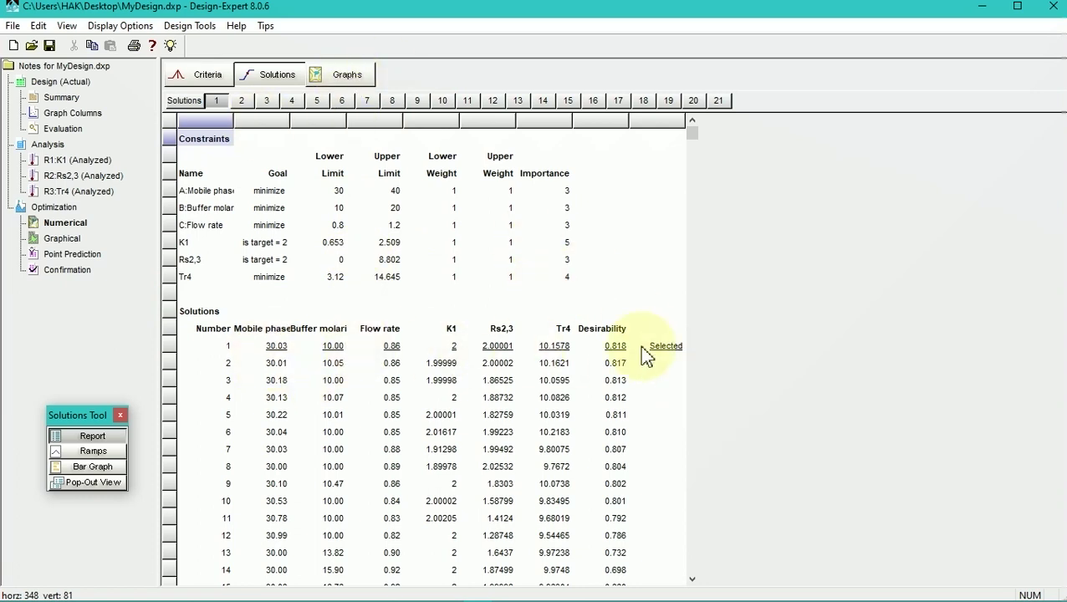
Display the desirability graph of solution 1 as a 3D surface and rotate it to examine its shape
left_click(343, 82)
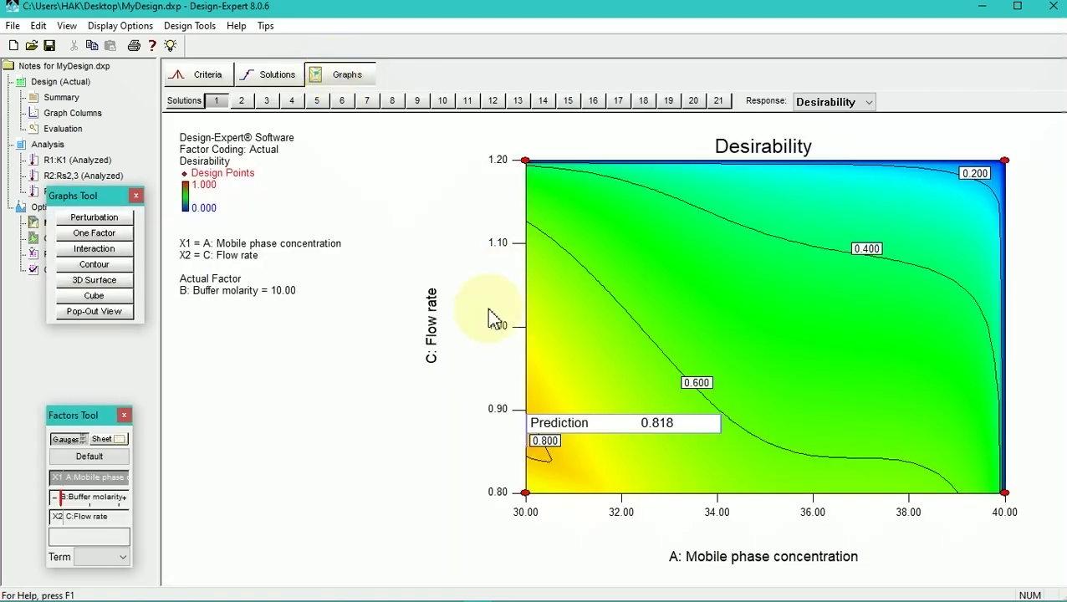
left_click(102, 280)
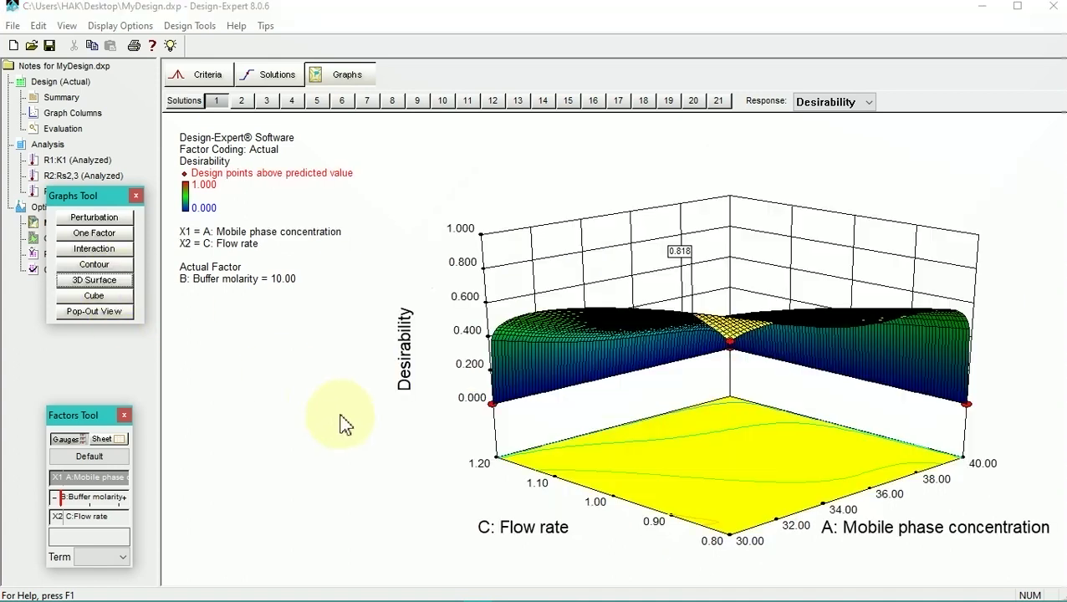
left_click_drag(567, 506, 787, 510)
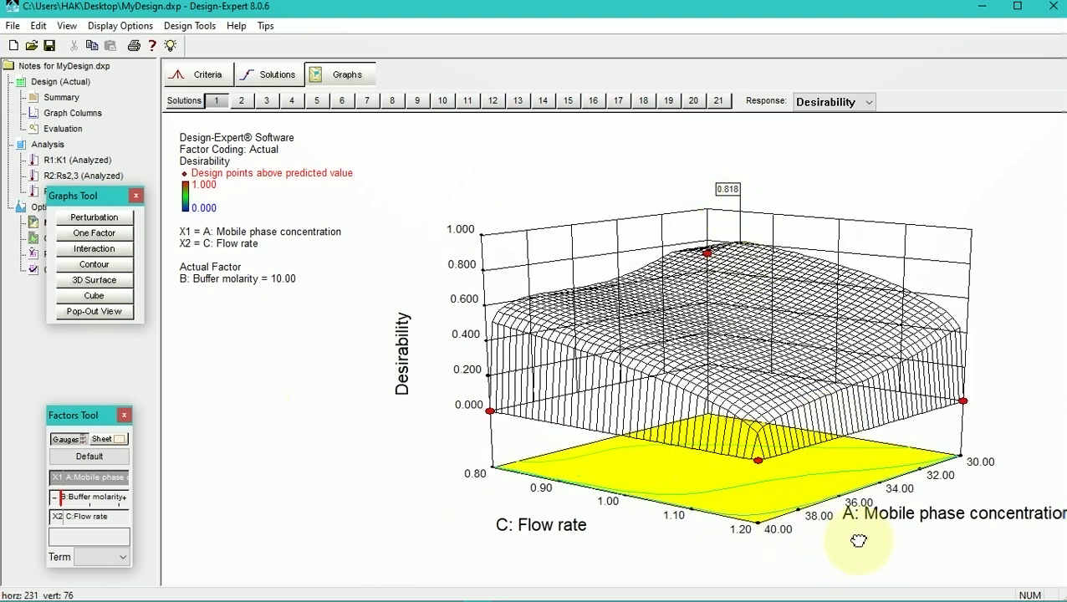
left_click_drag(869, 540, 871, 538)
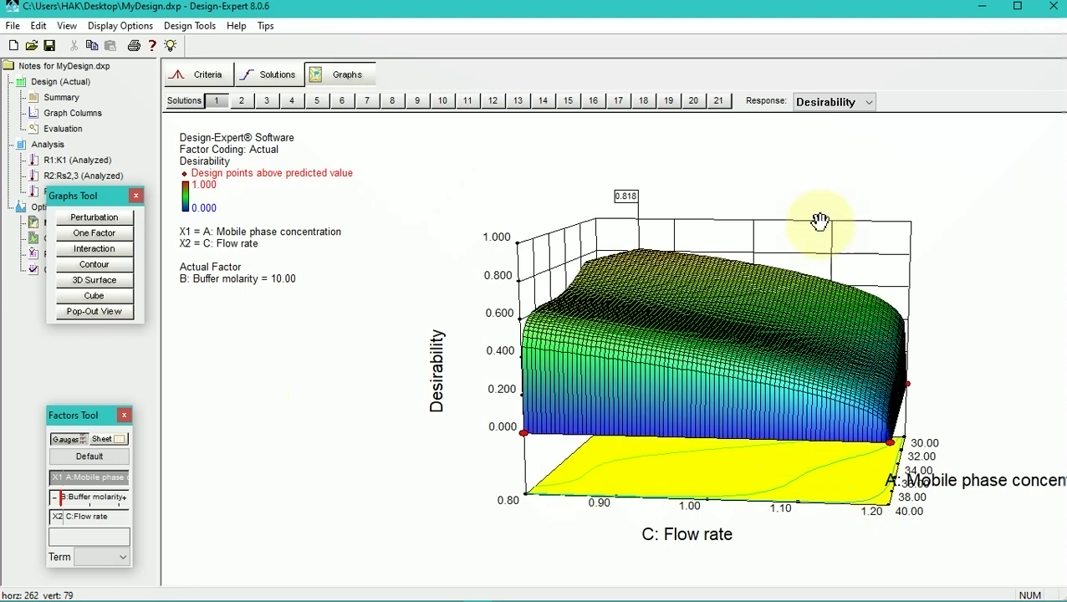
left_click(868, 122)
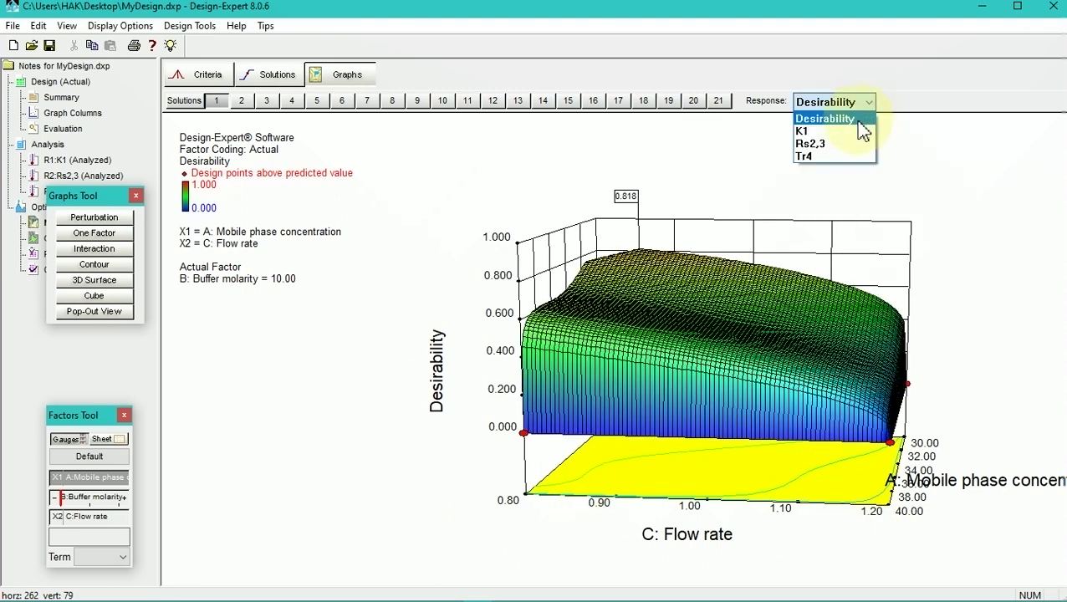
left_click(859, 120)
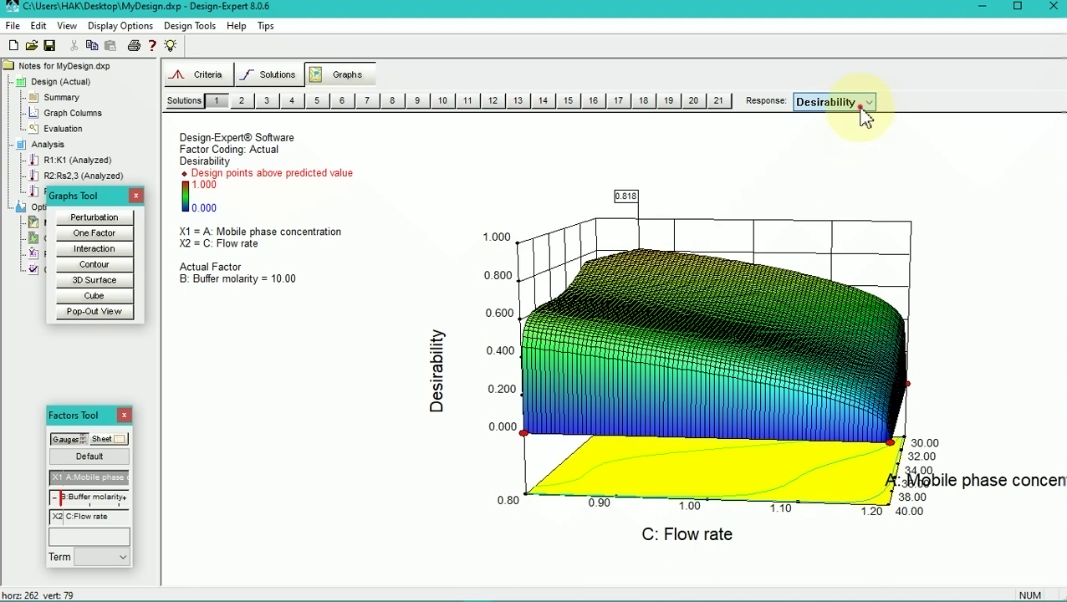
Examine the 3D surfaces of the K1 and Rs2,3 responses for solution 1, rotating the Rs2,3 plot
left_click(864, 103)
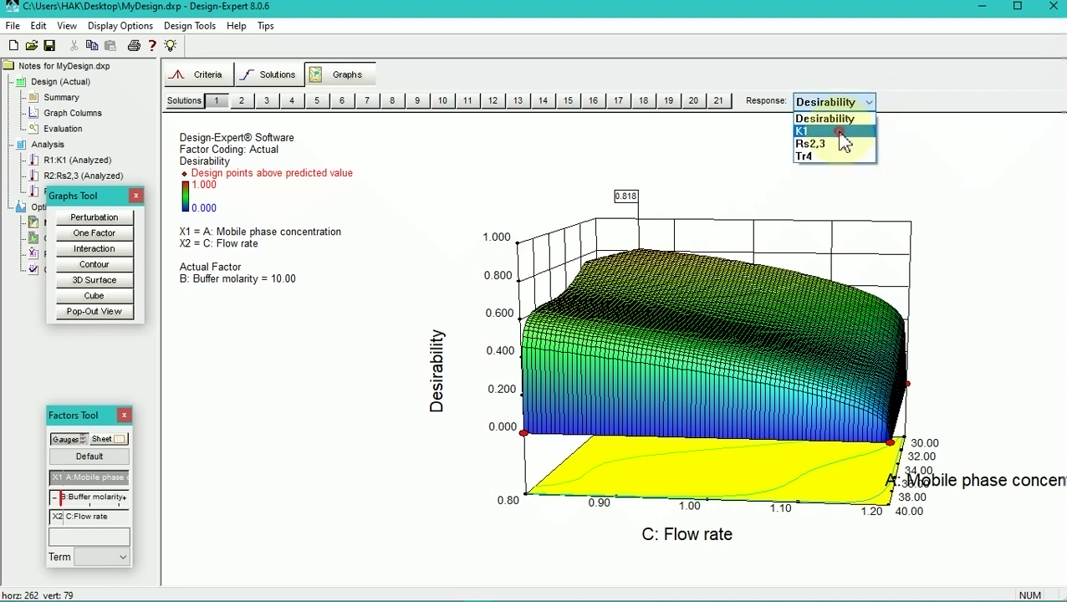
left_click(839, 132)
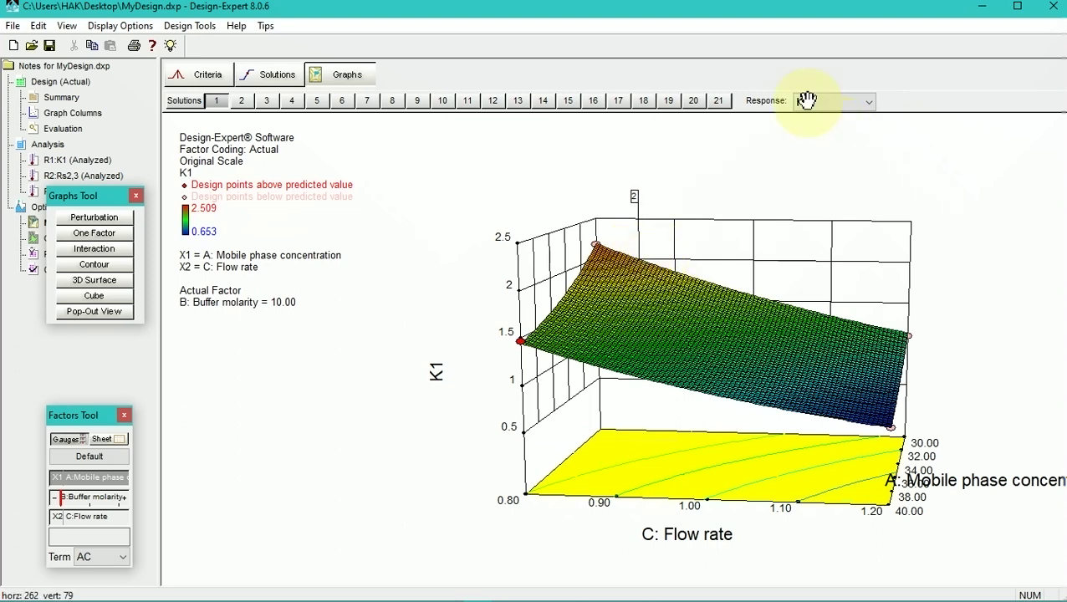
left_click(866, 108)
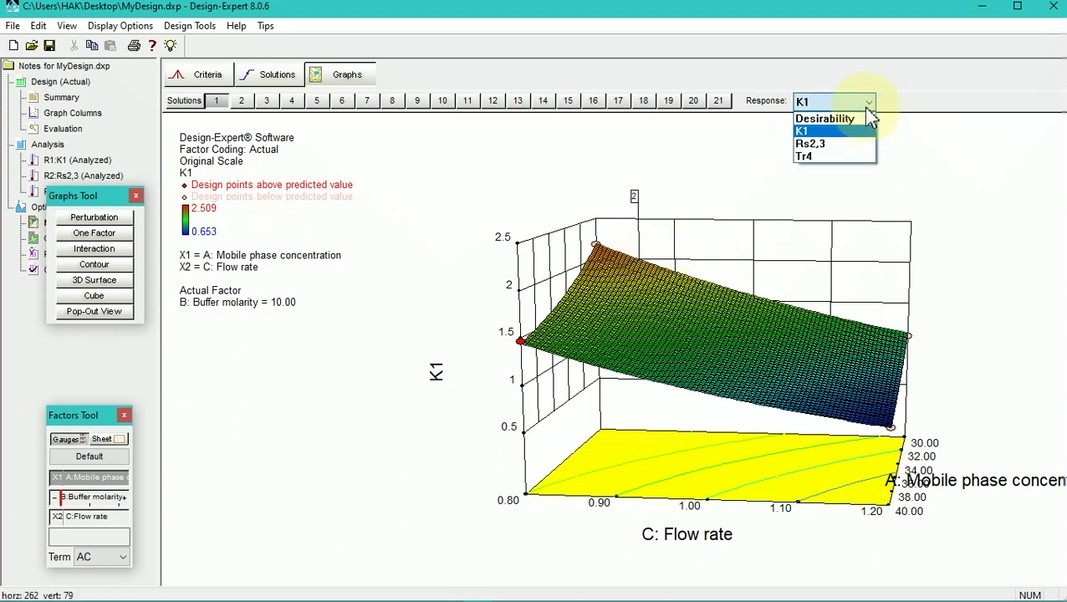
left_click(844, 144)
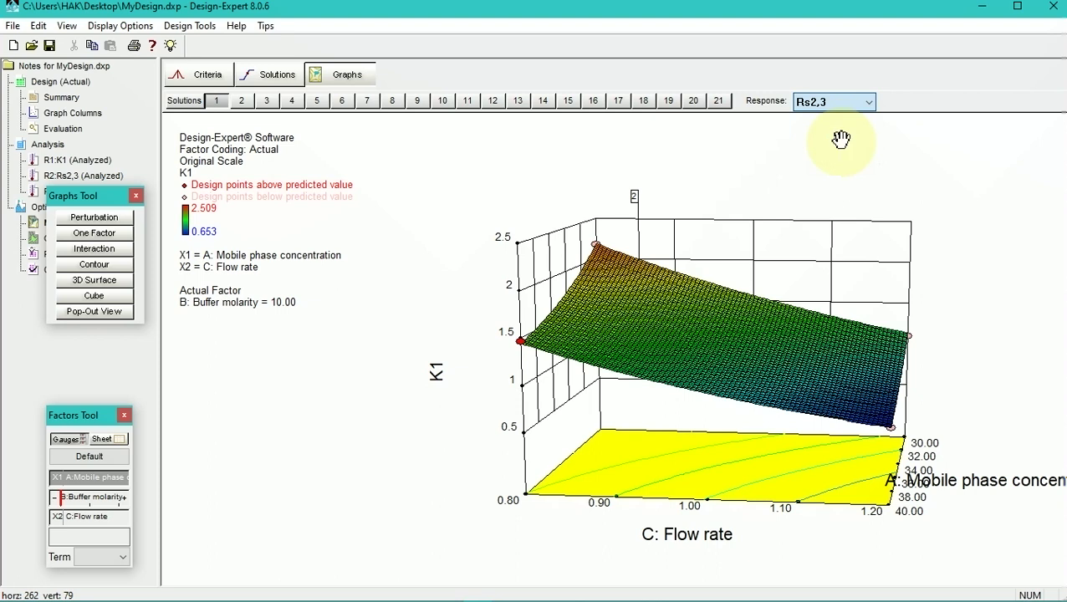
left_click_drag(738, 455, 741, 466)
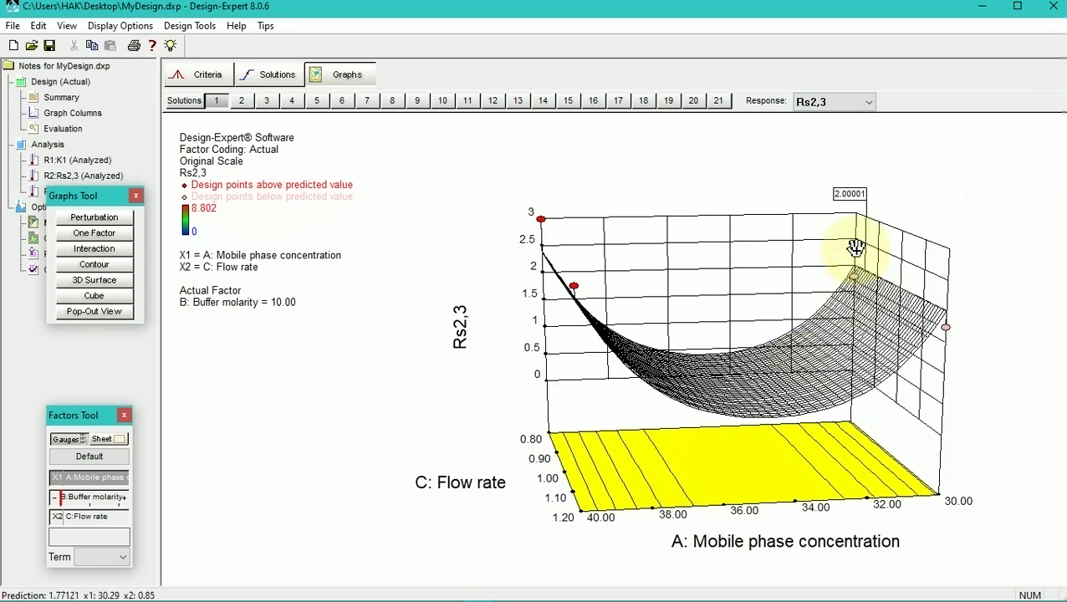
Display the 3D surface of the Tr4 response for solution 1 and rotate it to examine the predicted point
left_click(868, 102)
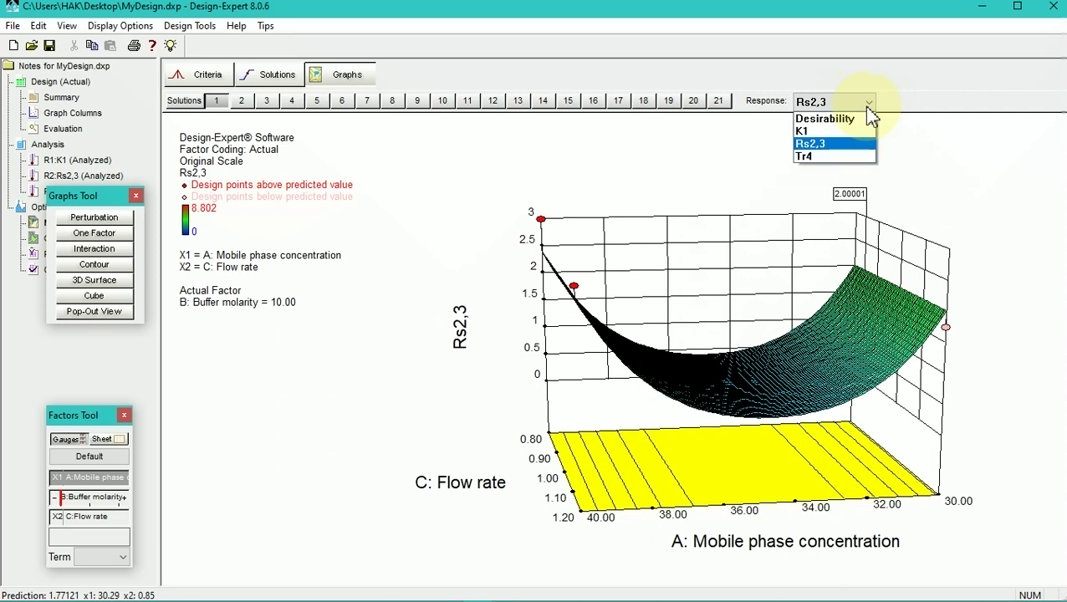
left_click(842, 156)
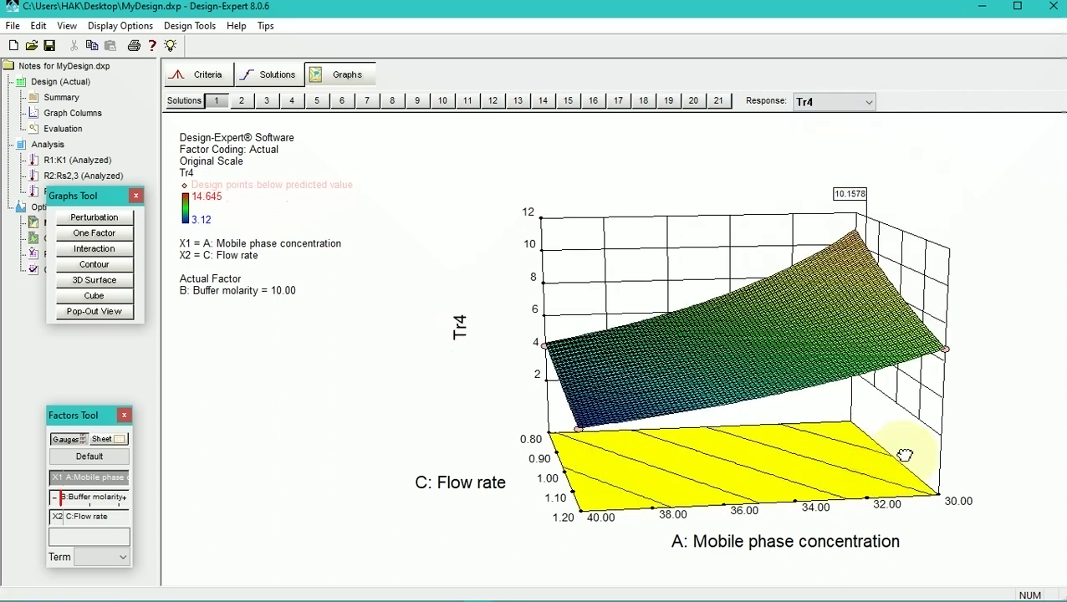
left_click_drag(834, 457, 905, 456)
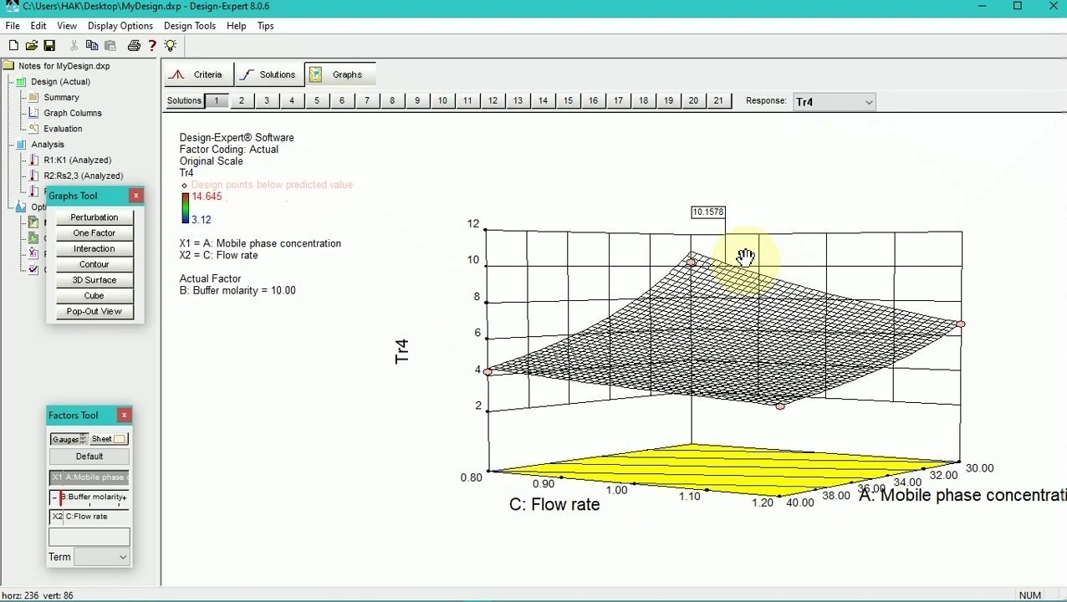
left_click_drag(744, 256, 749, 251)
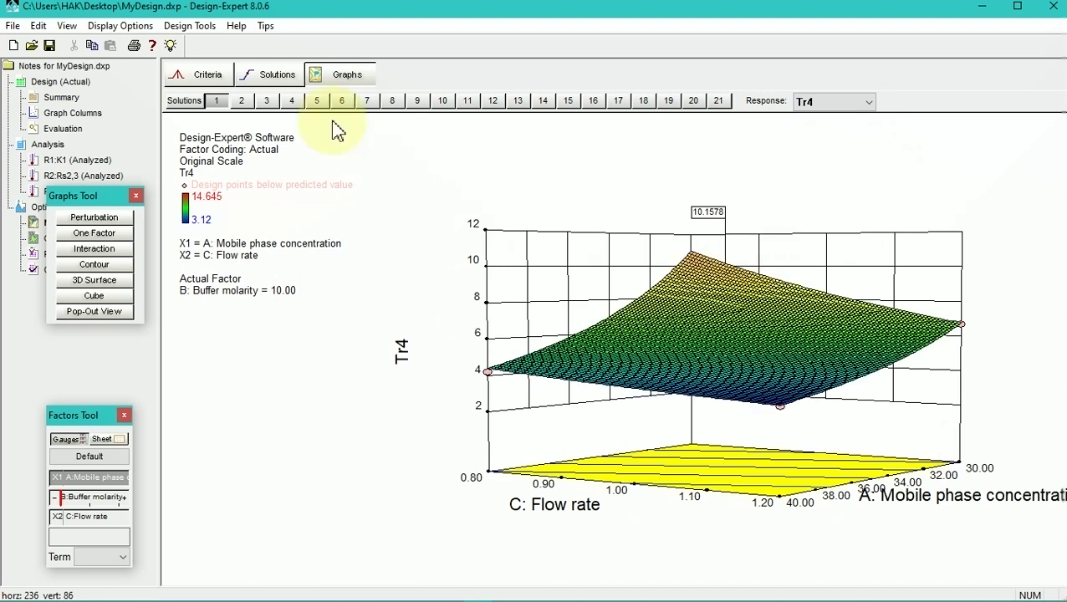
Set the optimization goal of response Tr4 to a target of 10 and regenerate the solutions
left_click(209, 79)
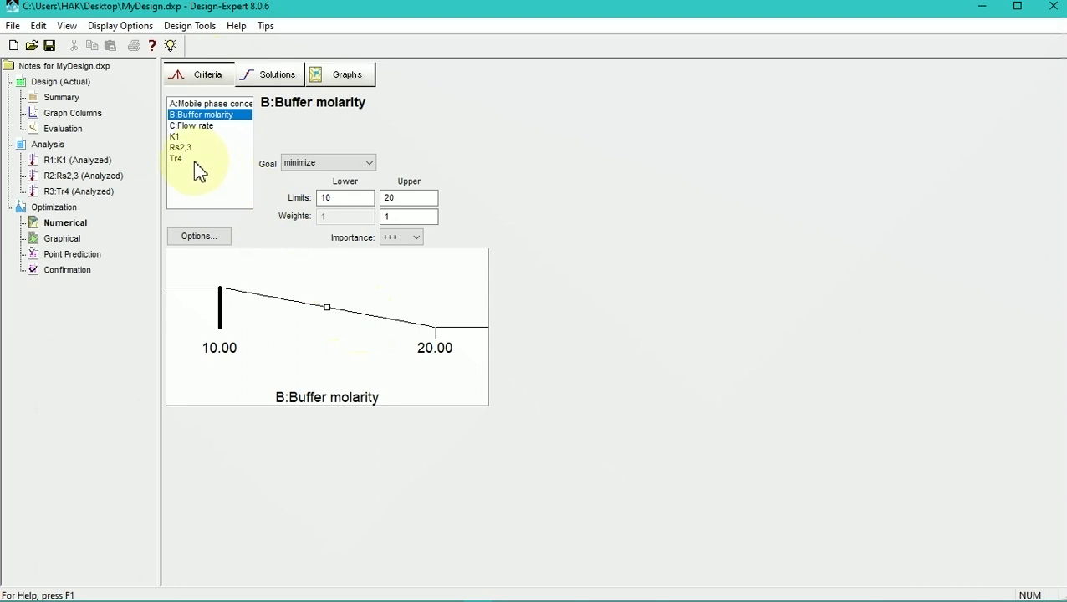
left_click(178, 163)
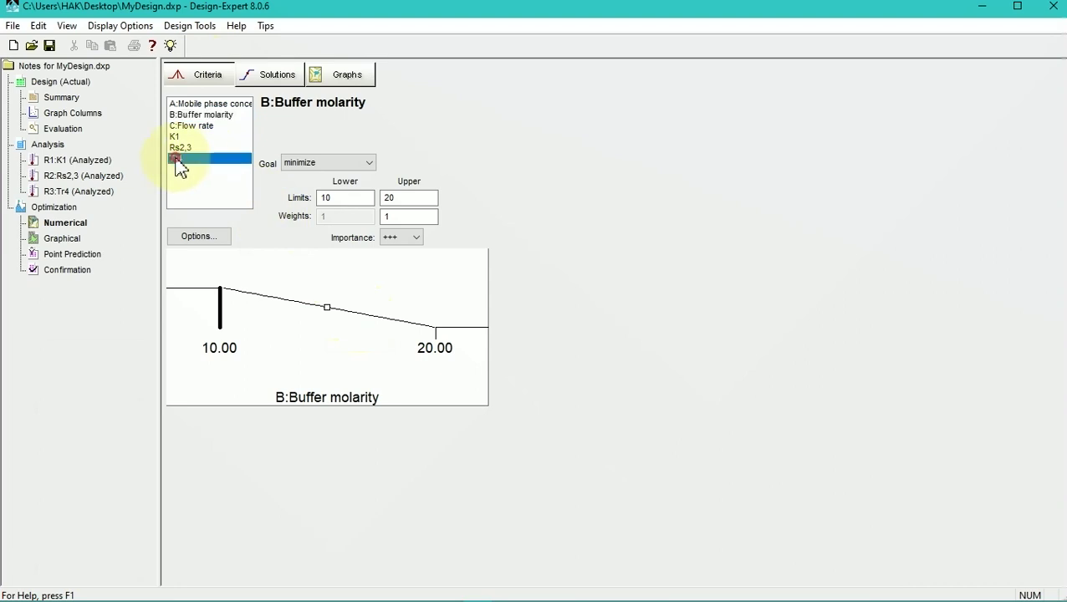
left_click(362, 165)
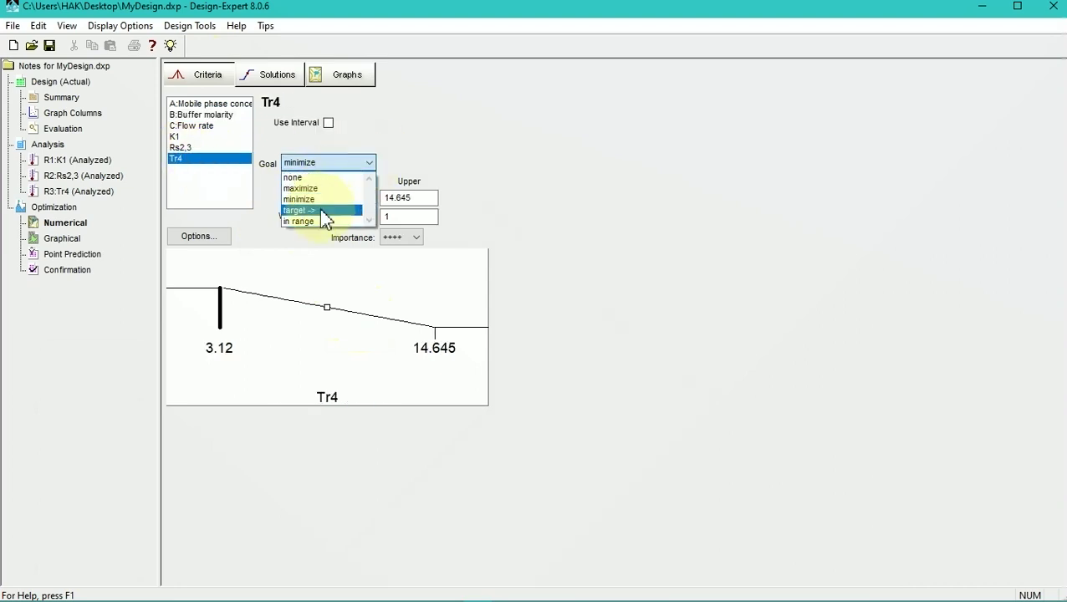
left_click(325, 211)
double_click(395, 162)
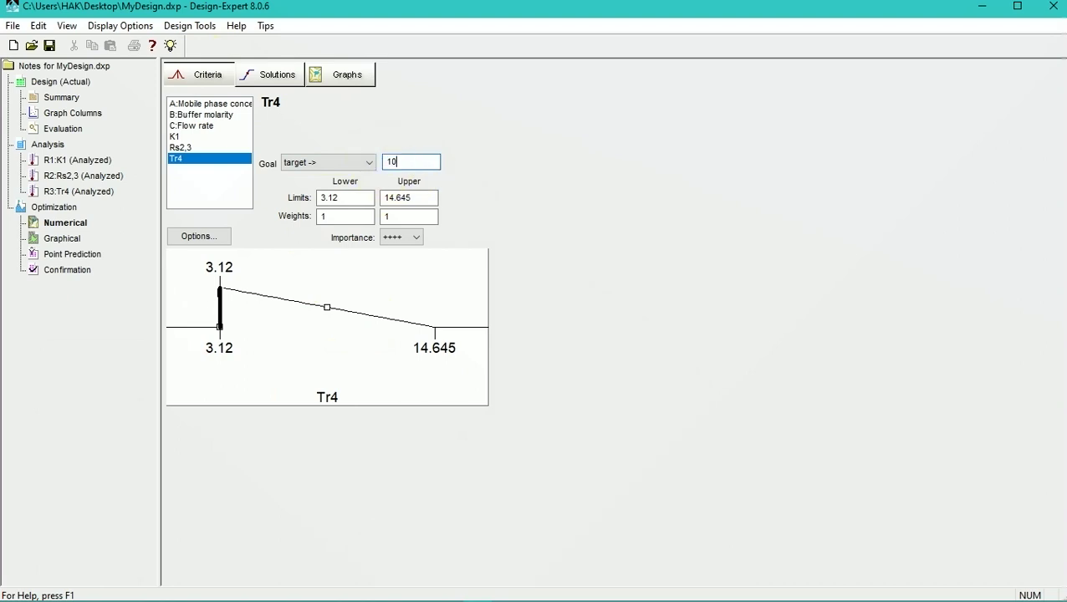
left_click(261, 75)
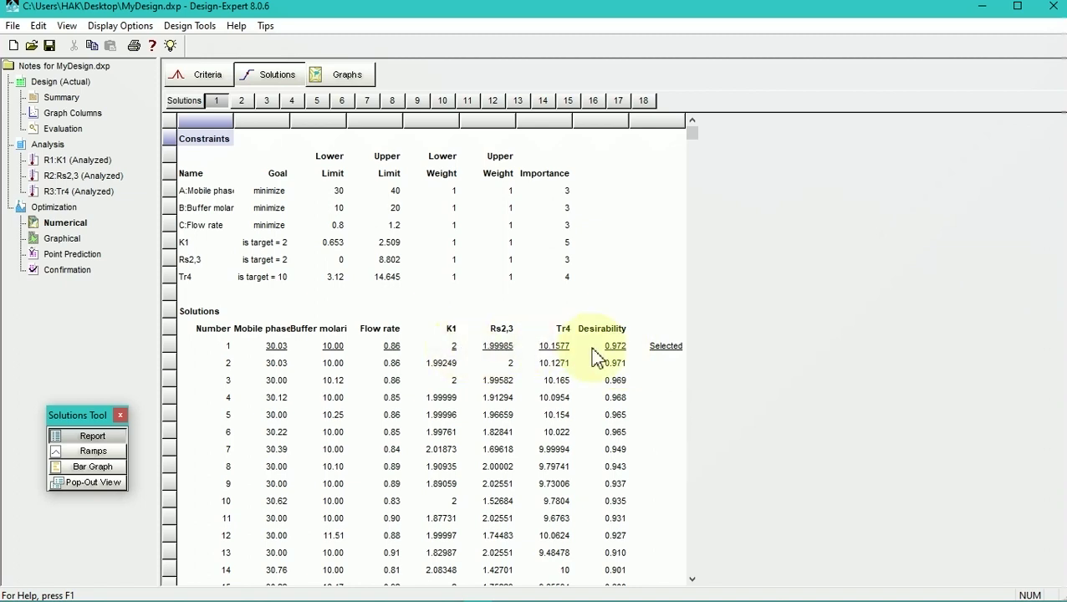
Display the desirability of solution 1 as a 3D surface and rotate it to examine the predicted optimum from several sides
left_click(347, 75)
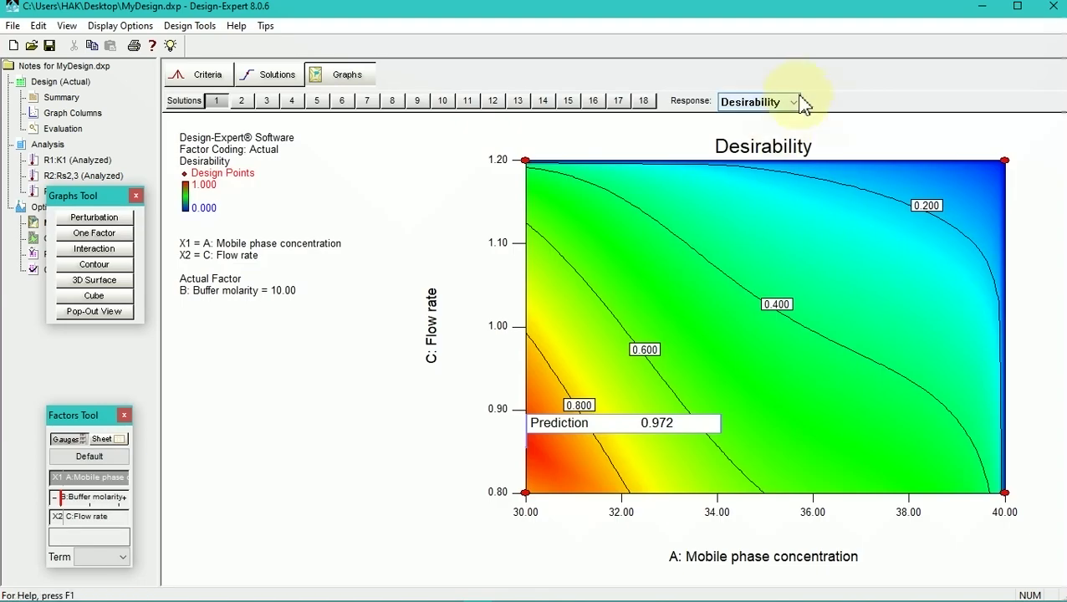
left_click(794, 102)
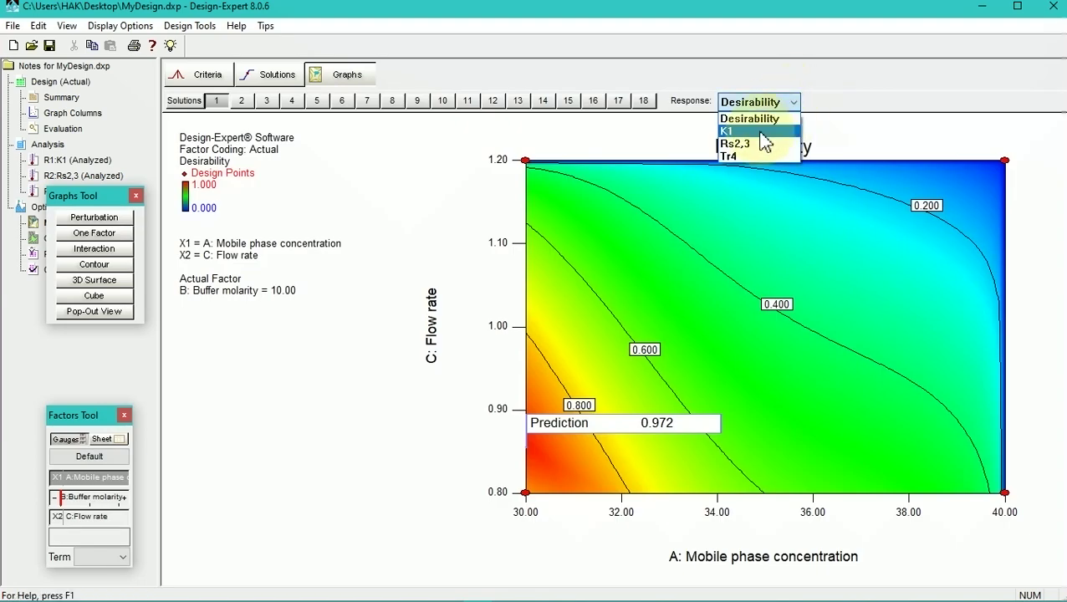
left_click(107, 289)
left_click(106, 284)
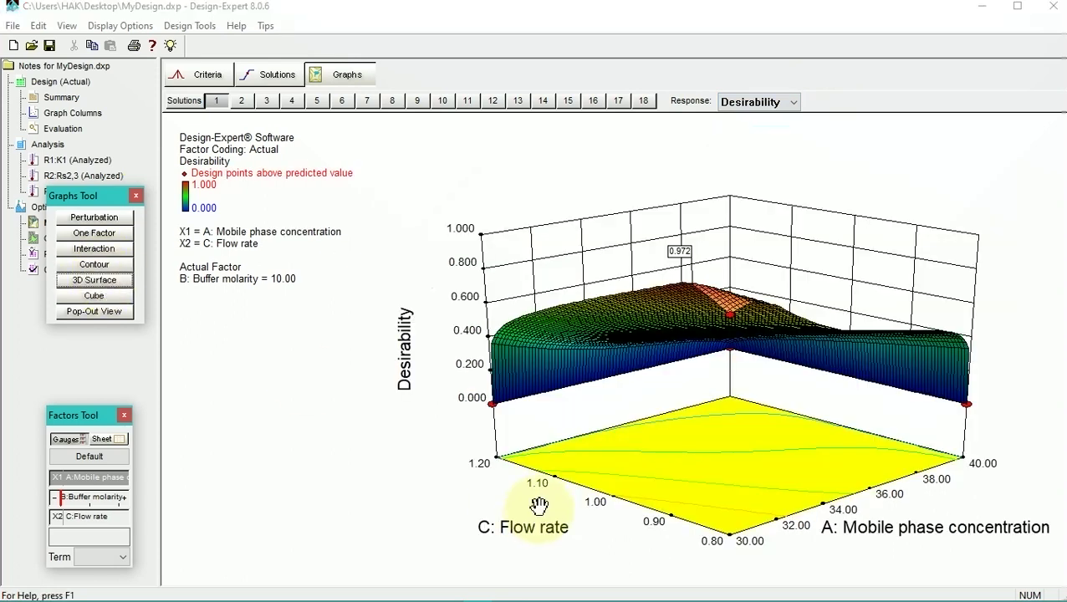
left_click_drag(695, 528, 896, 226)
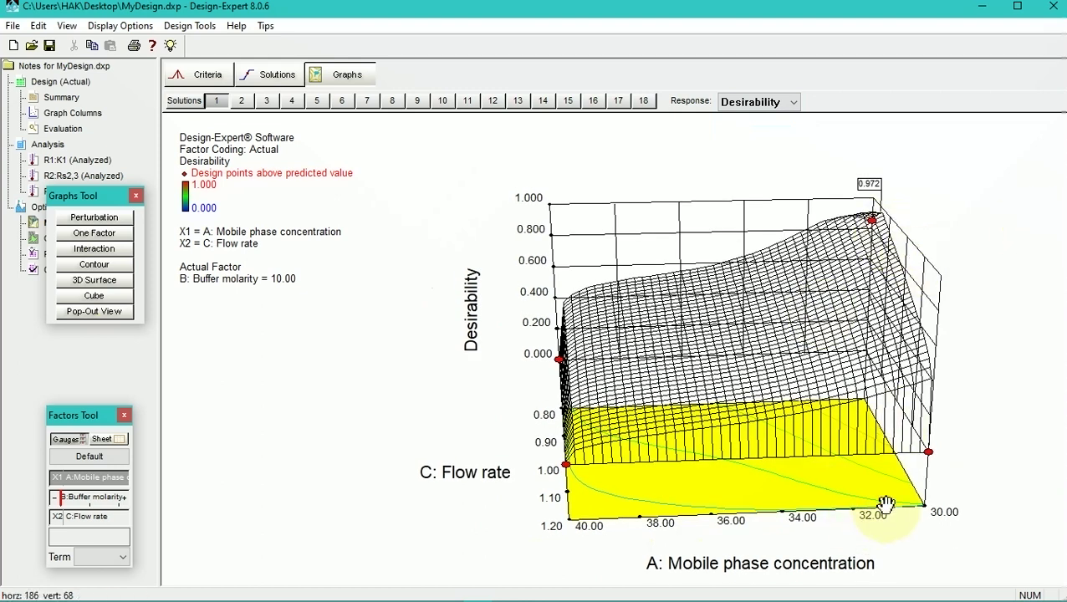
left_click_drag(907, 504, 793, 505)
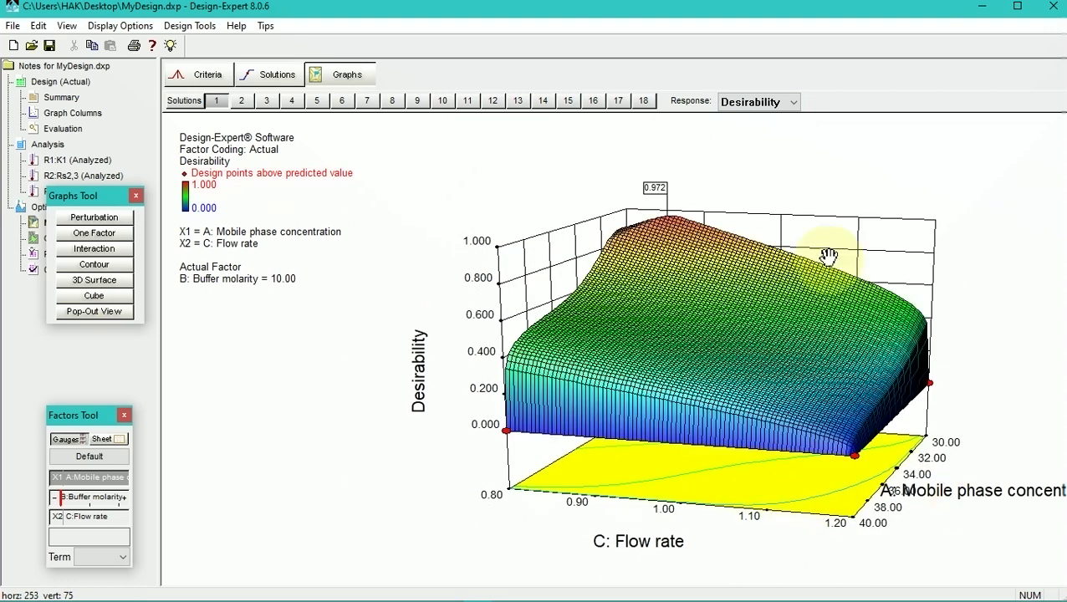
View the 3D surfaces of the K1, Rs2,3 and Tr4 responses for solution 1 in turn
left_click(787, 105)
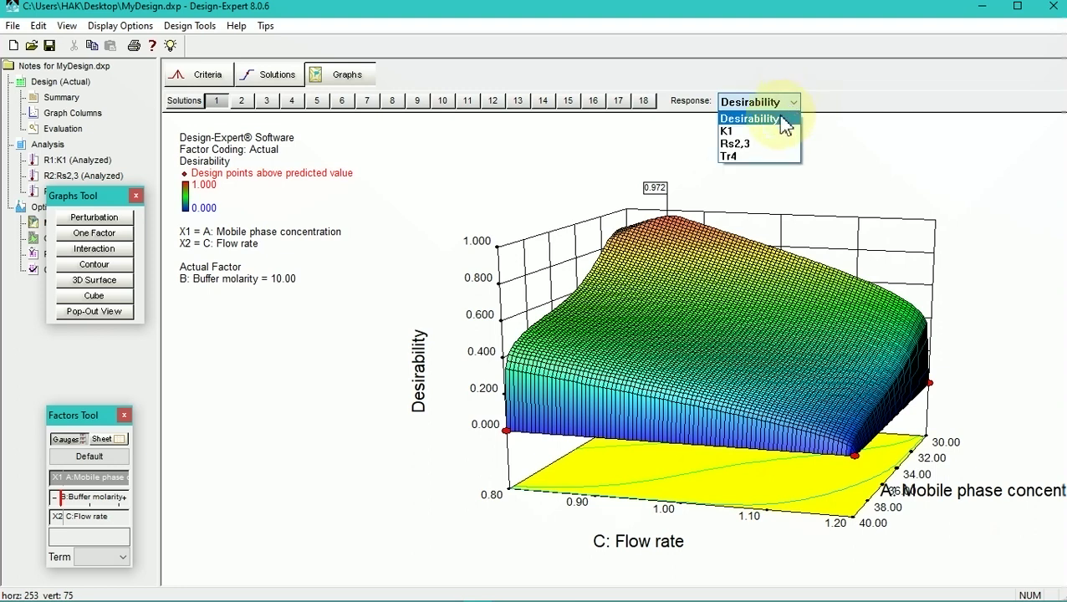
left_click(768, 128)
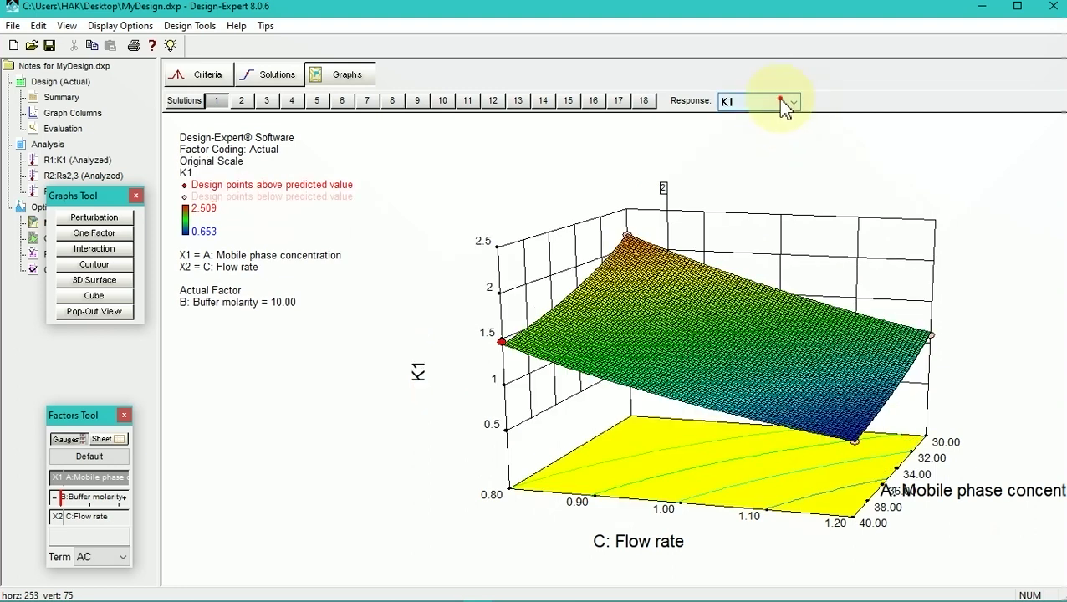
left_click(784, 104)
left_click(751, 143)
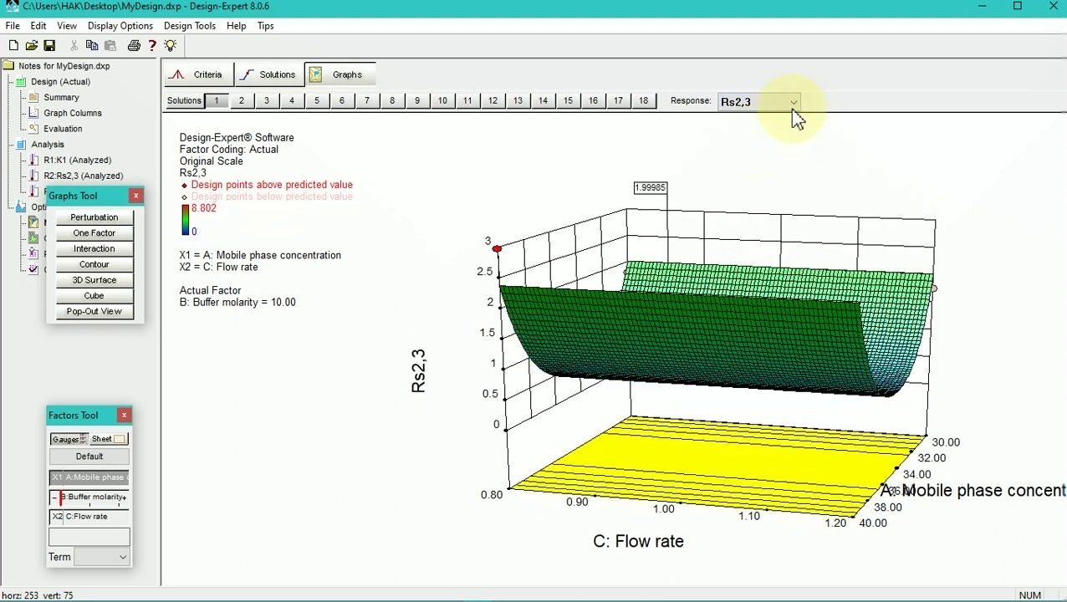
left_click(791, 107)
left_click(765, 157)
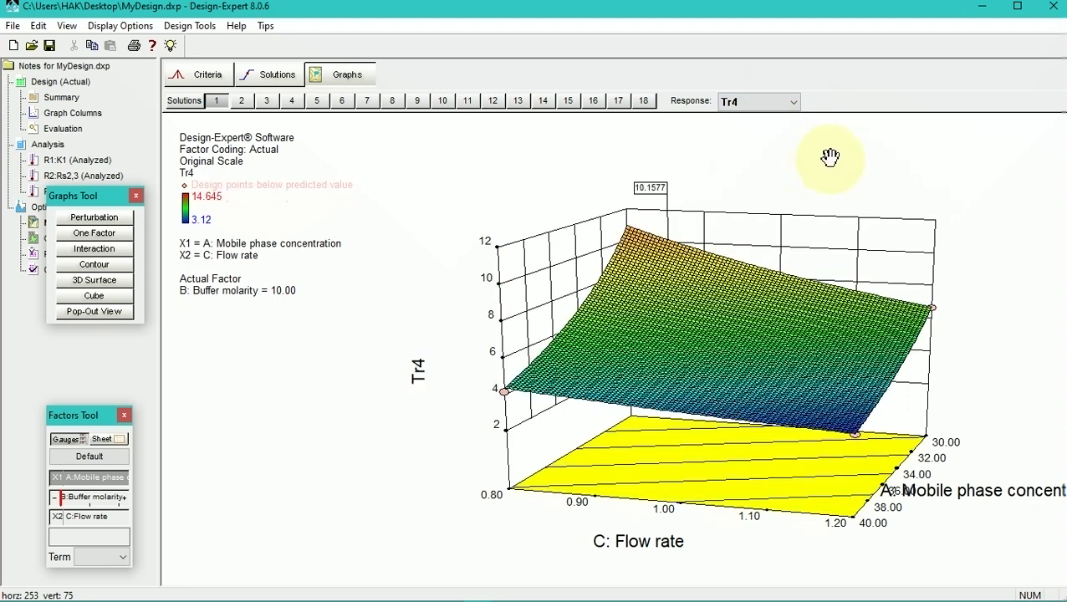
Move the Graphs Tool clear of the project tree and check Graphical optimization and Point Prediction, returning to Numerical optimization
left_click_drag(110, 199, 74, 339)
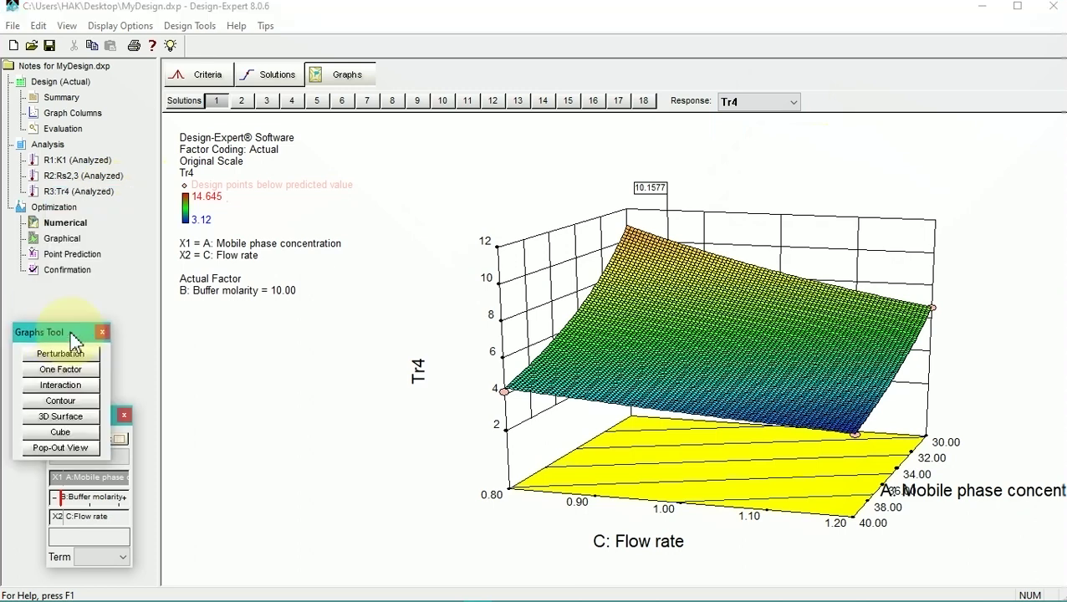
left_click(67, 240)
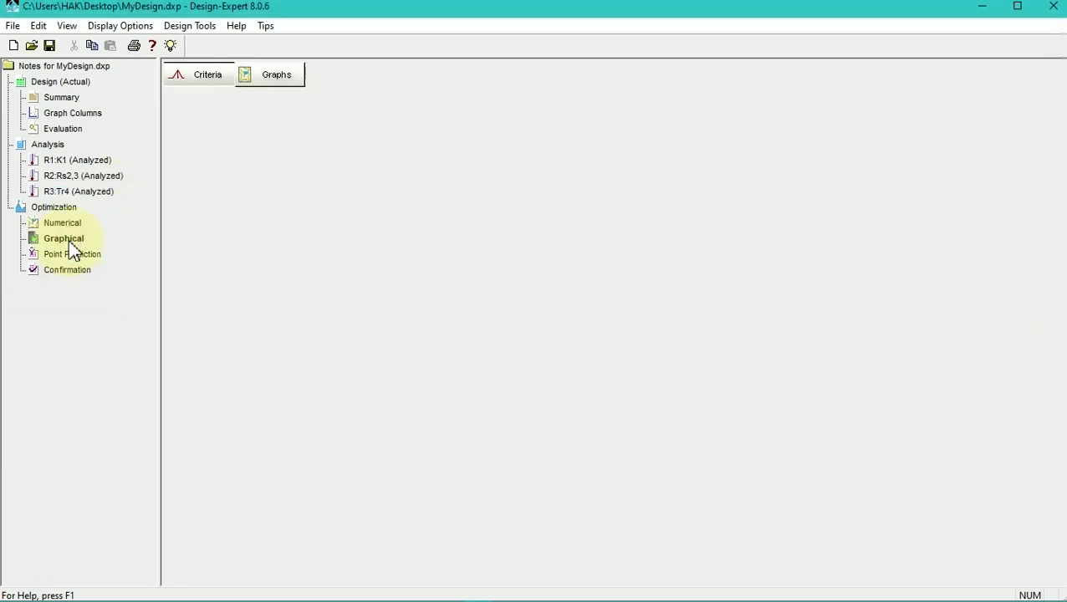
left_click(74, 260)
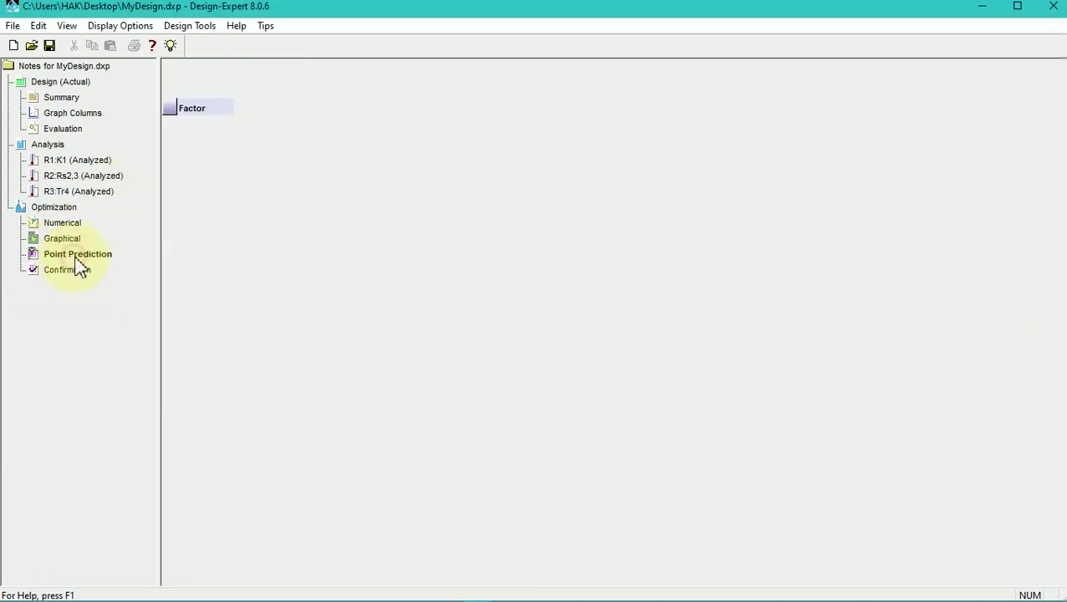
left_click(69, 223)
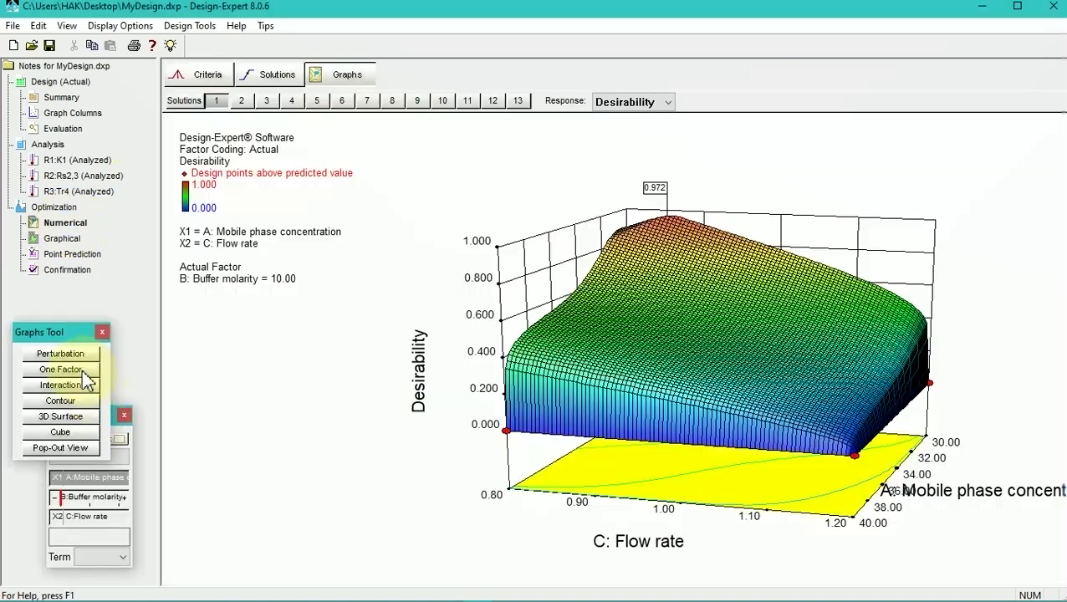
left_click_drag(65, 334, 93, 321)
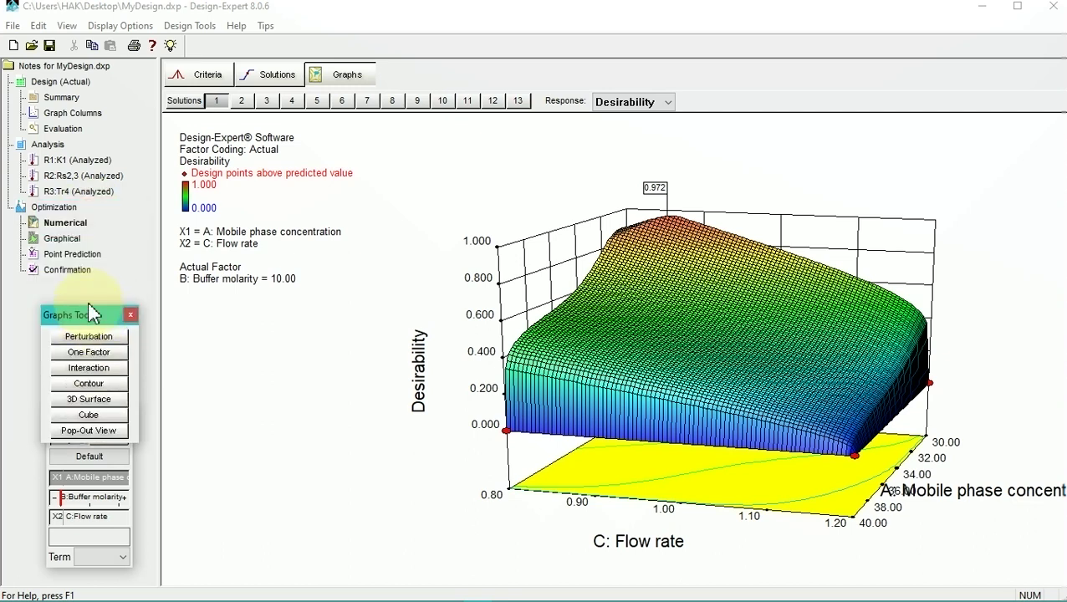
Review the numerical solutions report and show solution 1 as ramps and as a bar graph
left_click(271, 77)
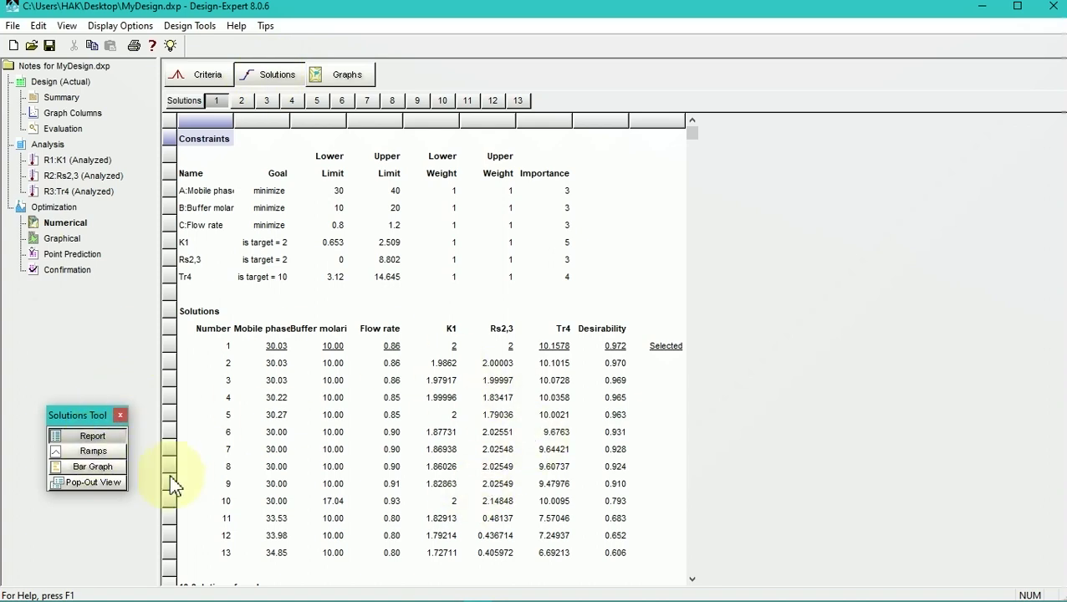
left_click(117, 452)
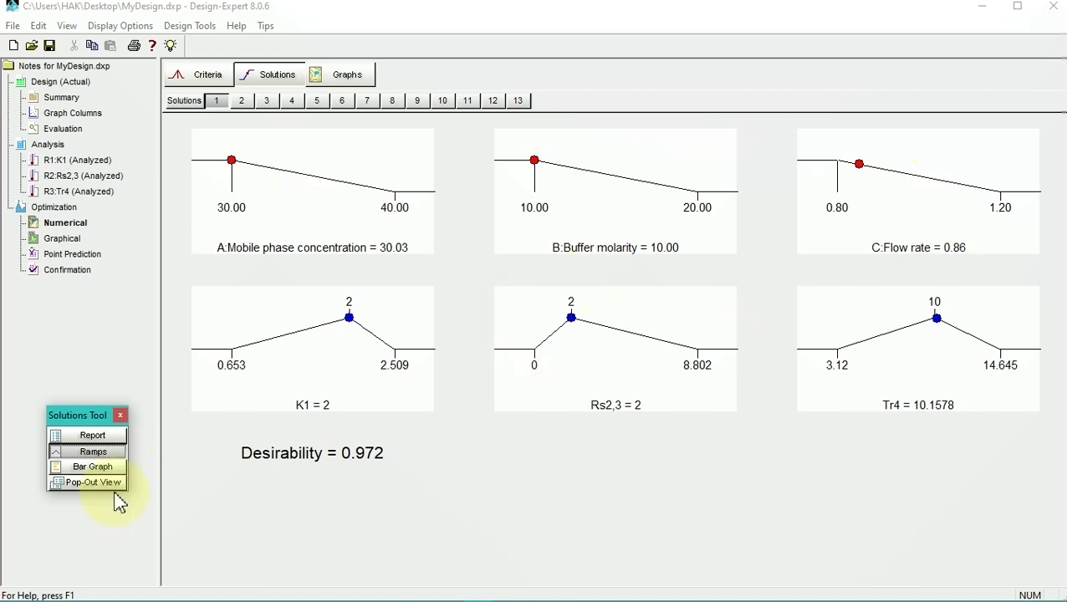
left_click(93, 466)
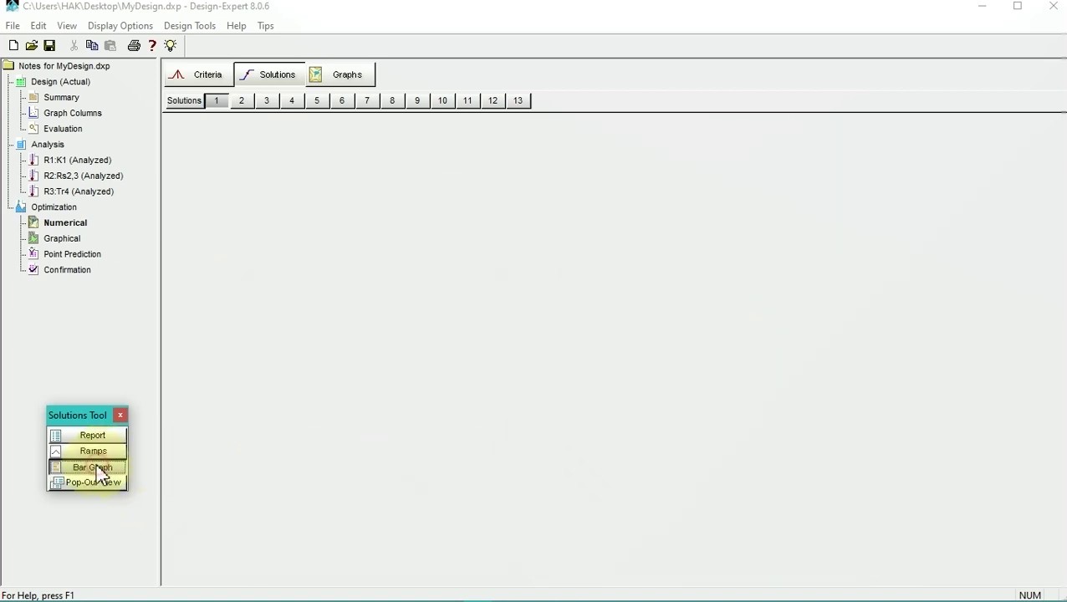